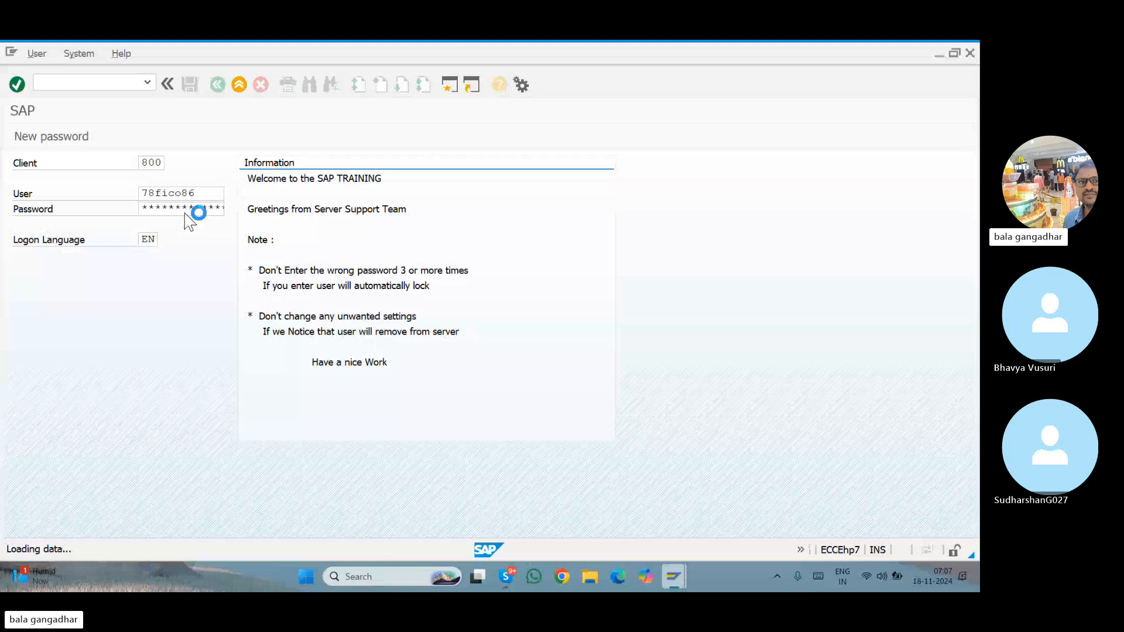
Start purchase order creation with transaction me21n and list My purchase orders in the document overview
{"action": "type", "text": "me21n"}
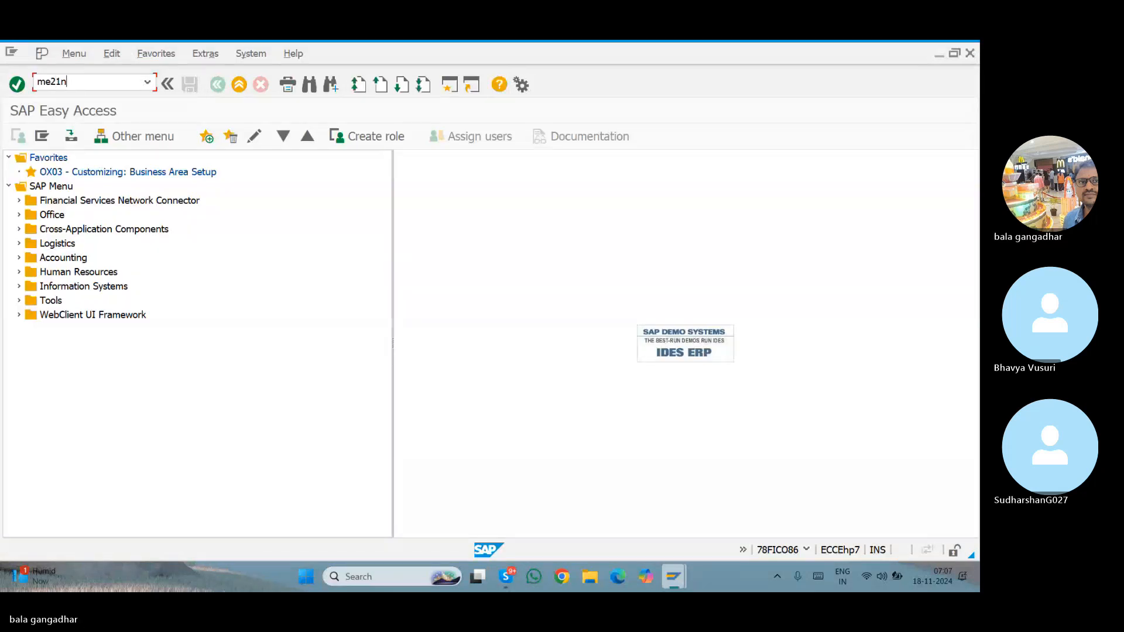
{"action": "key", "text": "Return"}
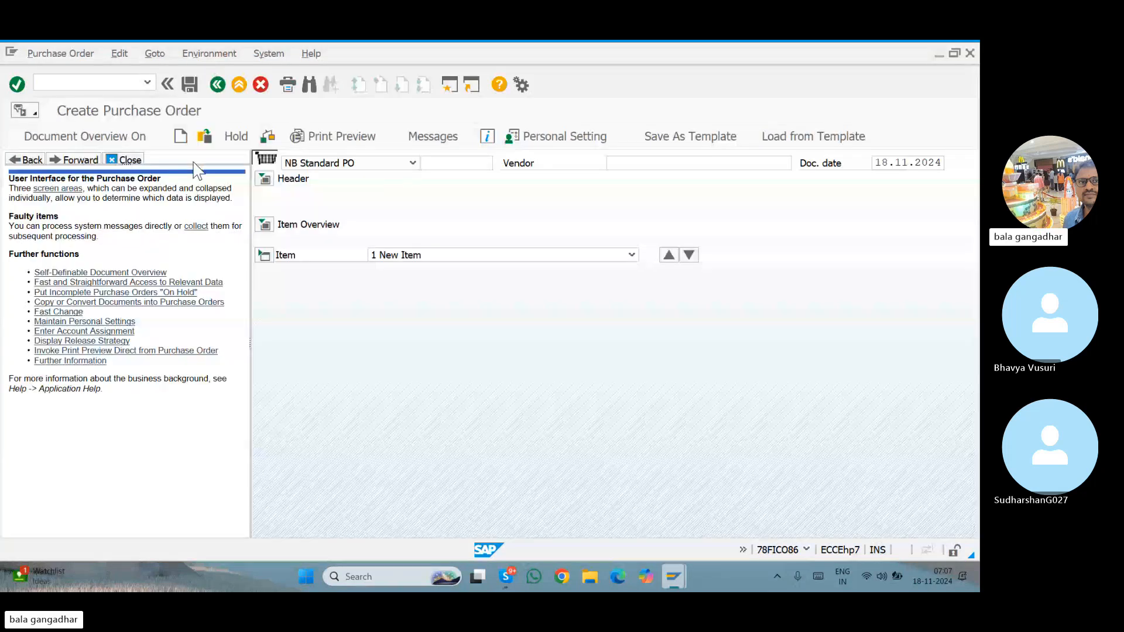
{"action": "left_click", "coordinate": [108, 136]}
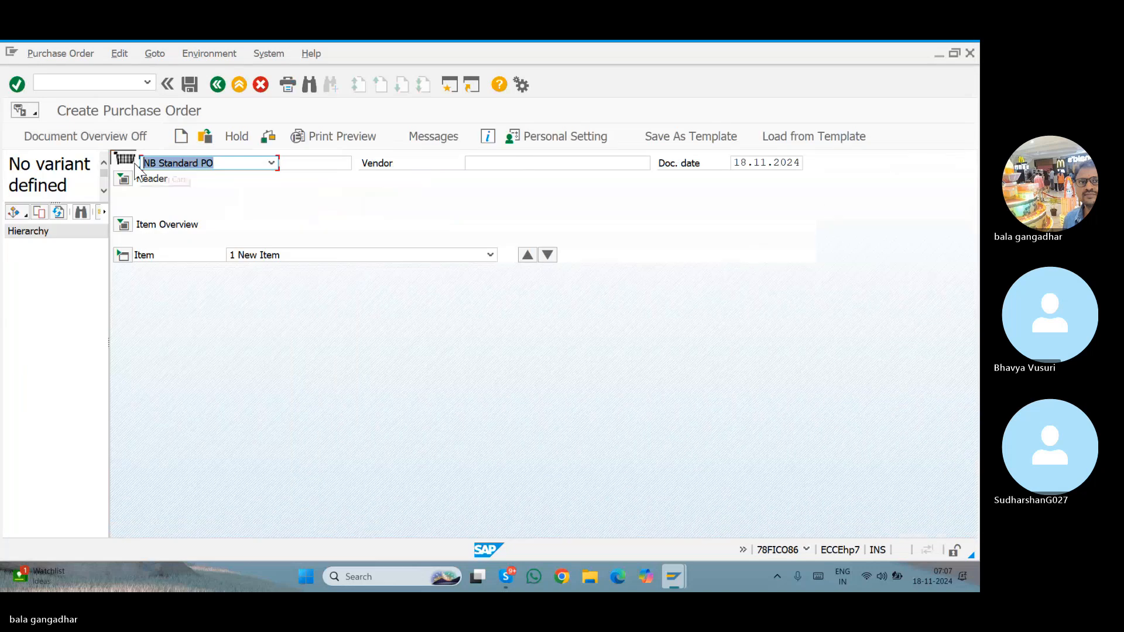
{"action": "left_click", "coordinate": [16, 212]}
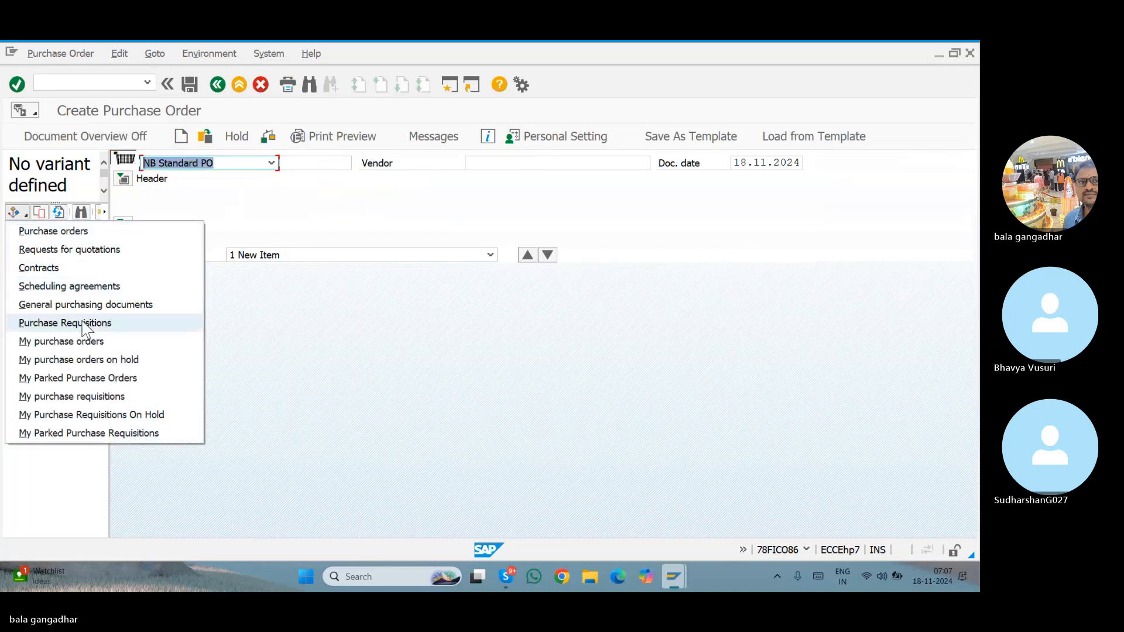
{"action": "left_click", "coordinate": [85, 342]}
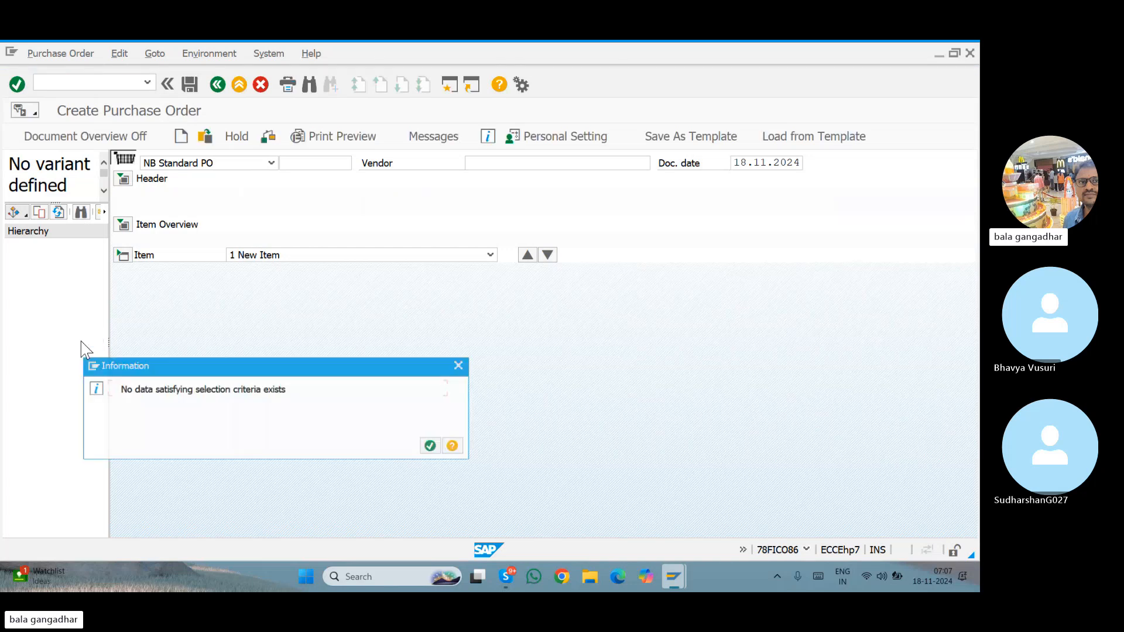
{"action": "key", "text": "Return"}
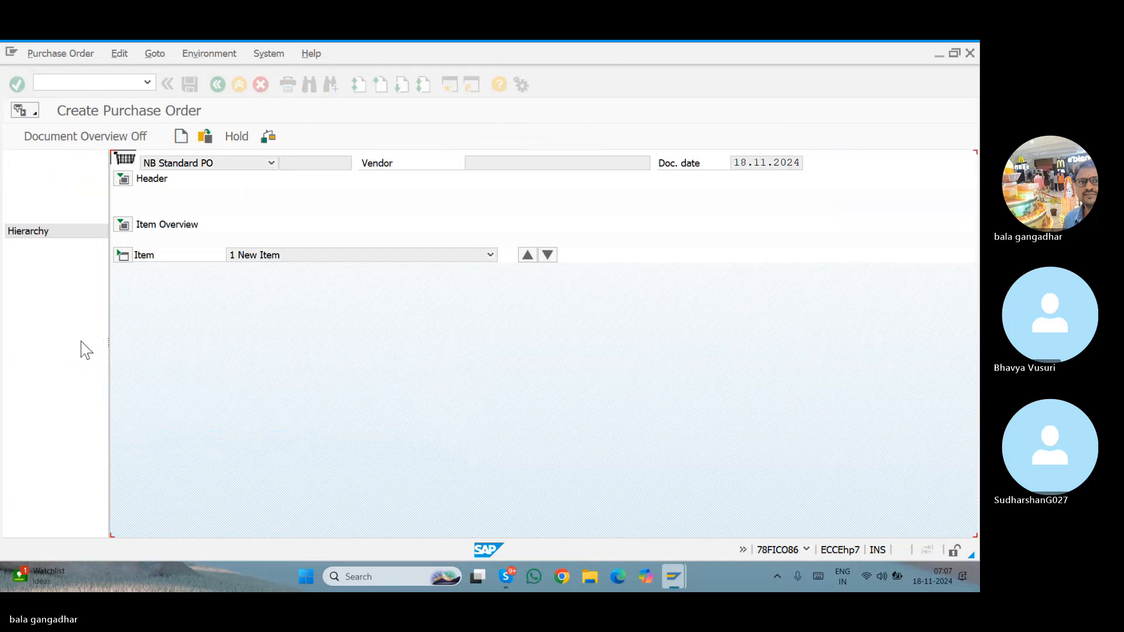
Open the Materials List with transaction mm60 in a new session and show the earlier entries for Plant
{"action": "left_click", "coordinate": [449, 85]}
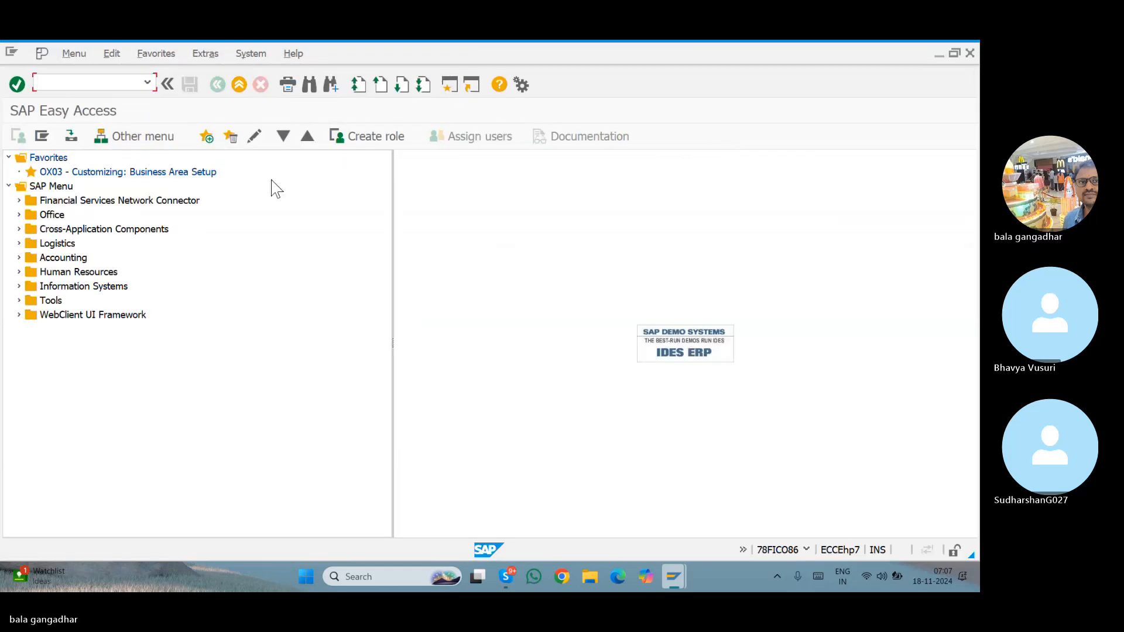
{"action": "type", "text": "mm60"}
{"action": "key", "text": "Return"}
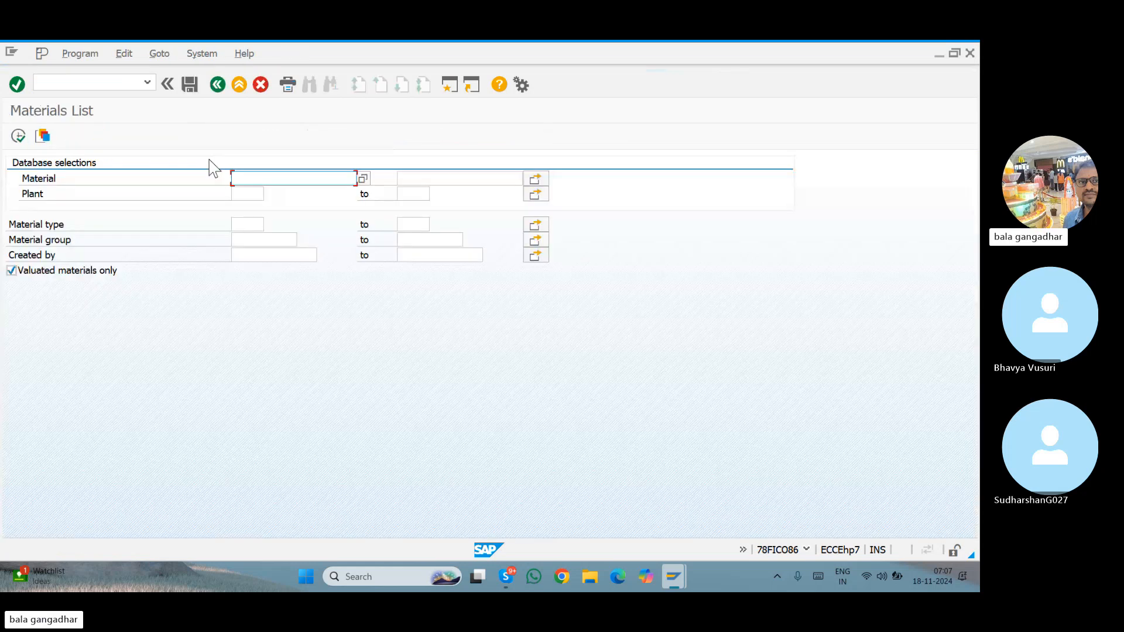
{"action": "left_click", "coordinate": [249, 193]}
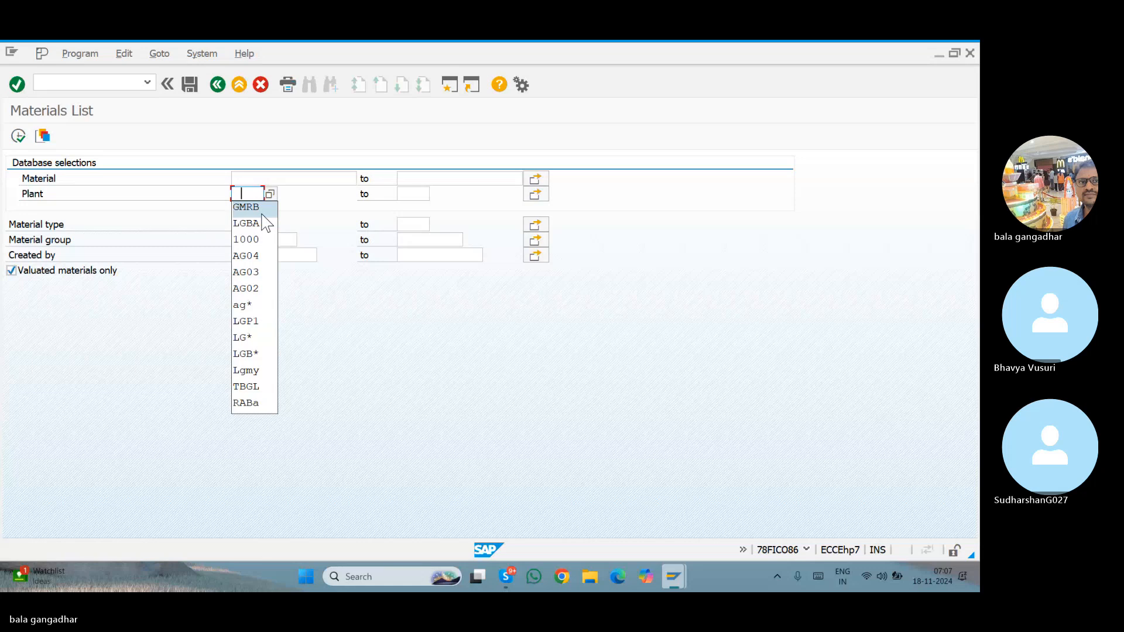
Start transaction me21n in another new session, closing the help text and turning the document overview on
{"action": "left_click", "coordinate": [447, 87]}
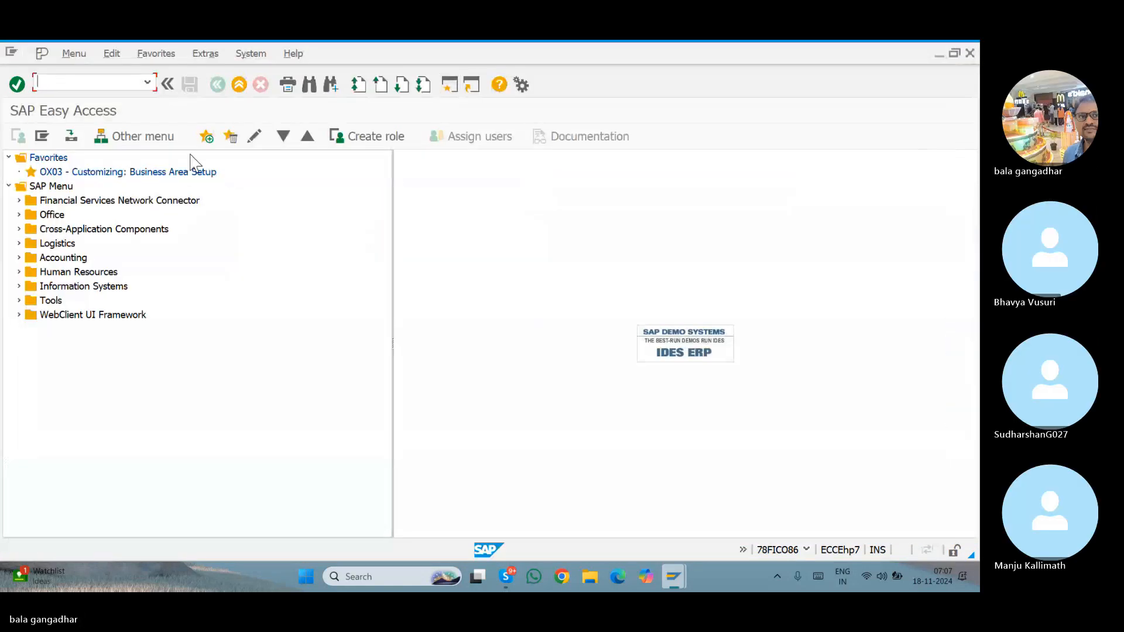
{"action": "type", "text": "me21n"}
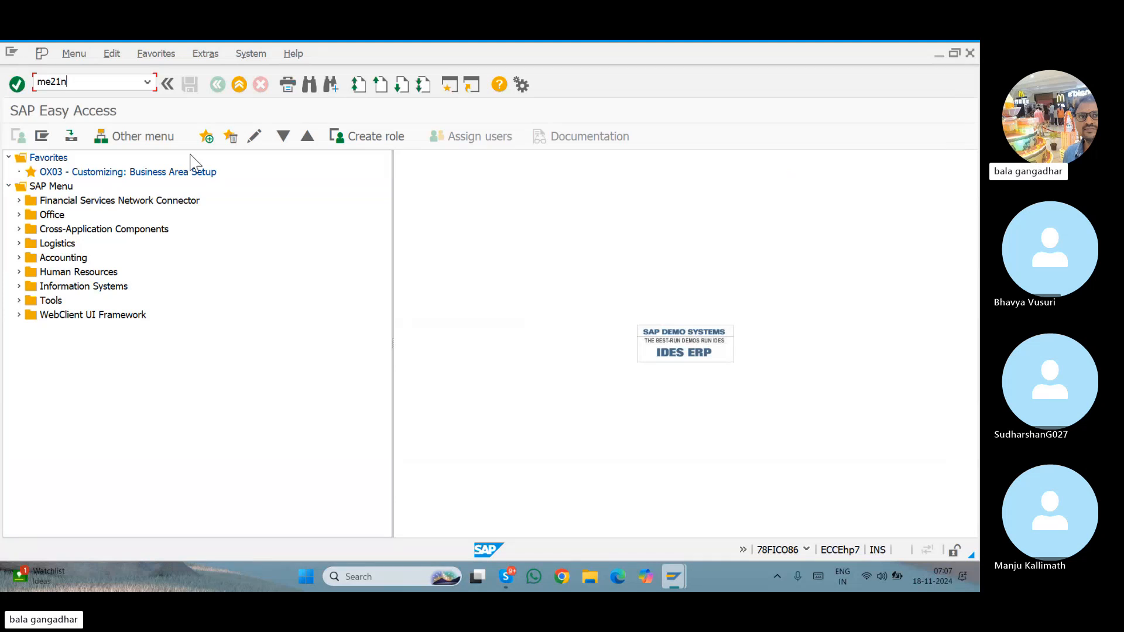
{"action": "key", "text": "Return"}
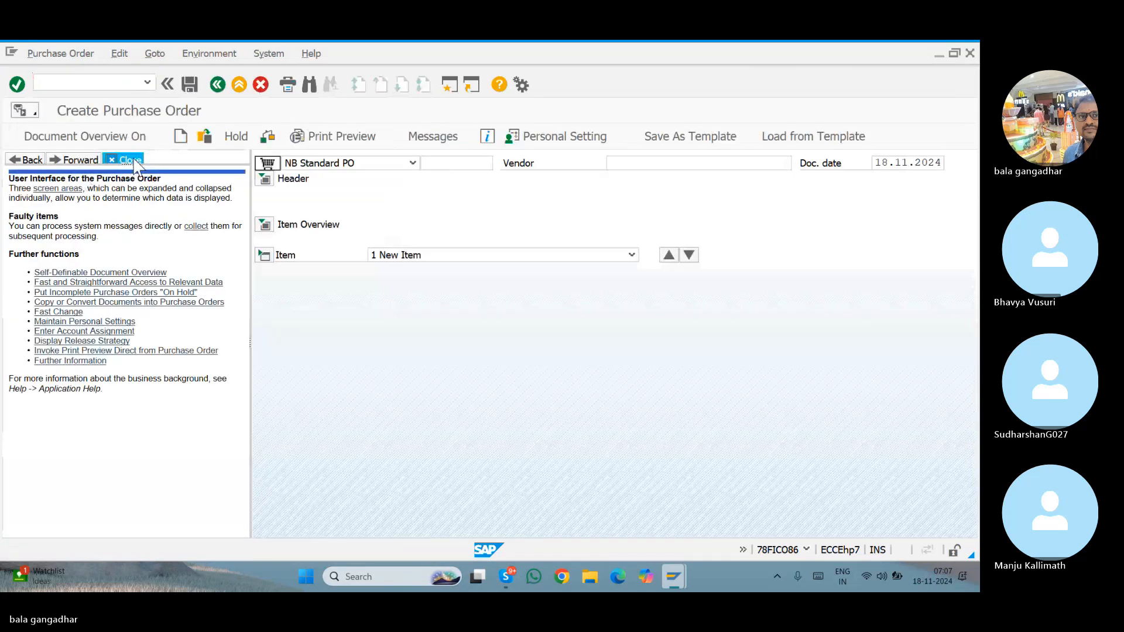
{"action": "left_click", "coordinate": [126, 160]}
{"action": "left_click", "coordinate": [82, 137]}
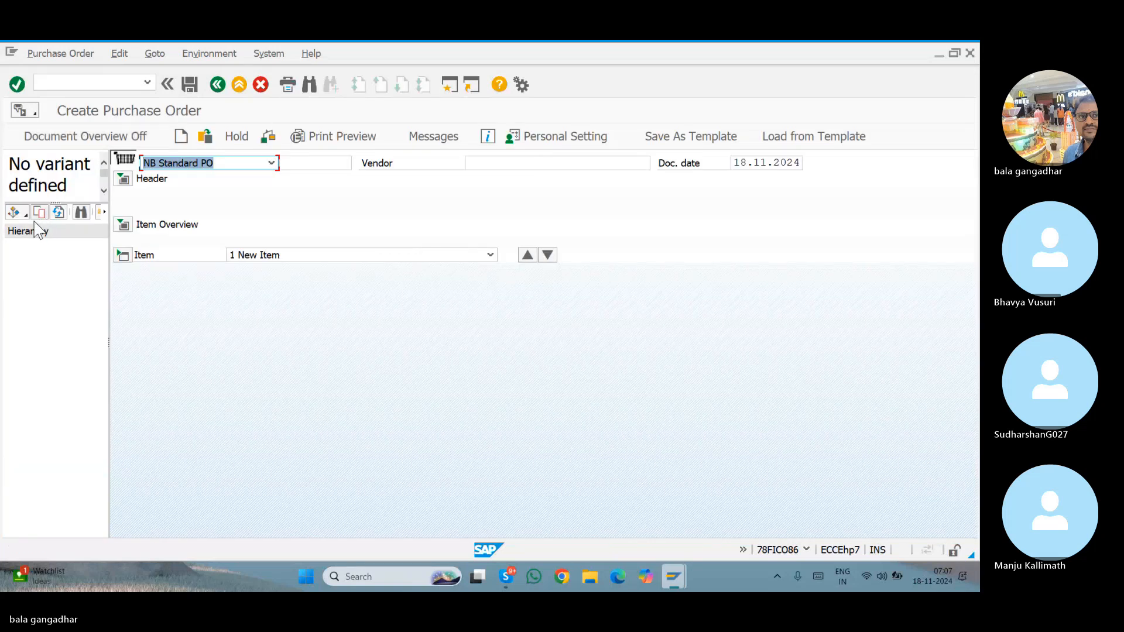
Search the document overview for purchase orders of plant gmrb
{"action": "left_click", "coordinate": [26, 214]}
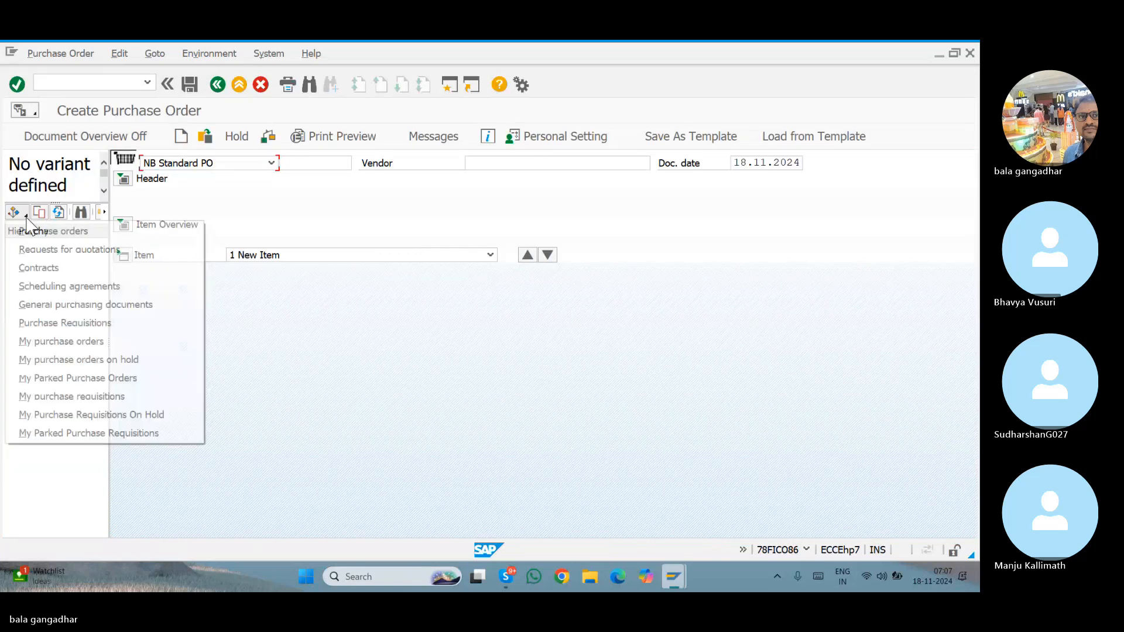
{"action": "left_click", "coordinate": [79, 232]}
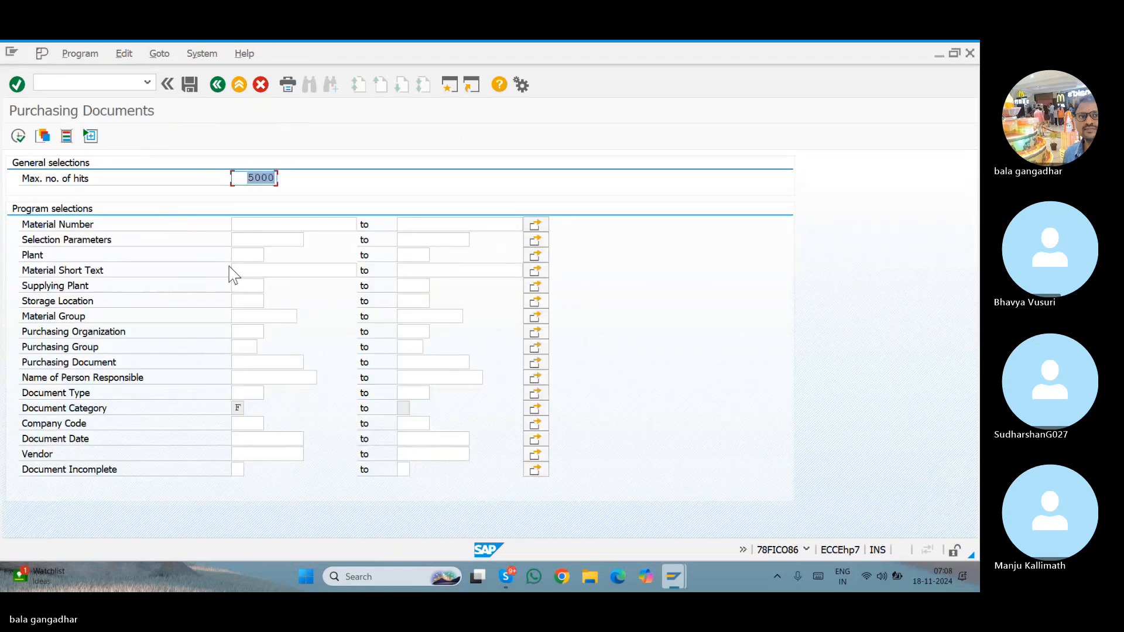
{"action": "left_click", "coordinate": [261, 254]}
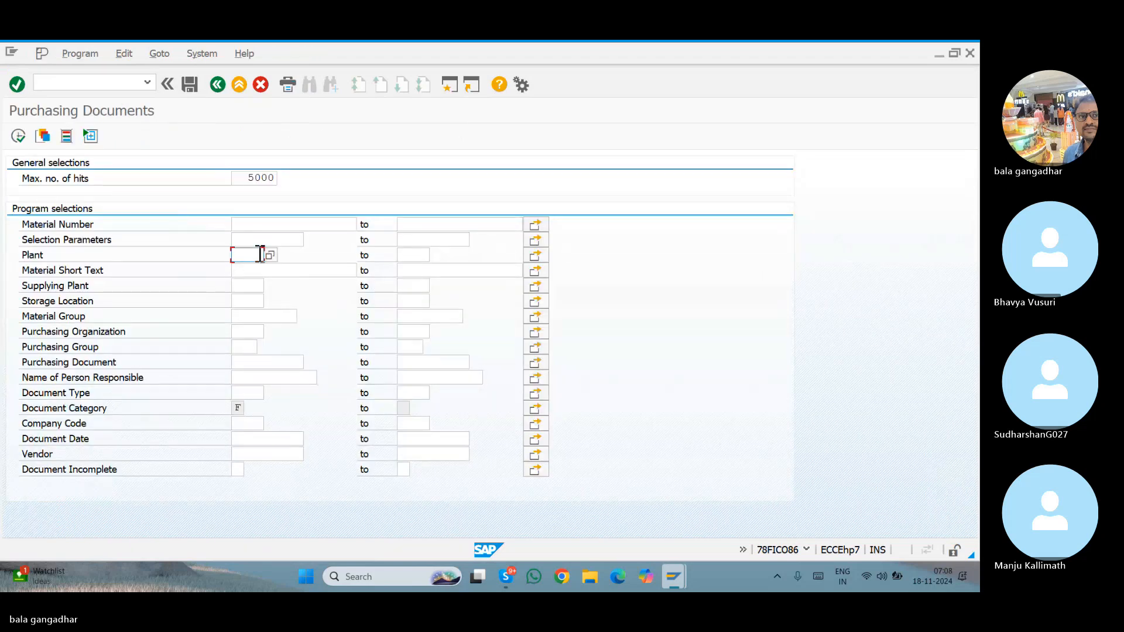
{"action": "type", "text": "gmrb"}
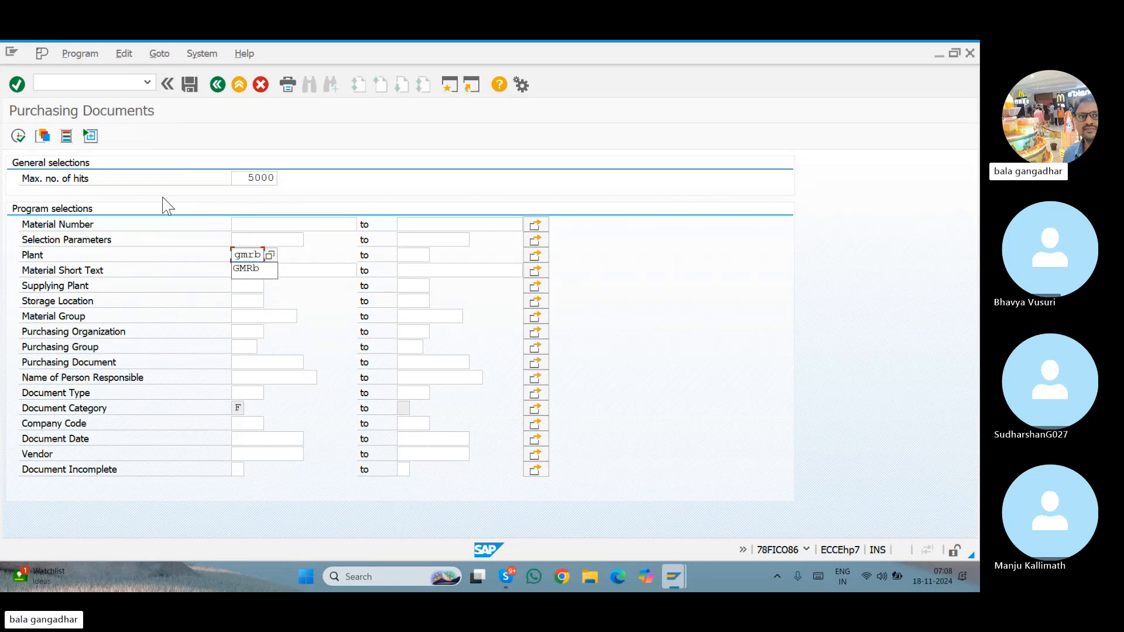
{"action": "left_click", "coordinate": [20, 138]}
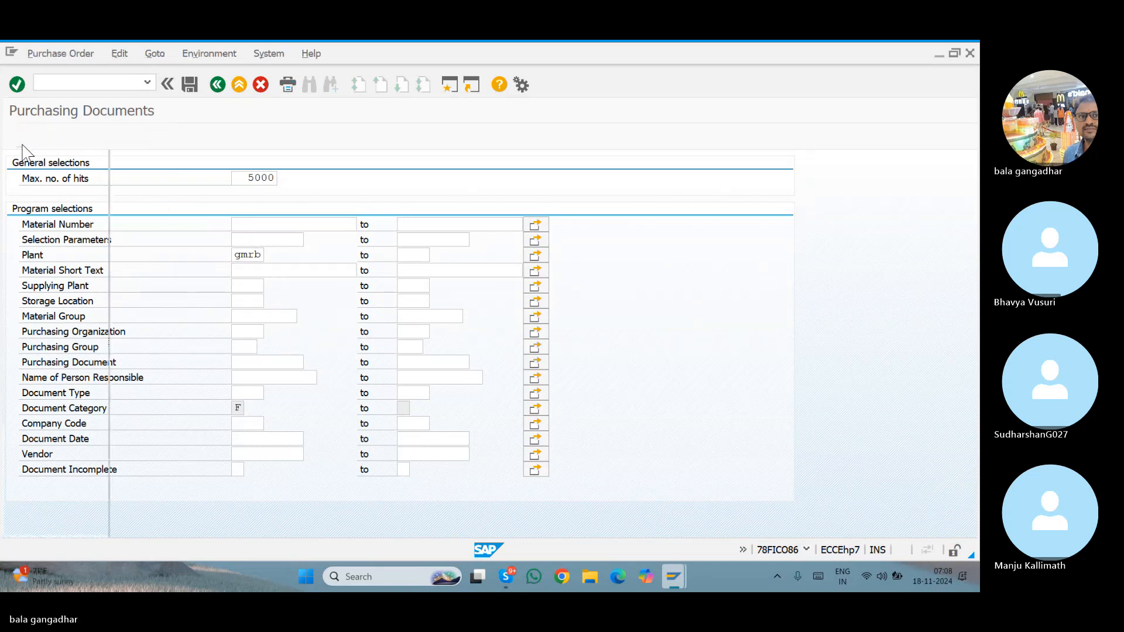
{"action": "key", "text": "Return"}
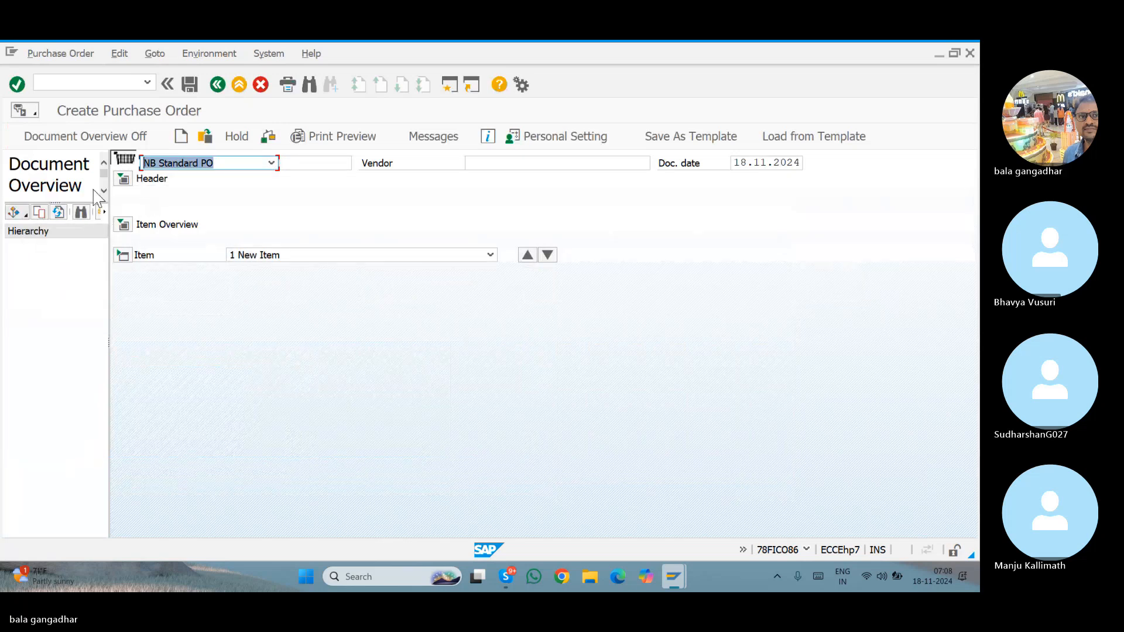
Set the order type of the new purchase order to LGNB LG Standard po
{"action": "left_click", "coordinate": [190, 170]}
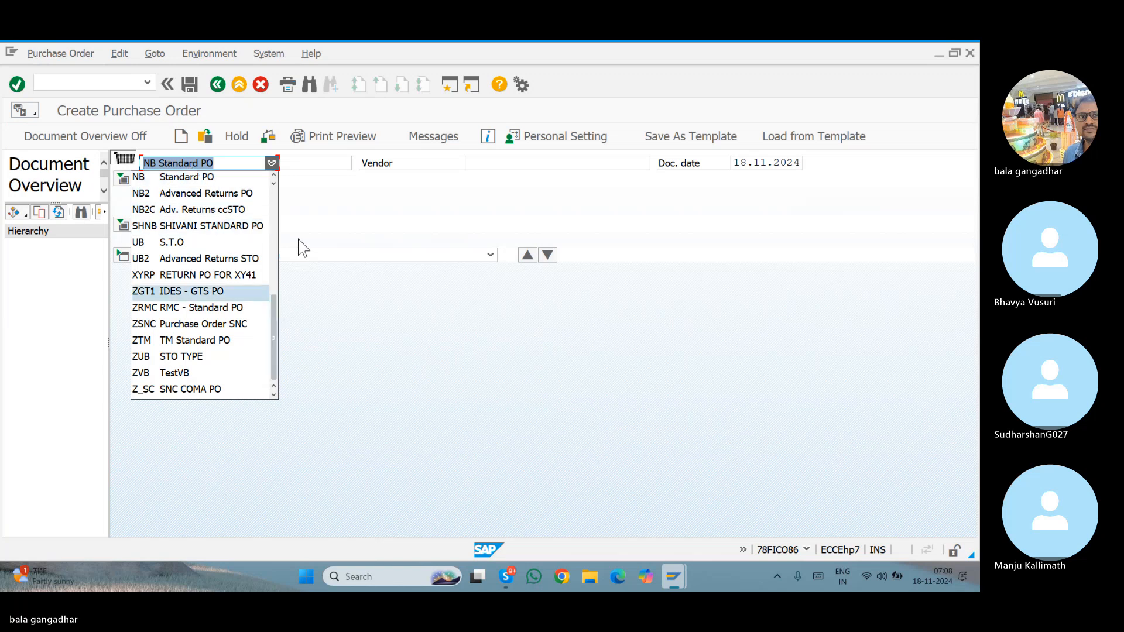
{"action": "left_click", "coordinate": [274, 177]}
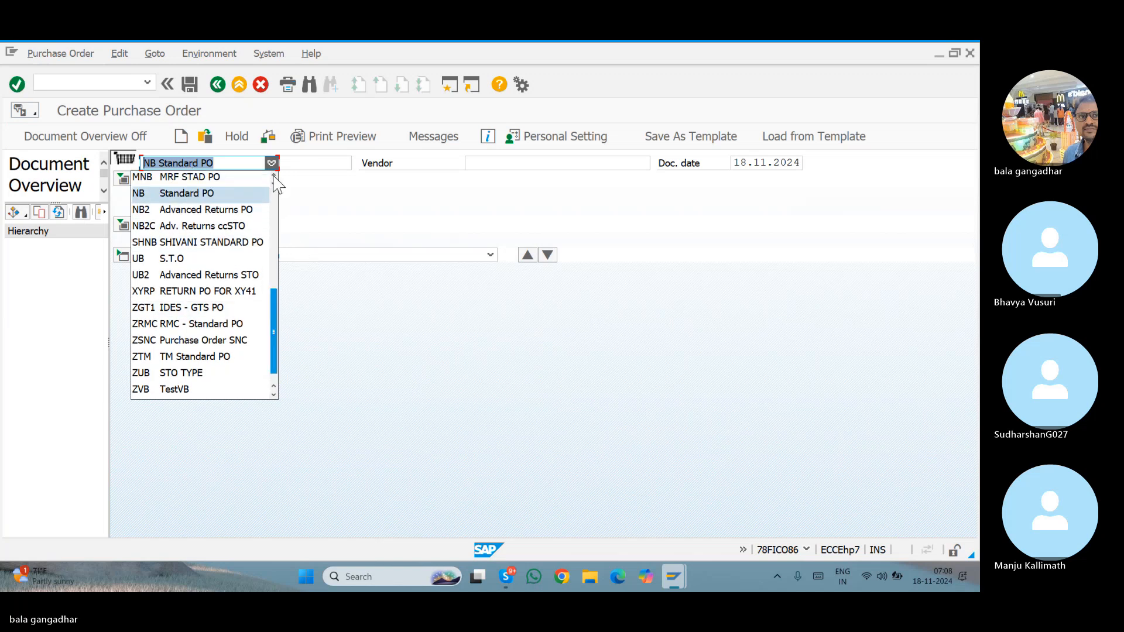
{"action": "left_click", "coordinate": [274, 177]}
{"action": "left_click", "coordinate": [274, 177]}
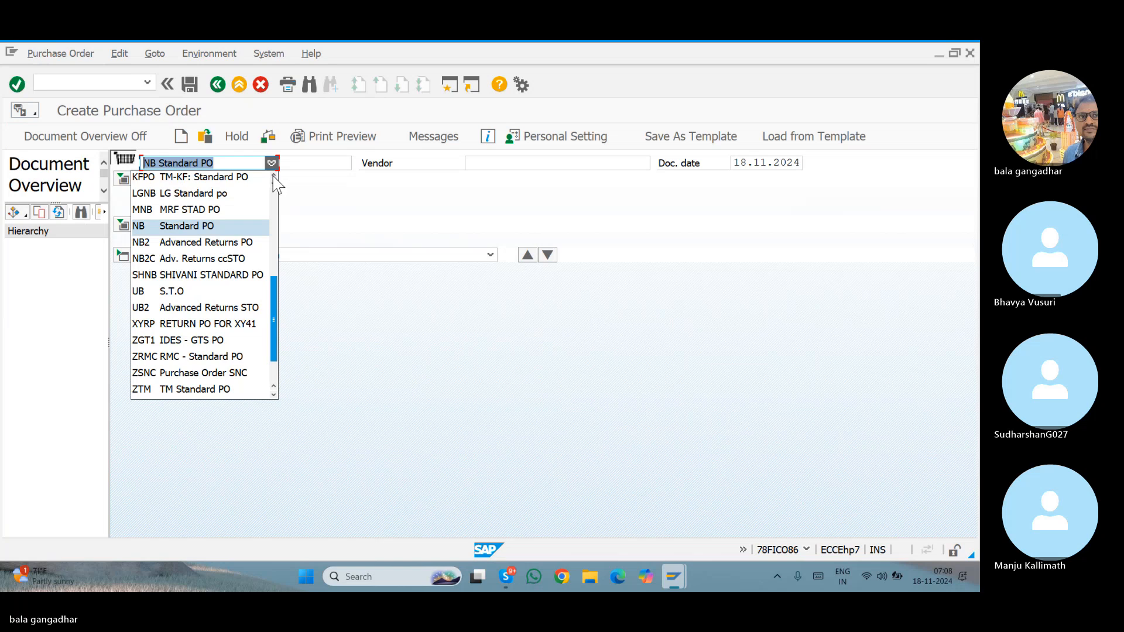
{"action": "left_click", "coordinate": [232, 198]}
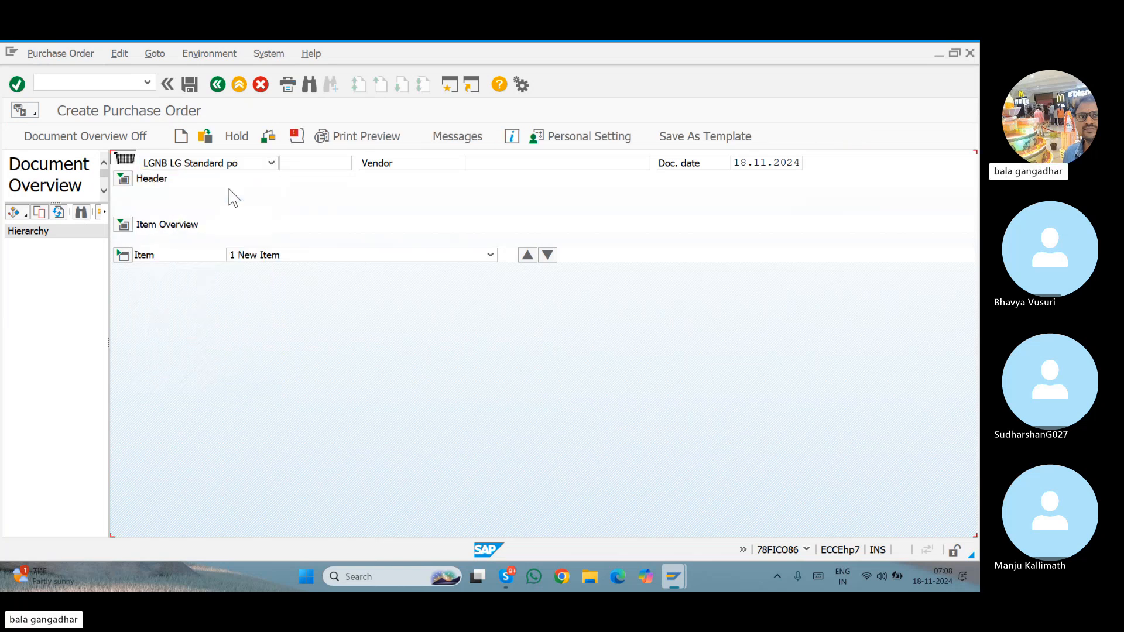
List the existing purchase orders with document type lgnb in the document overview
{"action": "left_click", "coordinate": [26, 217]}
{"action": "left_click", "coordinate": [53, 231]}
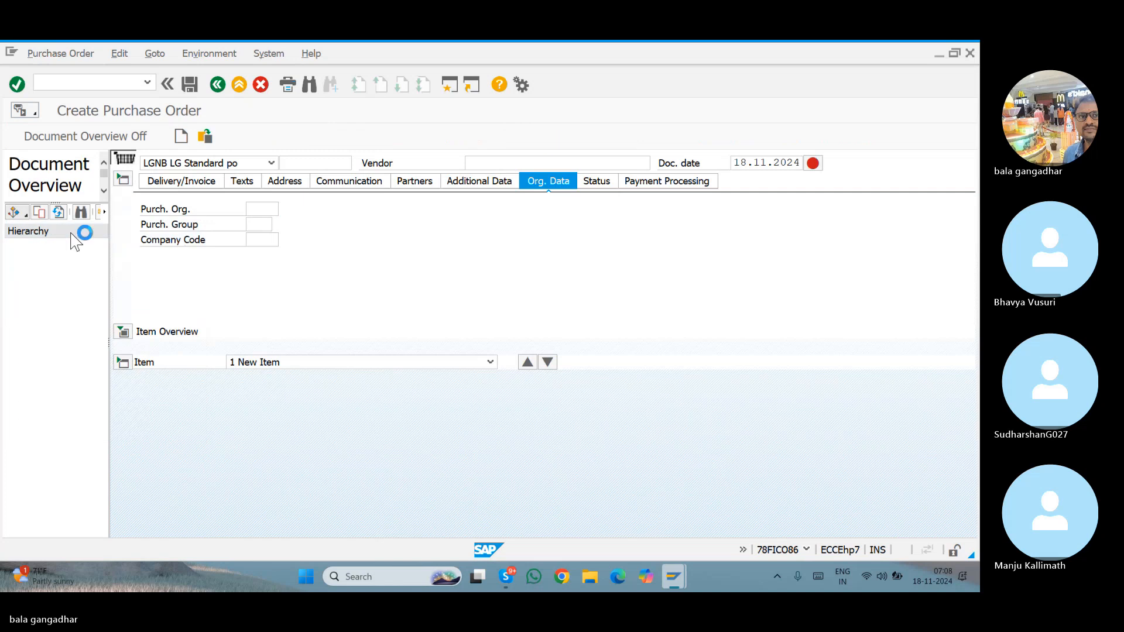
{"action": "left_click", "coordinate": [256, 253]}
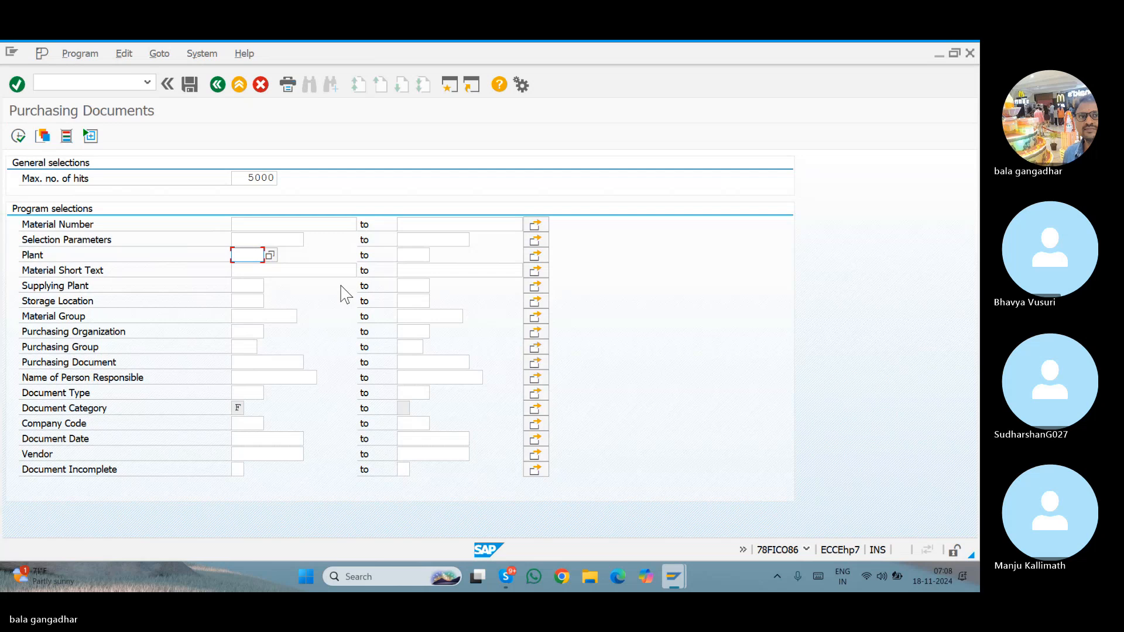
{"action": "left_click", "coordinate": [251, 391]}
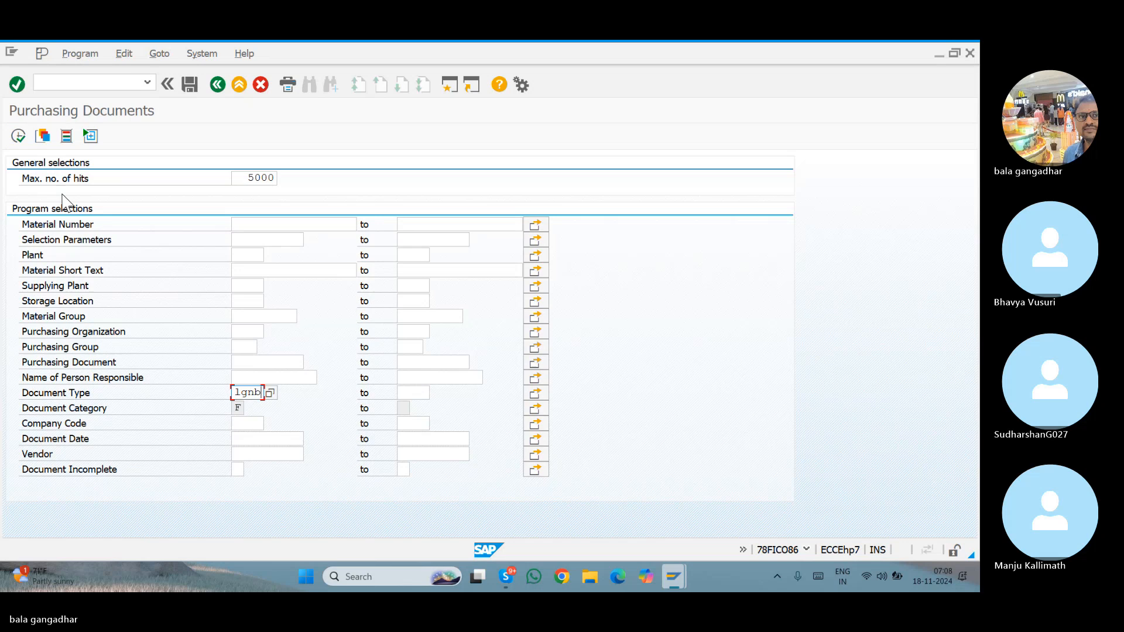
{"action": "left_click", "coordinate": [18, 137]}
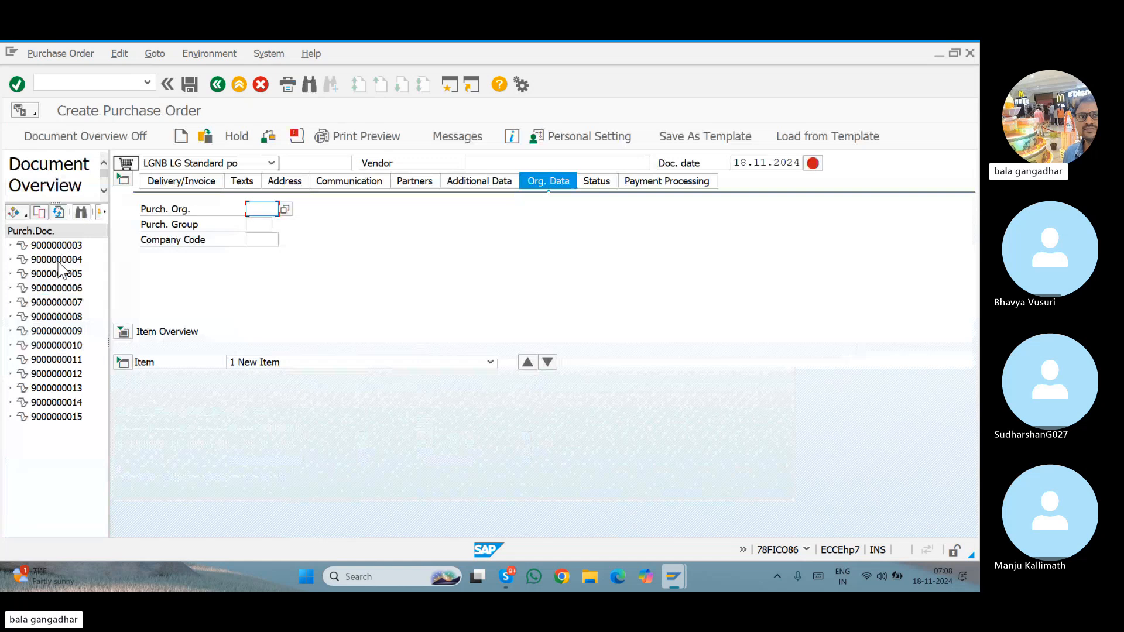
Open the last purchase order in the document overview without saving the draft, and expand its item overview
{"action": "double_click", "coordinate": [59, 417]}
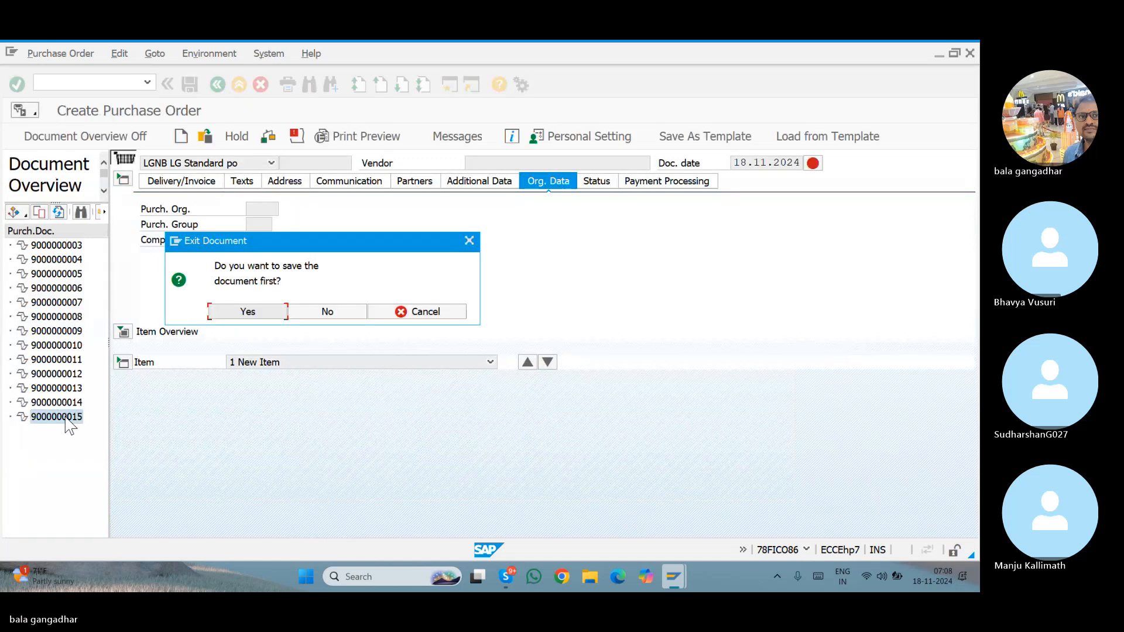
{"action": "left_click", "coordinate": [300, 308]}
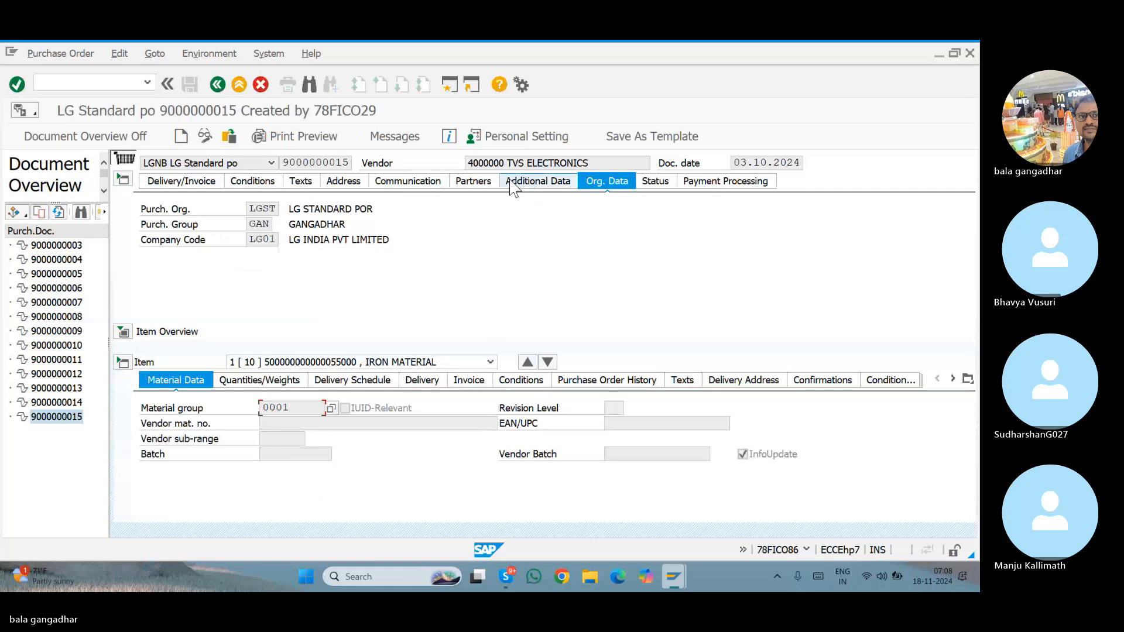
{"action": "left_click", "coordinate": [123, 332]}
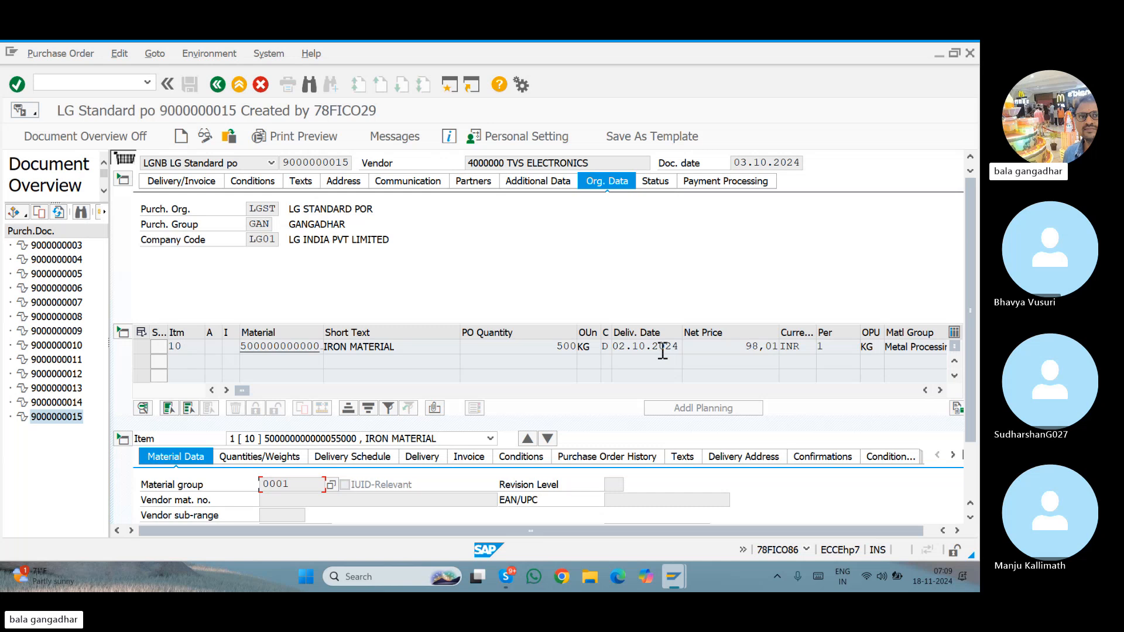
Switch to the Materials List session and look through the earlier Plant entries without choosing one
{"action": "mouse_move", "coordinate": [678, 579]}
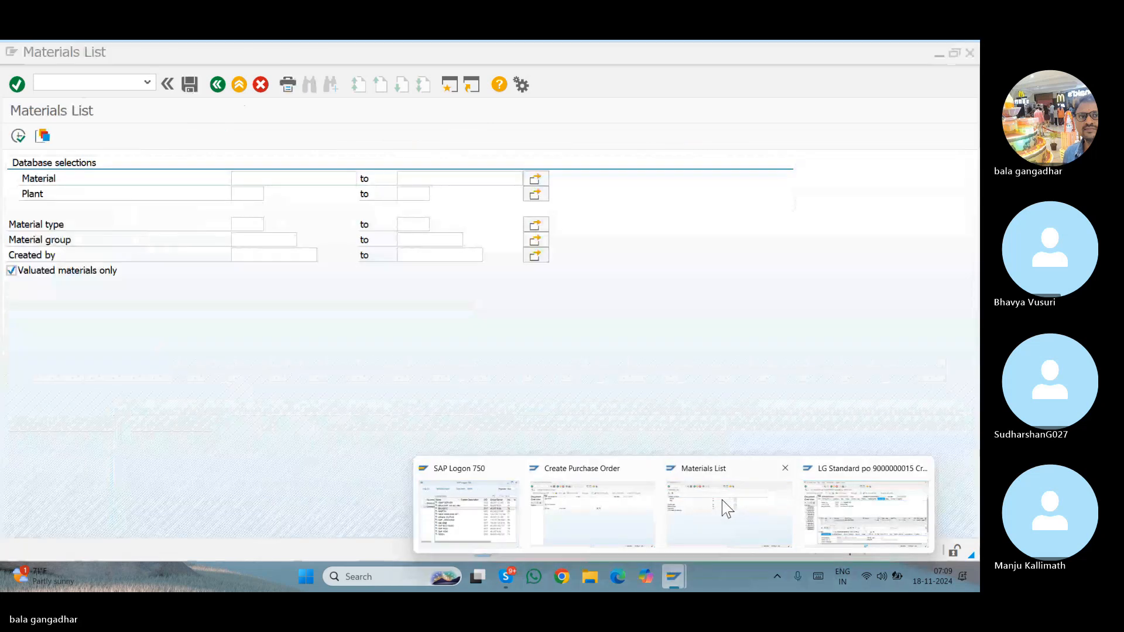
{"action": "left_click", "coordinate": [722, 504]}
{"action": "key", "text": "space"}
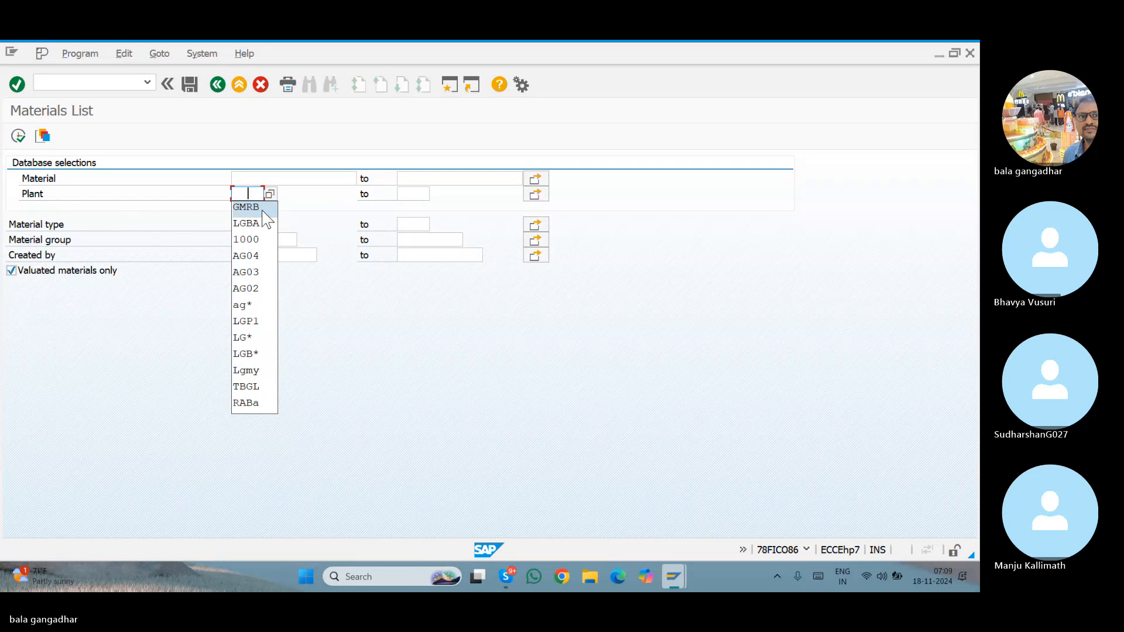
{"action": "left_click", "coordinate": [414, 115]}
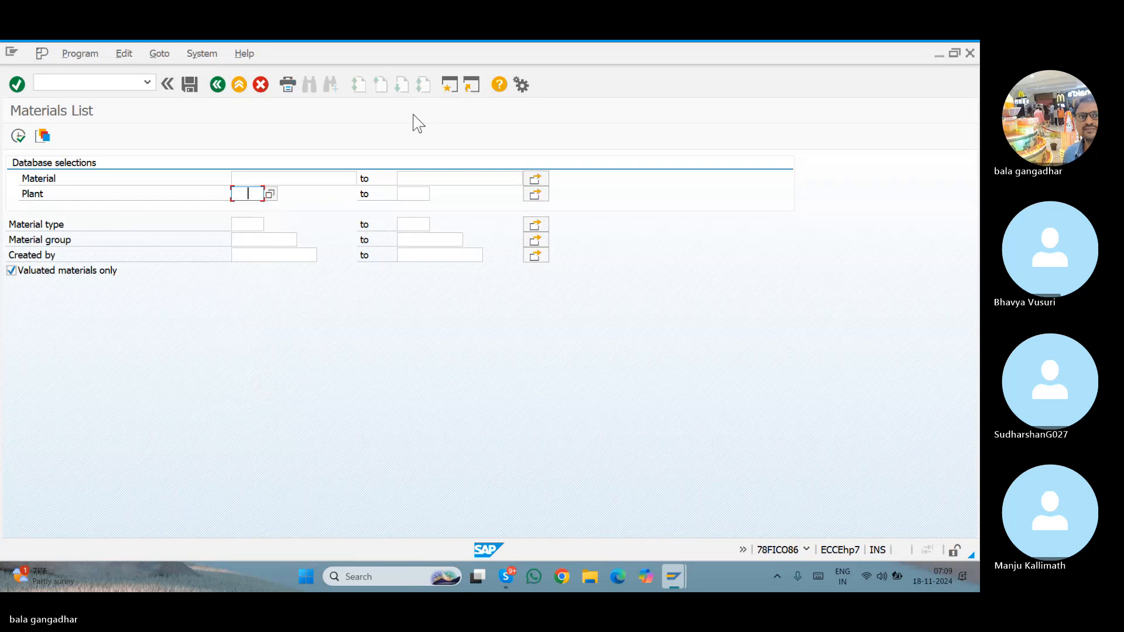
Minimize the open SAP session windows to uncover the SAP Logon window and the desktop
{"action": "left_click", "coordinate": [940, 54]}
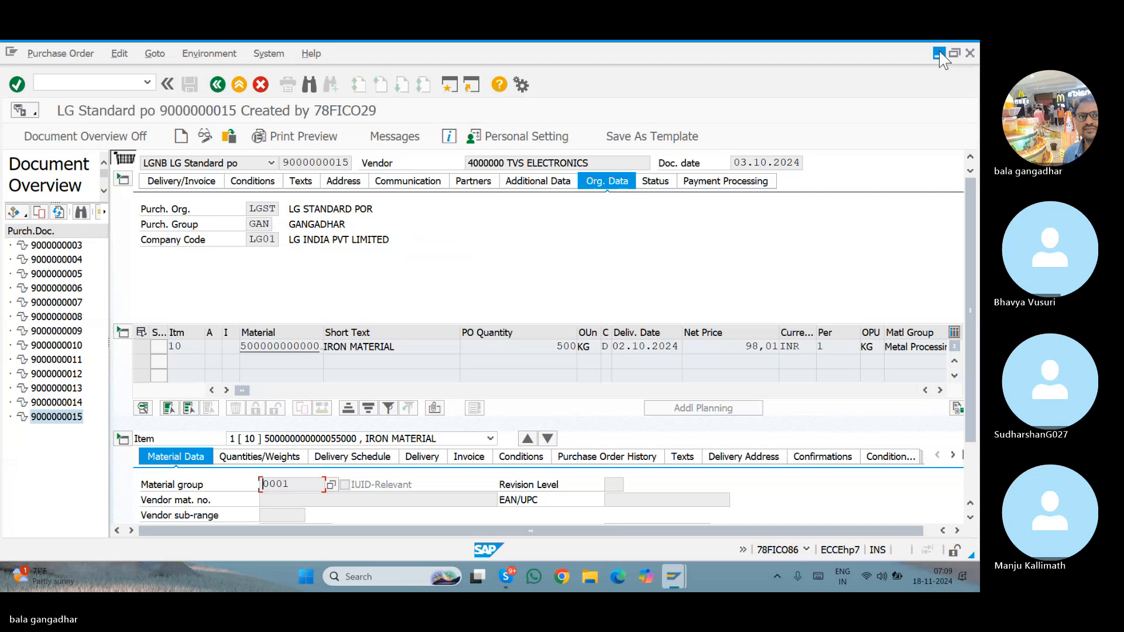
{"action": "left_click", "coordinate": [940, 54]}
{"action": "left_click", "coordinate": [940, 54]}
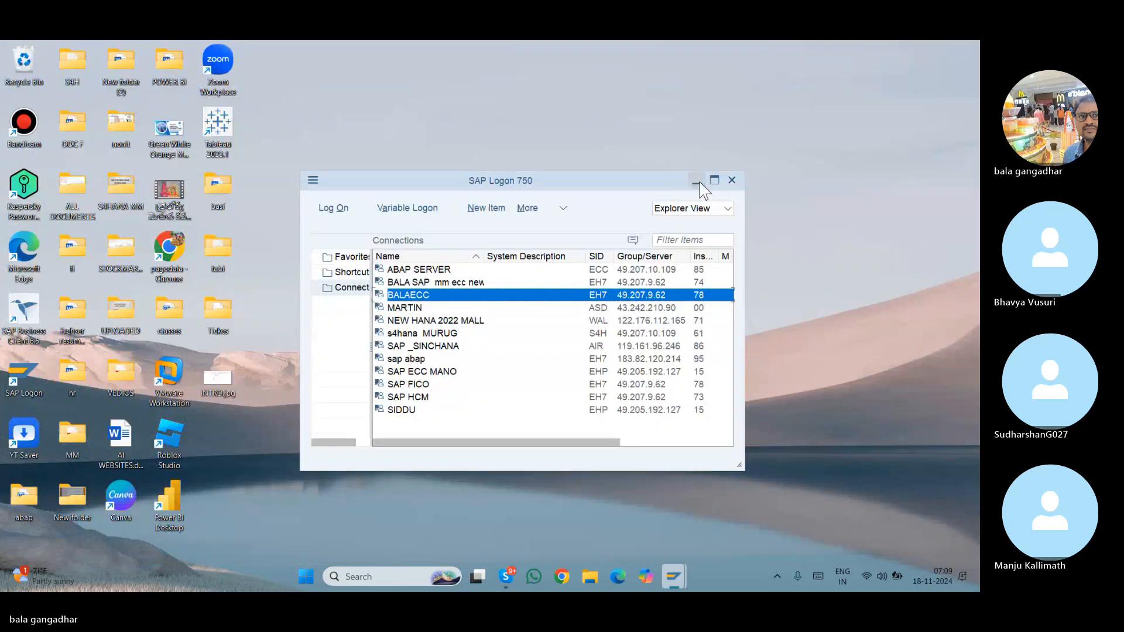
{"action": "mouse_move", "coordinate": [673, 576]}
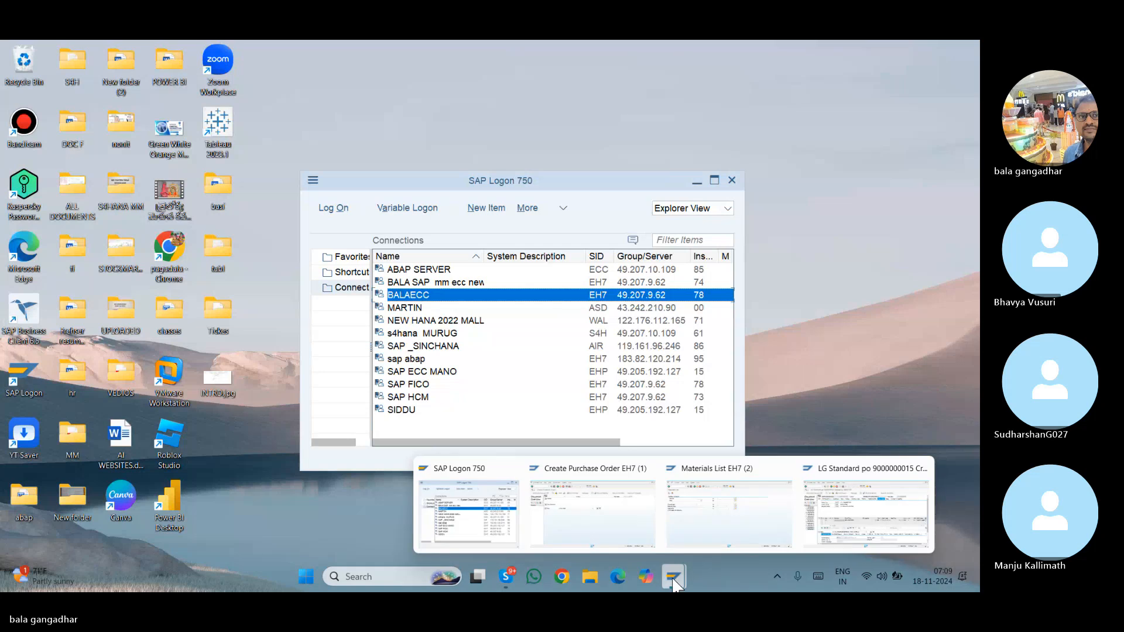
{"action": "left_click", "coordinate": [615, 533]}
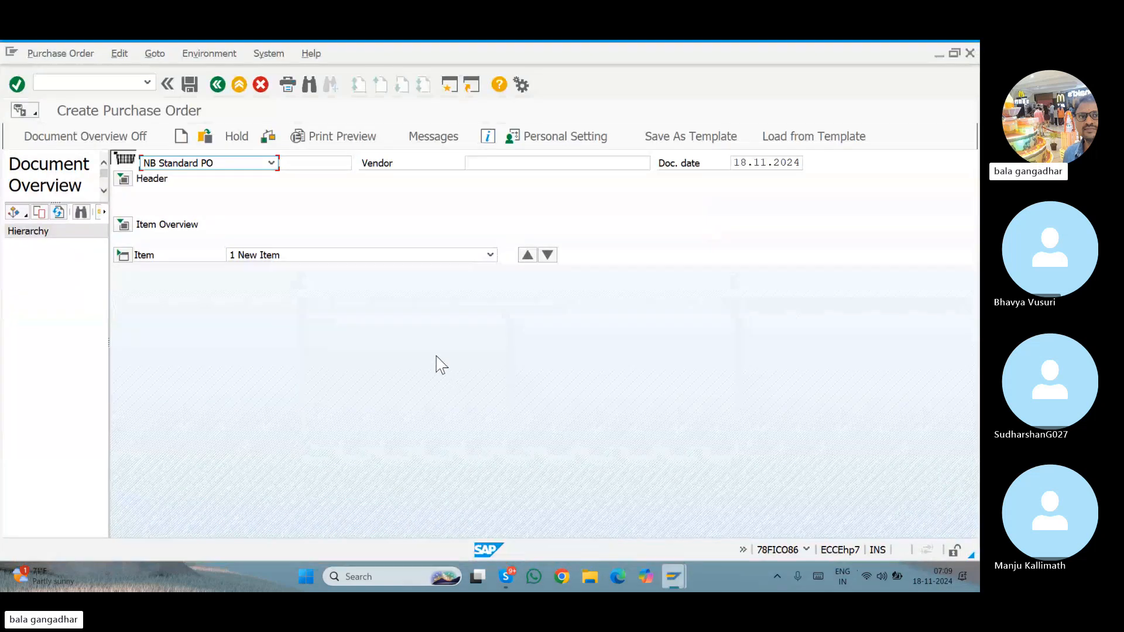
{"action": "left_click", "coordinate": [23, 215]}
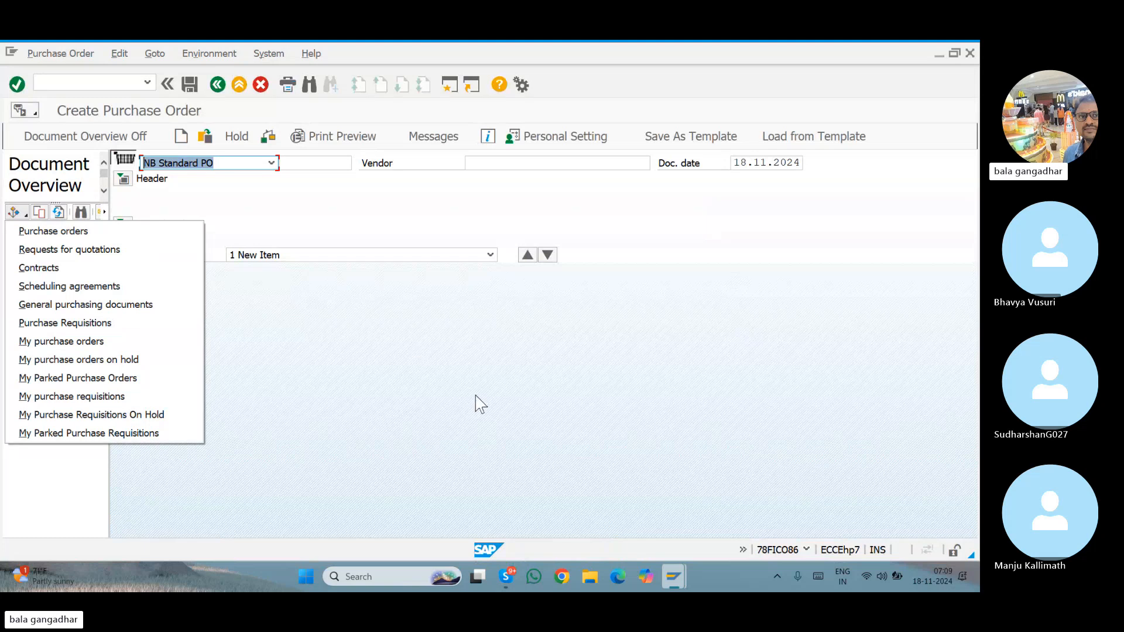
Switch to the LG Standard PO session and start a new purchase order with document type MNB MRF STAD PO
{"action": "mouse_move", "coordinate": [673, 574]}
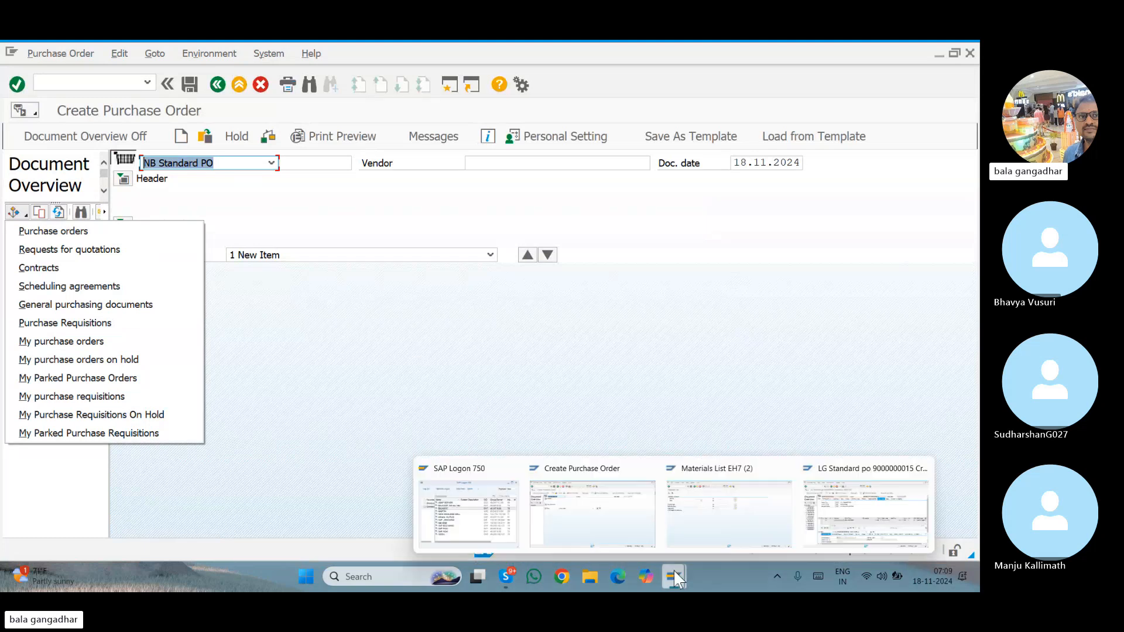
{"action": "left_click", "coordinate": [878, 503]}
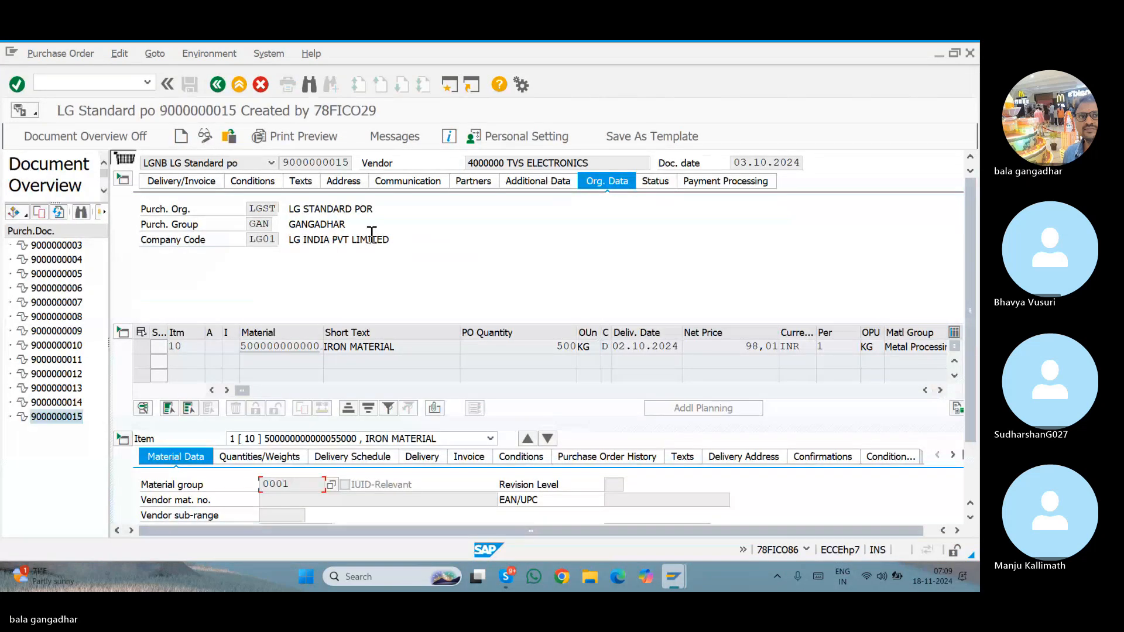
{"action": "left_click", "coordinate": [181, 137]}
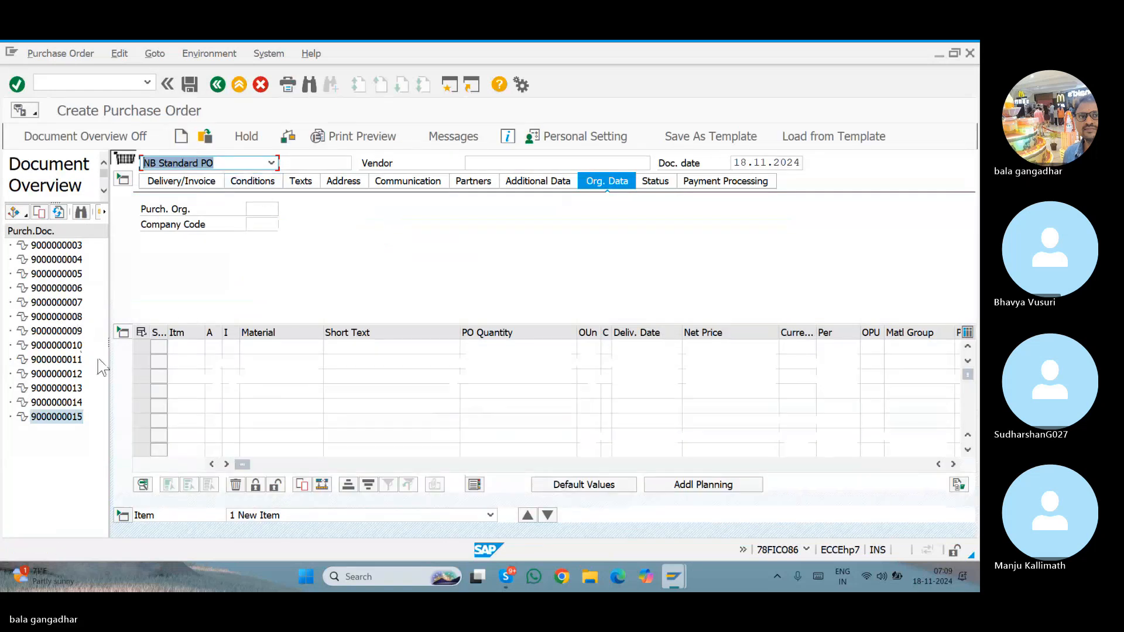
{"action": "left_click", "coordinate": [183, 163]}
{"action": "scroll", "coordinate": [183, 166], "scroll_direction": "up", "scroll_amount": 1}
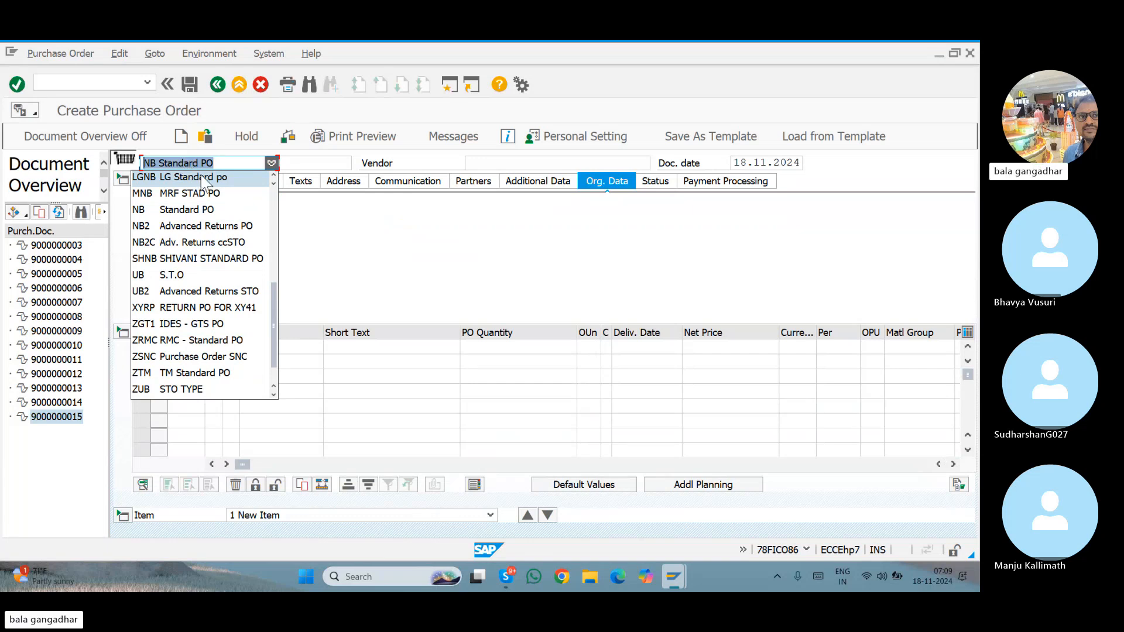
{"action": "left_click", "coordinate": [208, 194]}
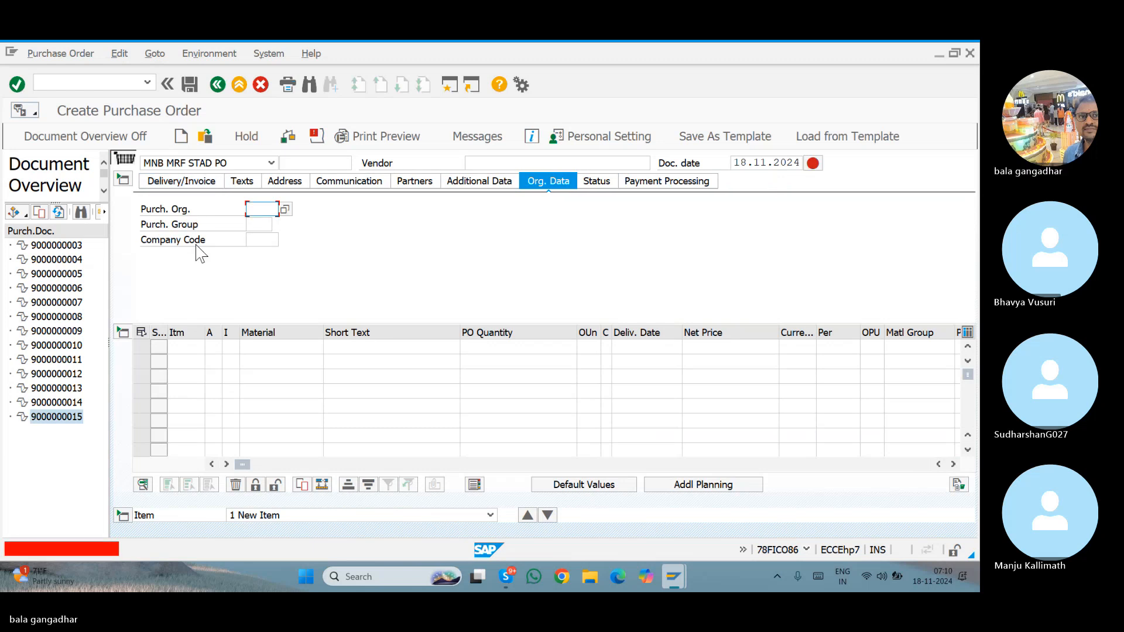
Bring up the purchase order selection for the document overview and set its Document Type to mnb
{"action": "left_click", "coordinate": [26, 214]}
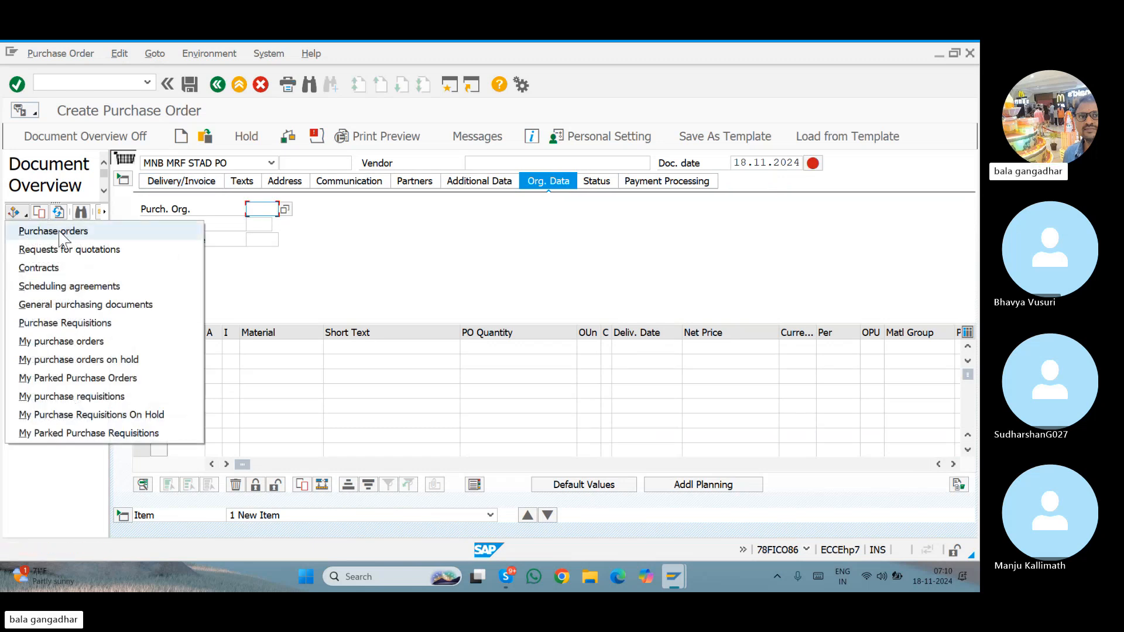
{"action": "left_click", "coordinate": [56, 232]}
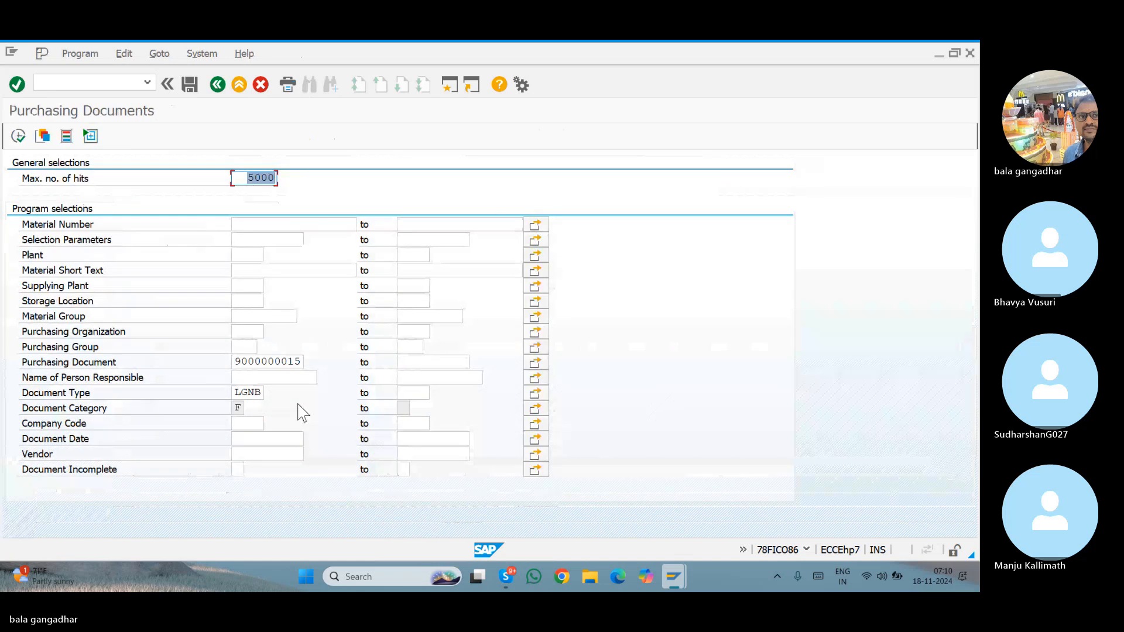
{"action": "left_click", "coordinate": [264, 395]}
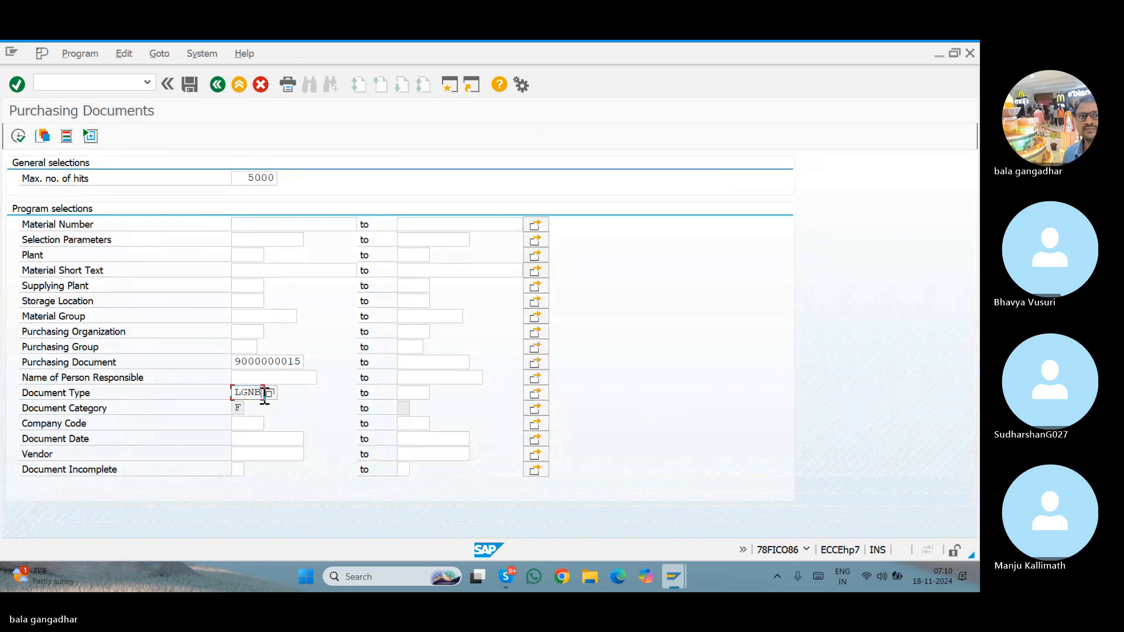
{"action": "key", "text": "BackSpace"}
{"action": "key", "text": "BackSpace"}
{"action": "key", "text": "BackSpace"}
{"action": "key", "text": "BackSpace"}
{"action": "type", "text": "m"}
Clear the Purchasing Document number from the selection and list the matching purchase orders in the document overview
{"action": "left_click", "coordinate": [295, 362]}
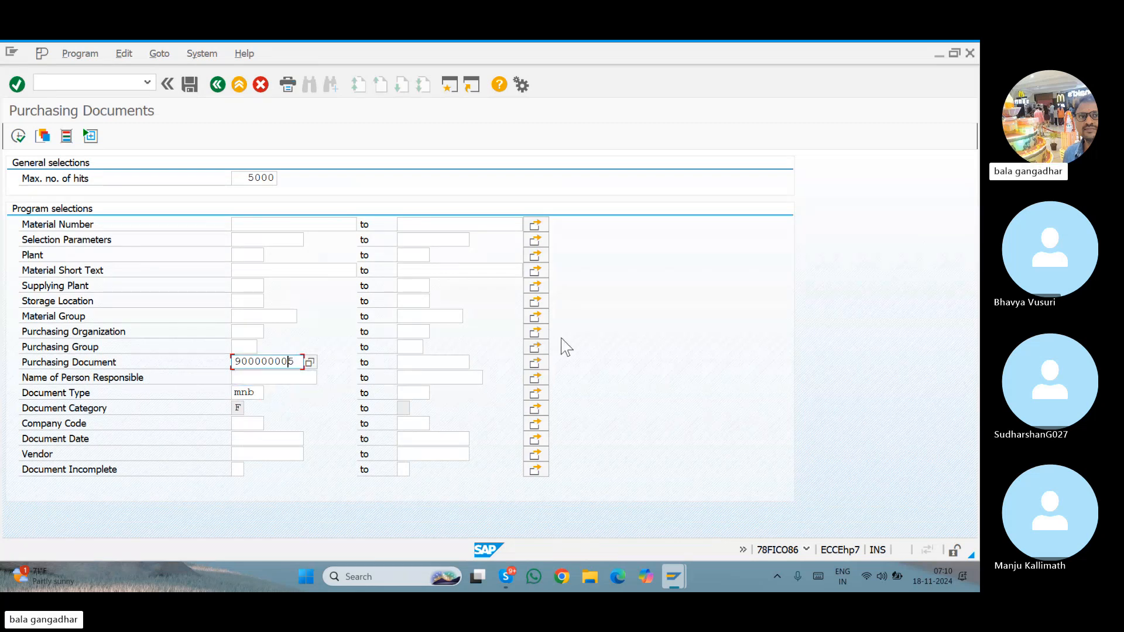
{"action": "key", "text": "Delete"}
{"action": "key", "text": "BackSpace"}
{"action": "key", "text": "BackSpace"}
{"action": "key", "text": "BackSpace"}
{"action": "key", "text": "BackSpace"}
{"action": "key", "text": "BackSpace"}
{"action": "key", "text": "BackSpace"}
{"action": "key", "text": "BackSpace"}
{"action": "key", "text": "BackSpace"}
{"action": "key", "text": "BackSpace"}
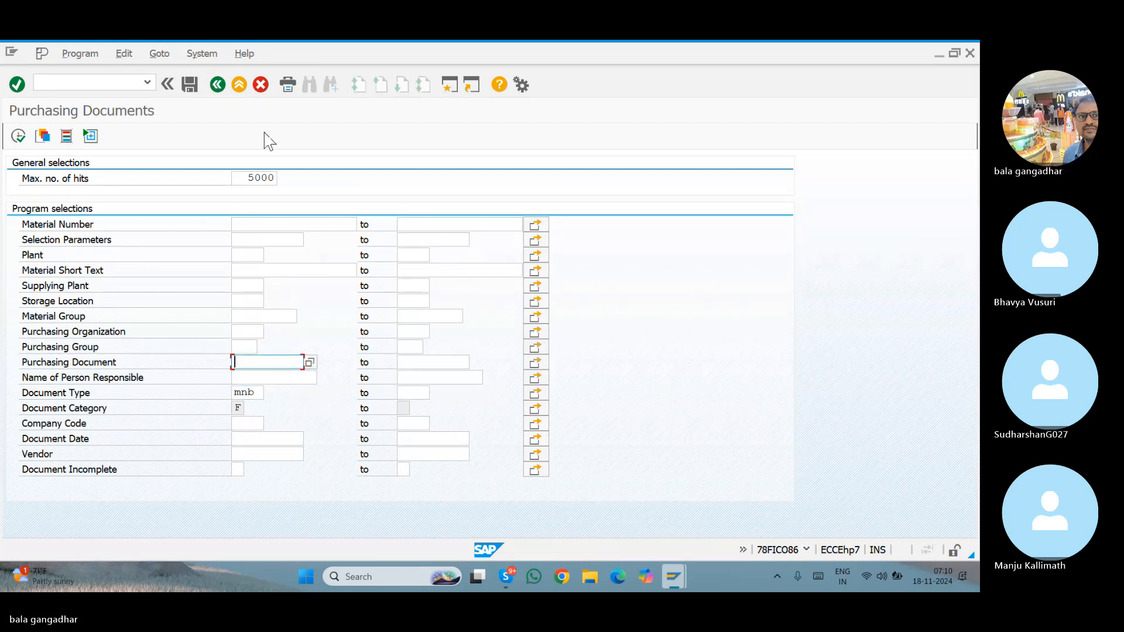
{"action": "left_click", "coordinate": [19, 138]}
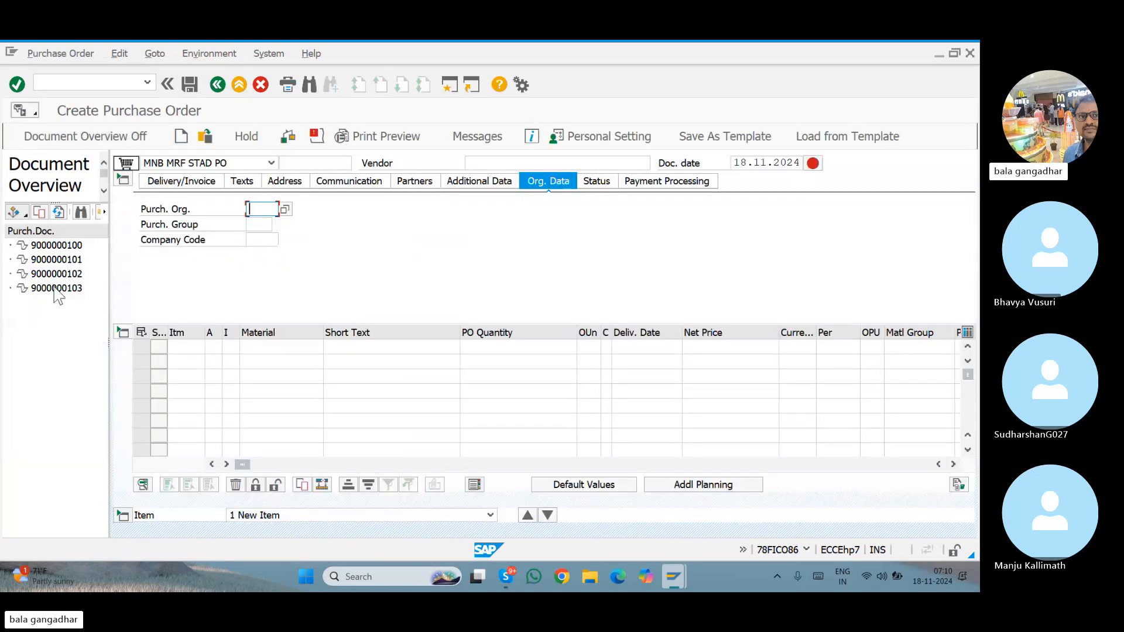
Open the last purchase order in the document overview without saving the draft, and try to preview its printout
{"action": "double_click", "coordinate": [54, 289]}
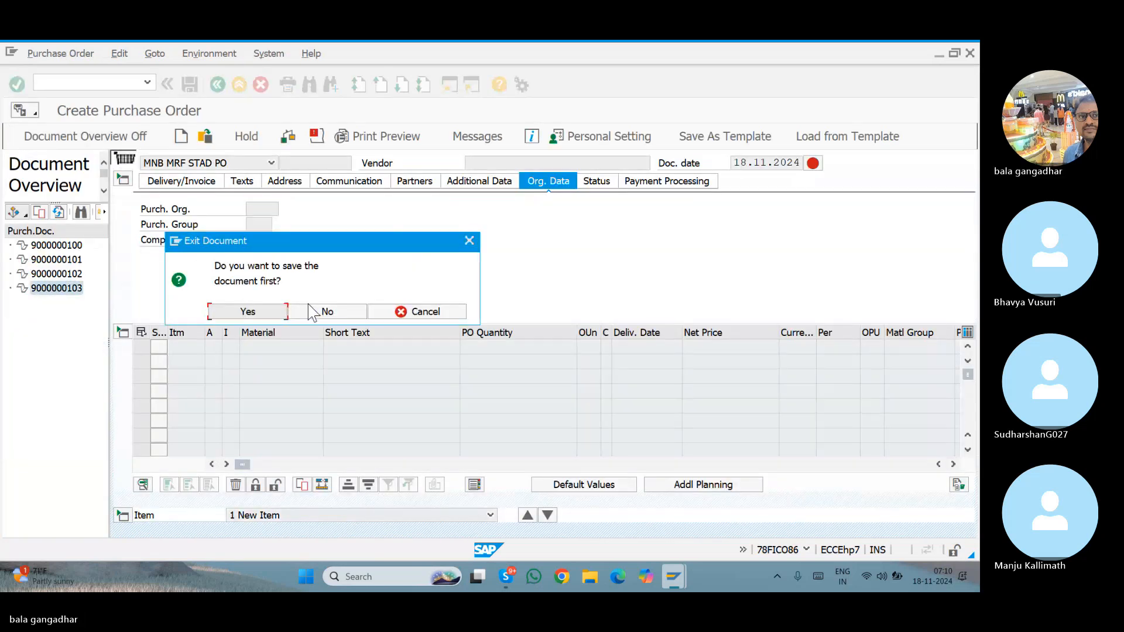
{"action": "left_click", "coordinate": [326, 311]}
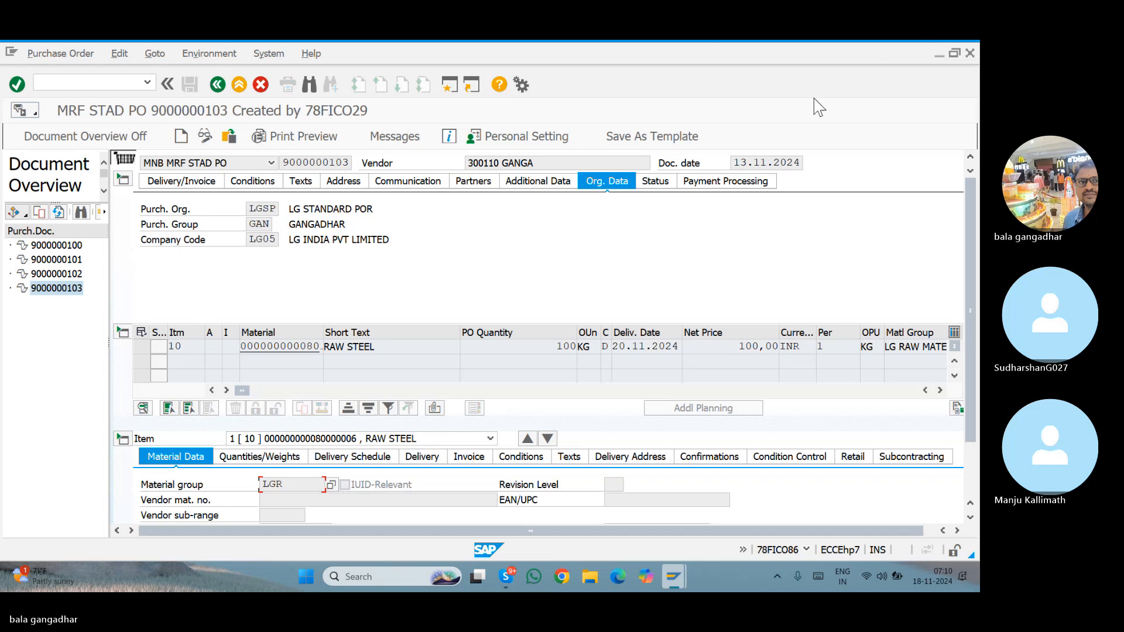
{"action": "left_click", "coordinate": [785, 134]}
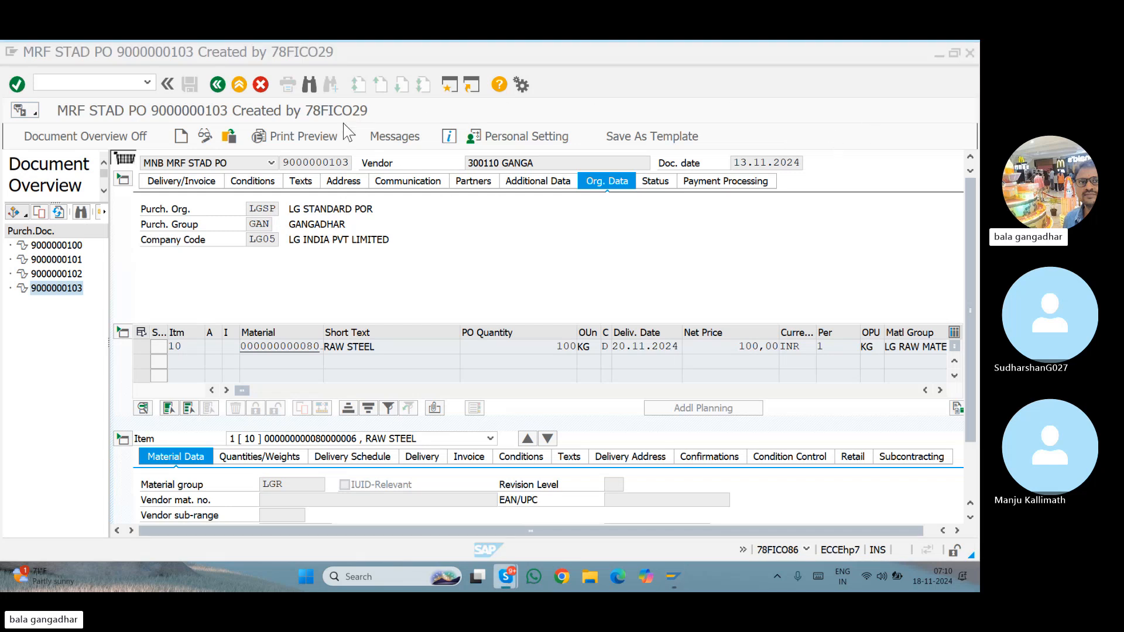
{"action": "left_click", "coordinate": [301, 136]}
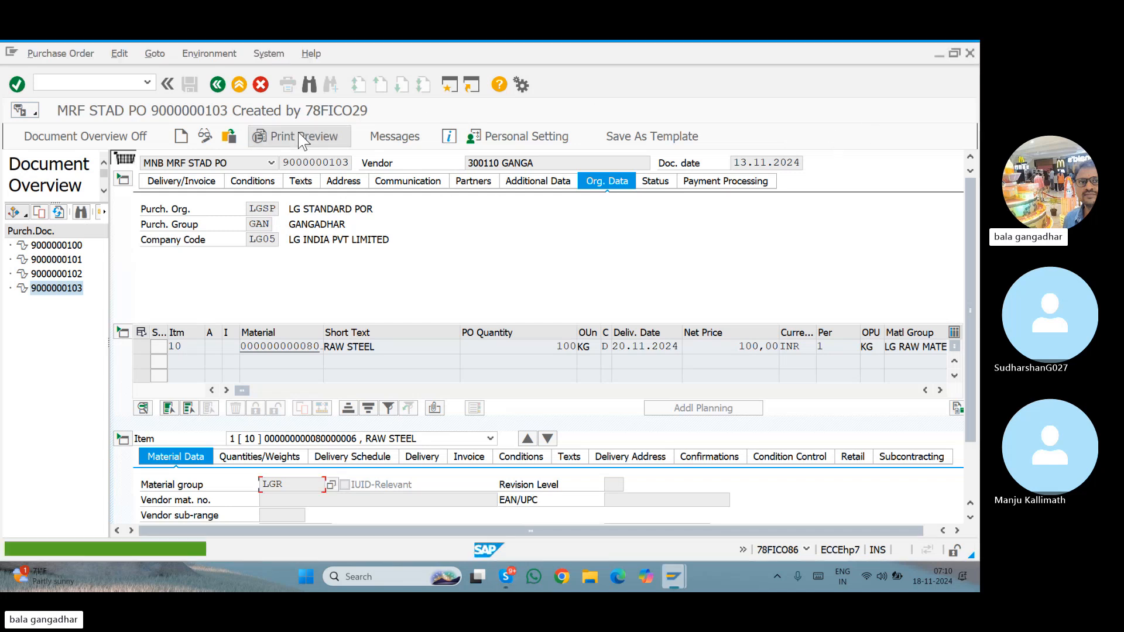
Open the third purchase order in the document overview and try to preview its printout
{"action": "left_click", "coordinate": [72, 274]}
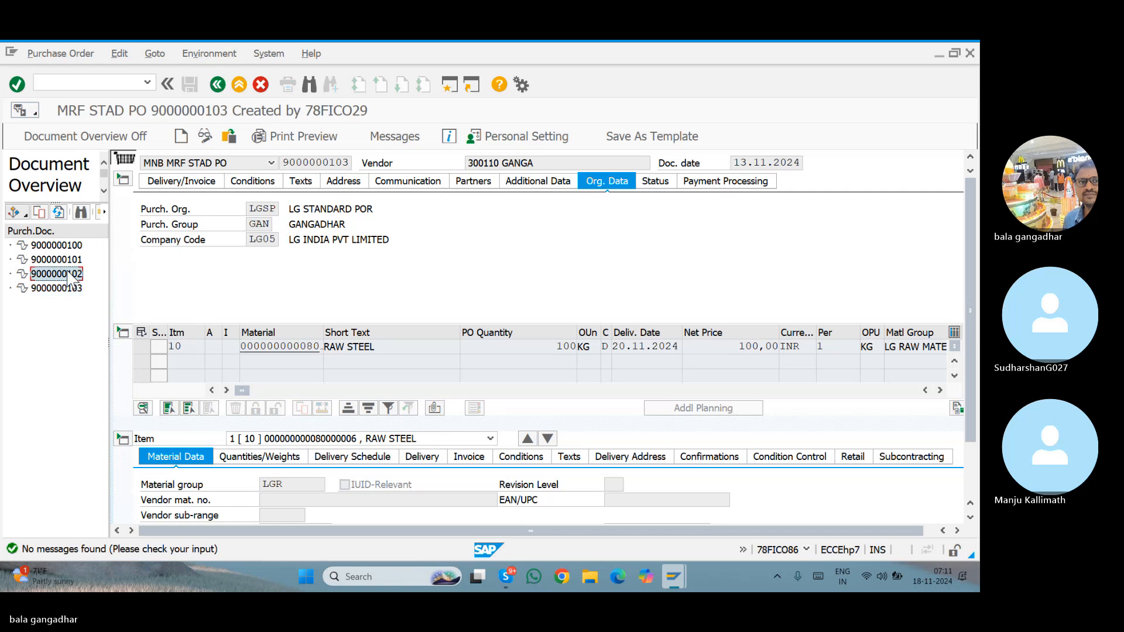
{"action": "double_click", "coordinate": [72, 274]}
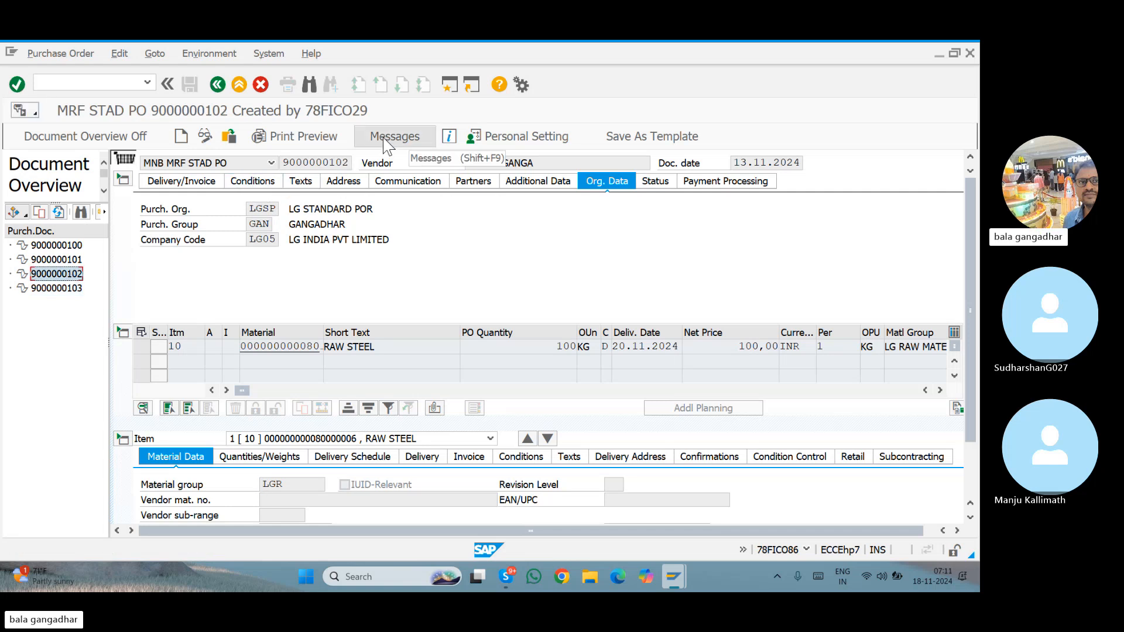
{"action": "left_click", "coordinate": [338, 143]}
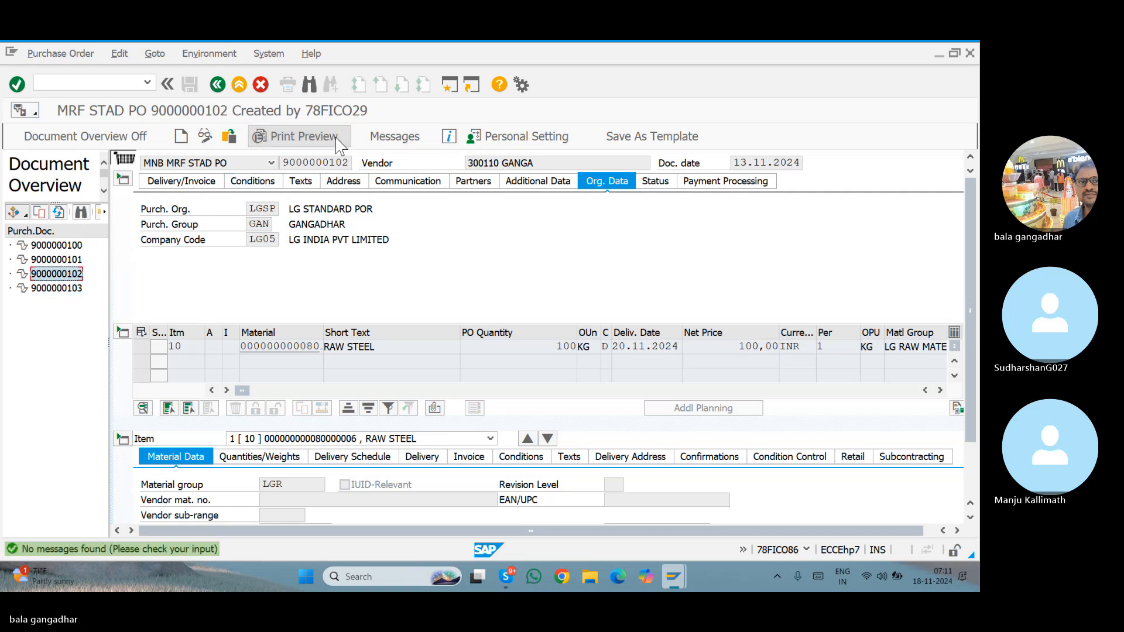
Reopen the third purchase order, switch it to change mode and go to its output messages
{"action": "left_click", "coordinate": [74, 260]}
{"action": "double_click", "coordinate": [72, 278]}
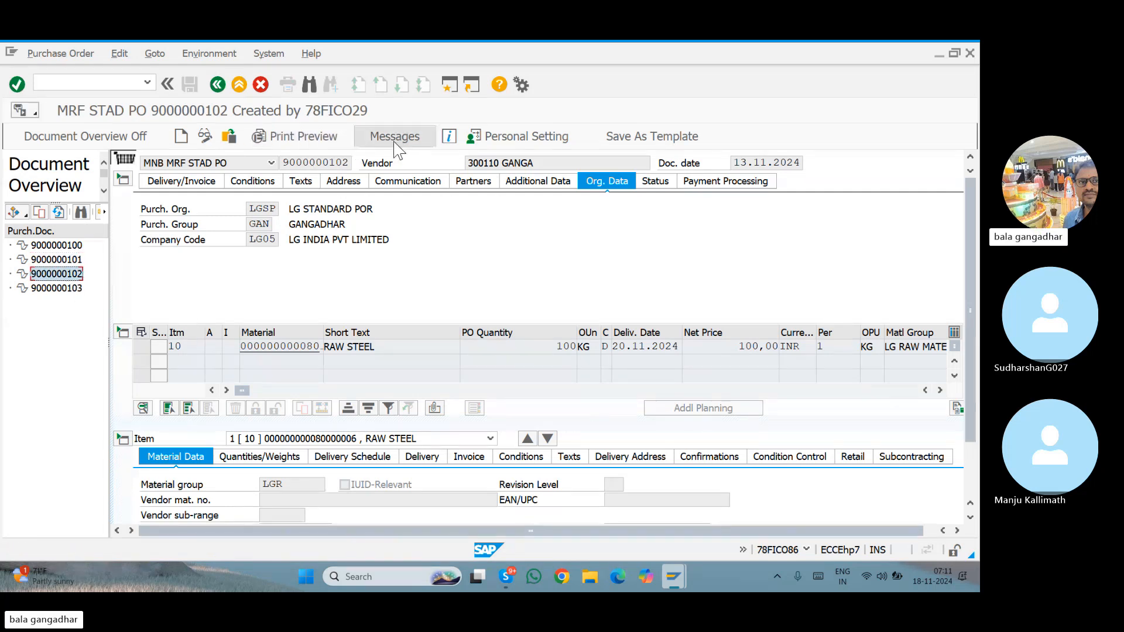
{"action": "left_click", "coordinate": [206, 136]}
{"action": "left_click", "coordinate": [432, 137]}
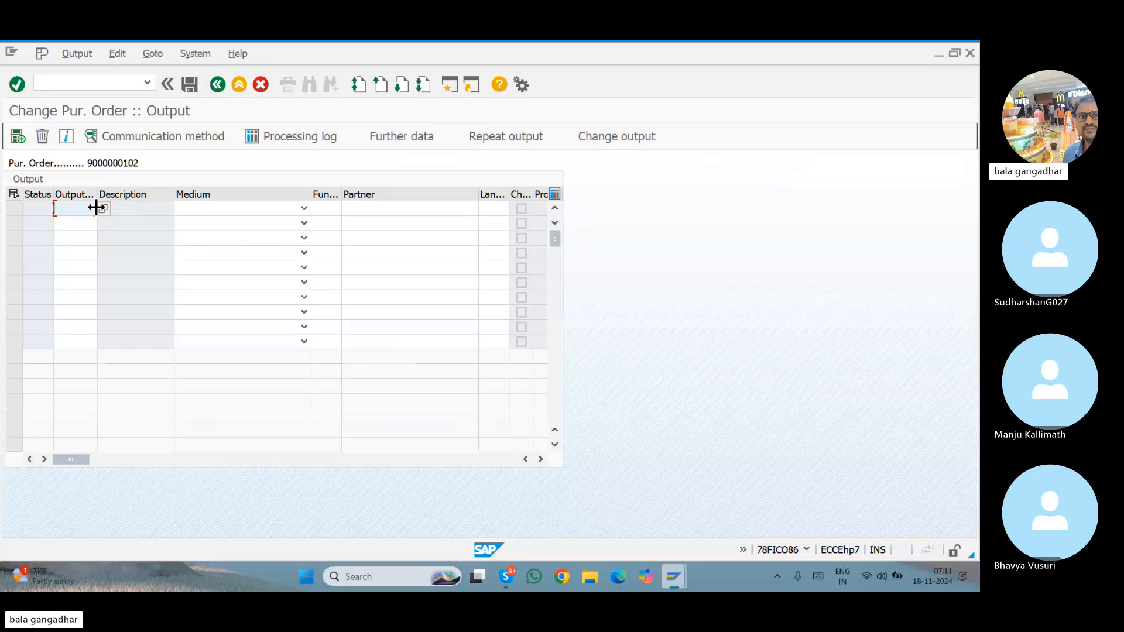
Add an output line with output type NEU and medium 1 Print output
{"action": "left_click", "coordinate": [104, 208]}
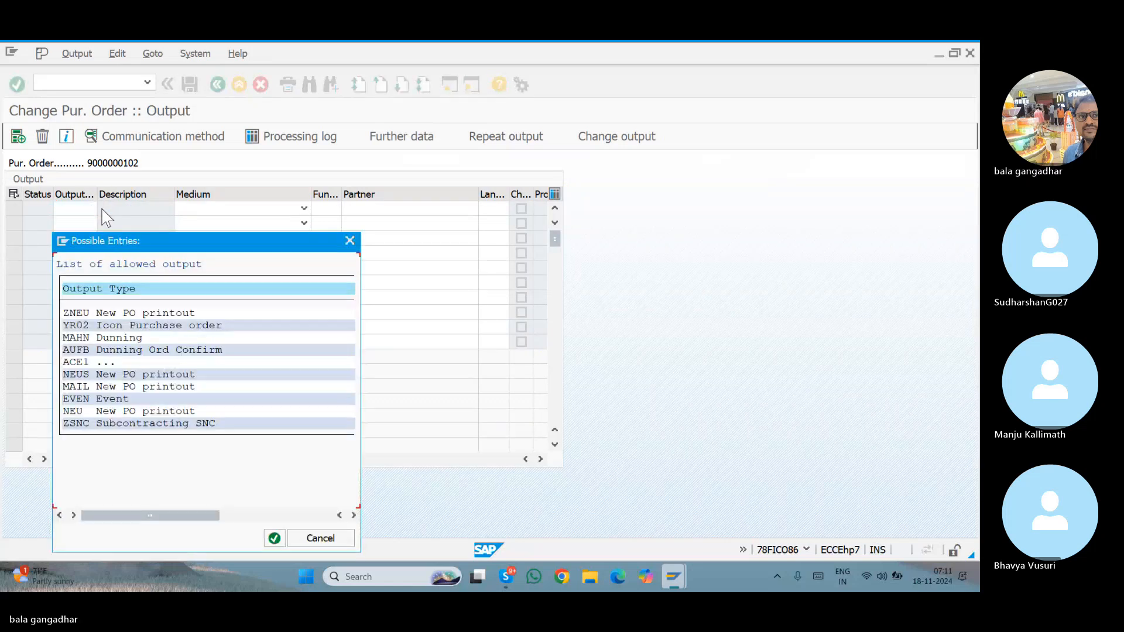
{"action": "double_click", "coordinate": [76, 411]}
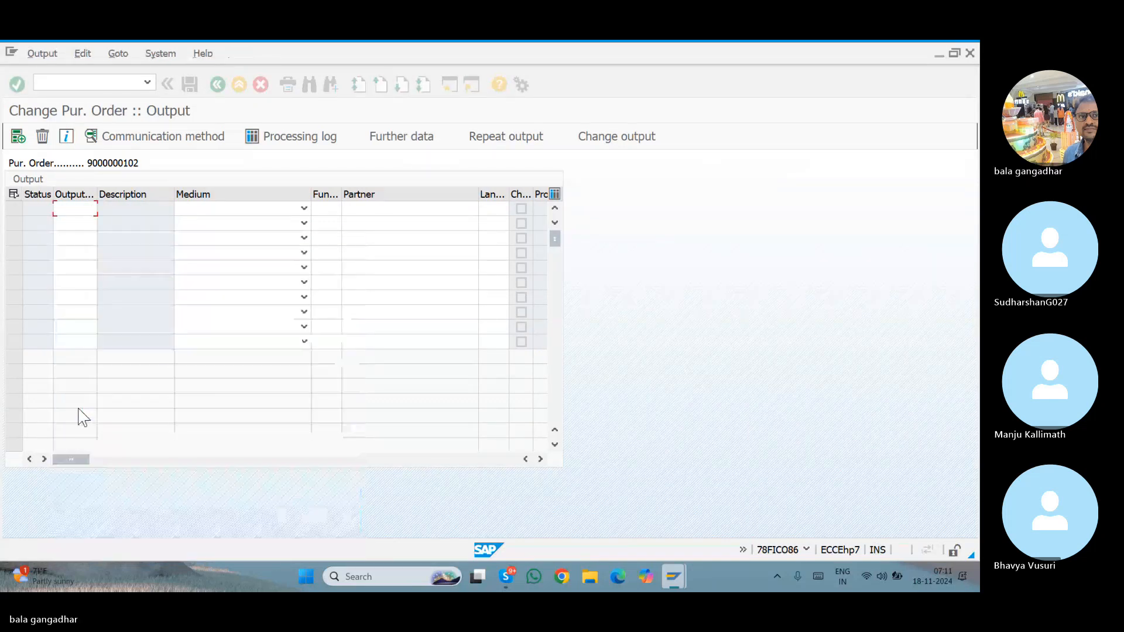
{"action": "left_click", "coordinate": [224, 210]}
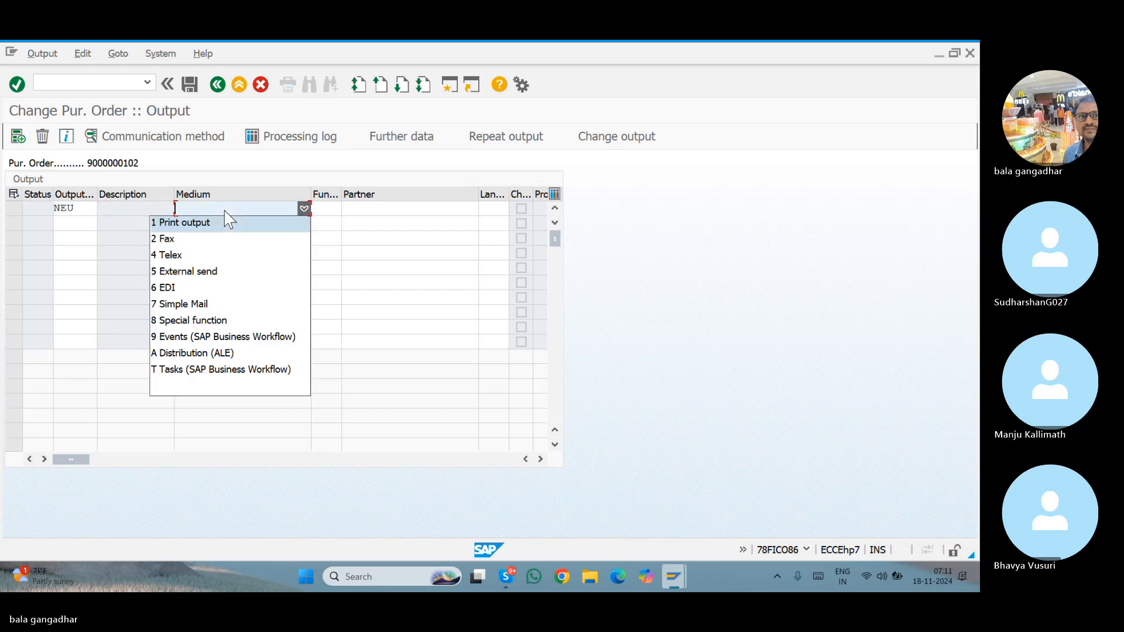
{"action": "left_click", "coordinate": [223, 224]}
{"action": "key", "text": "Return"}
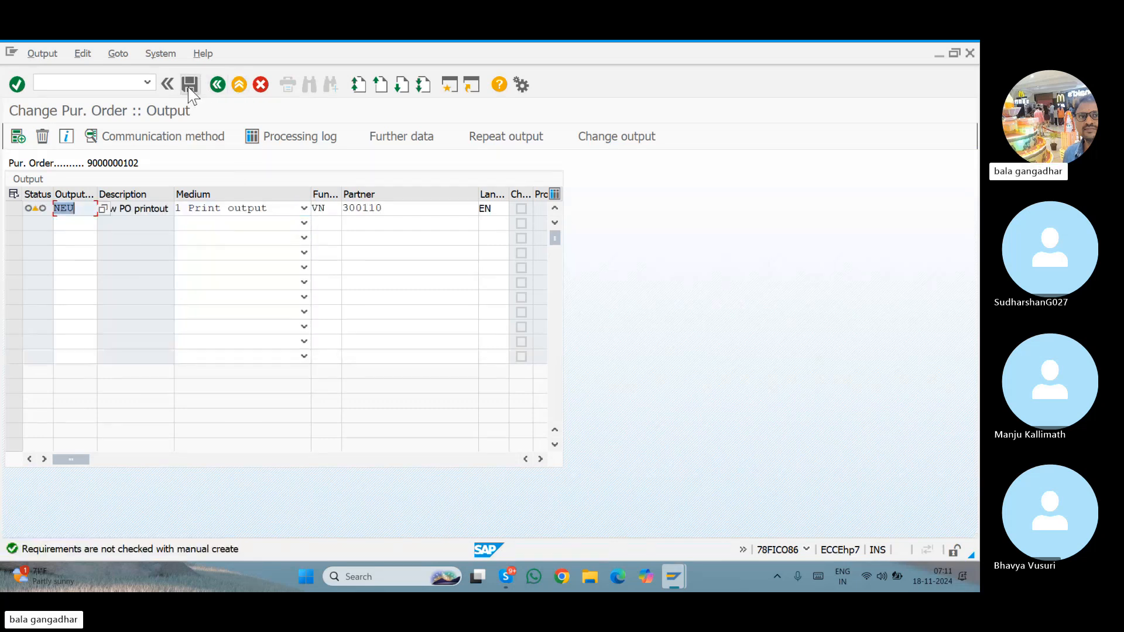
Set the output's logical destination to LP01 in the print parameters and save the output
{"action": "left_click", "coordinate": [188, 86]}
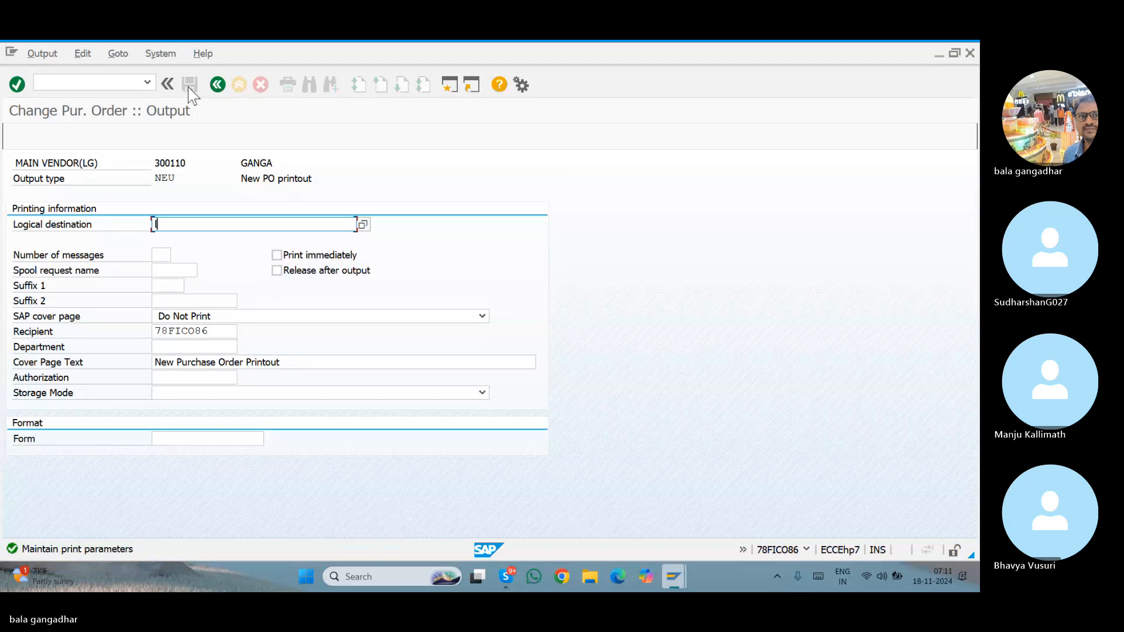
{"action": "type", "text": "lp01"}
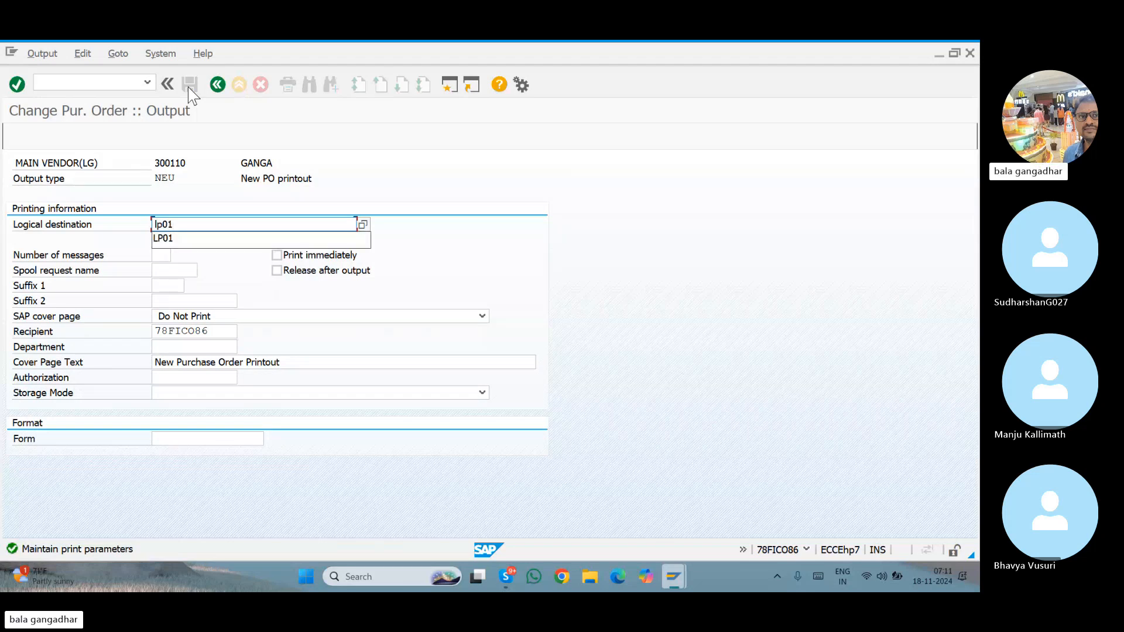
{"action": "key", "text": "Return"}
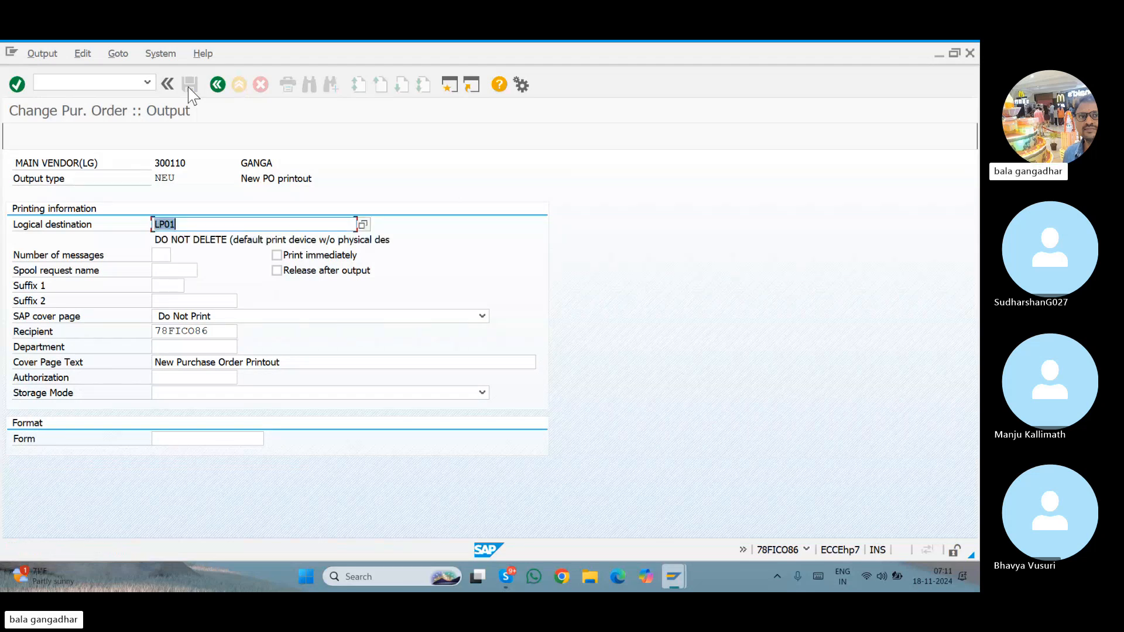
{"action": "left_click", "coordinate": [218, 84]}
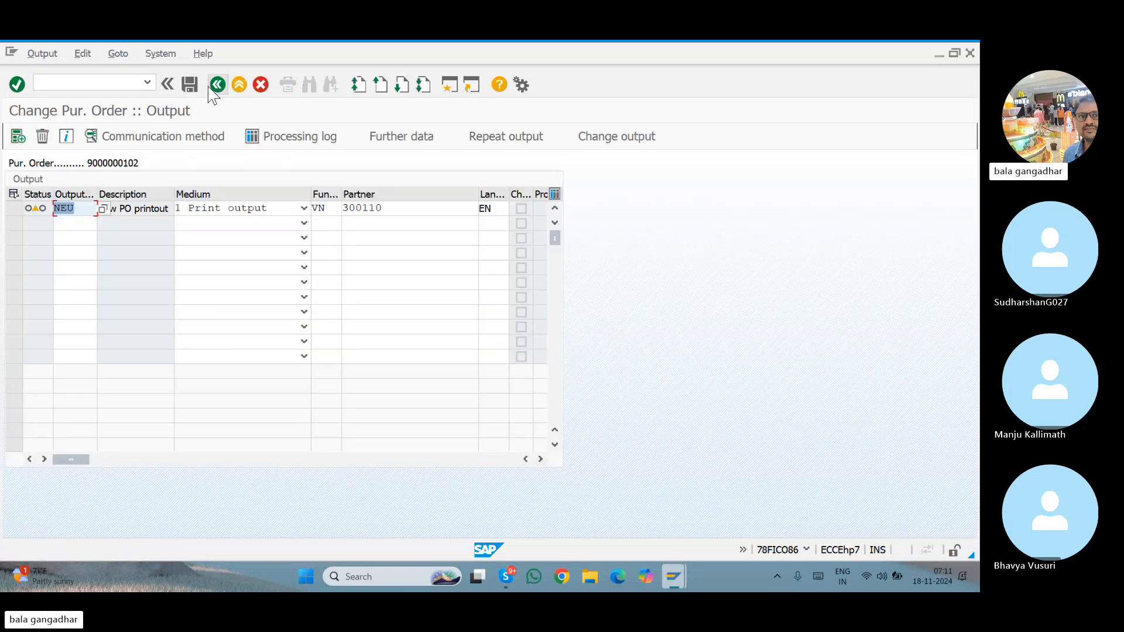
{"action": "left_click", "coordinate": [190, 86]}
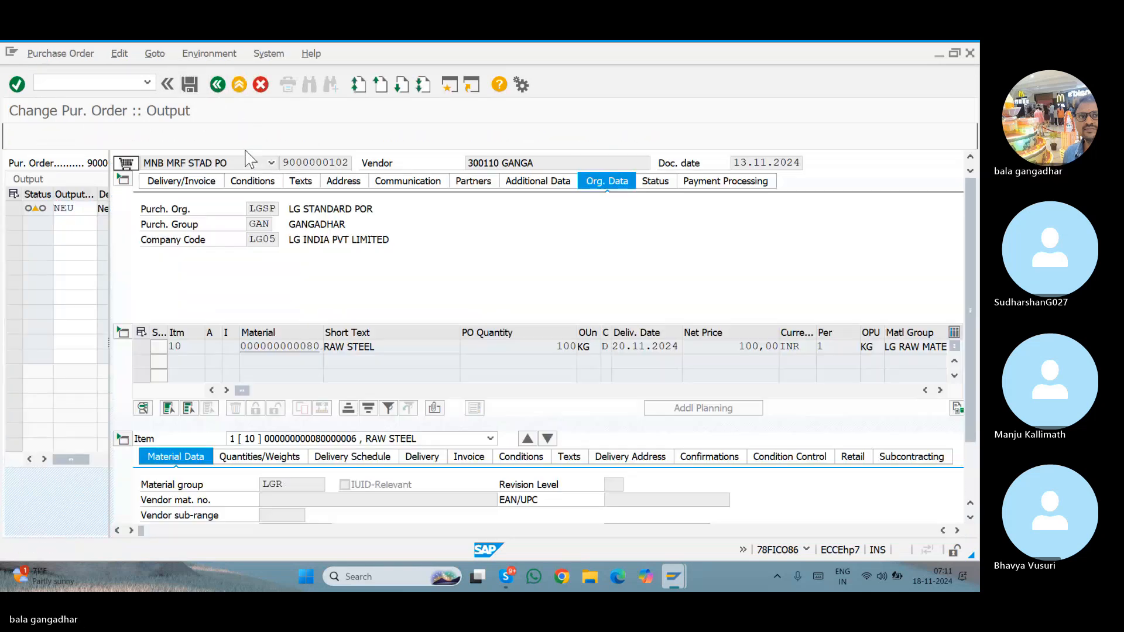
Preview the purchase order's printout, read it down to the item and total lines, and return to the order
{"action": "left_click", "coordinate": [307, 140]}
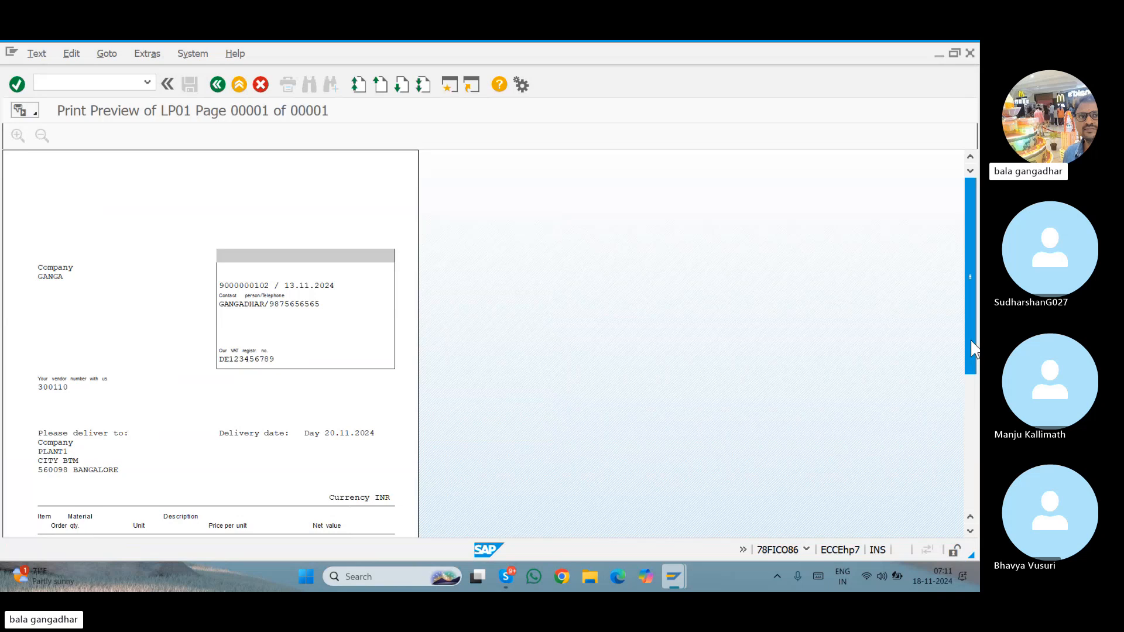
{"action": "left_click_drag", "start_coordinate": [971, 349], "coordinate": [964, 447]}
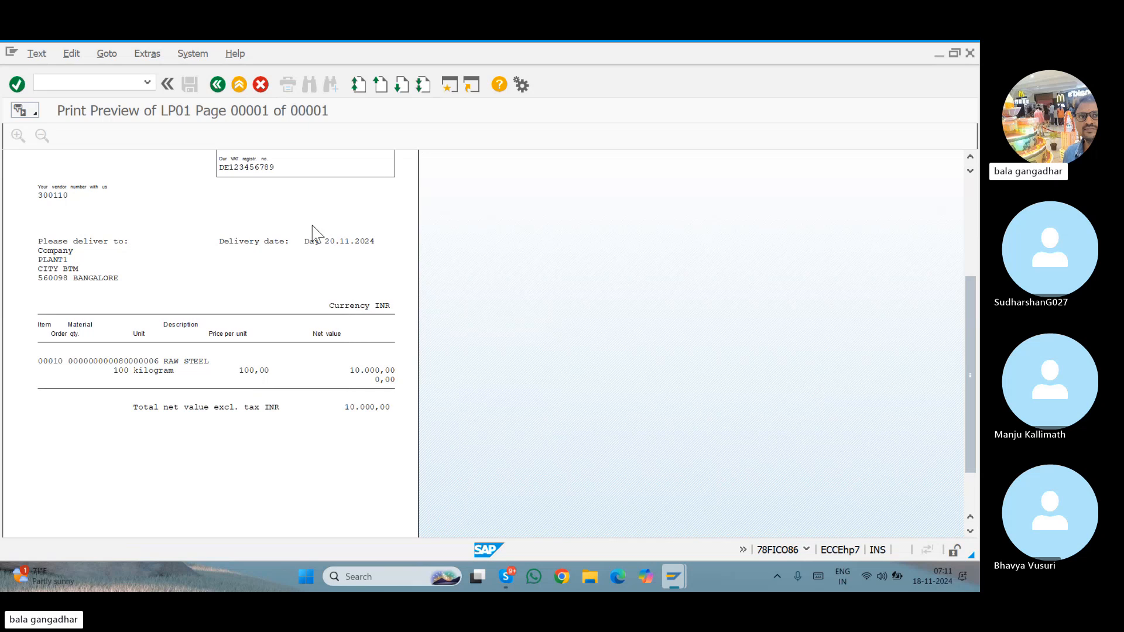
{"action": "left_click", "coordinate": [218, 85]}
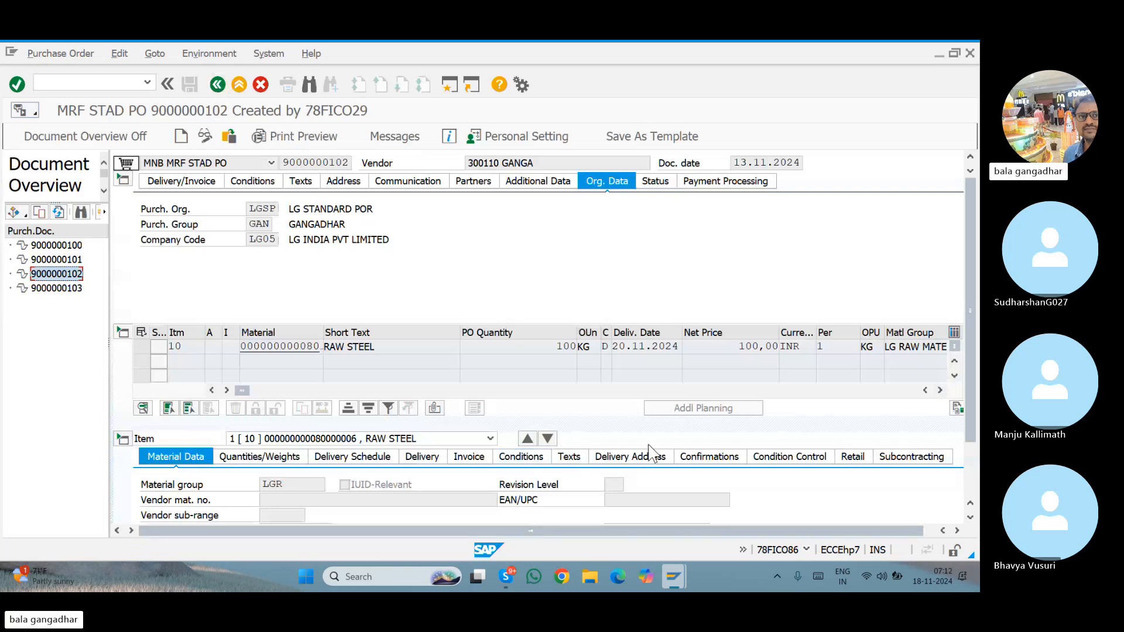
Check the net value in the pricing conditions of the RAW STEEL item
{"action": "left_click", "coordinate": [531, 460]}
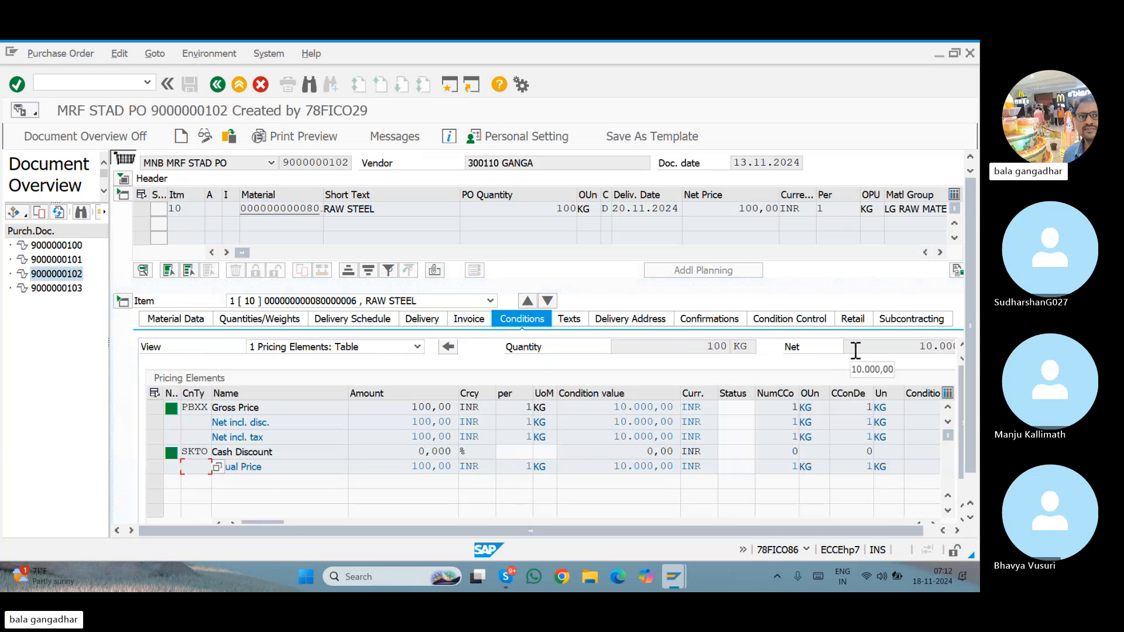
{"action": "double_click", "coordinate": [913, 346]}
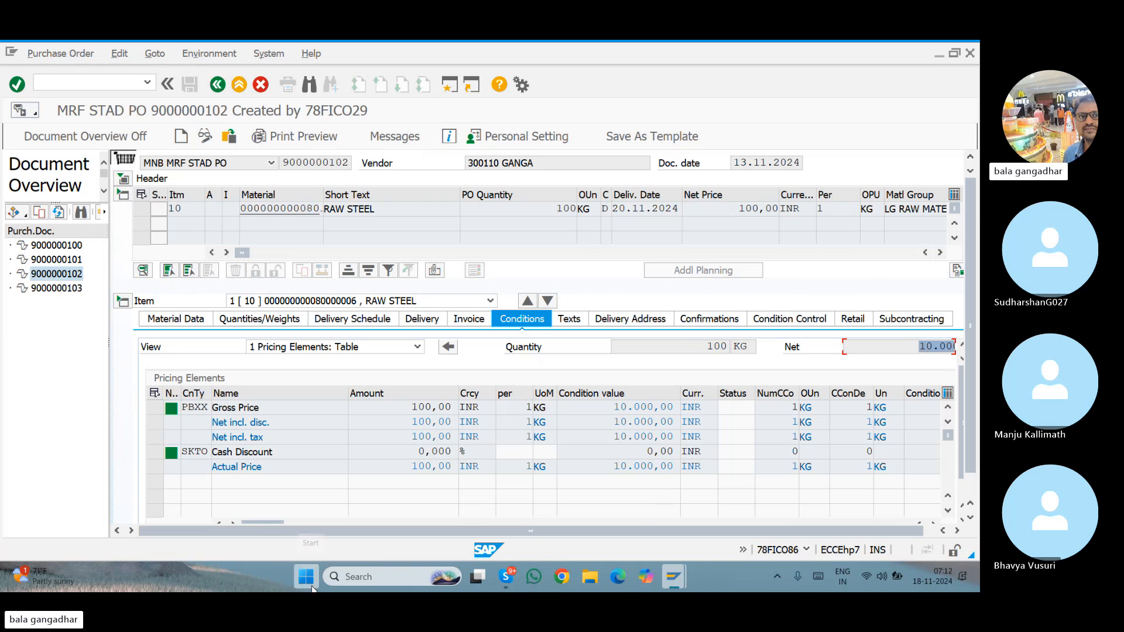
Search Windows for Paint and open it with a blank canvas
{"action": "left_click", "coordinate": [360, 578]}
{"action": "type", "text": "paint"}
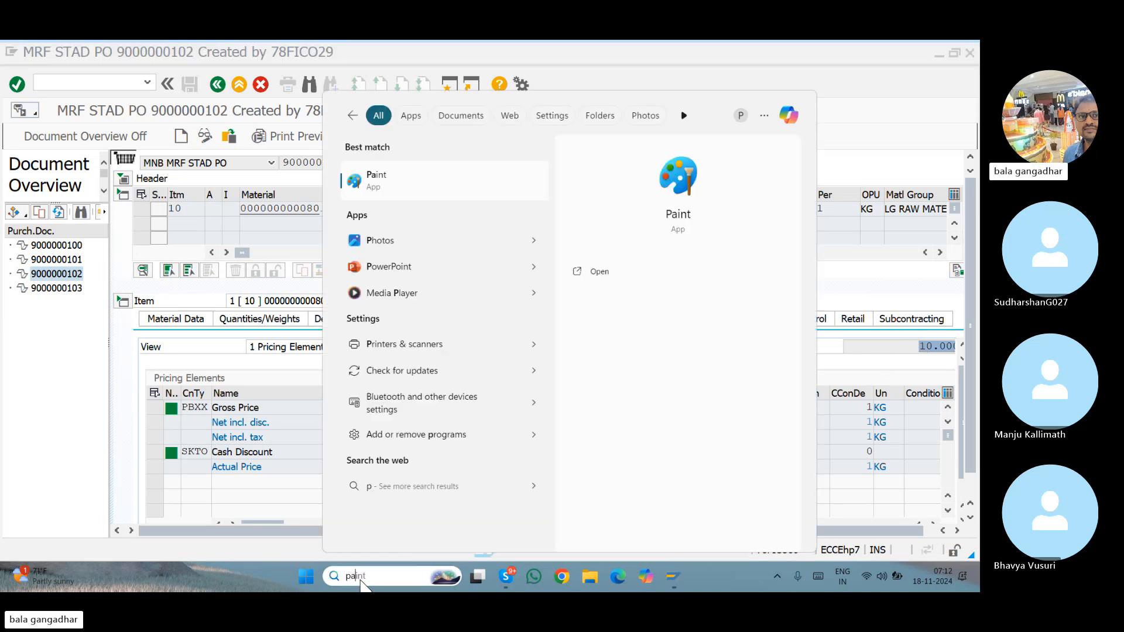
{"action": "left_click", "coordinate": [408, 187]}
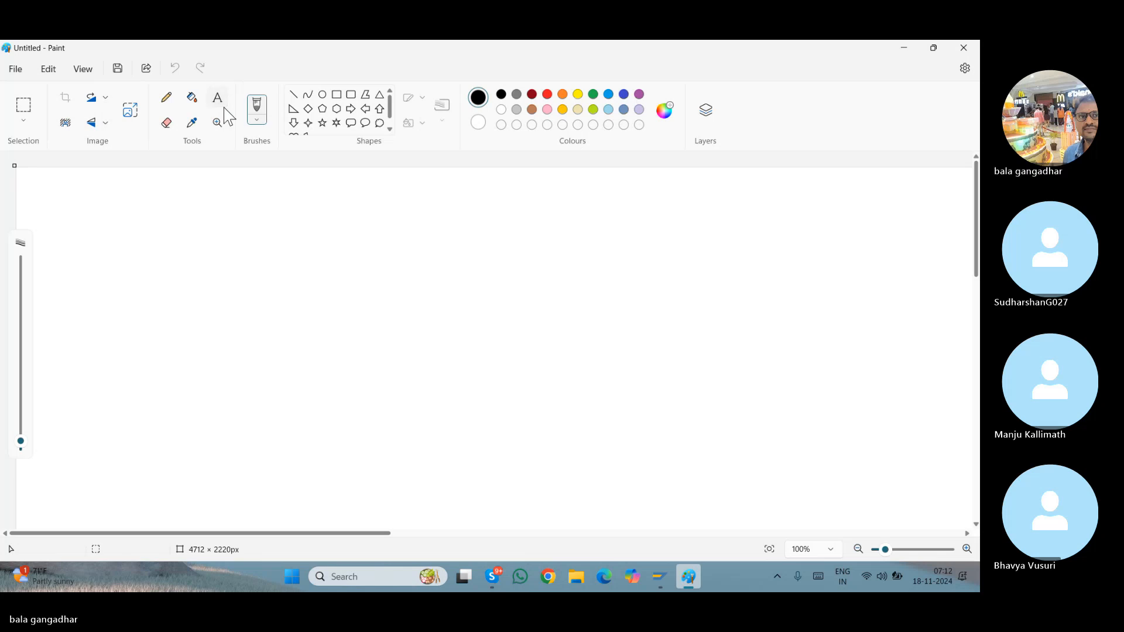
Add a text box reading "purchase order release procedure" near the canvas's upper edge and widen it so the heading fits one line
{"action": "left_click", "coordinate": [222, 110]}
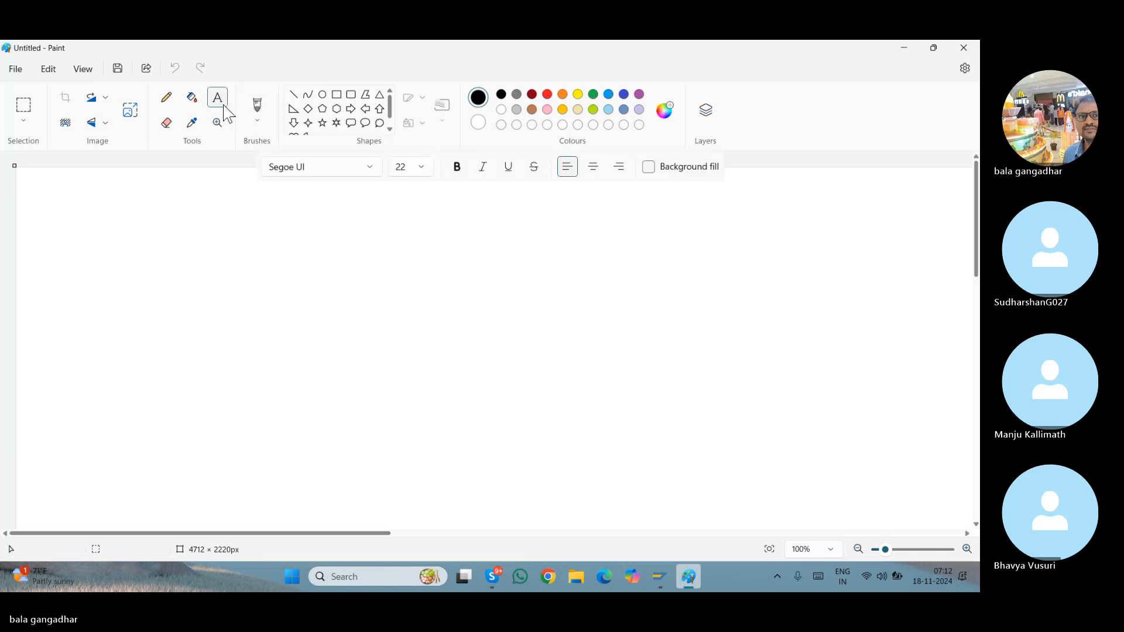
{"action": "left_click", "coordinate": [232, 214]}
{"action": "type", "text": "purcha"}
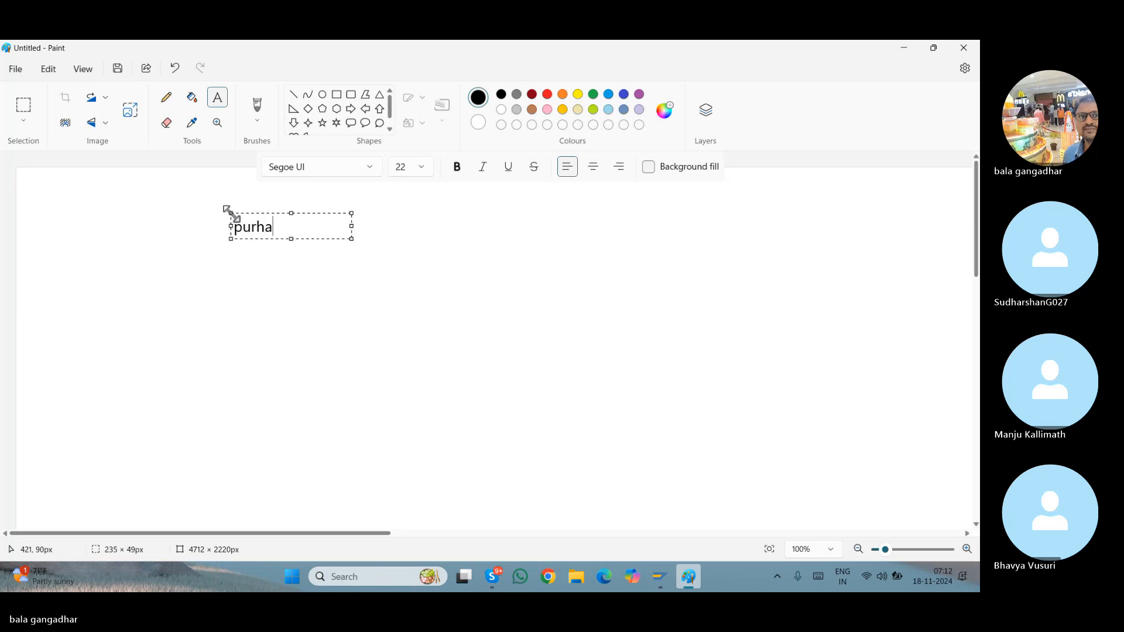
{"action": "type", "text": "se "}
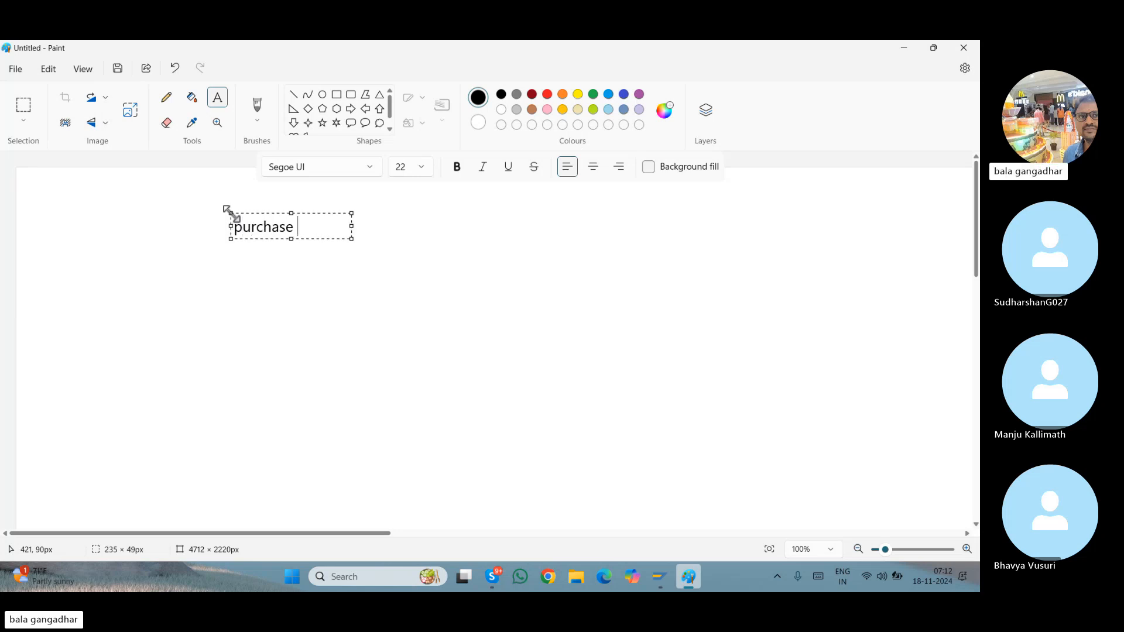
{"action": "type", "text": "order release"}
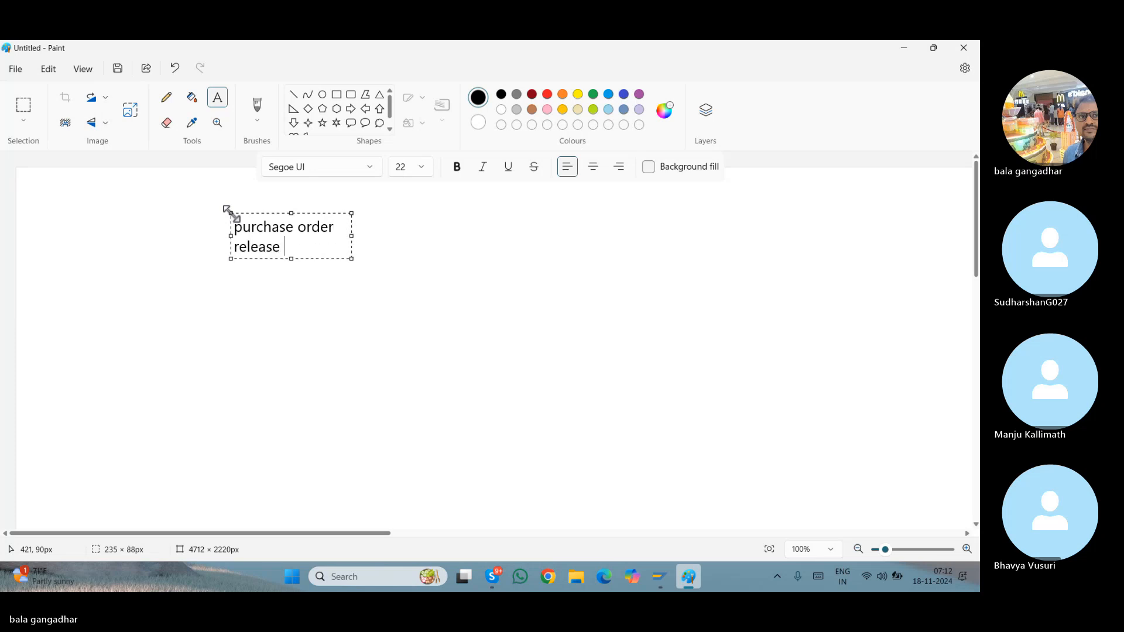
{"action": "type", "text": " pro"}
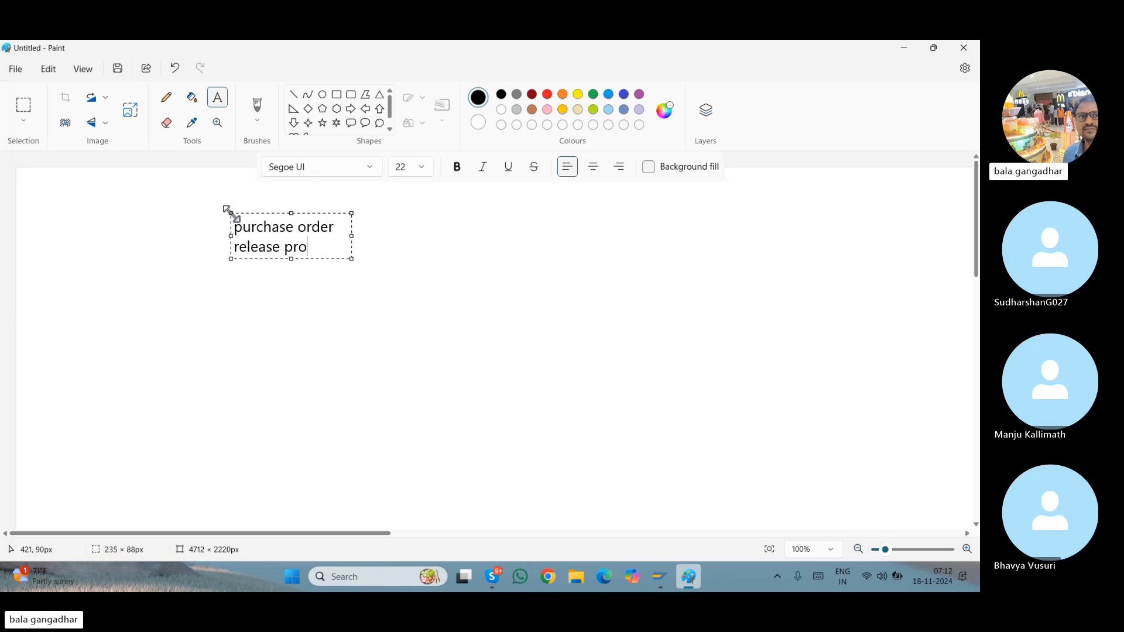
{"action": "type", "text": "cedure"}
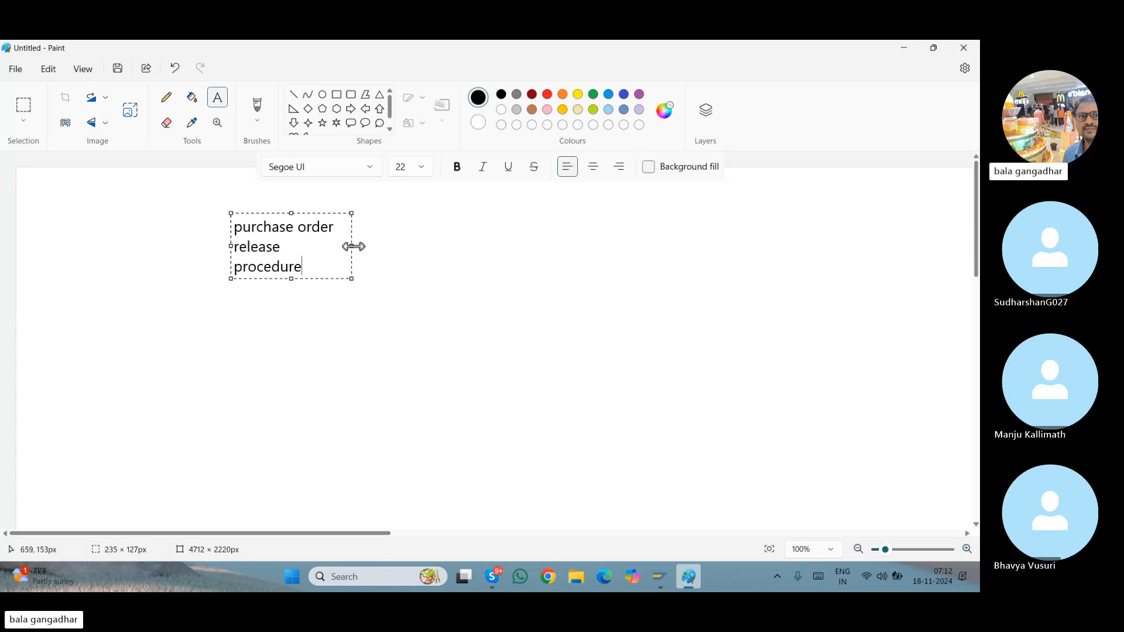
{"action": "left_click_drag", "start_coordinate": [353, 246], "coordinate": [760, 326]}
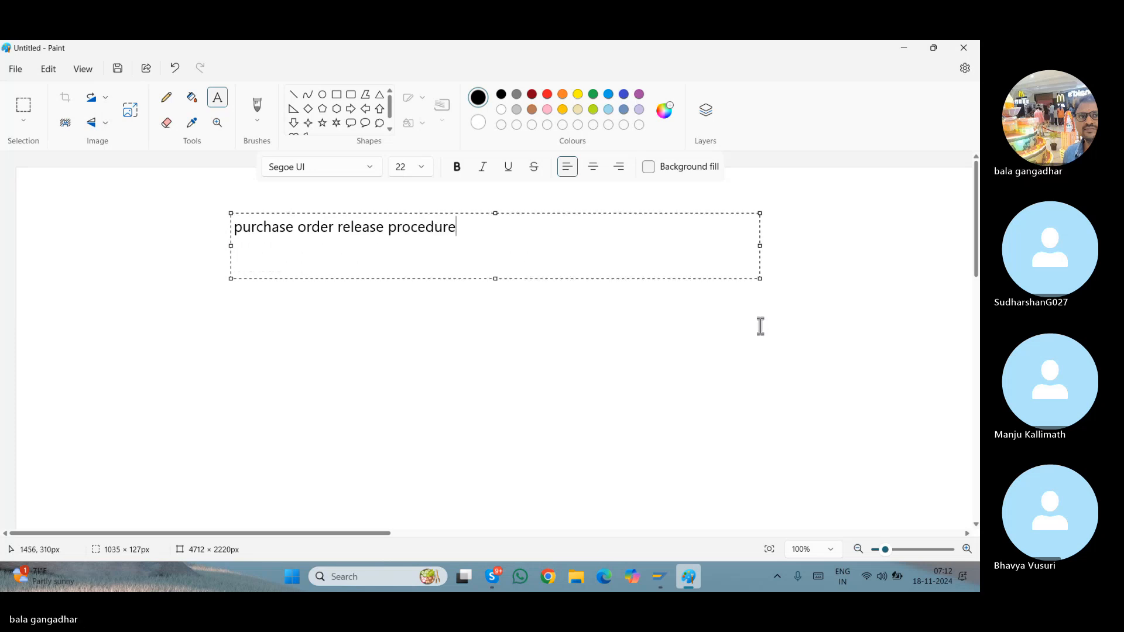
Append "(po release)" to the heading and put a row of dashes beneath it
{"action": "type", "text": "(po"}
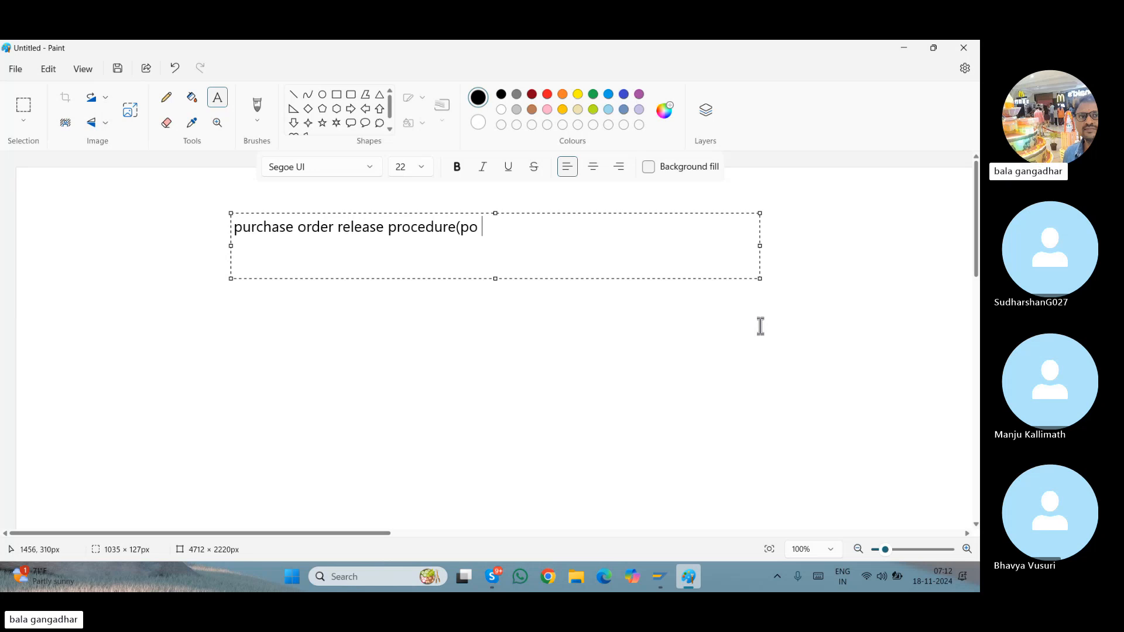
{"action": "type", "text": " releas"}
{"action": "type", "text": "e)"}
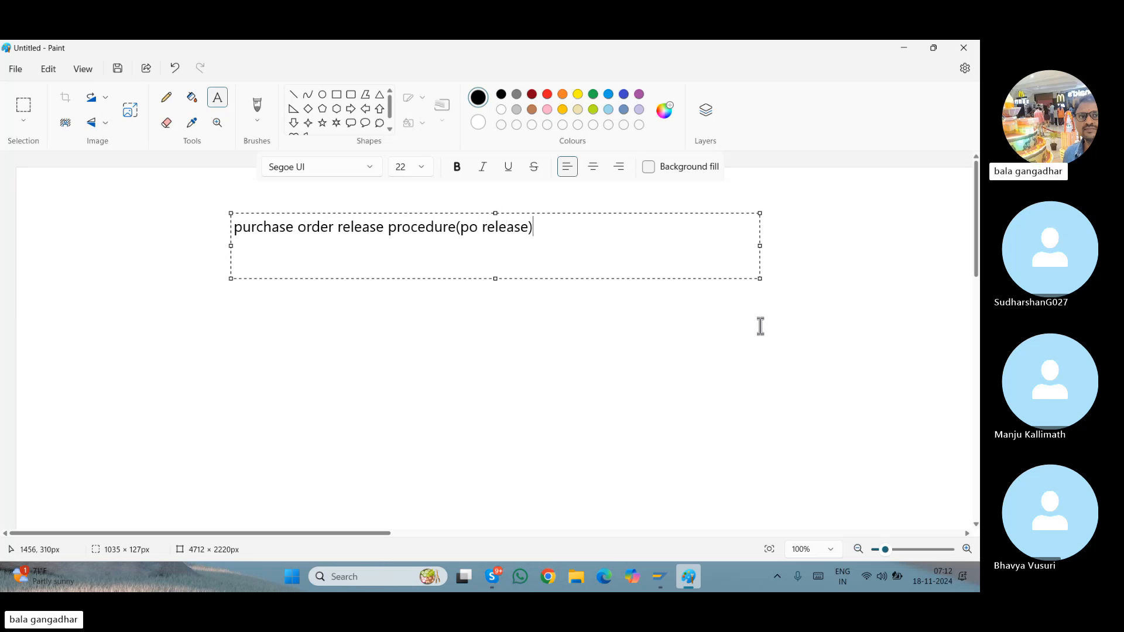
{"action": "key", "text": "Return"}
{"action": "type", "text": "----------------------"}
{"action": "key", "text": "Return"}
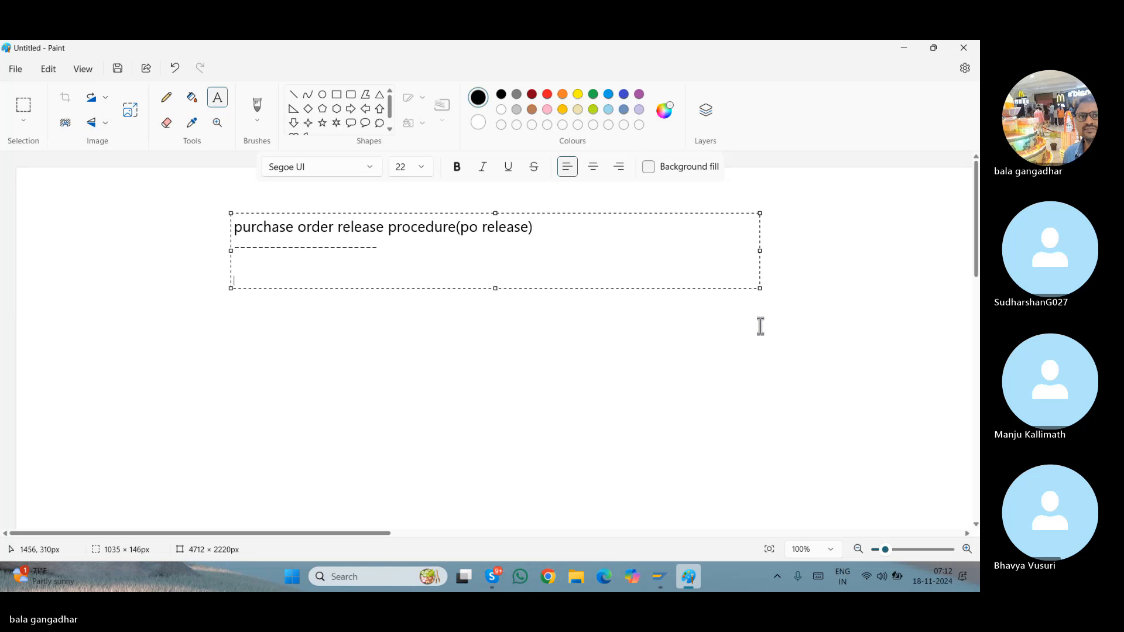
Leave a gap below the dashes and write the line "conditions: if net order amount < 10000 - no release"
{"action": "key", "text": "Return"}
{"action": "type", "text": "e"}
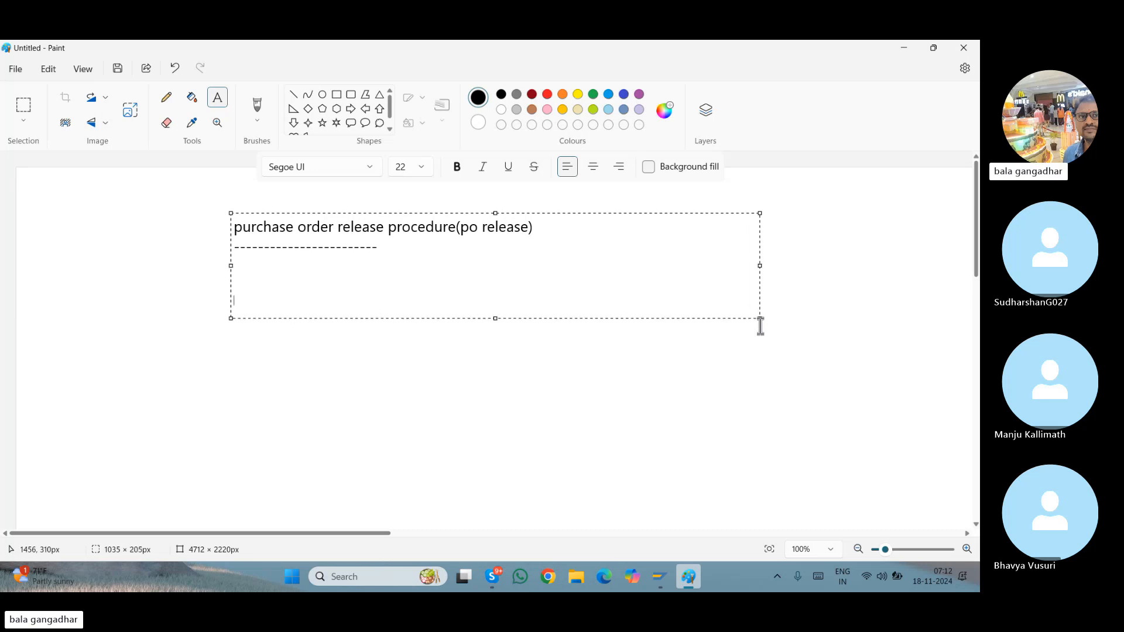
{"action": "type", "text": "ondit"}
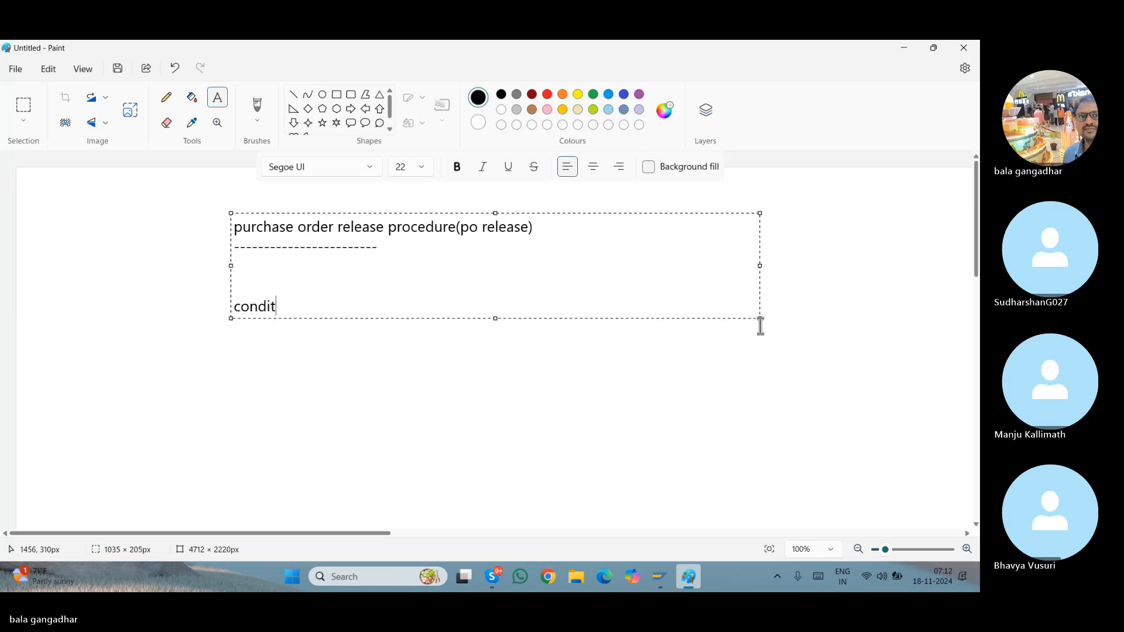
{"action": "type", "text": "ions"}
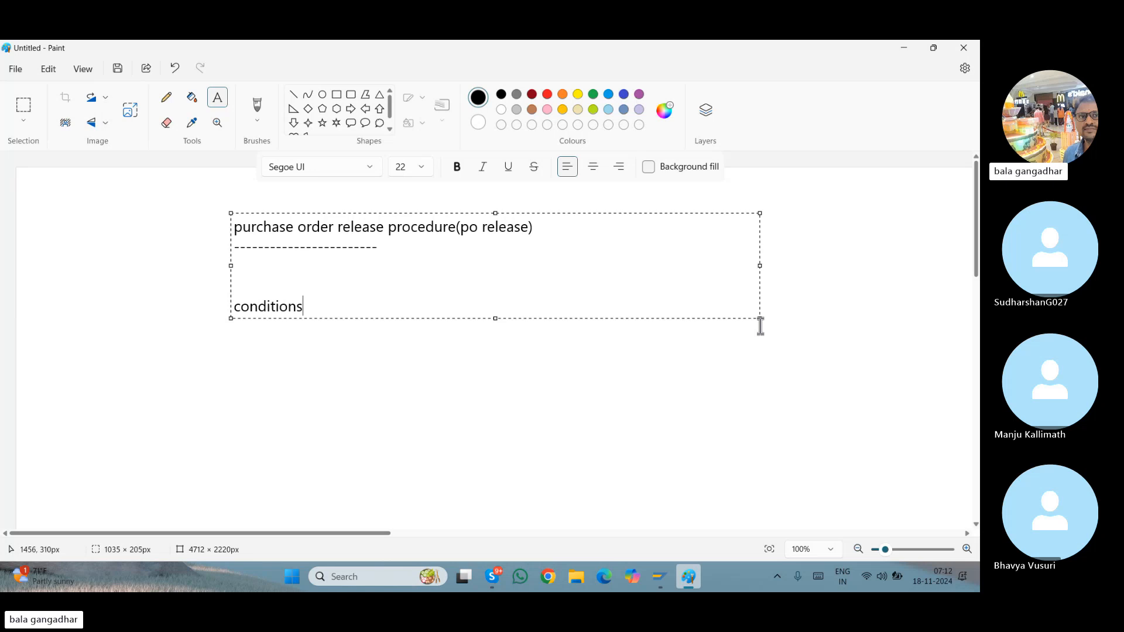
{"action": "type", "text": ":       "}
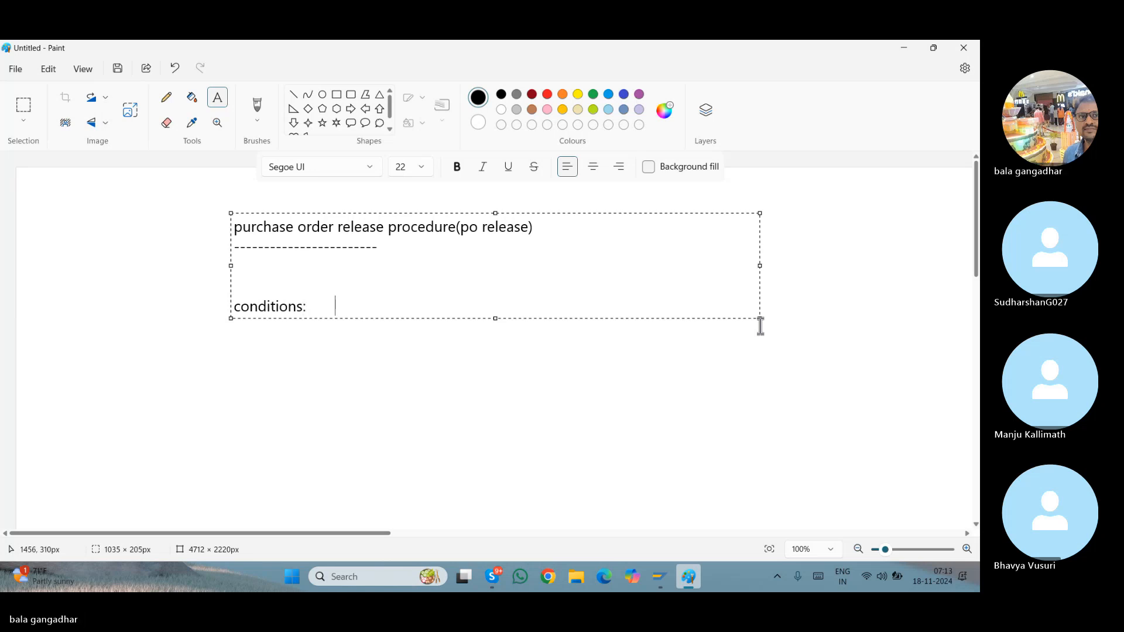
{"action": "type", "text": "if"}
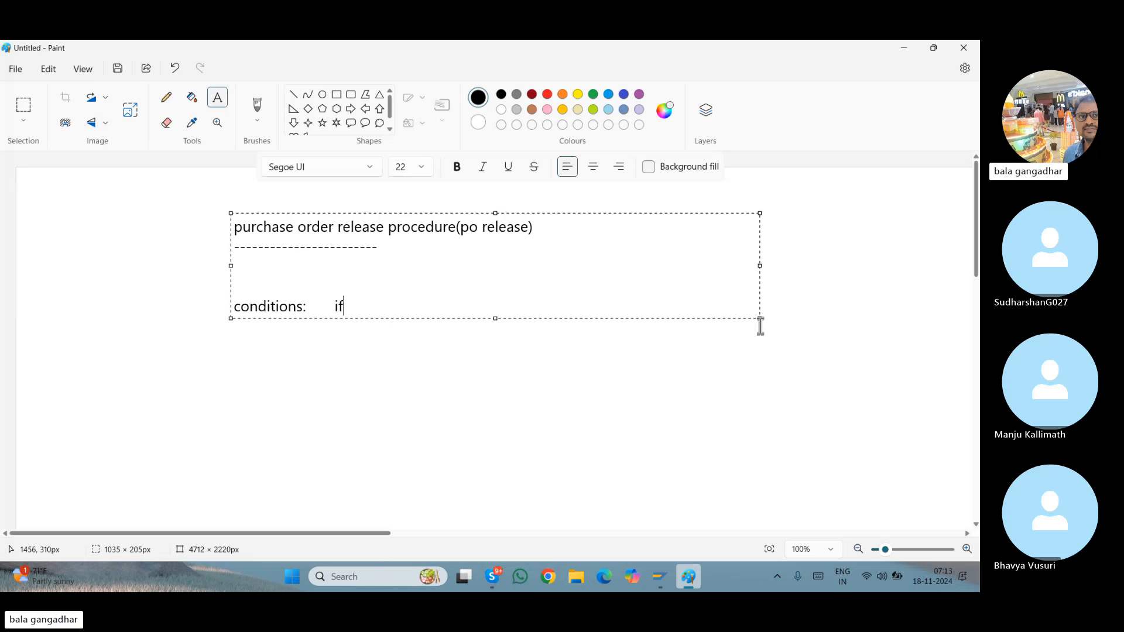
{"action": "type", "text": " net order amou"}
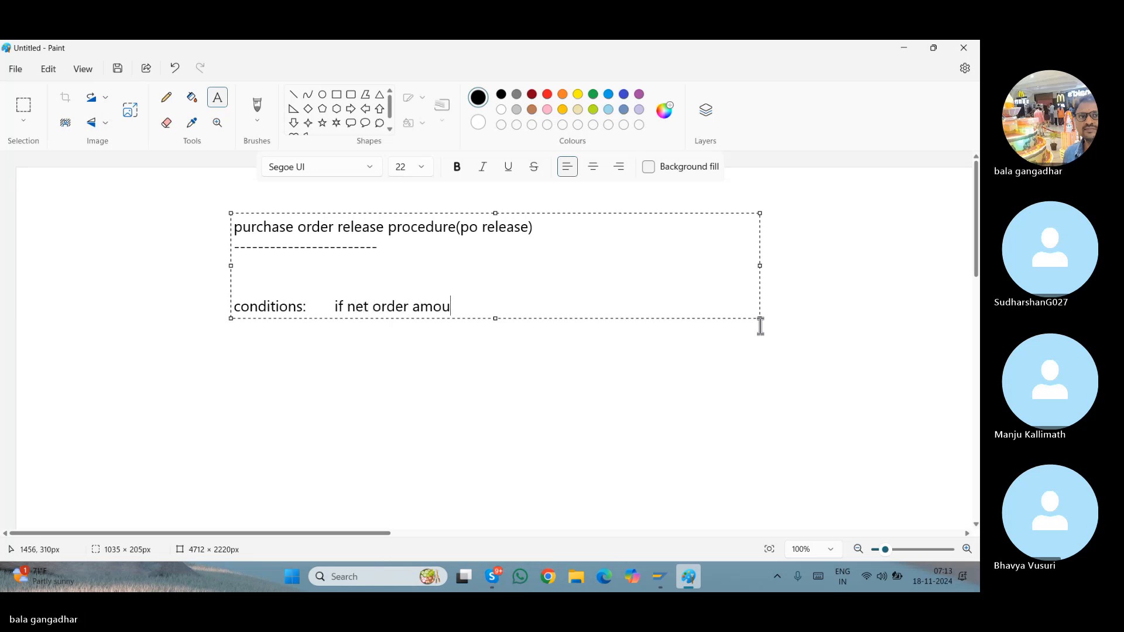
{"action": "type", "text": "nt < "}
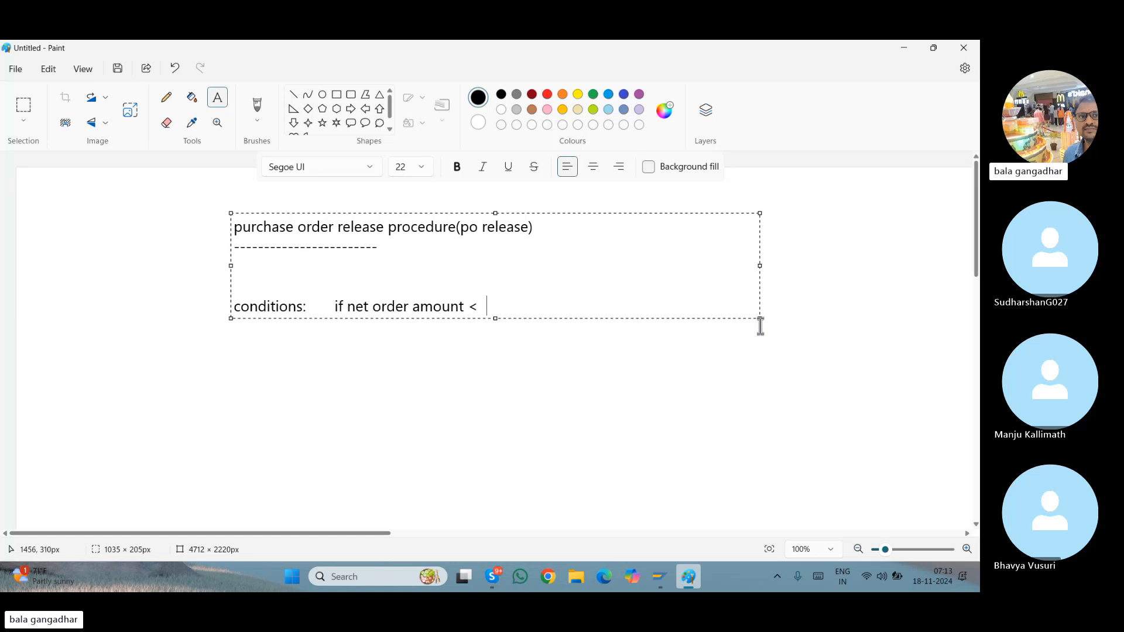
{"action": "type", "text": "10000 - no release"}
{"action": "key", "text": "Return"}
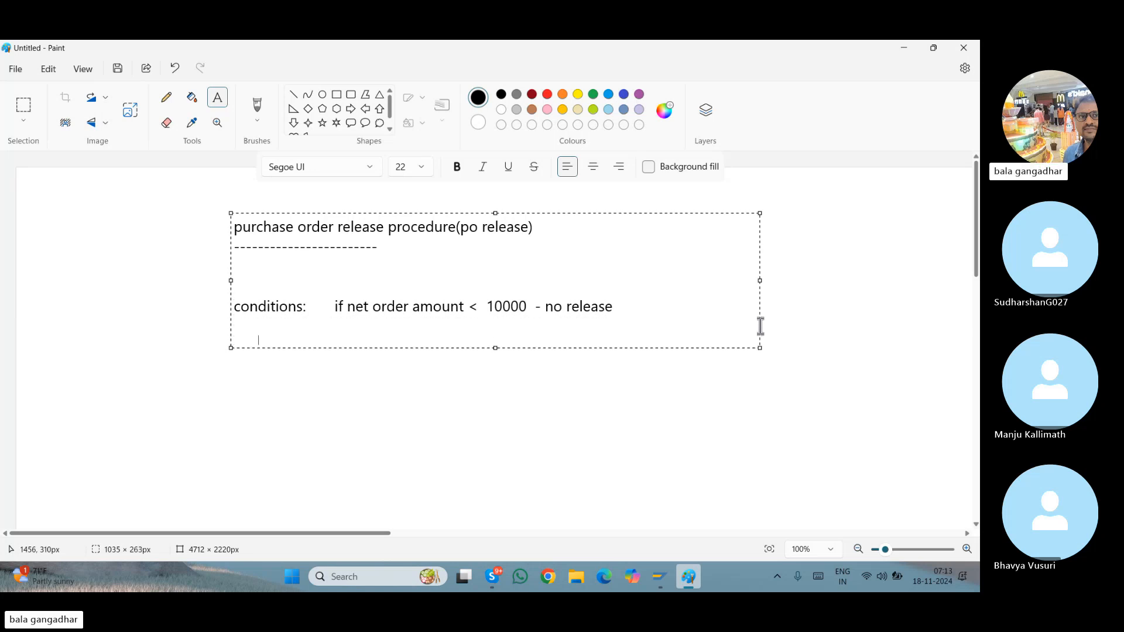
Write the indented second condition "cond2: if net order amount > 10001 release by"
{"action": "type", "text": "cond"}
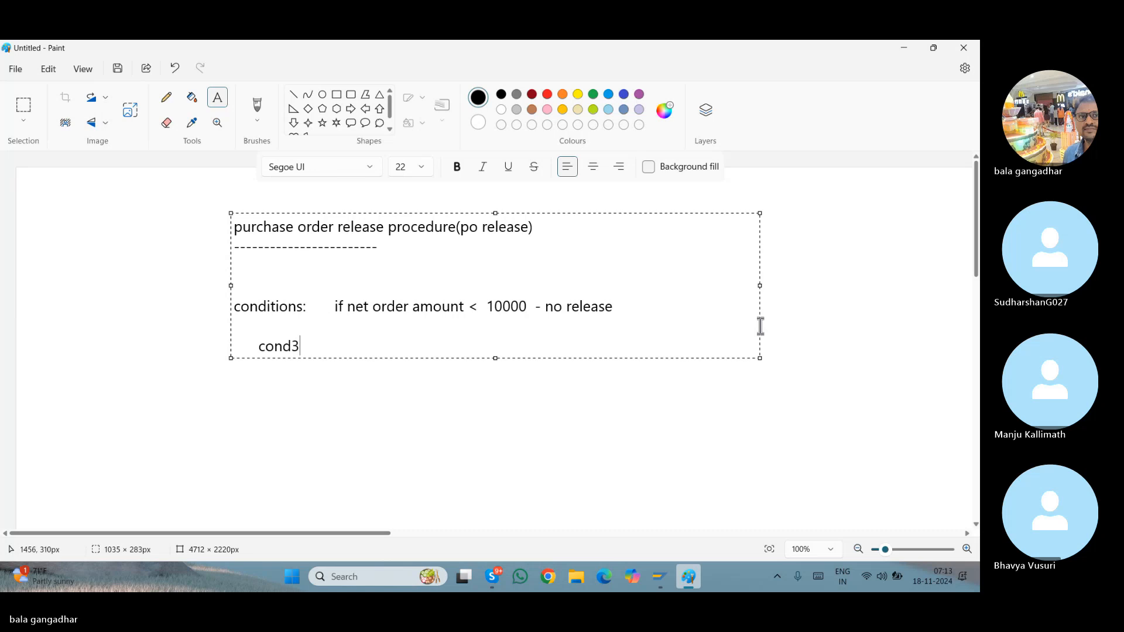
{"action": "type", "text": "2:   if net"}
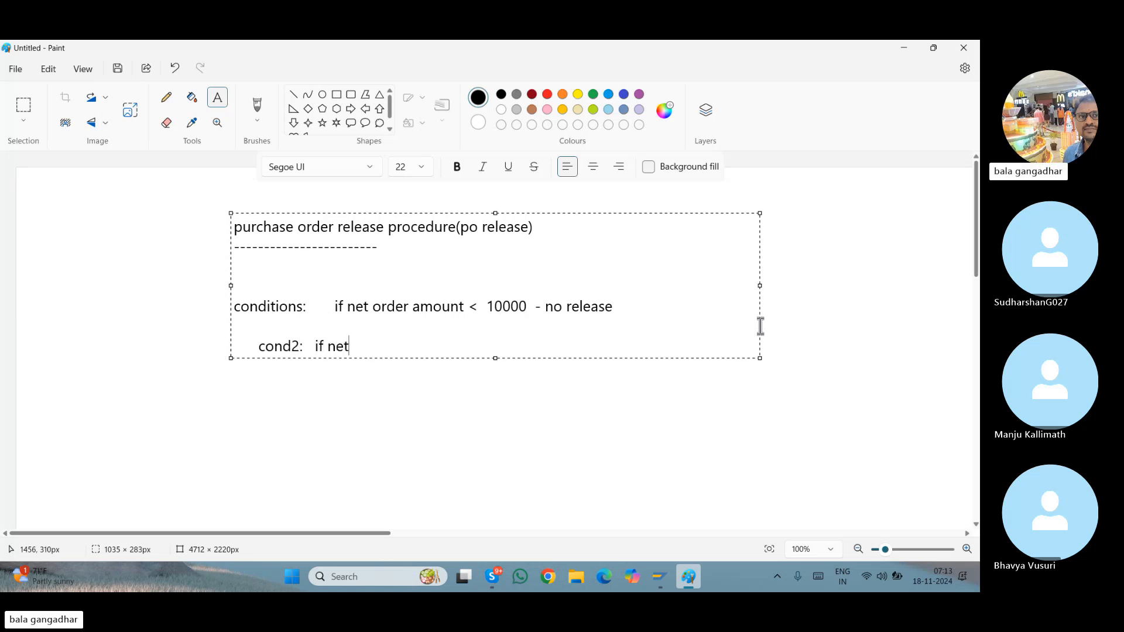
{"action": "type", "text": " order am"}
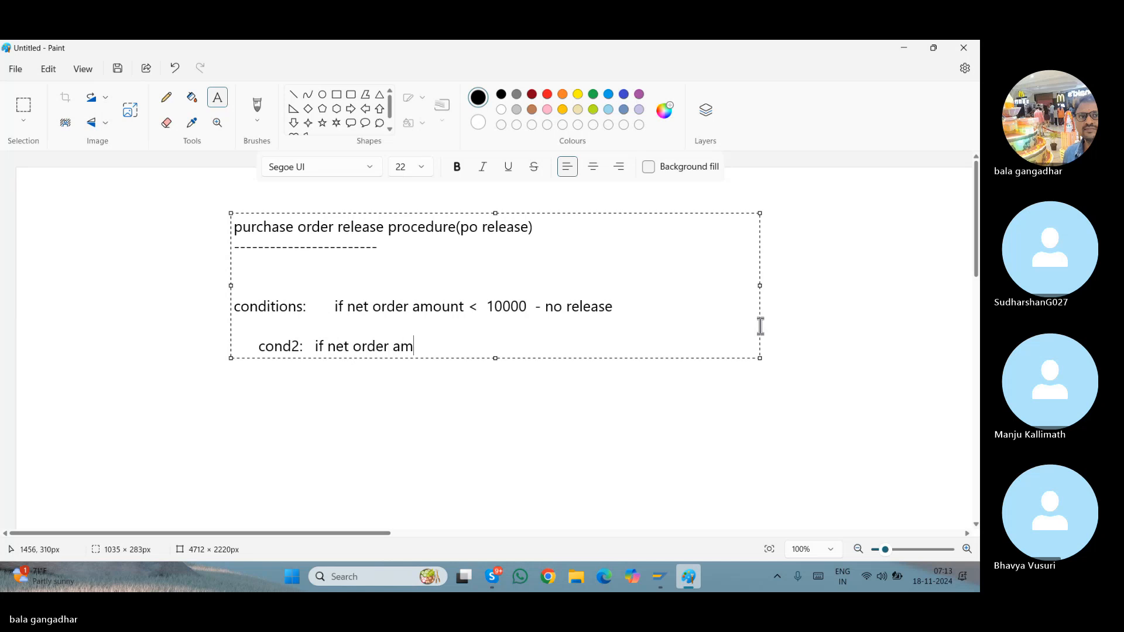
{"action": "type", "text": "ount > 10001    relea"}
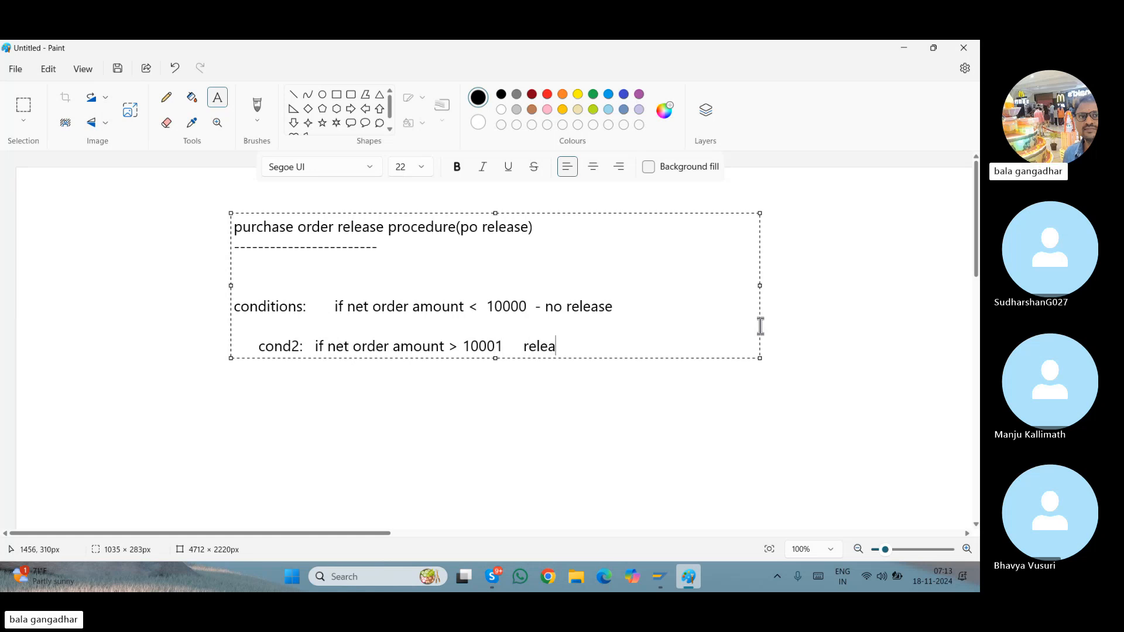
{"action": "type", "text": "se by"}
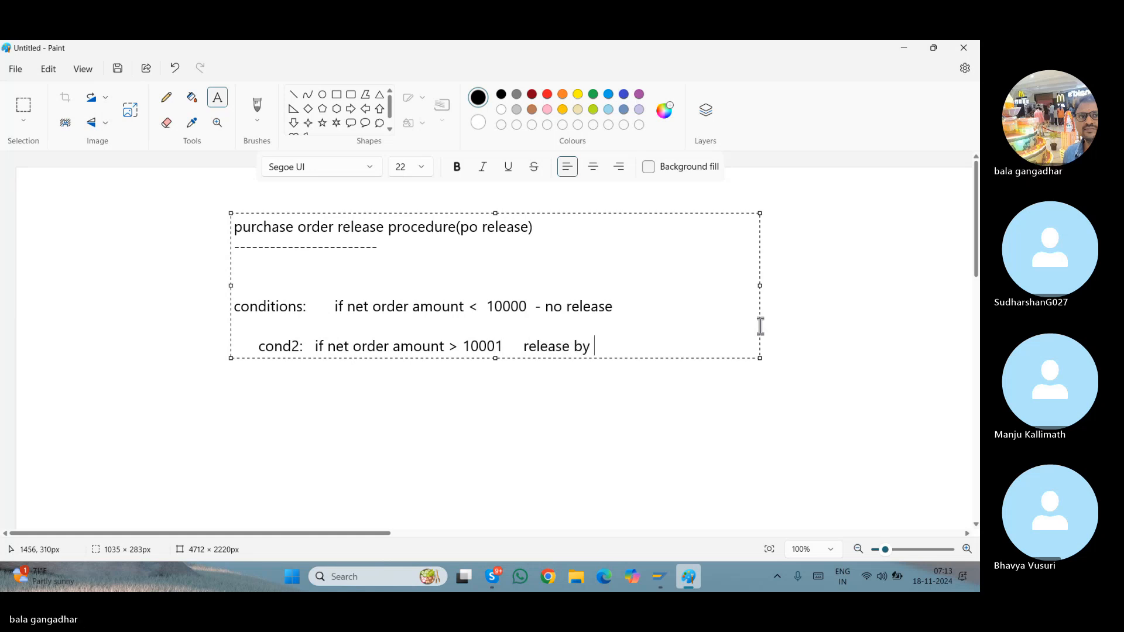
Below the second condition, add the indented line "release codes - 01 - pur employee" and start a new line
{"action": "key", "text": "Return"}
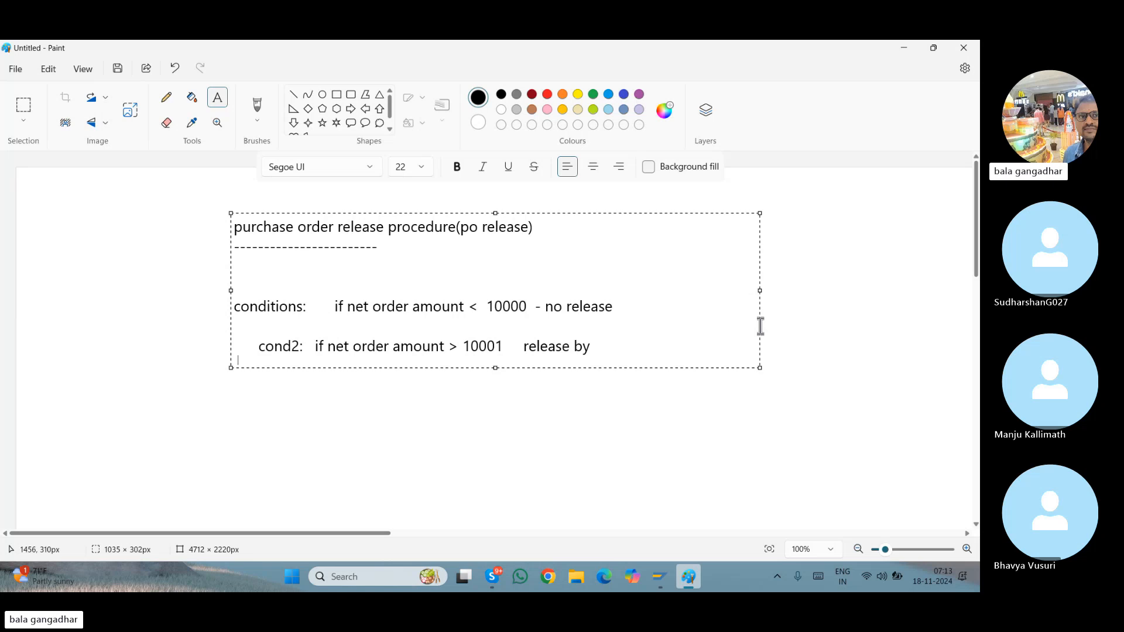
{"action": "key", "text": "Return"}
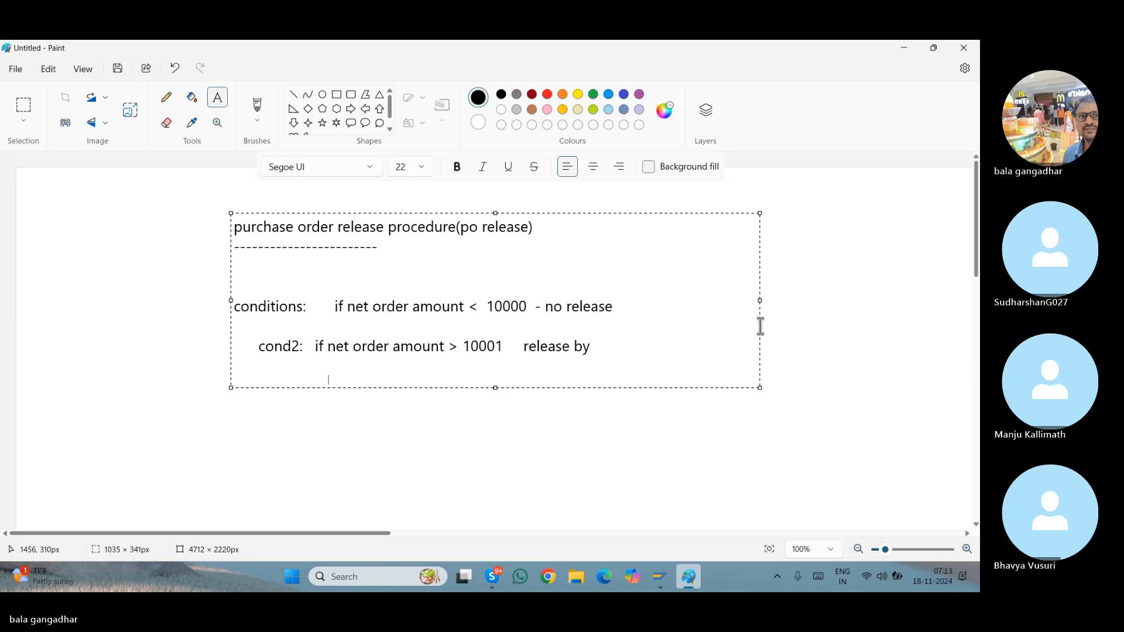
{"action": "type", "text": "releas"}
{"action": "type", "text": "e "}
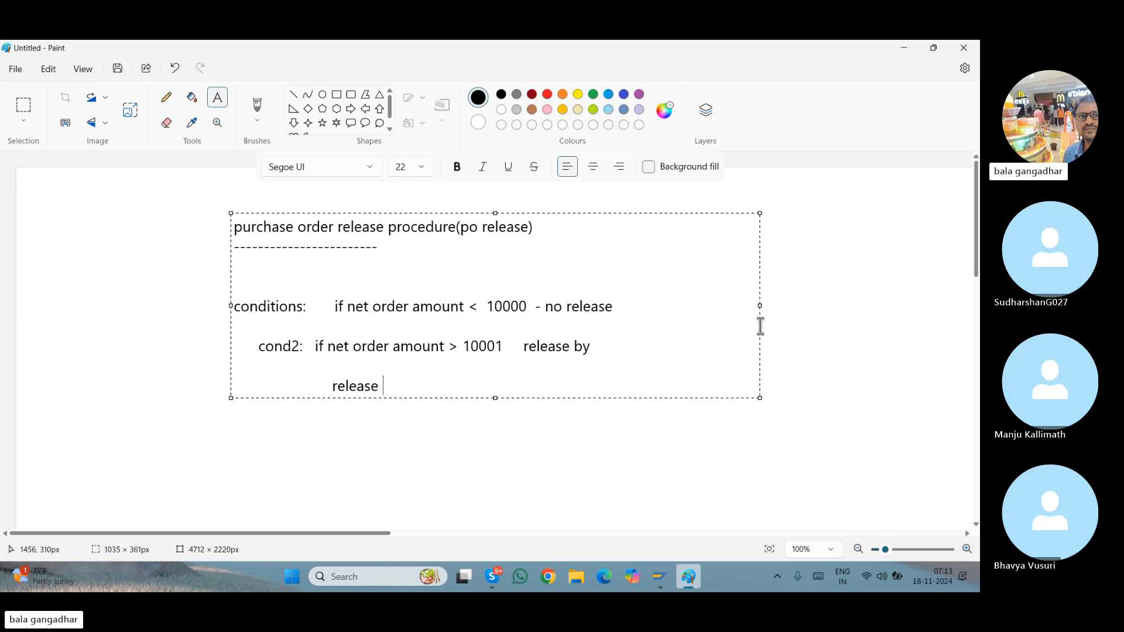
{"action": "type", "text": "s"}
{"action": "key", "text": "BackSpace"}
{"action": "type", "text": "code"}
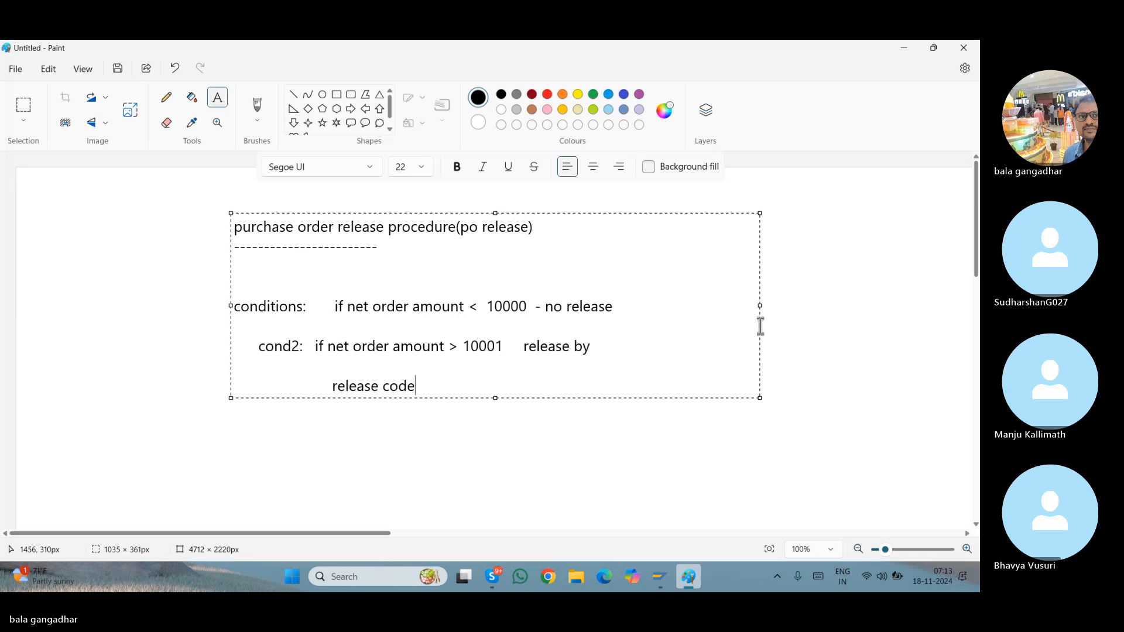
{"action": "type", "text": "s"}
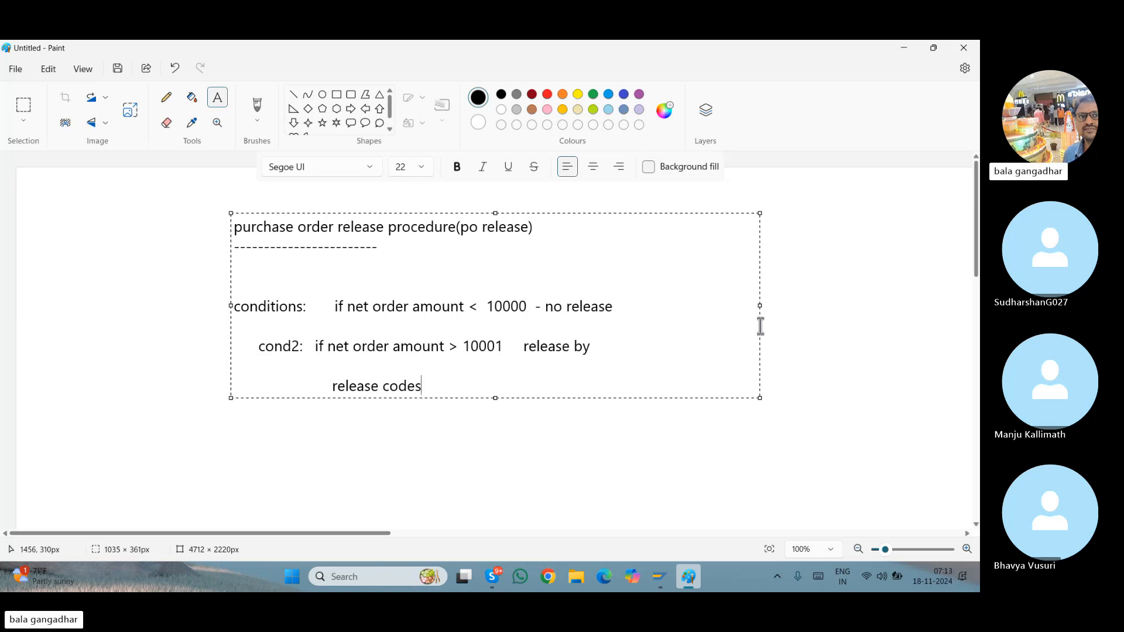
{"action": "type", "text": "   - "}
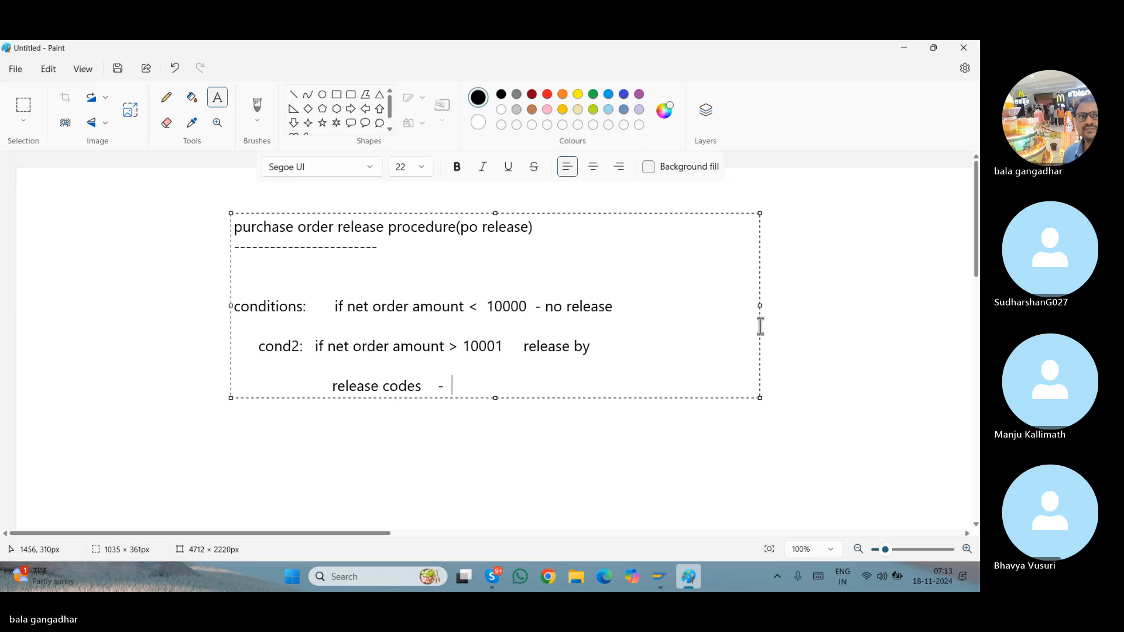
{"action": "type", "text": " 01   -  pur emp"}
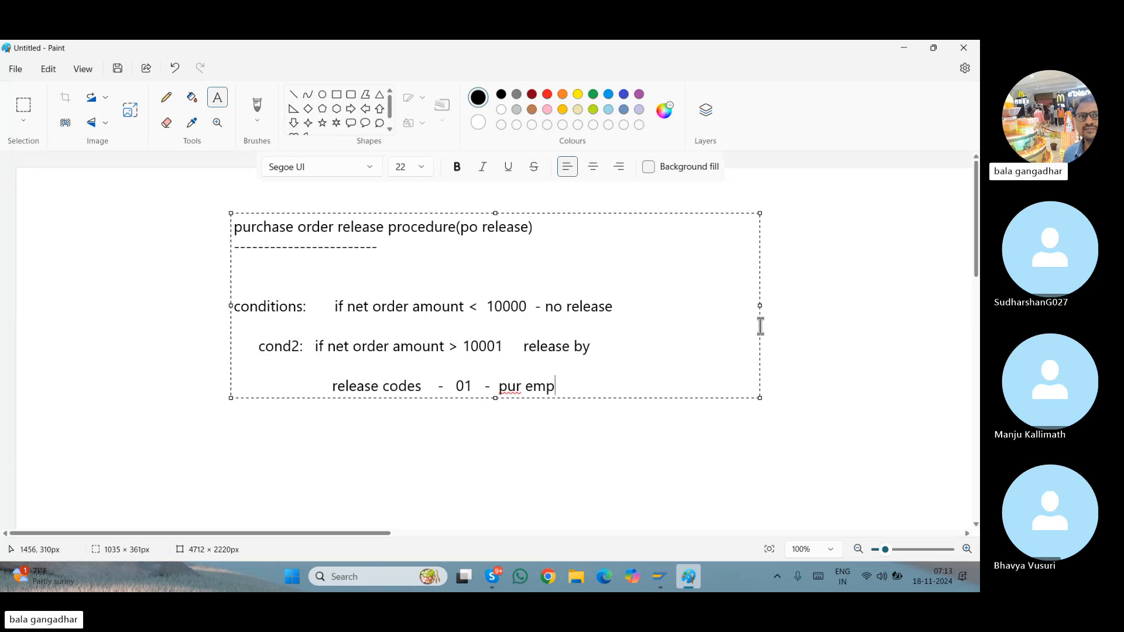
{"action": "type", "text": "loyee"}
{"action": "key", "text": "Return"}
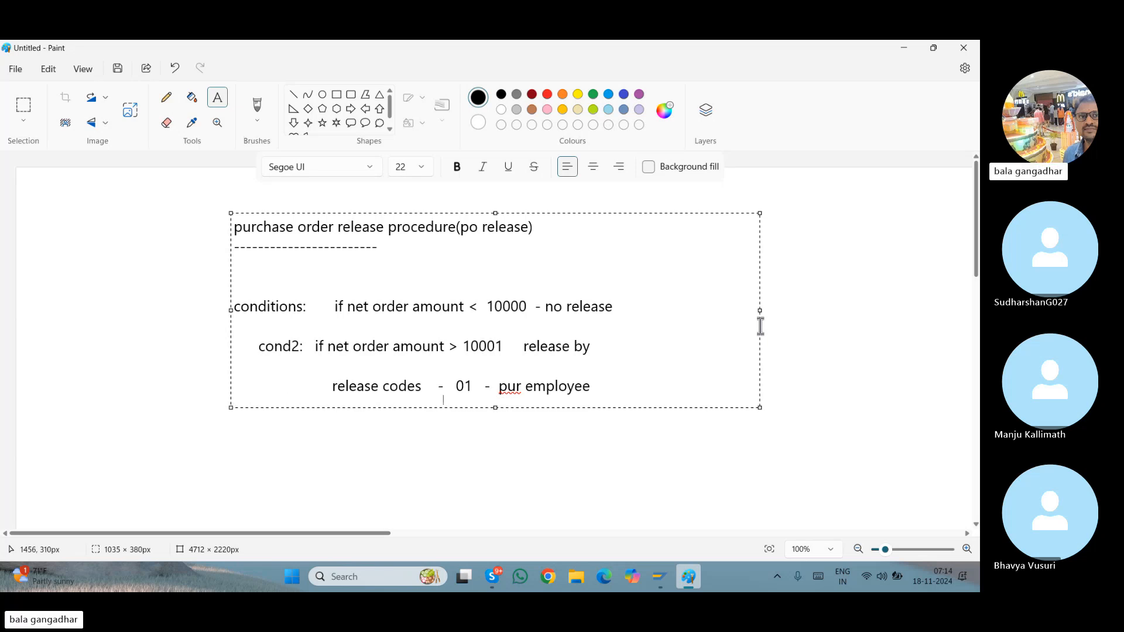
Below the 01 release code, add the lines "02 - pur manager" and "03 - gm", and finish the text block
{"action": "type", "text": "02 - "}
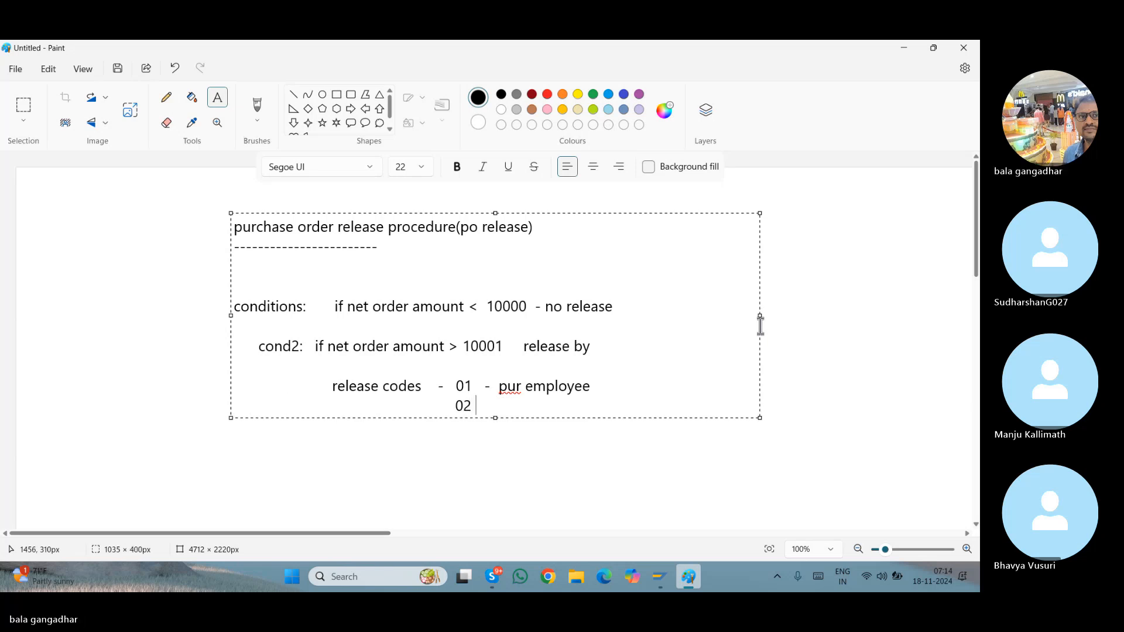
{"action": "type", "text": "  pur manager"}
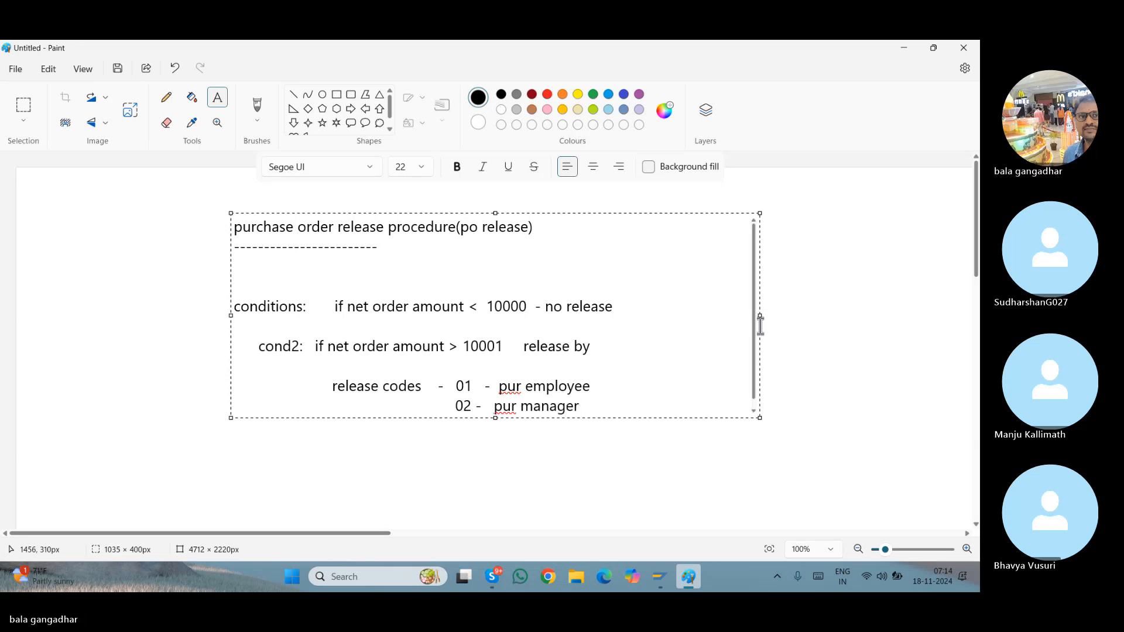
{"action": "key", "text": "Return"}
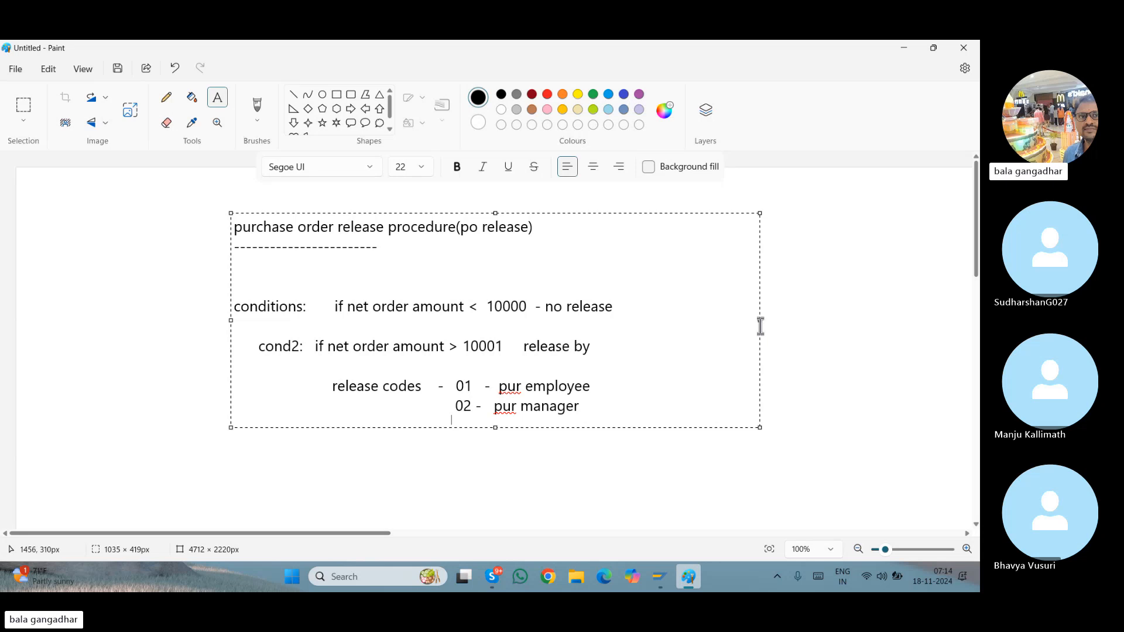
{"action": "type", "text": "03 "}
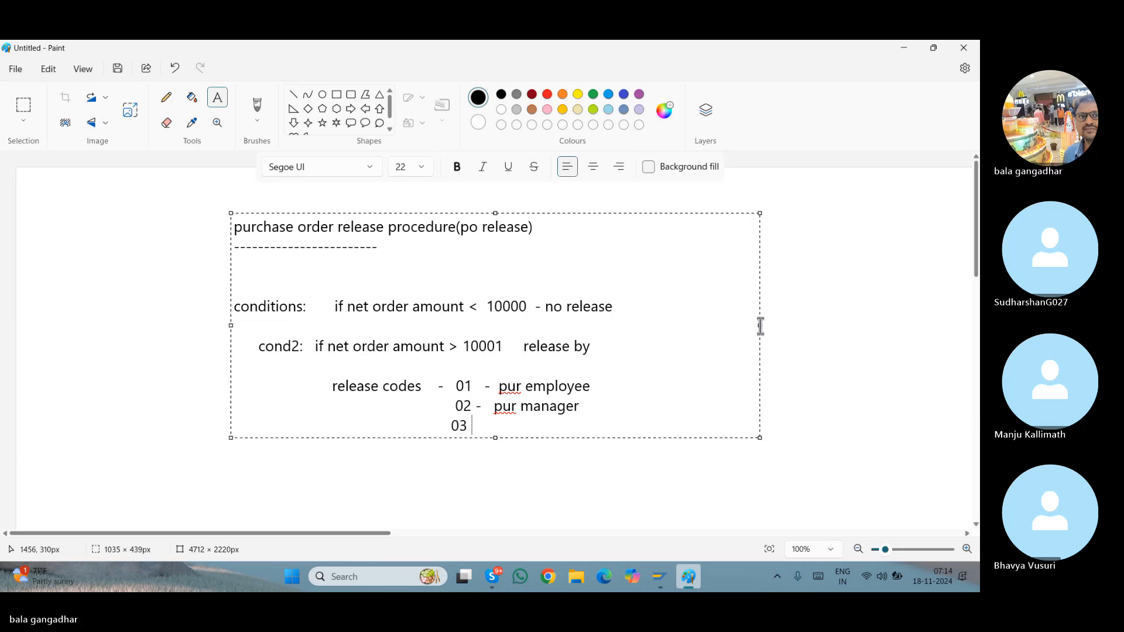
{"action": "type", "text": "- gm"}
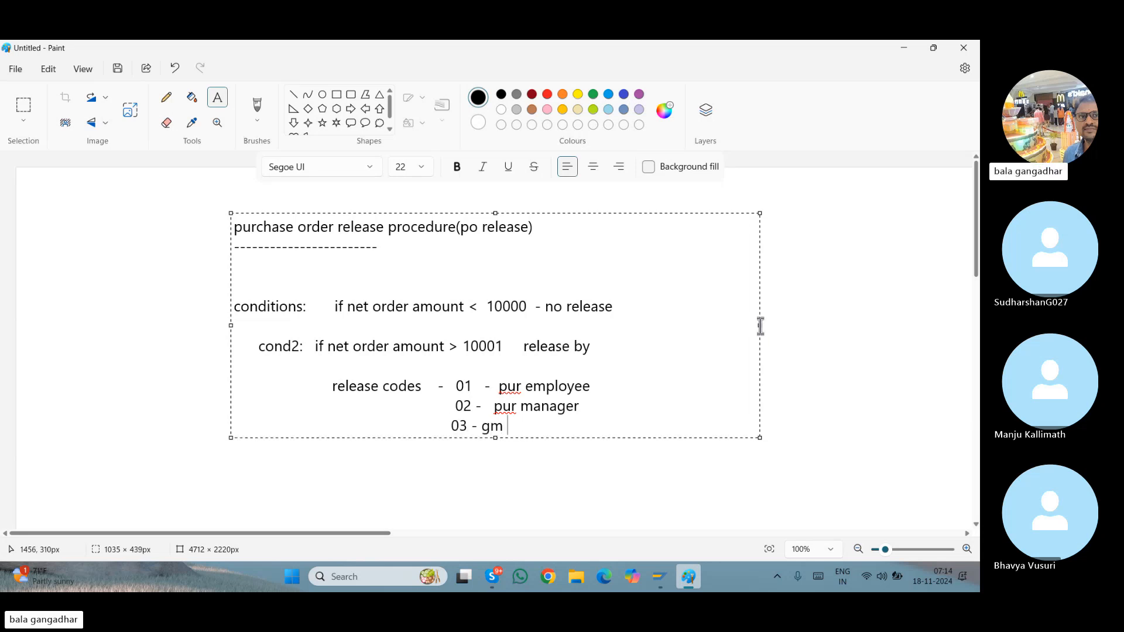
{"action": "left_click", "coordinate": [813, 335]}
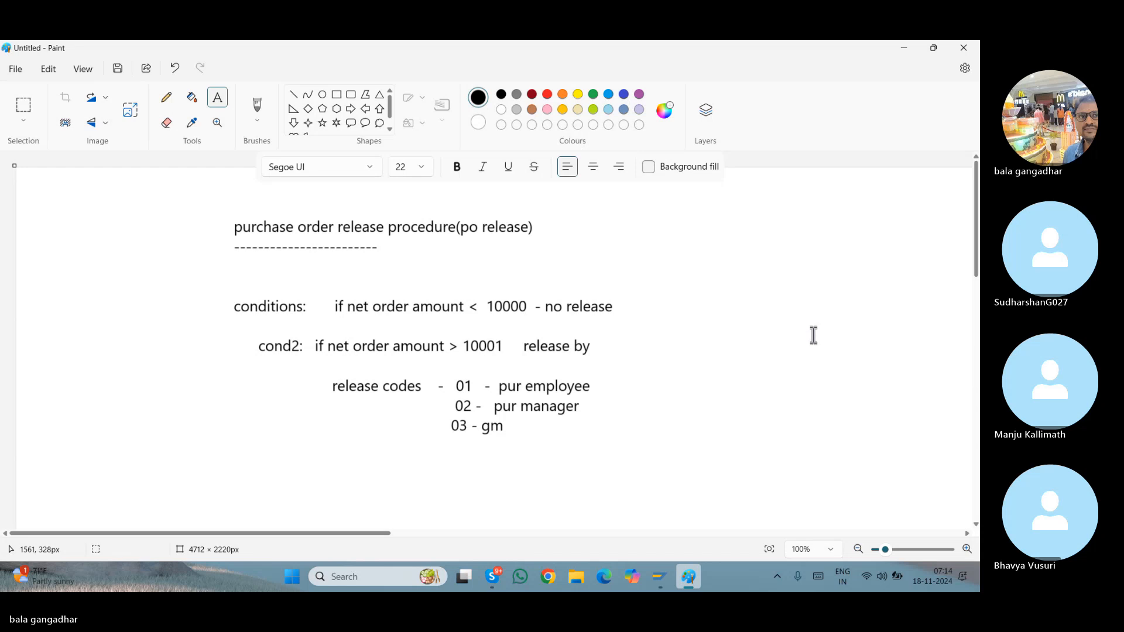
Draw a rounded rectangle of about 852 × 372 px around the conditions and release codes, below the dashed heading
{"action": "left_click", "coordinate": [354, 98]}
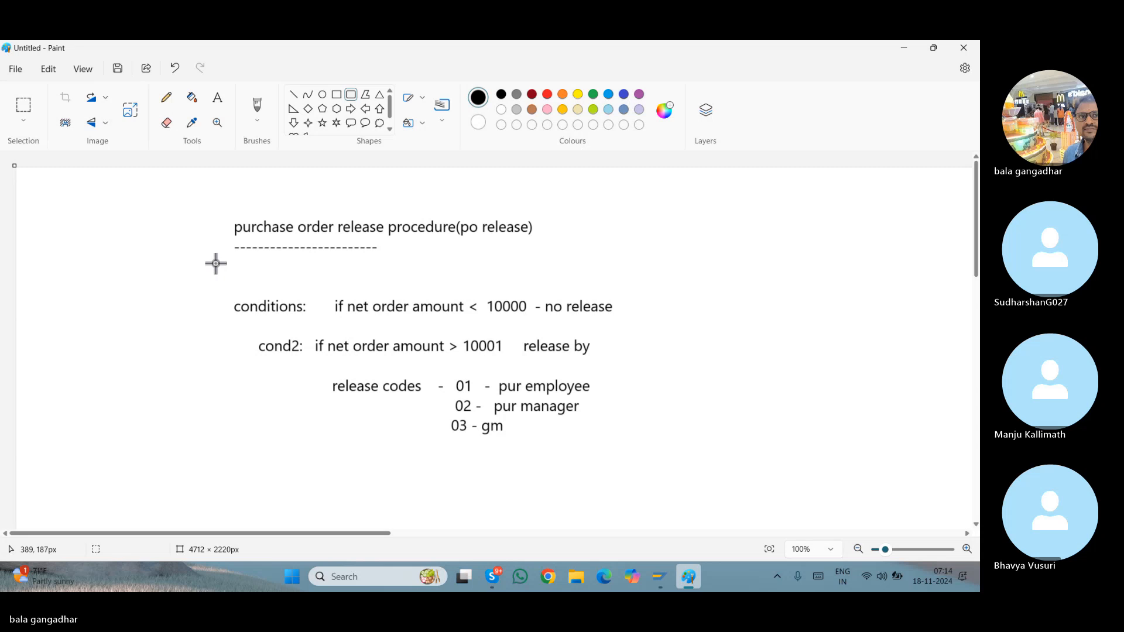
{"action": "left_click_drag", "start_coordinate": [216, 263], "coordinate": [650, 453]}
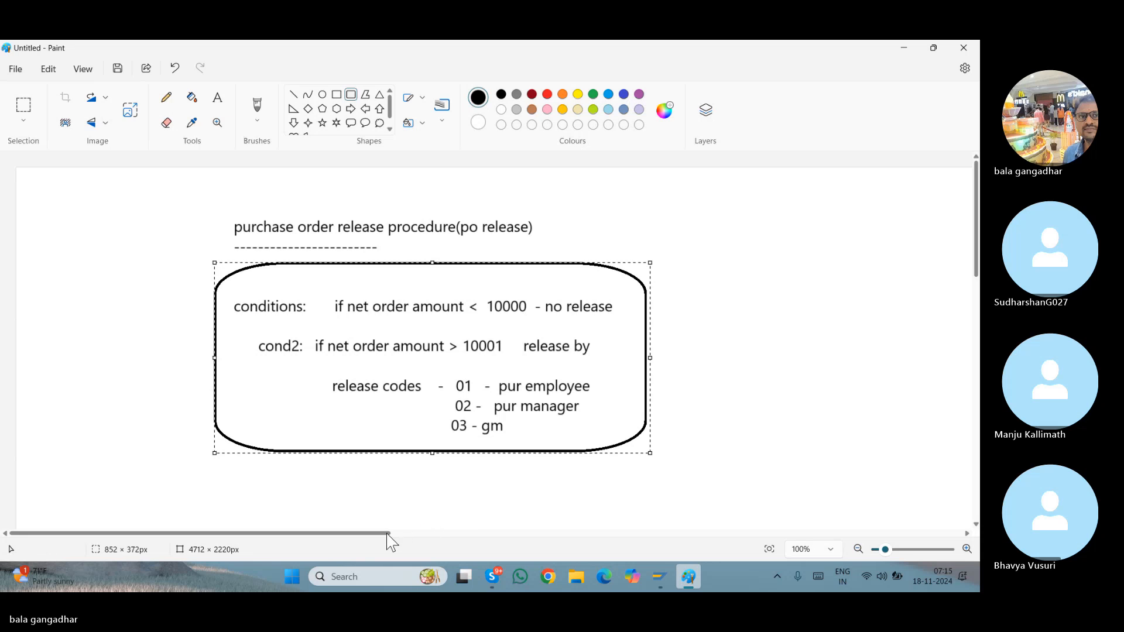
{"action": "left_click_drag", "start_coordinate": [383, 534], "coordinate": [465, 553]}
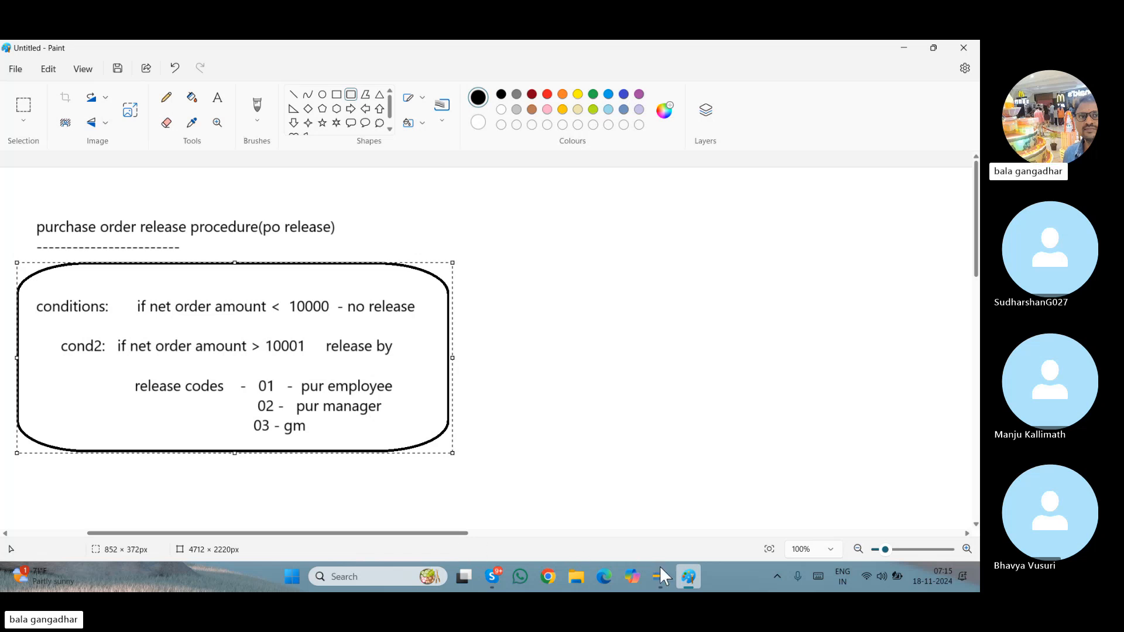
In the SAP Create Purchase Order session, open the customizing project screen with /nspro and go back to SAP Easy Access
{"action": "mouse_move", "coordinate": [663, 581]}
{"action": "left_click", "coordinate": [582, 535]}
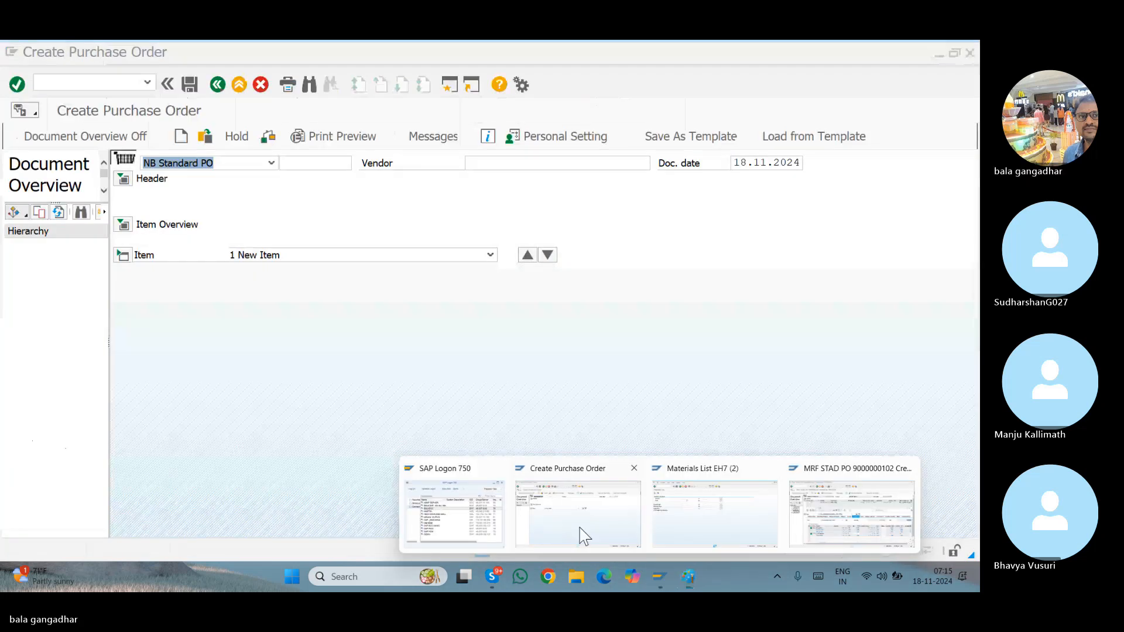
{"action": "left_click", "coordinate": [94, 78]}
{"action": "type", "text": "/"}
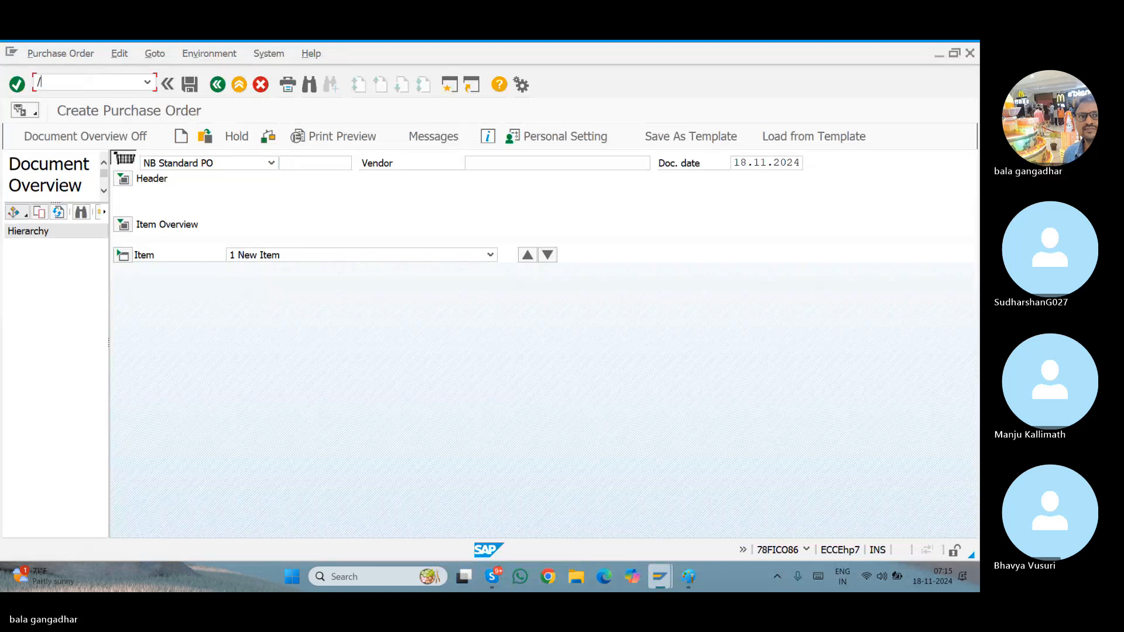
{"action": "type", "text": "nspro"}
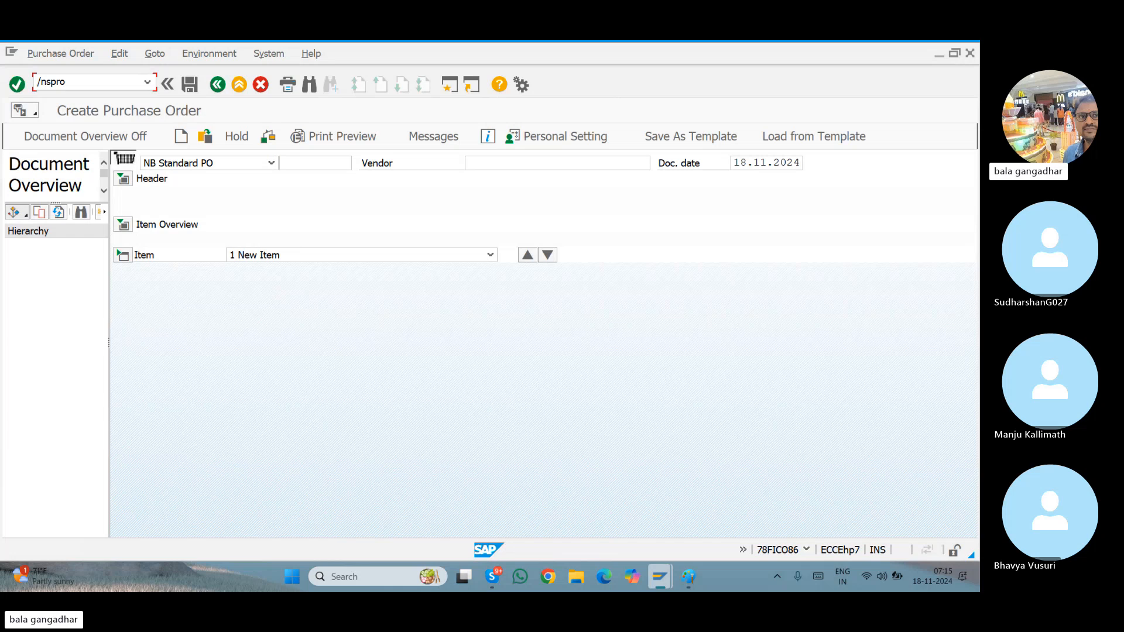
{"action": "key", "text": "Return"}
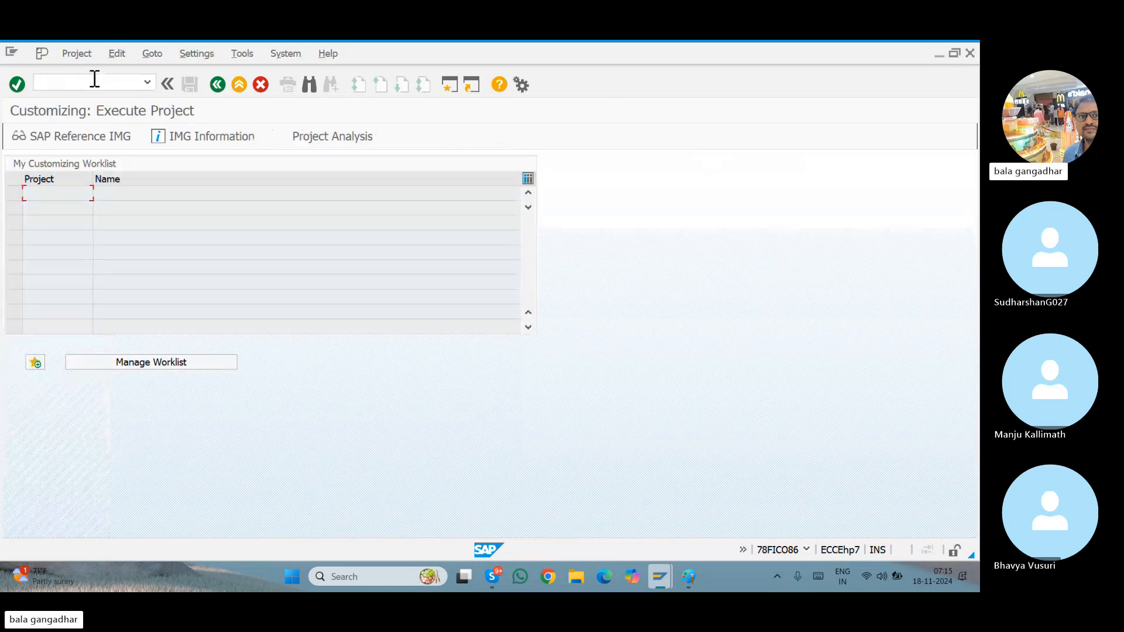
{"action": "key", "text": "F3"}
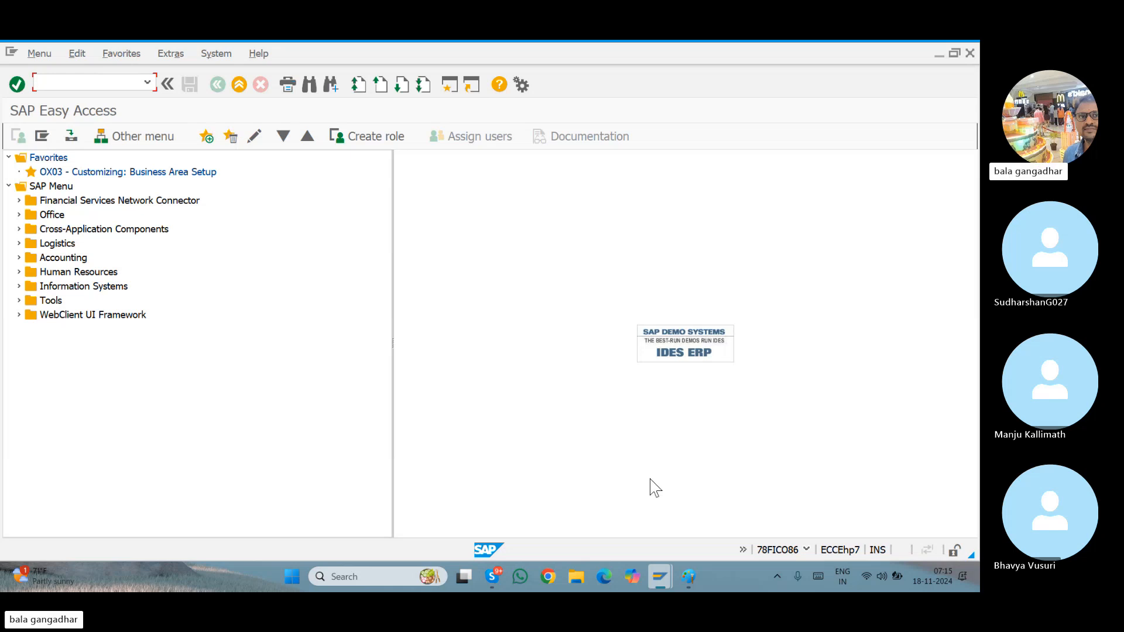
Switch back to Paint and start a new text block beside the rounded rectangle reading "COMPANY CODE - BUKRS -"
{"action": "left_click", "coordinate": [687, 577]}
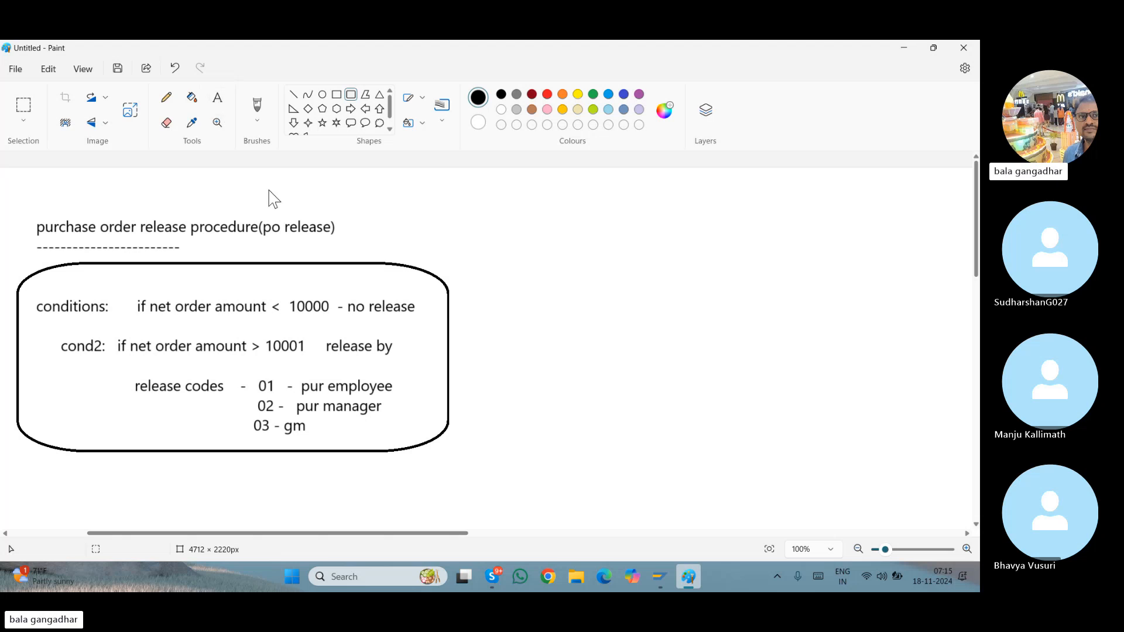
{"action": "left_click", "coordinate": [221, 104]}
{"action": "left_click", "coordinate": [531, 270]}
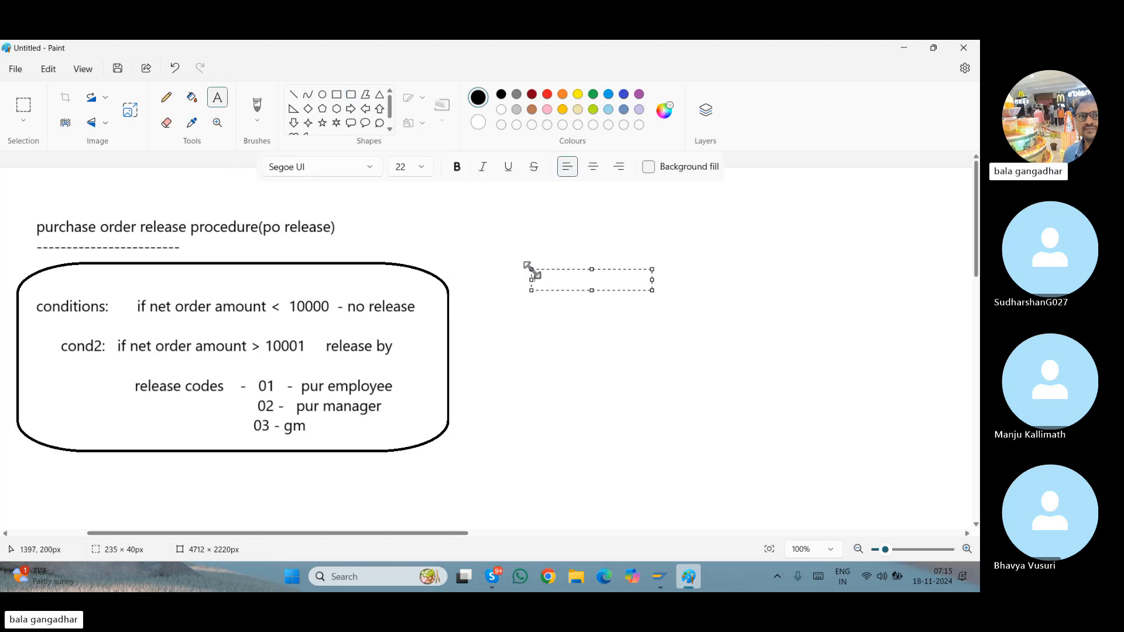
{"action": "type", "text": "c"}
{"action": "key", "text": "BackSpace"}
{"action": "type", "text": "co,["}
{"action": "key", "text": "BackSpace"}
{"action": "key", "text": "BackSpace"}
{"action": "key", "text": "BackSpace"}
{"action": "key", "text": "BackSpace"}
{"action": "type", "text": "COMP"}
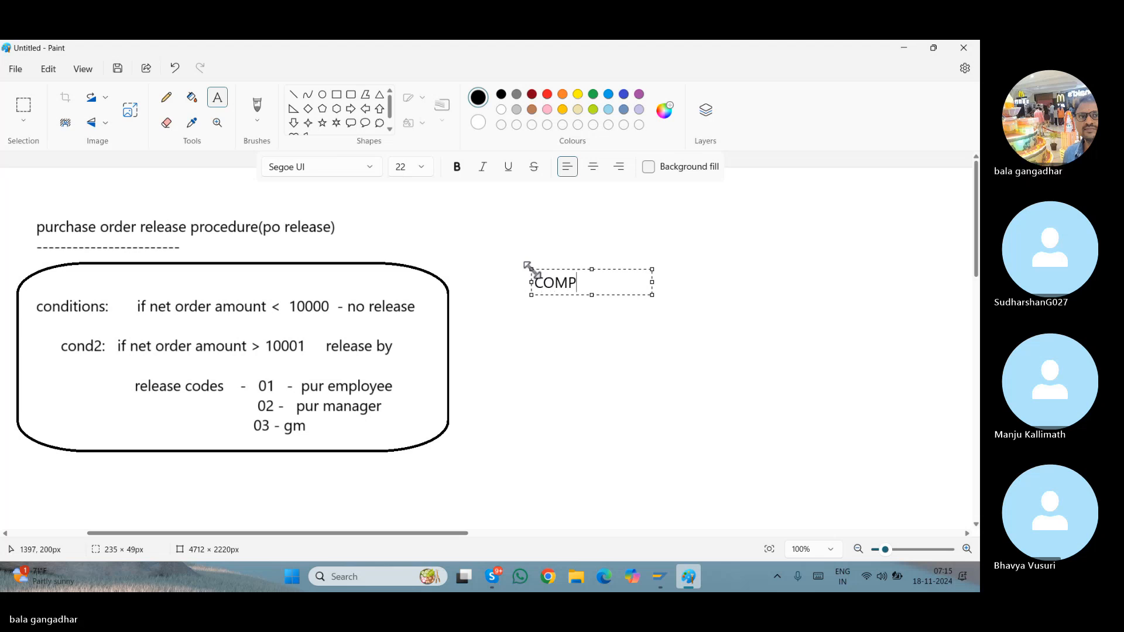
{"action": "type", "text": "ANY CODE - BUKRS"}
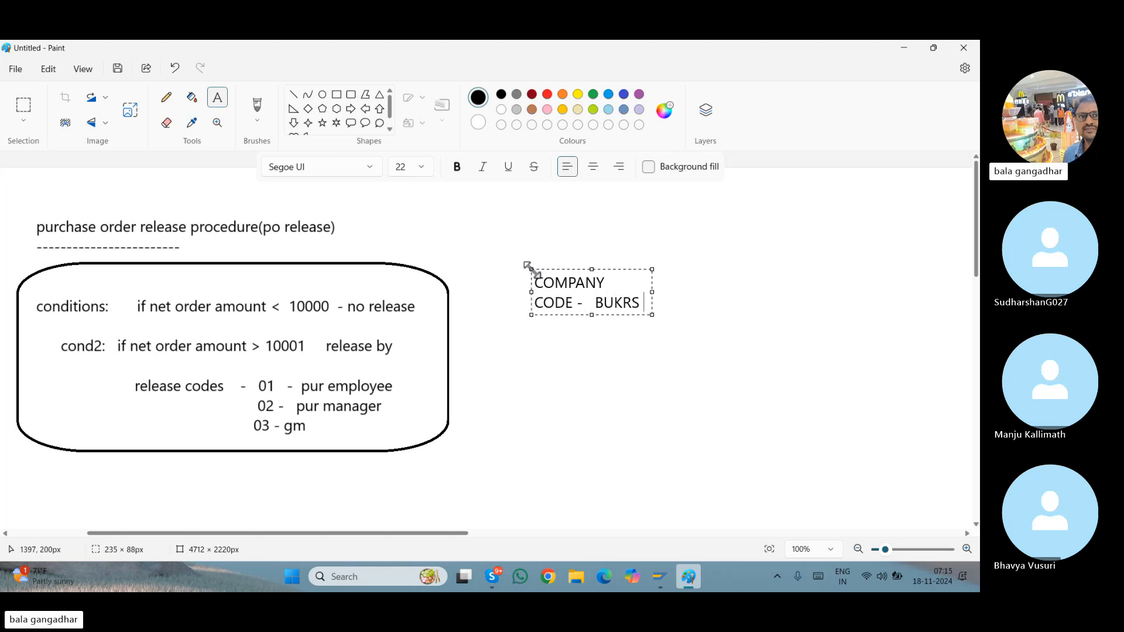
{"action": "type", "text": " -"}
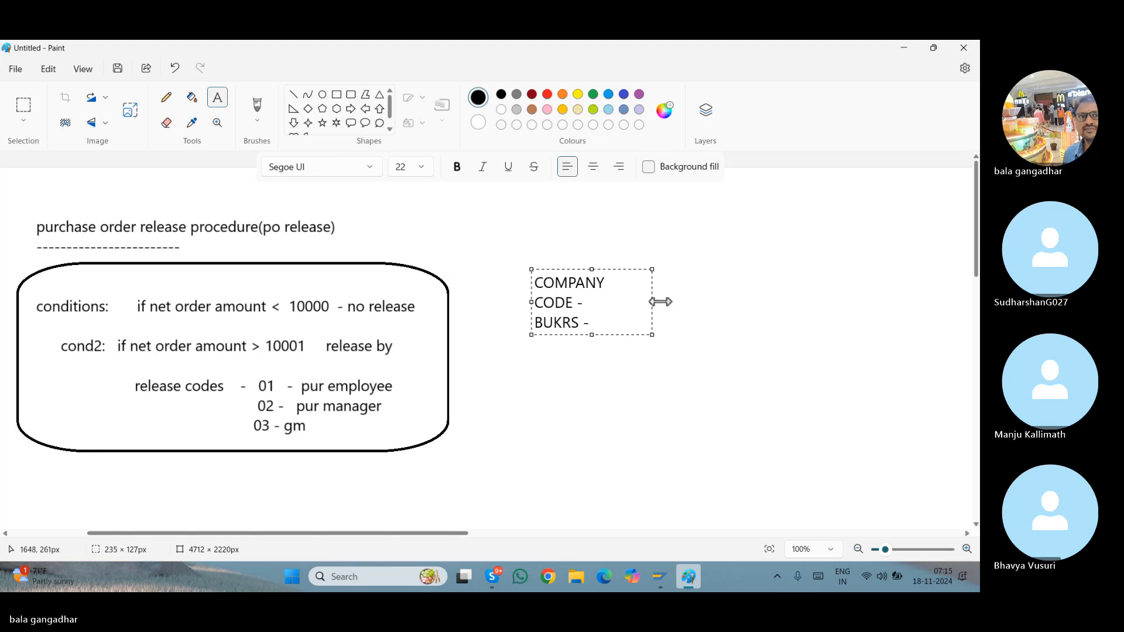
Widen the company code text box to about 760 px and append "FIELD LENGHT - 4" to its line
{"action": "left_click_drag", "start_coordinate": [660, 302], "coordinate": [921, 340]}
{"action": "type", "text": "F"}
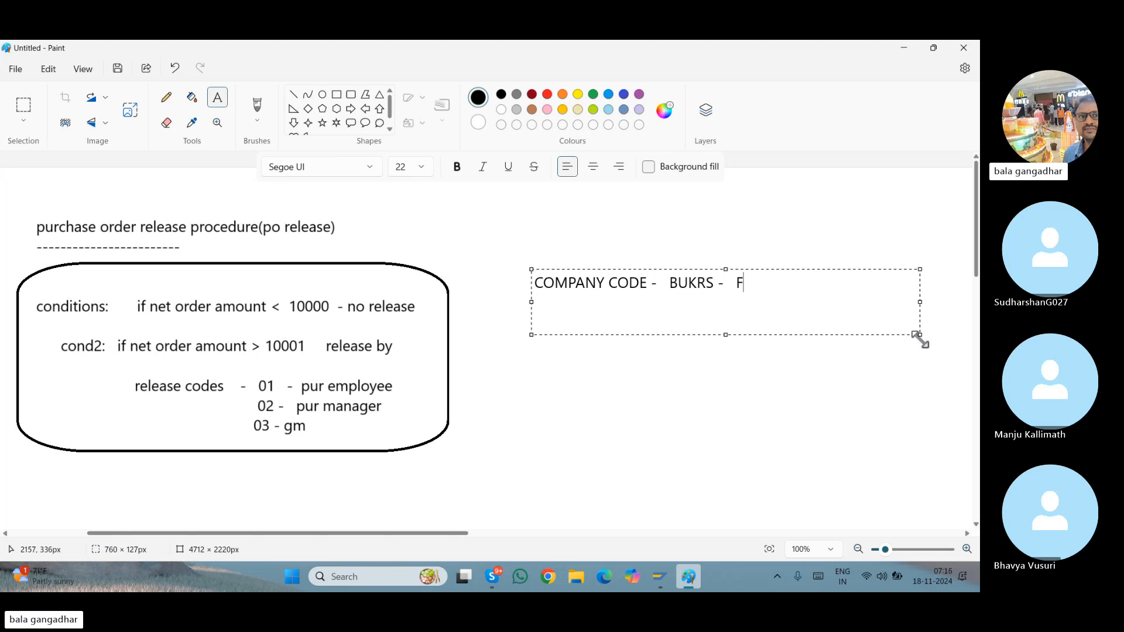
{"action": "type", "text": "IELD LENGHT - 4"}
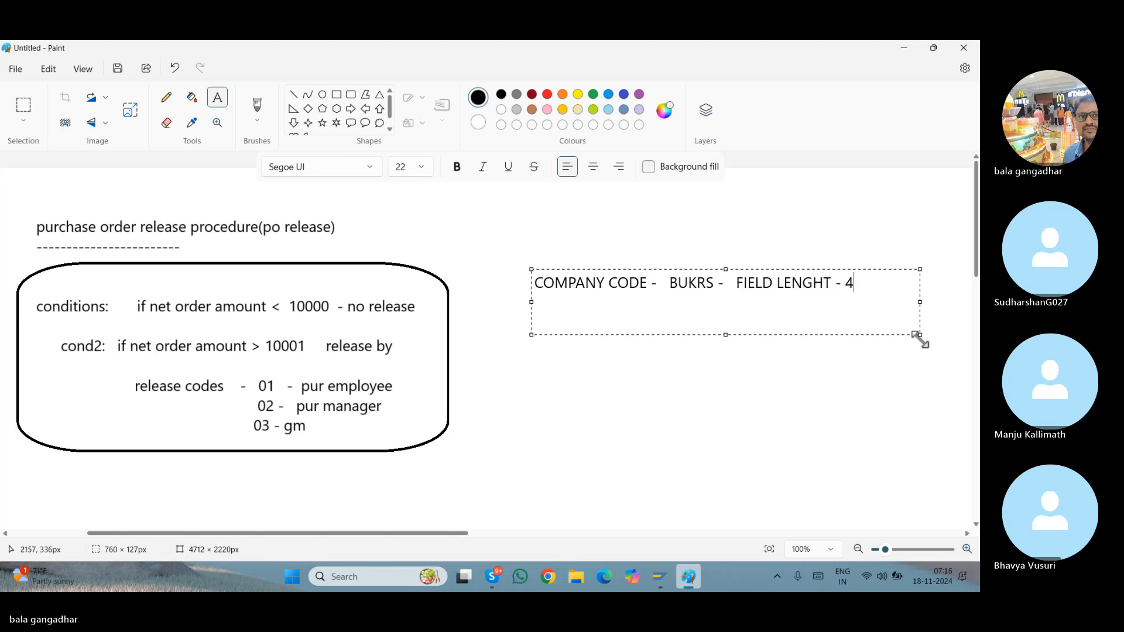
Below the company code line, add "NETORDER VALUE -= GNETW = FIELDLENGTH 15" and finish the text block
{"action": "key", "text": "Return"}
{"action": "type", "text": "N"}
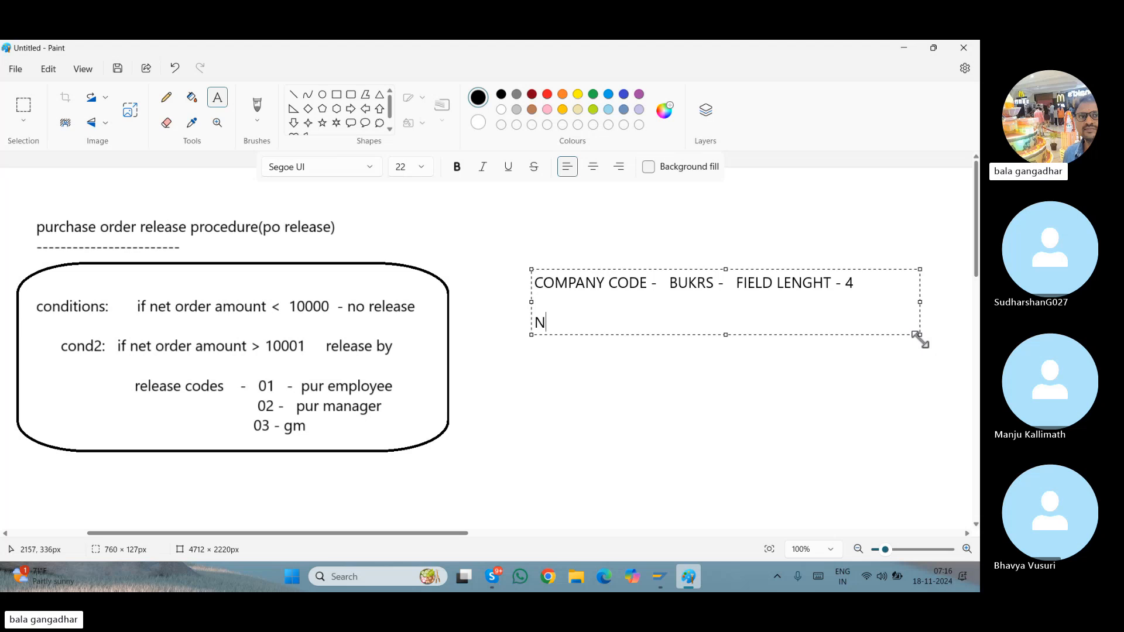
{"action": "type", "text": "ETORDER AVA"}
{"action": "key", "text": "BackSpace"}
{"action": "key", "text": "BackSpace"}
{"action": "key", "text": "BackSpace"}
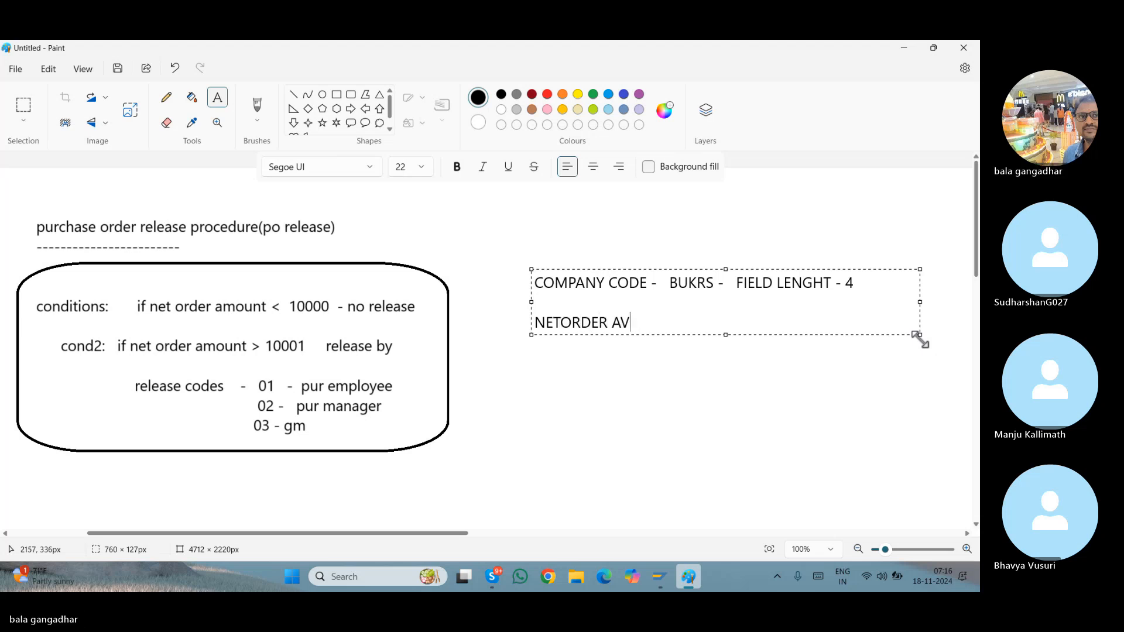
{"action": "type", "text": "VALUE   -= GNETW "}
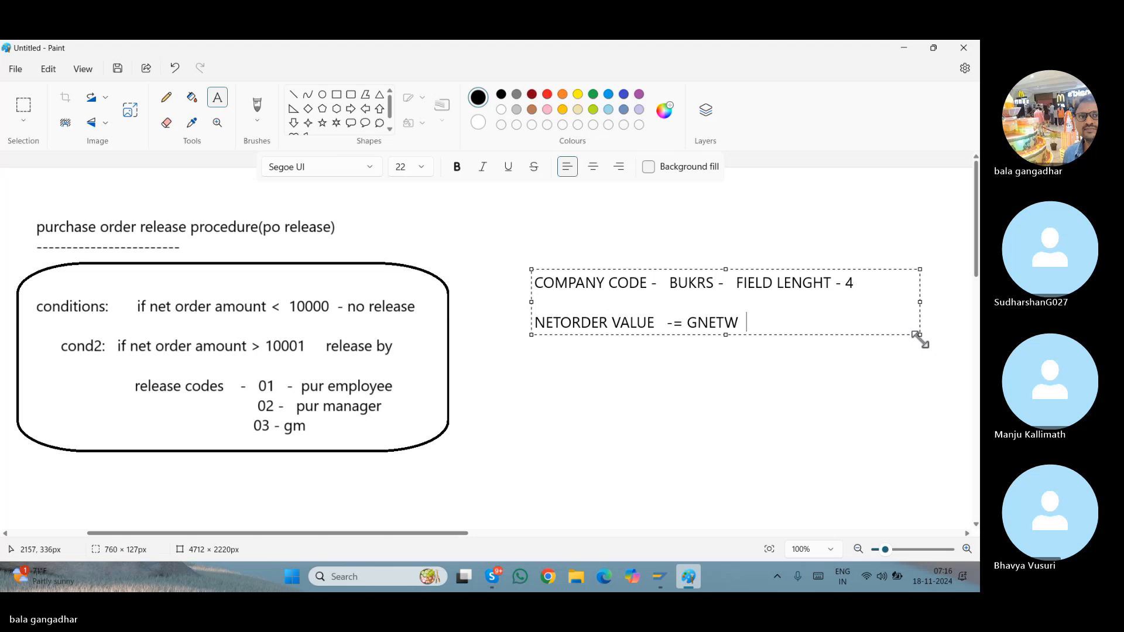
{"action": "type", "text": " = FIELDLENGTH "}
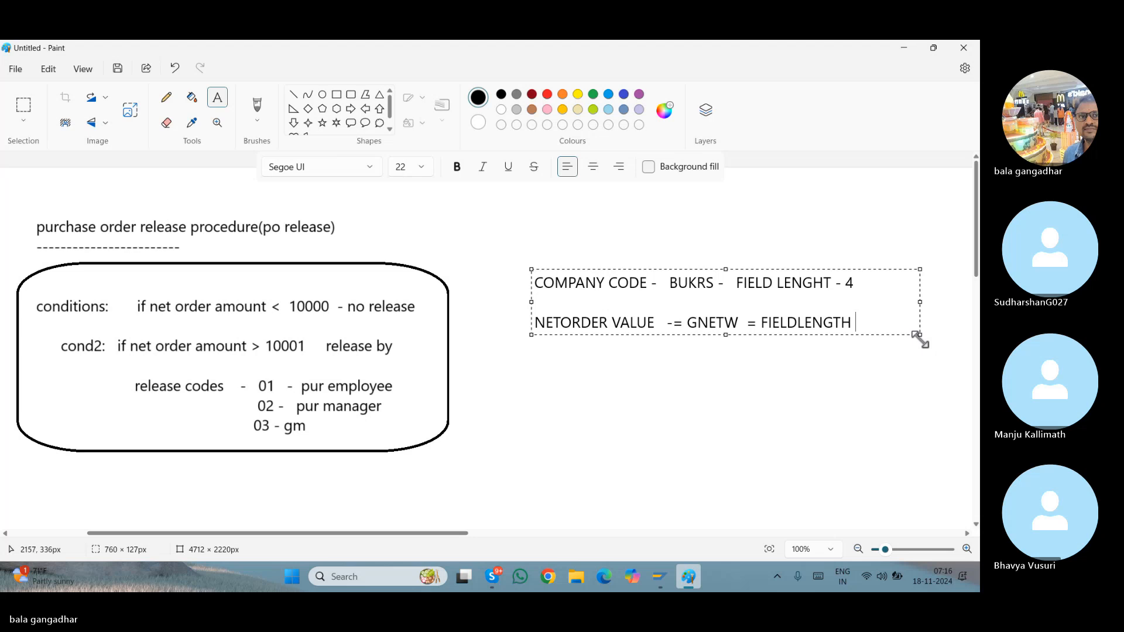
{"action": "type", "text": "15"}
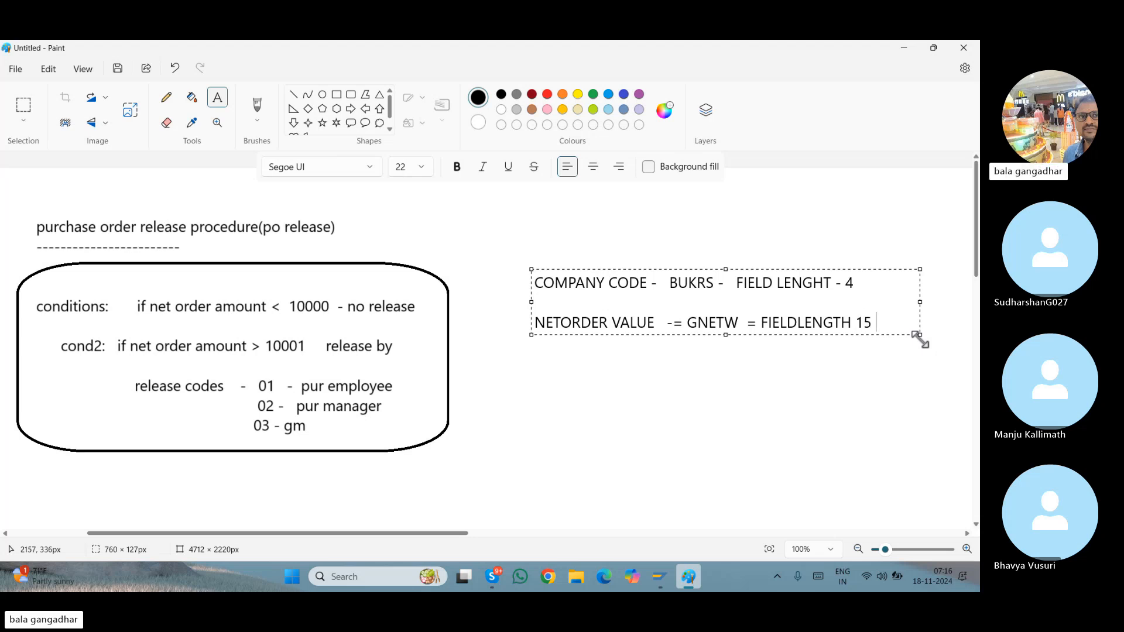
{"action": "key", "text": "Return"}
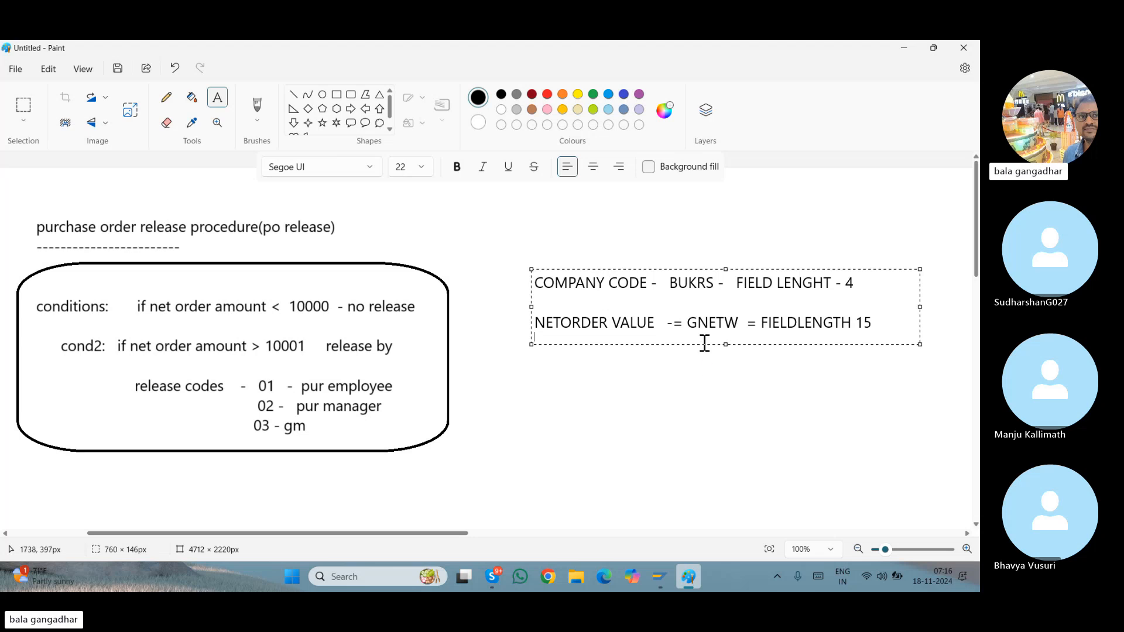
{"action": "left_click", "coordinate": [617, 242]}
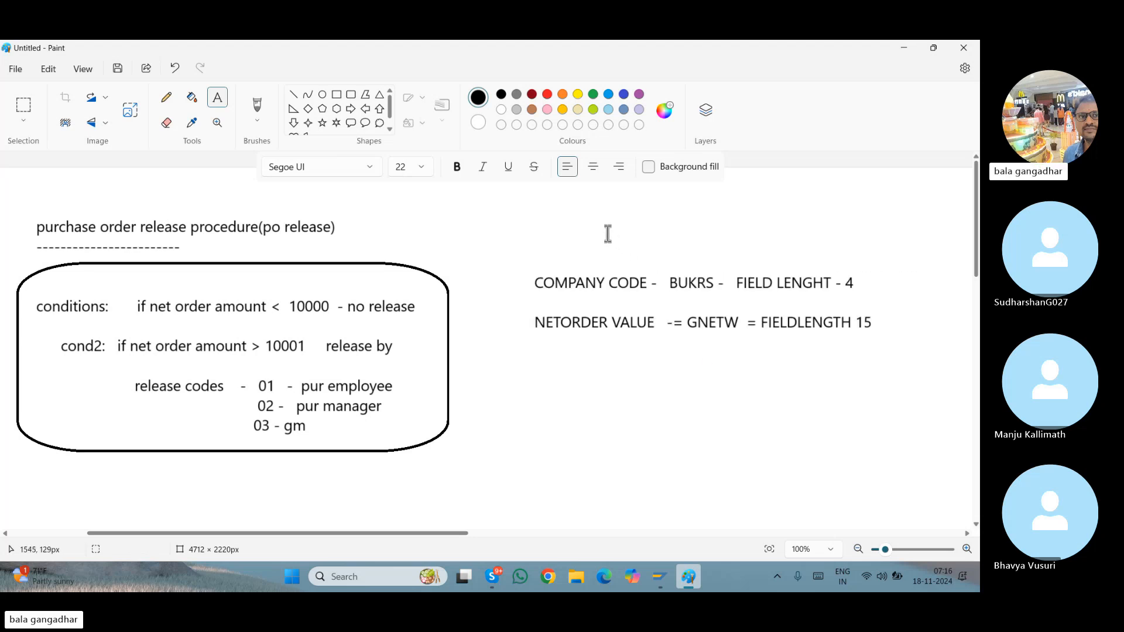
Add the heading "CEKKO(SE11)" as separate text above the company code line
{"action": "left_click", "coordinate": [607, 234]}
{"action": "type", "text": "CEKKO"}
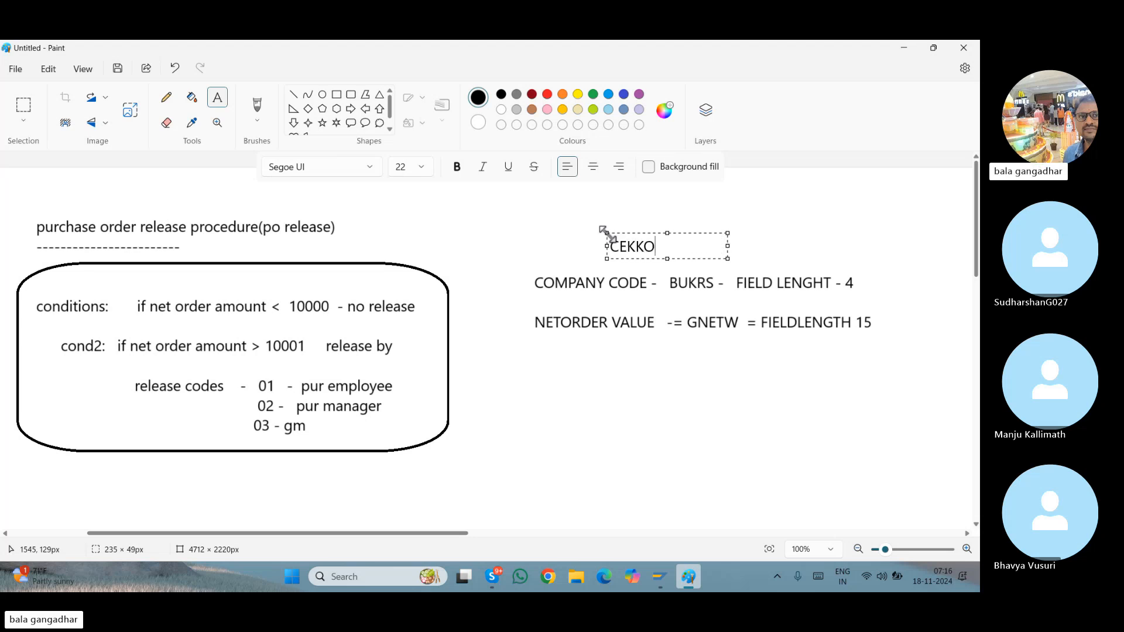
{"action": "type", "text": "(SE11)"}
{"action": "left_click", "coordinate": [693, 574]}
{"action": "left_click", "coordinate": [693, 573]}
{"action": "left_click", "coordinate": [698, 357]}
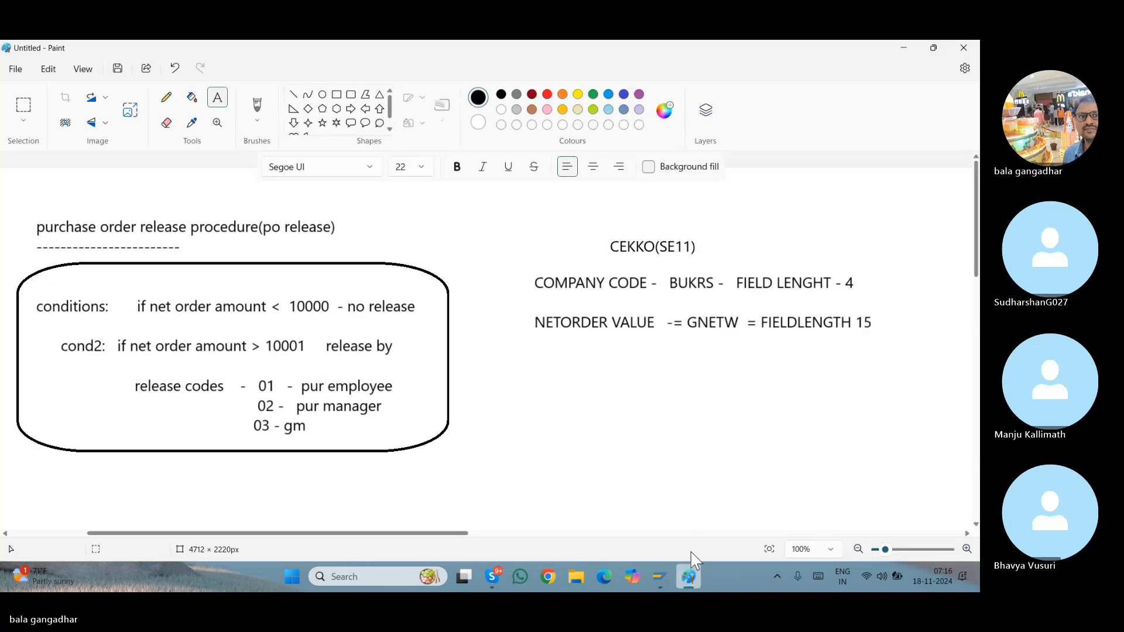
{"action": "right_click", "coordinate": [689, 577]}
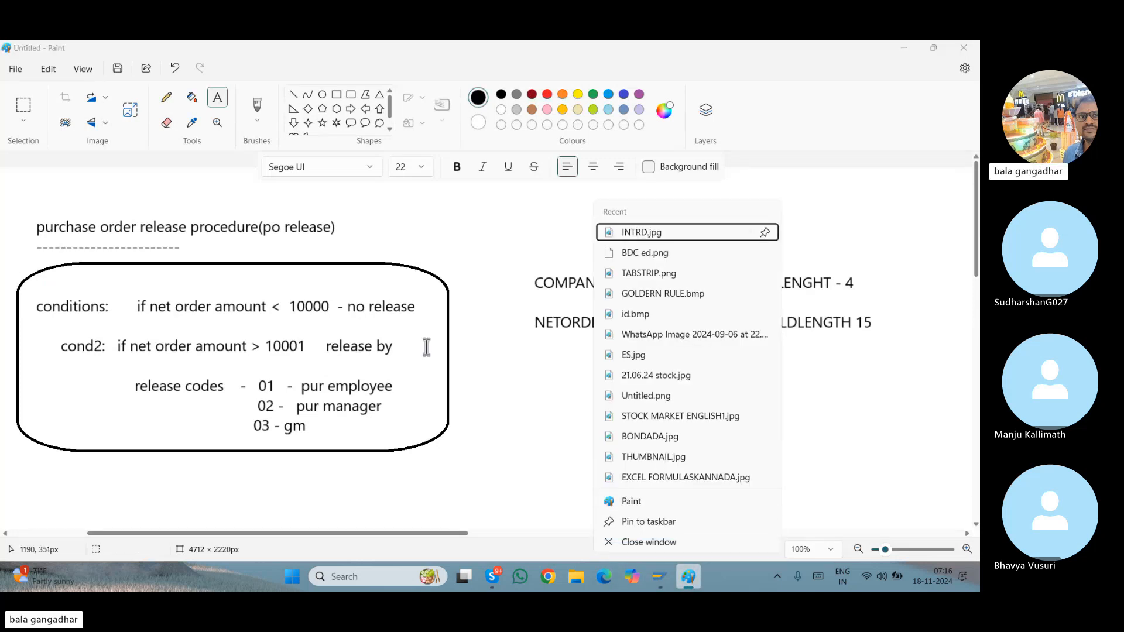
{"action": "left_click", "coordinate": [480, 406]}
Switch to the SAP Easy Access session and open the ABAP Dictionary with transaction SE11
{"action": "mouse_move", "coordinate": [661, 574]}
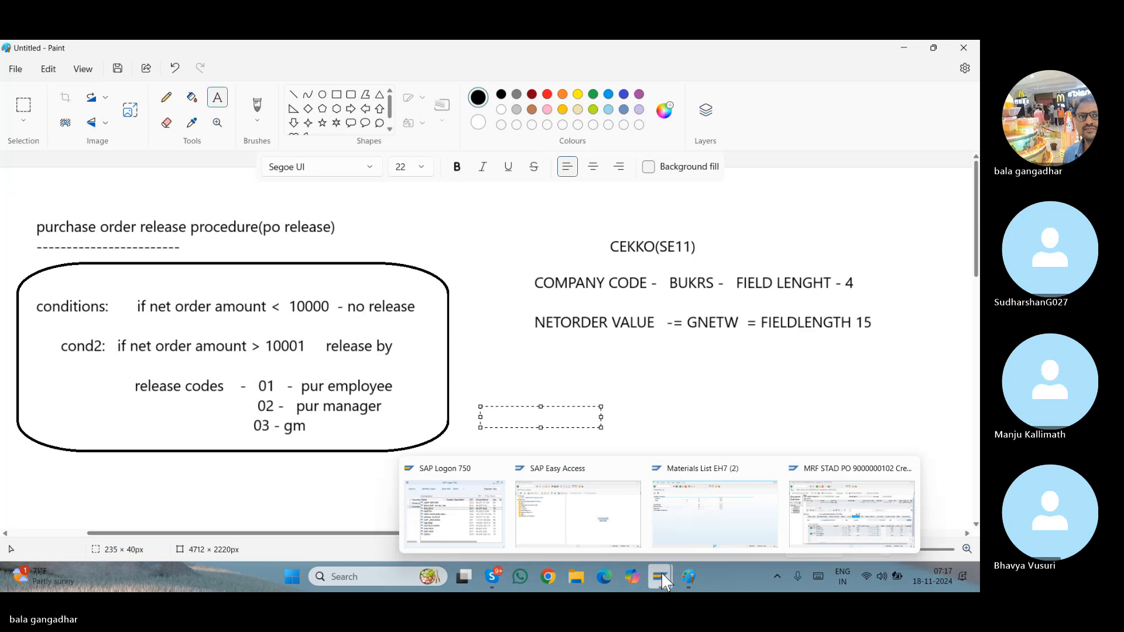
{"action": "left_click", "coordinate": [591, 527]}
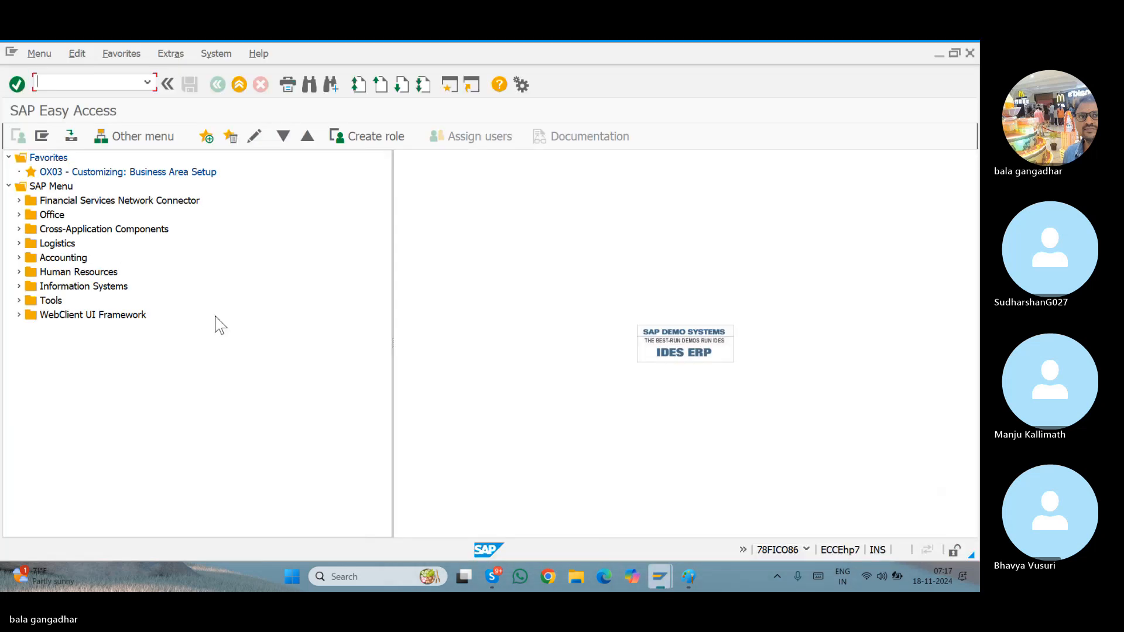
{"action": "type", "text": "SE11"}
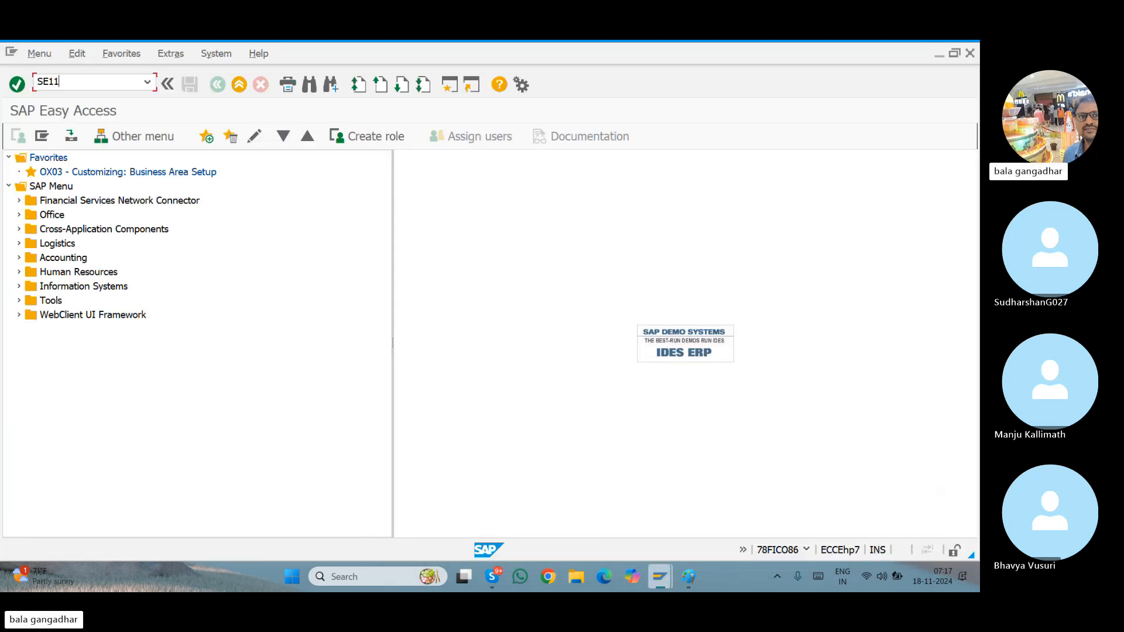
{"action": "key", "text": "Return"}
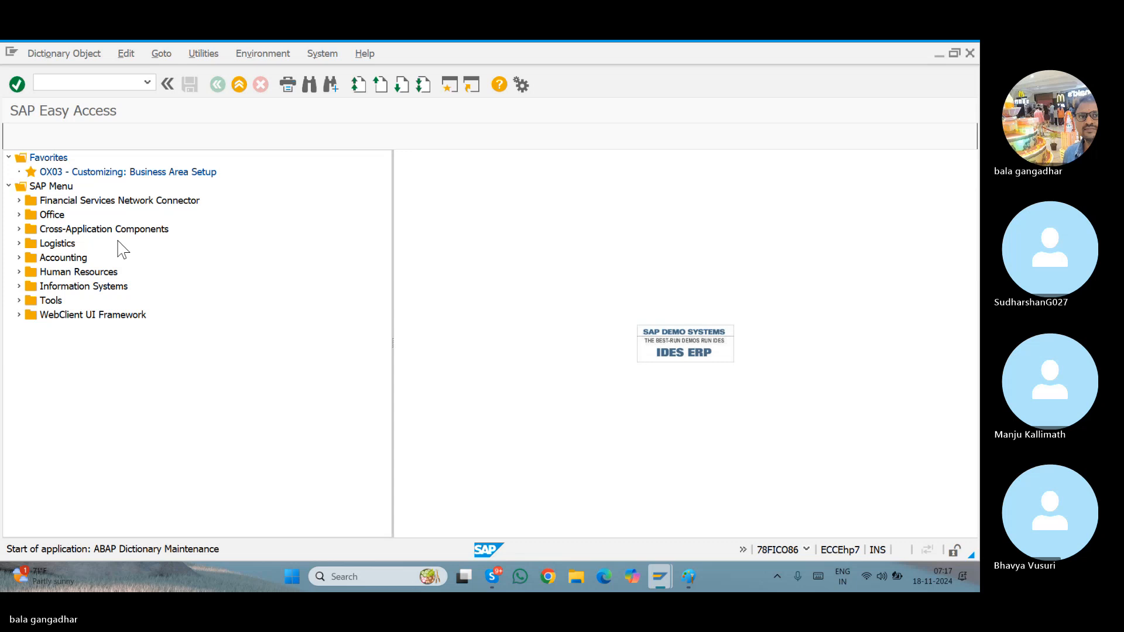
Display the CEKKO structure from the database table field and select its company code component BUKRS
{"action": "type", "text": "CE"}
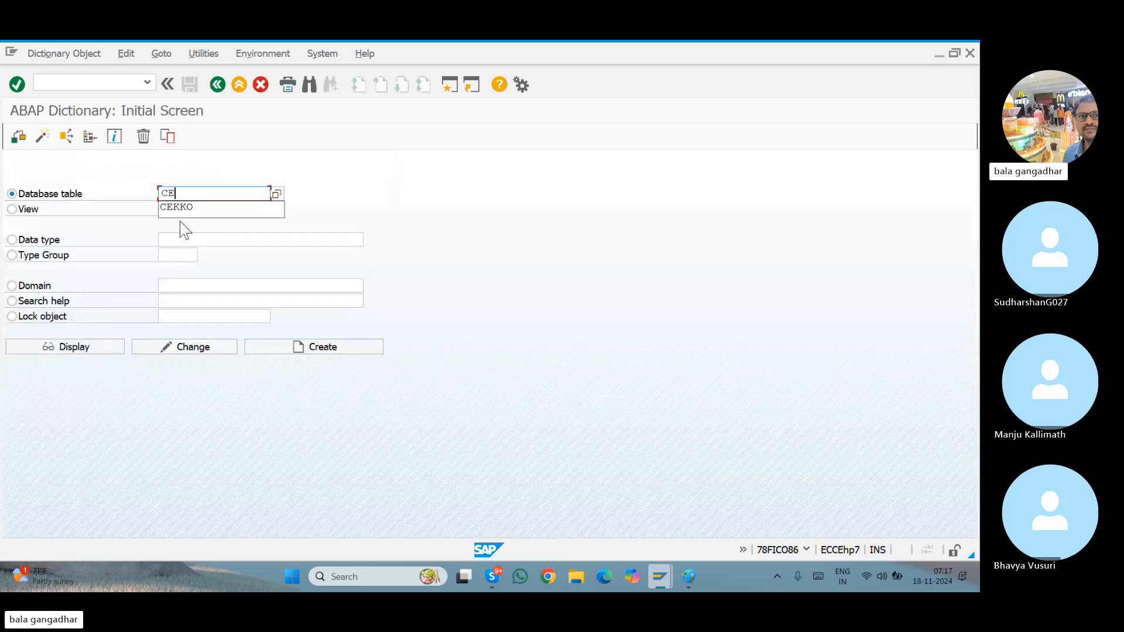
{"action": "left_click", "coordinate": [198, 210]}
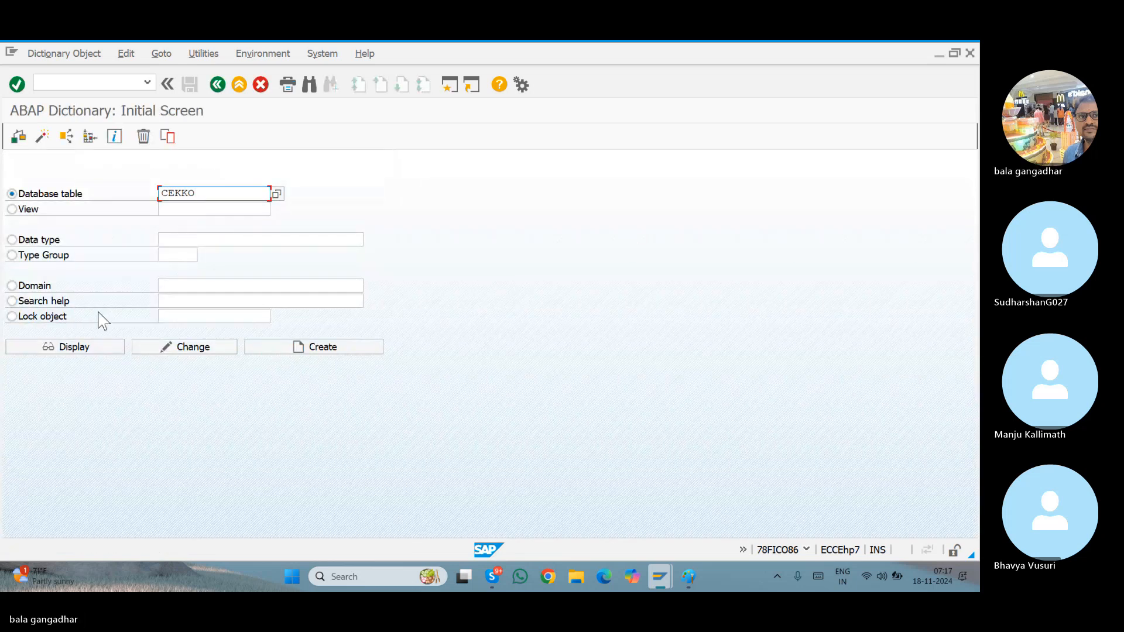
{"action": "left_click", "coordinate": [83, 351]}
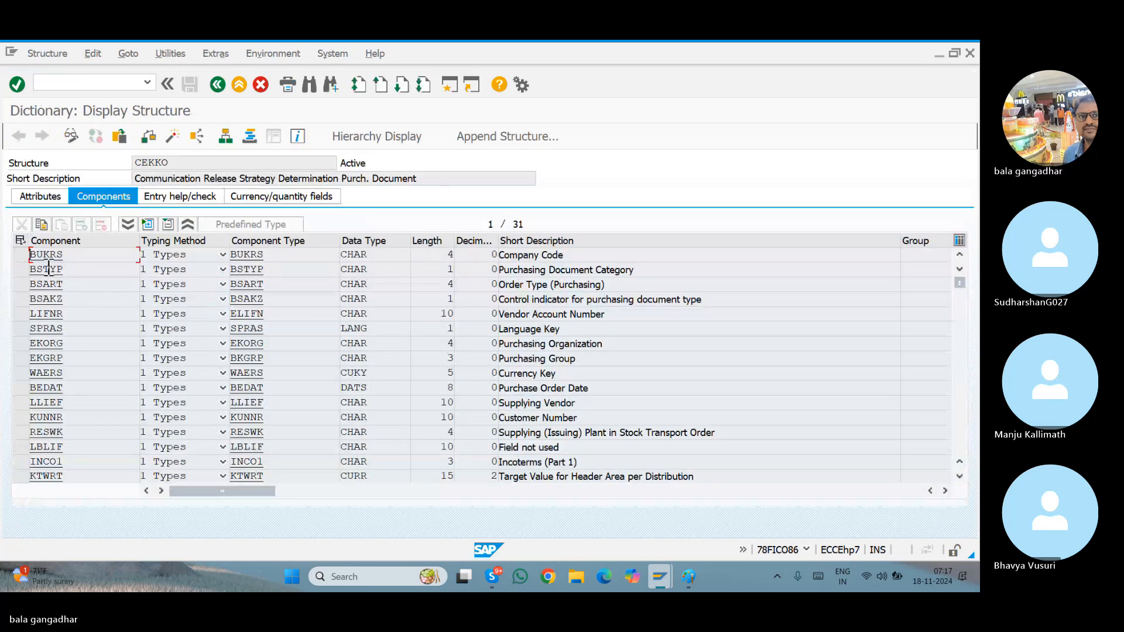
{"action": "left_click", "coordinate": [20, 254]}
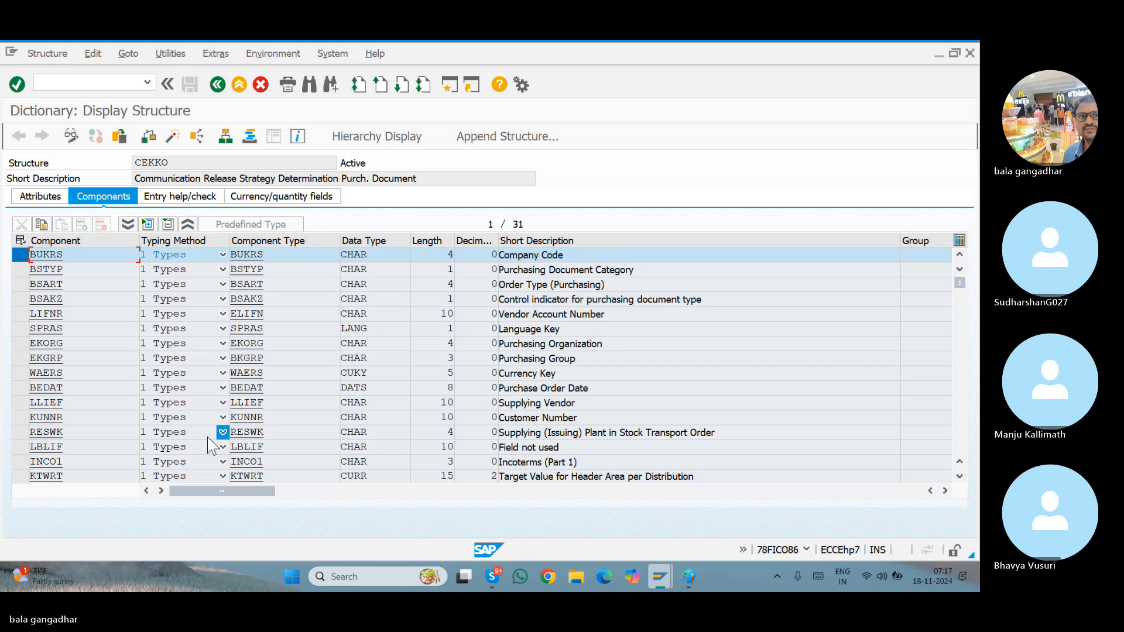
Locate and select the total net order value component GNETW in CEKKO, and compare it with the field notes in Paint
{"action": "left_click", "coordinate": [960, 476]}
{"action": "left_click", "coordinate": [960, 476]}
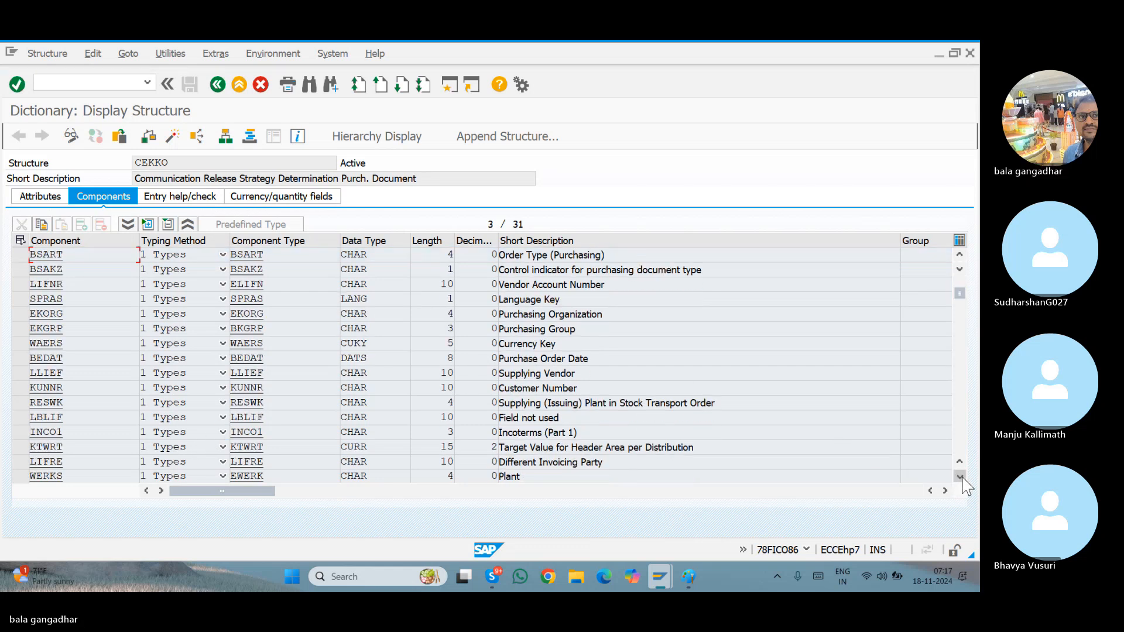
{"action": "left_click", "coordinate": [960, 476]}
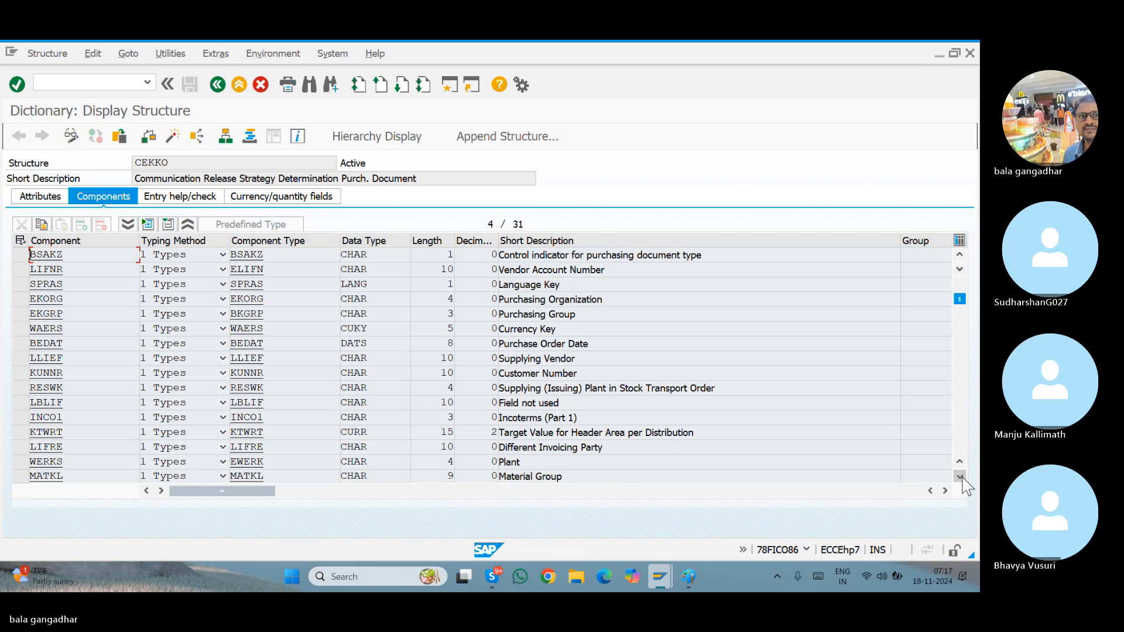
{"action": "left_click", "coordinate": [959, 476]}
{"action": "left_click", "coordinate": [960, 476]}
{"action": "left_click", "coordinate": [960, 476]}
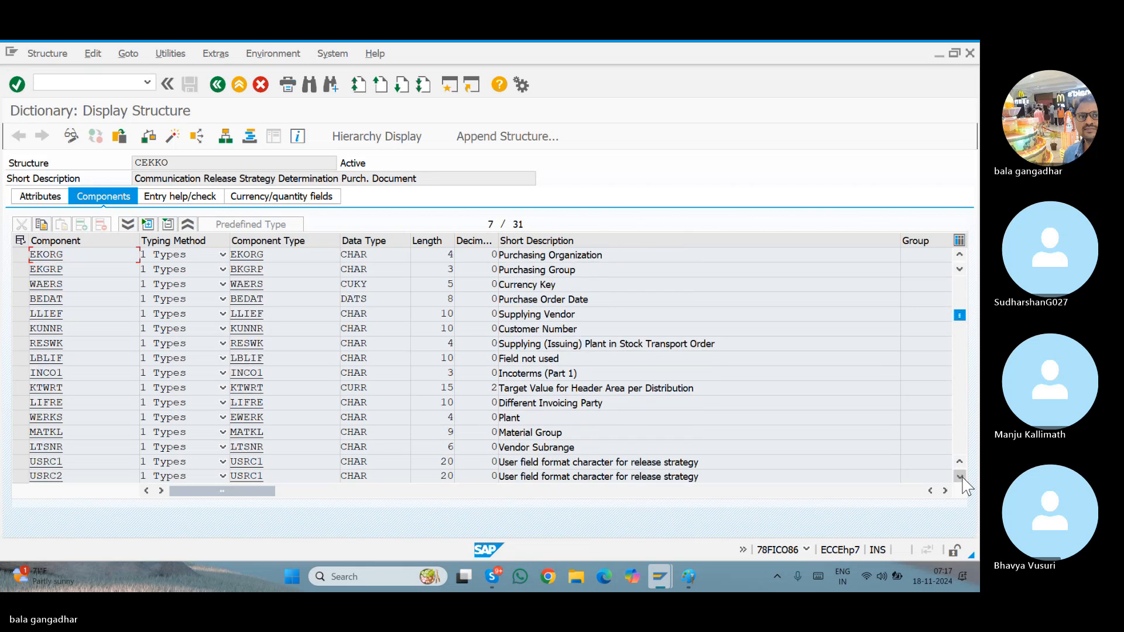
{"action": "left_click", "coordinate": [959, 476]}
{"action": "left_click", "coordinate": [959, 476]}
{"action": "left_click", "coordinate": [959, 476]}
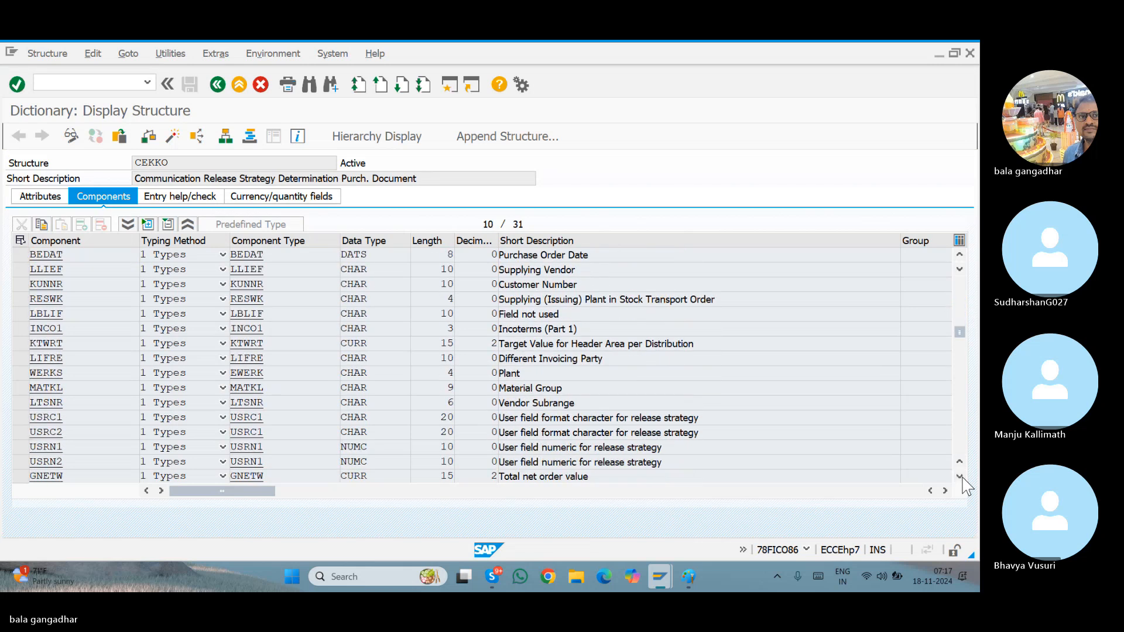
{"action": "left_click", "coordinate": [959, 476]}
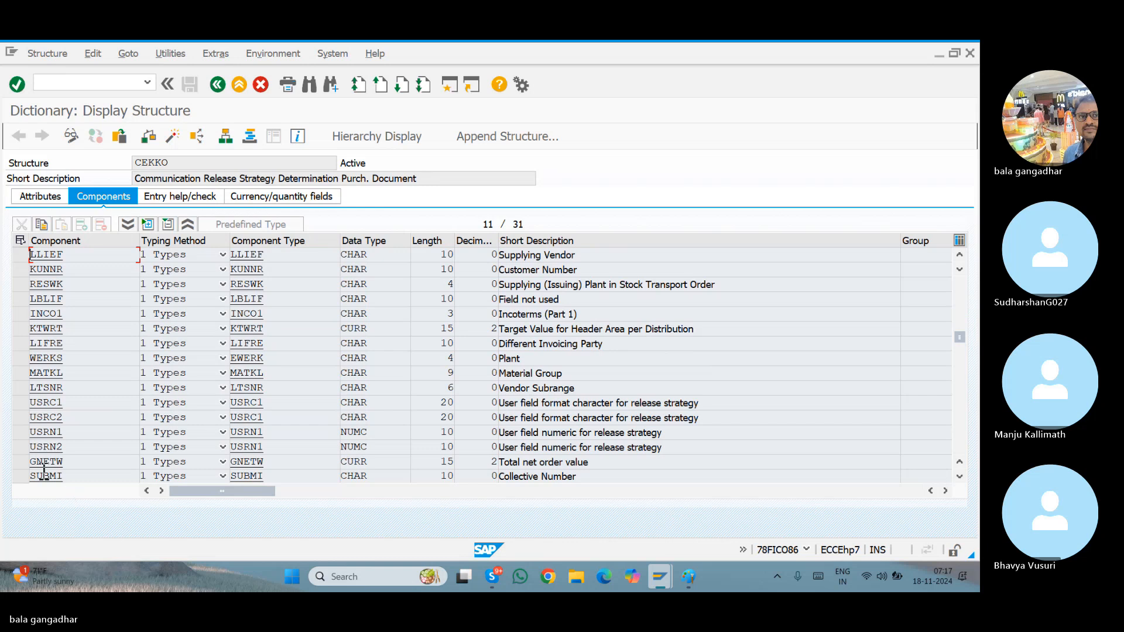
{"action": "left_click", "coordinate": [20, 462]}
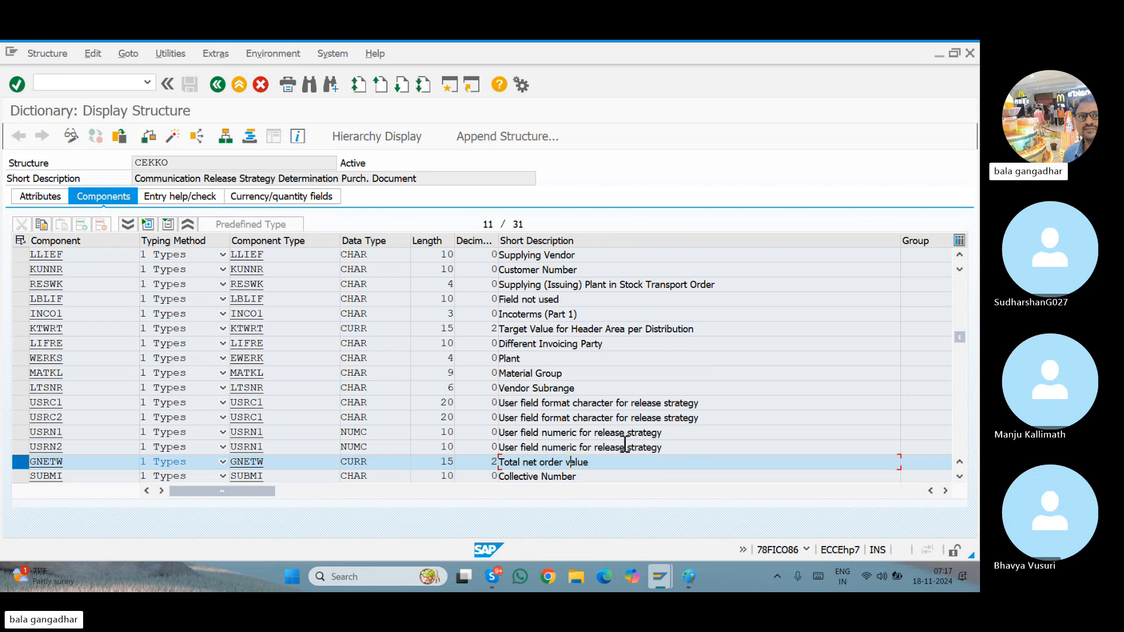
{"action": "left_click", "coordinate": [274, 462]}
{"action": "left_click", "coordinate": [687, 572]}
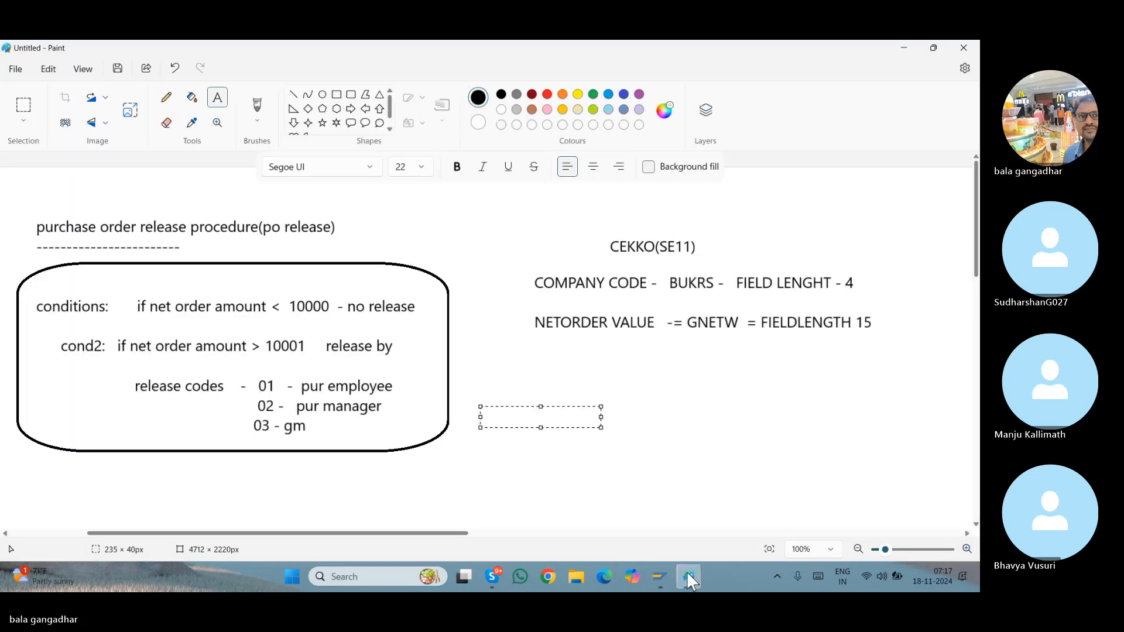
{"action": "left_click", "coordinate": [687, 572]}
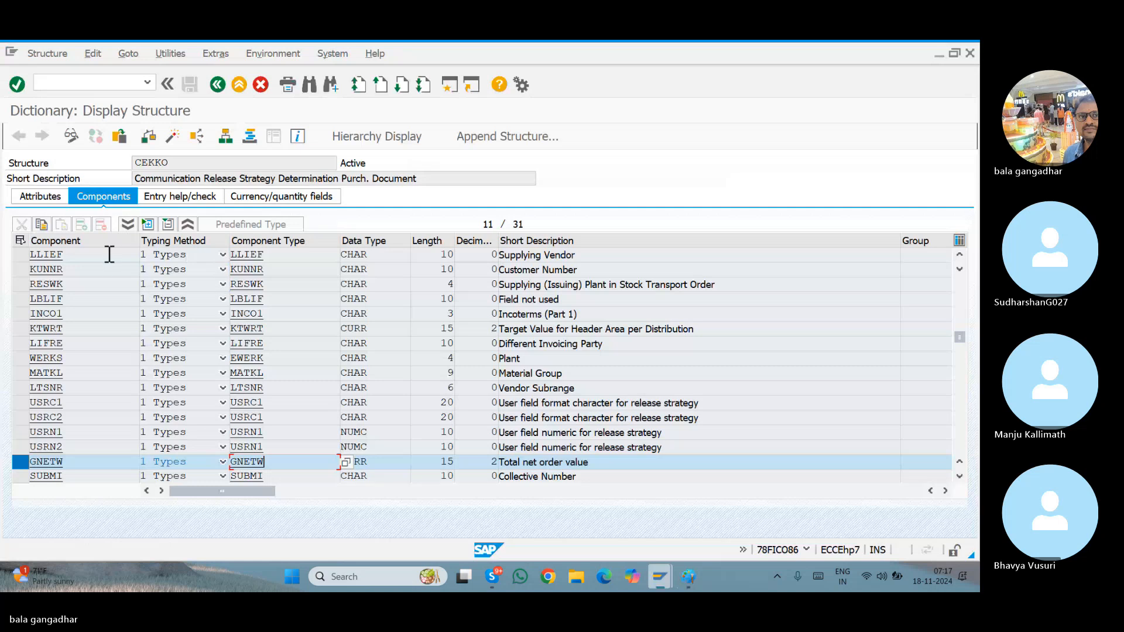
Start a new SAP session, run transaction SPRO and open the SAP Reference IMG
{"action": "left_click", "coordinate": [450, 86]}
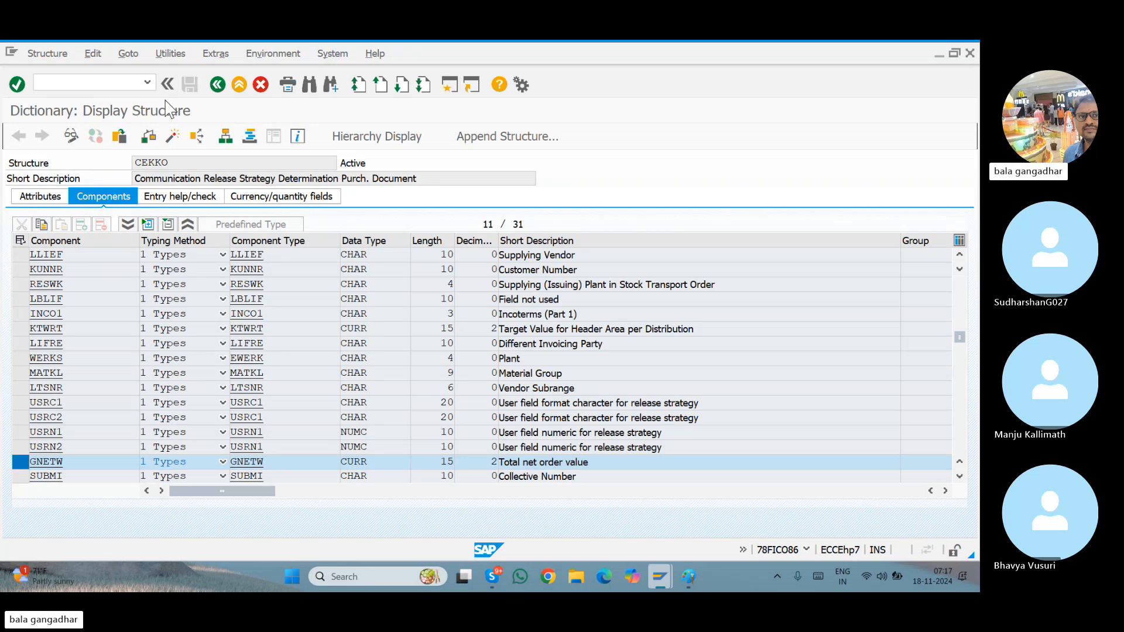
{"action": "type", "text": "SPRO"}
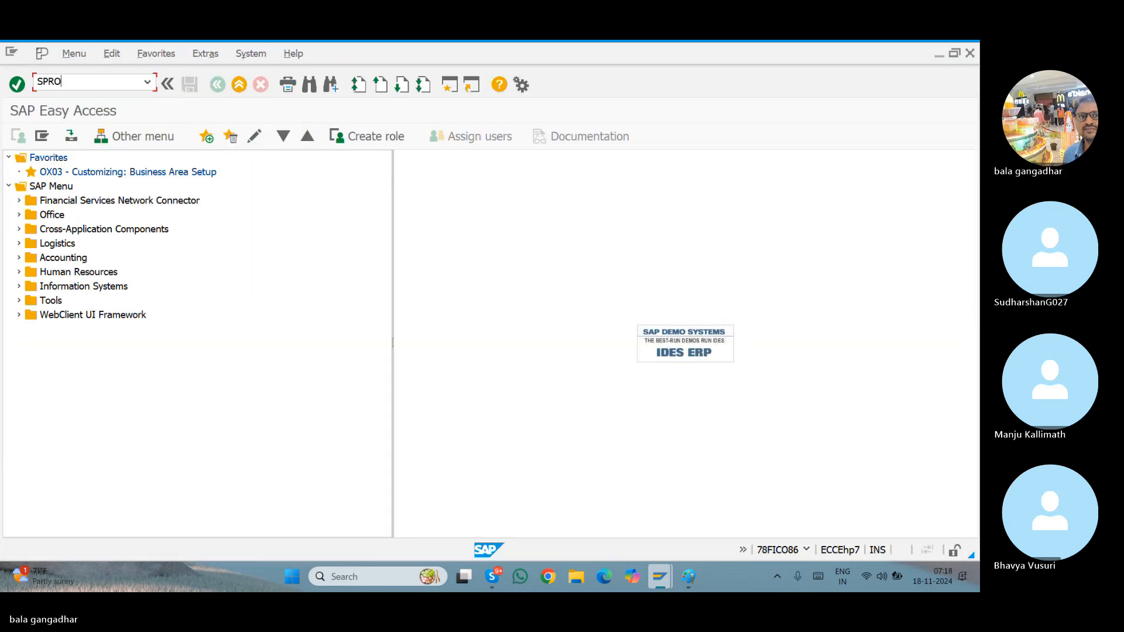
{"action": "key", "text": "Return"}
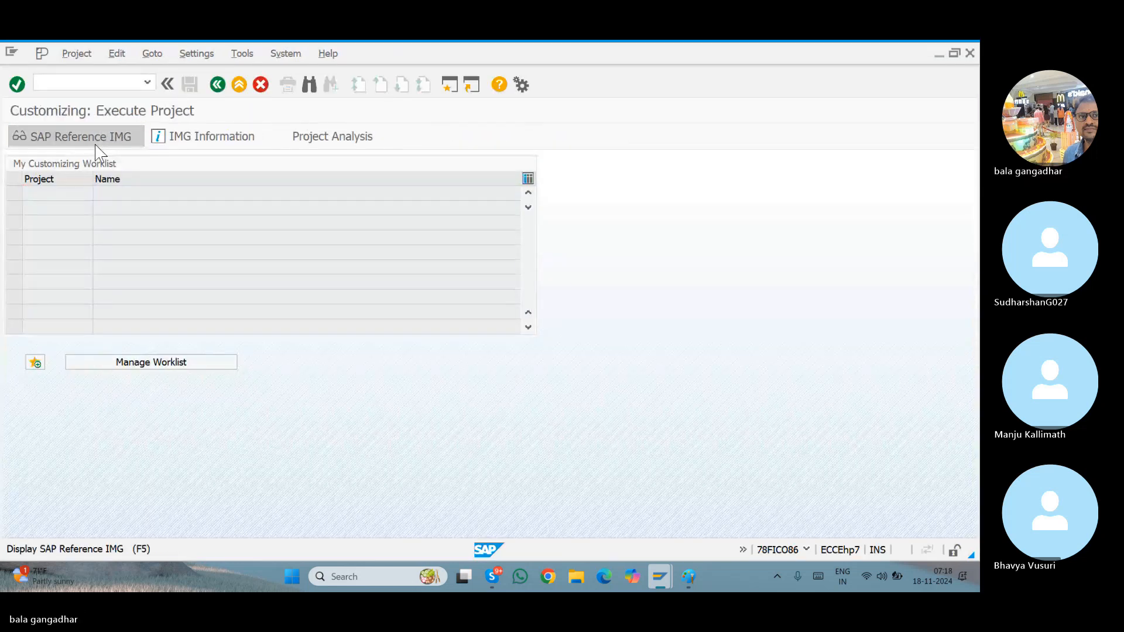
{"action": "left_click", "coordinate": [108, 140]}
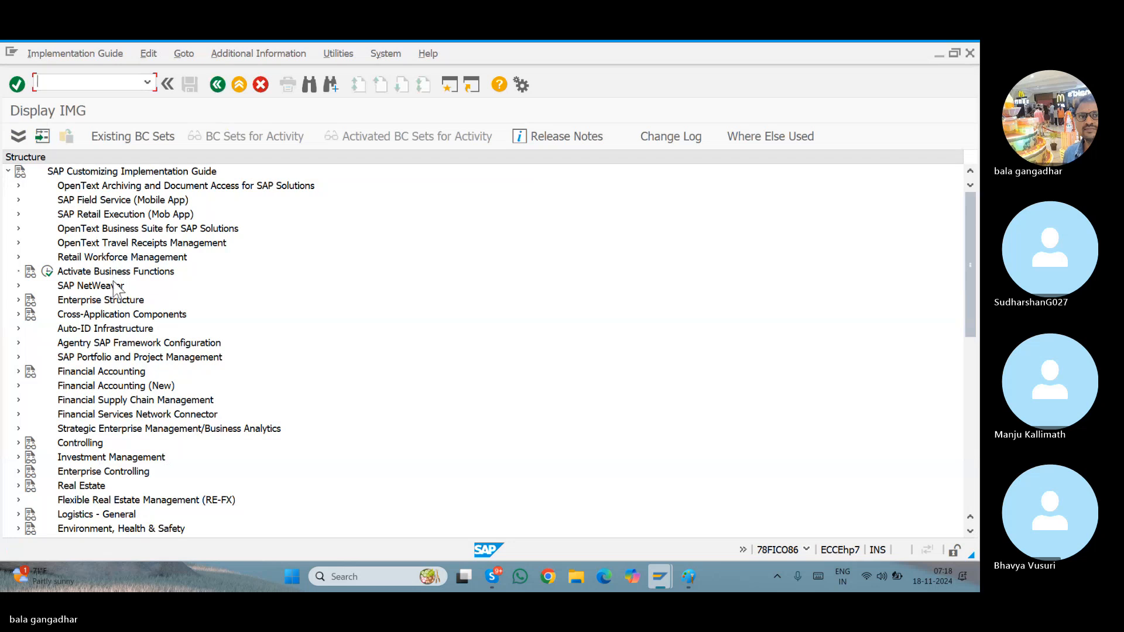
Expand the IMG through Materials Management, Purchasing and Purchase Order to the activities under Release Procedure for Purchase Orders
{"action": "left_click", "coordinate": [77, 486]}
{"action": "key", "text": "Down"}
{"action": "key", "text": "Down"}
{"action": "key", "text": "Down"}
{"action": "key", "text": "Down"}
{"action": "key", "text": "Down"}
{"action": "key", "text": "Down"}
{"action": "key", "text": "Down"}
{"action": "key", "text": "Down"}
{"action": "key", "text": "Down"}
{"action": "key", "text": "Down"}
{"action": "key", "text": "Down"}
{"action": "key", "text": "Down"}
{"action": "key", "text": "Down"}
{"action": "key", "text": "Down"}
{"action": "key", "text": "Down"}
{"action": "key", "text": "Down"}
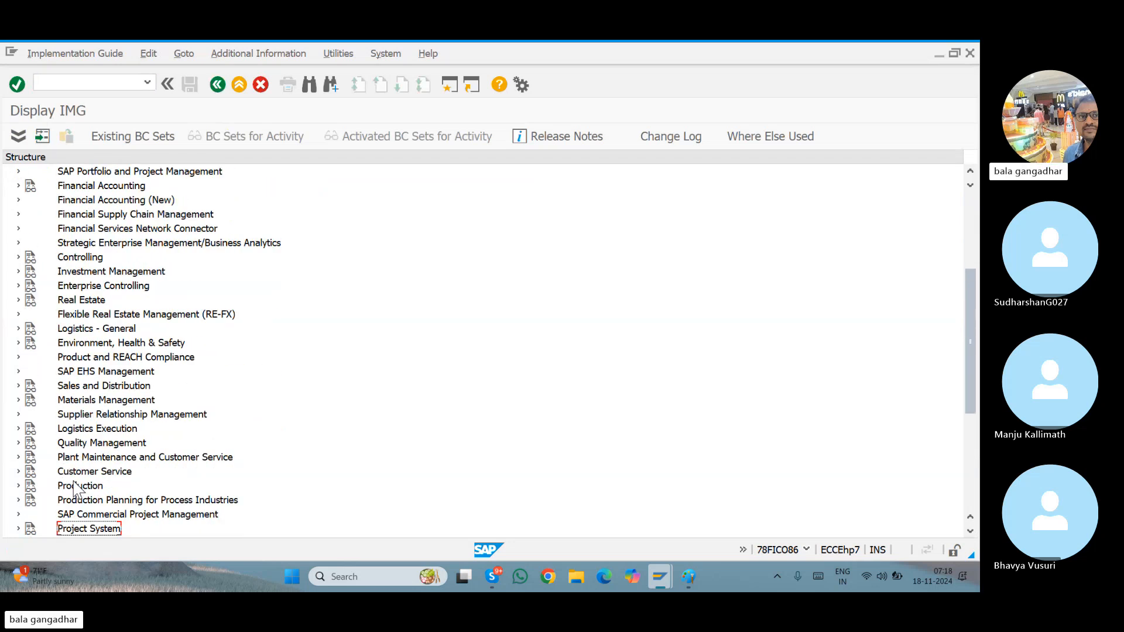
{"action": "left_click", "coordinate": [18, 401]}
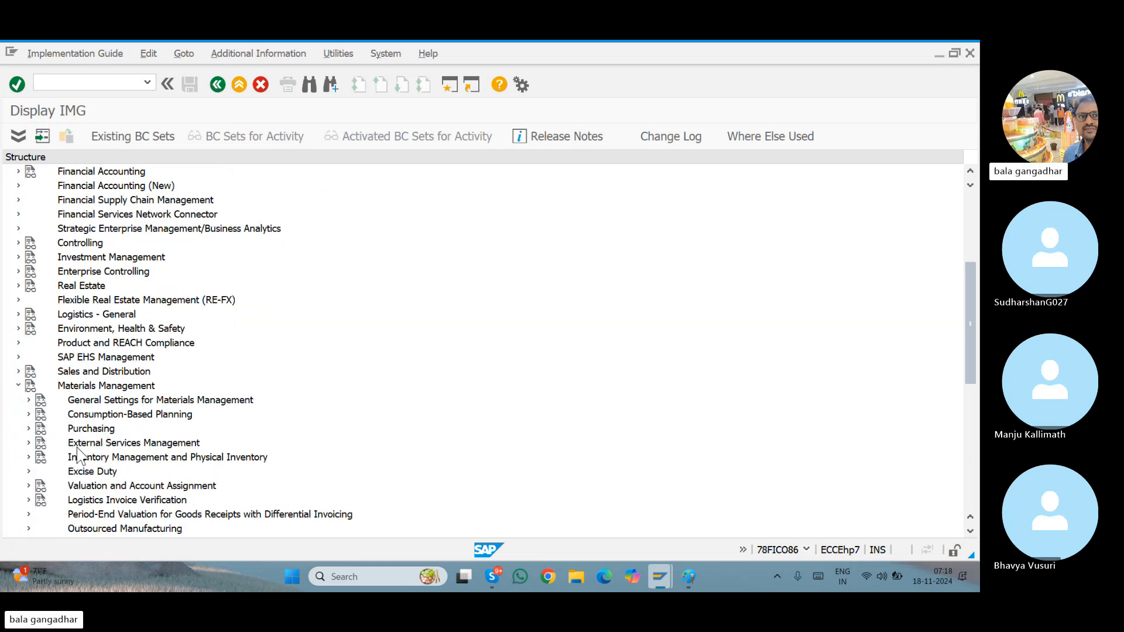
{"action": "left_click", "coordinate": [30, 430]}
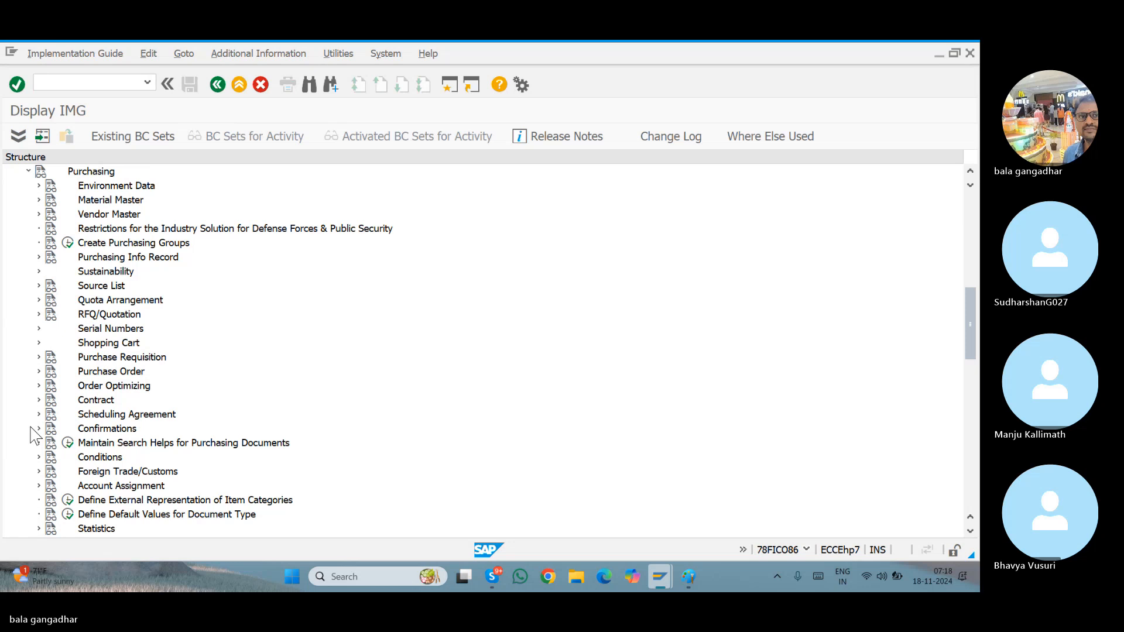
{"action": "left_click", "coordinate": [39, 371]}
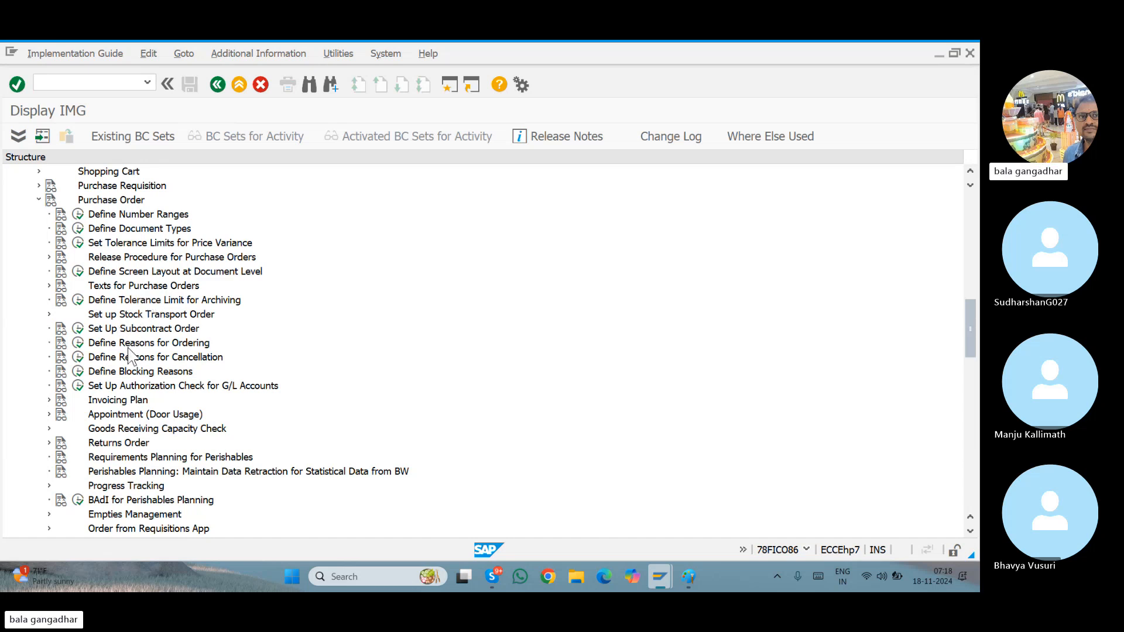
{"action": "left_click", "coordinate": [121, 260]}
{"action": "left_click", "coordinate": [49, 259]}
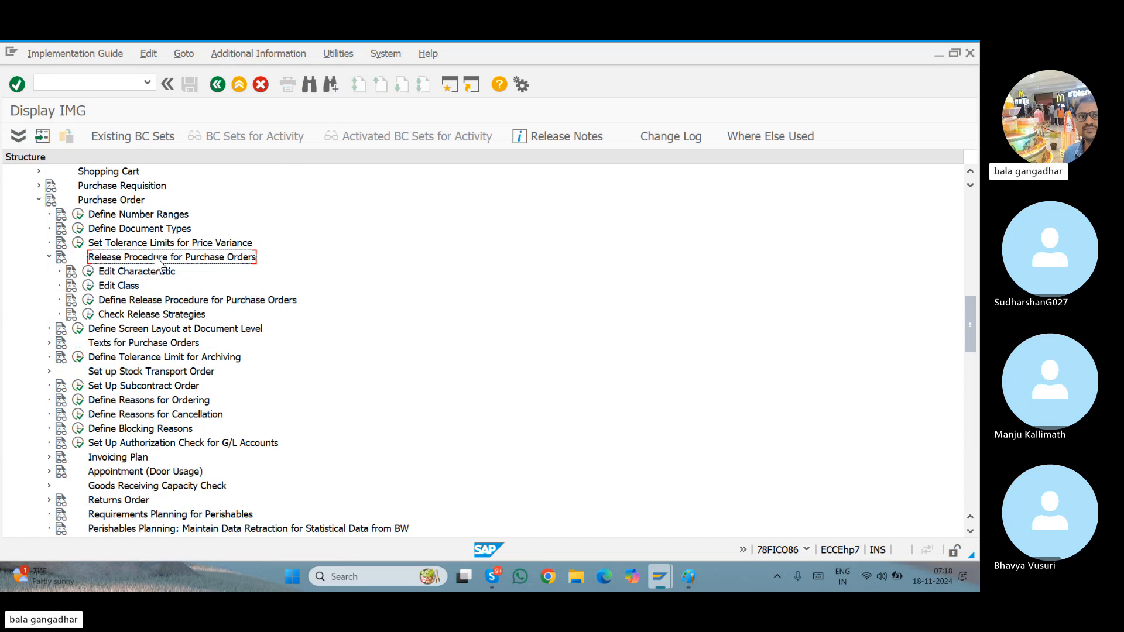
Show the IMG activity keys as additional information, widen their column to fit, and select the key for Edit Characteristic
{"action": "left_click", "coordinate": [263, 54]}
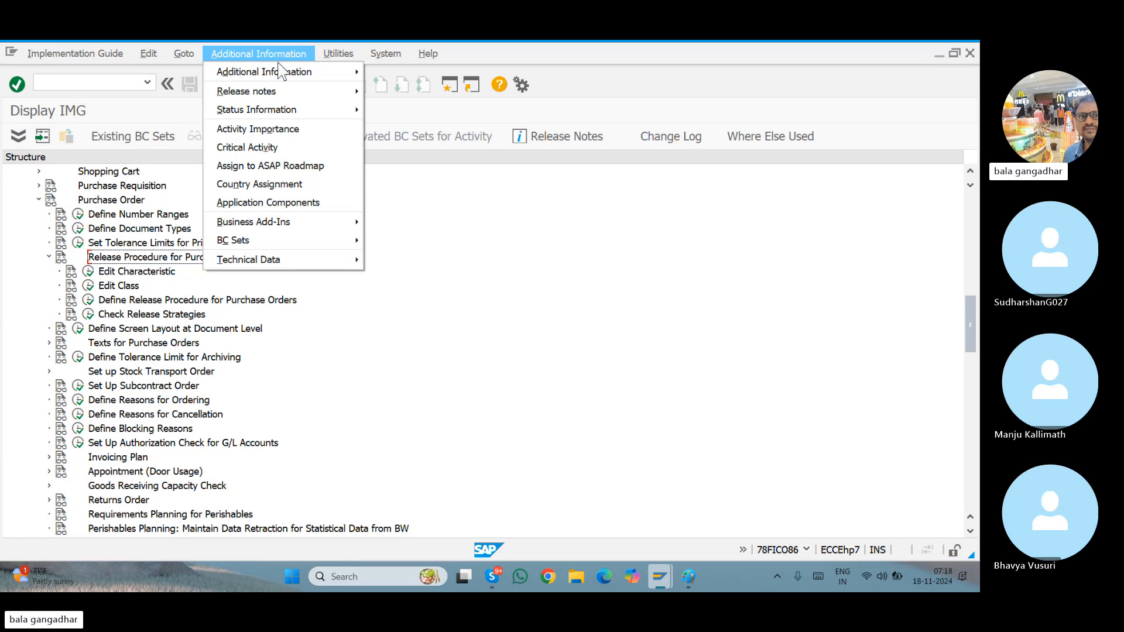
{"action": "mouse_move", "coordinate": [287, 72]}
{"action": "mouse_move", "coordinate": [459, 92]}
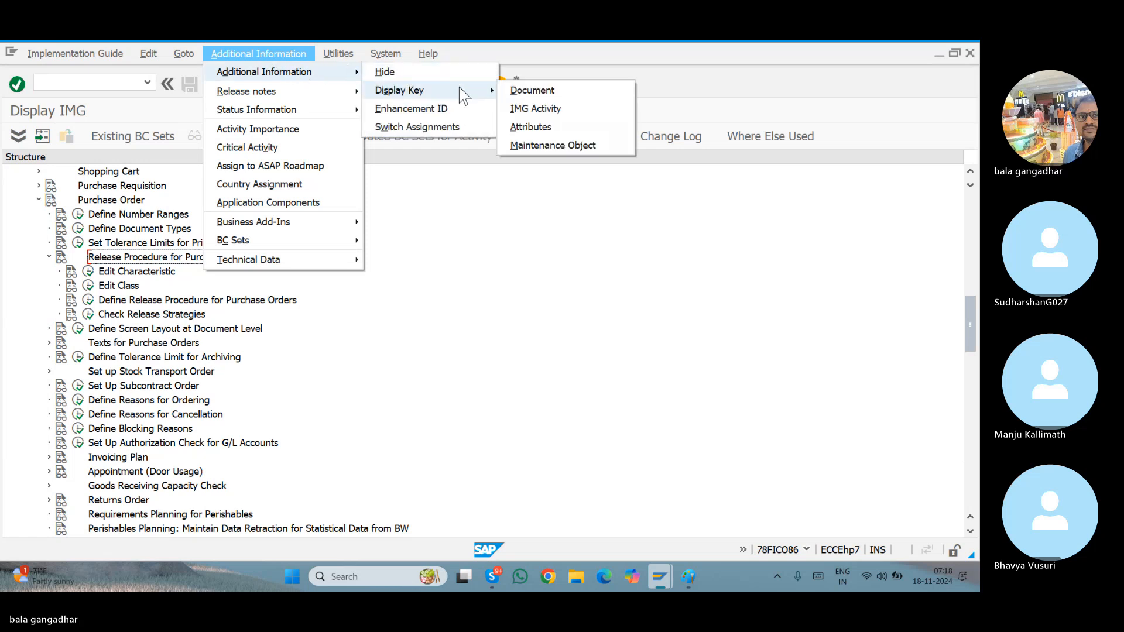
{"action": "left_click", "coordinate": [528, 109]}
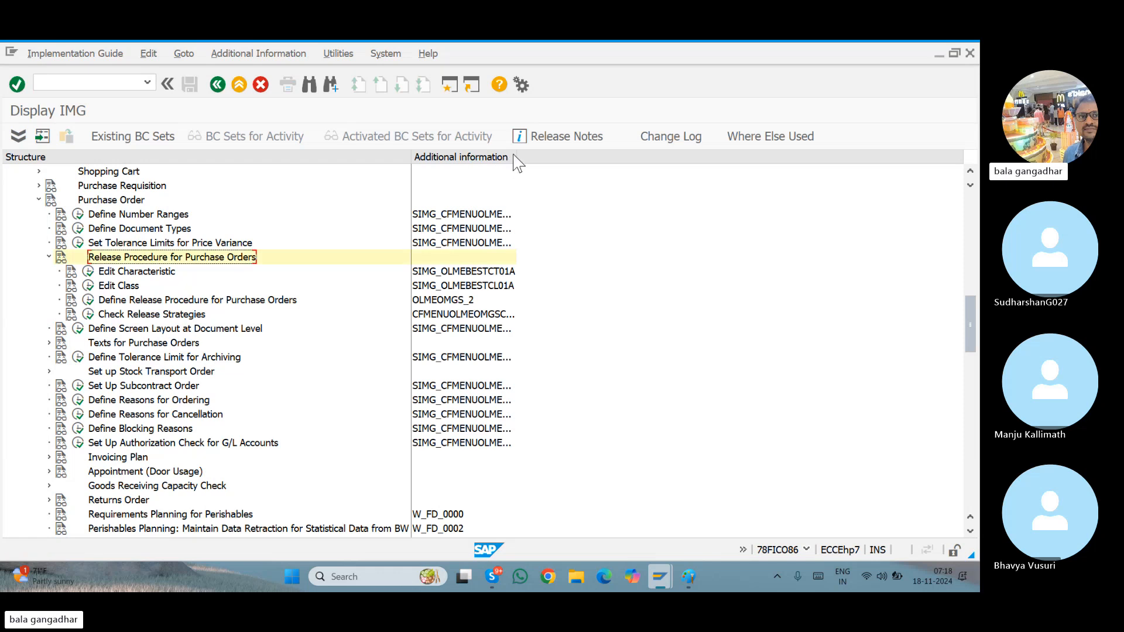
{"action": "left_click_drag", "start_coordinate": [514, 154], "coordinate": [607, 175]}
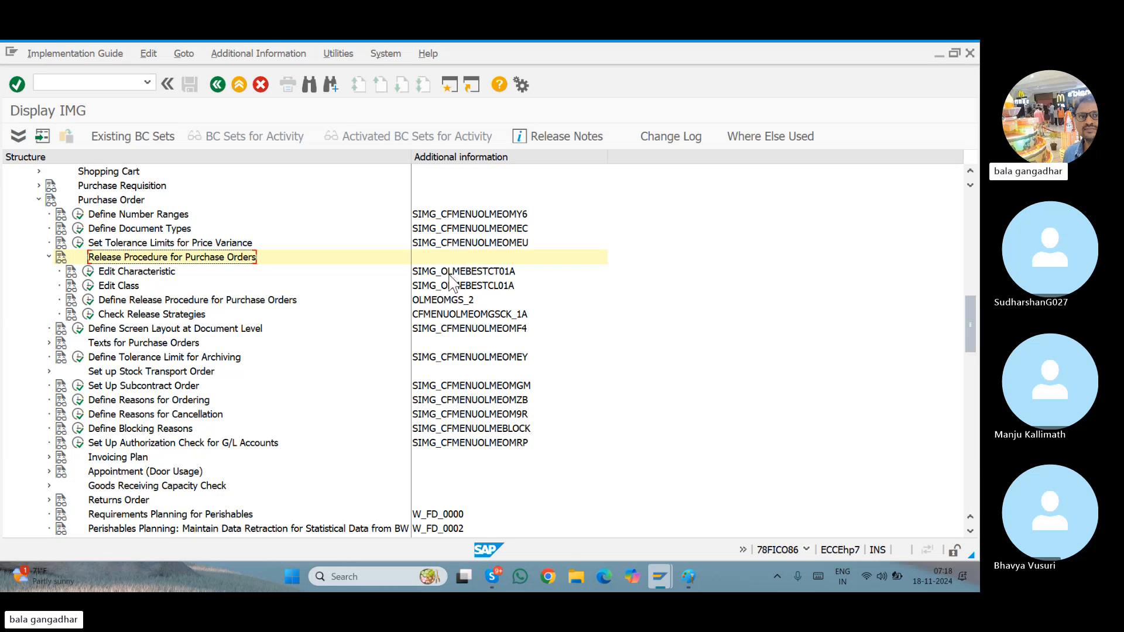
{"action": "left_click", "coordinate": [144, 274]}
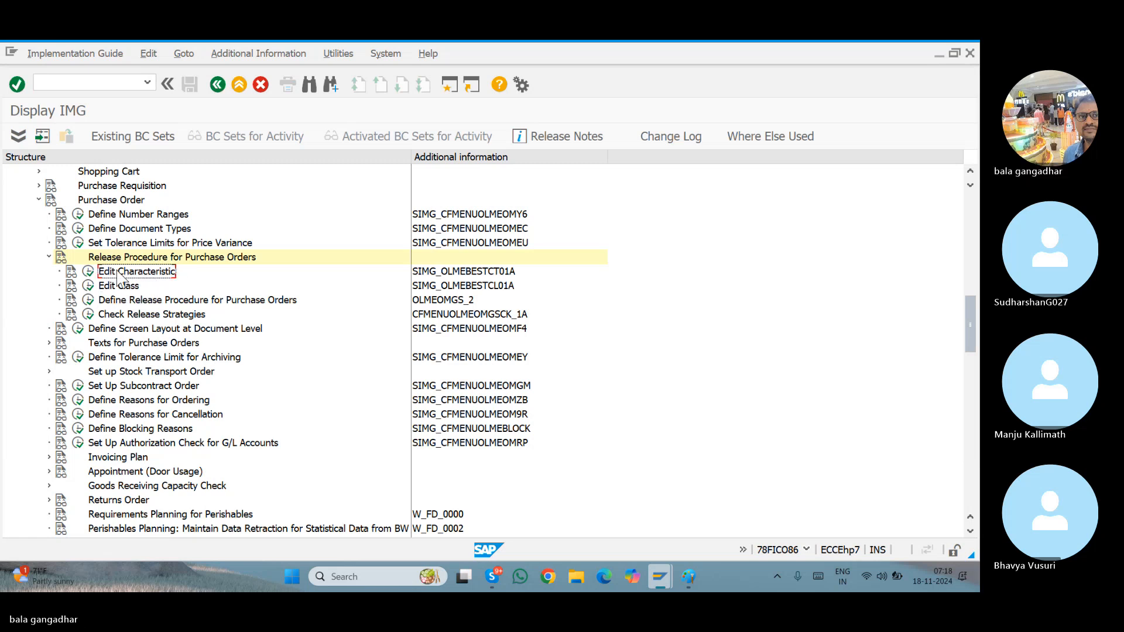
{"action": "left_click", "coordinate": [510, 272]}
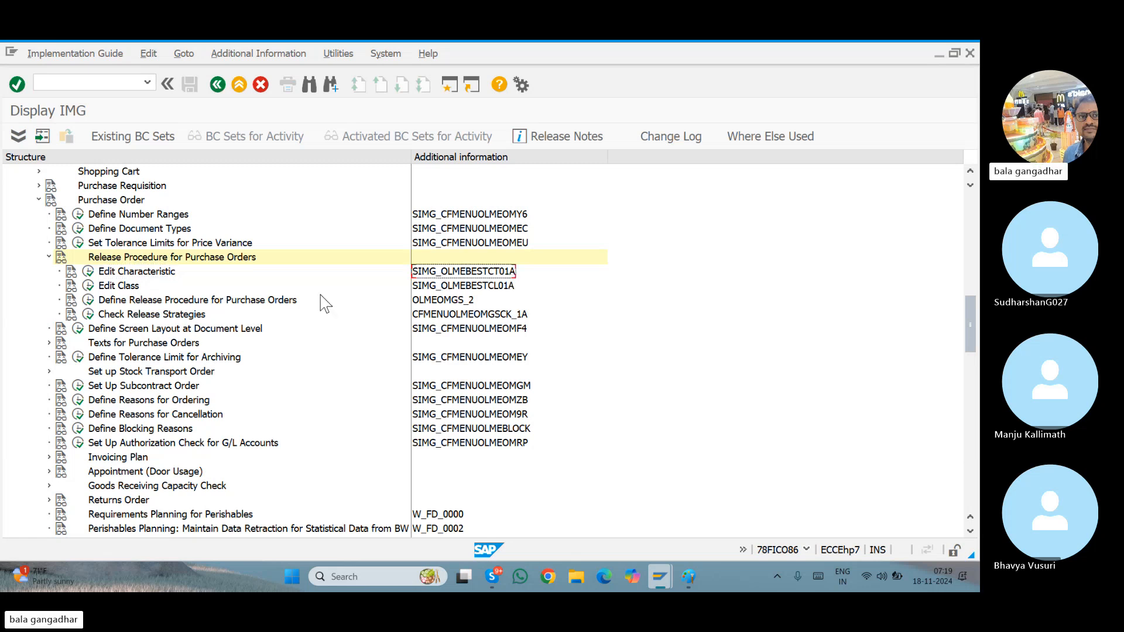
Switch to Paint and try adding the label "CHARATERSTICS" beside the CEKKO(SE11) heading
{"action": "left_click", "coordinate": [696, 573]}
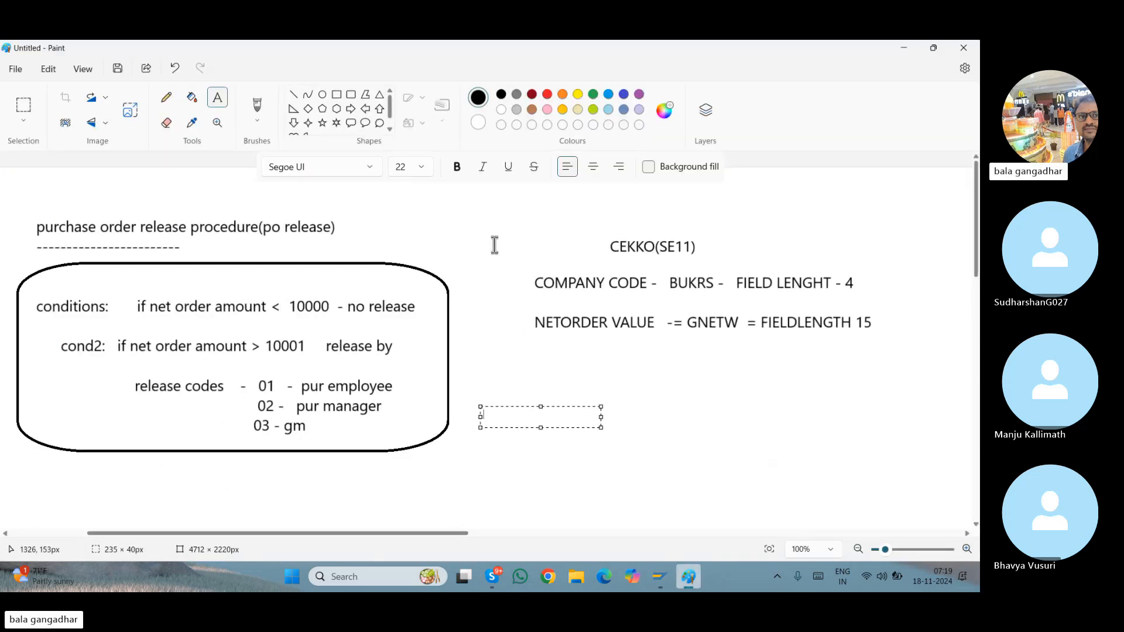
{"action": "key", "text": "Escape"}
{"action": "left_click", "coordinate": [473, 240]}
{"action": "type", "text": "CHAR"}
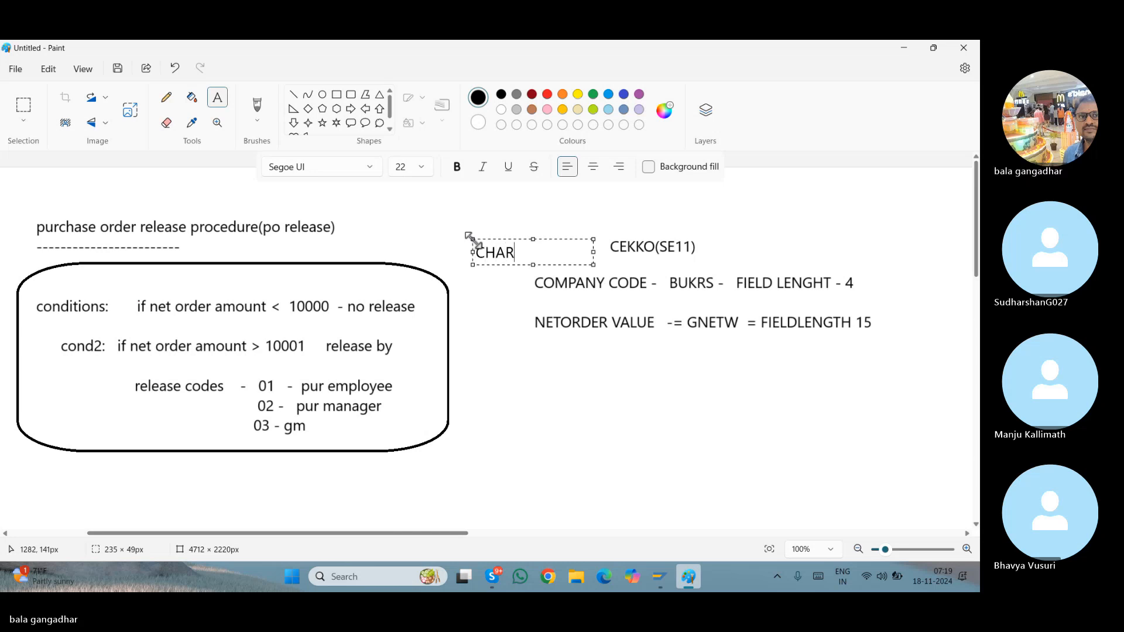
{"action": "type", "text": "ATERSTICS"}
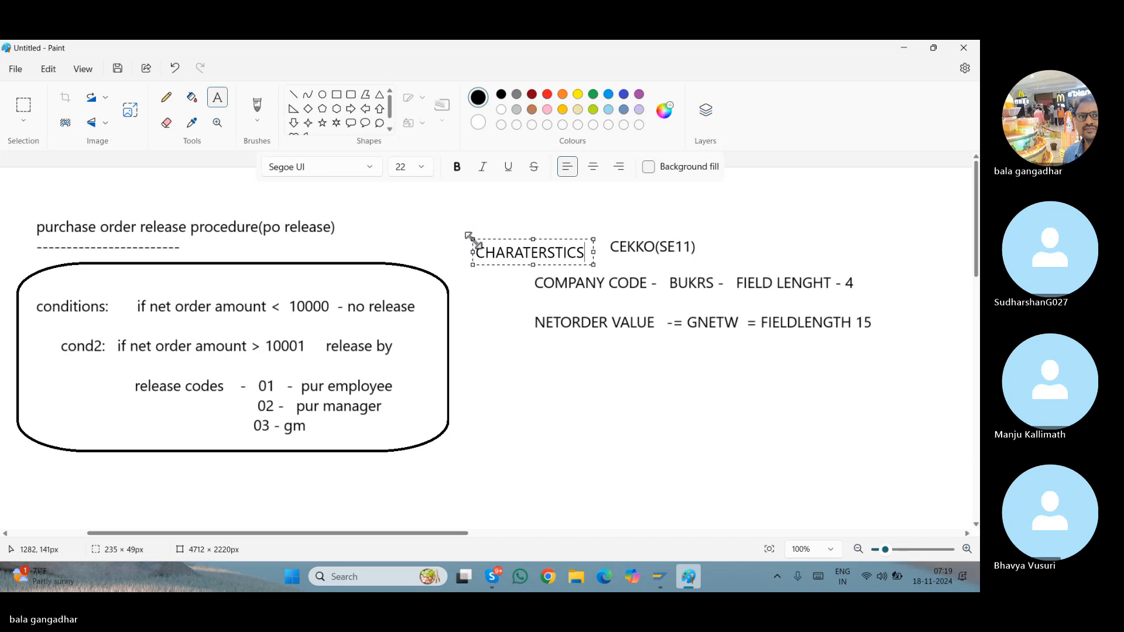
{"action": "left_click", "coordinate": [499, 287]}
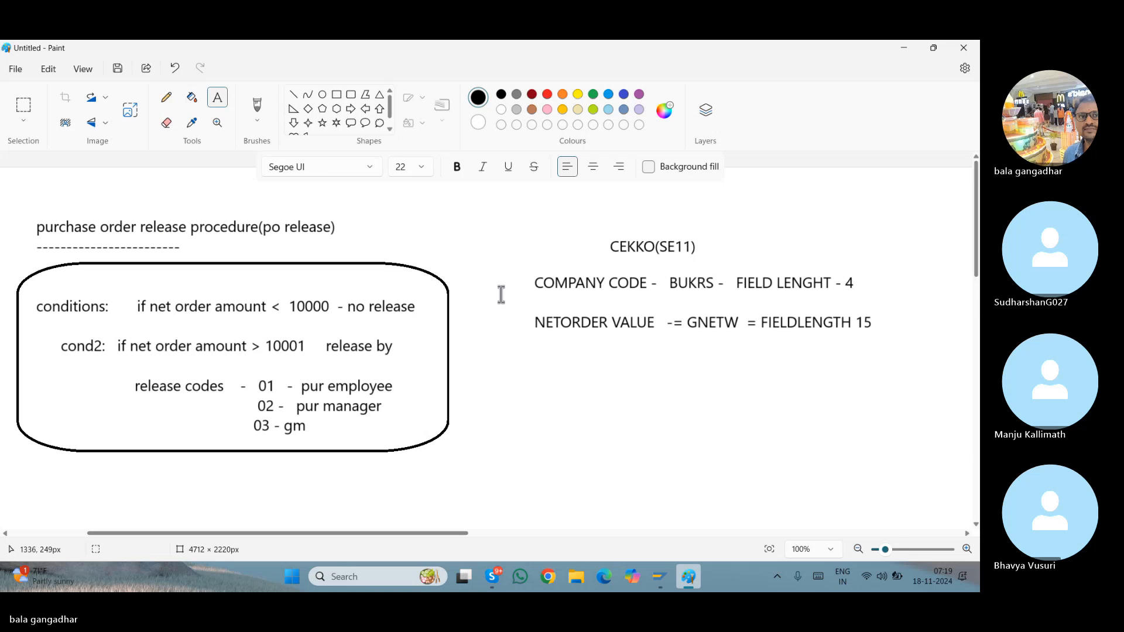
Switch back to the SAP IMG and execute the Edit Characteristic activity for the purchase order release procedure
{"action": "left_click", "coordinate": [692, 578]}
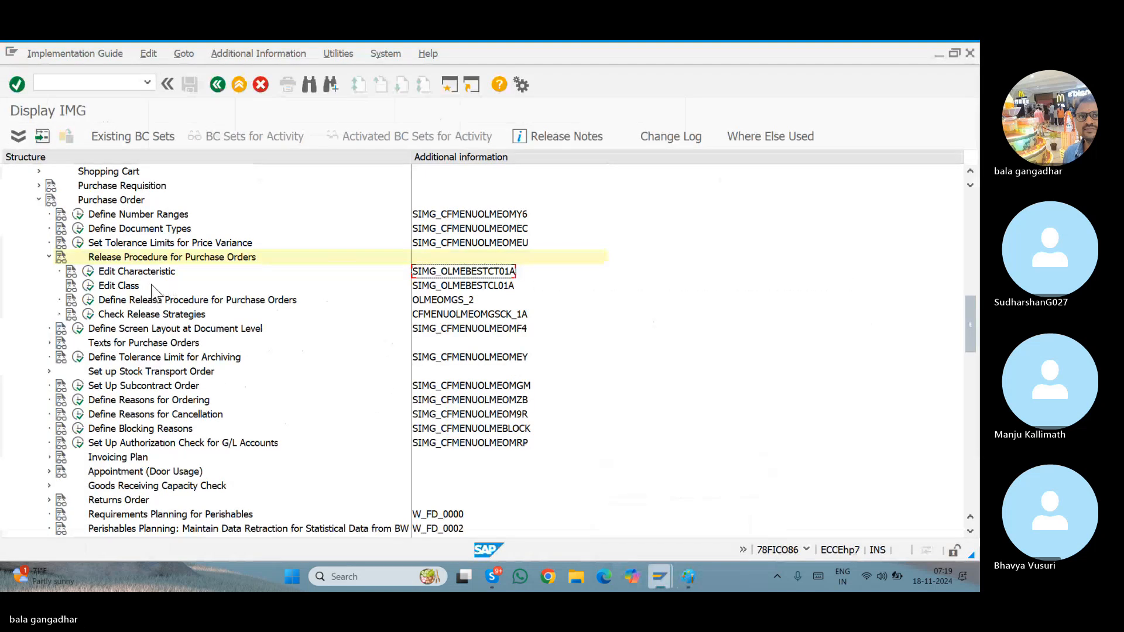
{"action": "left_click", "coordinate": [131, 289]}
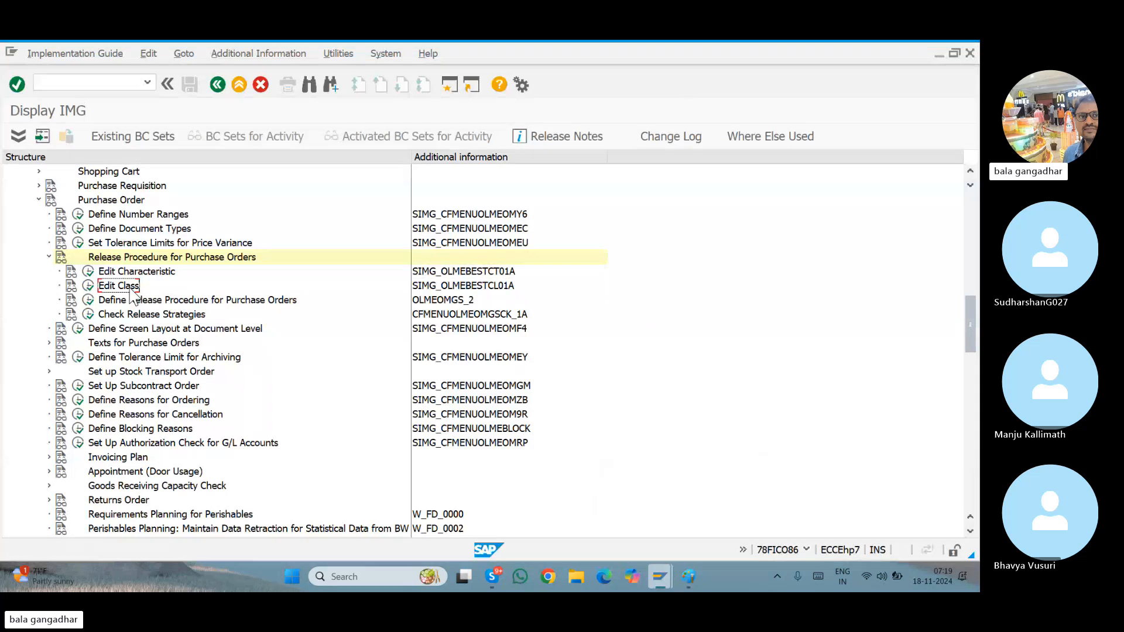
{"action": "left_click", "coordinate": [116, 274]}
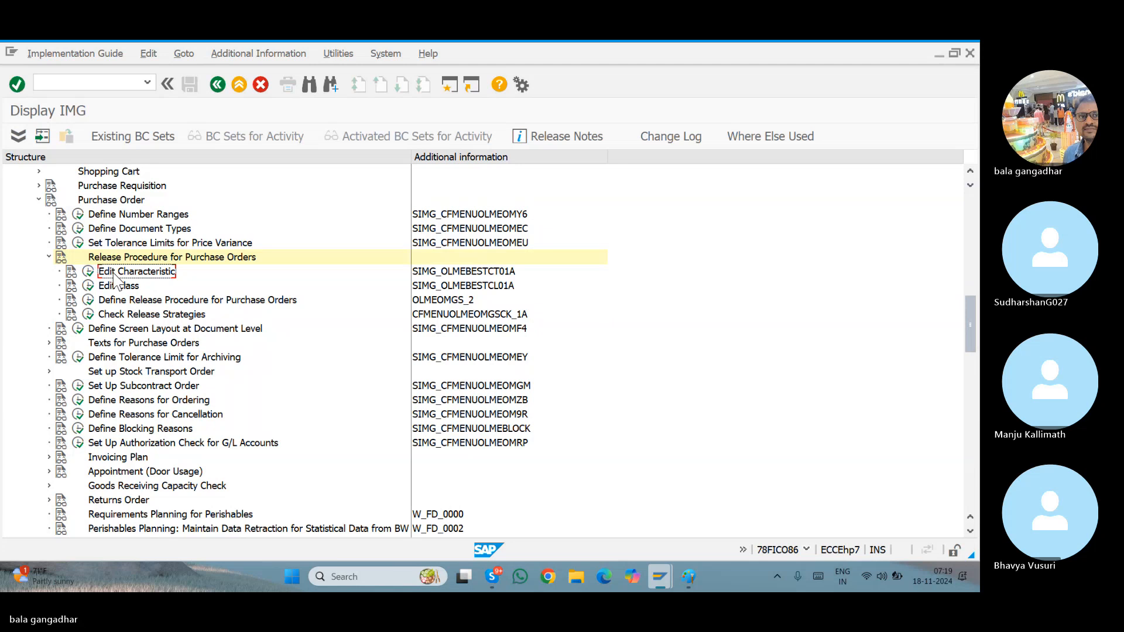
{"action": "left_click", "coordinate": [88, 273]}
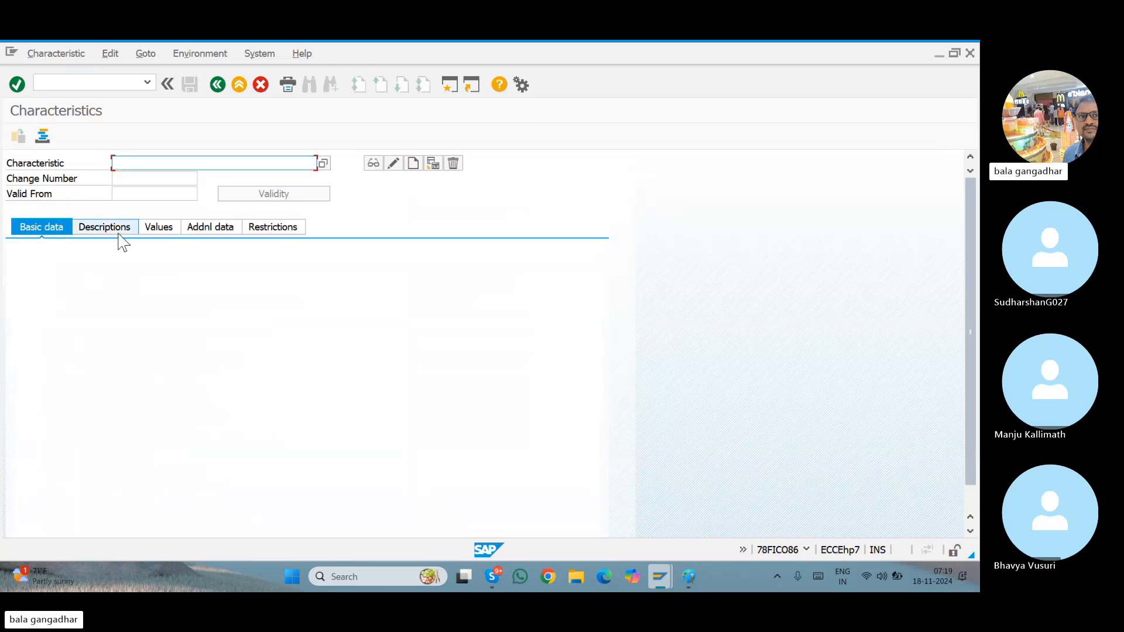
Start creating the characteristic ZBUKRS and open its additional data
{"action": "type", "text": "ZBUKRS"}
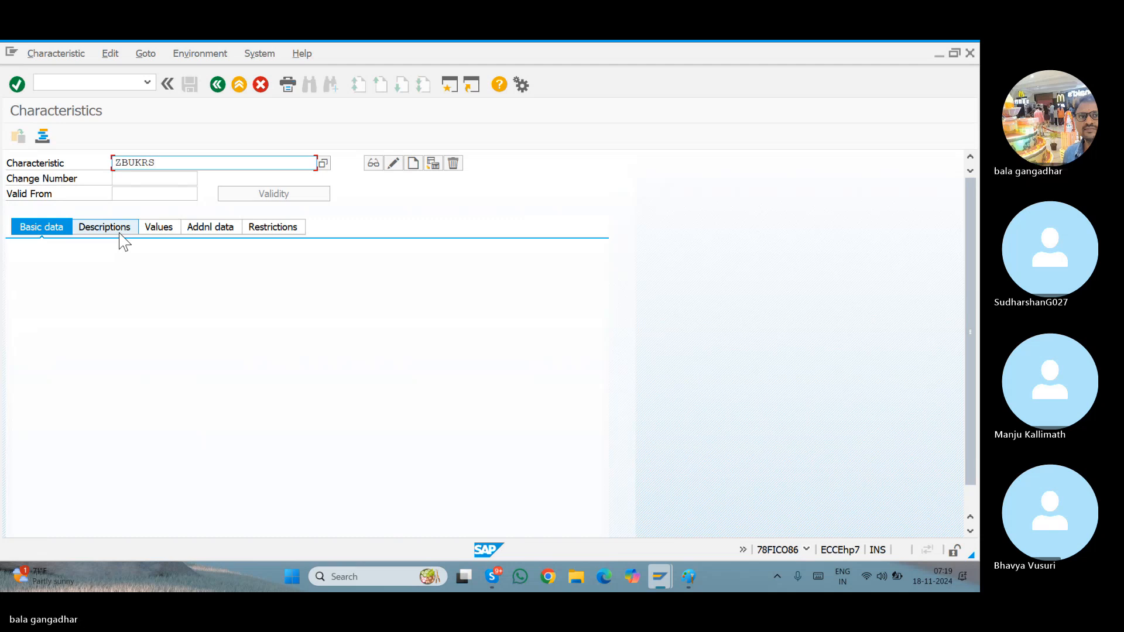
{"action": "left_click", "coordinate": [413, 167]}
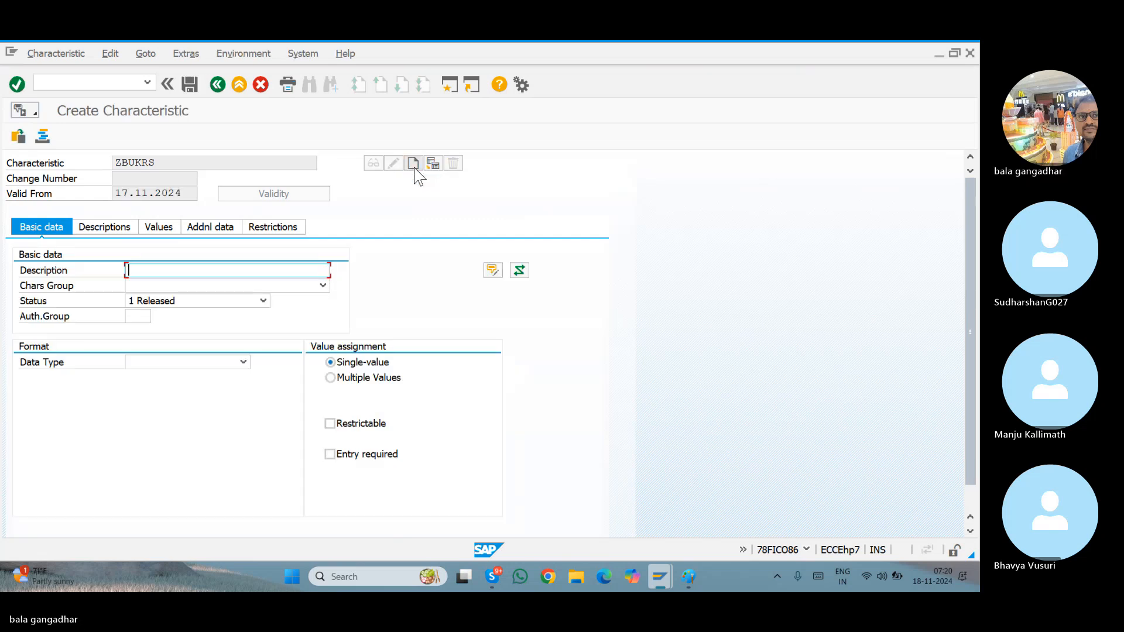
{"action": "left_click", "coordinate": [209, 229]}
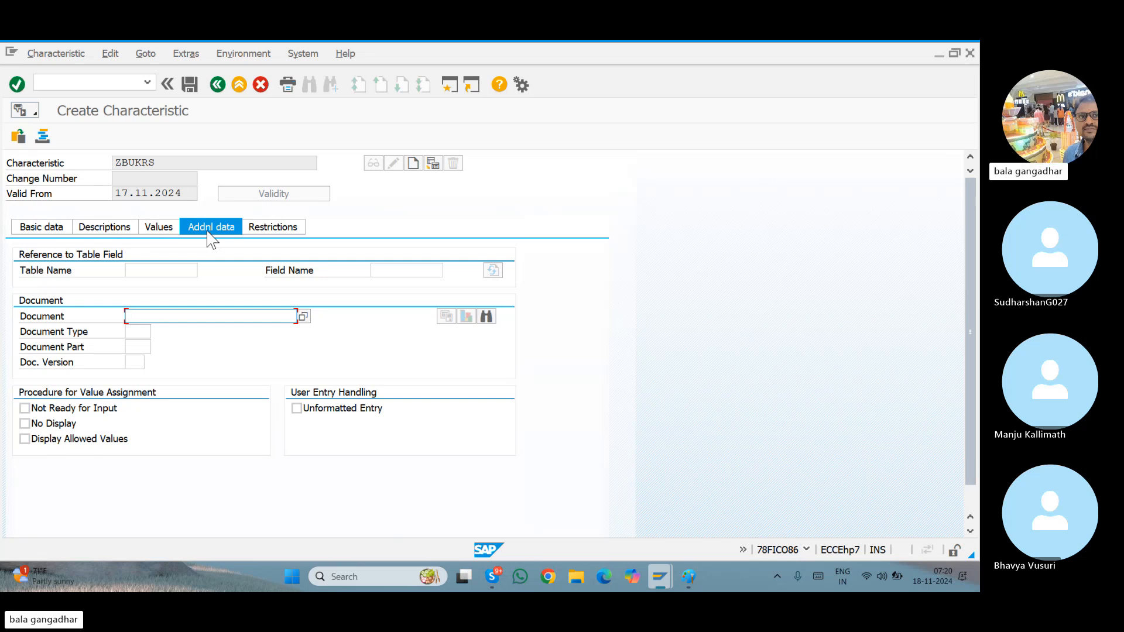
Enter table CEKKO and field BUKRS as the characteristic's table field reference
{"action": "left_click", "coordinate": [148, 269]}
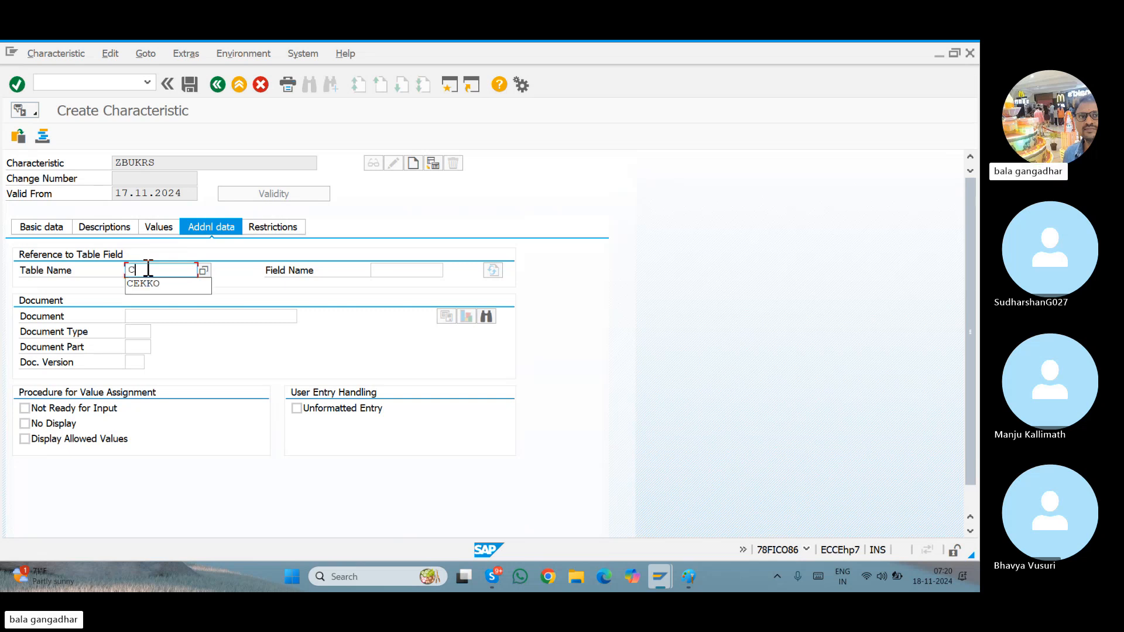
{"action": "key", "text": "Down"}
{"action": "key", "text": "Return"}
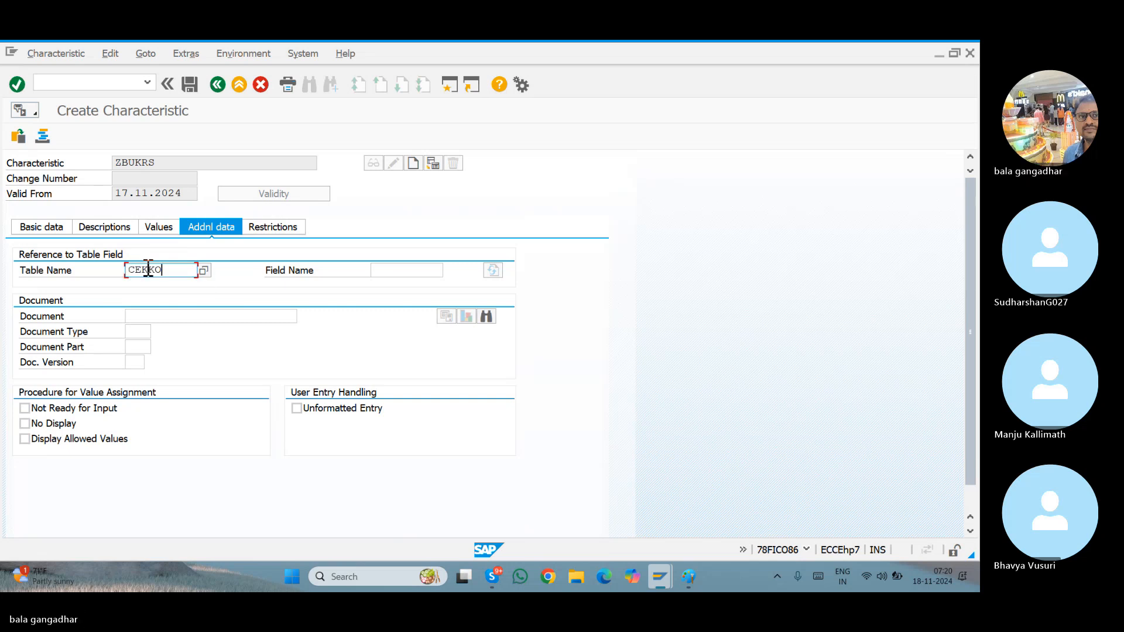
{"action": "key", "text": "Tab"}
{"action": "type", "text": "B"}
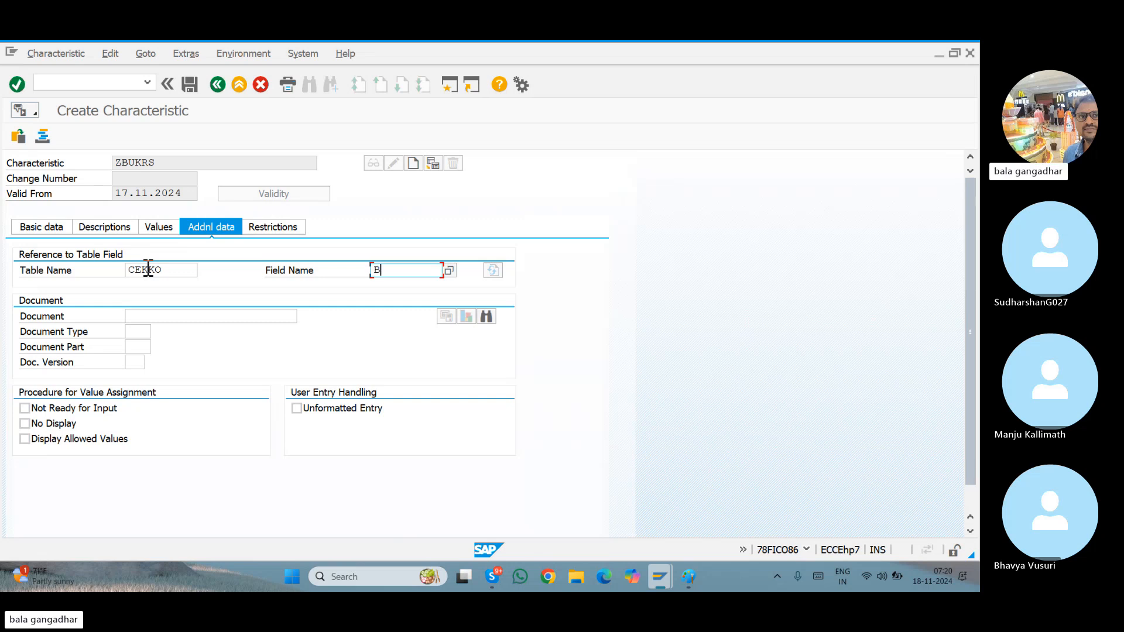
{"action": "key", "text": "Down"}
{"action": "key", "text": "Return"}
{"action": "mouse_move", "coordinate": [492, 576]}
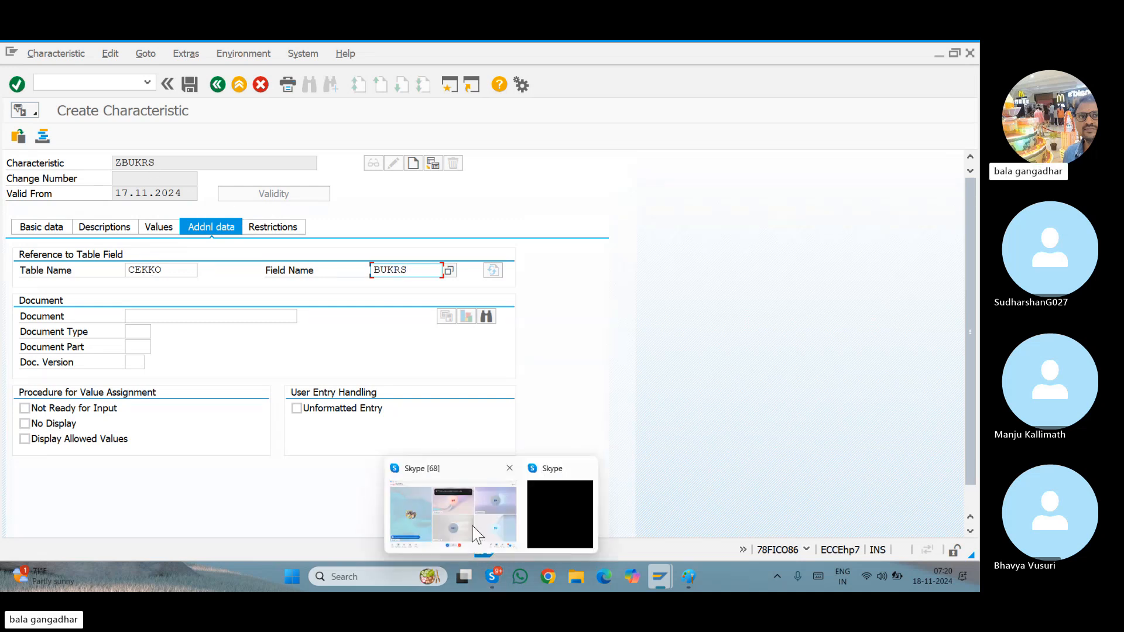
{"action": "left_click", "coordinate": [473, 532]}
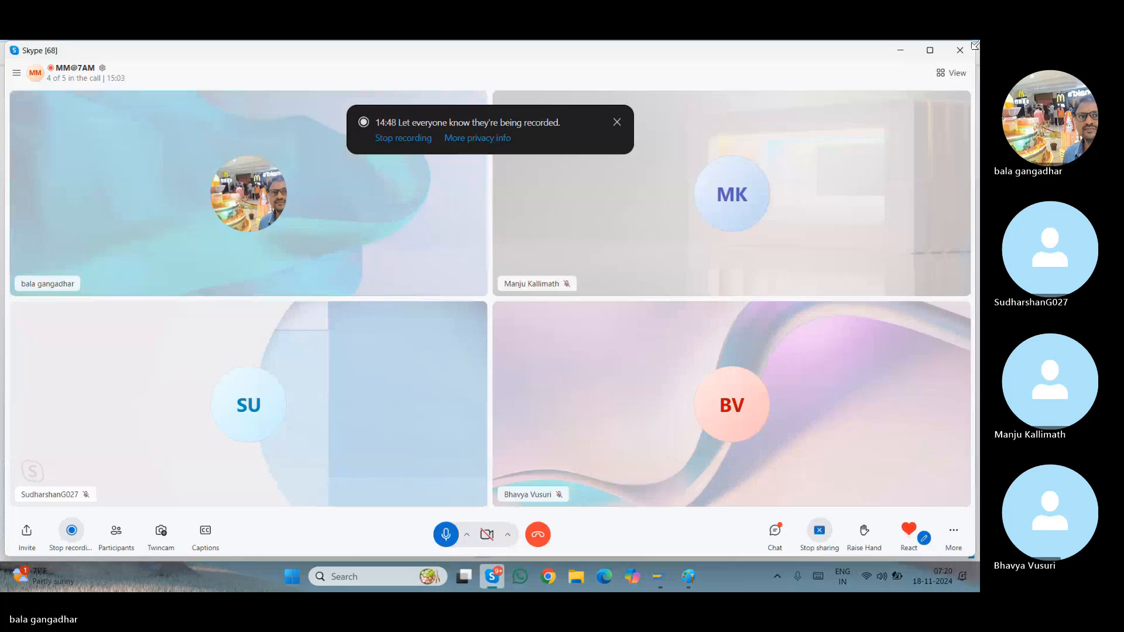
{"action": "double_click", "coordinate": [893, 56]}
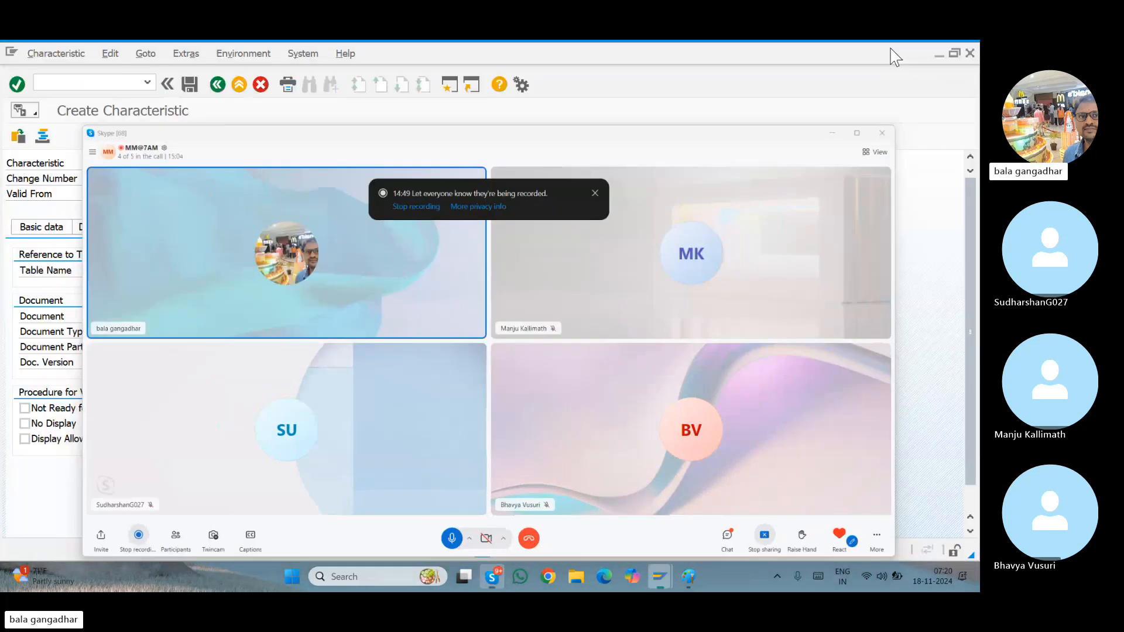
{"action": "left_click", "coordinate": [892, 56]}
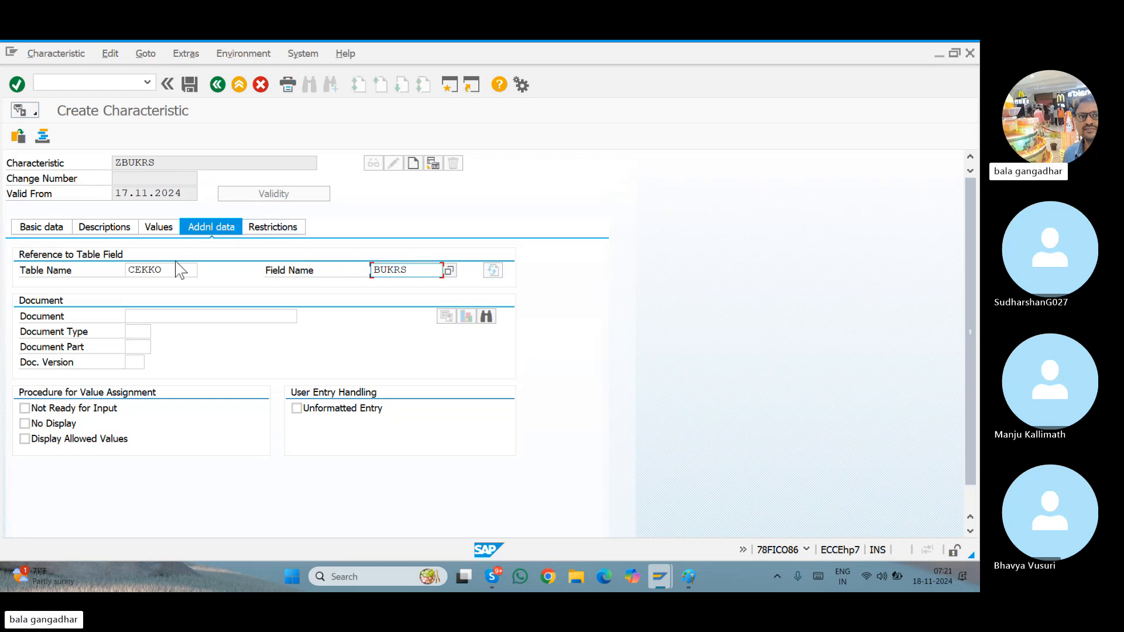
Adopt the dictionary format data for the field reference and compare its length with the company code note in Paint
{"action": "key", "text": "Return"}
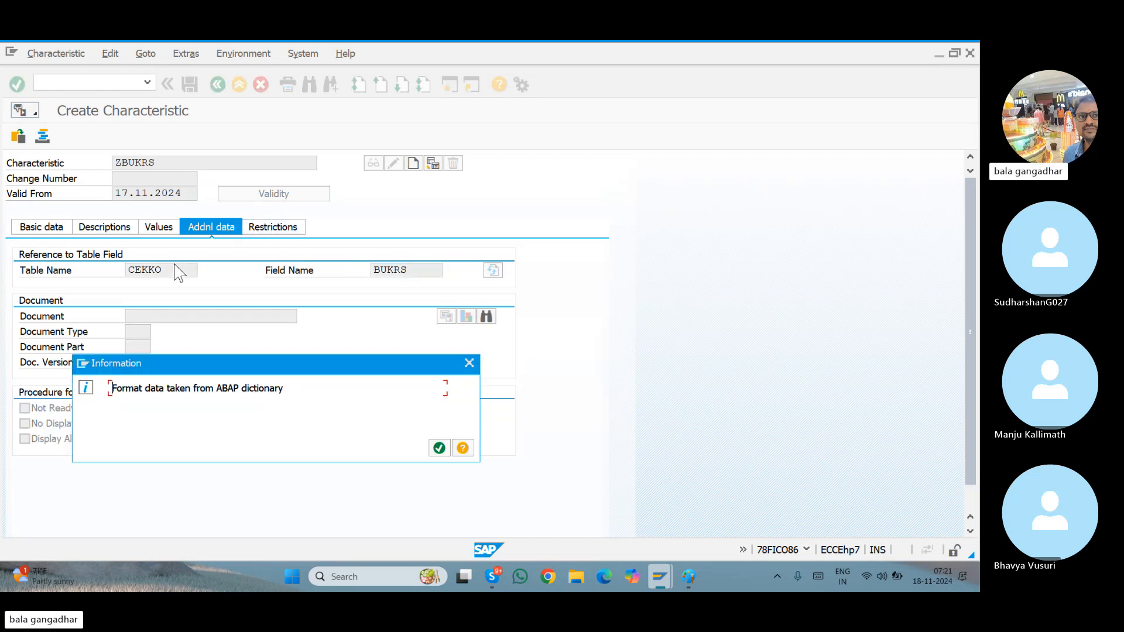
{"action": "key", "text": "Return"}
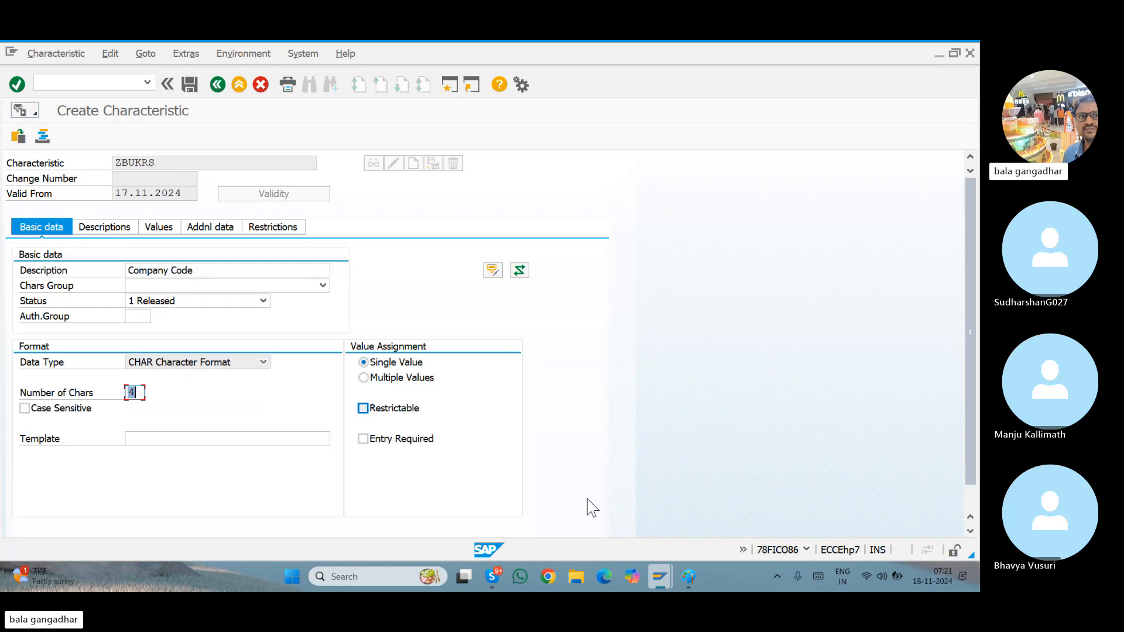
{"action": "left_click", "coordinate": [688, 576]}
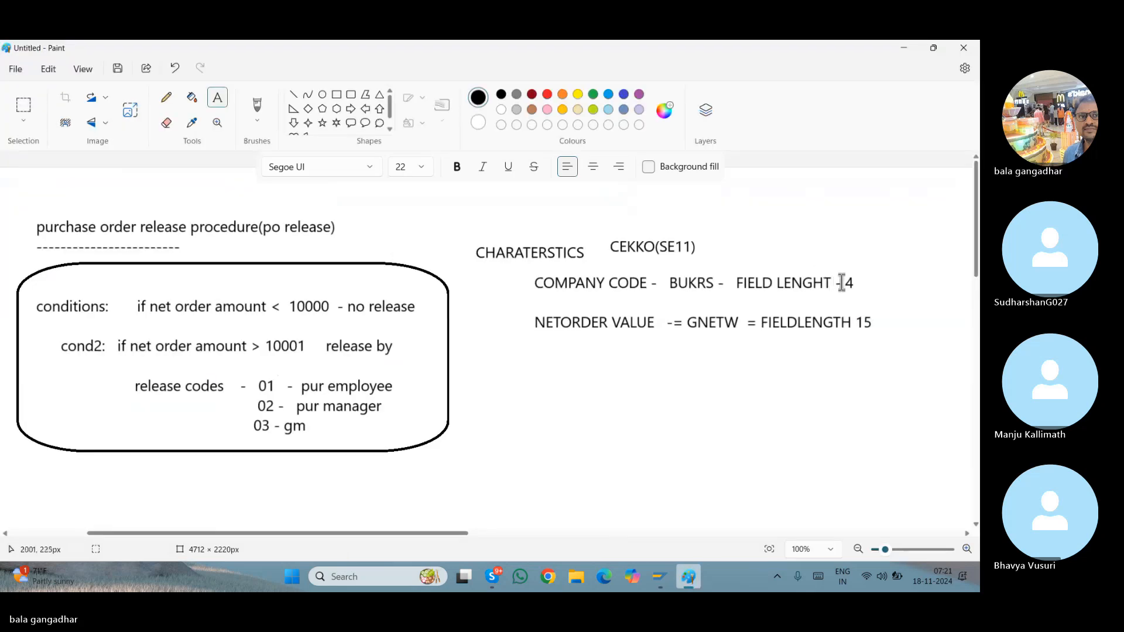
{"action": "left_click", "coordinate": [693, 580]}
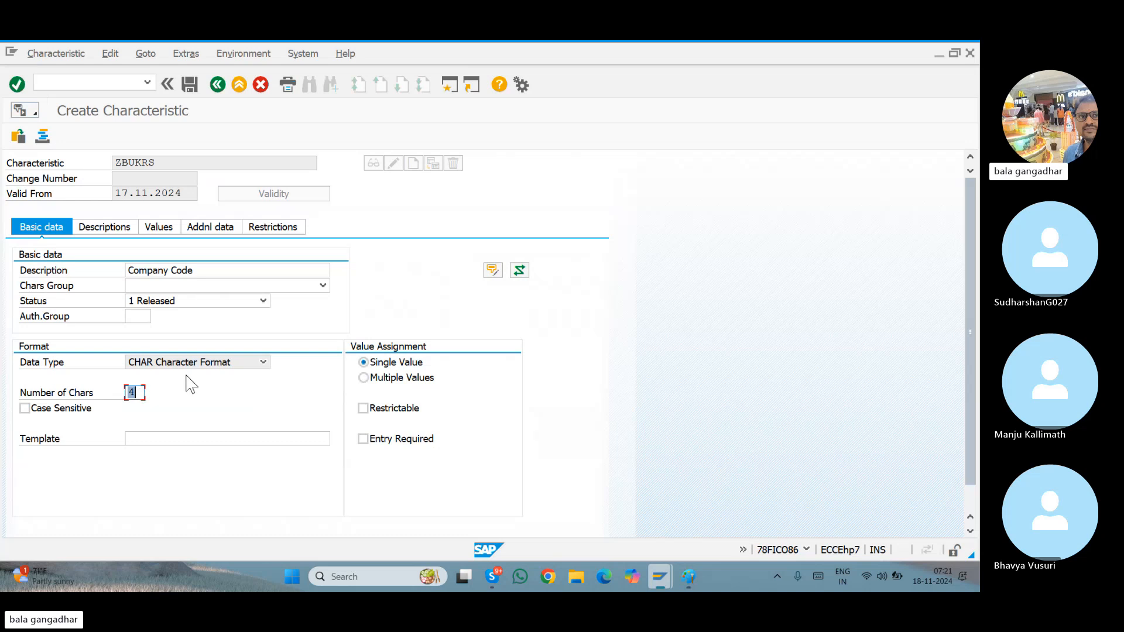
Allow multiple values for ZBUKRS, acknowledge the notice, and go past the descriptions to the allowed values
{"action": "left_click", "coordinate": [363, 378]}
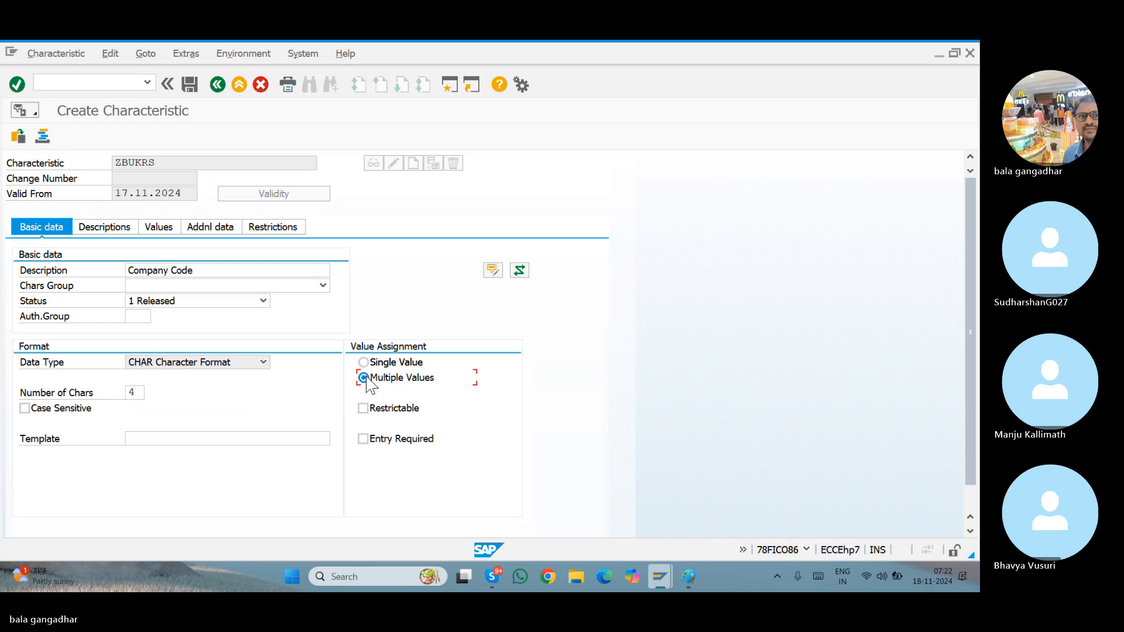
{"action": "left_click", "coordinate": [104, 227]}
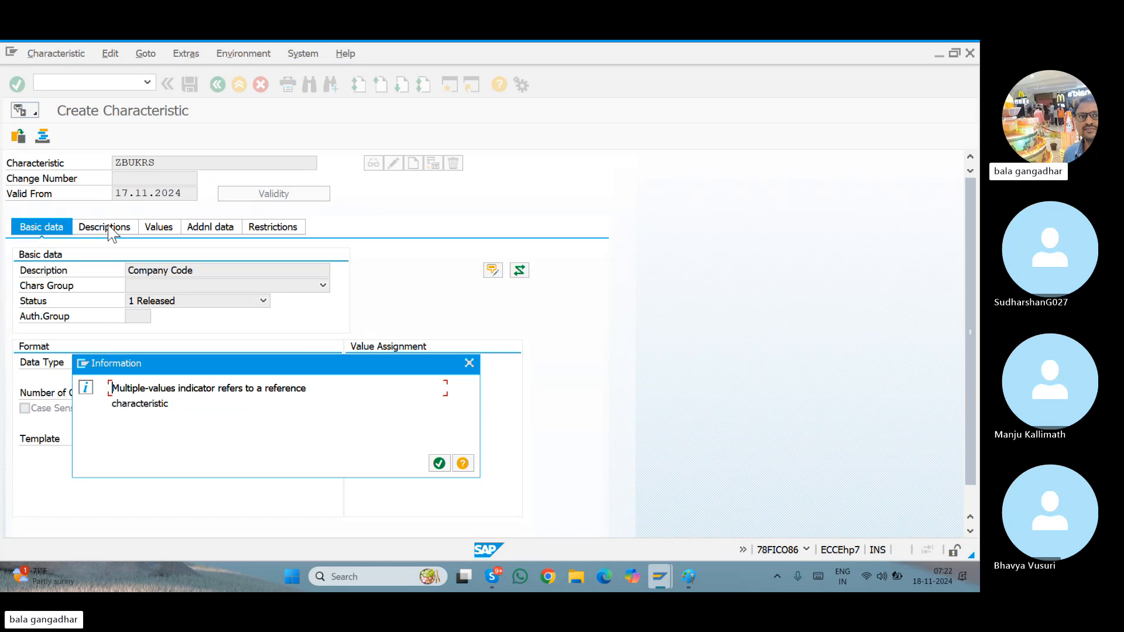
{"action": "key", "text": "Return"}
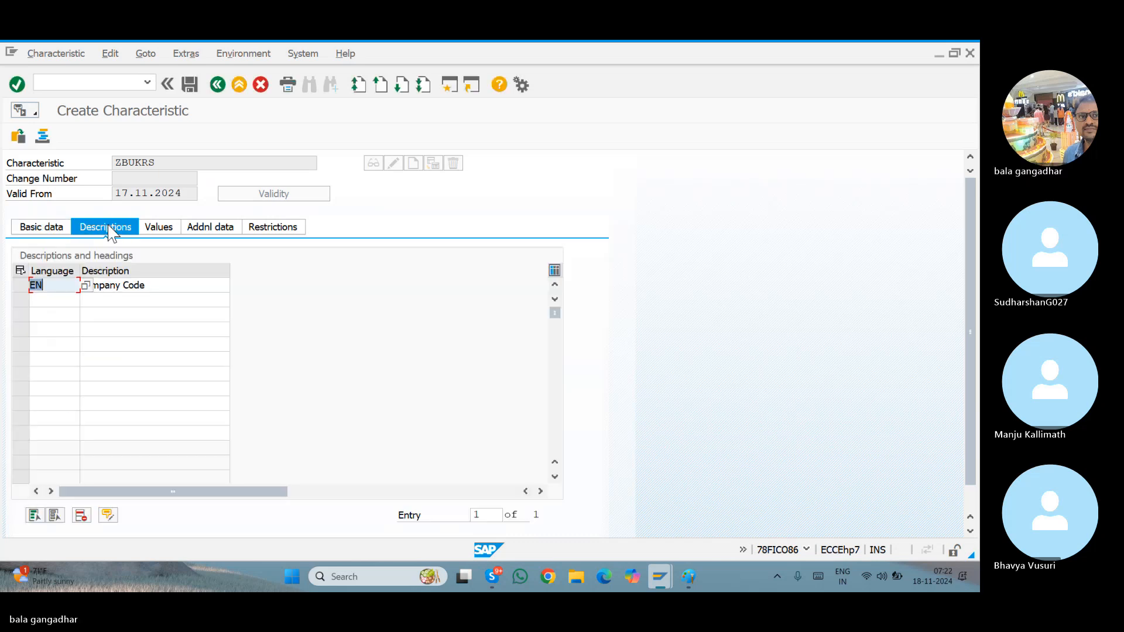
{"action": "left_click", "coordinate": [165, 233]}
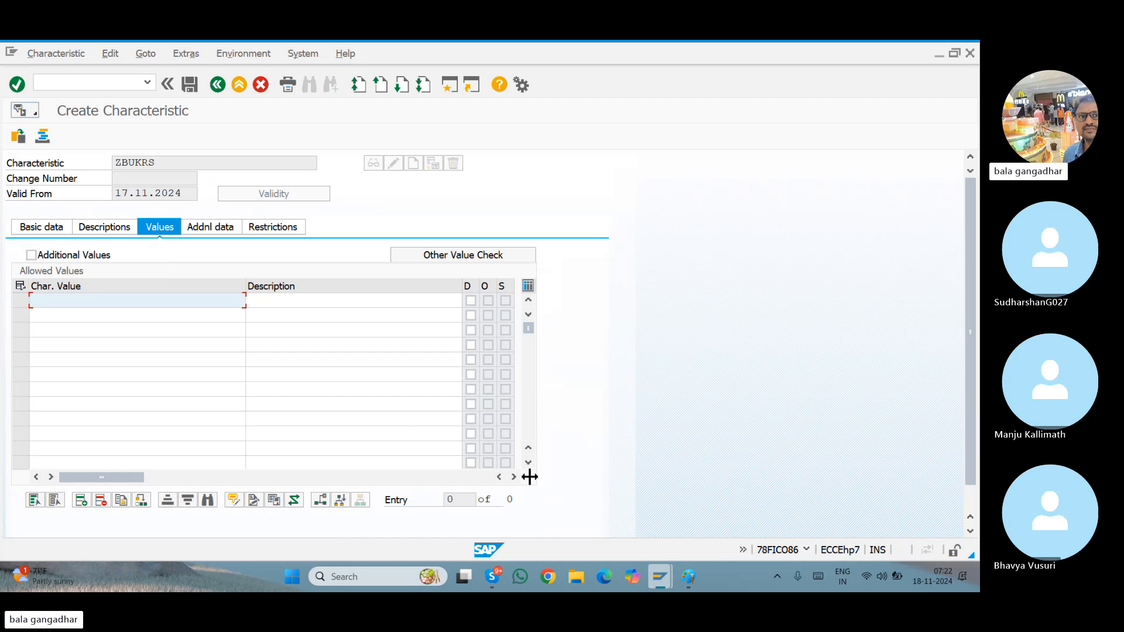
Switch to the open MRF standard purchase order and look up the company code in its header organizational data
{"action": "mouse_move", "coordinate": [661, 568]}
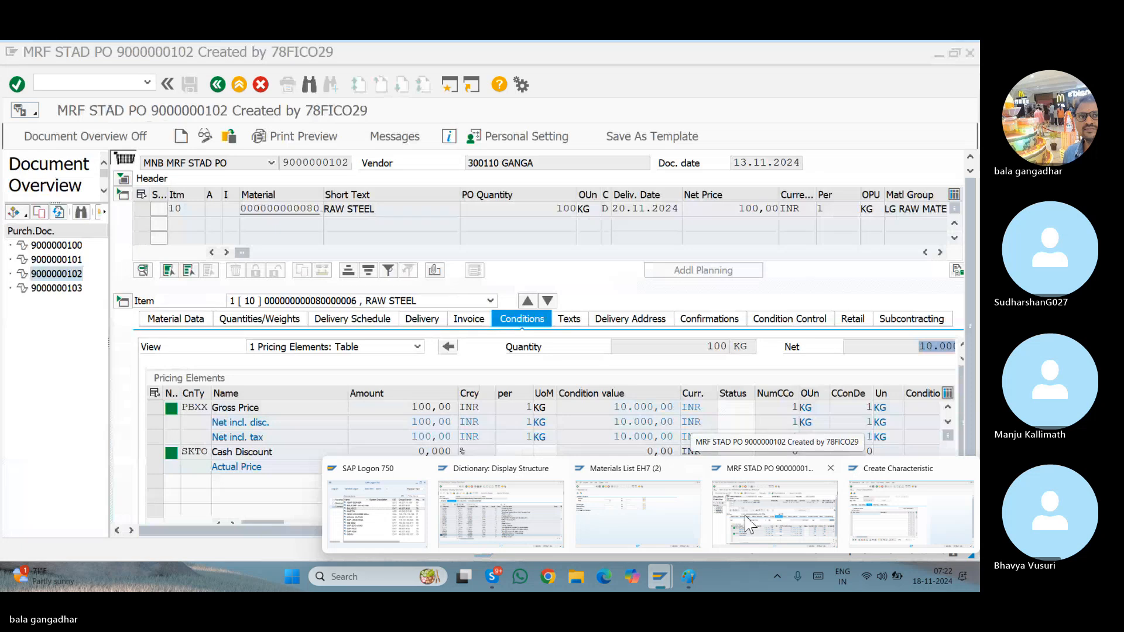
{"action": "left_click", "coordinate": [747, 523]}
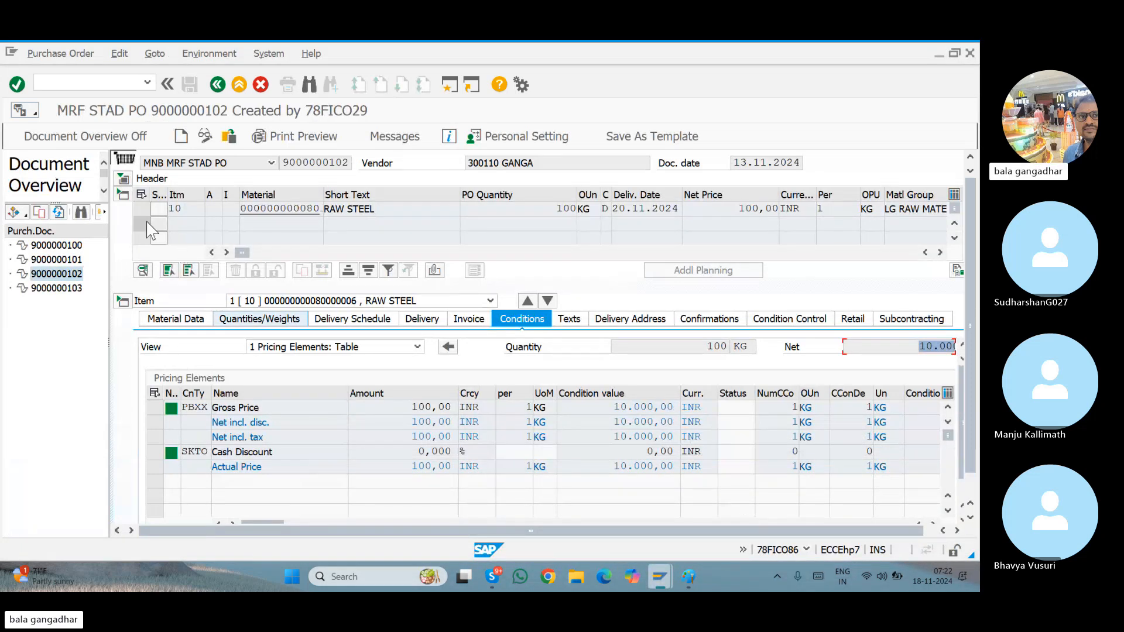
{"action": "left_click", "coordinate": [123, 179]}
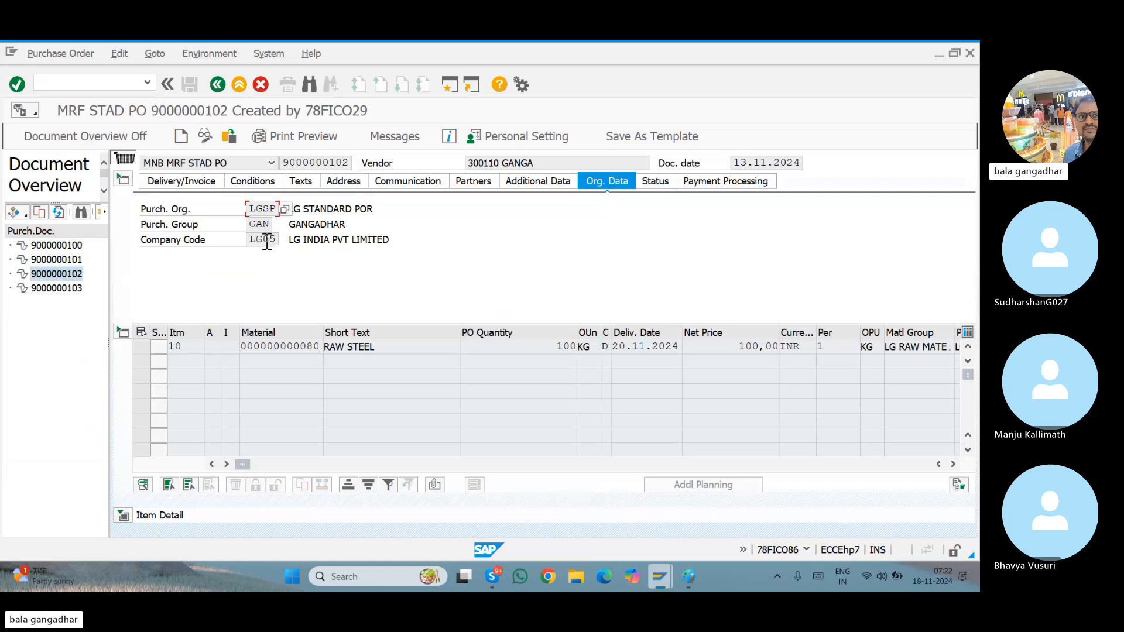
{"action": "left_click", "coordinate": [266, 240]}
Return to the characteristic and add the allowed value LG05 with the description "LG05 COMPANY CODE"
{"action": "key", "text": "alt+Tab"}
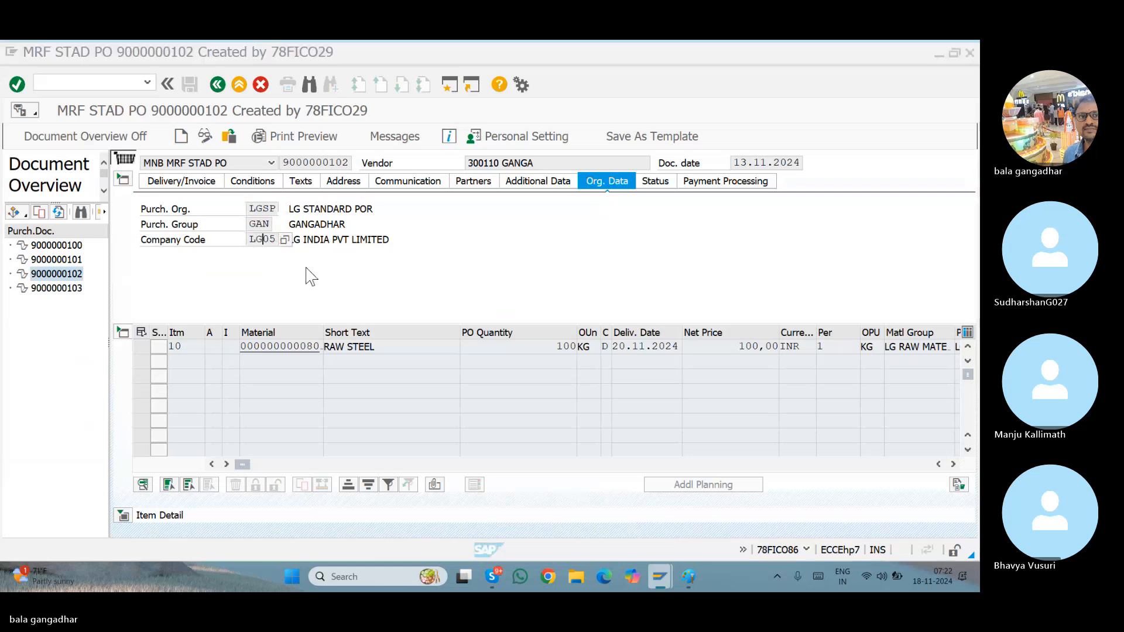
{"action": "type", "text": "LH0"}
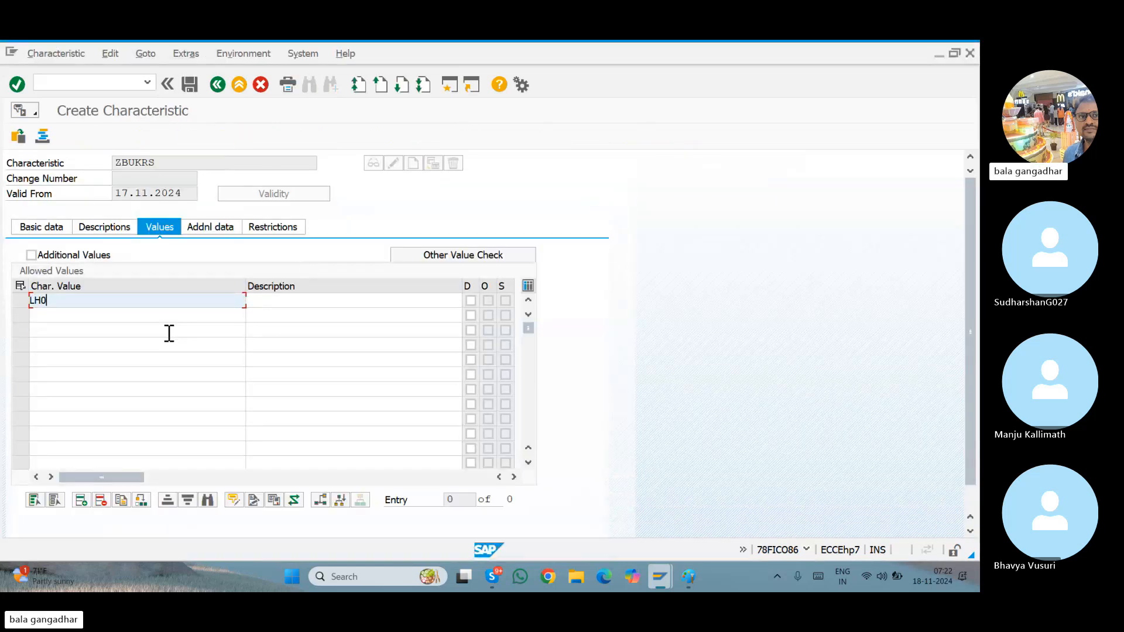
{"action": "key", "text": "BackSpace"}
{"action": "key", "text": "BackSpace"}
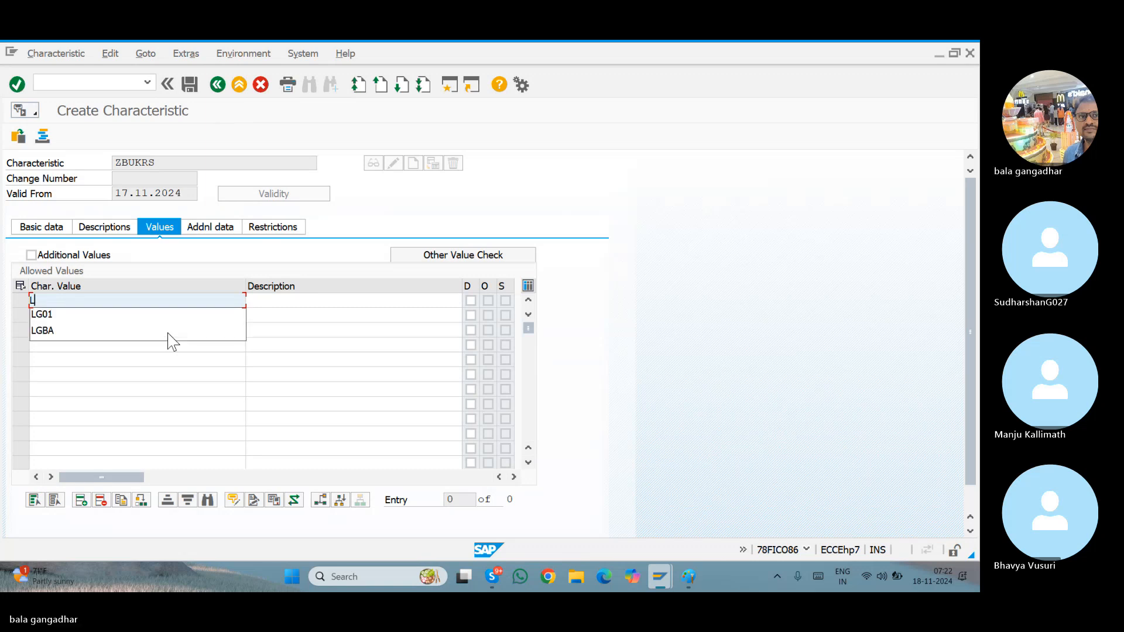
{"action": "type", "text": "G05"}
{"action": "key", "text": "Tab"}
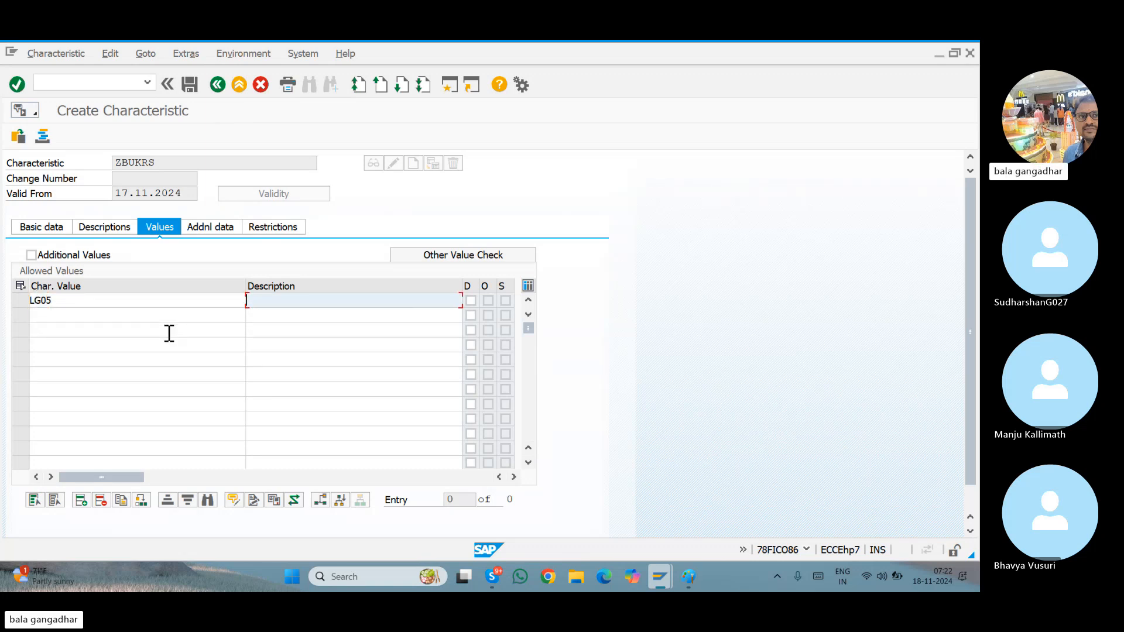
{"action": "type", "text": "LG05"}
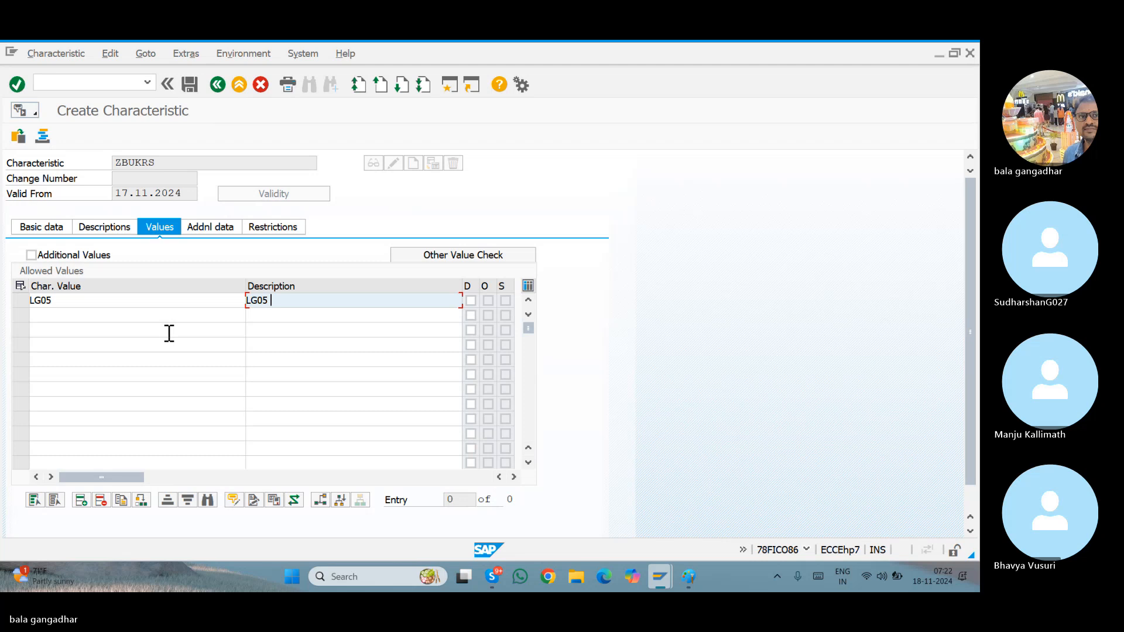
{"action": "type", "text": " COMPANY CODE"}
{"action": "key", "text": "Return"}
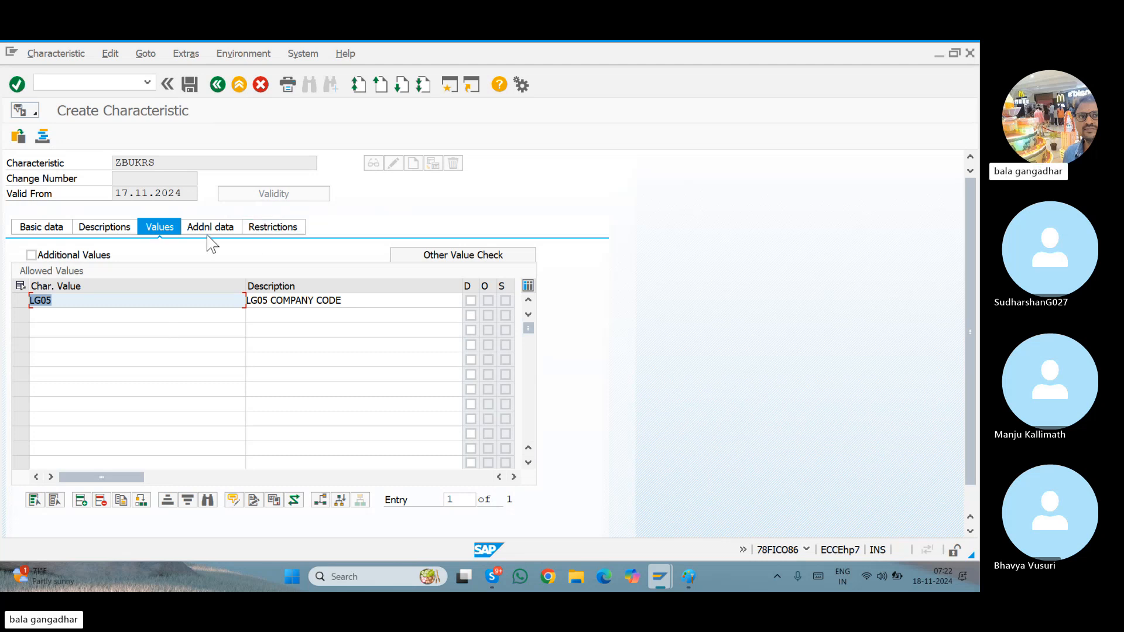
Restrict the characteristic ZBUKRS to class type 032, Release strategy
{"action": "left_click", "coordinate": [233, 231]}
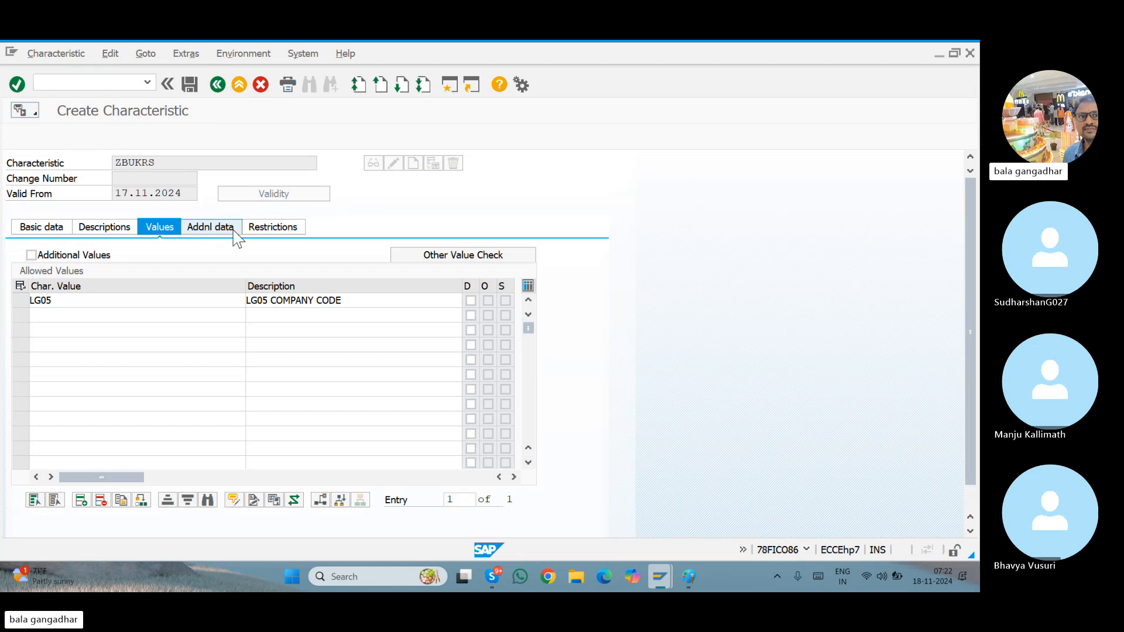
{"action": "left_click", "coordinate": [280, 229]}
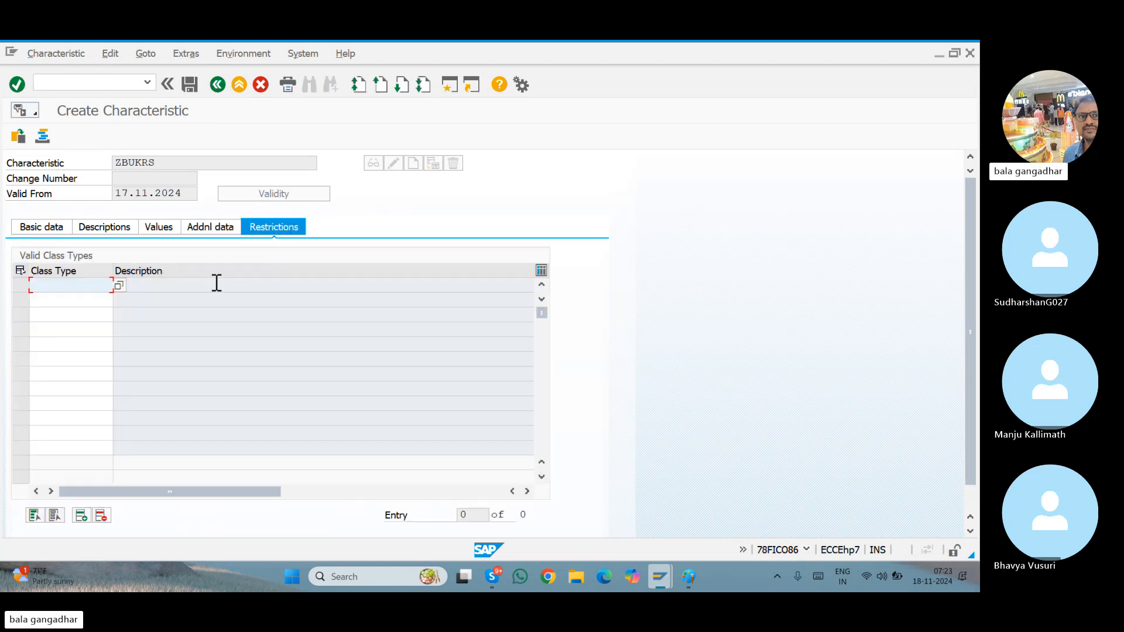
{"action": "type", "text": "032"}
{"action": "key", "text": "Return"}
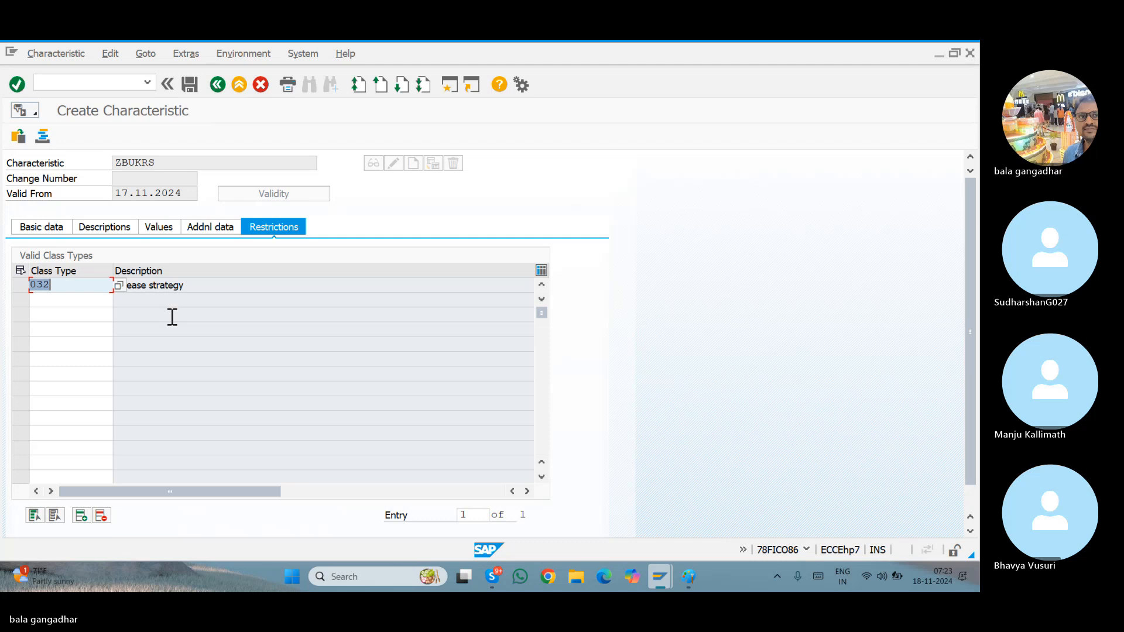
{"action": "left_click", "coordinate": [203, 290]}
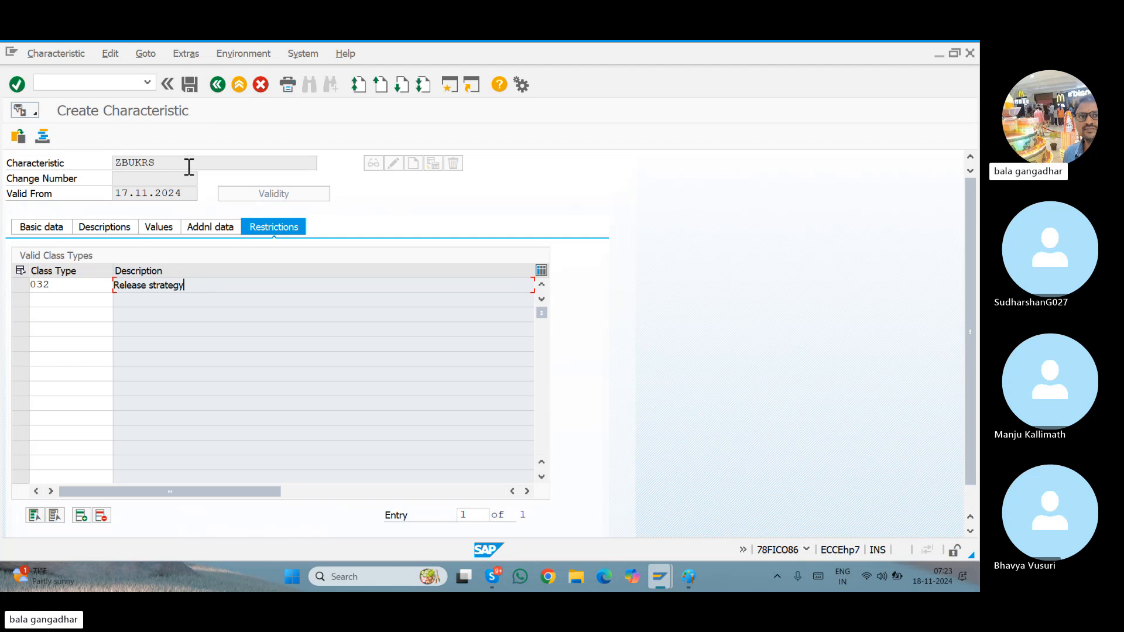
Show the transaction code in the status bar and review the characteristic's additional data and basic data
{"action": "left_click", "coordinate": [806, 550]}
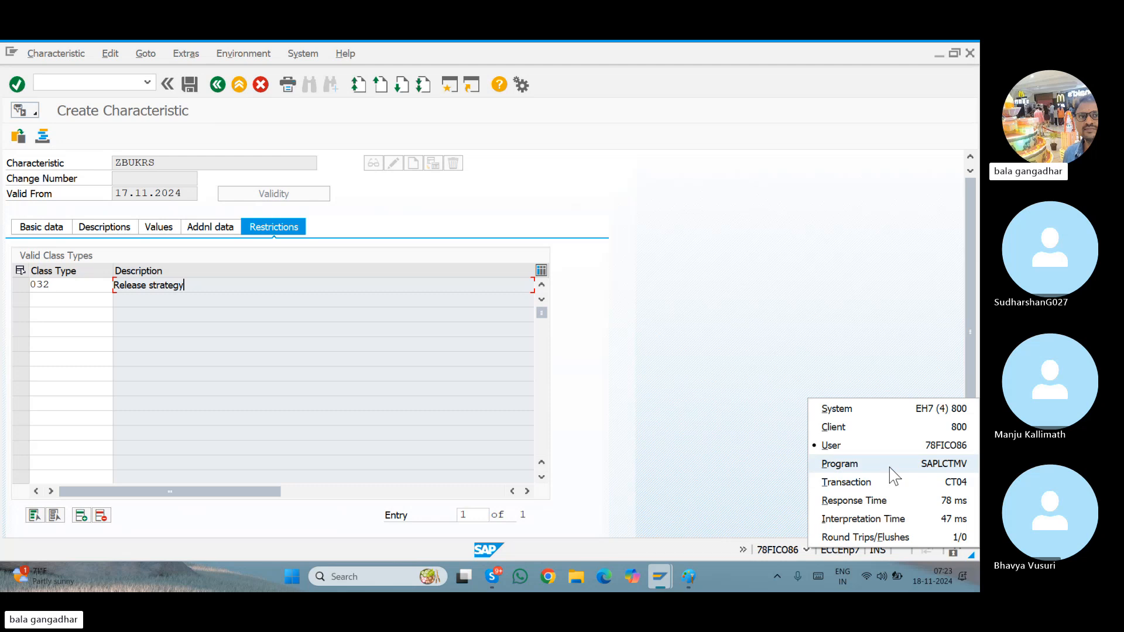
{"action": "left_click", "coordinate": [871, 482]}
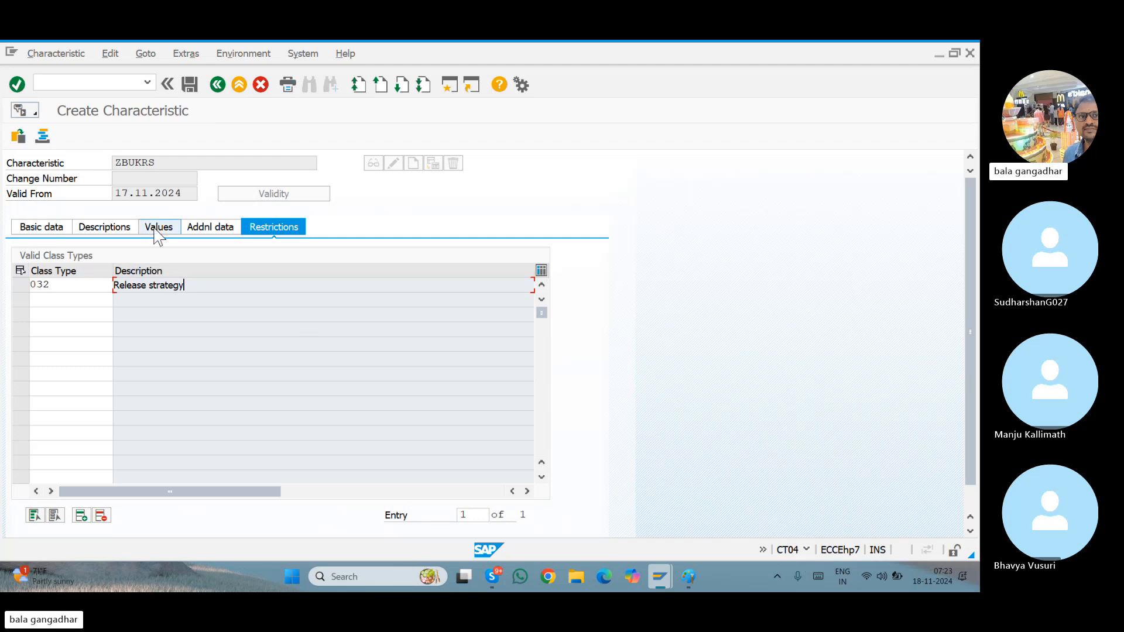
{"action": "left_click", "coordinate": [197, 228]}
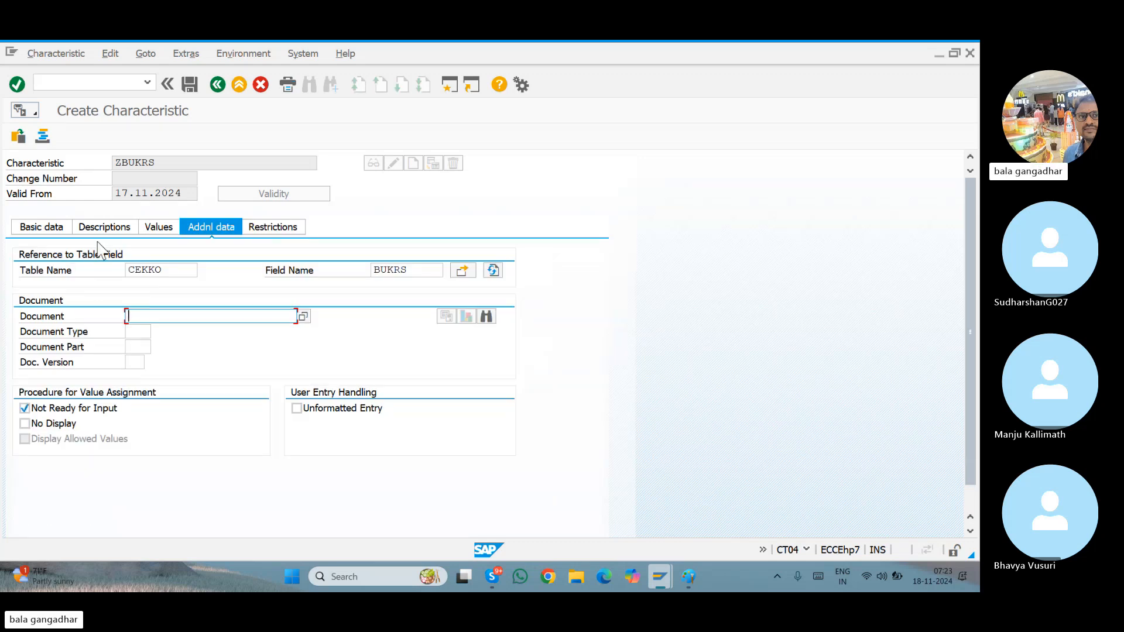
{"action": "left_click", "coordinate": [41, 227]}
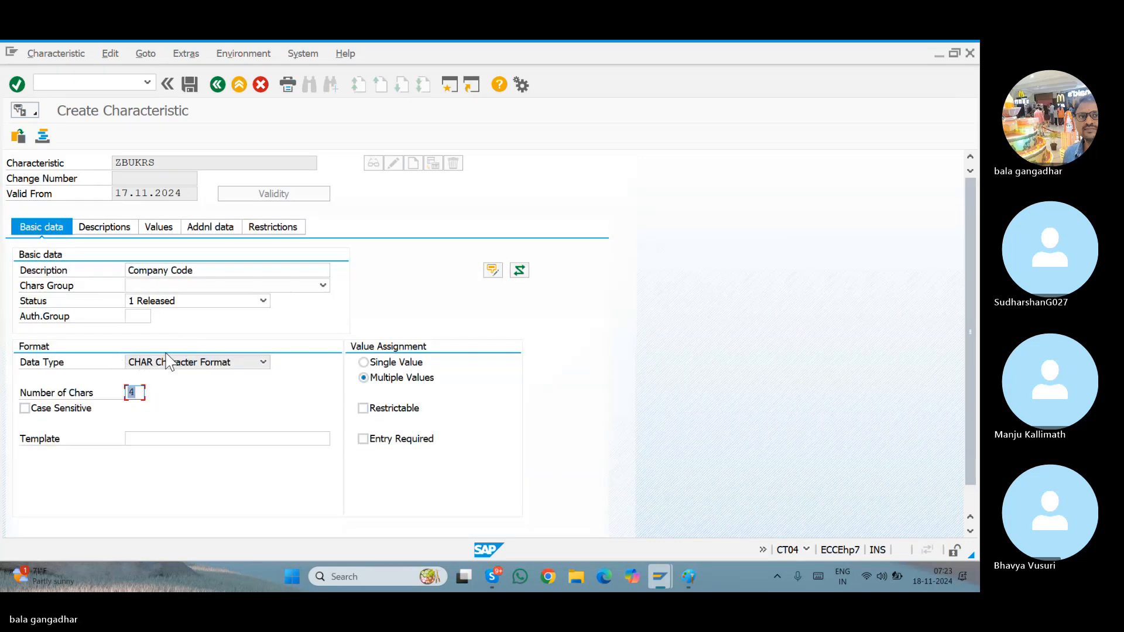
Check the class type restriction of characteristic ZBUKRS and save the characteristic
{"action": "left_click", "coordinate": [262, 232]}
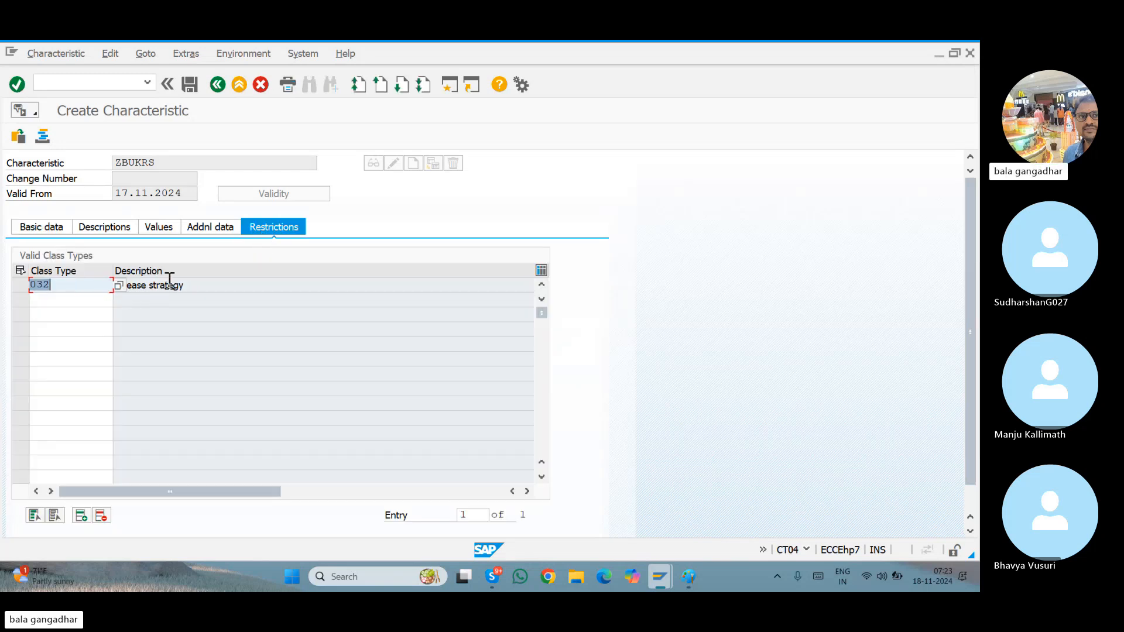
{"action": "left_click", "coordinate": [170, 283]}
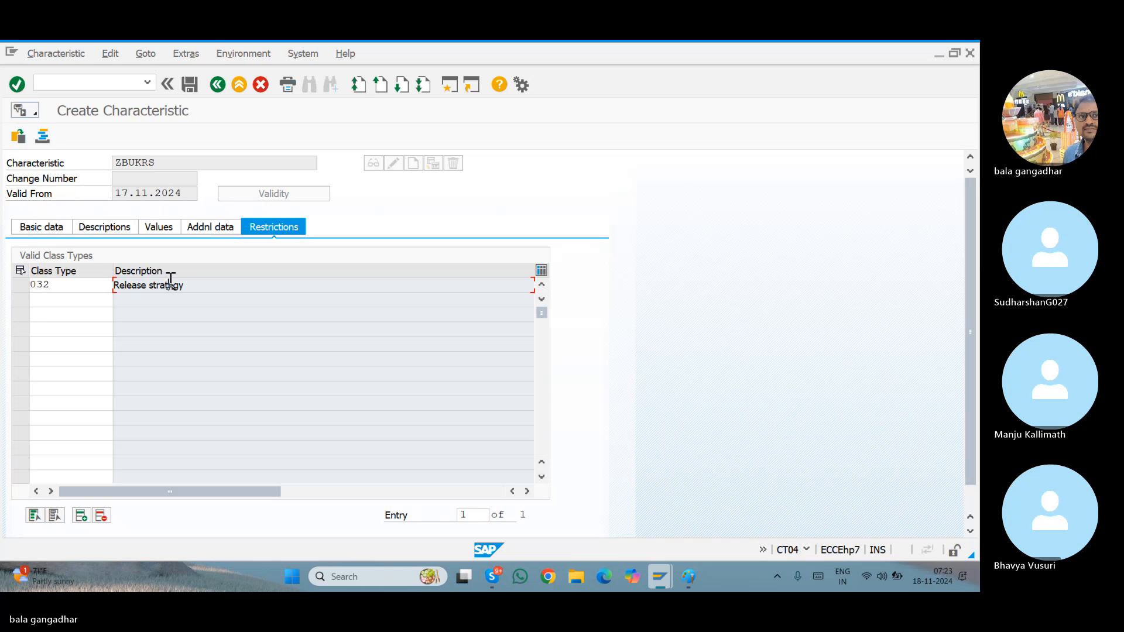
{"action": "left_click", "coordinate": [192, 87]}
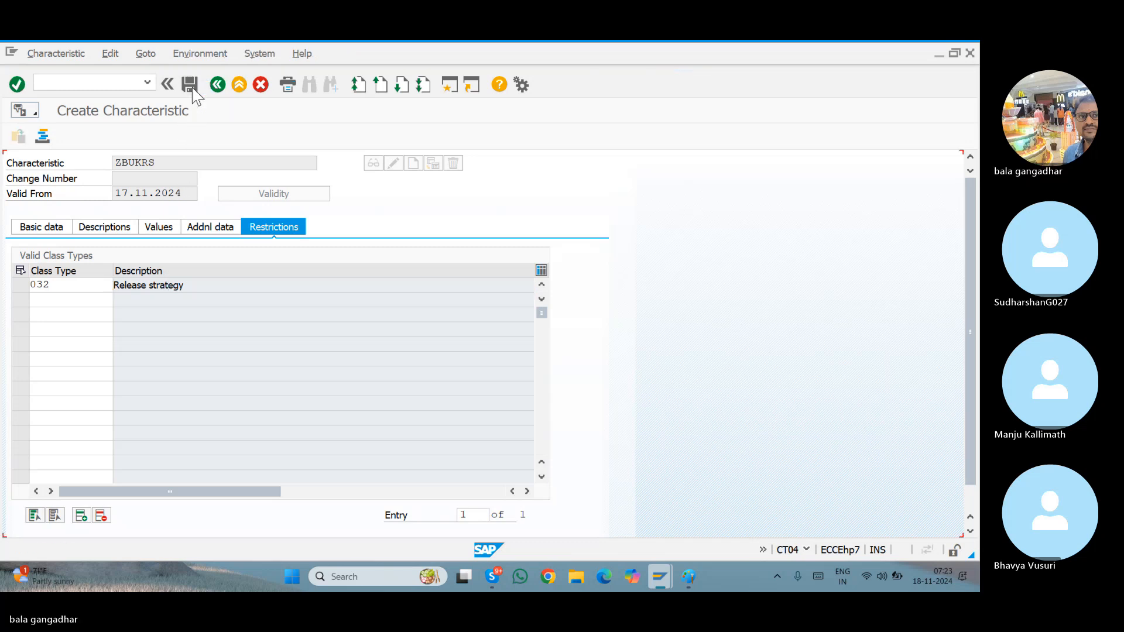
Check the net order value field in the Paint notes, and start creating the characteristic ZGNETW in SAP
{"action": "left_click", "coordinate": [687, 573]}
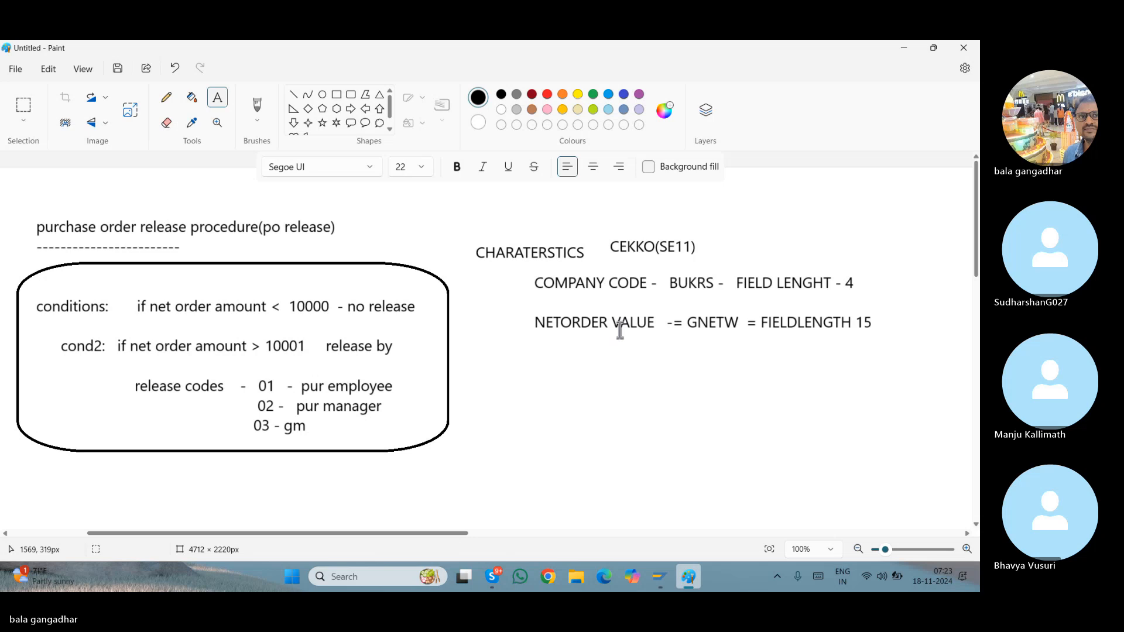
{"action": "left_click", "coordinate": [691, 577]}
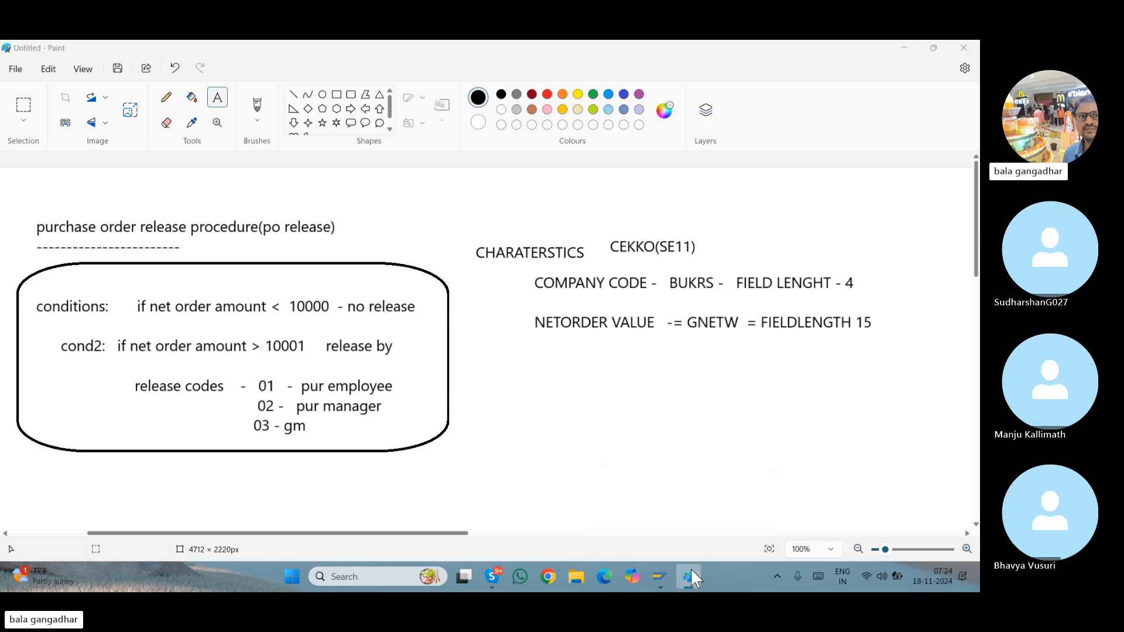
{"action": "type", "text": "Z"}
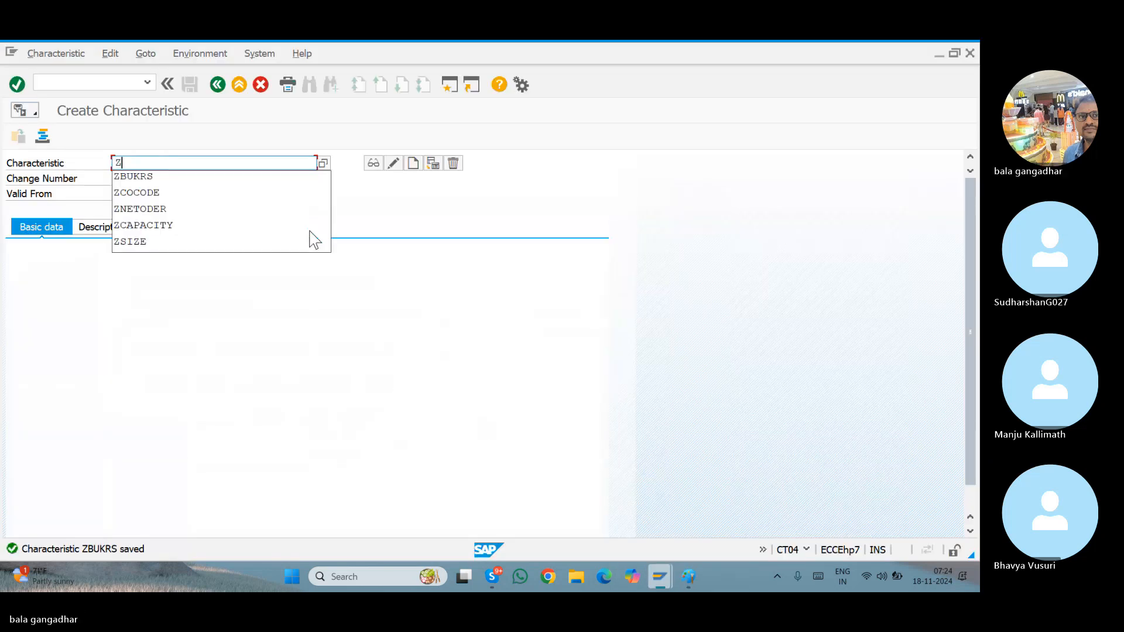
{"action": "type", "text": "GNETW"}
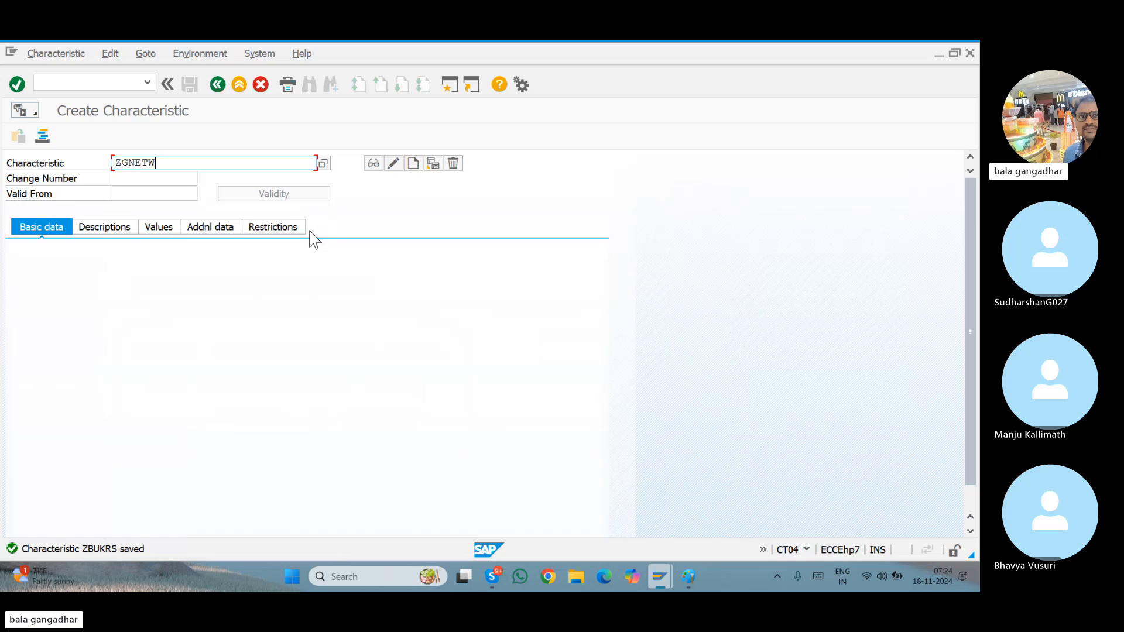
{"action": "key", "text": "Return"}
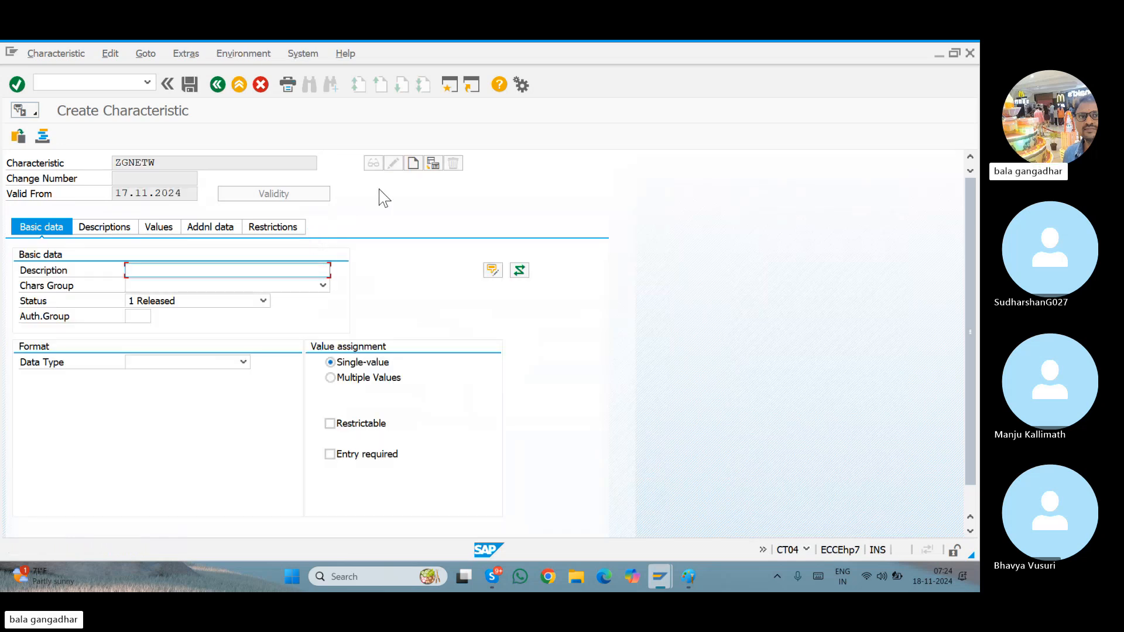
Reference the characteristic to table CEKKO and field GNETW, accepting the format data from the ABAP dictionary
{"action": "left_click", "coordinate": [221, 231]}
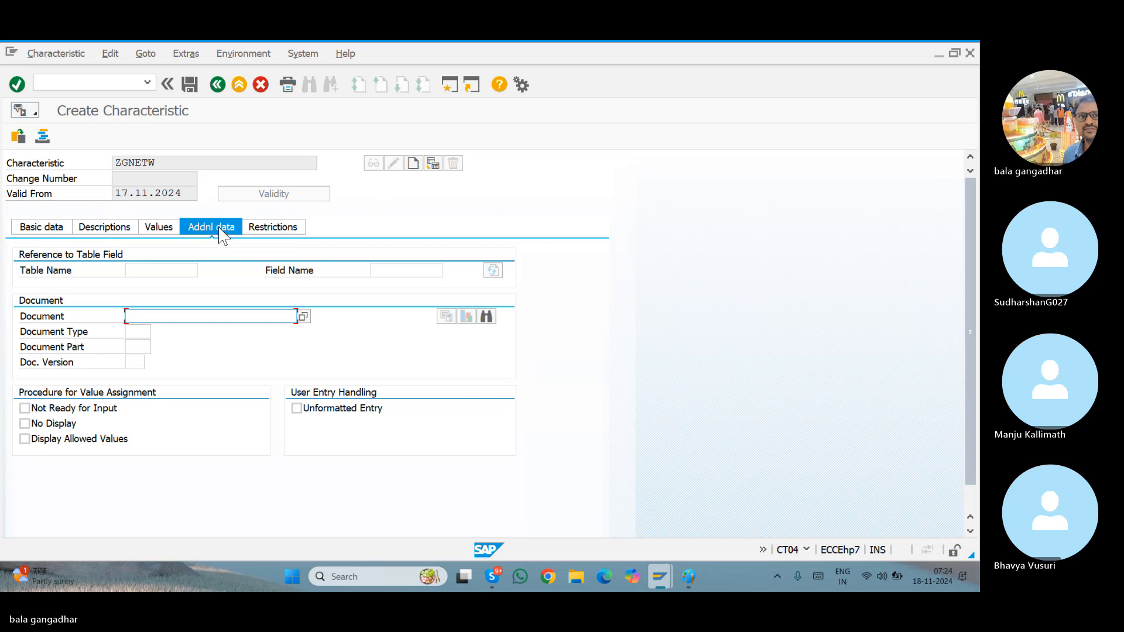
{"action": "left_click", "coordinate": [153, 270]}
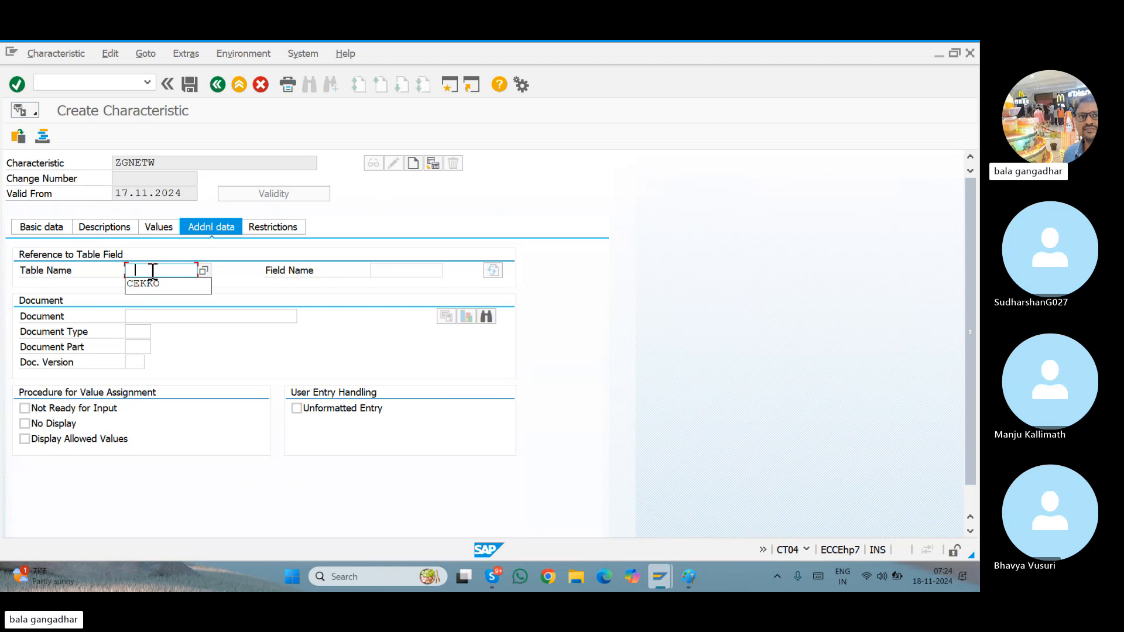
{"action": "left_click", "coordinate": [167, 286]}
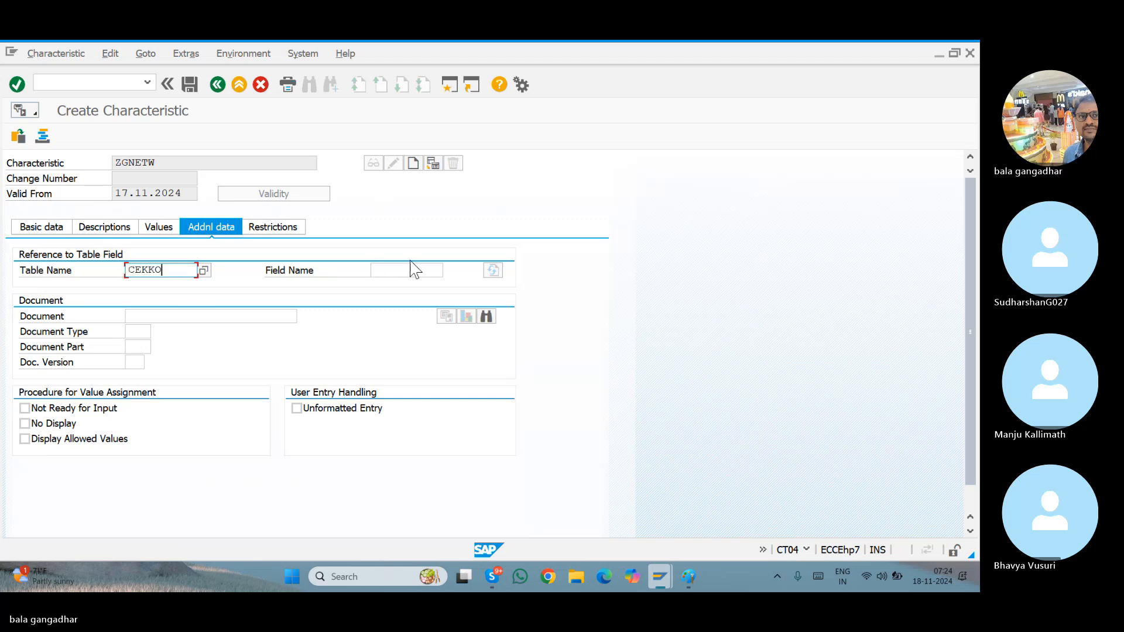
{"action": "left_click", "coordinate": [391, 269]}
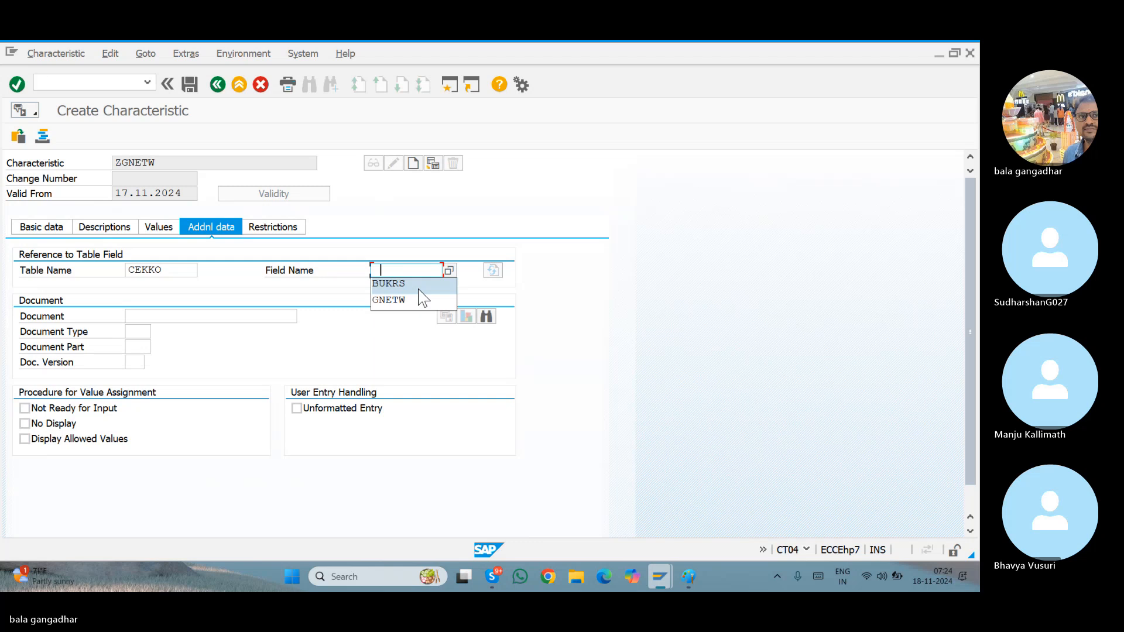
{"action": "left_click", "coordinate": [402, 302]}
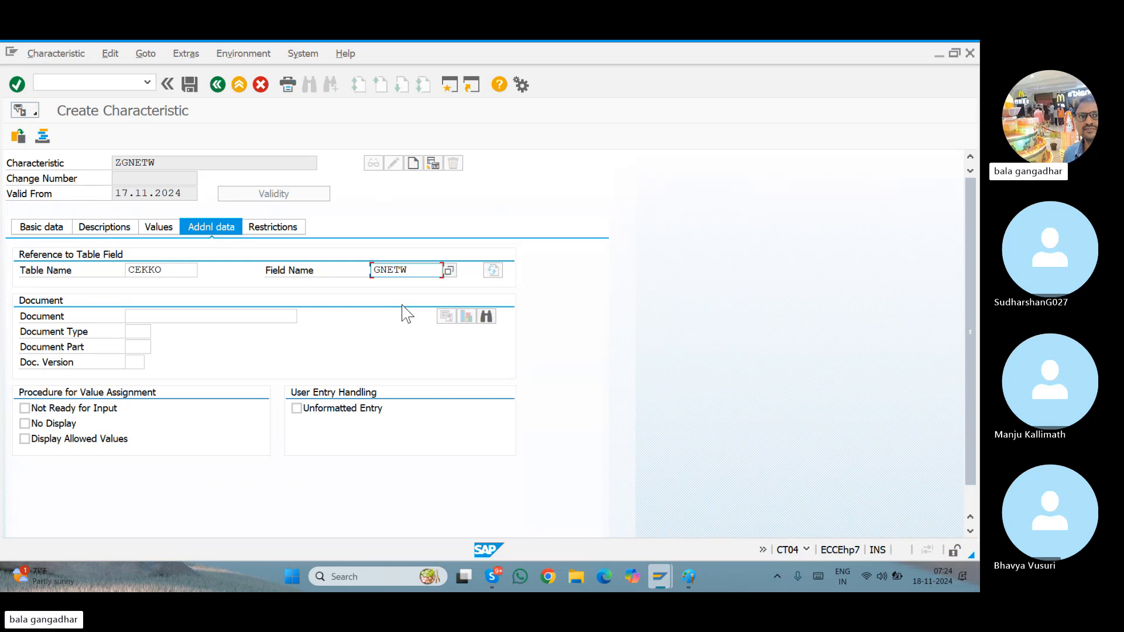
{"action": "key", "text": "Return"}
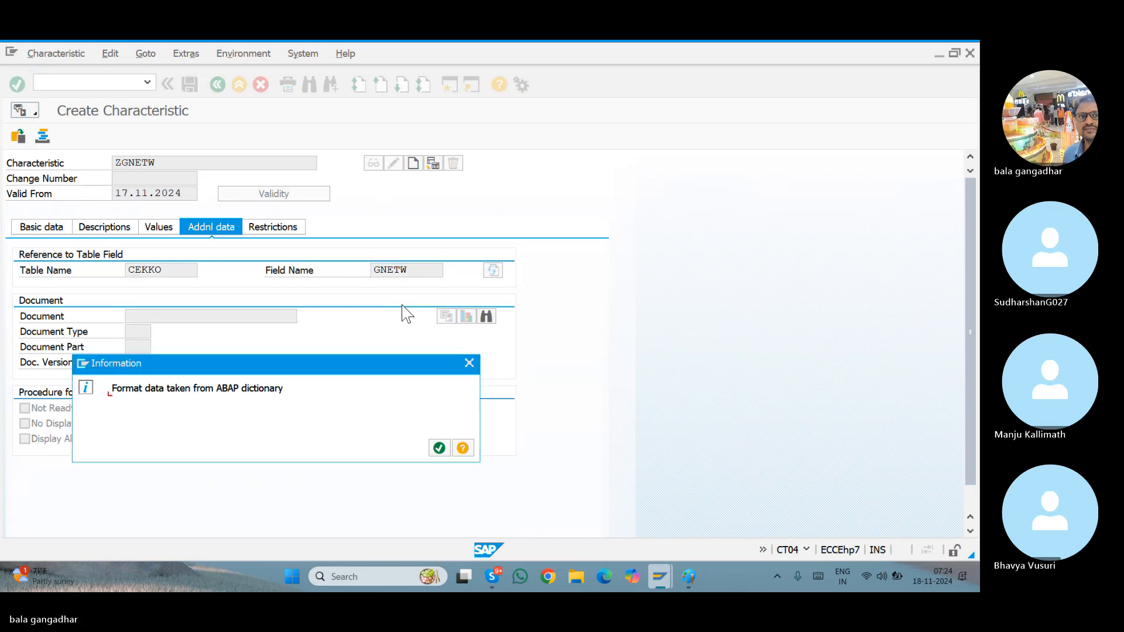
{"action": "key", "text": "Return"}
{"action": "key", "text": "Return"}
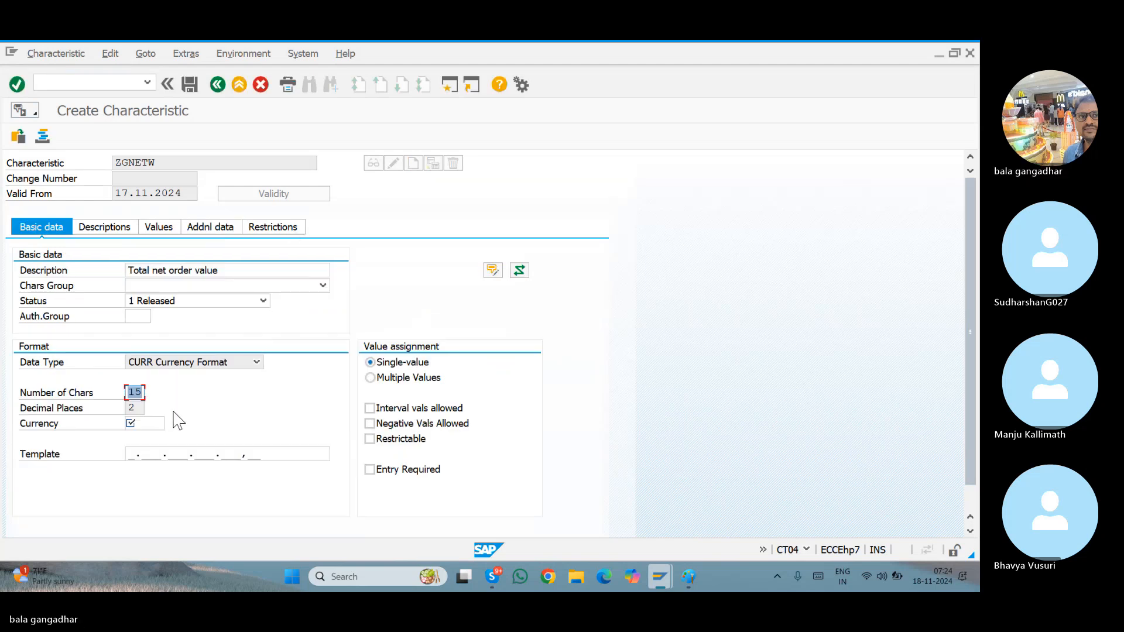
Set the characteristic's currency to INR and allow multiple values and interval values
{"action": "left_click", "coordinate": [153, 422]}
{"action": "type", "text": "INR"}
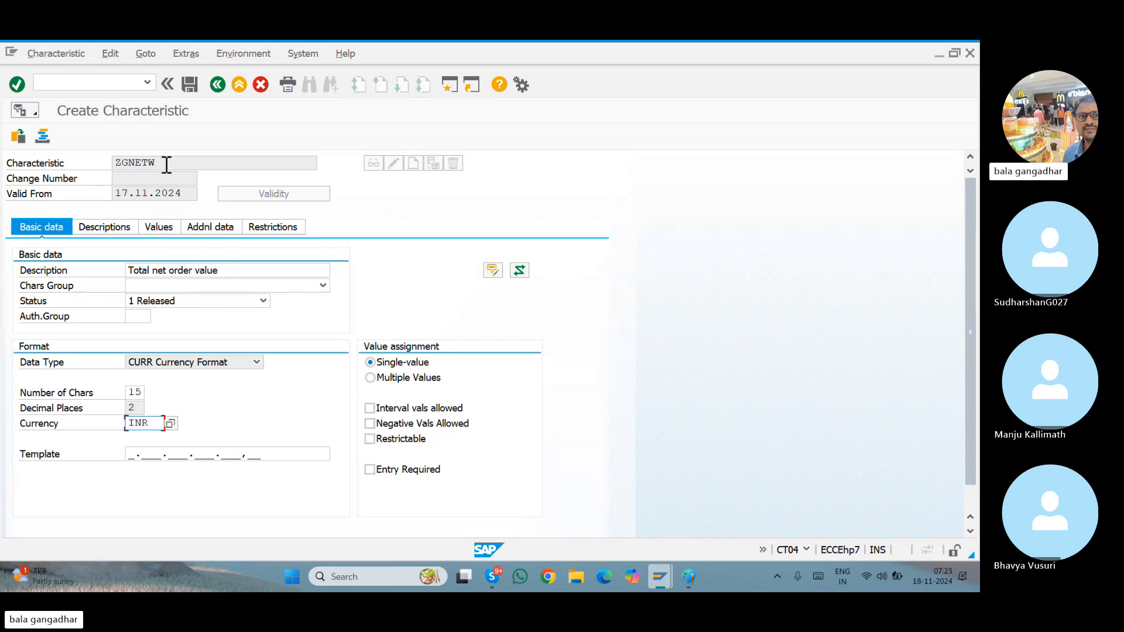
{"action": "left_click", "coordinate": [116, 423]}
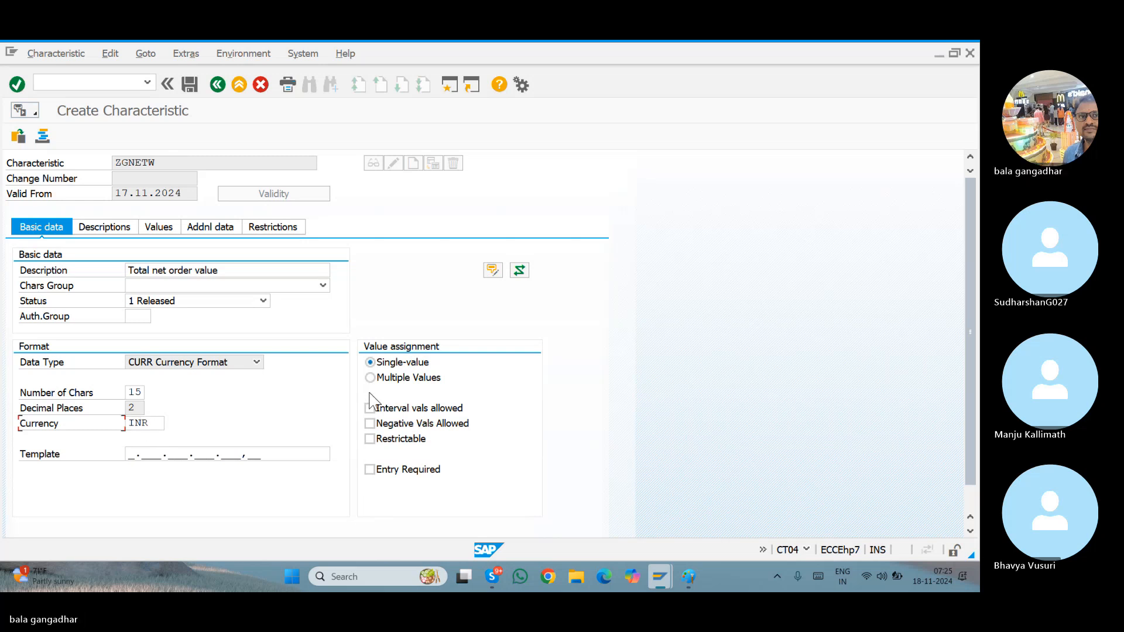
{"action": "left_click", "coordinate": [380, 378]}
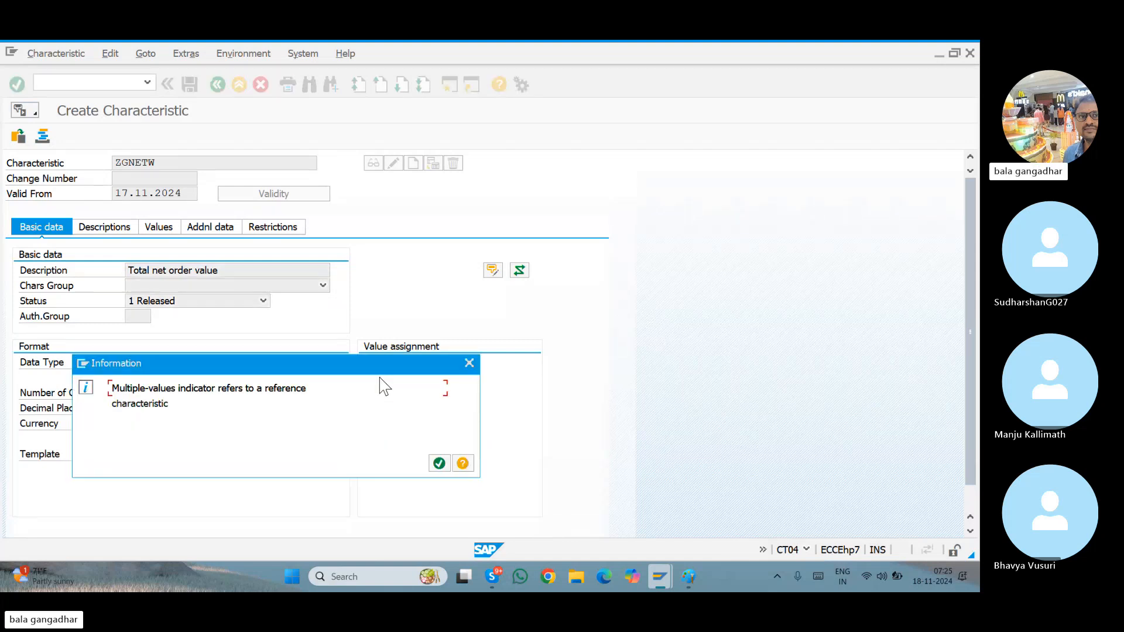
{"action": "key", "text": "Return"}
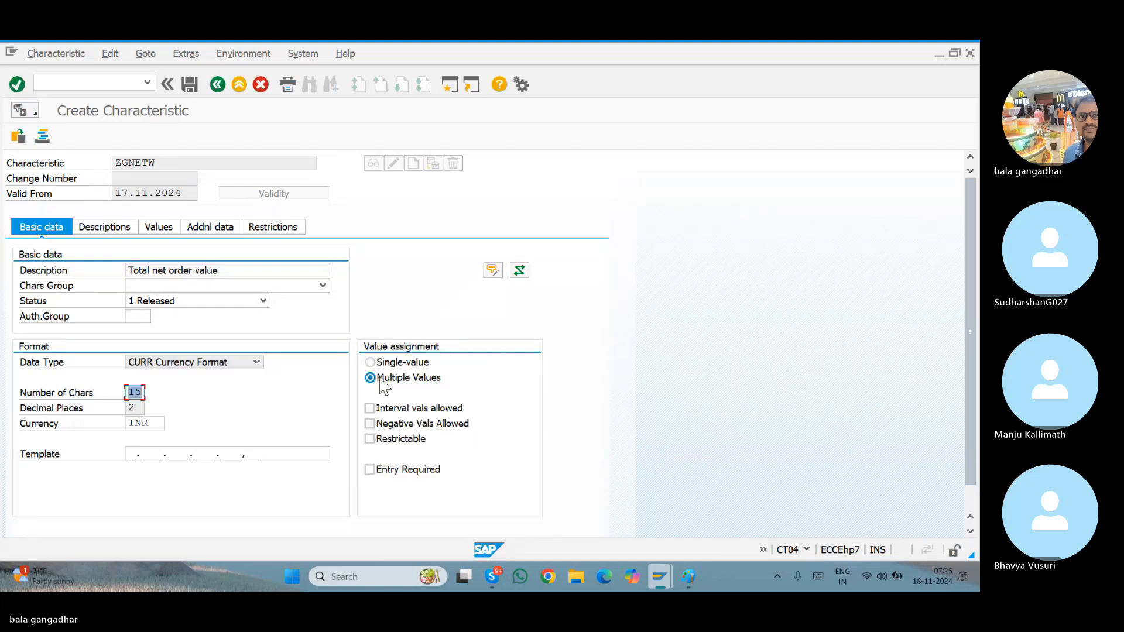
{"action": "left_click", "coordinate": [373, 408]}
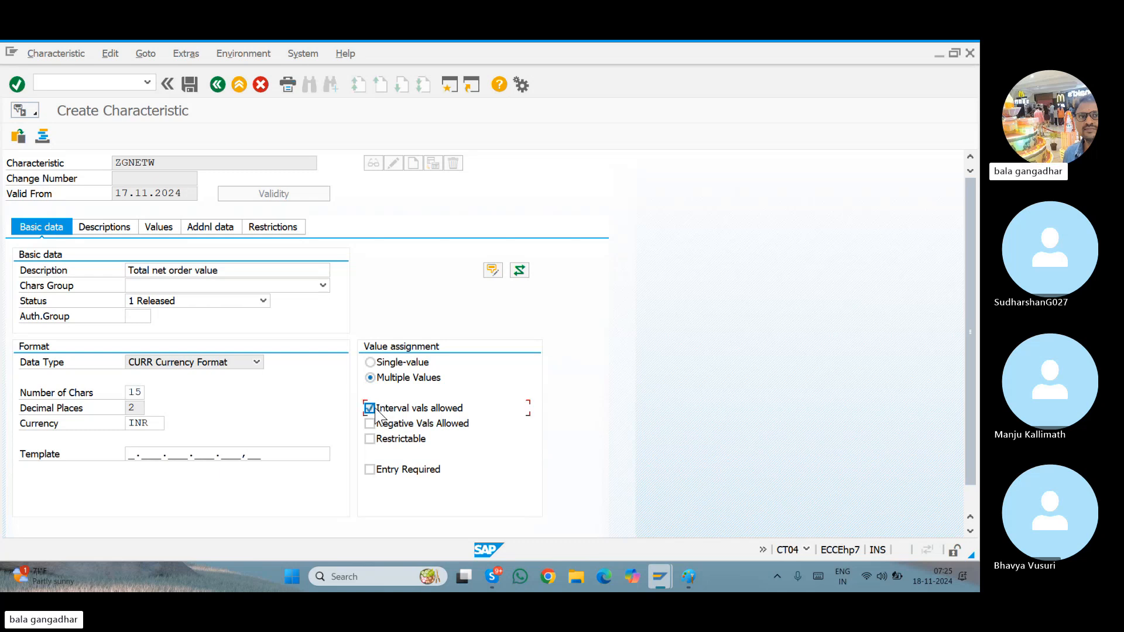
{"action": "key", "text": "Return"}
Switch to Paint and add the interval example "(1000 , 100000)" below the net order value note
{"action": "left_click", "coordinate": [686, 580]}
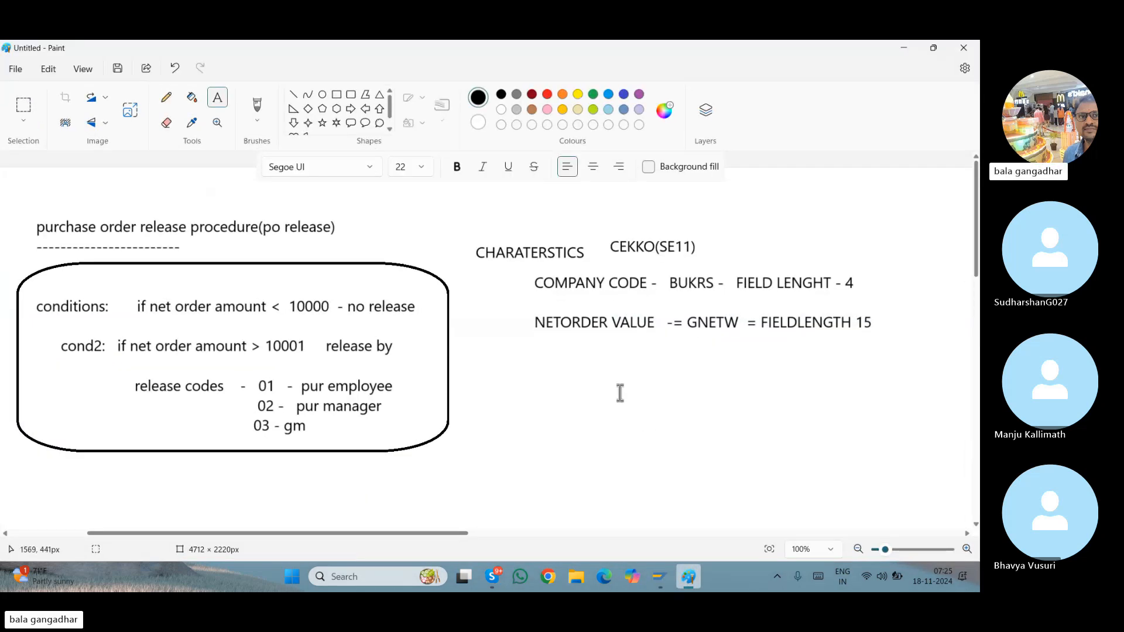
{"action": "left_click", "coordinate": [618, 392]}
{"action": "type", "text": "(1000"}
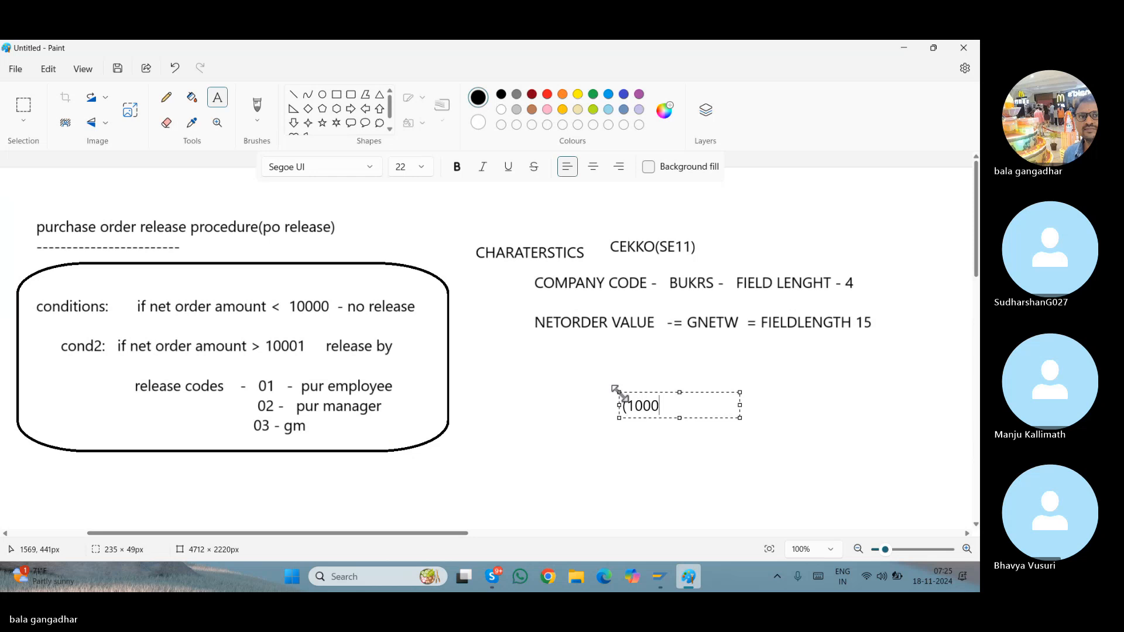
{"action": "type", "text": "   2"}
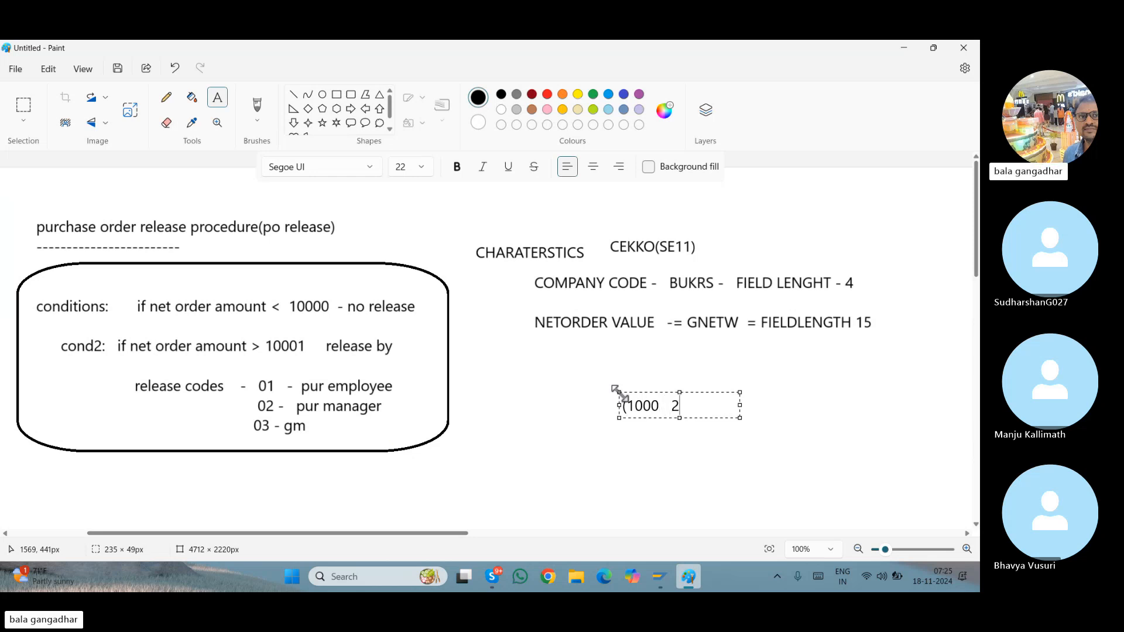
{"action": "type", "text": "00"}
{"action": "key", "text": "BackSpace"}
{"action": "key", "text": "BackSpace"}
{"action": "key", "text": "BackSpace"}
{"action": "type", "text": "1000"}
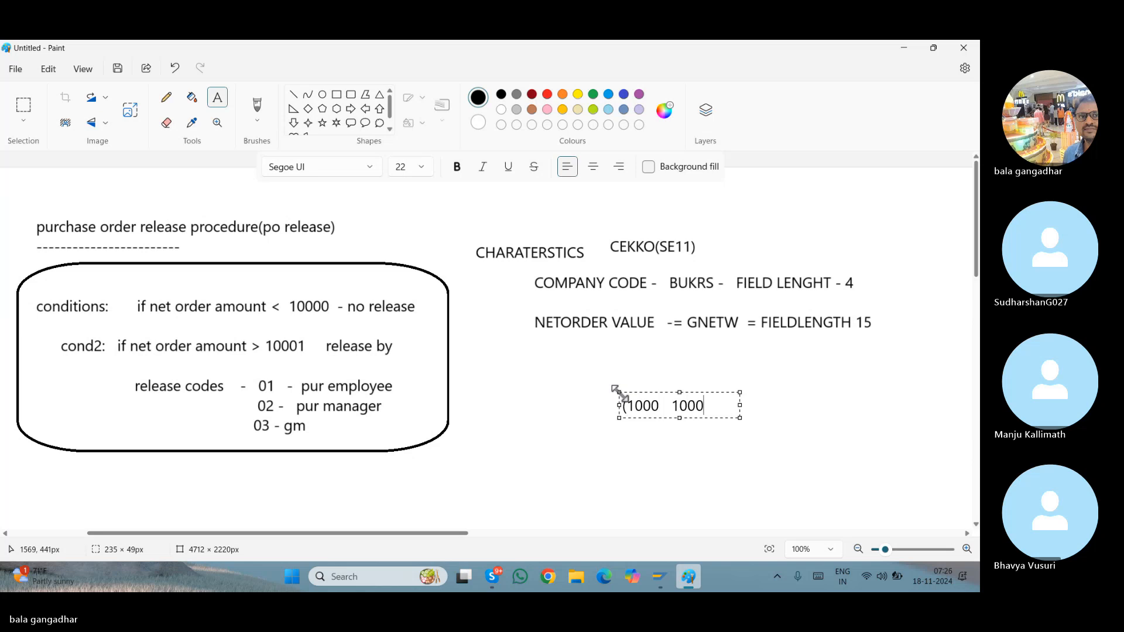
{"action": "type", "text": "00)"}
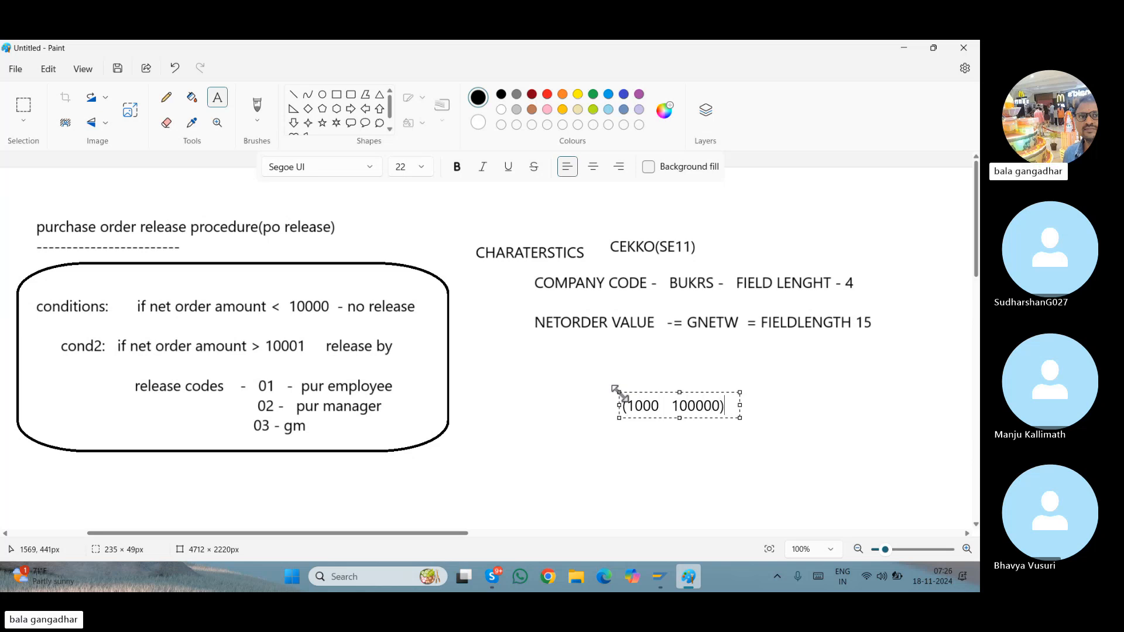
{"action": "left_click", "coordinate": [665, 408]}
{"action": "type", "text": ","}
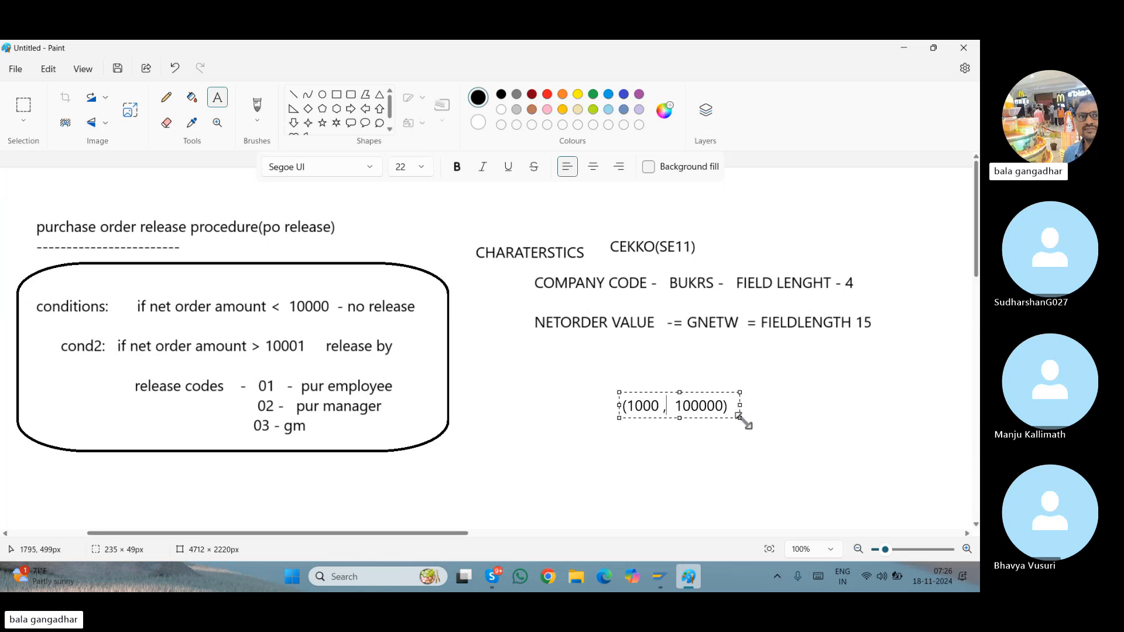
Return to characteristic ZGNETW in SAP and add the allowed value >10001
{"action": "left_click", "coordinate": [691, 570]}
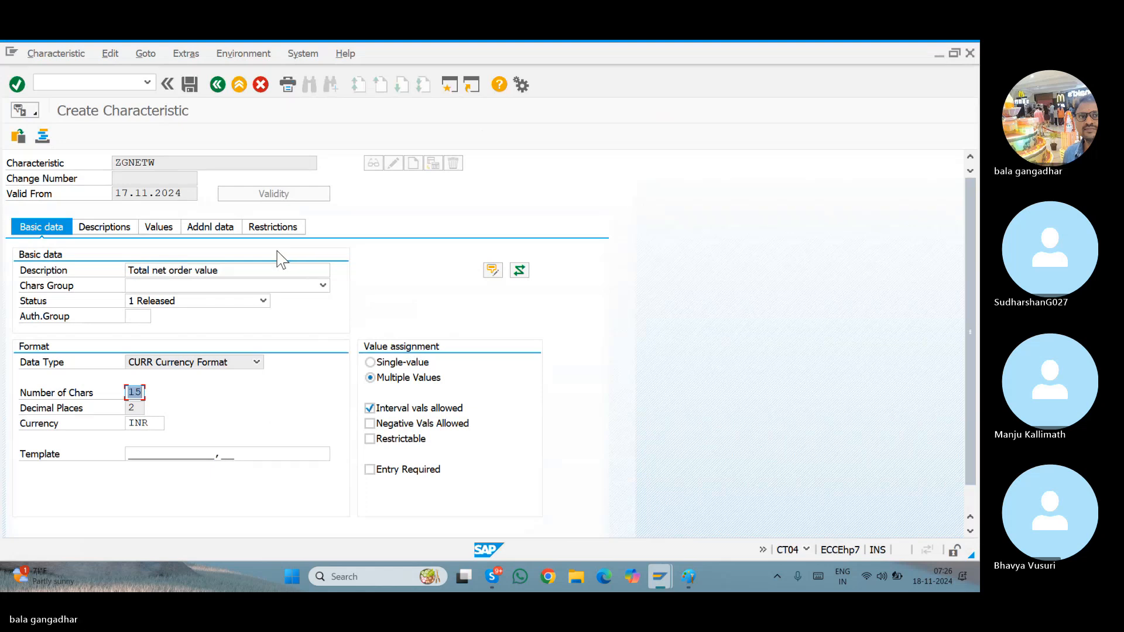
{"action": "left_click", "coordinate": [221, 226]}
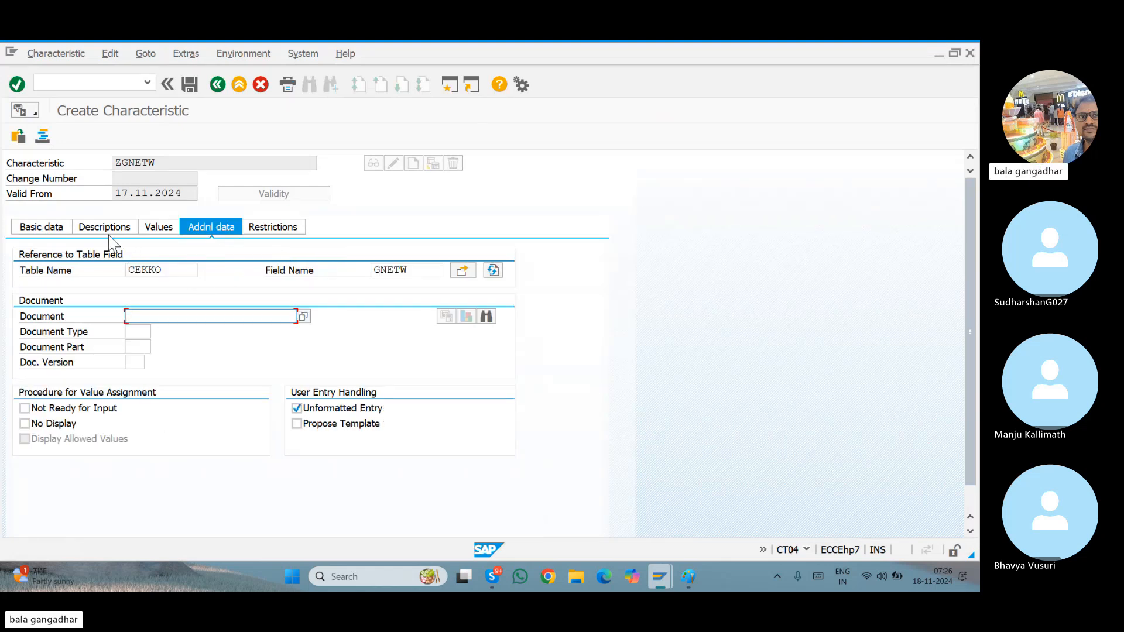
{"action": "left_click", "coordinate": [33, 230]}
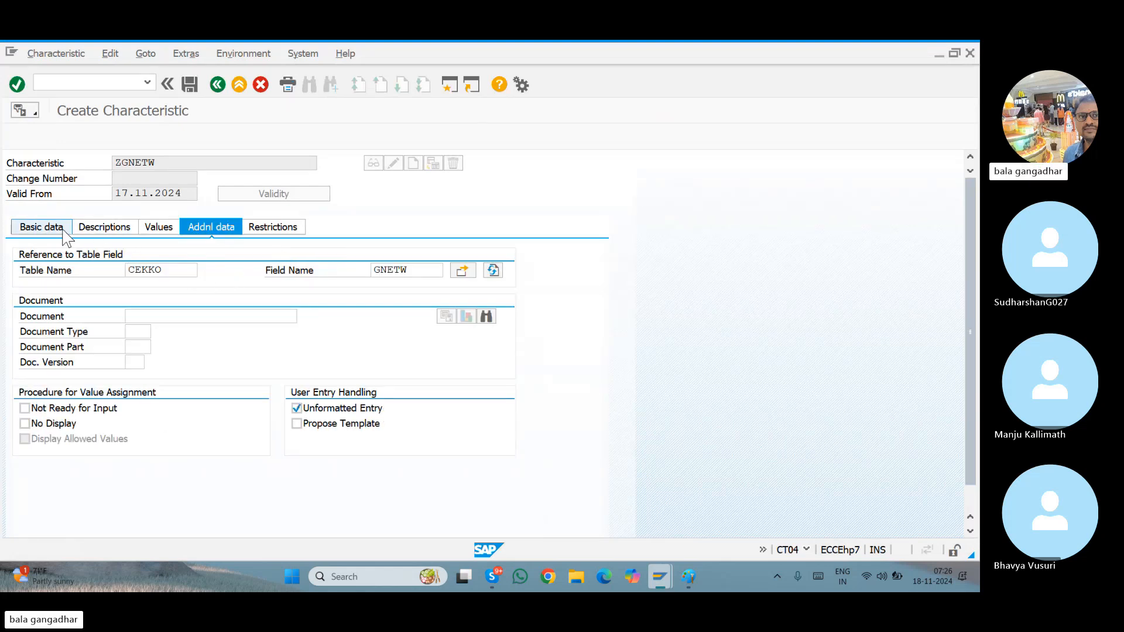
{"action": "left_click", "coordinate": [158, 229]}
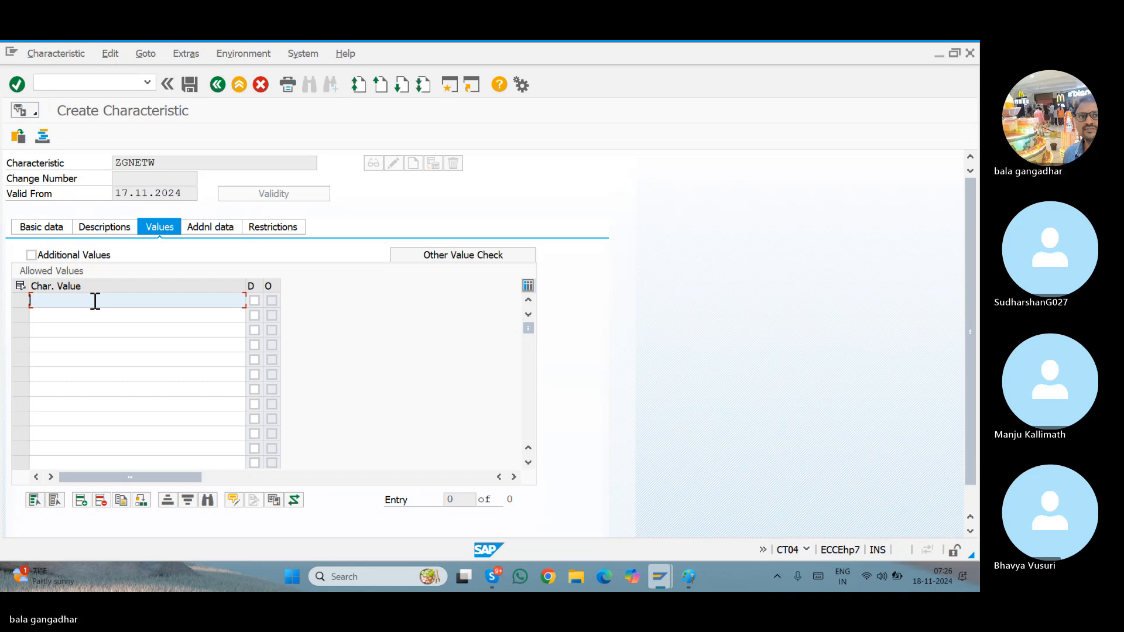
{"action": "type", "text": ">"}
{"action": "key", "text": "Down"}
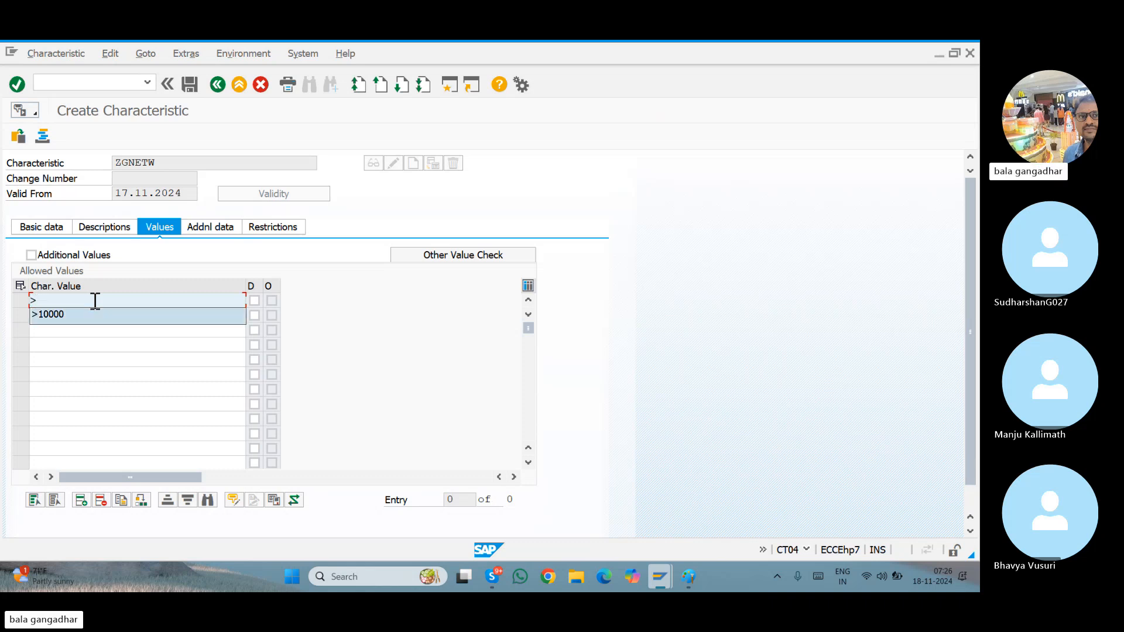
{"action": "key", "text": "Return"}
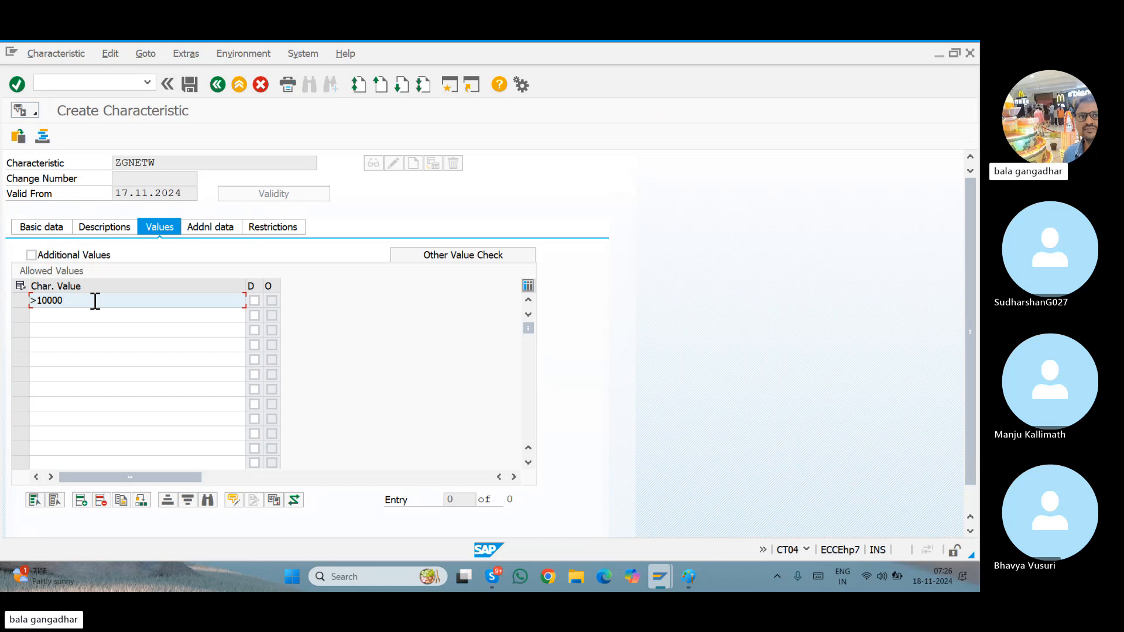
{"action": "key", "text": "BackSpace"}
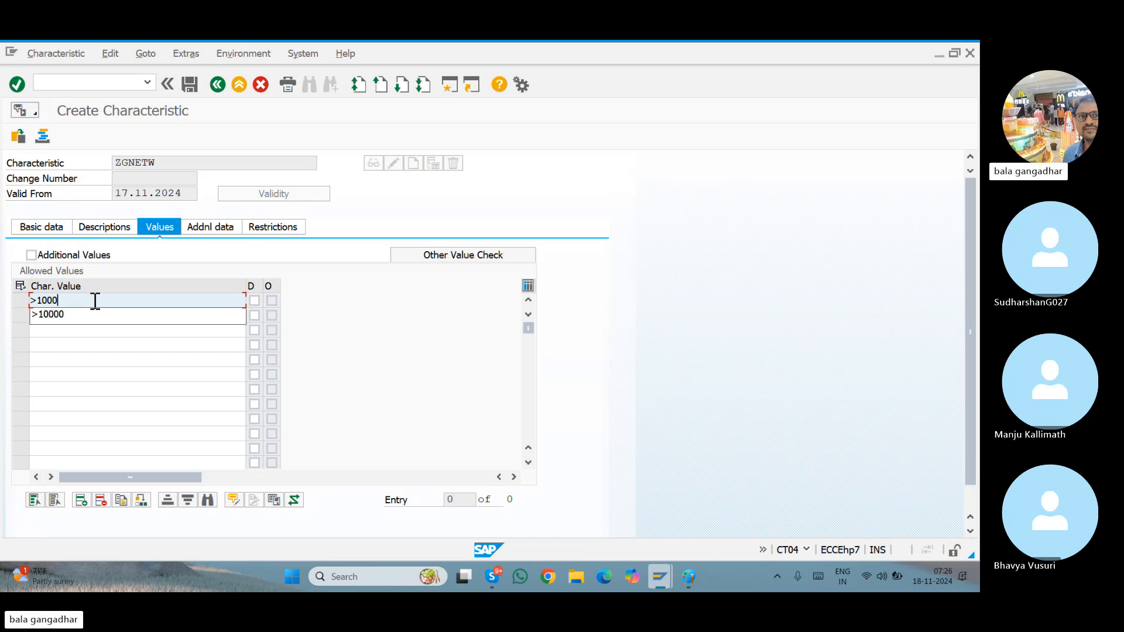
{"action": "type", "text": "1"}
{"action": "key", "text": "Return"}
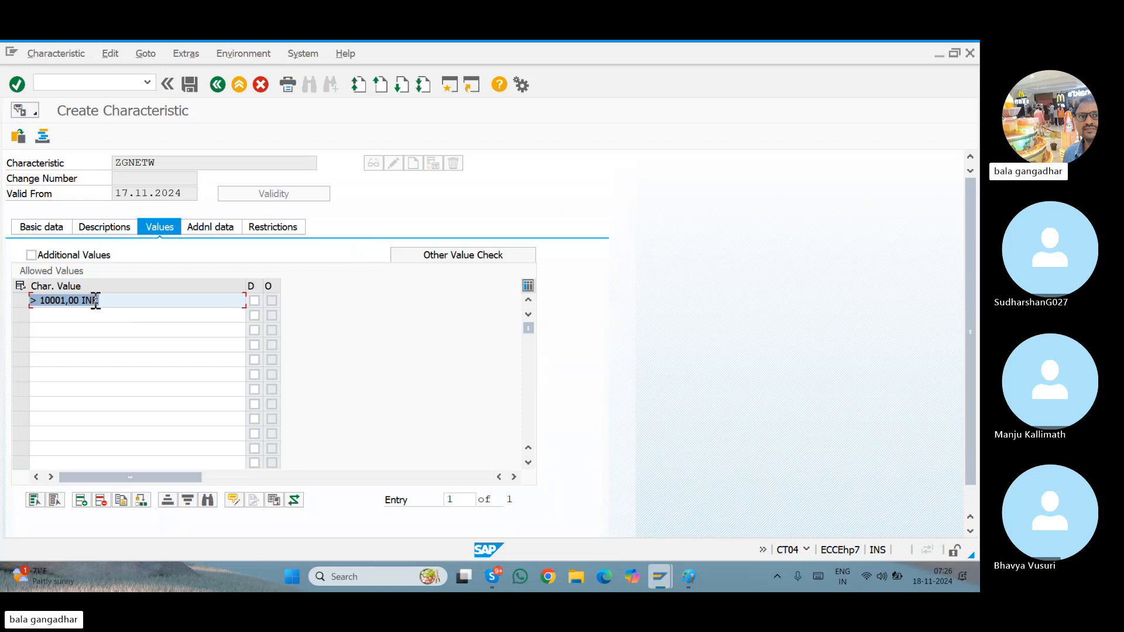
Restrict characteristic ZGNETW to class type 032
{"action": "left_click", "coordinate": [274, 232]}
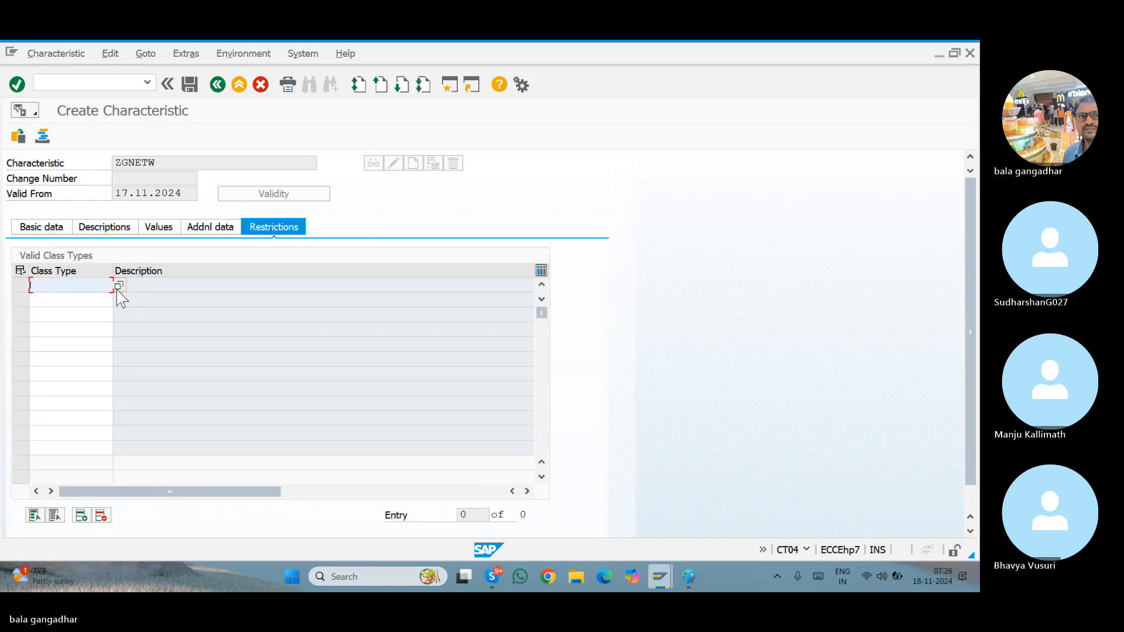
{"action": "type", "text": "032"}
{"action": "key", "text": "Return"}
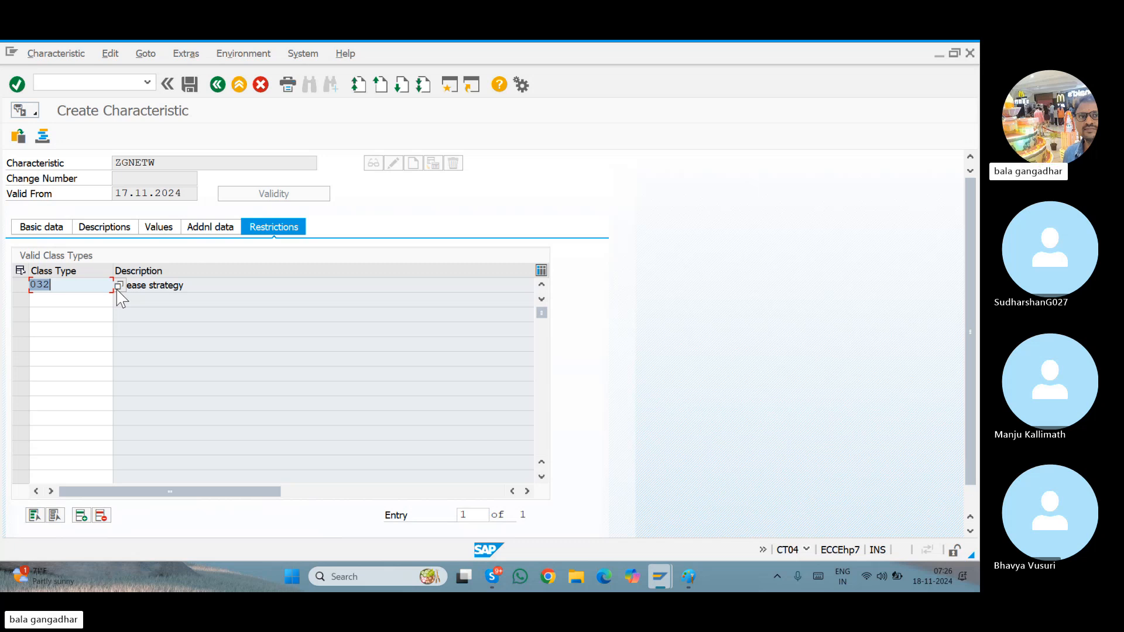
Recheck the basic data, table reference, allowed value and class type of ZGNETW, save the characteristic and return to the implementation guide
{"action": "left_click", "coordinate": [156, 163]}
{"action": "left_click", "coordinate": [217, 226]}
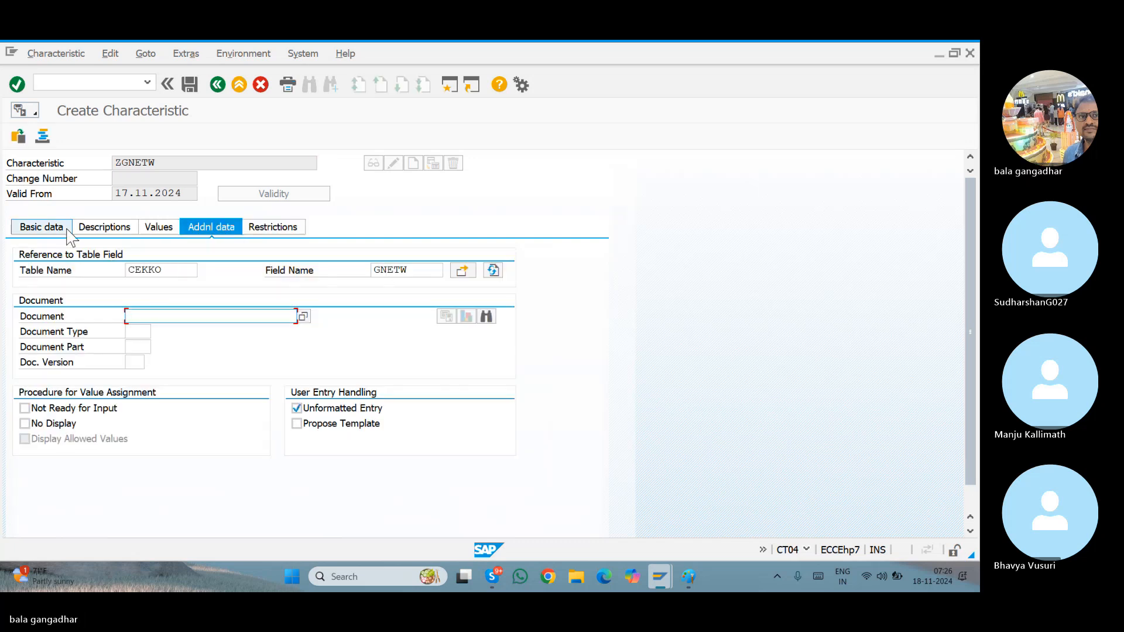
{"action": "left_click", "coordinate": [42, 227]}
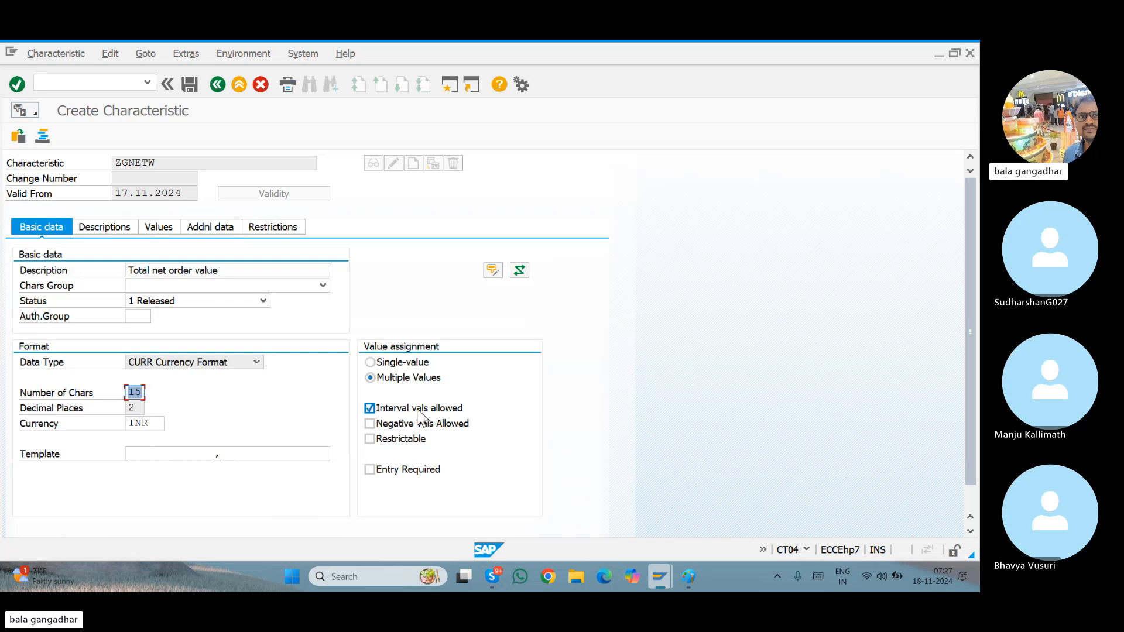
{"action": "left_click", "coordinate": [227, 236]}
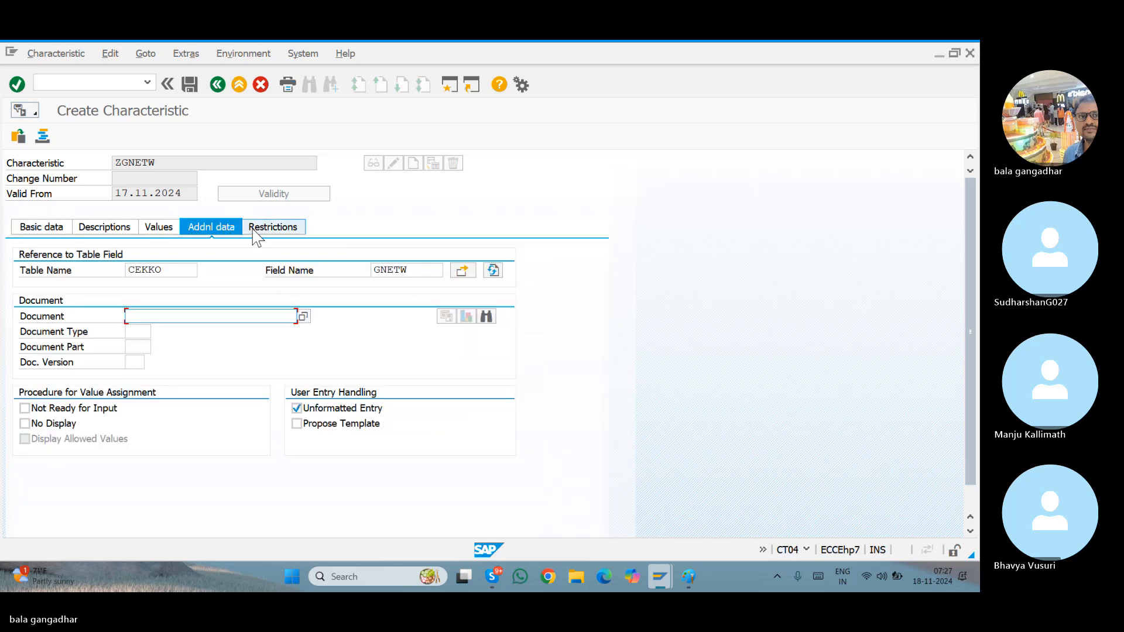
{"action": "left_click", "coordinate": [161, 229]}
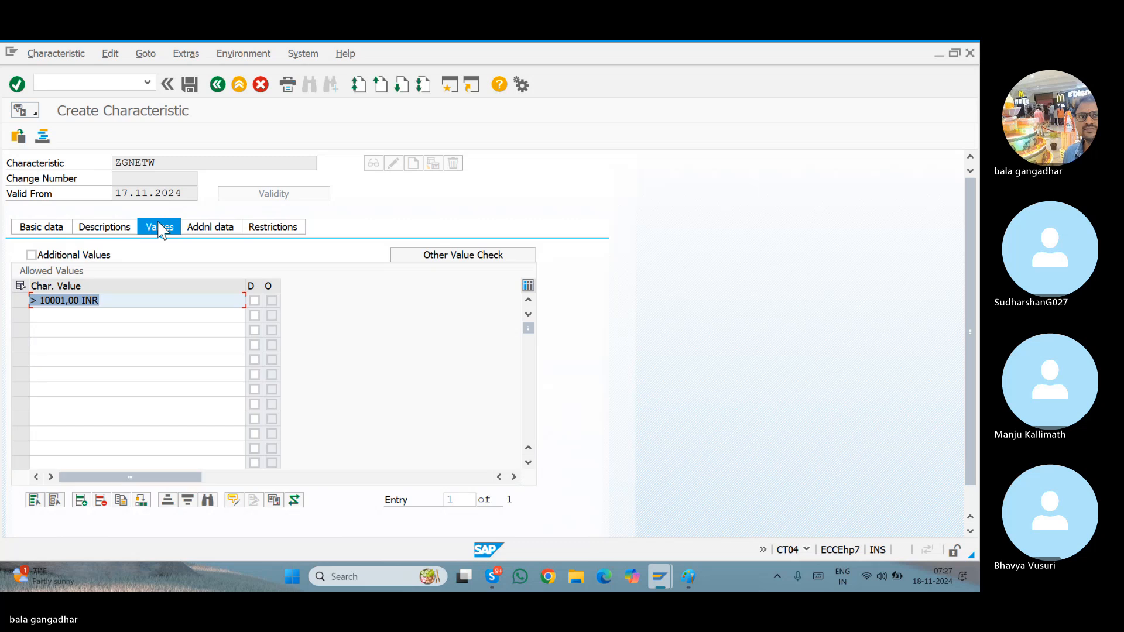
{"action": "left_click", "coordinate": [271, 233]}
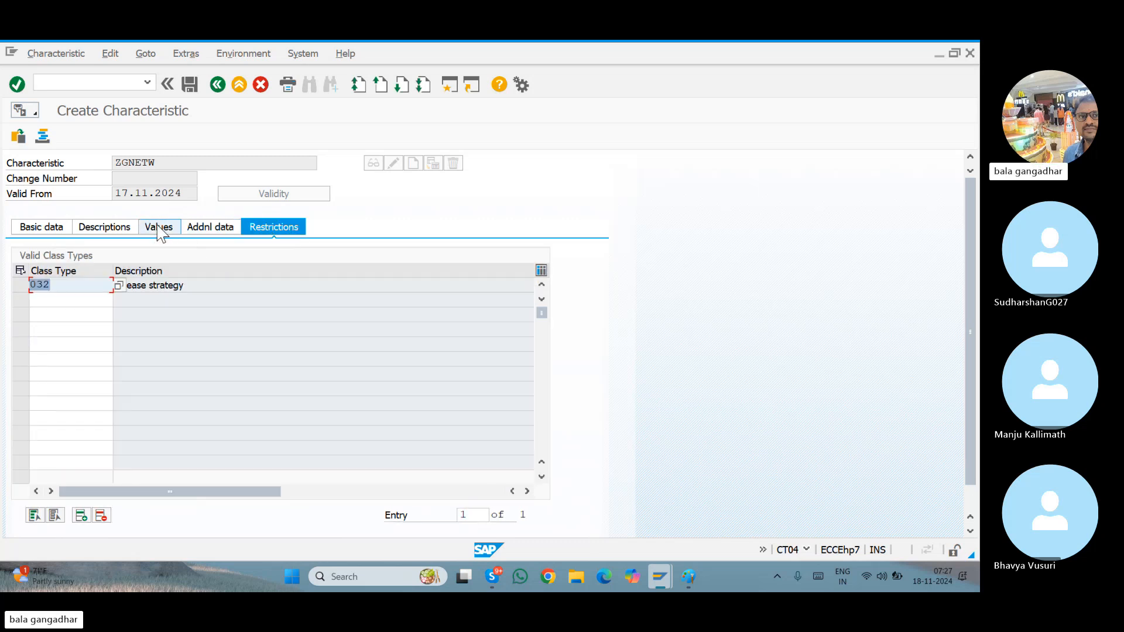
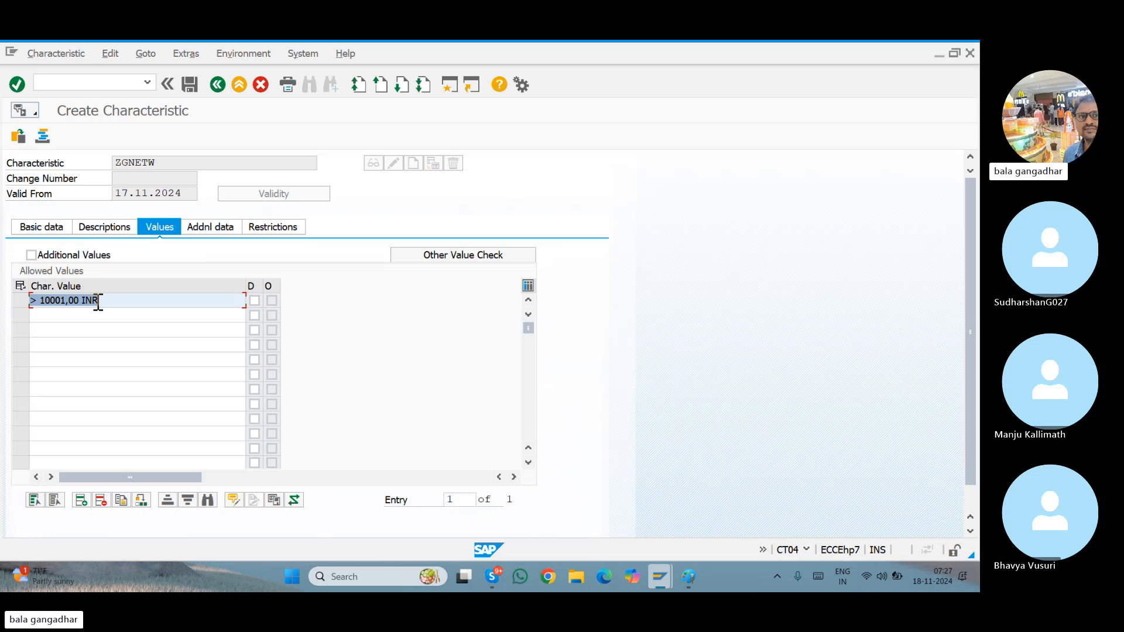
{"action": "left_click", "coordinate": [198, 87]}
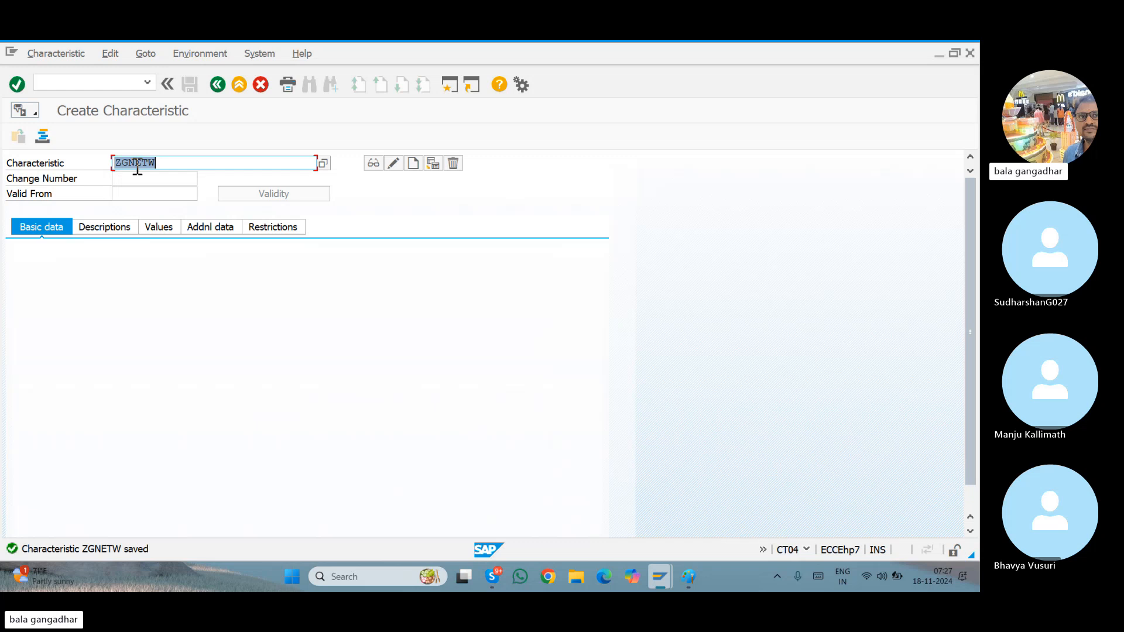
{"action": "left_click", "coordinate": [220, 87]}
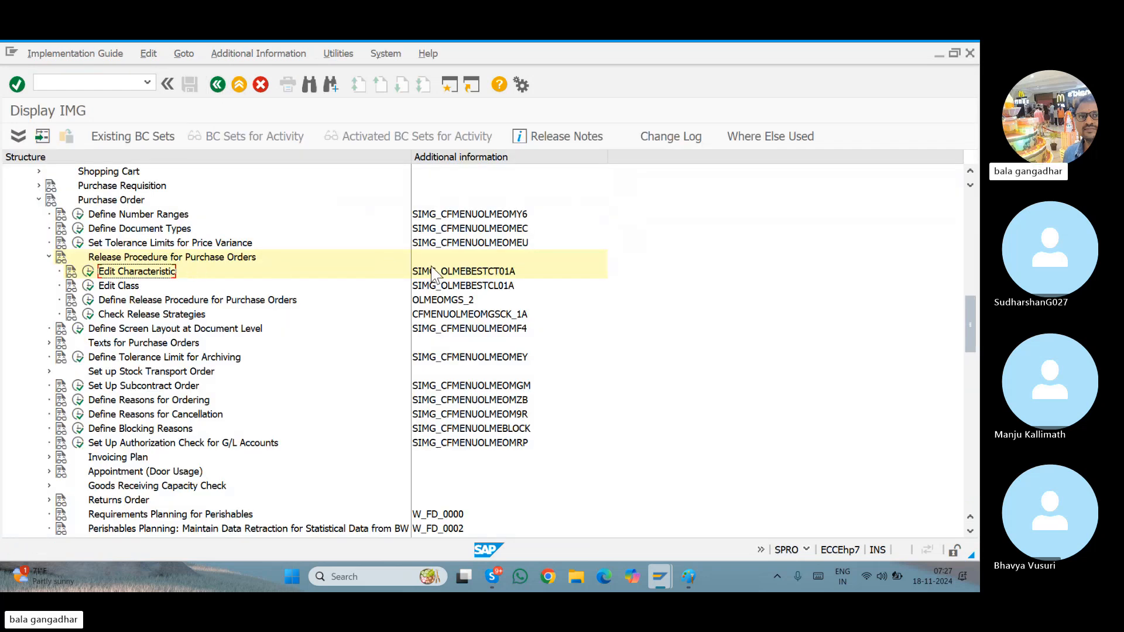
Switch to Paint and add the transaction code "CT04" above the CHARATERSTICS heading
{"action": "left_click", "coordinate": [686, 573]}
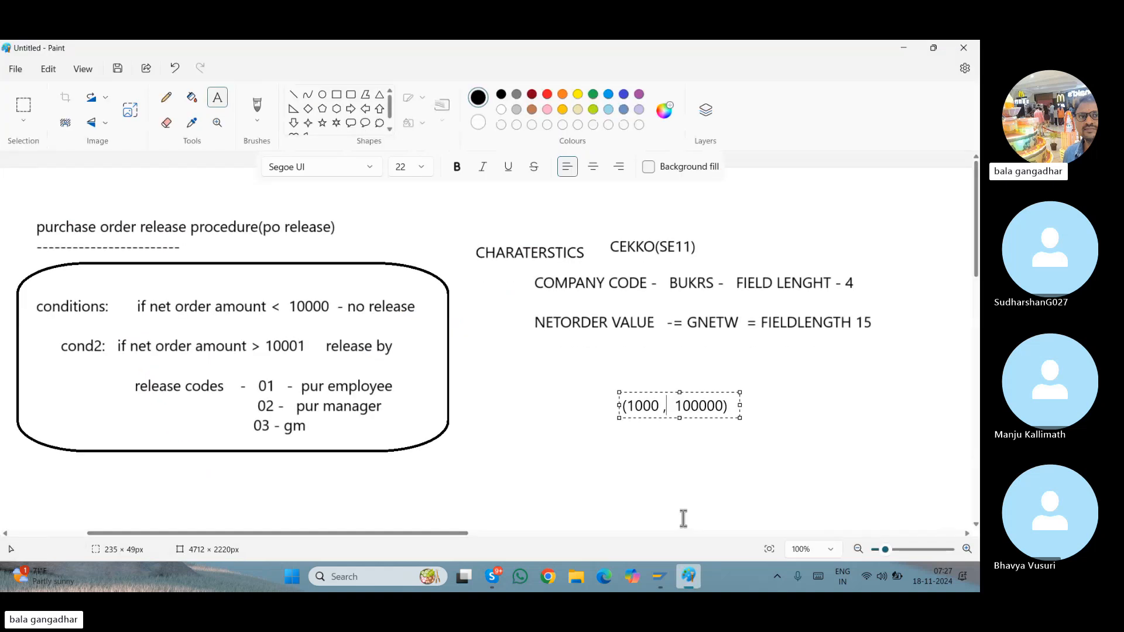
{"action": "left_click", "coordinate": [495, 212]}
{"action": "left_click", "coordinate": [494, 212]}
{"action": "type", "text": "CT04"}
{"action": "left_click", "coordinate": [462, 310]}
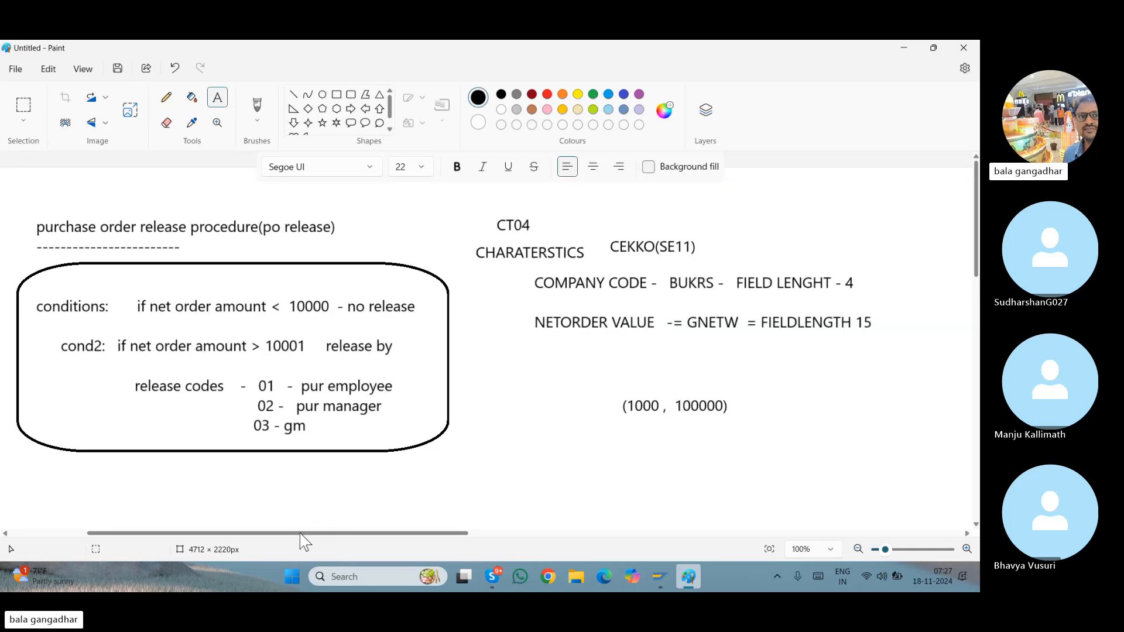
Draw two red lines from the ends of the company code and net order value notes, converging in the empty area beside them
{"action": "left_click_drag", "start_coordinate": [300, 533], "coordinate": [490, 533]}
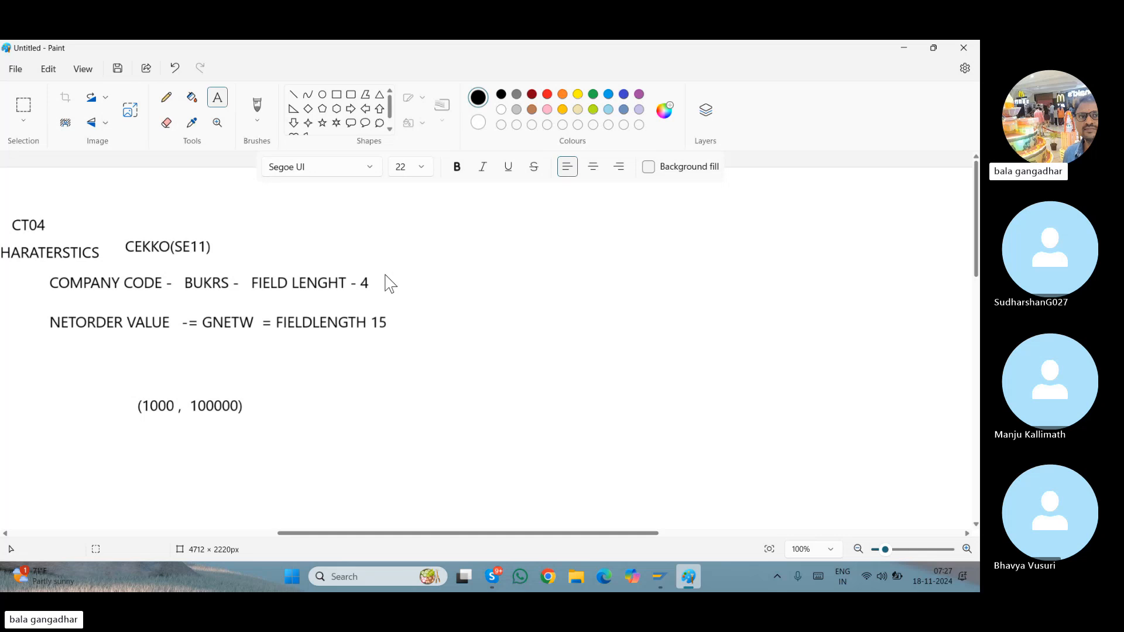
{"action": "left_click", "coordinate": [294, 94]}
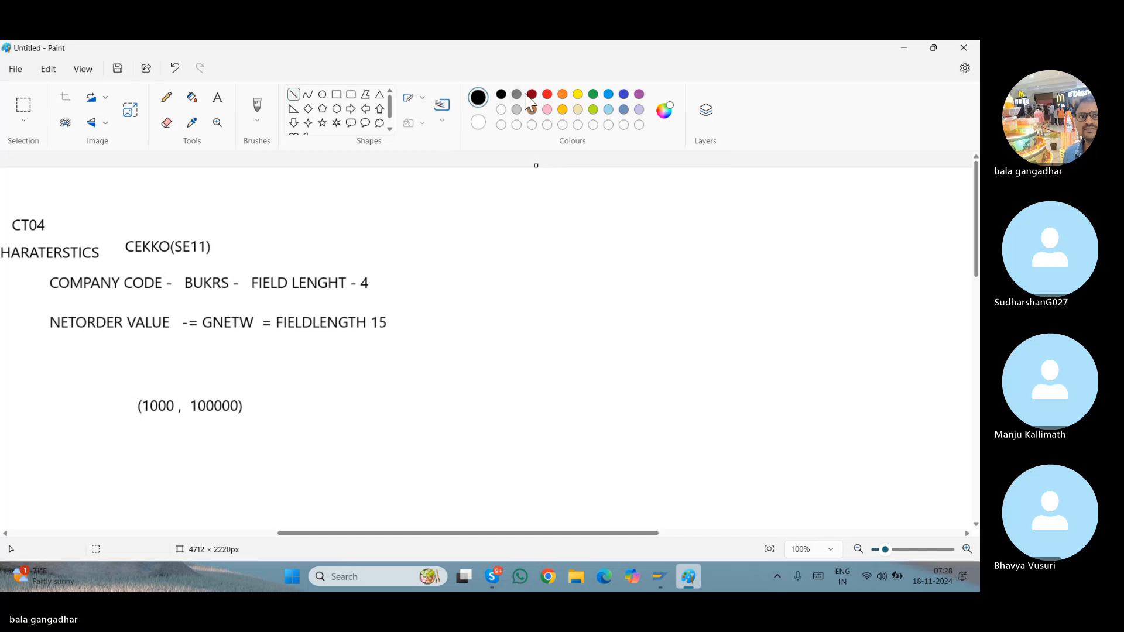
{"action": "left_click", "coordinate": [547, 94]}
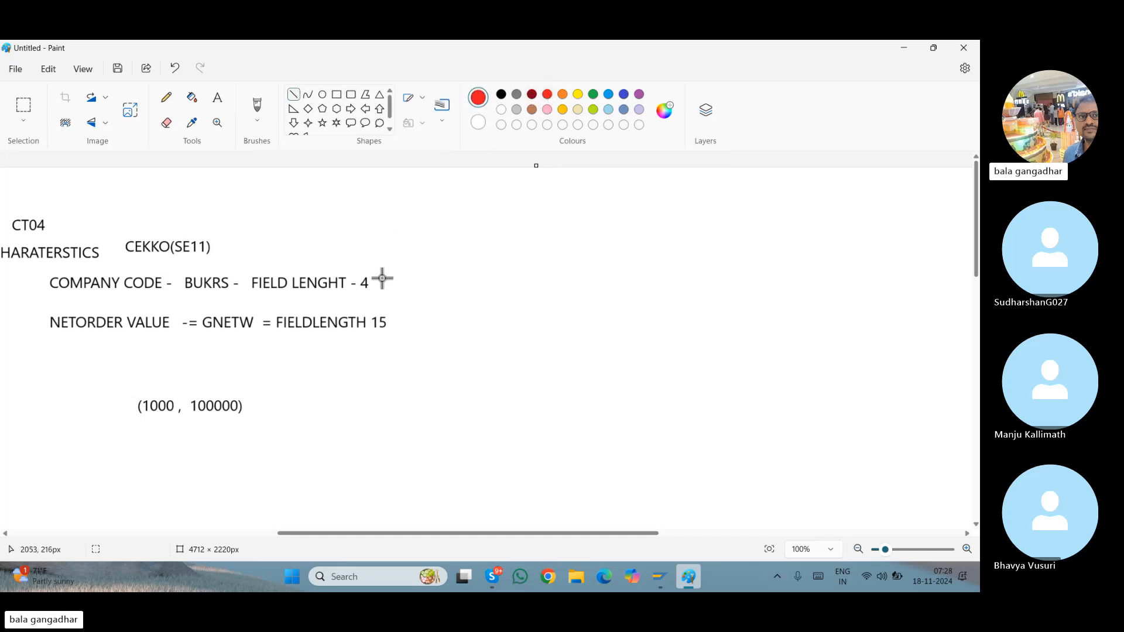
{"action": "left_click_drag", "start_coordinate": [381, 278], "coordinate": [531, 290]}
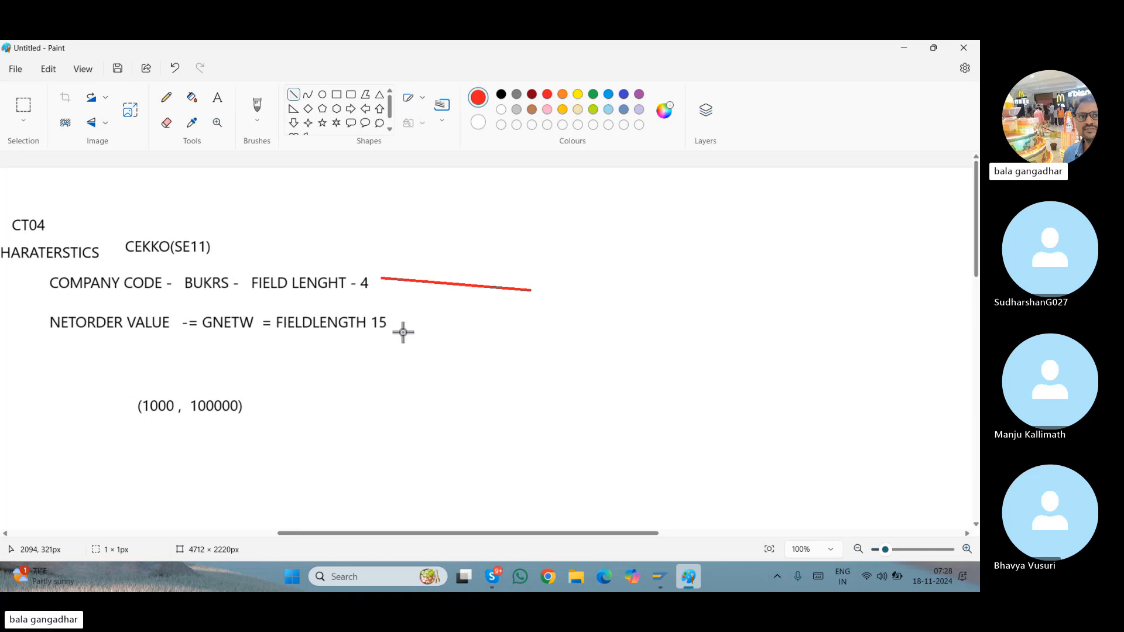
{"action": "left_click_drag", "start_coordinate": [402, 332], "coordinate": [533, 306]}
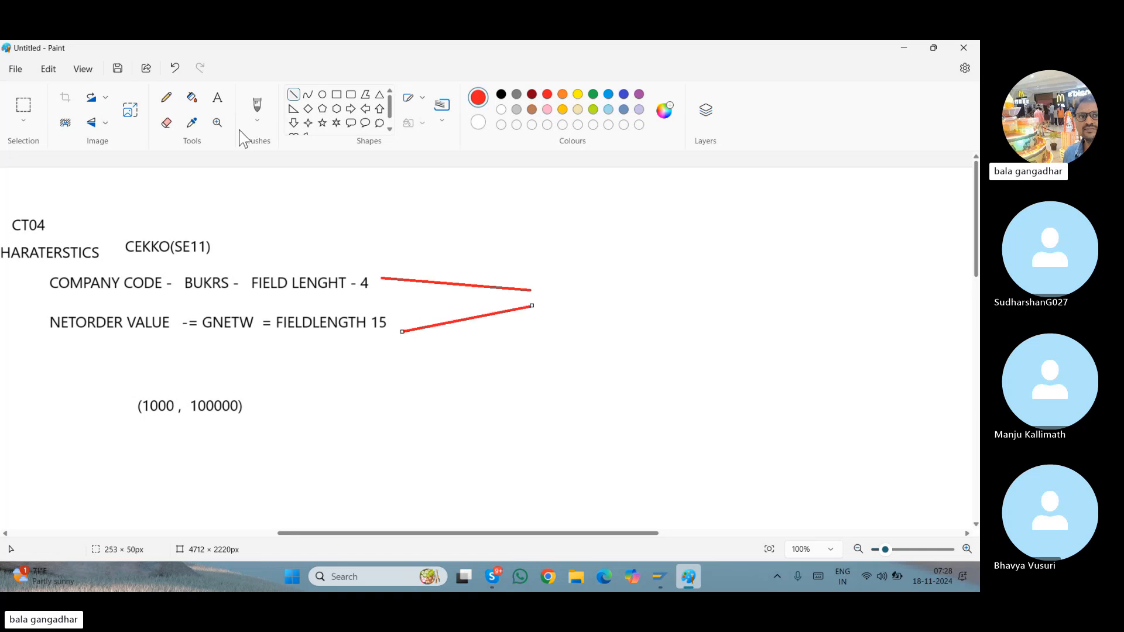
Add the red label "CLASS" with "(CL01/CL02/CL03)" beneath it, beside the ends of the two converging lines
{"action": "left_click", "coordinate": [217, 97]}
{"action": "left_click", "coordinate": [557, 260]}
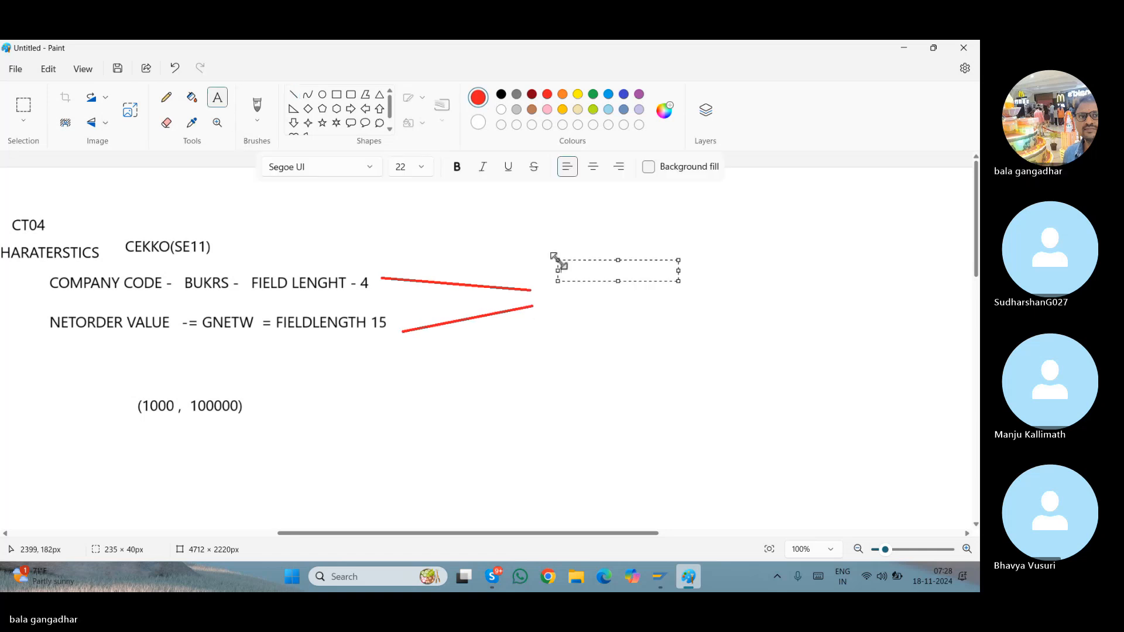
{"action": "type", "text": "CLASS"}
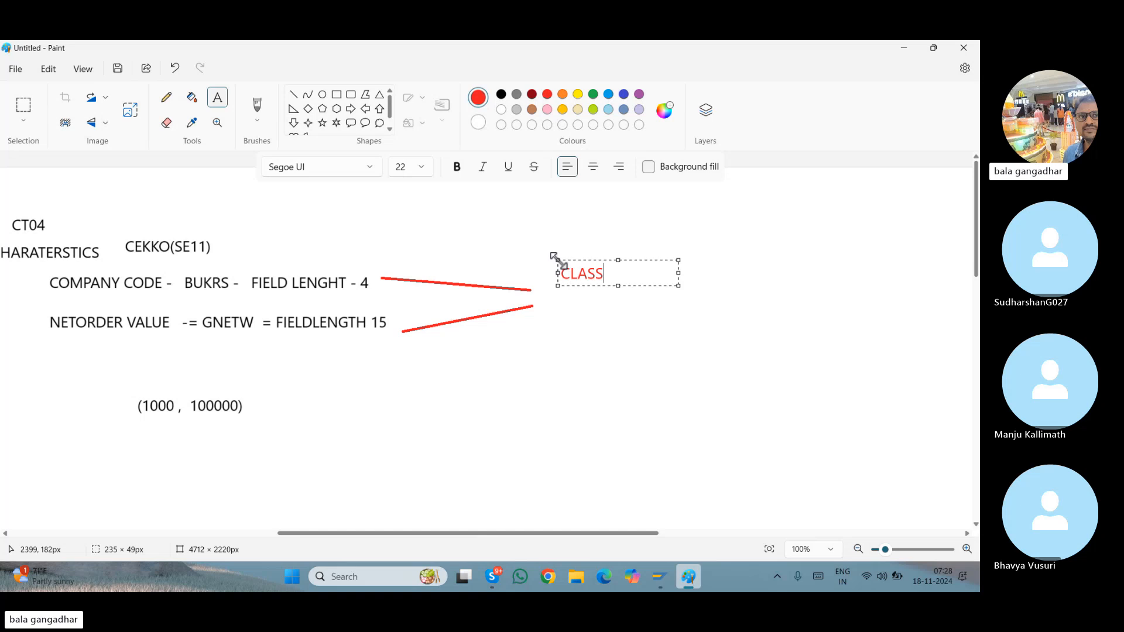
{"action": "key", "text": "Return"}
{"action": "type", "text": "(CL"}
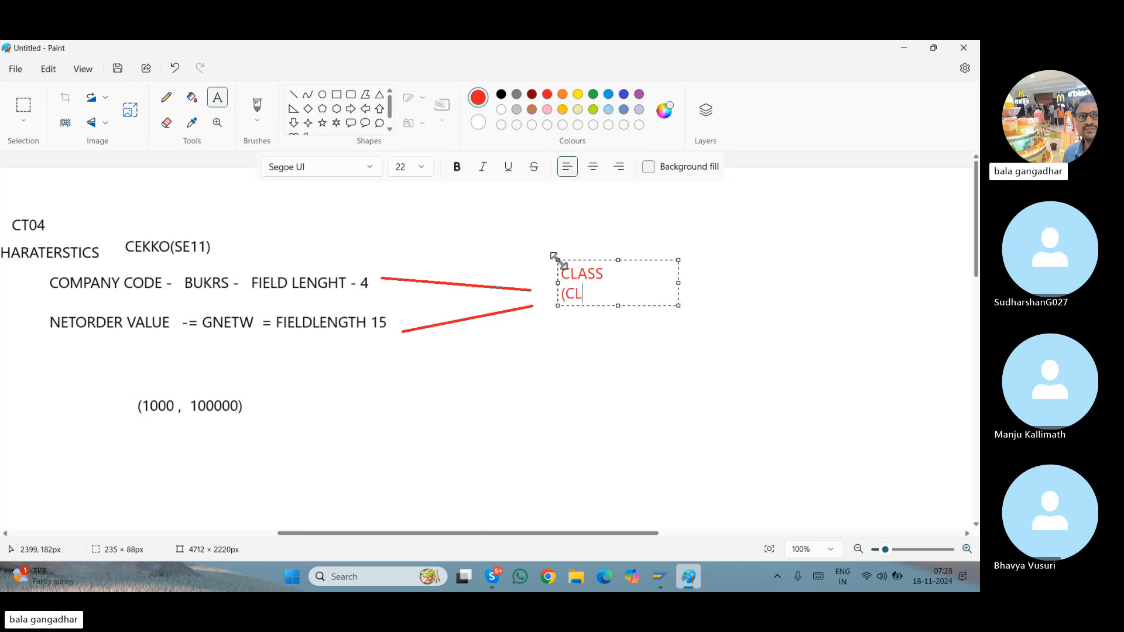
{"action": "type", "text": "01/CL02/CL03"}
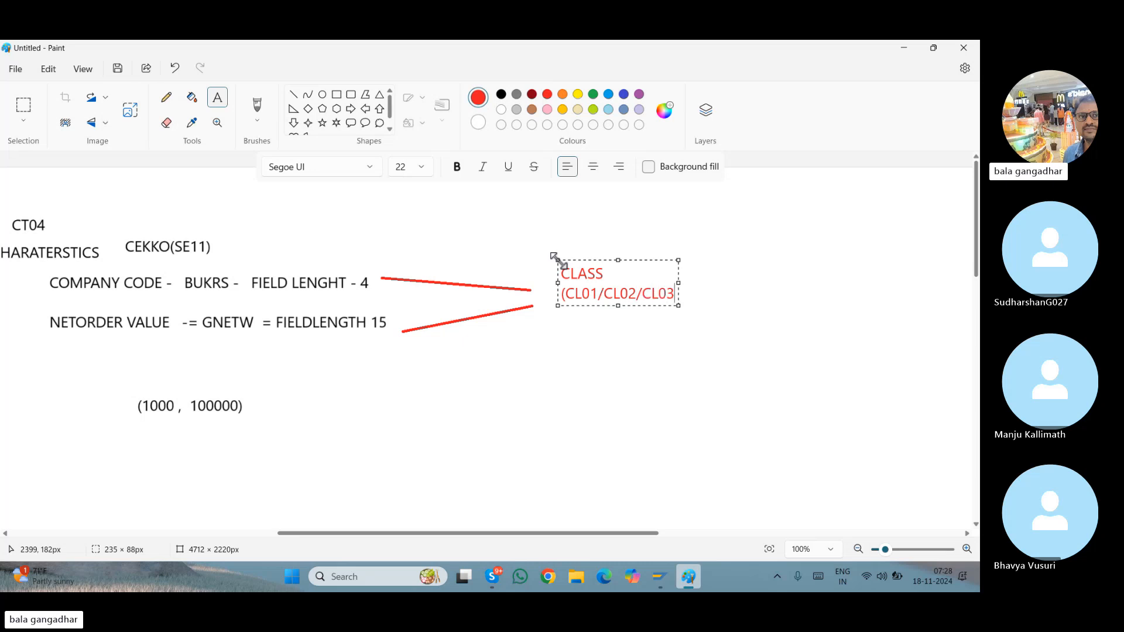
{"action": "type", "text": ")"}
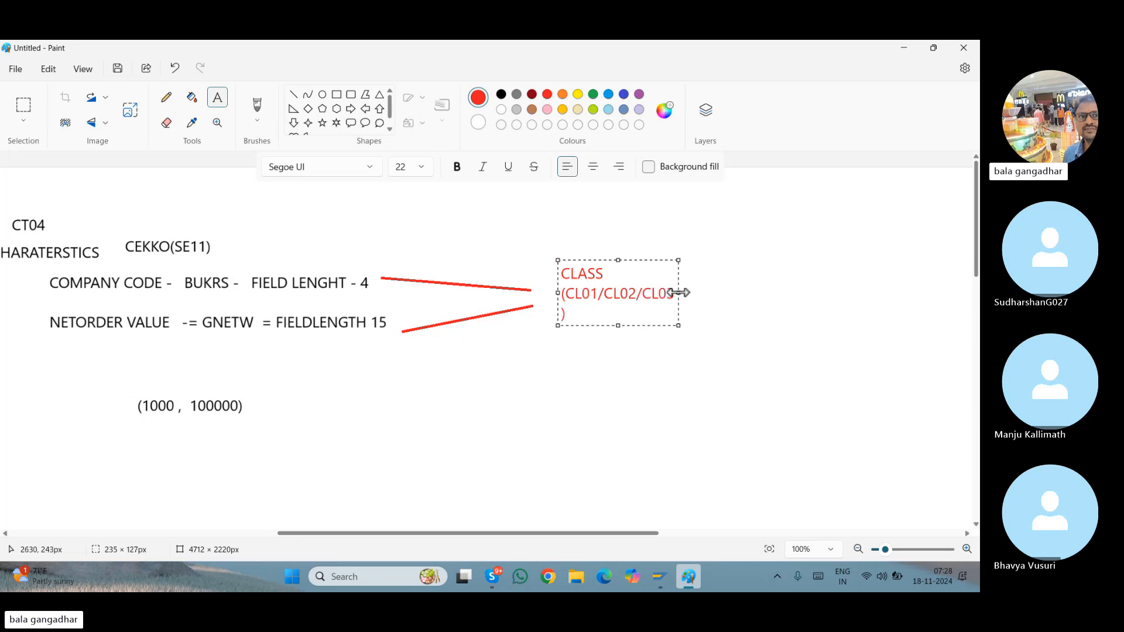
Widen the red CLASS text box and add the line "GROUP OF CHARACTERSTICS" below (CL01/CL02/CL03)
{"action": "left_click_drag", "start_coordinate": [680, 292], "coordinate": [898, 332]}
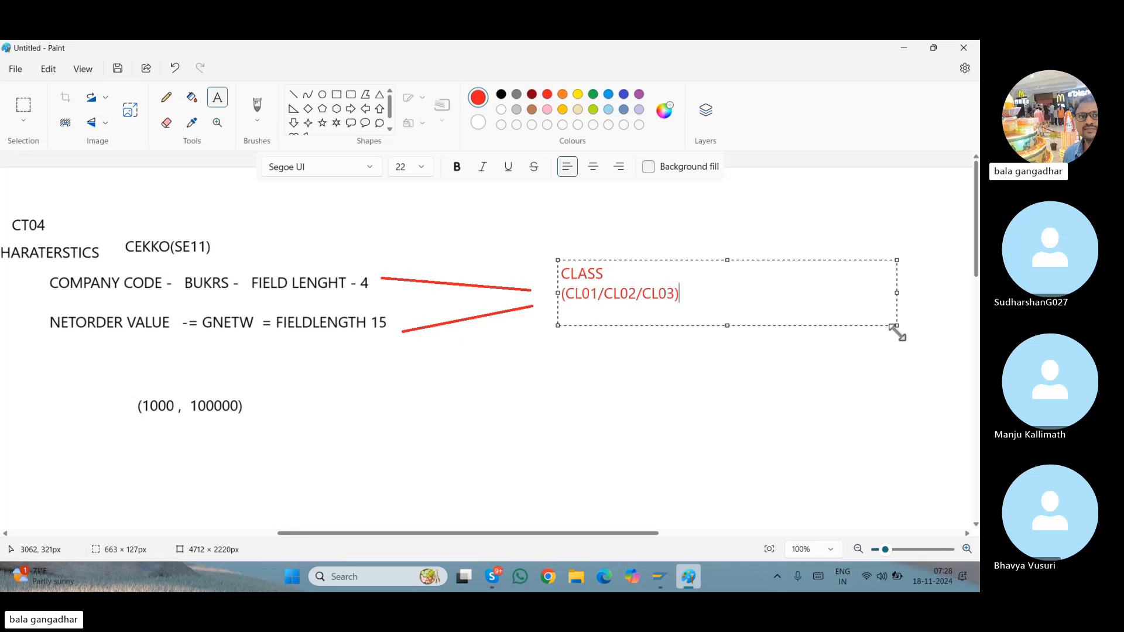
{"action": "key", "text": "Return"}
{"action": "type", "text": "GROUP OF CHARACTER"}
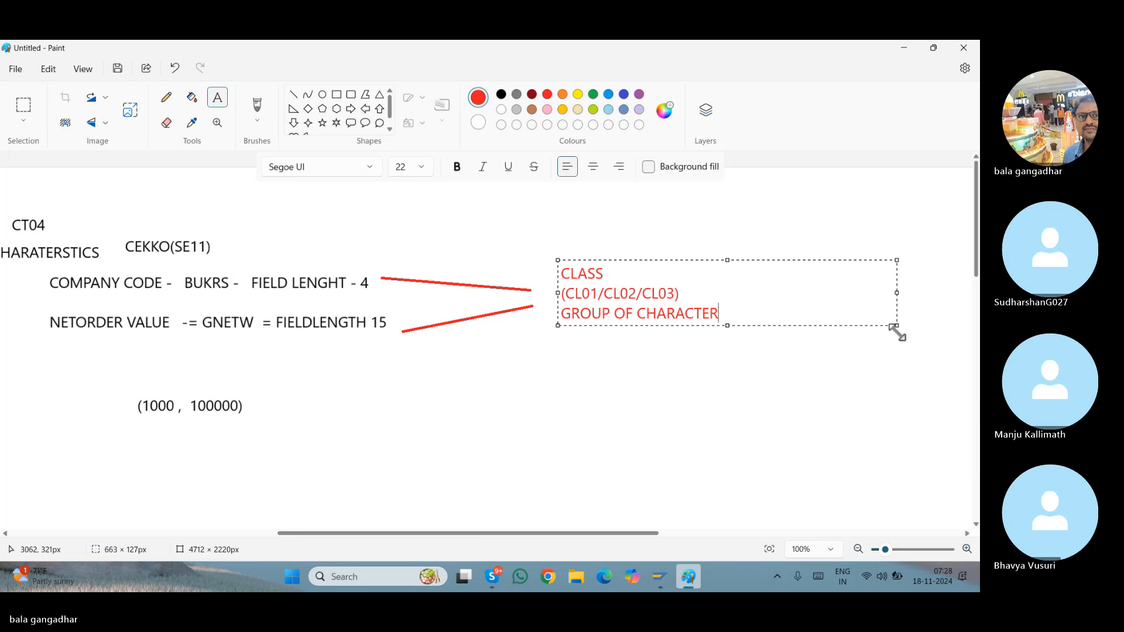
{"action": "type", "text": "S"}
{"action": "key", "text": "BackSpace"}
{"action": "key", "text": "BackSpace"}
{"action": "type", "text": "RSI"}
{"action": "key", "text": "BackSpace"}
{"action": "type", "text": "TICS"}
{"action": "key", "text": "Return"}
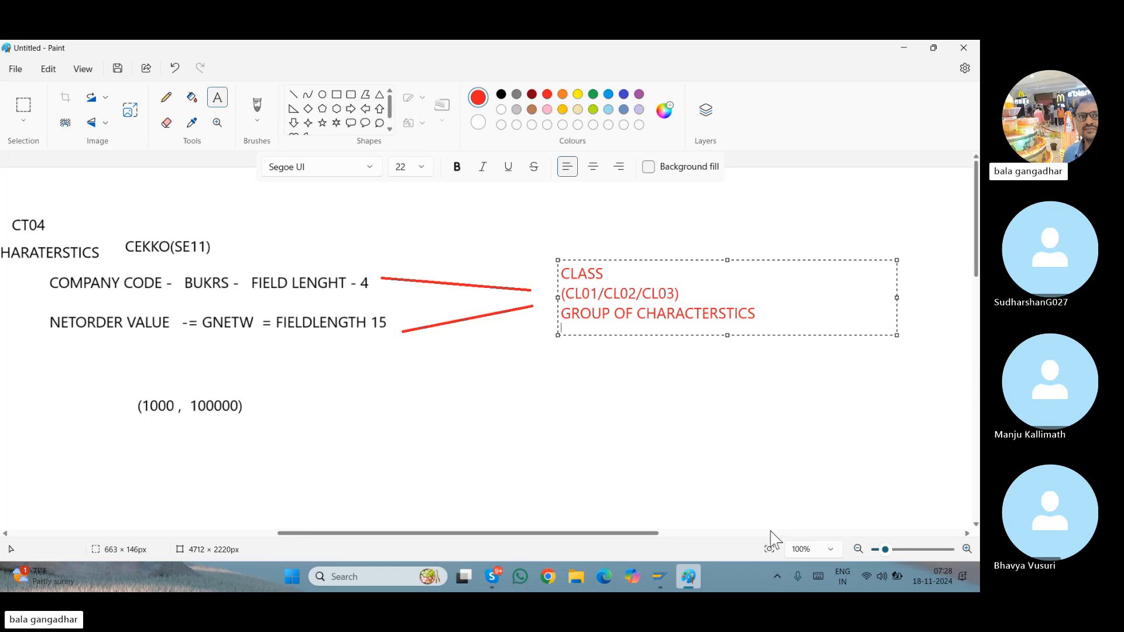
Switch to SAP and read the documentation of the Edit Class activity under Release Procedure for Purchase Orders
{"action": "left_click", "coordinate": [691, 577]}
{"action": "left_click", "coordinate": [124, 287]}
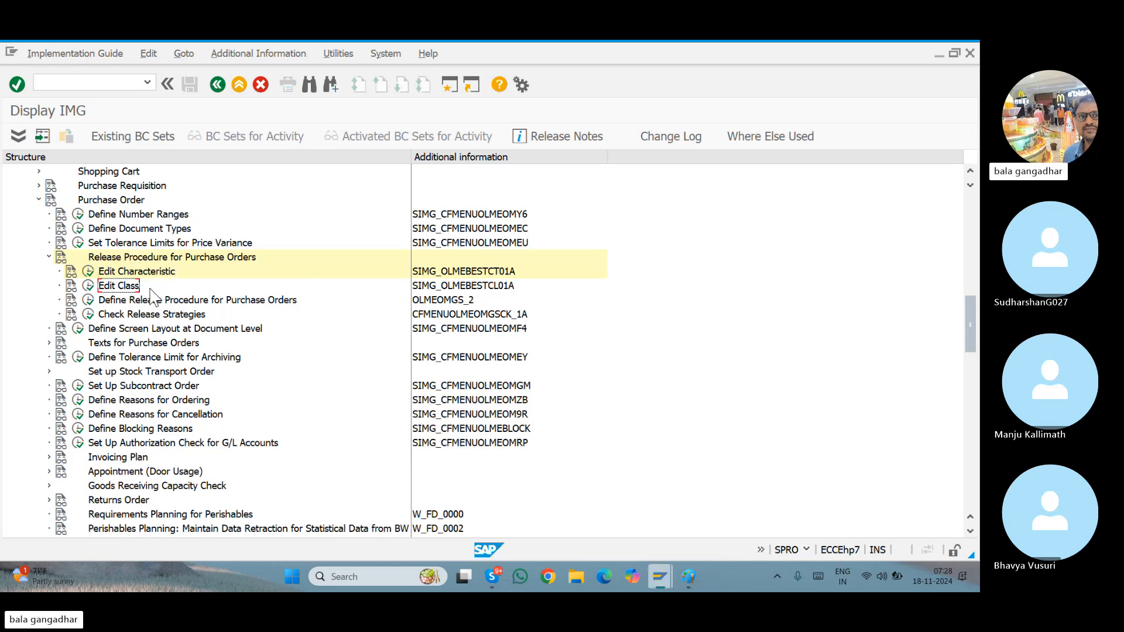
{"action": "left_click", "coordinate": [501, 288]}
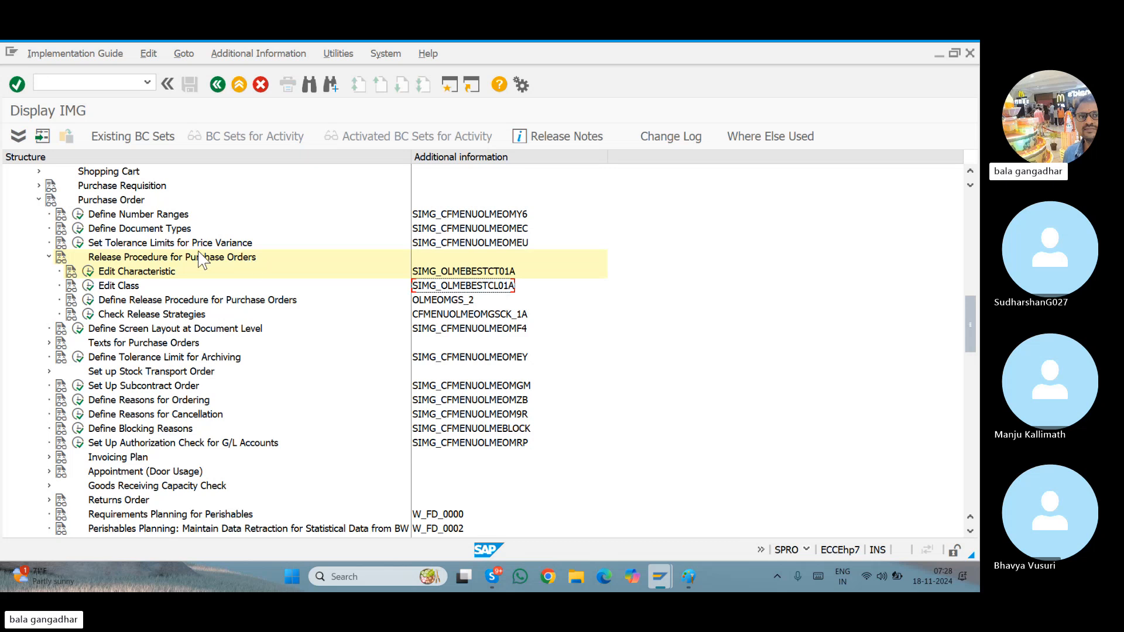
{"action": "left_click", "coordinate": [81, 289]}
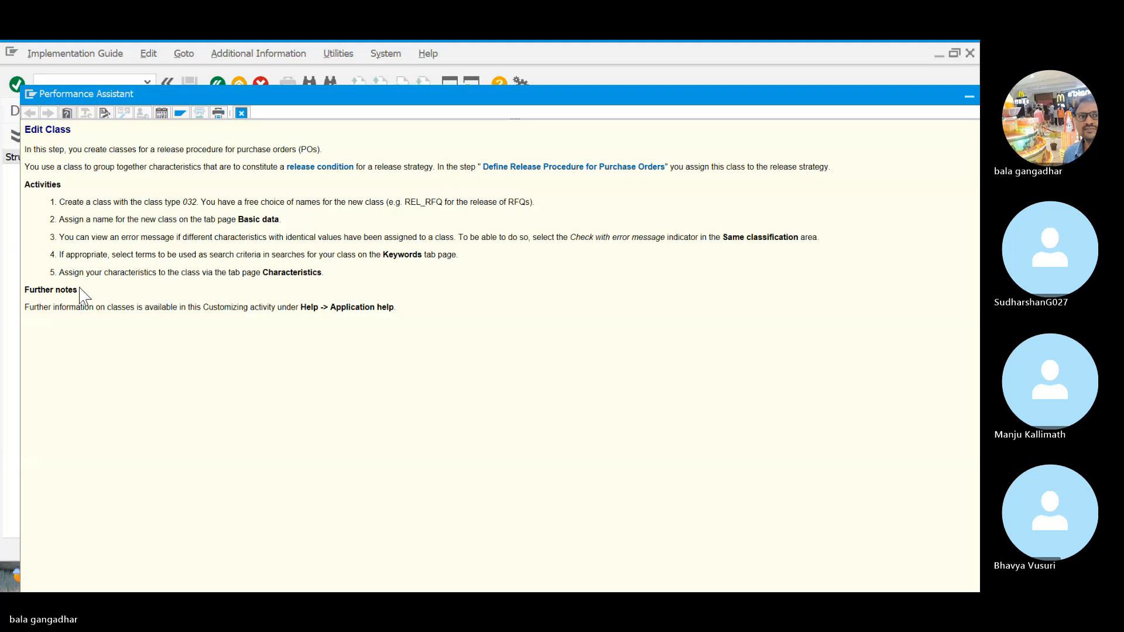
{"action": "left_click", "coordinate": [241, 113]}
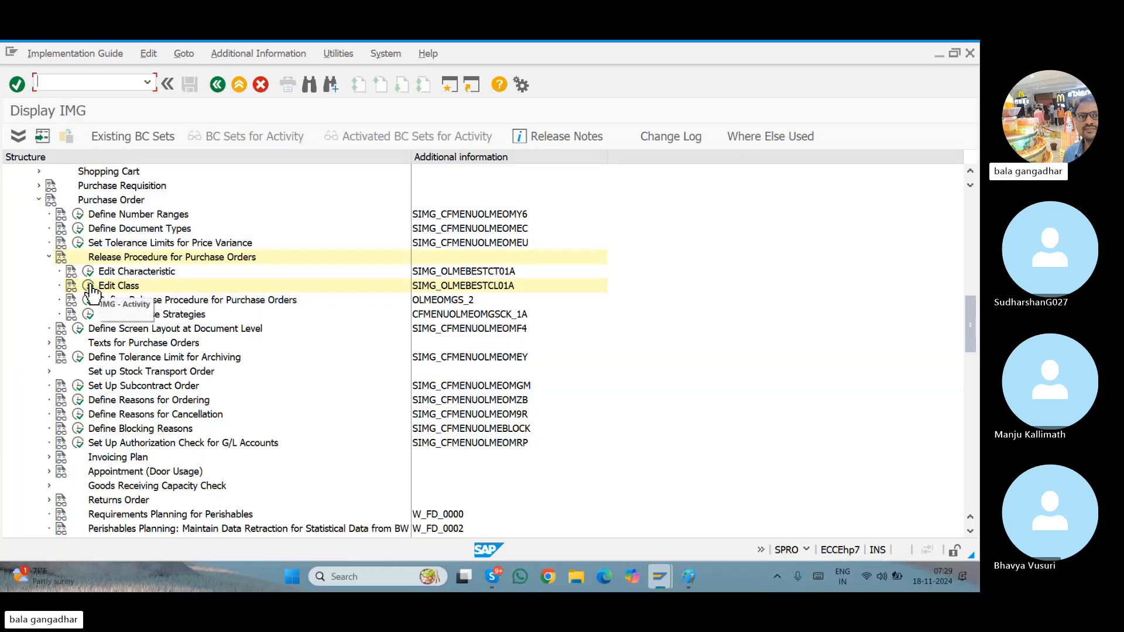
Execute the Edit Class activity and start creating class ZLGCLASS with class type 032
{"action": "left_click", "coordinate": [89, 286]}
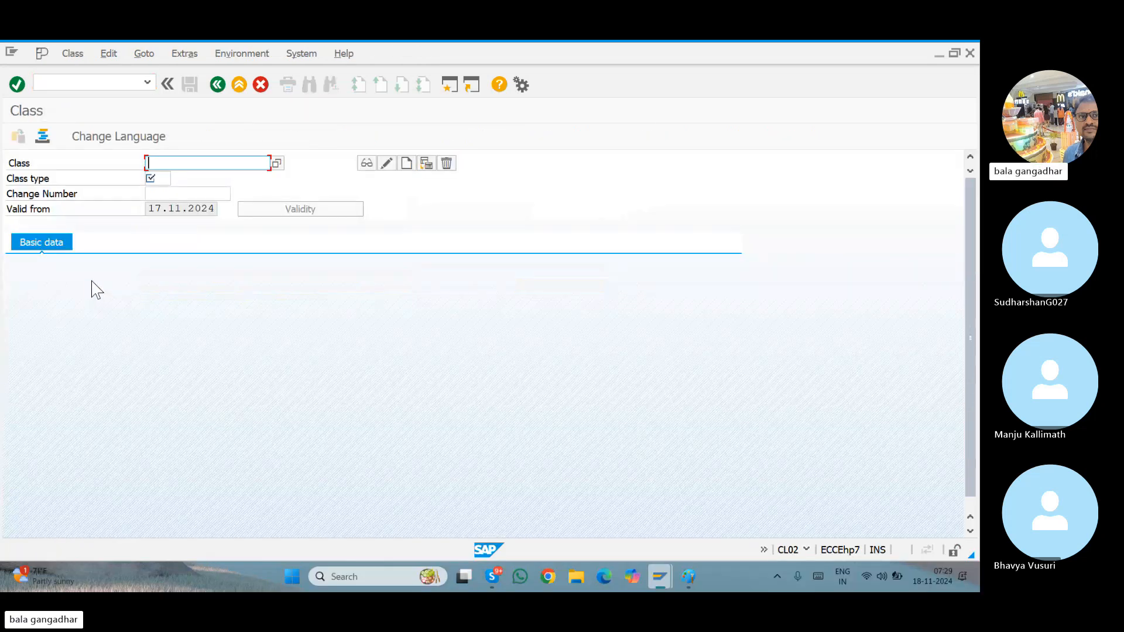
{"action": "type", "text": "Z"}
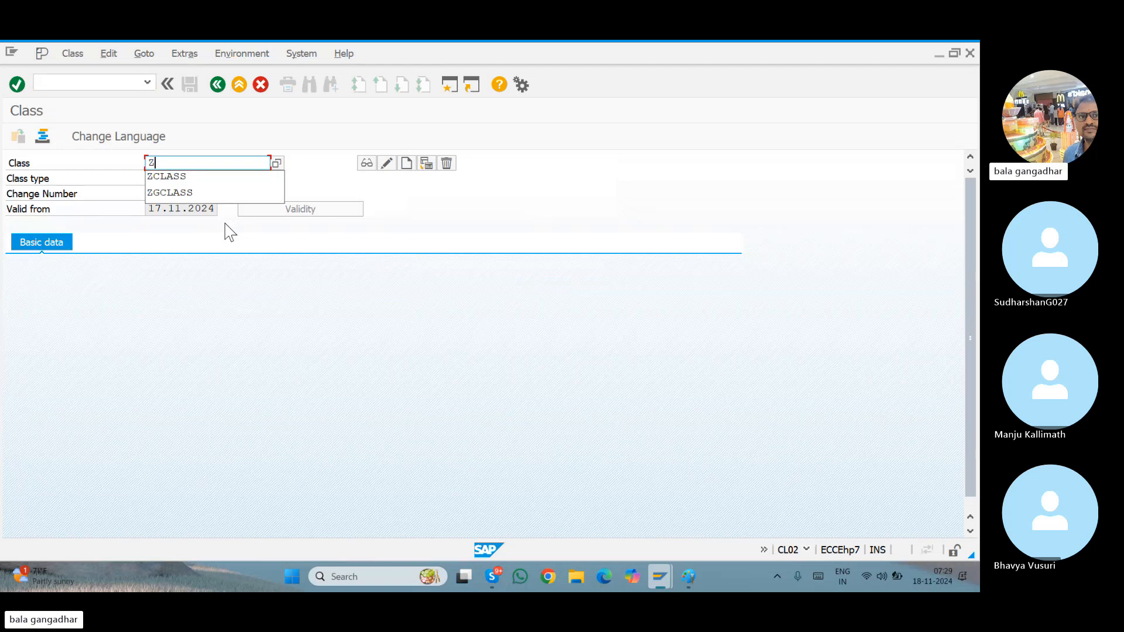
{"action": "type", "text": "C"}
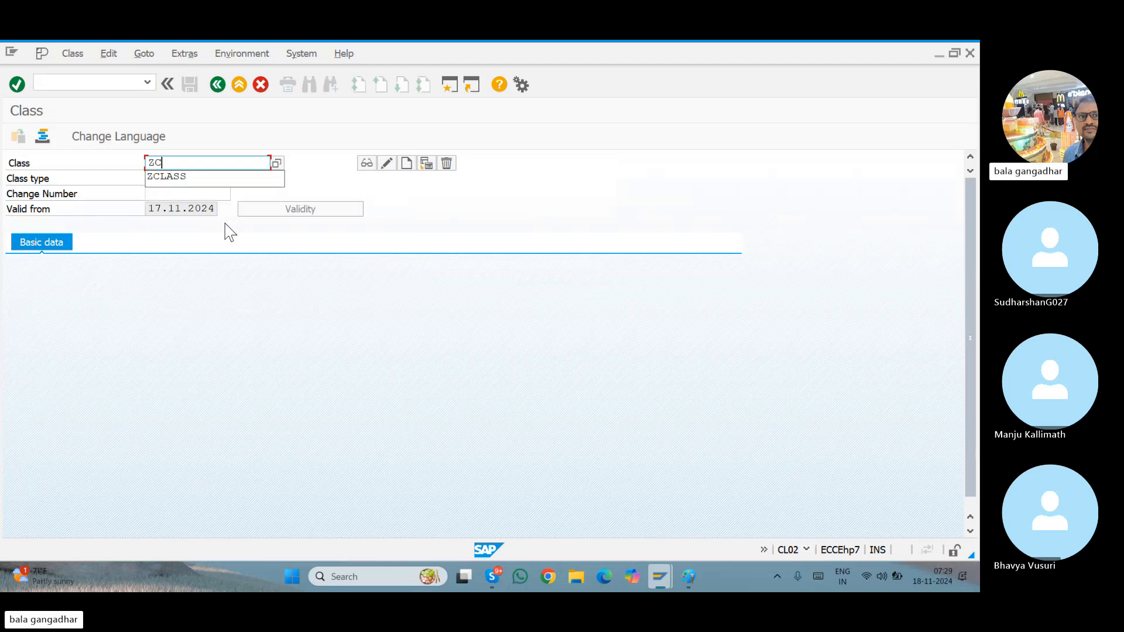
{"action": "key", "text": "BackSpace"}
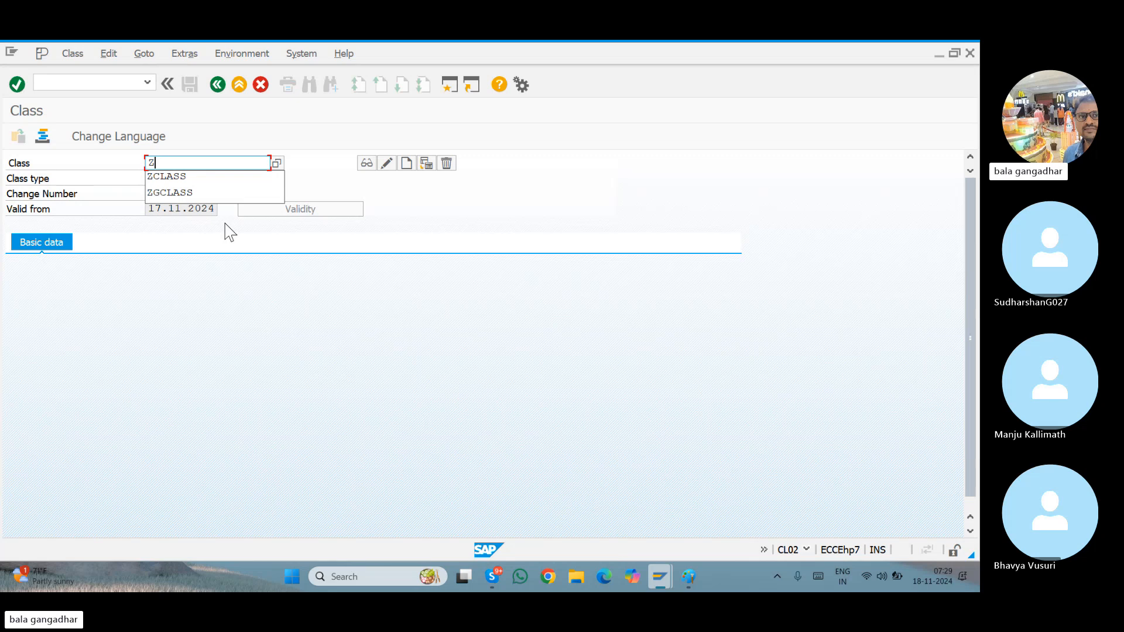
{"action": "type", "text": "LGCLASS"}
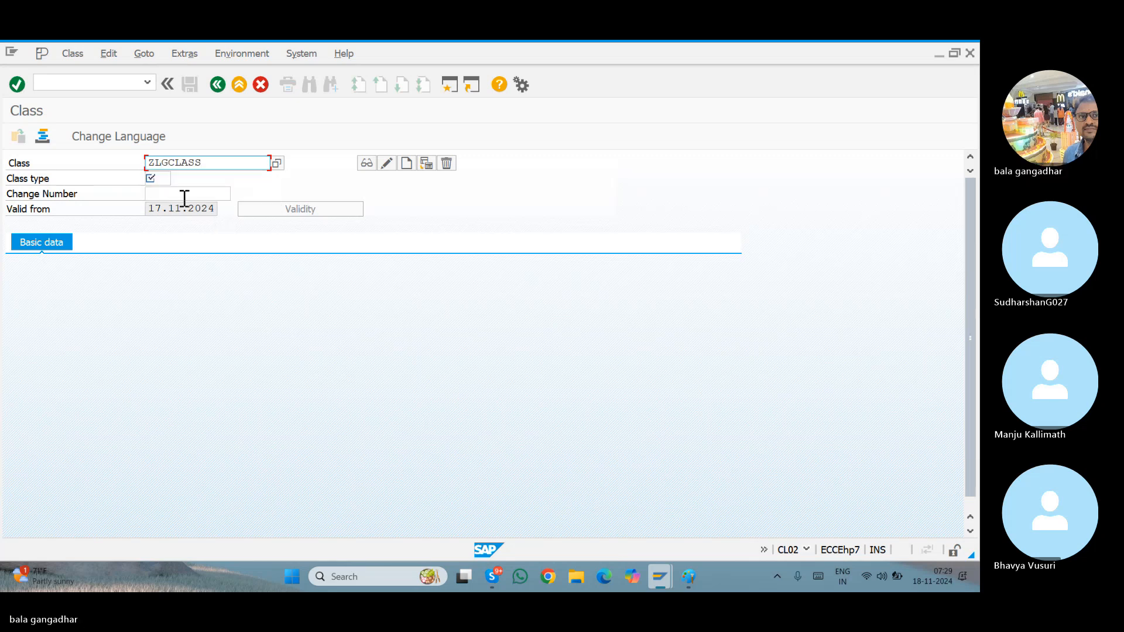
{"action": "left_click", "coordinate": [162, 191]}
{"action": "left_click", "coordinate": [163, 181]}
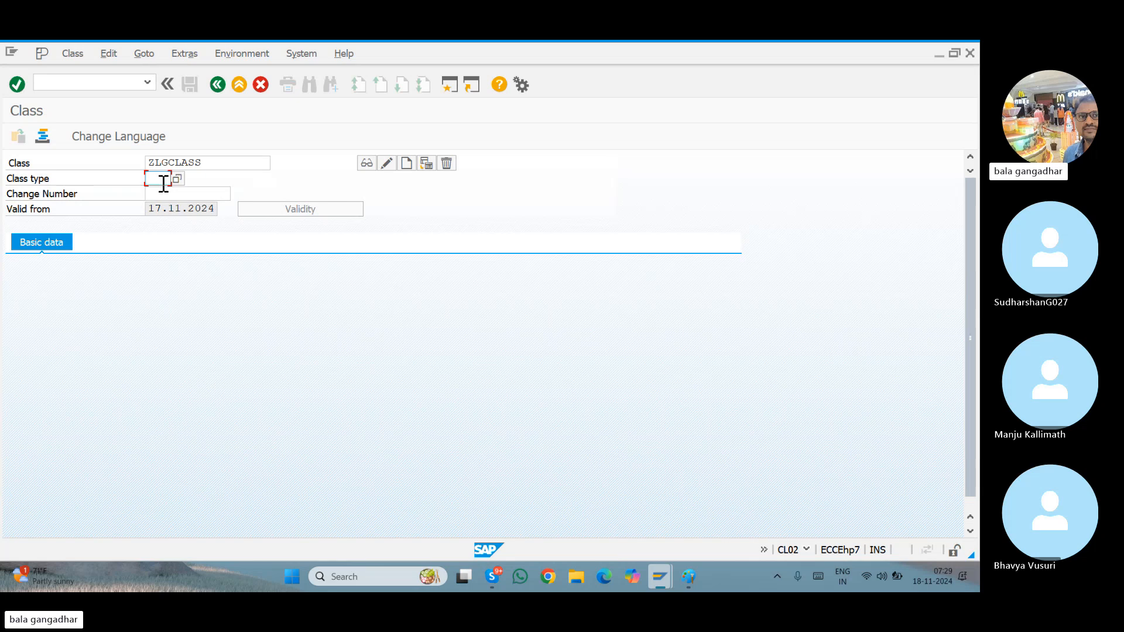
{"action": "type", "text": "032"}
{"action": "left_click", "coordinate": [410, 164]}
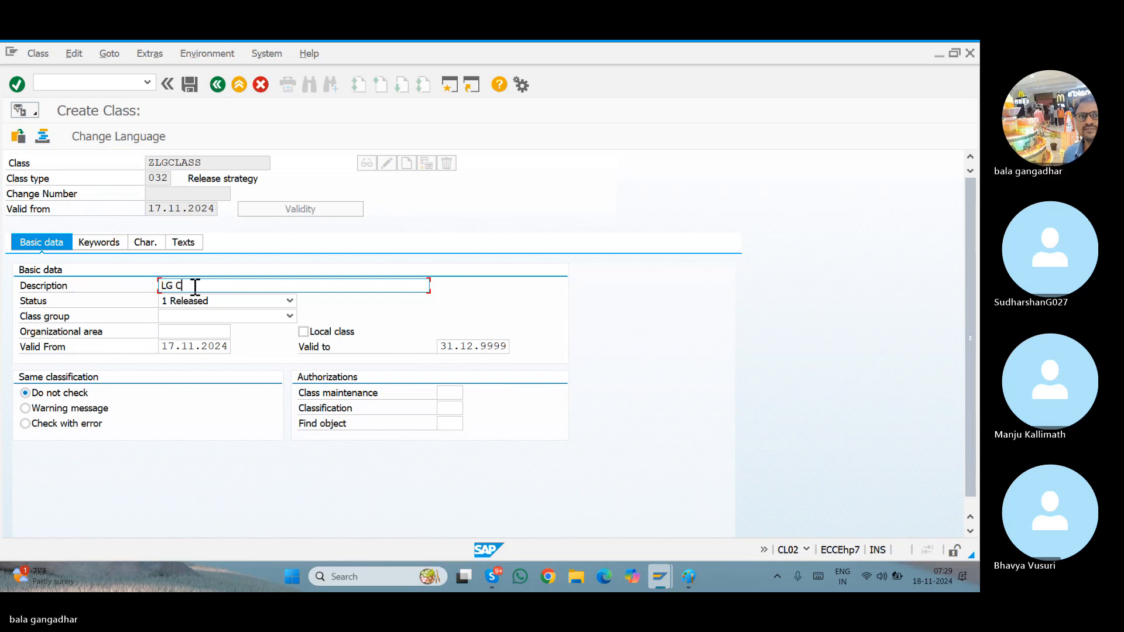
Enter LG CLASS as the description of the new class
{"action": "type", "text": "LASS"}
{"action": "key", "text": "Return"}
{"action": "left_click", "coordinate": [212, 159]}
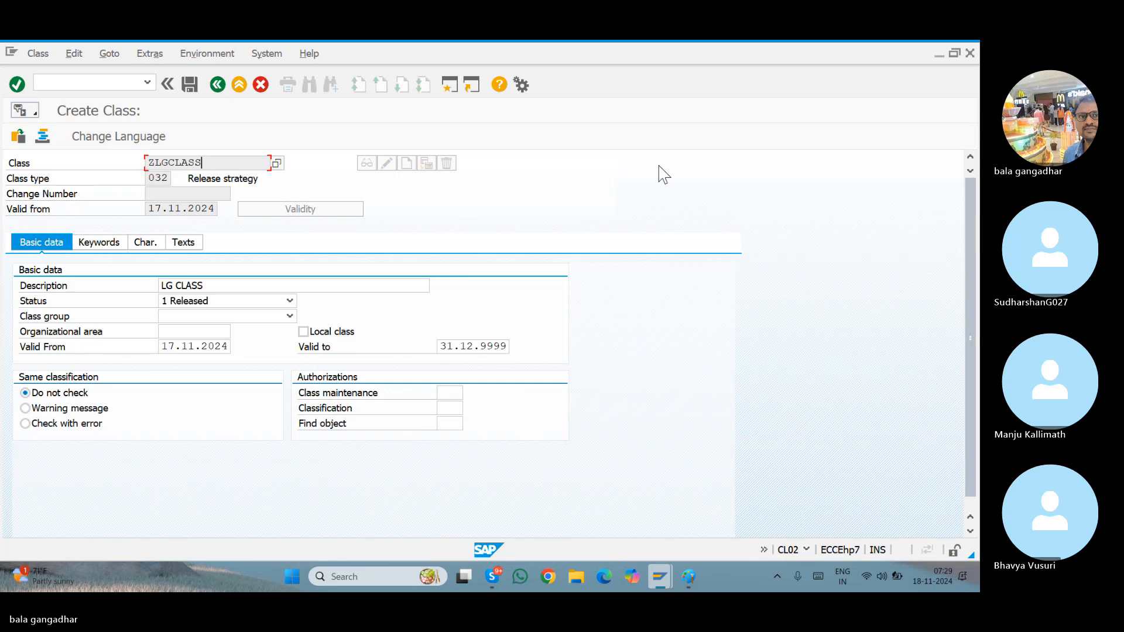
{"action": "left_click", "coordinate": [882, 225]}
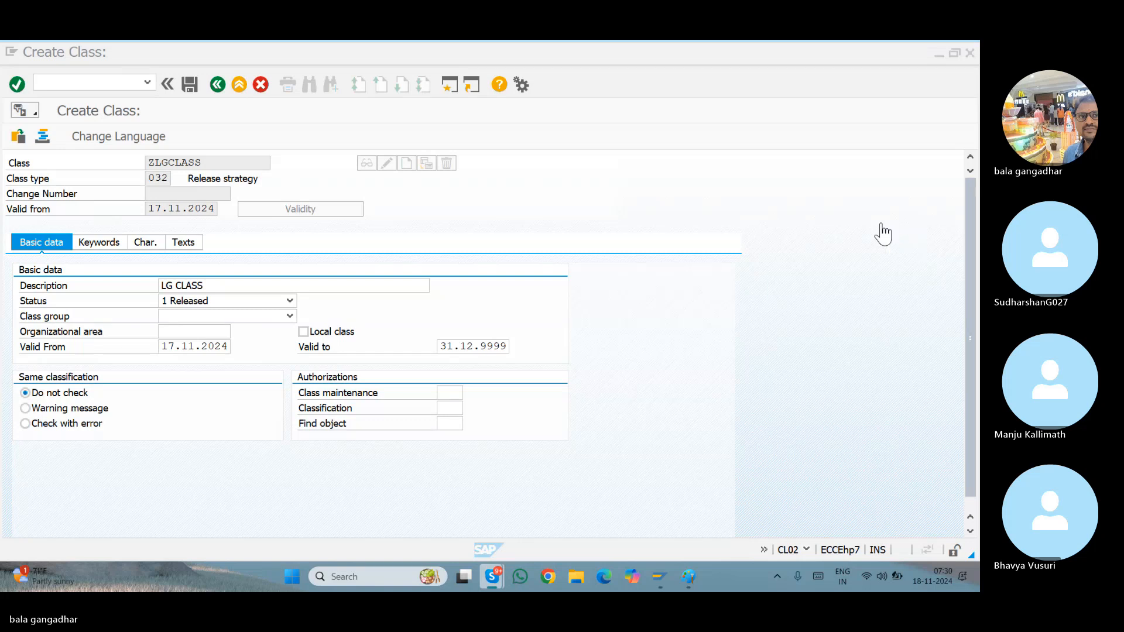
Assign the characteristics ZBUKRS and ZGNETW to class ZLGCLASS
{"action": "left_click", "coordinate": [151, 246]}
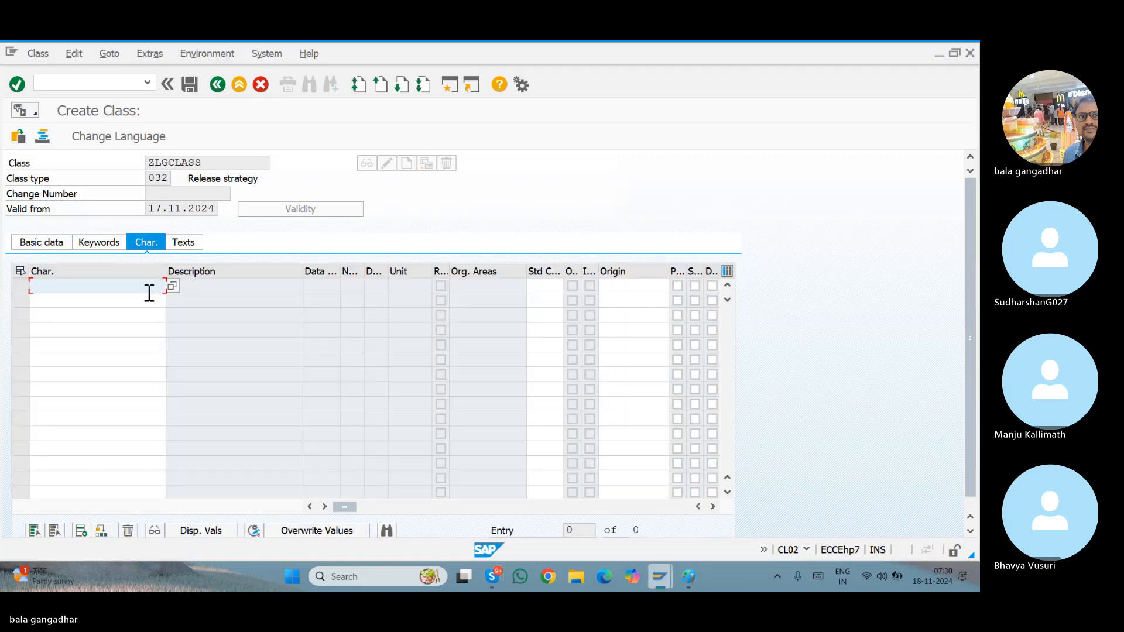
{"action": "type", "text": "ZBUKRS"}
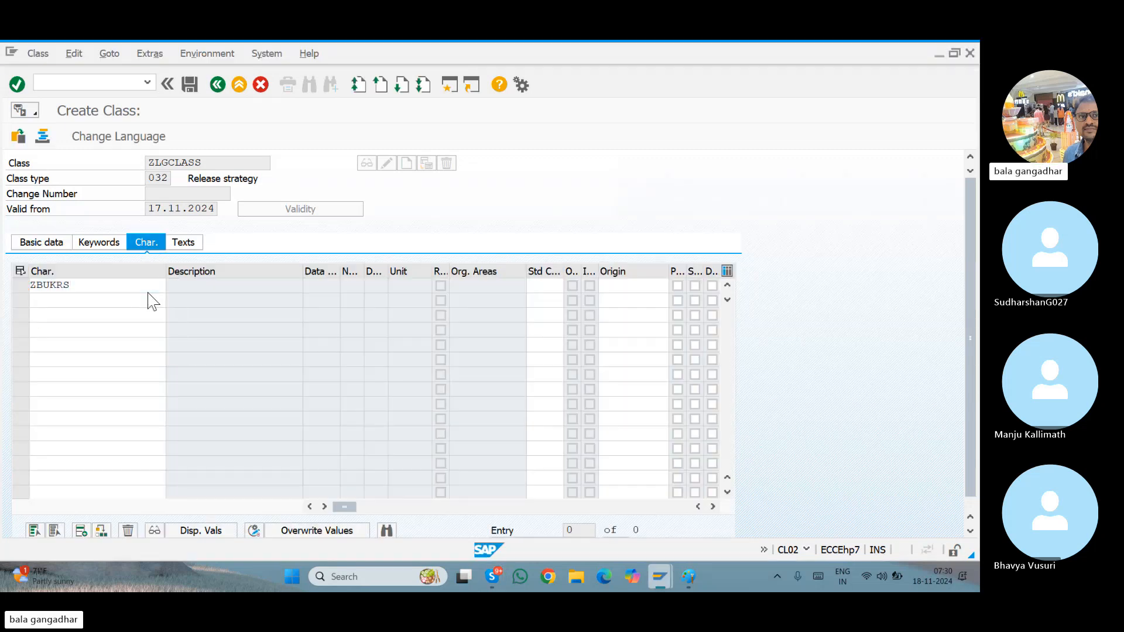
{"action": "key", "text": "Return"}
{"action": "left_click", "coordinate": [129, 300]}
{"action": "type", "text": "Z"}
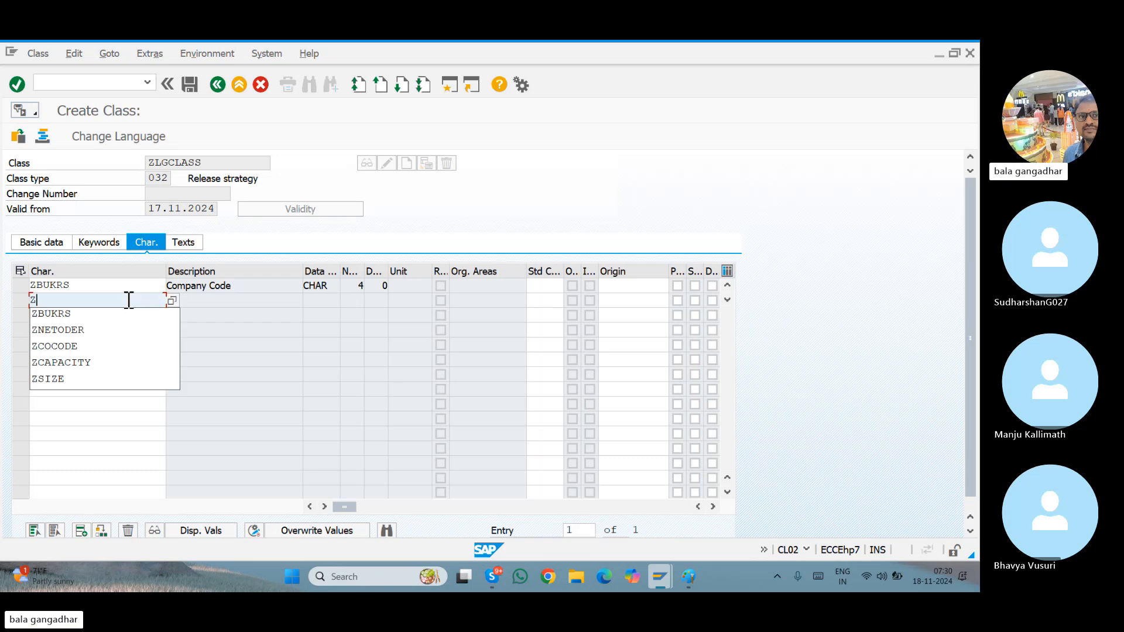
{"action": "type", "text": "GNETW"}
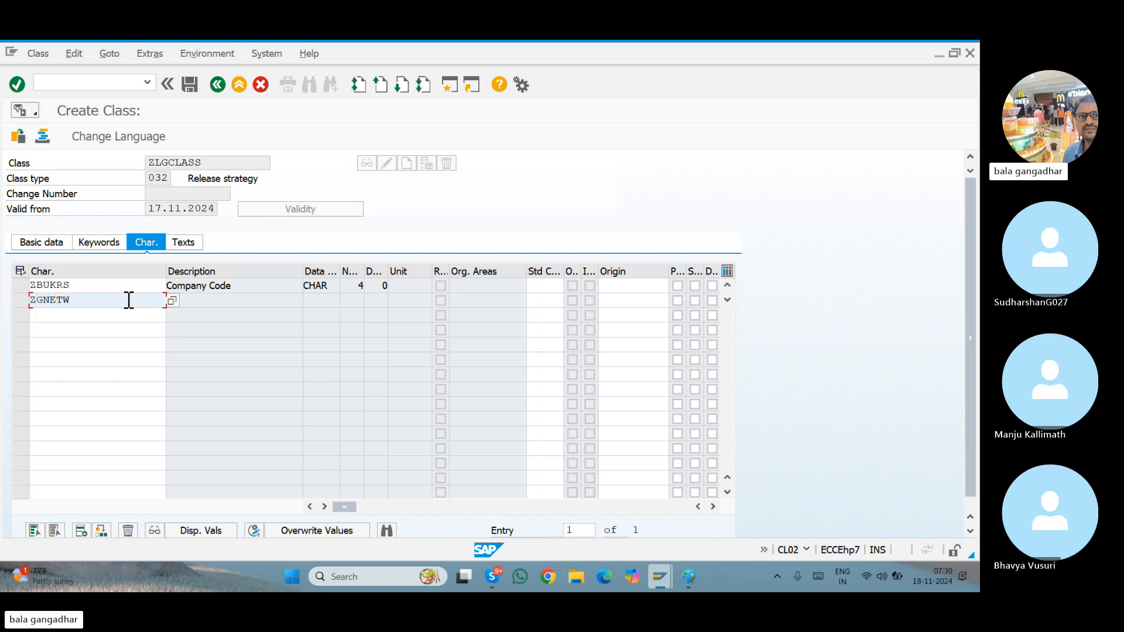
{"action": "key", "text": "Return"}
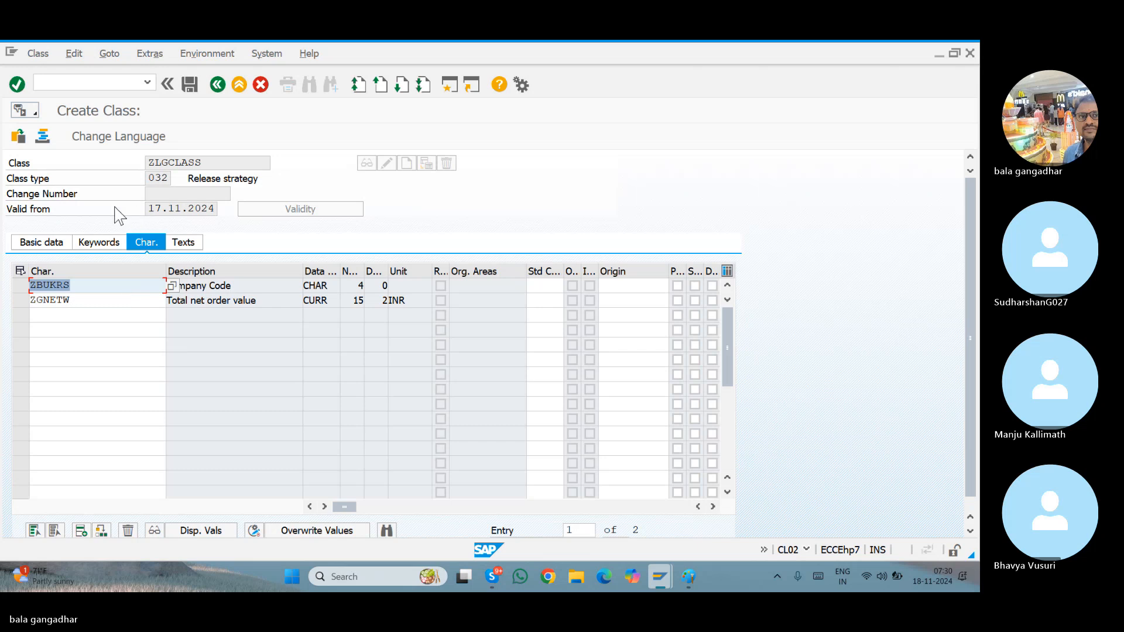
Review the basic data and characteristics of ZLGCLASS, and save the class
{"action": "left_click", "coordinate": [40, 246]}
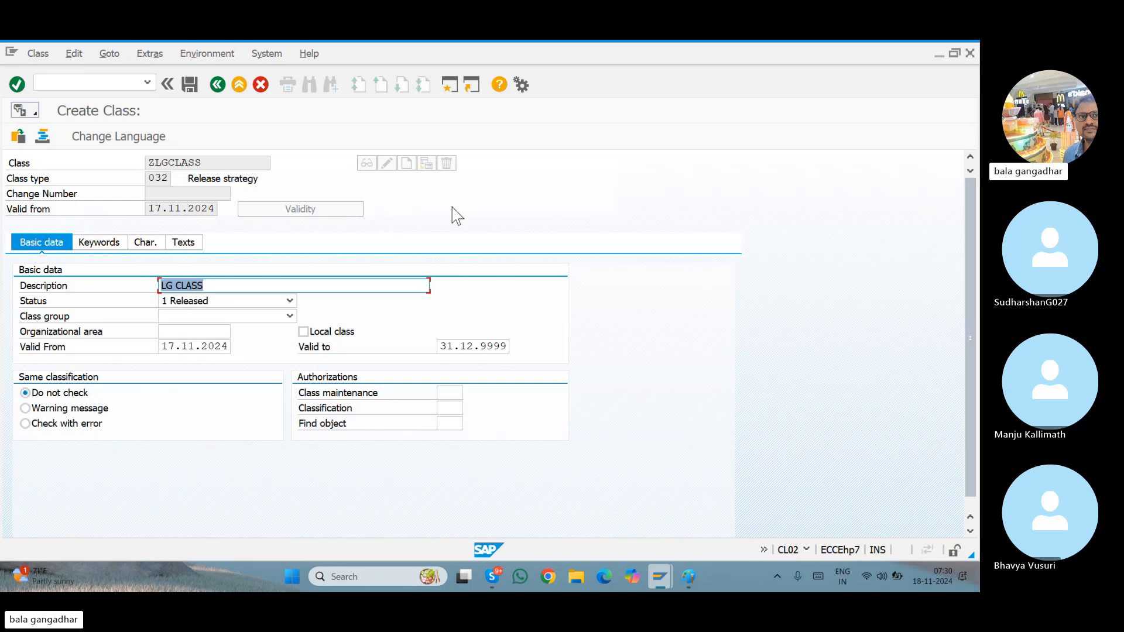
{"action": "left_click", "coordinate": [881, 227]}
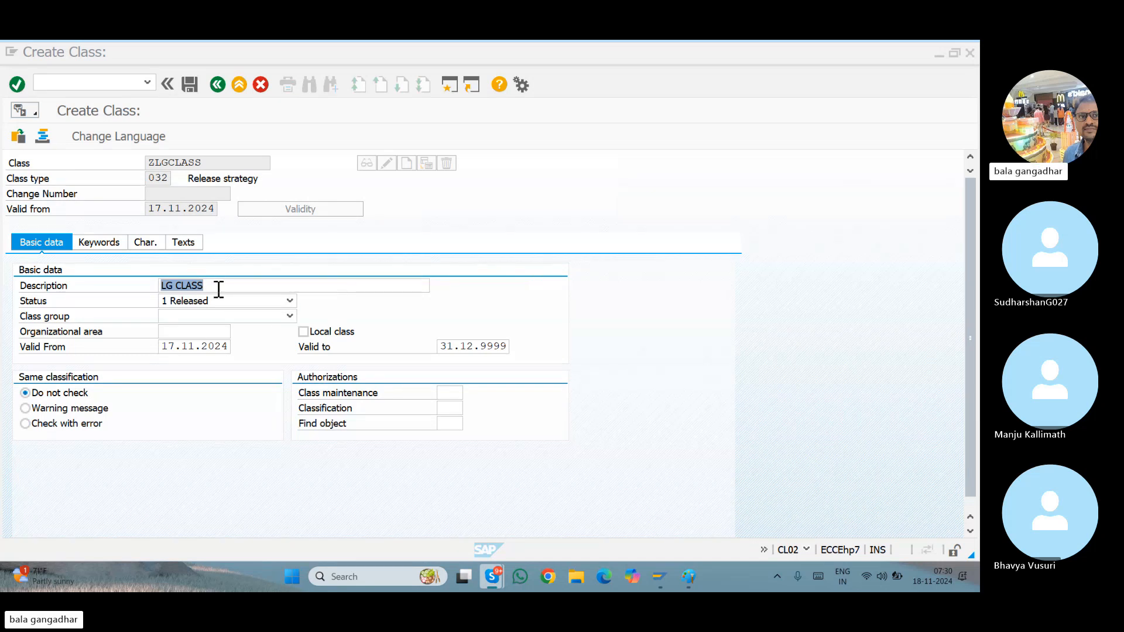
{"action": "left_click", "coordinate": [147, 245]}
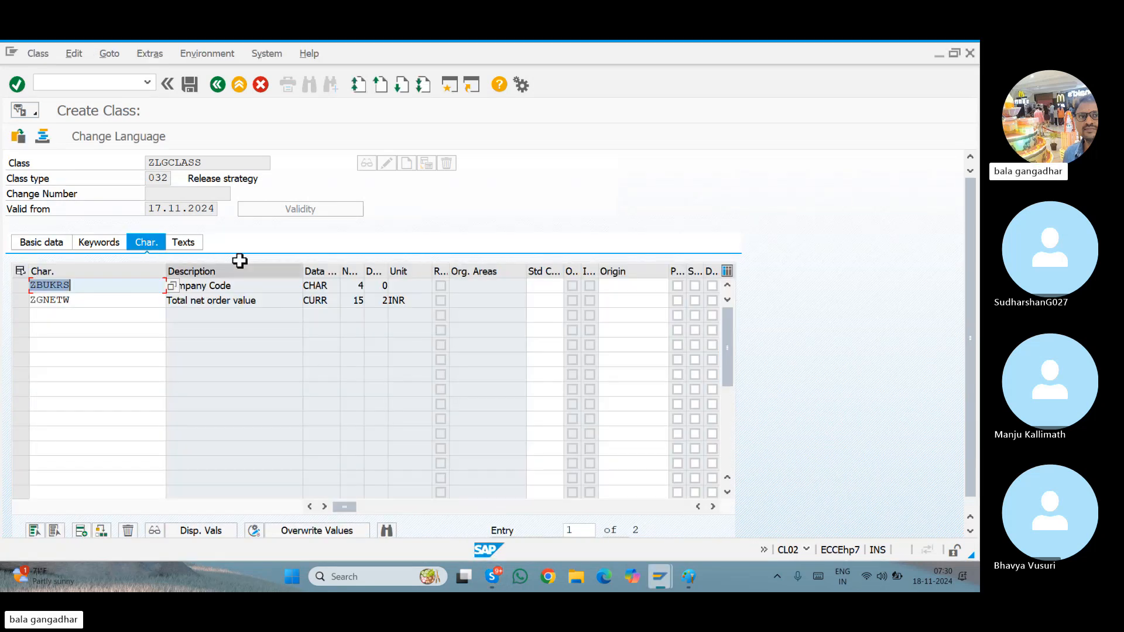
{"action": "left_click", "coordinate": [241, 286]}
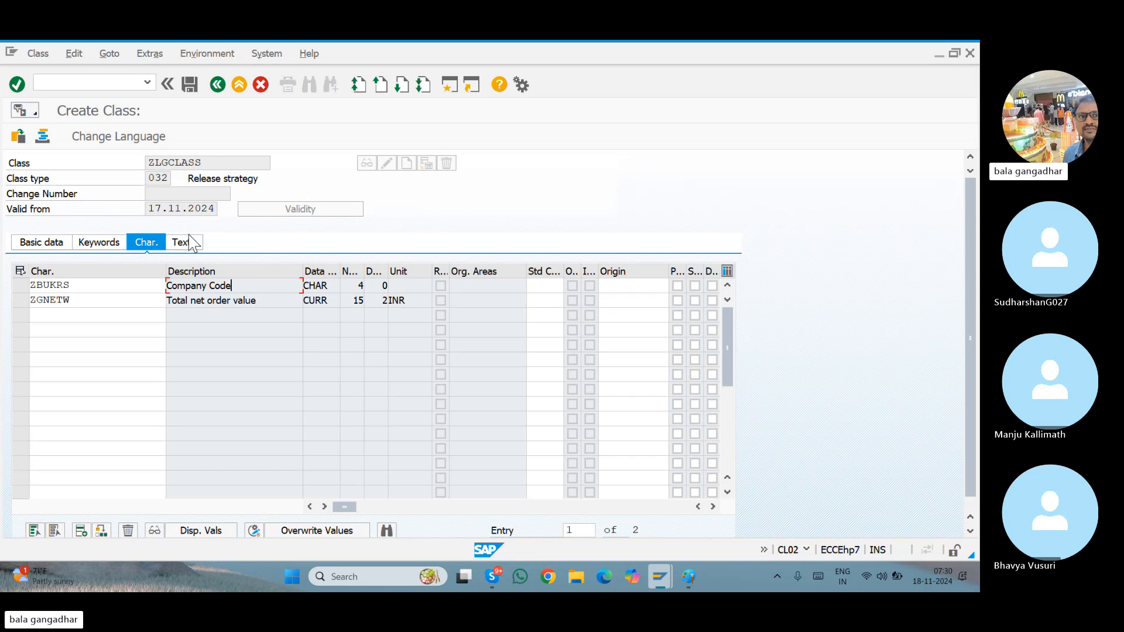
{"action": "left_click", "coordinate": [190, 86]}
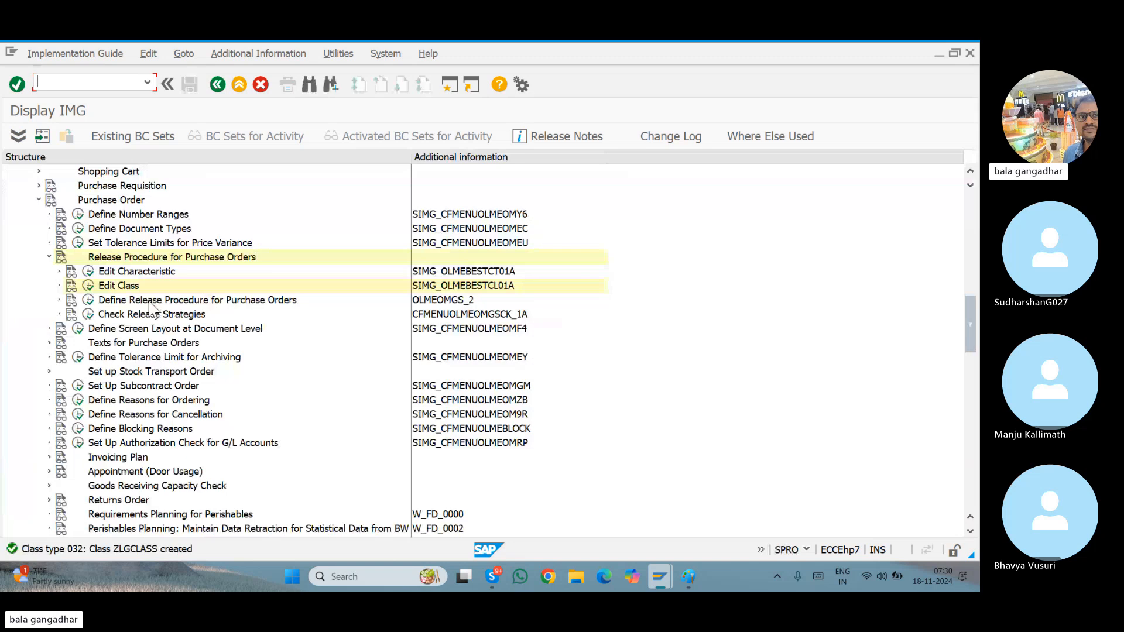
Execute Define Release Procedure for Purchase Orders and open its Release Groups activity
{"action": "left_click", "coordinate": [151, 303]}
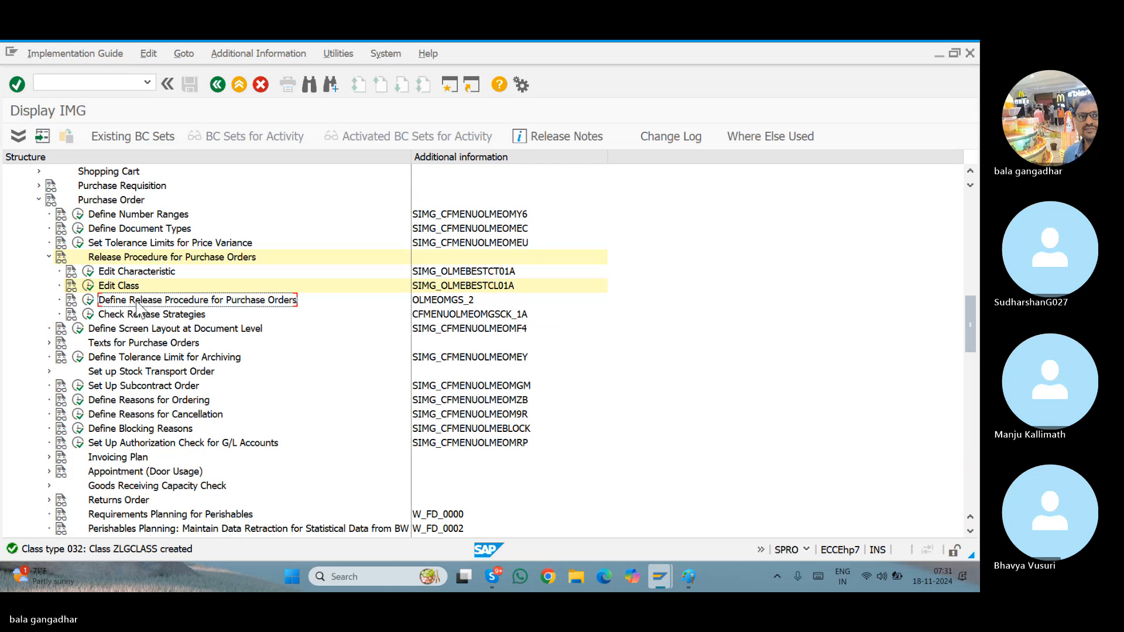
{"action": "left_click", "coordinate": [88, 301]}
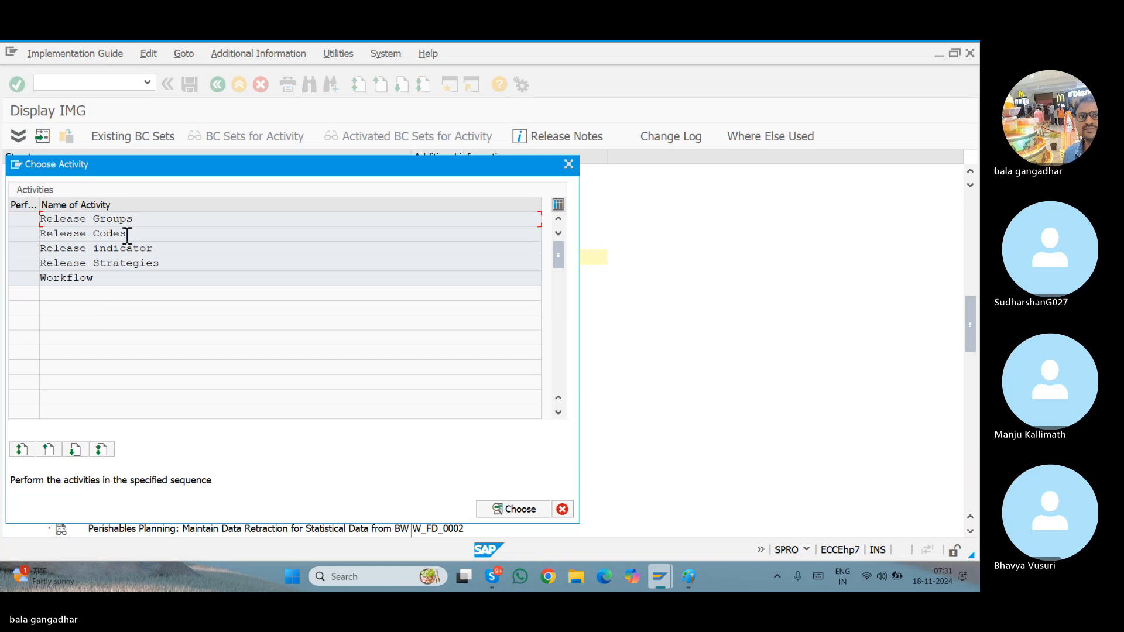
{"action": "double_click", "coordinate": [89, 219]}
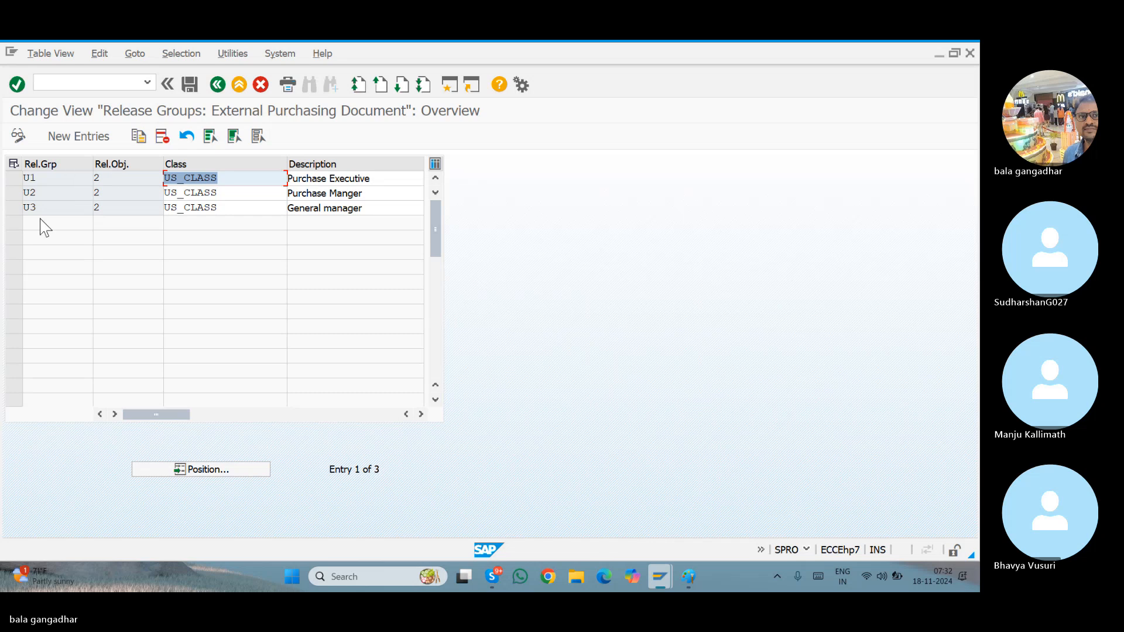
Delete all existing US_CLASS release groups and save the deletion to the proposed customizing request
{"action": "left_click", "coordinate": [210, 137]}
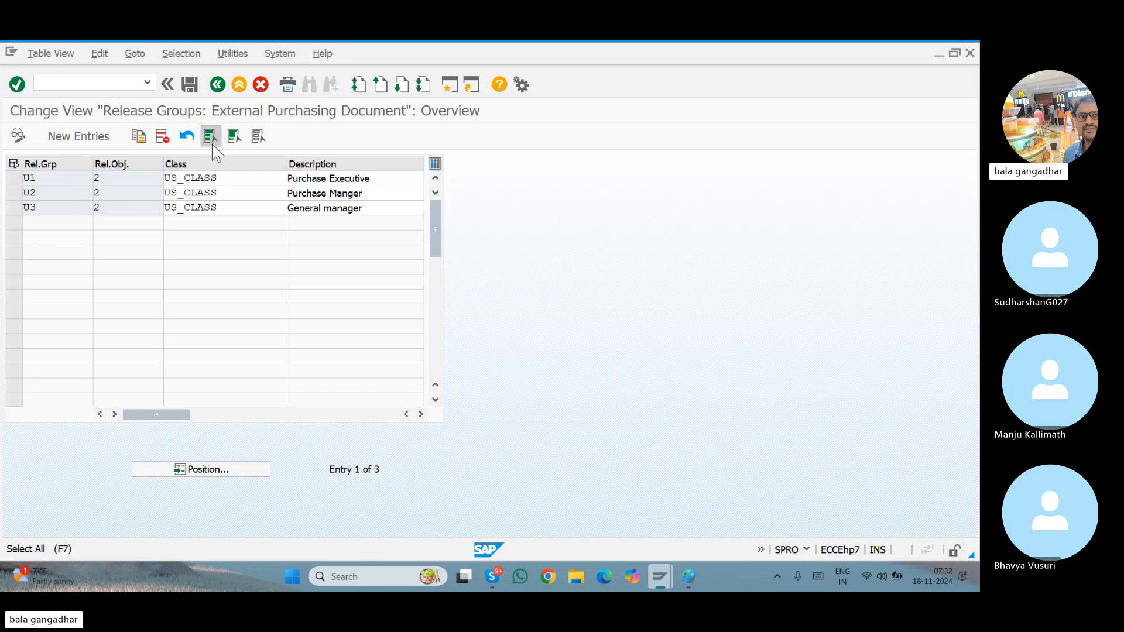
{"action": "left_click", "coordinate": [162, 136]}
{"action": "key", "text": "Return"}
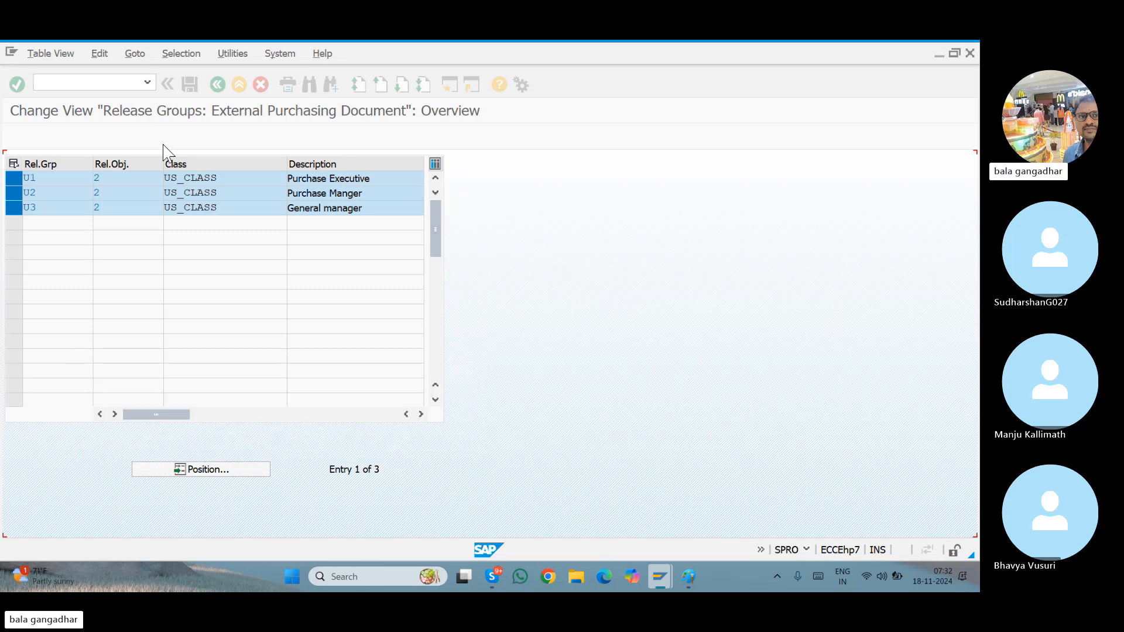
{"action": "left_click", "coordinate": [189, 85]}
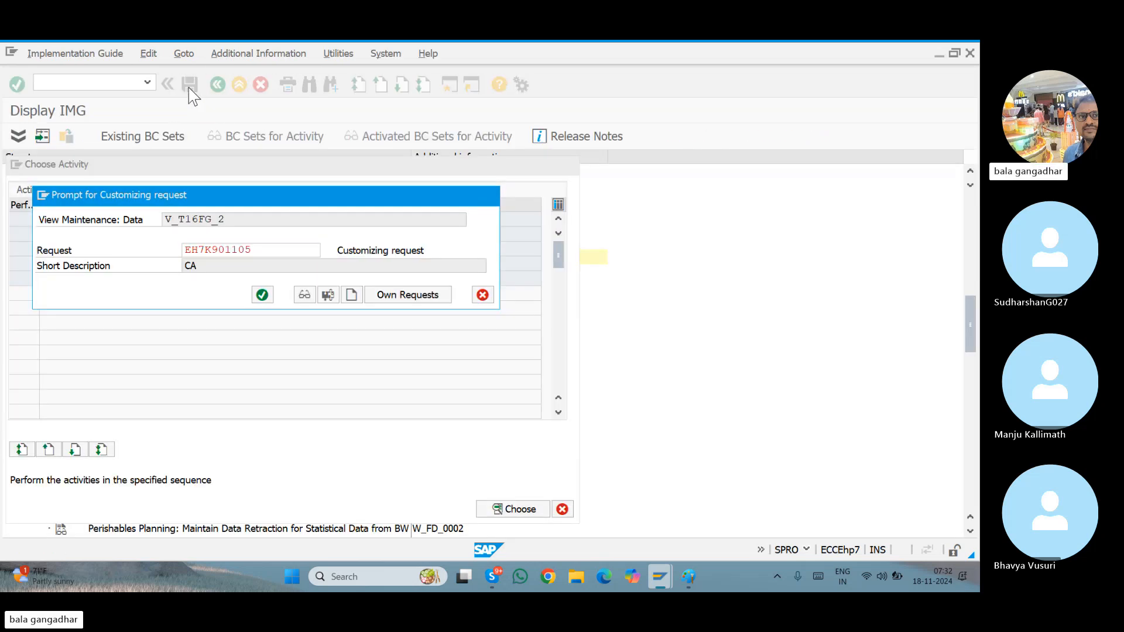
{"action": "key", "text": "Return"}
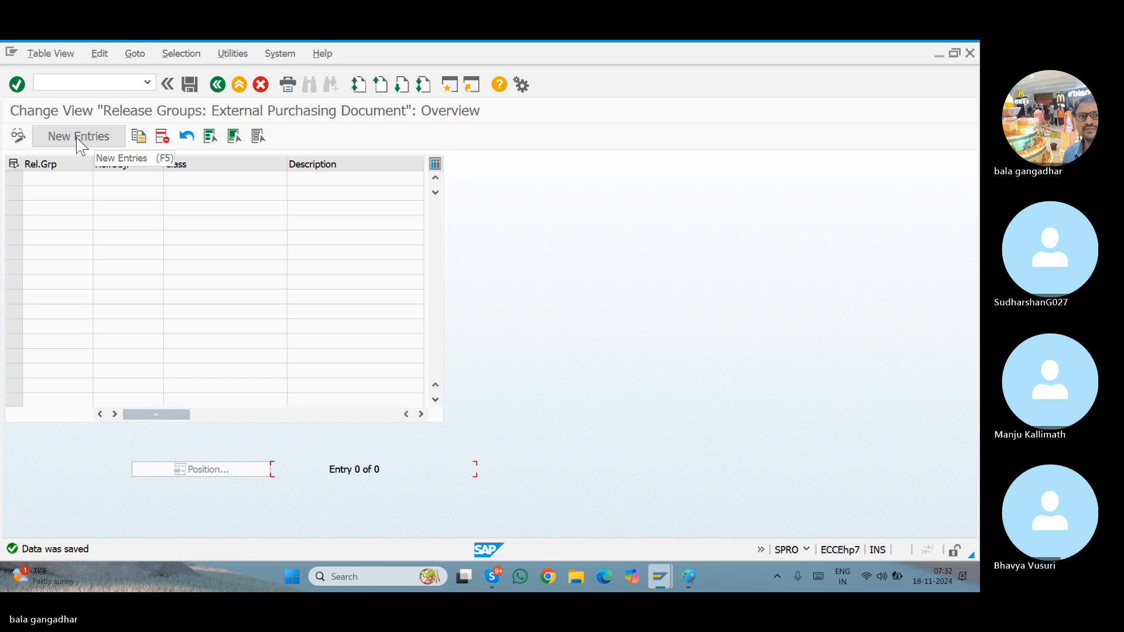
Create a new release group GR for class ZLGCLASS with the description LG CLASS
{"action": "left_click", "coordinate": [77, 140]}
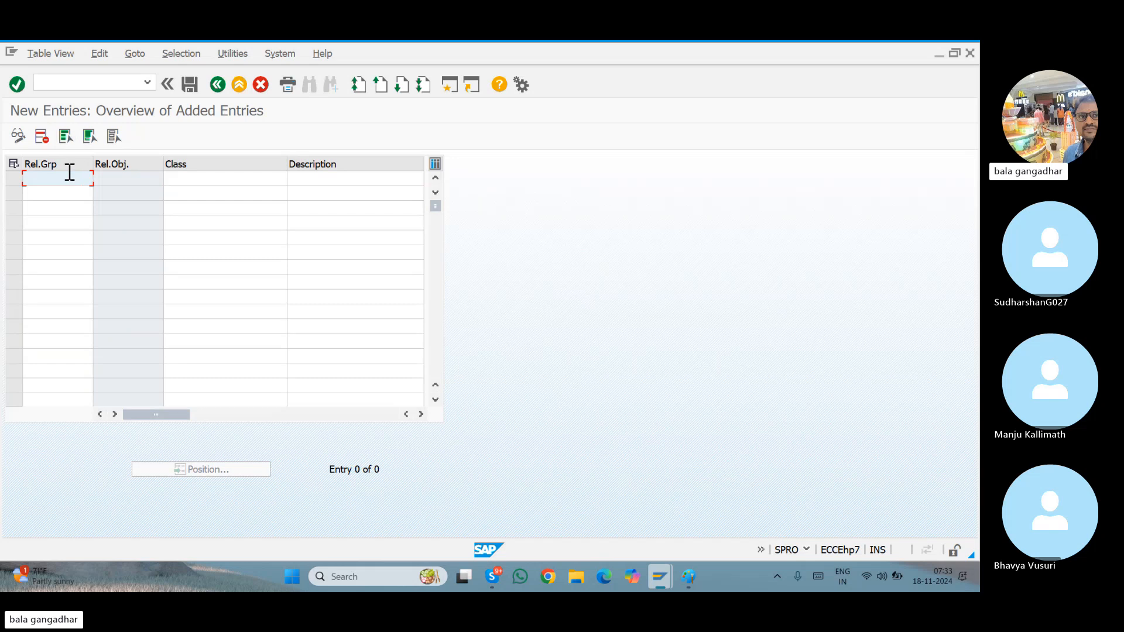
{"action": "type", "text": "GR"}
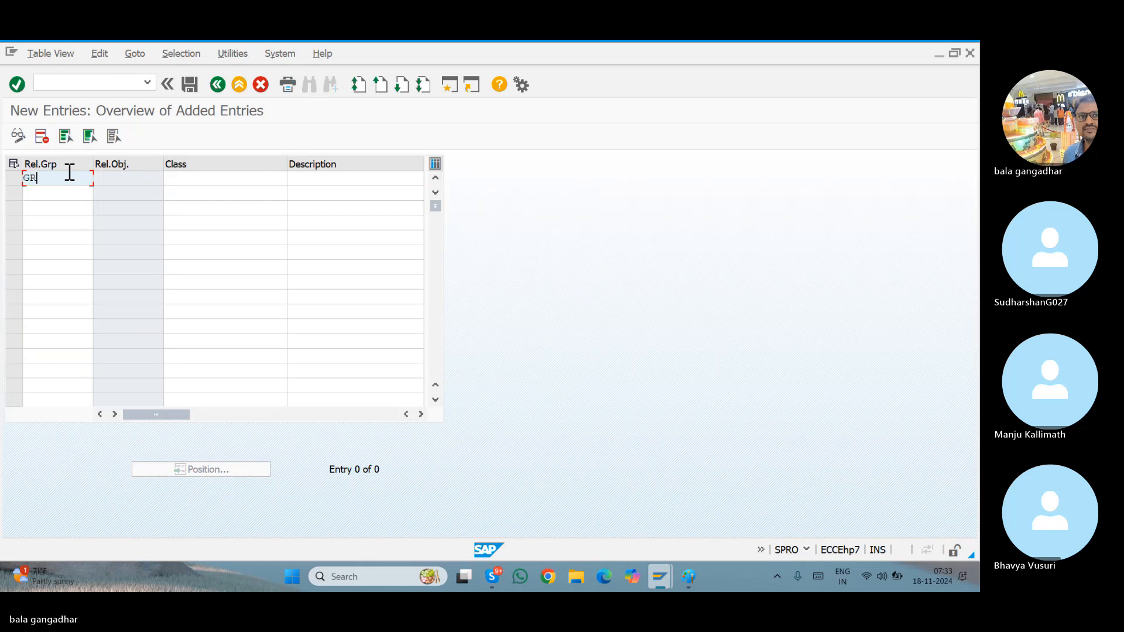
{"action": "key", "text": "Tab"}
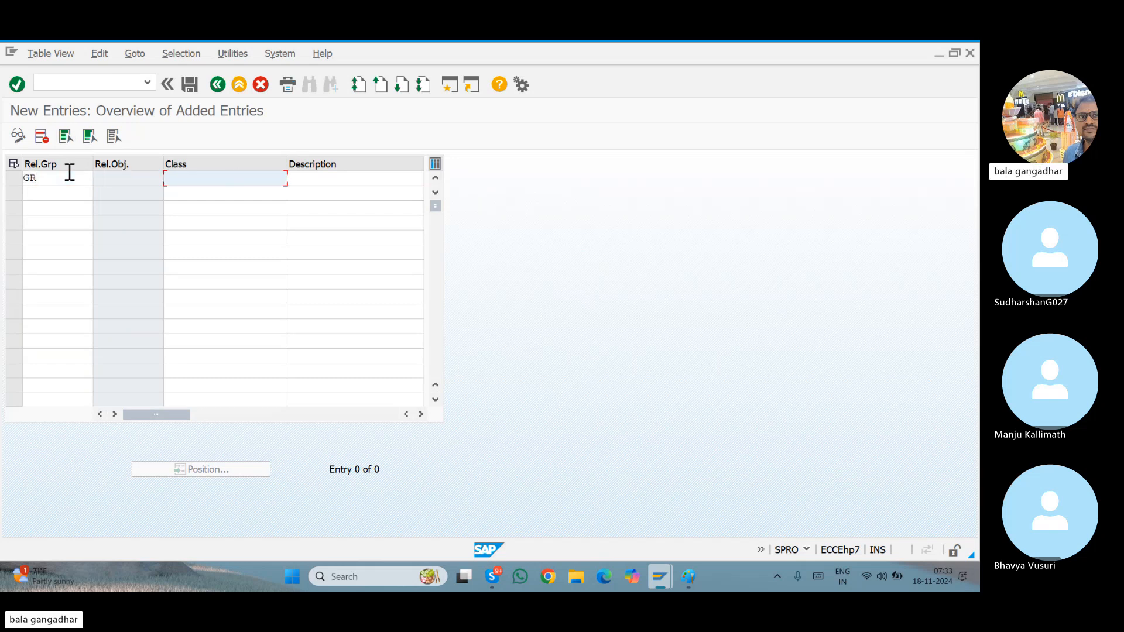
{"action": "type", "text": "ZLGCLASS"}
{"action": "key", "text": "Tab"}
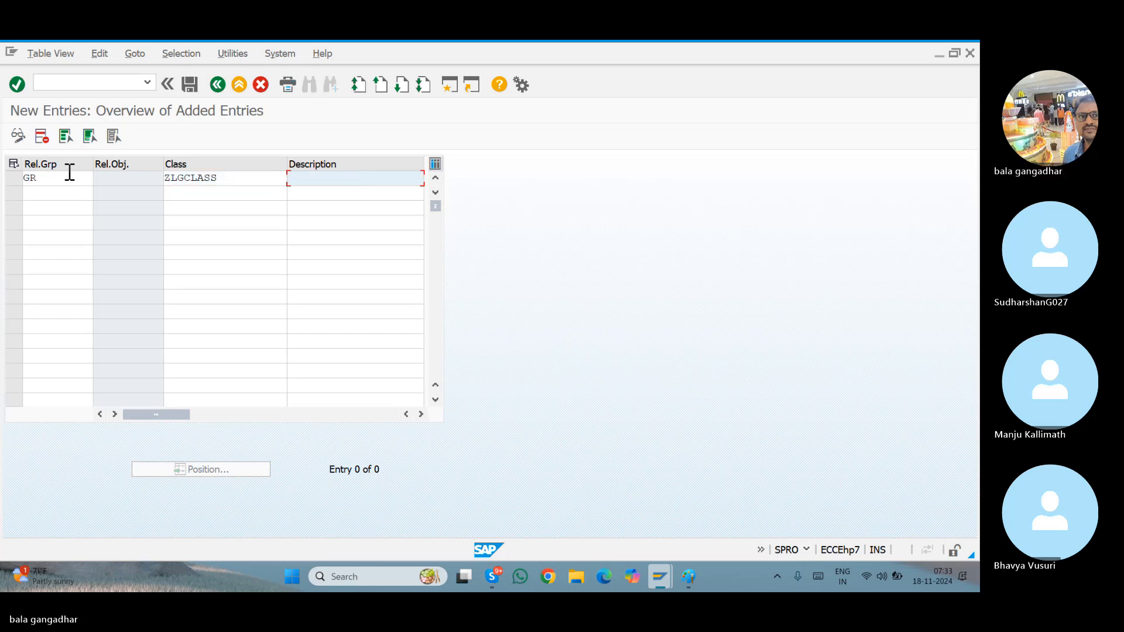
{"action": "type", "text": "LG CLA"}
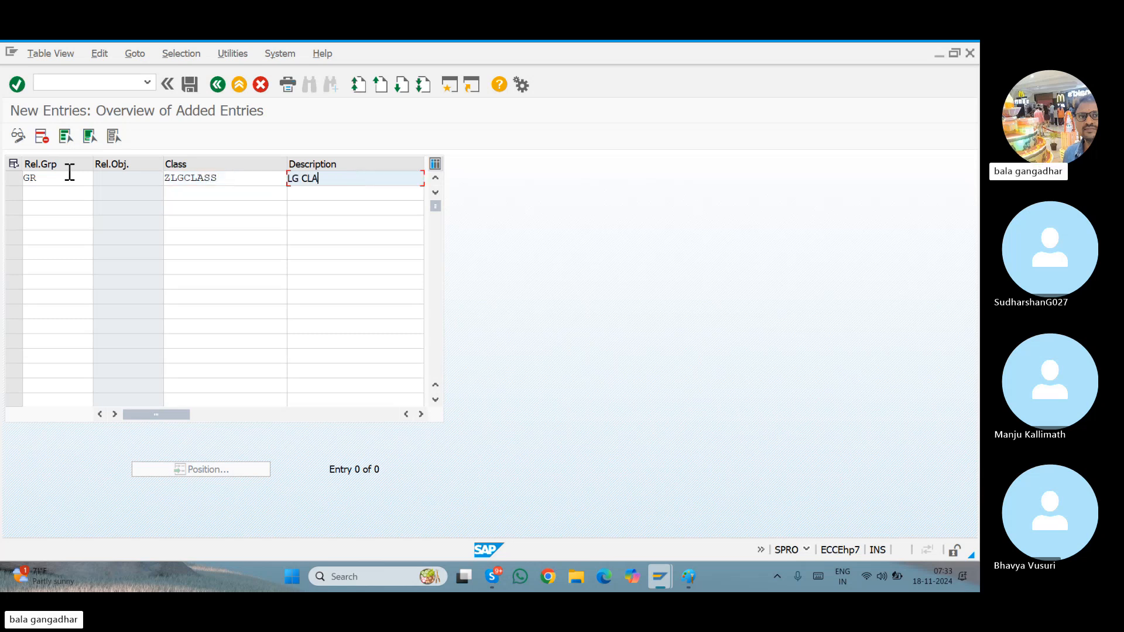
{"action": "type", "text": "SS"}
{"action": "key", "text": "Return"}
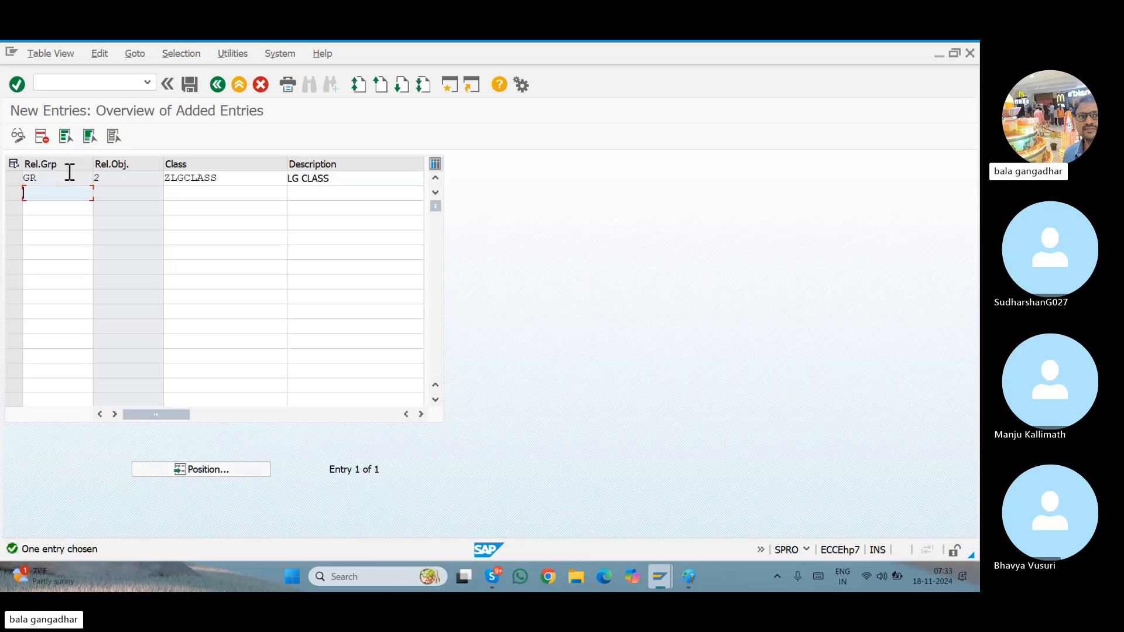
Save the new release group and return to the activity list, selecting Release Codes
{"action": "left_click", "coordinate": [190, 86]}
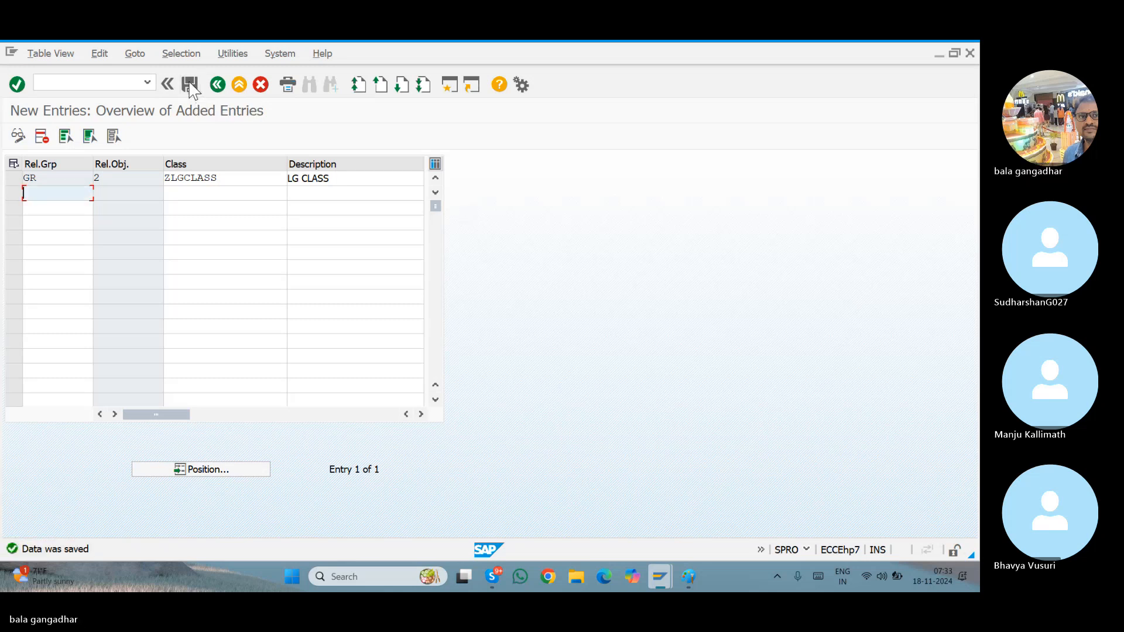
{"action": "left_click", "coordinate": [190, 86]}
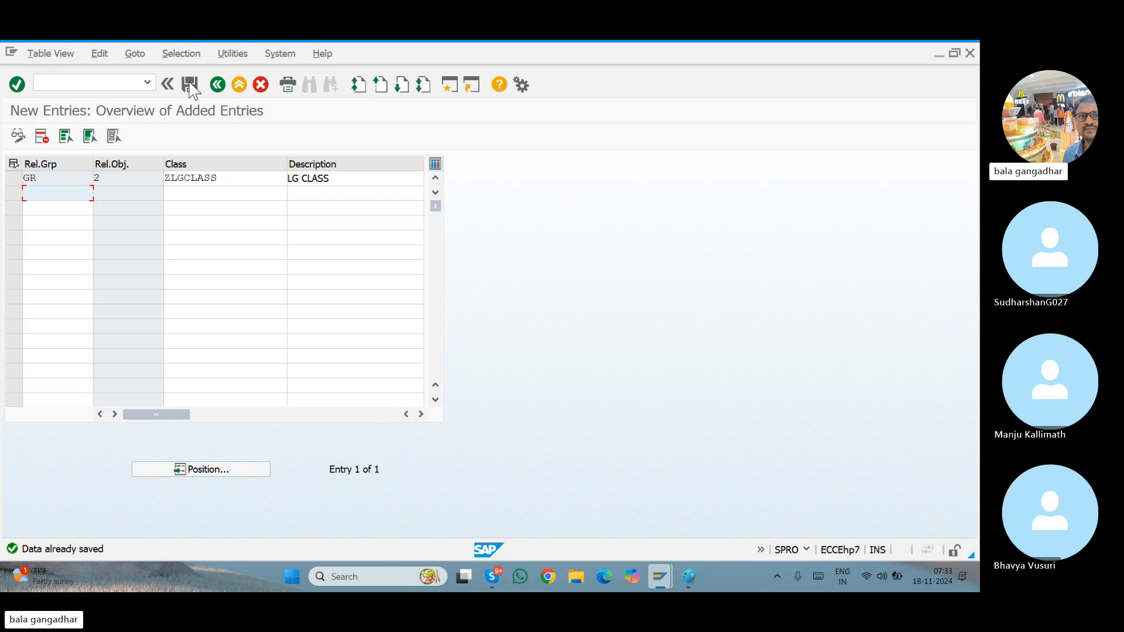
{"action": "left_click", "coordinate": [190, 86]}
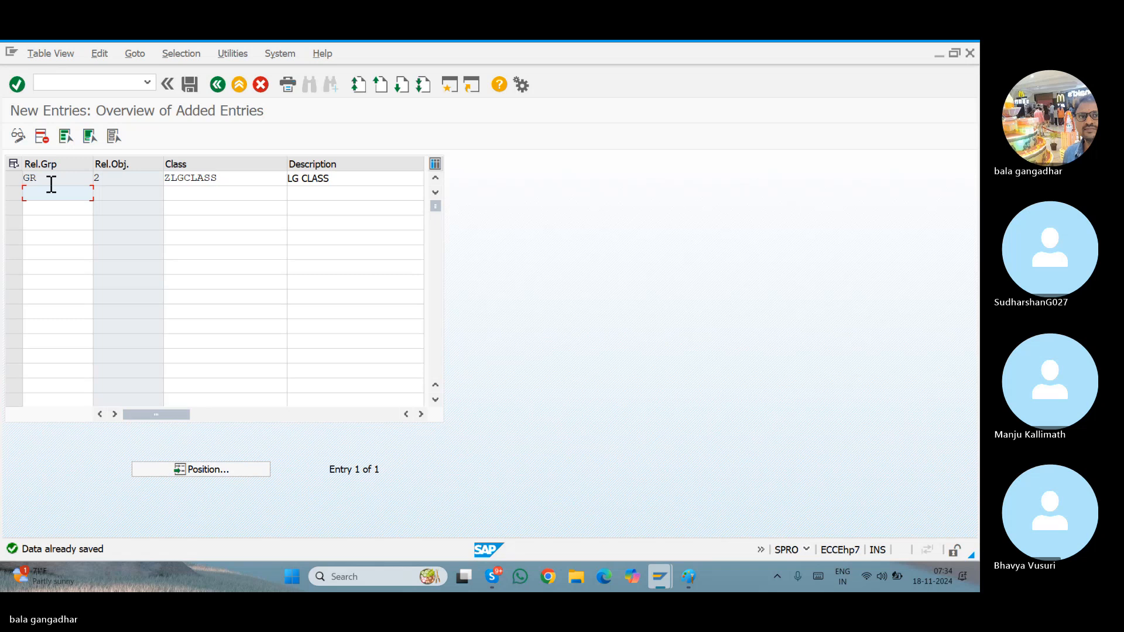
{"action": "left_click", "coordinate": [190, 87]}
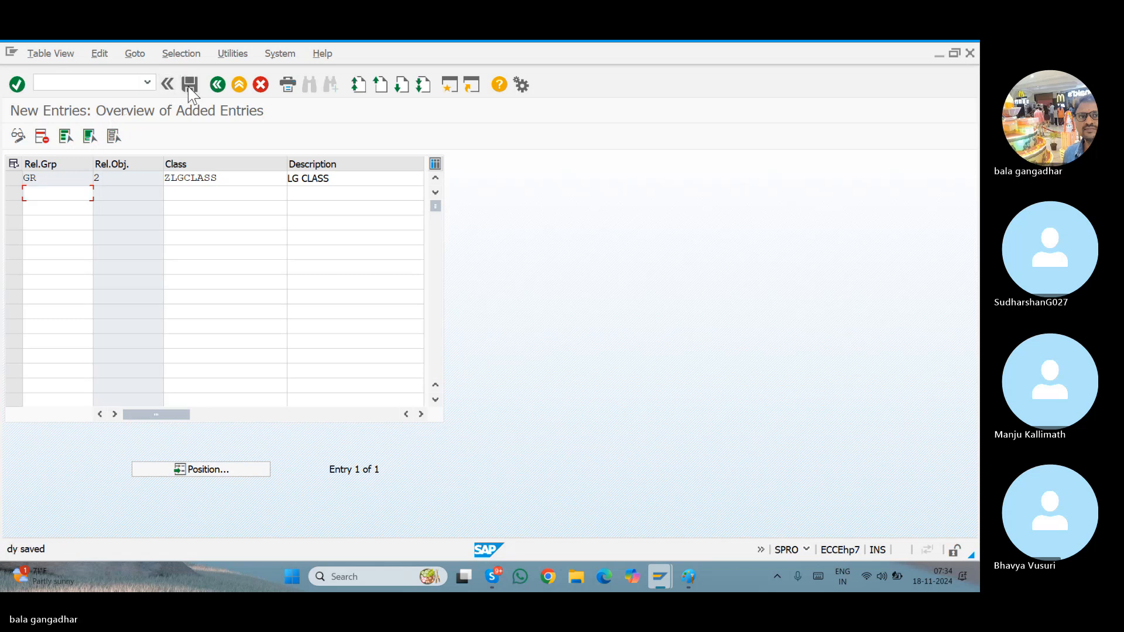
{"action": "left_click", "coordinate": [219, 85]}
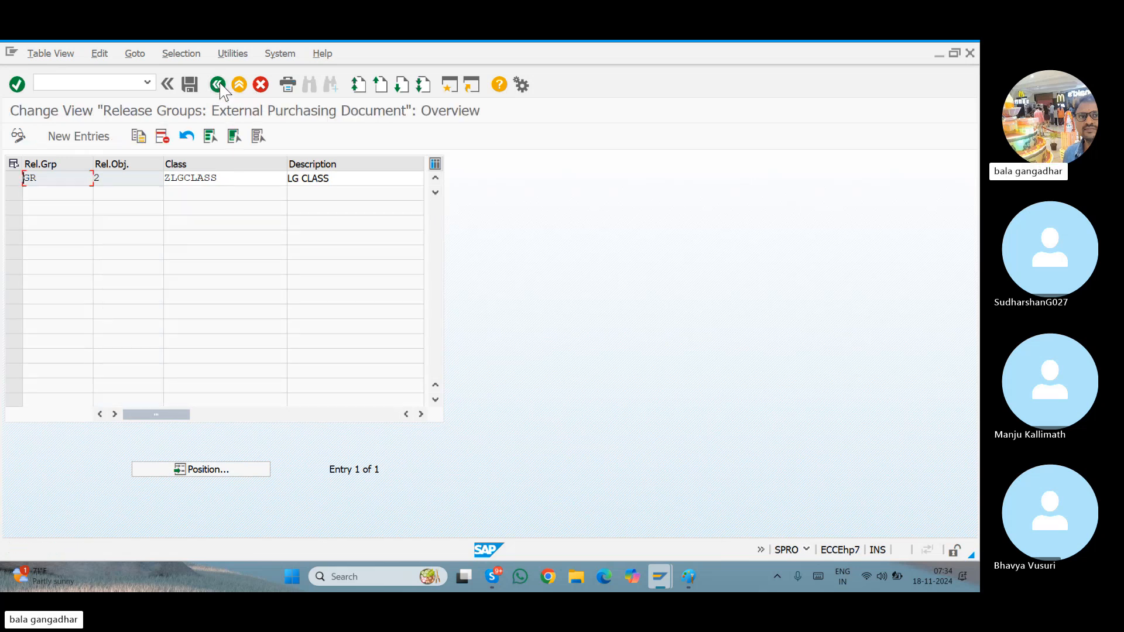
{"action": "left_click", "coordinate": [218, 85]}
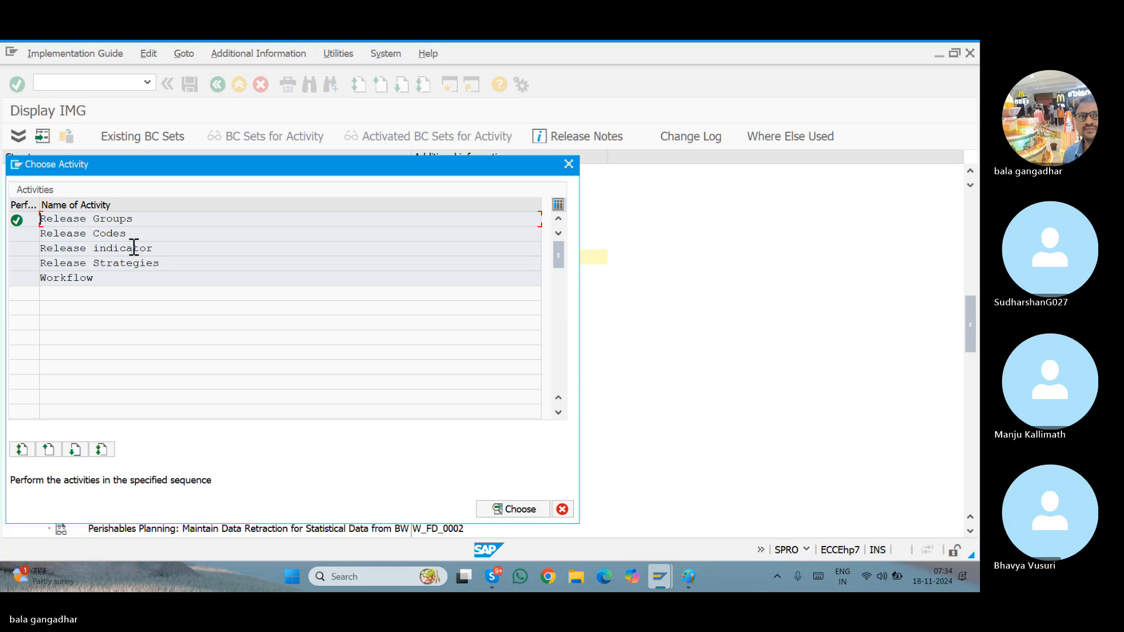
{"action": "left_click", "coordinate": [99, 236]}
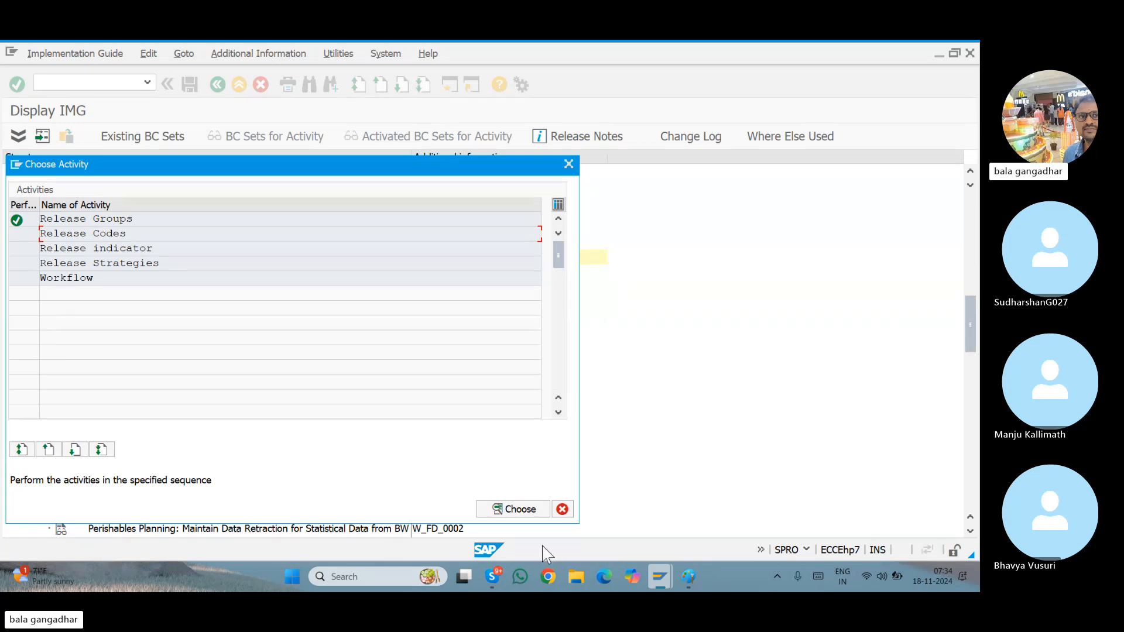
Switch to Paint to examine the notes on release codes and their approvers, and return to SAP
{"action": "left_click", "coordinate": [689, 577]}
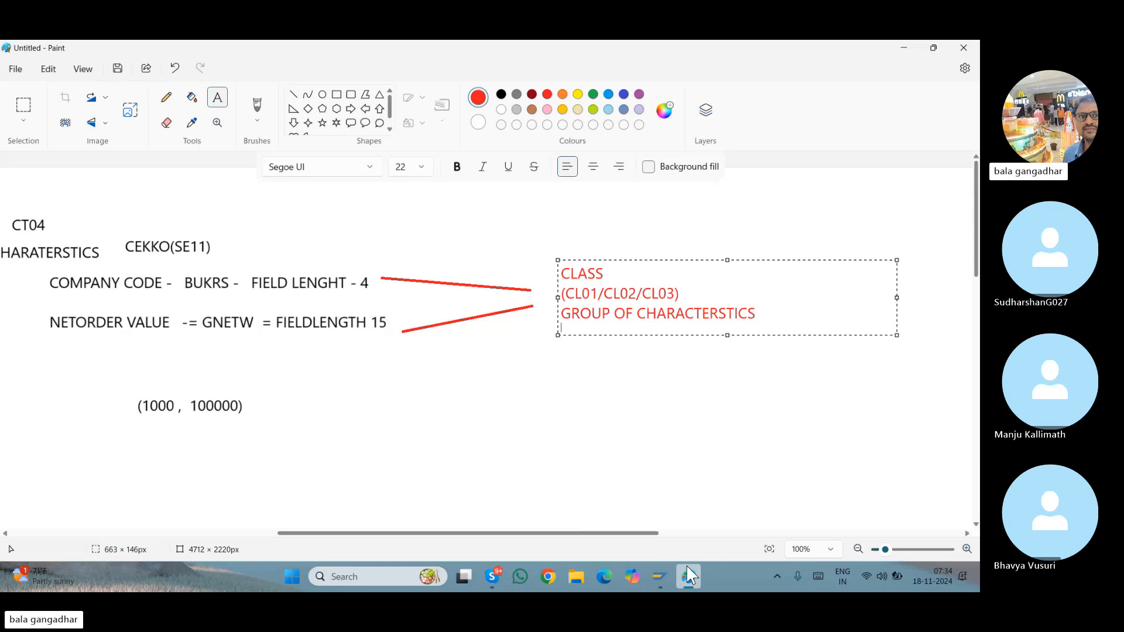
{"action": "left_click", "coordinate": [447, 510]}
{"action": "left_click_drag", "start_coordinate": [448, 510], "coordinate": [352, 532]}
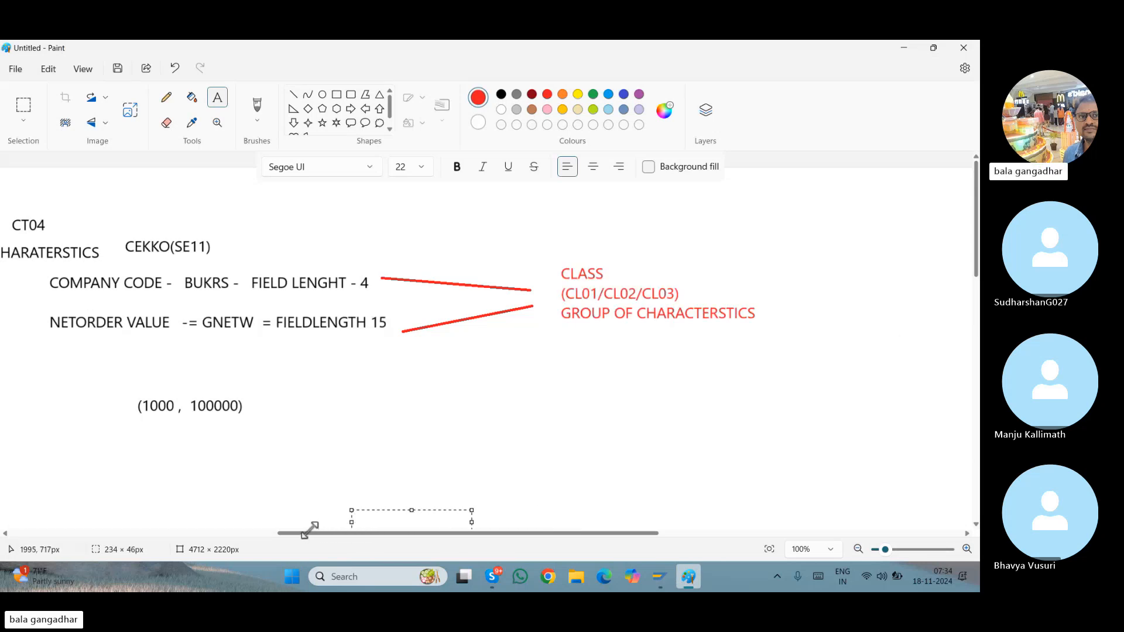
{"action": "left_click", "coordinate": [235, 451]}
{"action": "left_click", "coordinate": [235, 451]}
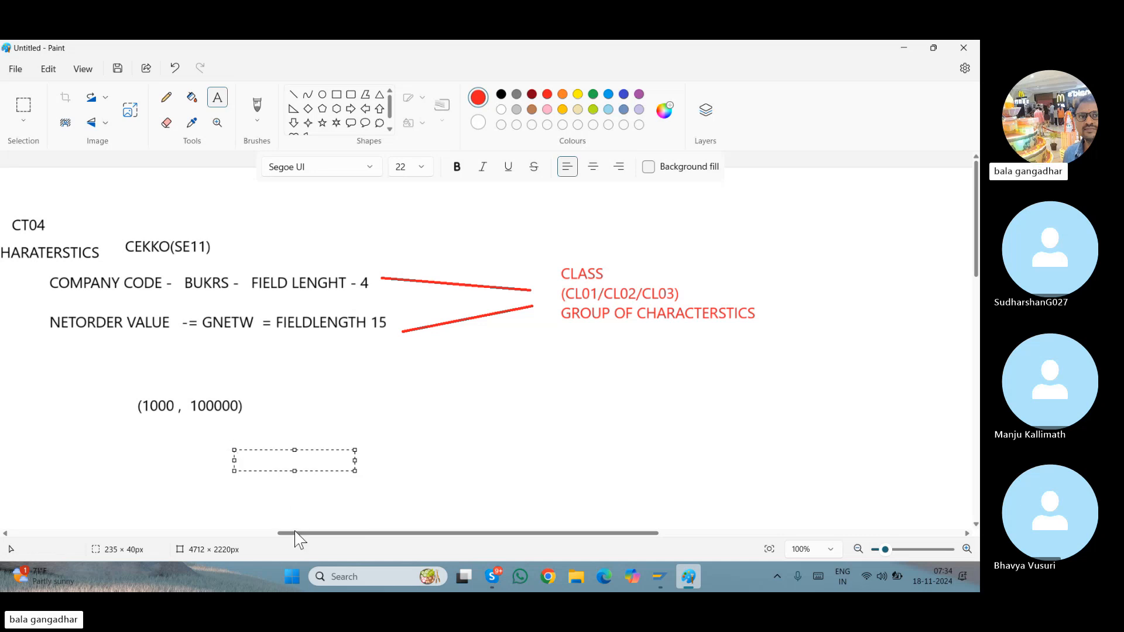
{"action": "left_click_drag", "start_coordinate": [296, 539], "coordinate": [148, 541]}
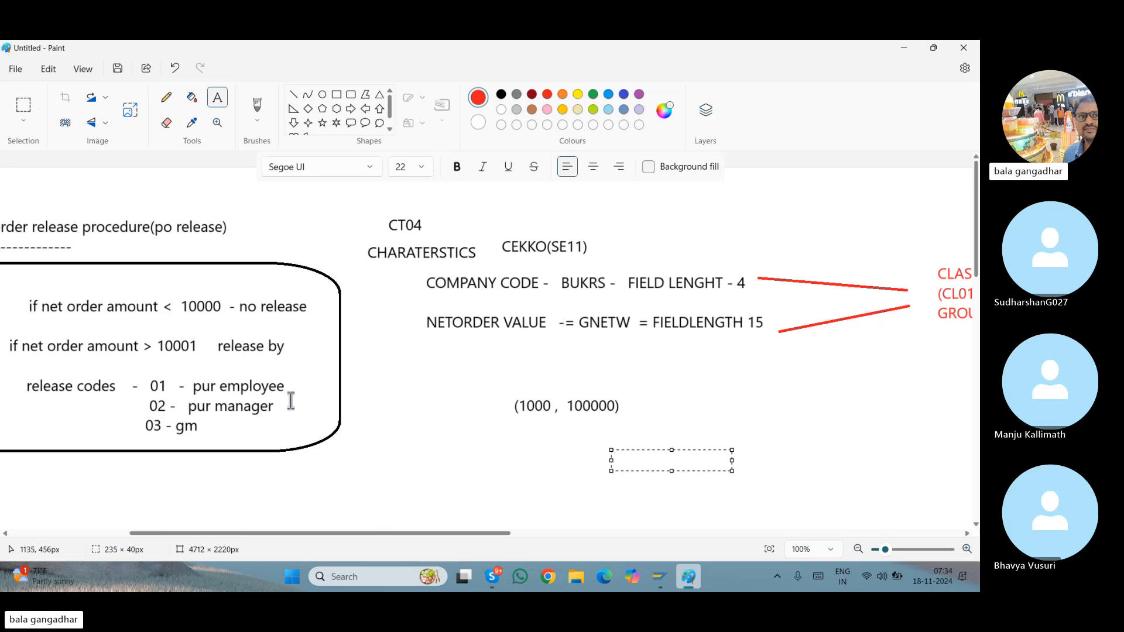
{"action": "left_click", "coordinate": [690, 569]}
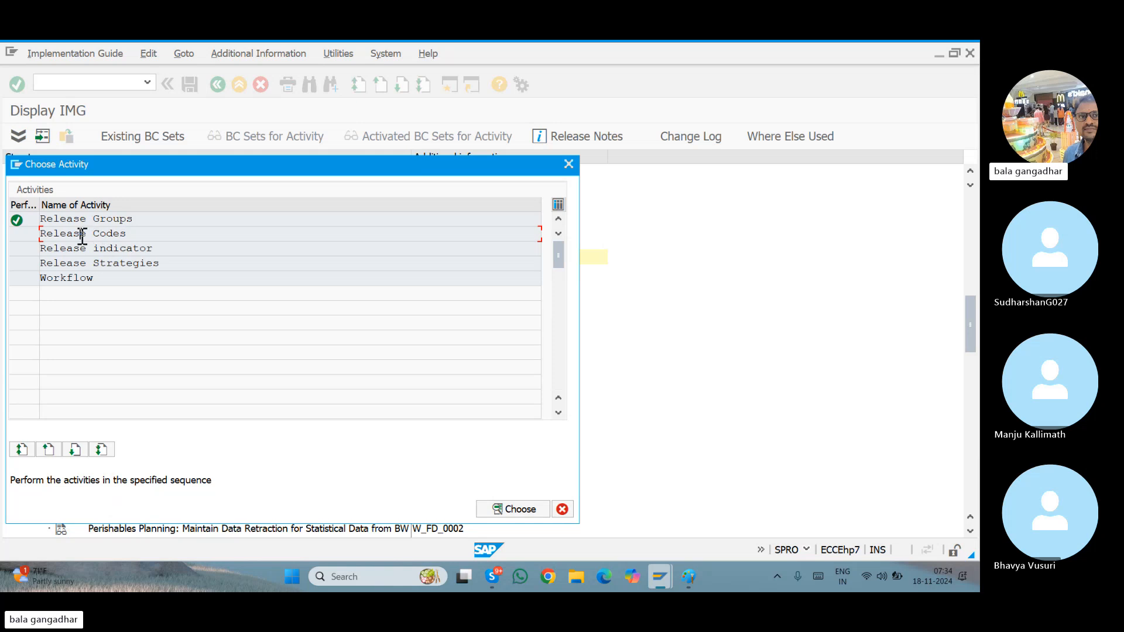
Open the Release Codes activity and add code 01 for group GR with the description PURCHASE OFFICER
{"action": "double_click", "coordinate": [78, 237]}
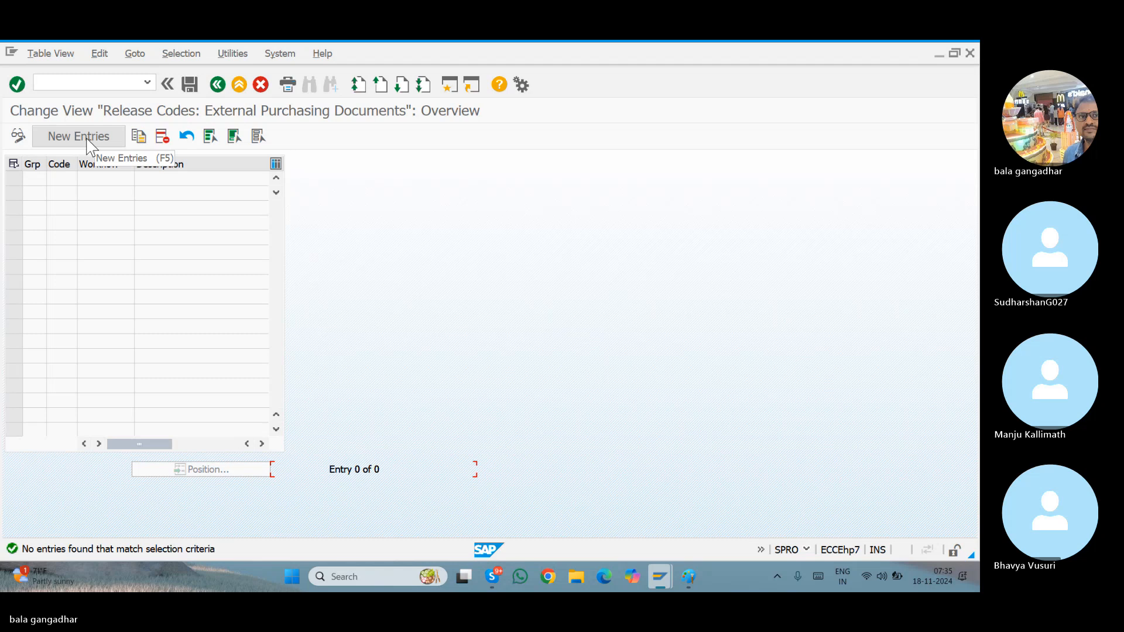
{"action": "left_click", "coordinate": [88, 147]}
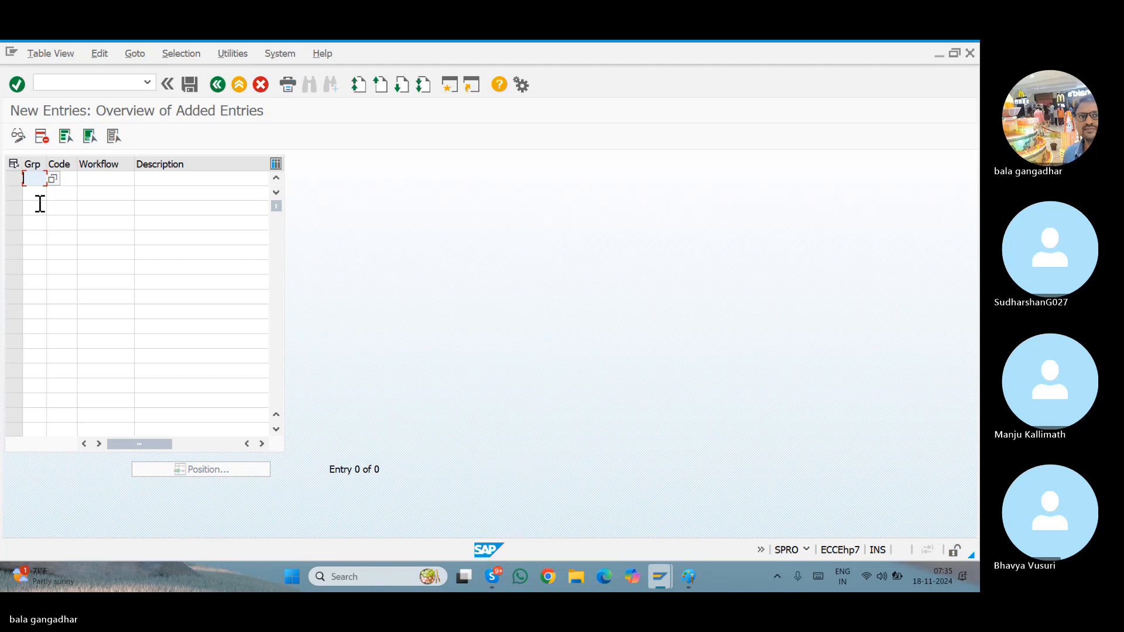
{"action": "type", "text": "GR"}
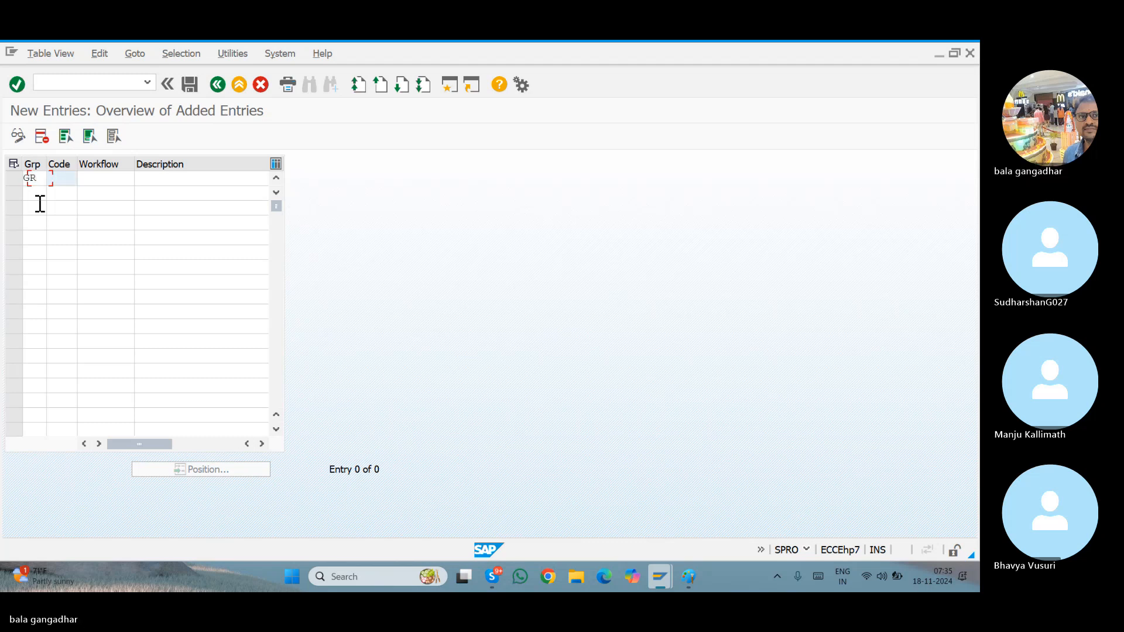
{"action": "key", "text": "Tab"}
{"action": "type", "text": "01"}
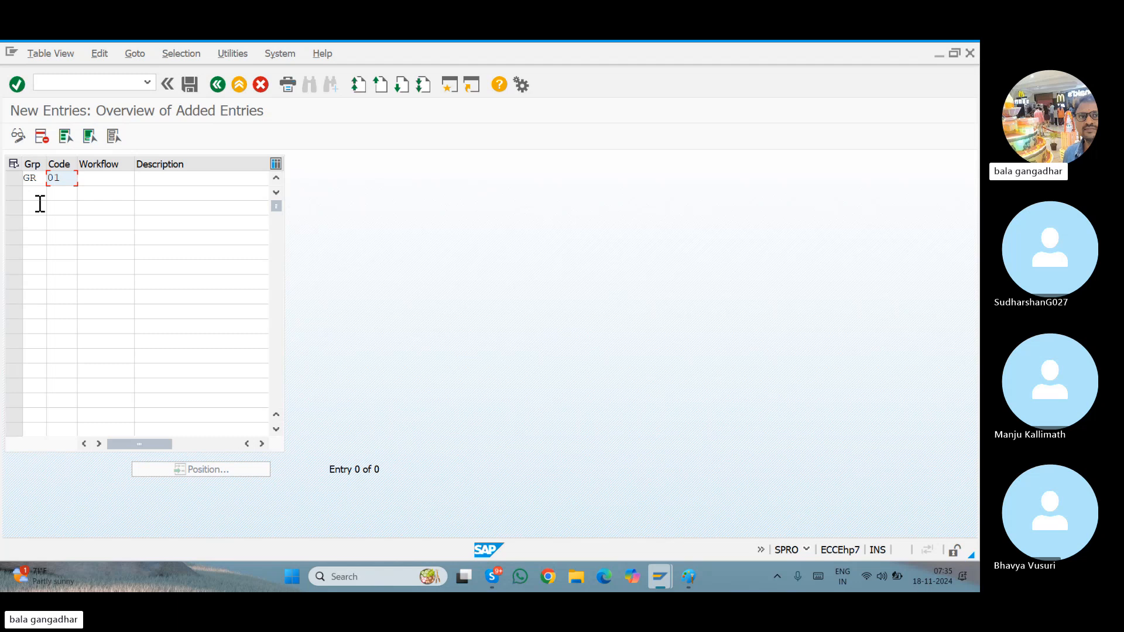
{"action": "left_click", "coordinate": [176, 182]}
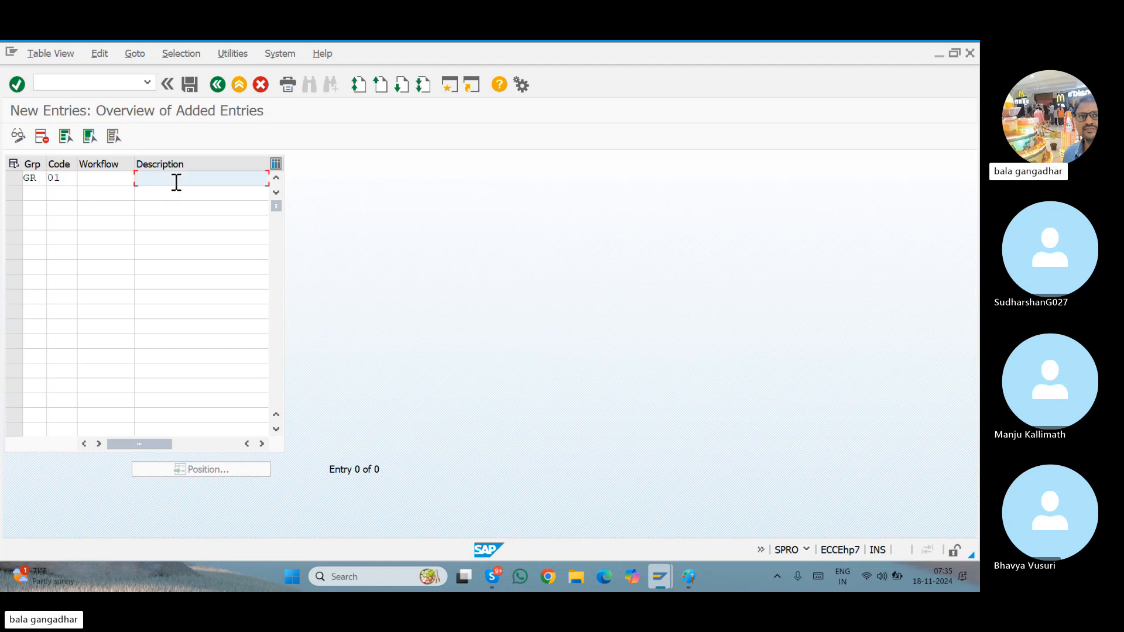
{"action": "type", "text": "P"}
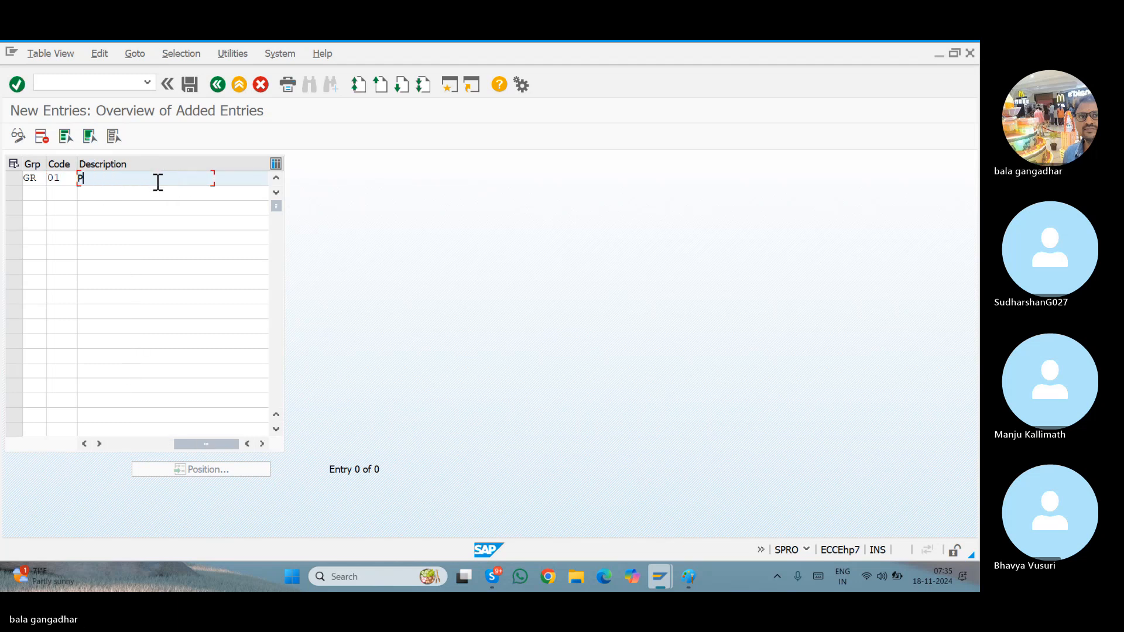
{"action": "type", "text": "U"}
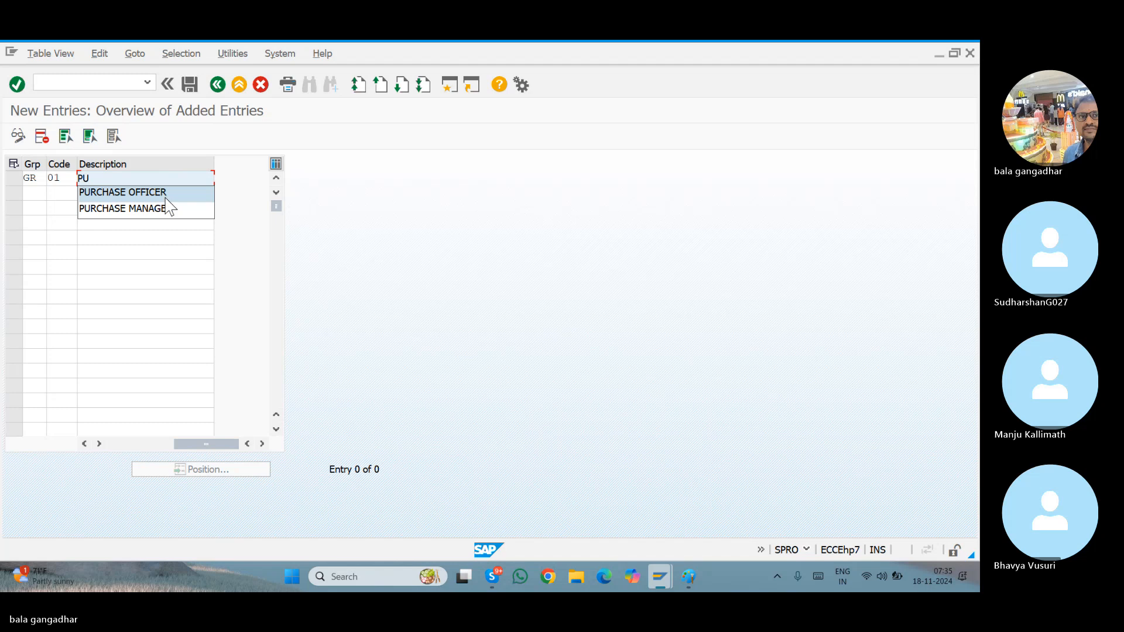
{"action": "left_click", "coordinate": [166, 195]}
Add release code 02 for group GR with the description PURCHASE MANAGER
{"action": "type", "text": "GR"}
{"action": "key", "text": "Tab"}
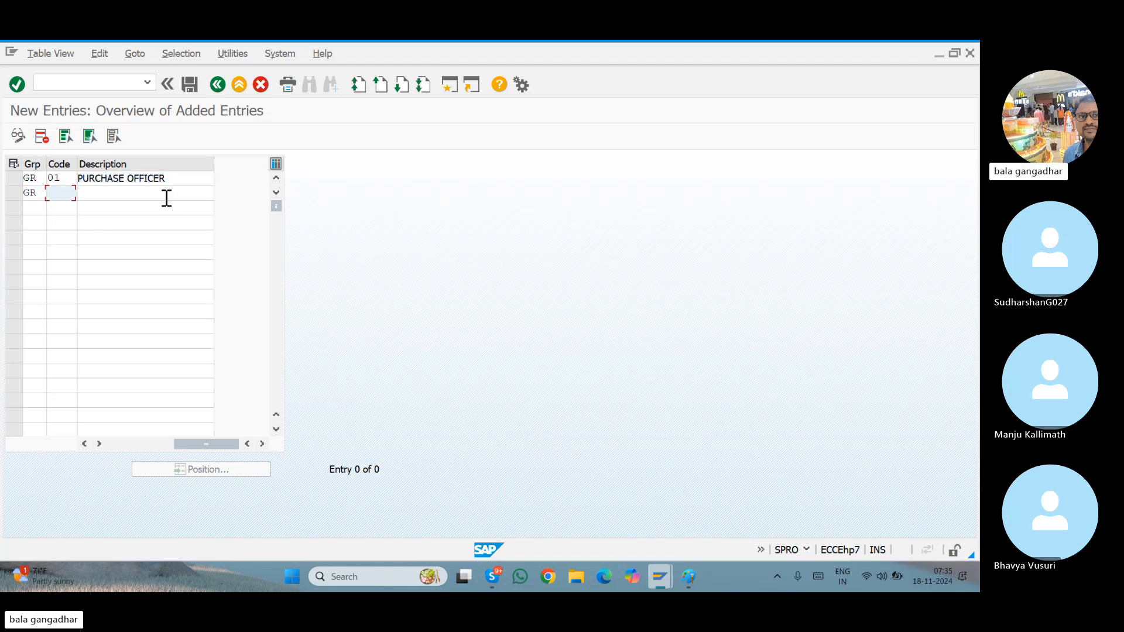
{"action": "type", "text": "02"}
{"action": "key", "text": "Tab"}
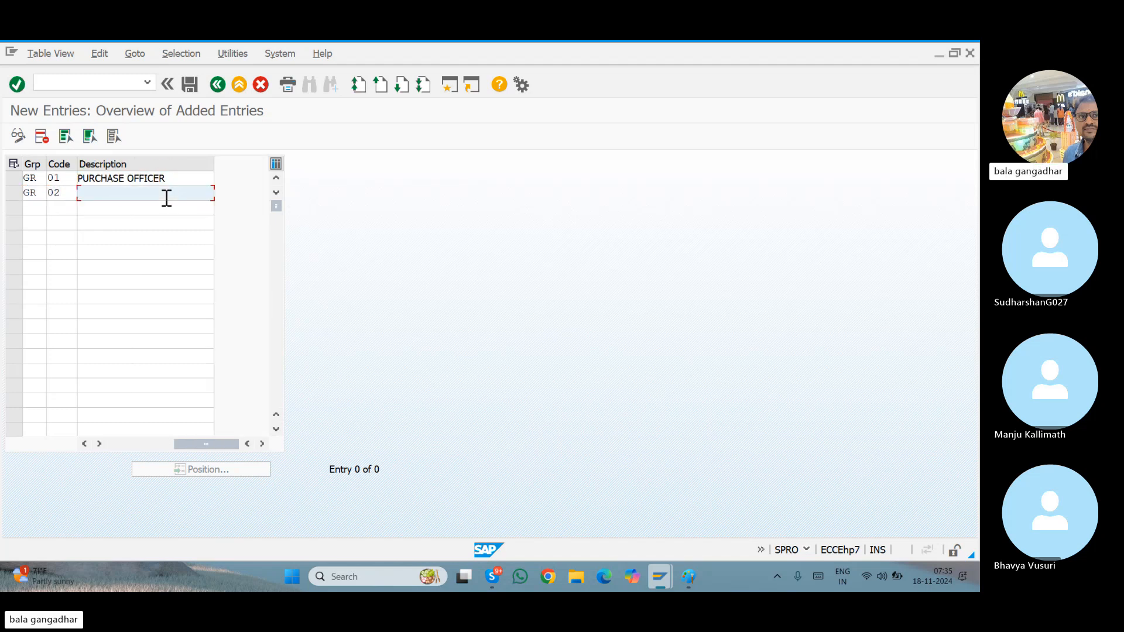
{"action": "type", "text": "P"}
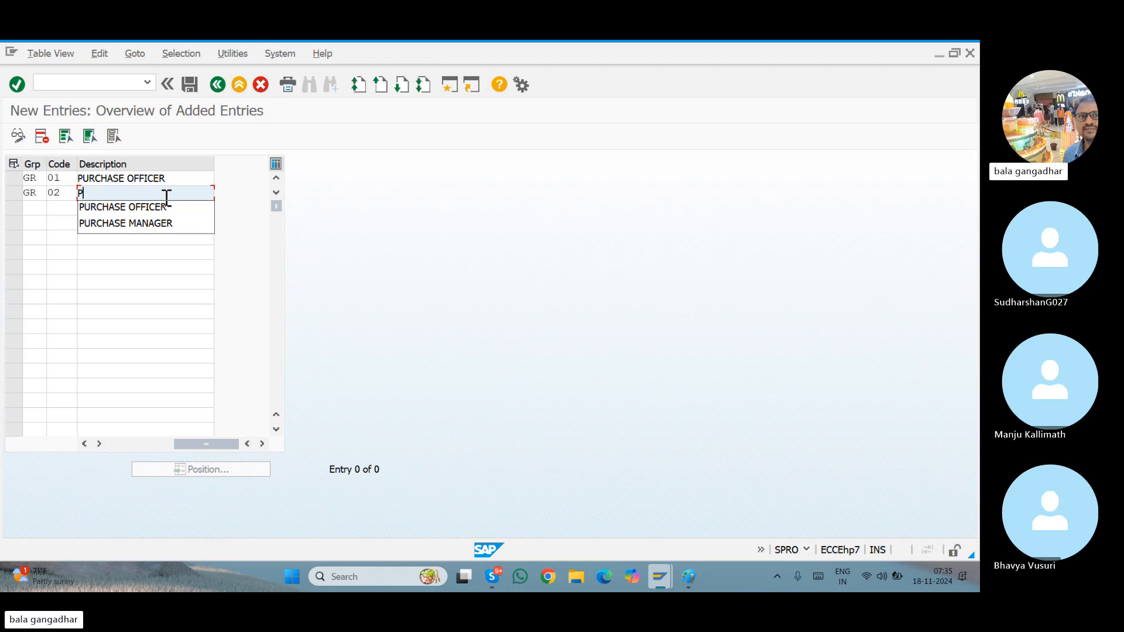
{"action": "key", "text": "Down"}
{"action": "key", "text": "Down"}
{"action": "key", "text": "Return"}
{"action": "key", "text": "Tab"}
Add release code 03 for group GR with the description GM, and save the release codes
{"action": "type", "text": "GR"}
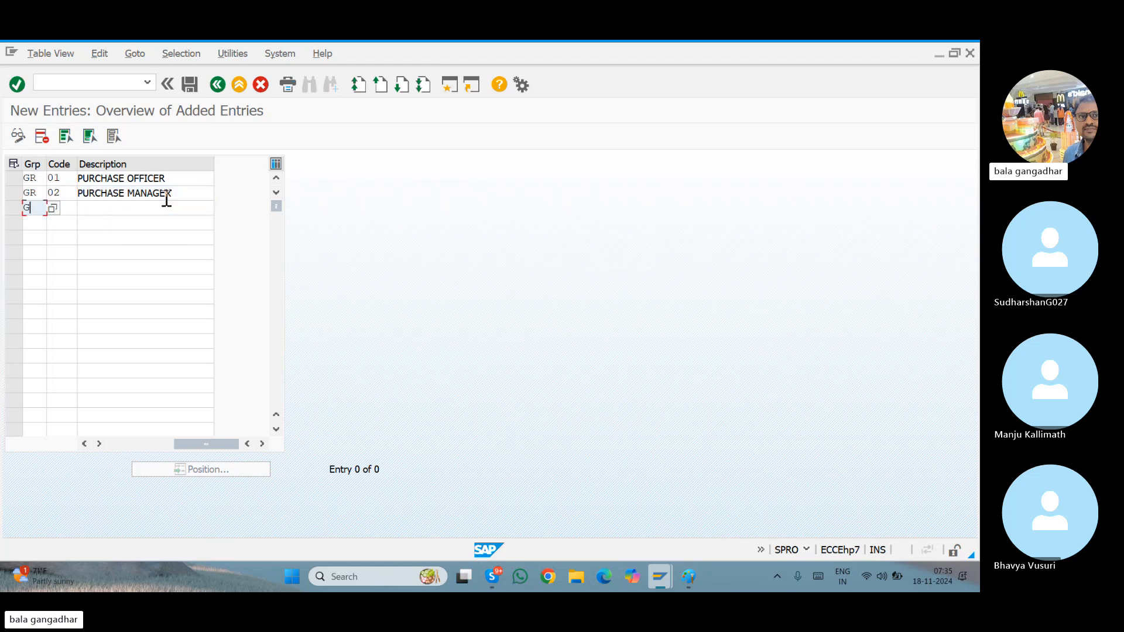
{"action": "key", "text": "Tab"}
{"action": "type", "text": "03"}
{"action": "key", "text": "Tab"}
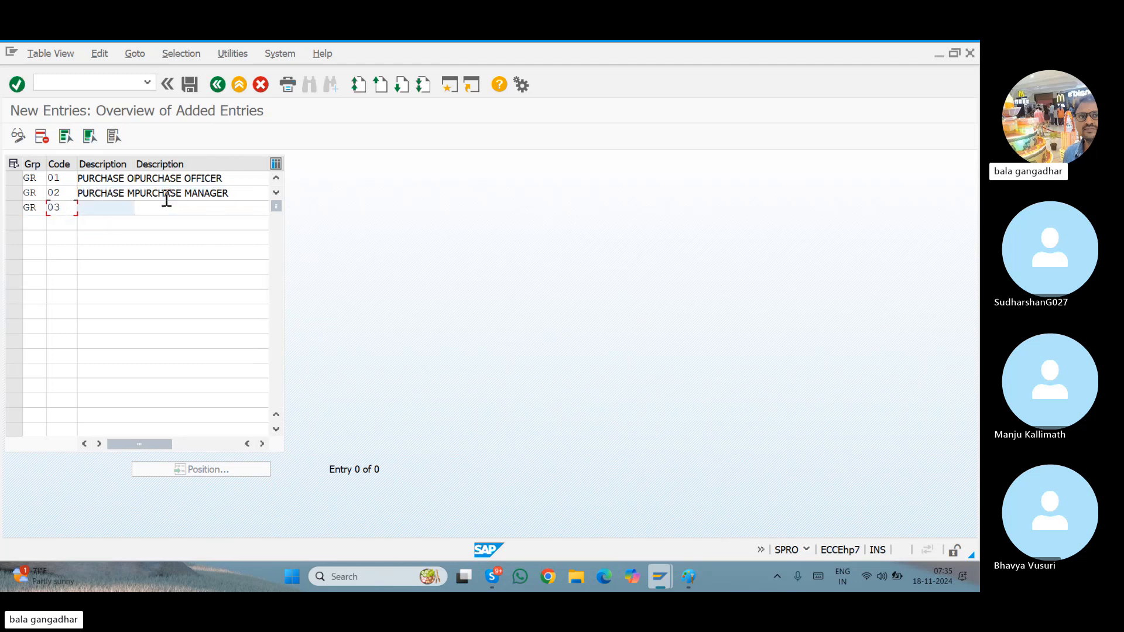
{"action": "type", "text": "G"}
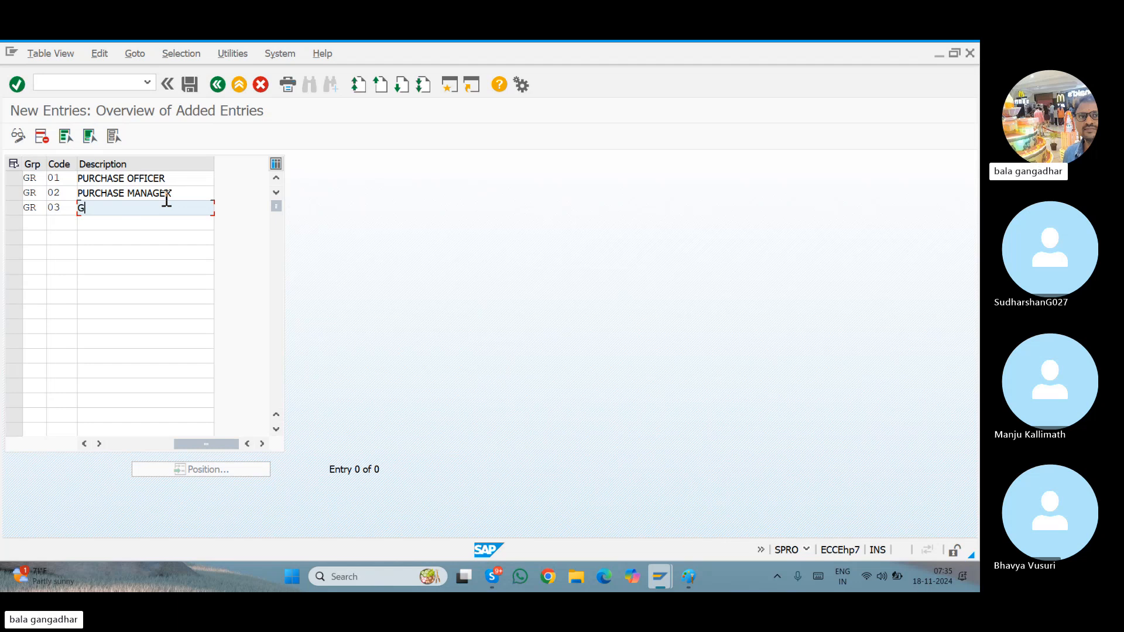
{"action": "type", "text": "M"}
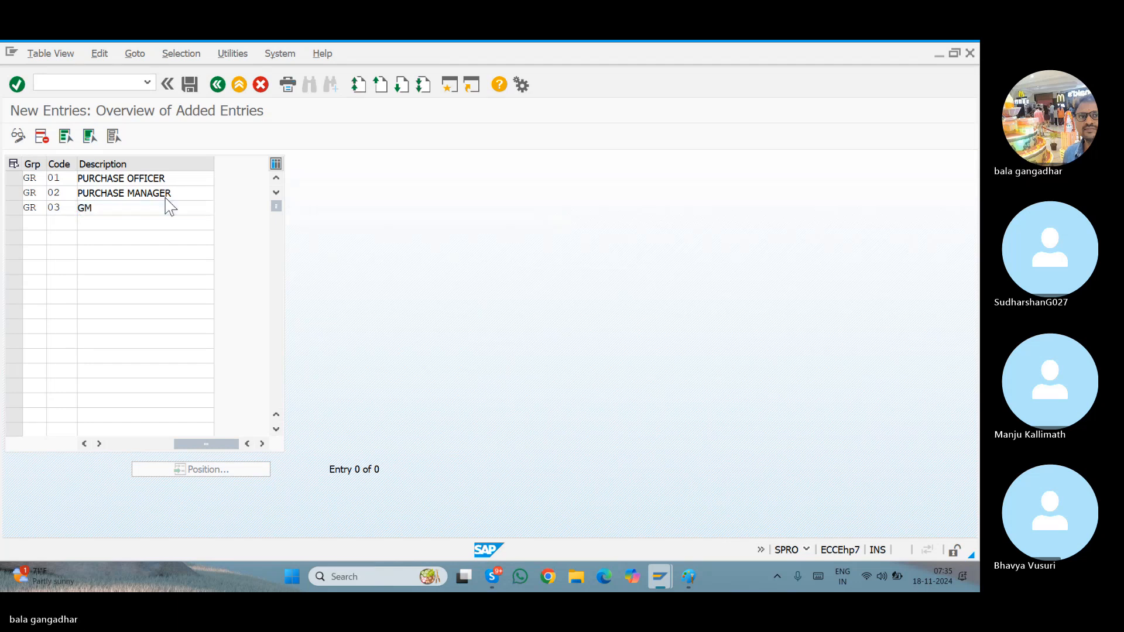
{"action": "key", "text": "Return"}
{"action": "key", "text": "ctrl+s"}
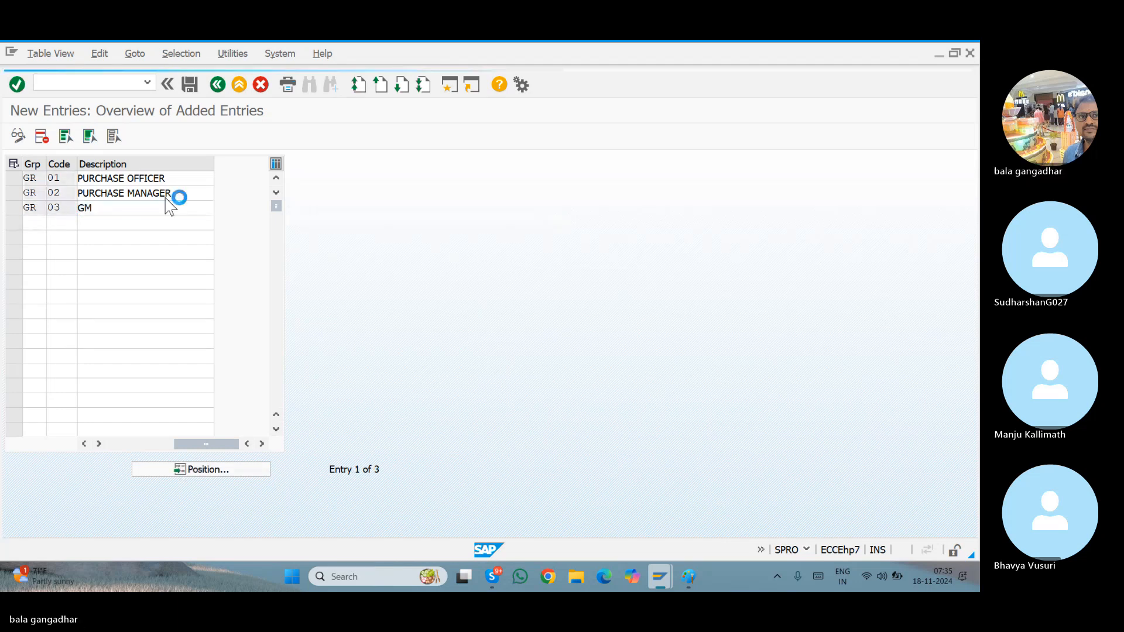
{"action": "key", "text": "Return"}
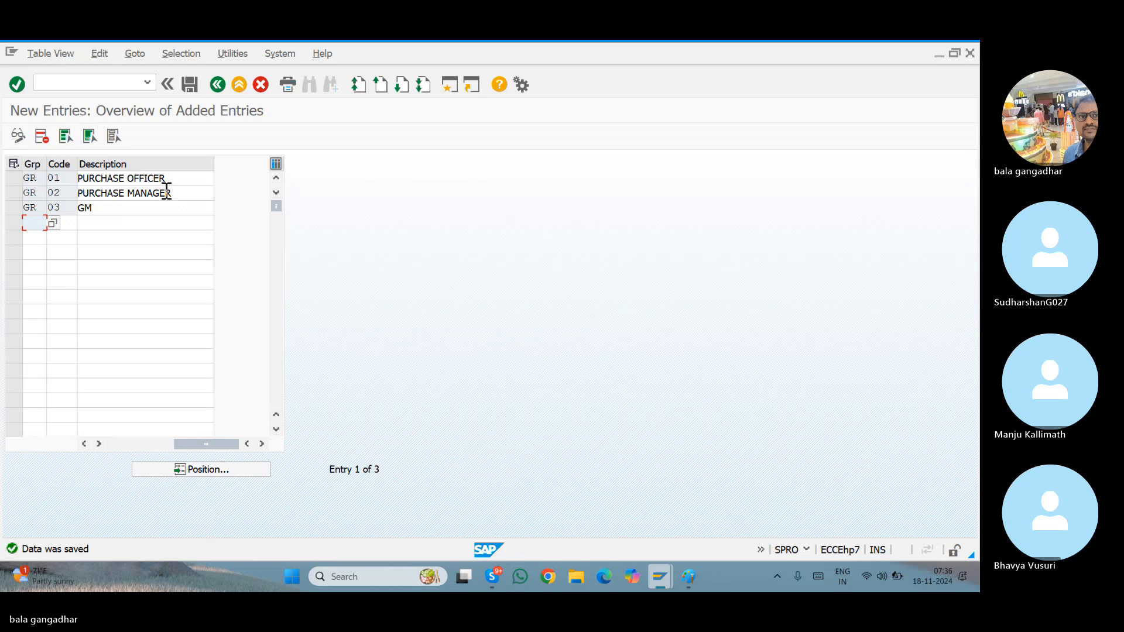
{"action": "left_click", "coordinate": [190, 85]}
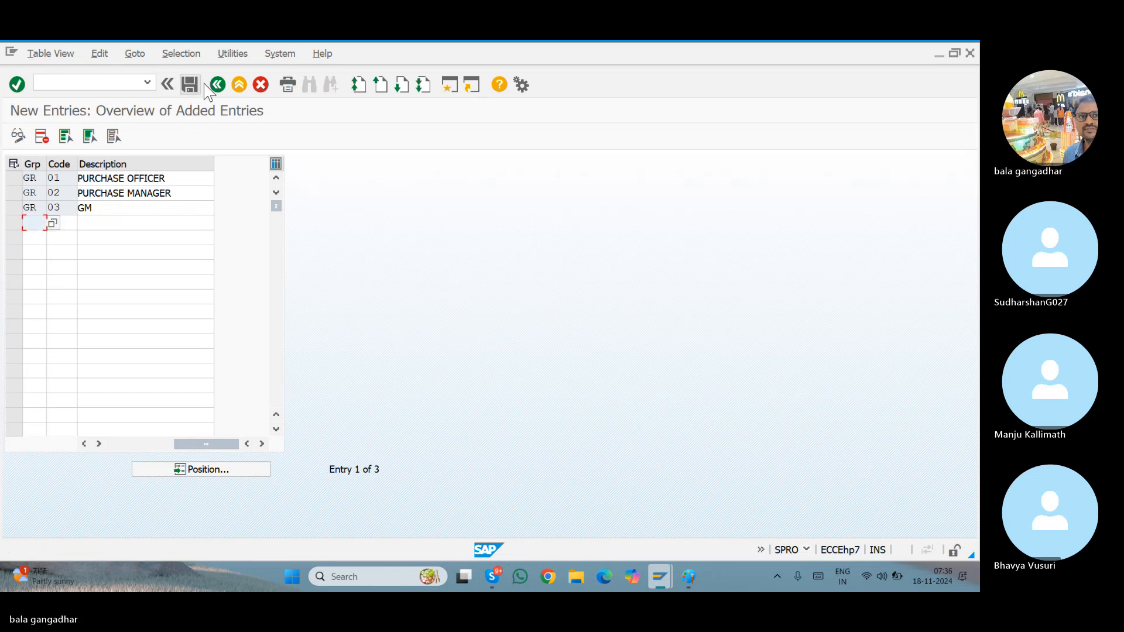
Leave the release codes, open the Release indicator activity to examine the existing indicators, and return to the activity list
{"action": "left_click", "coordinate": [220, 92]}
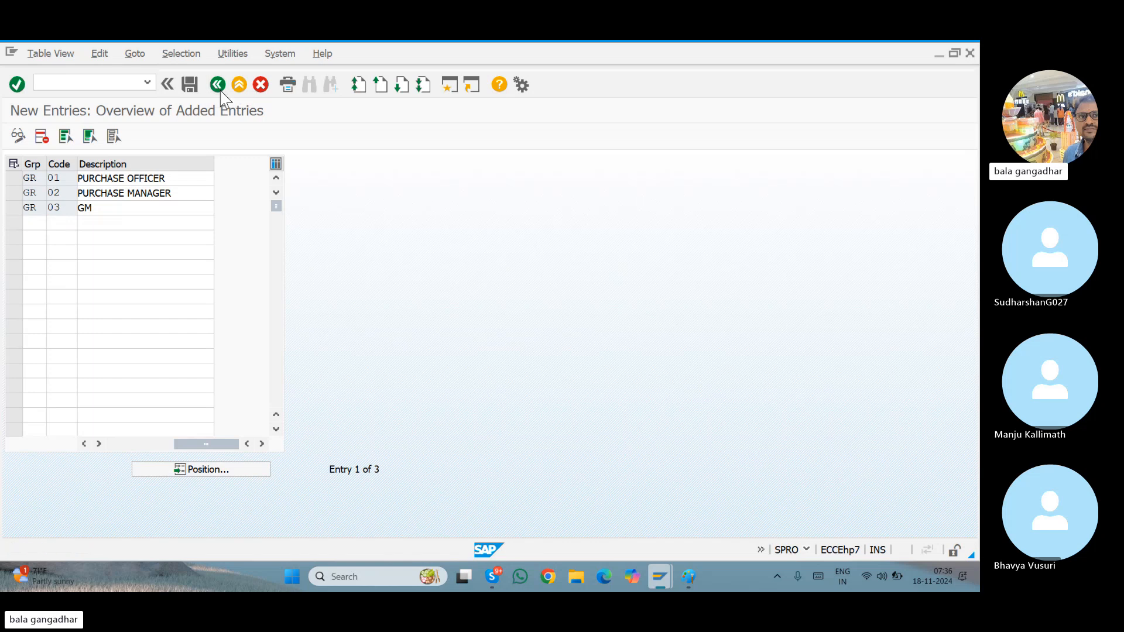
{"action": "left_click", "coordinate": [221, 92]}
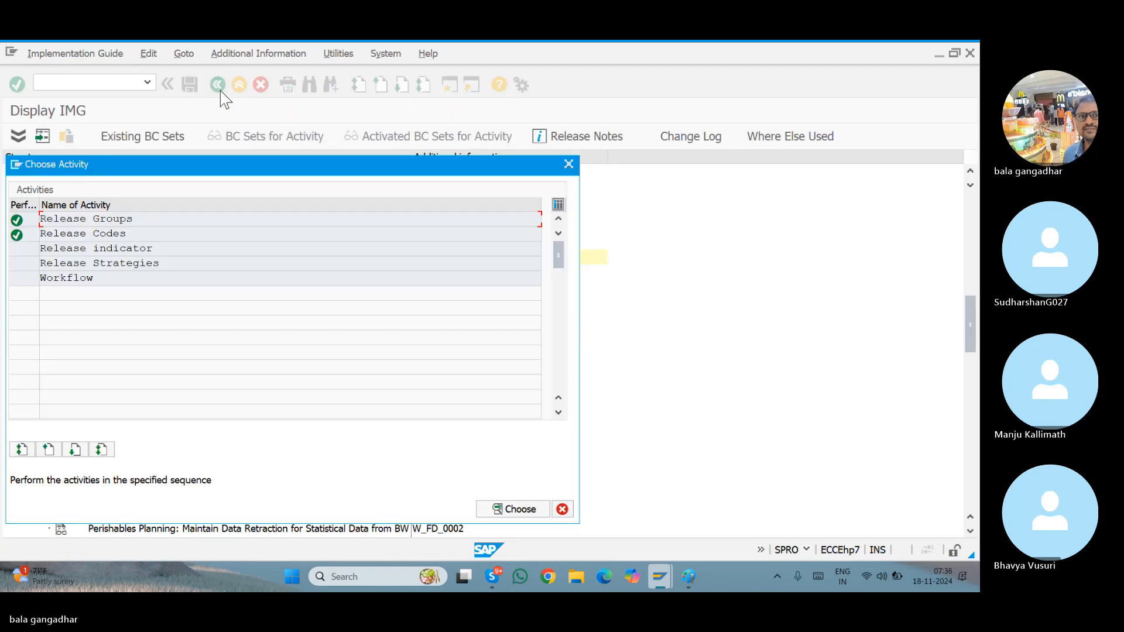
{"action": "left_click", "coordinate": [88, 247]}
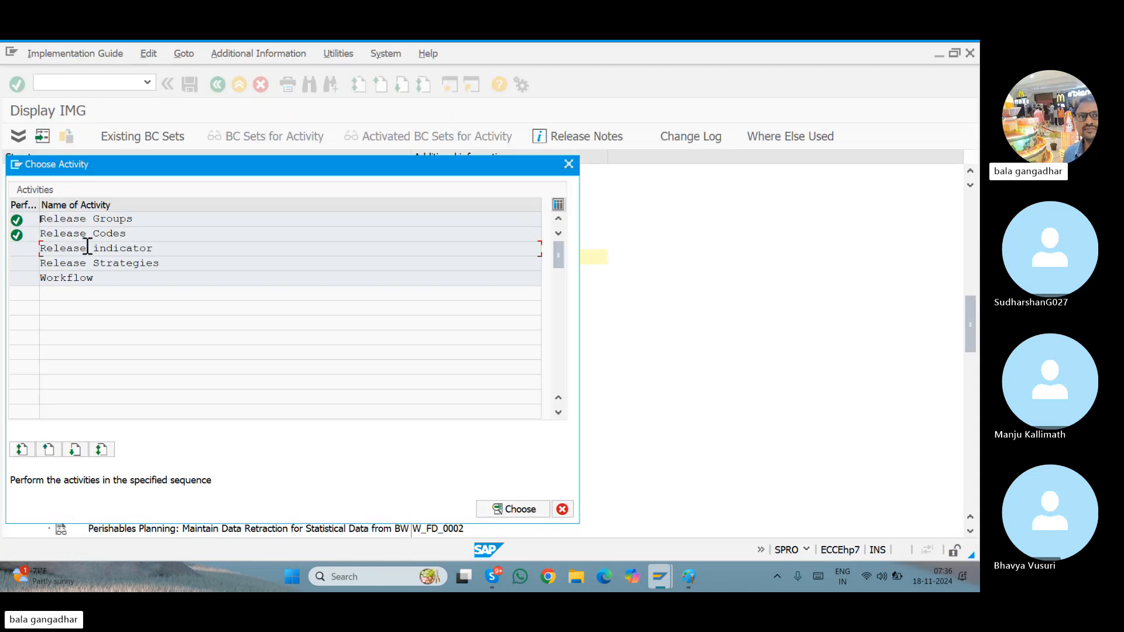
{"action": "double_click", "coordinate": [87, 247]}
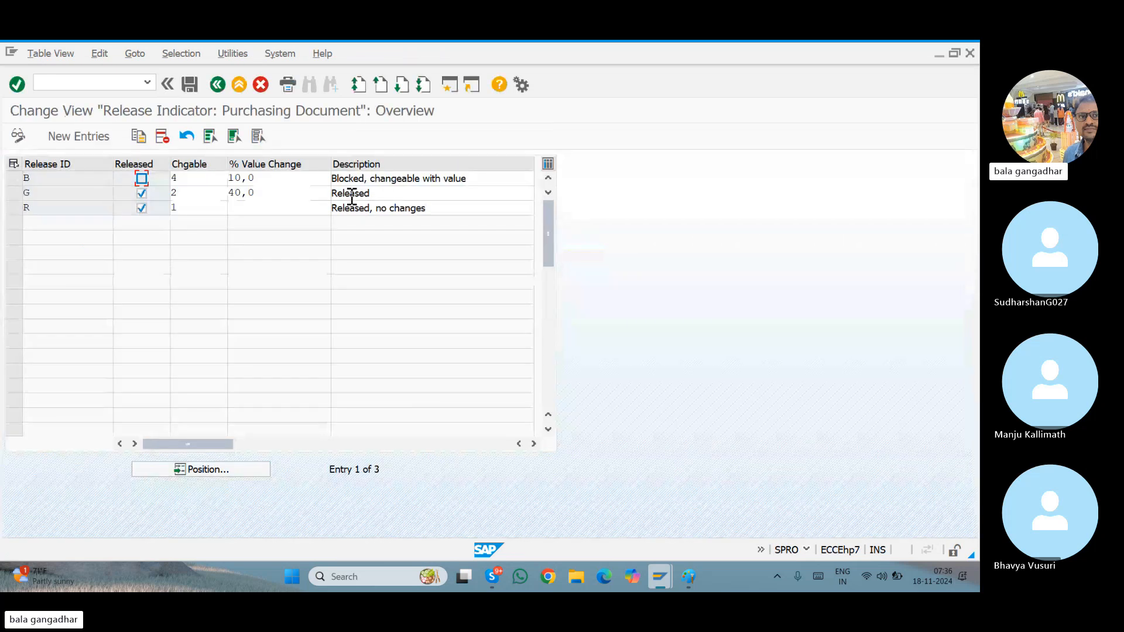
{"action": "left_click", "coordinate": [218, 85]}
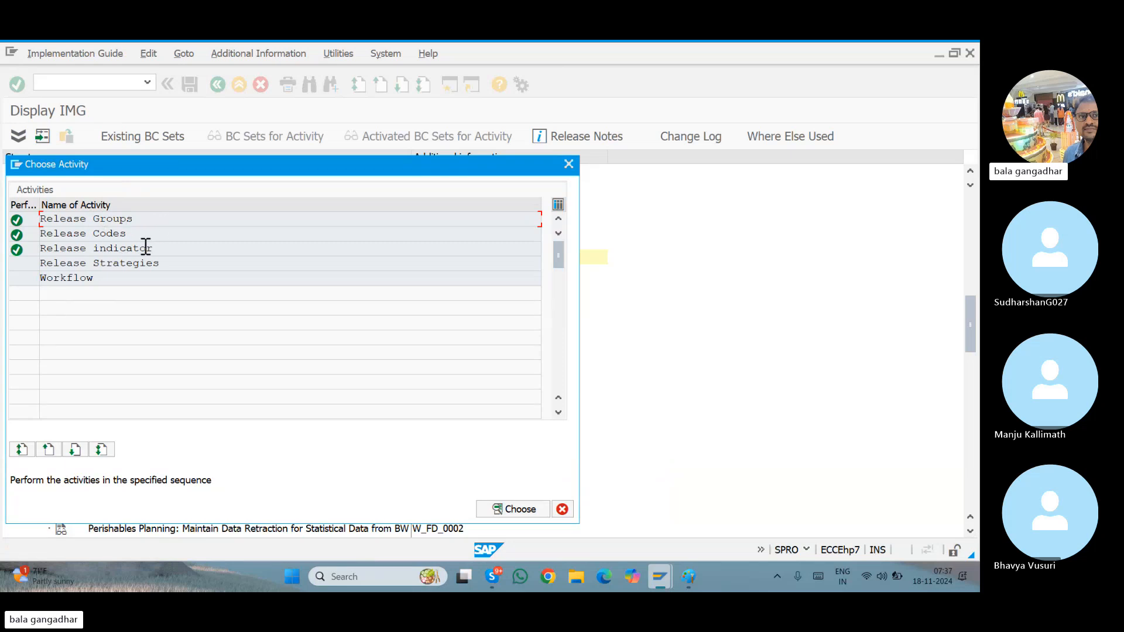
Open the Release Strategies activity and start a new entry with release group GR (LG CLASS)
{"action": "left_click", "coordinate": [76, 263]}
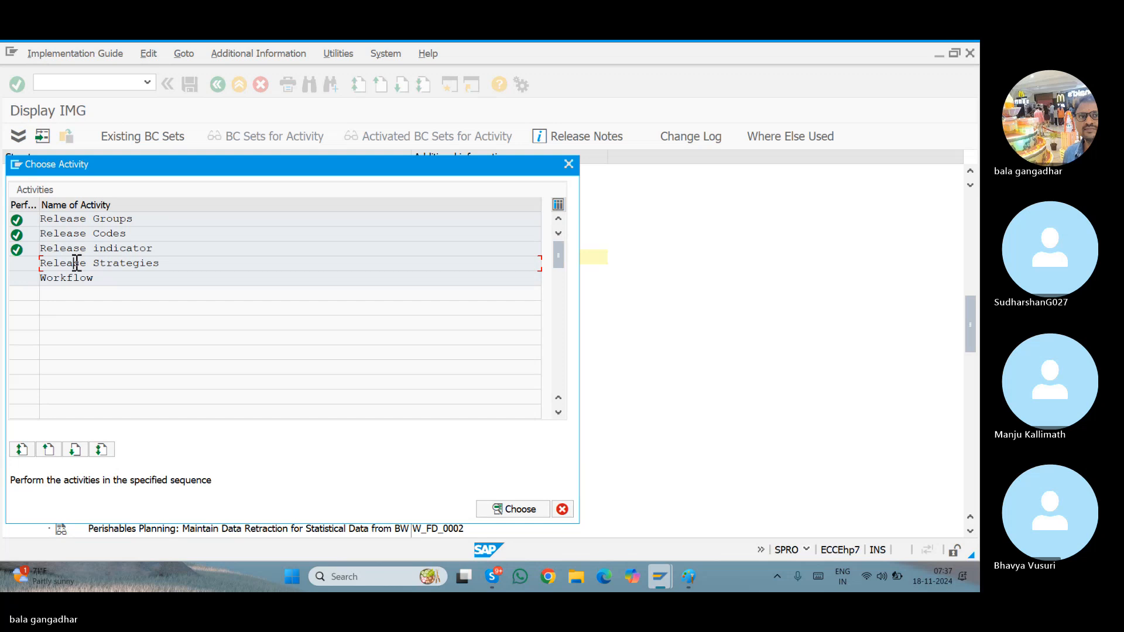
{"action": "double_click", "coordinate": [76, 263]}
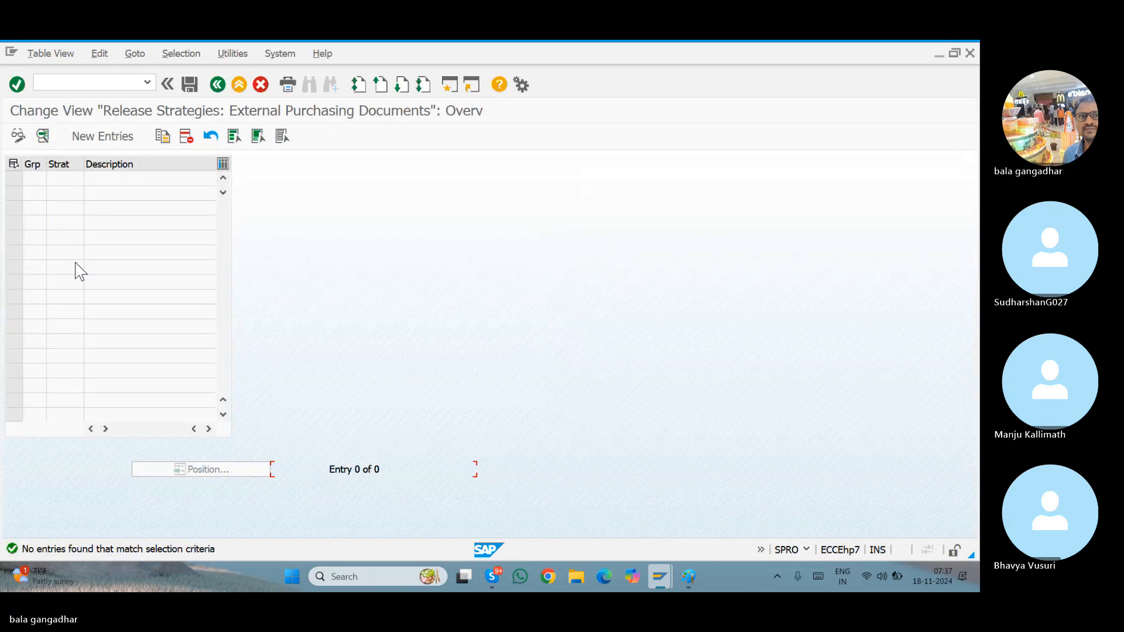
{"action": "left_click", "coordinate": [104, 140]}
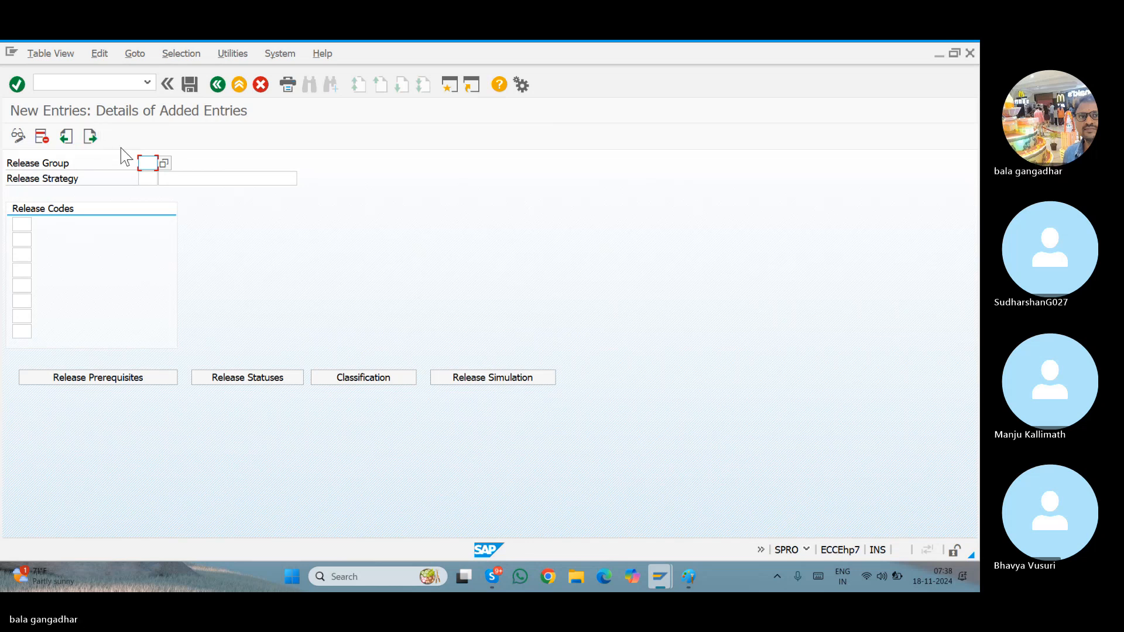
{"action": "left_click", "coordinate": [164, 164]}
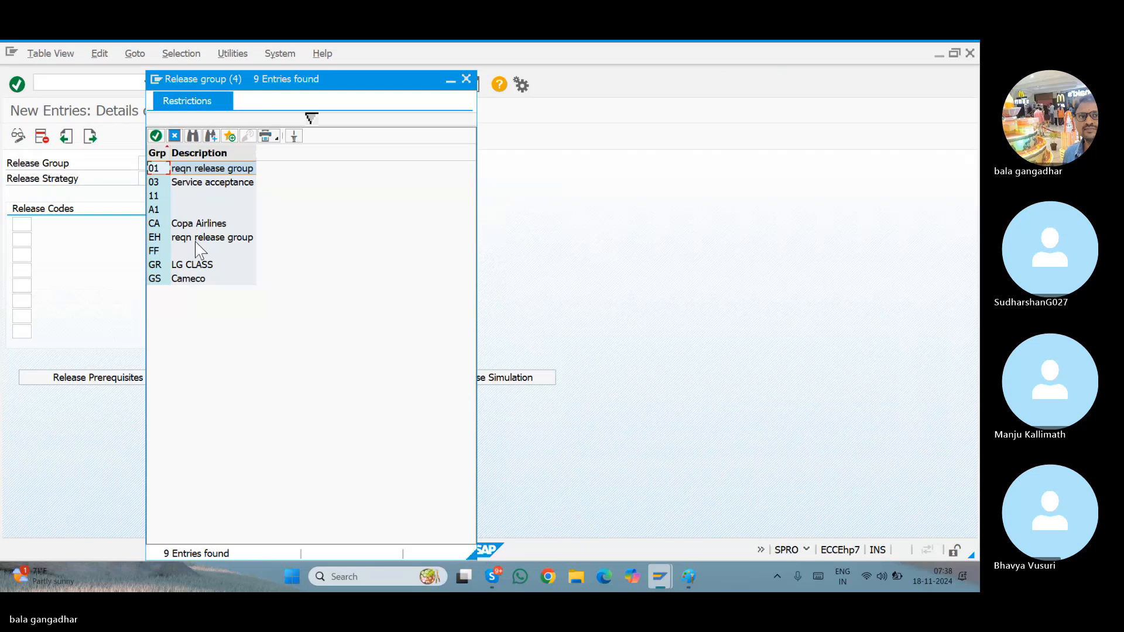
{"action": "double_click", "coordinate": [177, 265]}
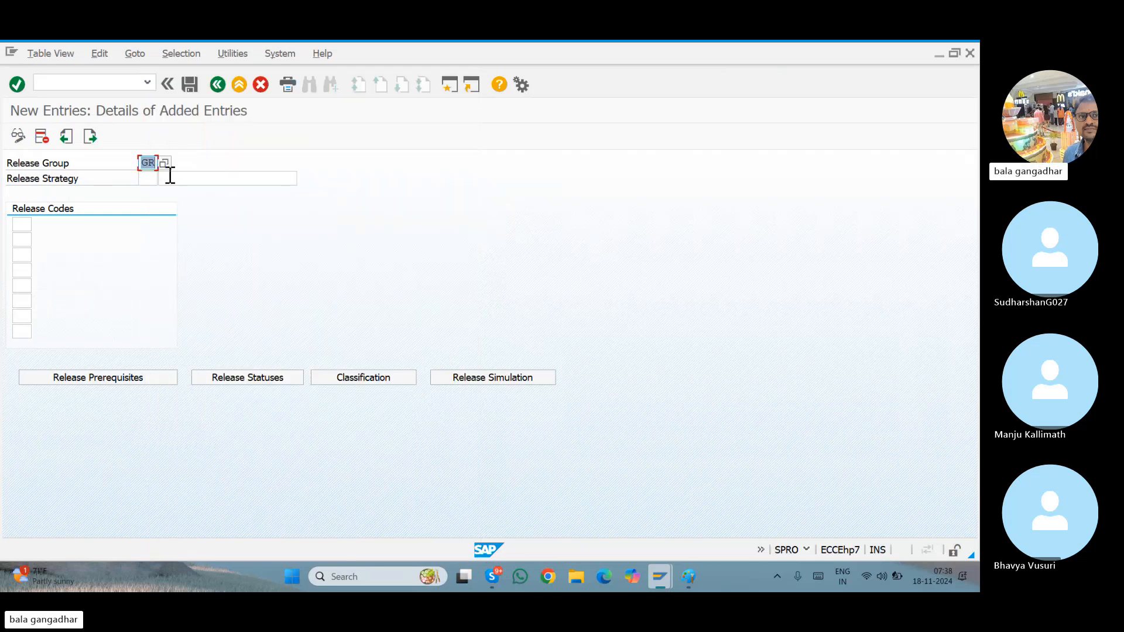
Set the release strategy to 01 with the description "> 10001 INR"
{"action": "left_click", "coordinate": [154, 179]}
{"action": "type", "text": "01"}
{"action": "key", "text": "Tab"}
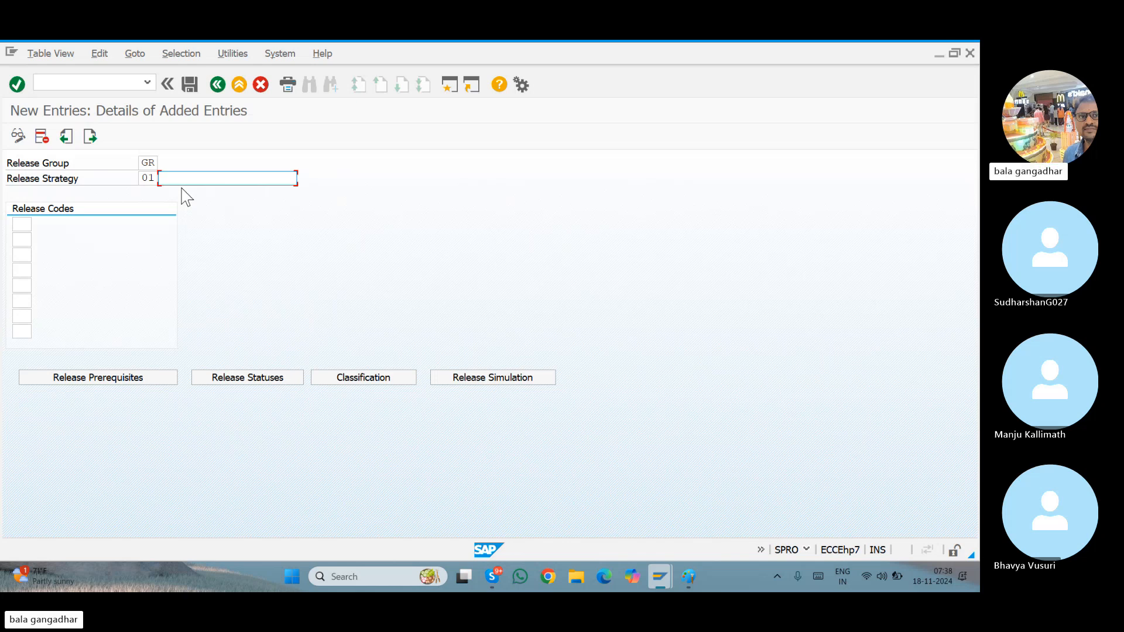
{"action": "type", "text": "<"}
{"action": "key", "text": "BackSpace"}
{"action": "type", "text": "> "}
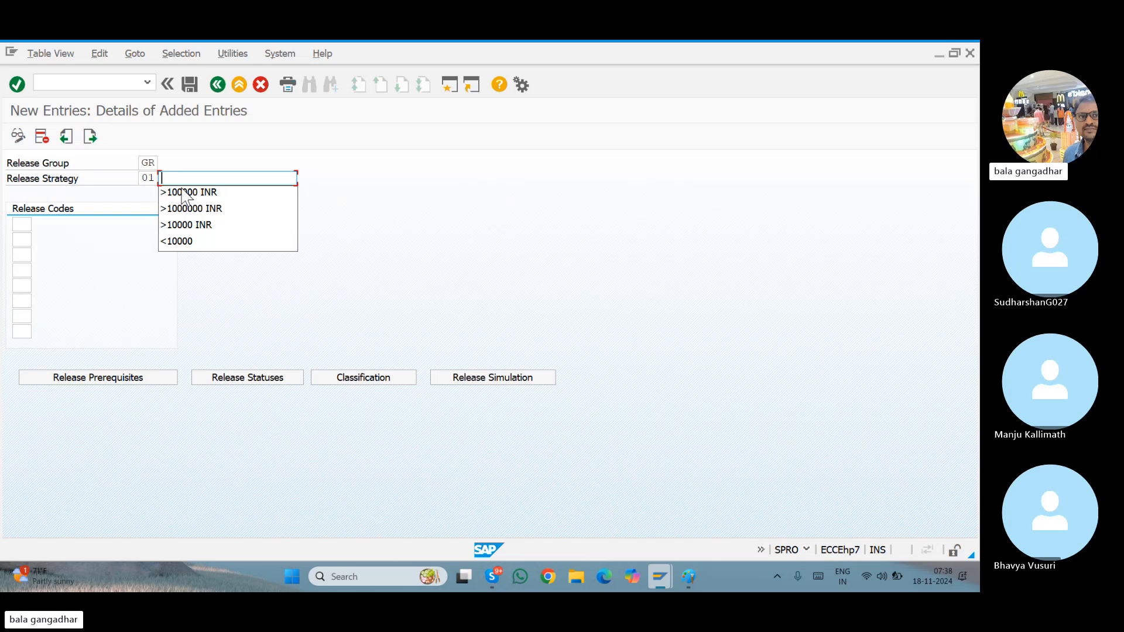
{"action": "type", "text": "1"}
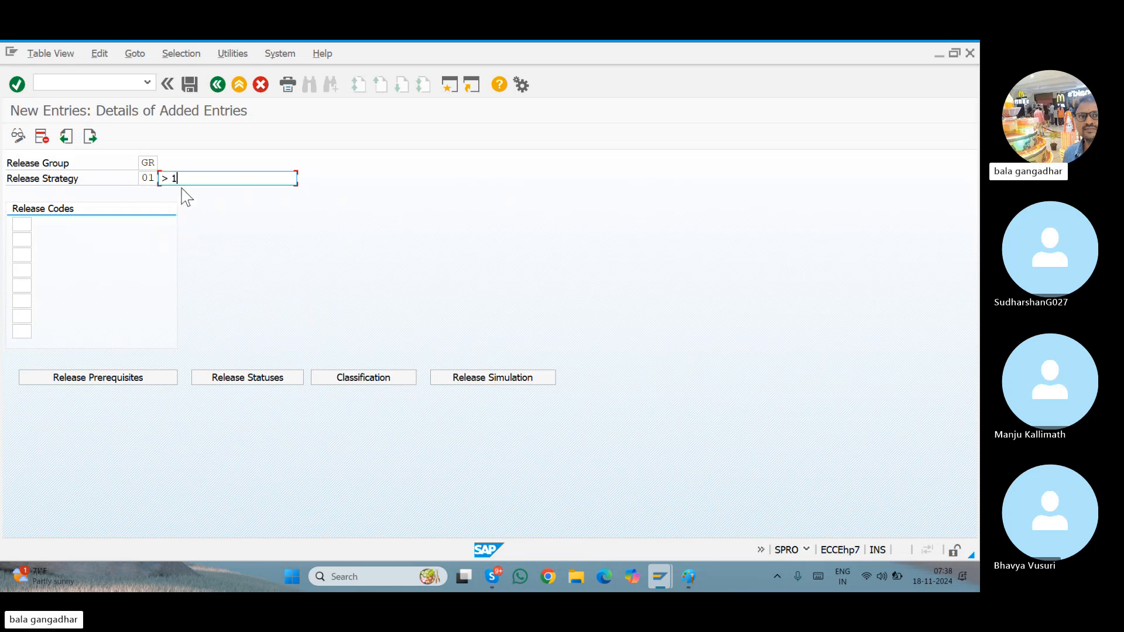
{"action": "type", "text": "0001 INR"}
{"action": "key", "text": "Tab"}
Assign release codes 01, 02 and 03 to the release strategy
{"action": "type", "text": "01"}
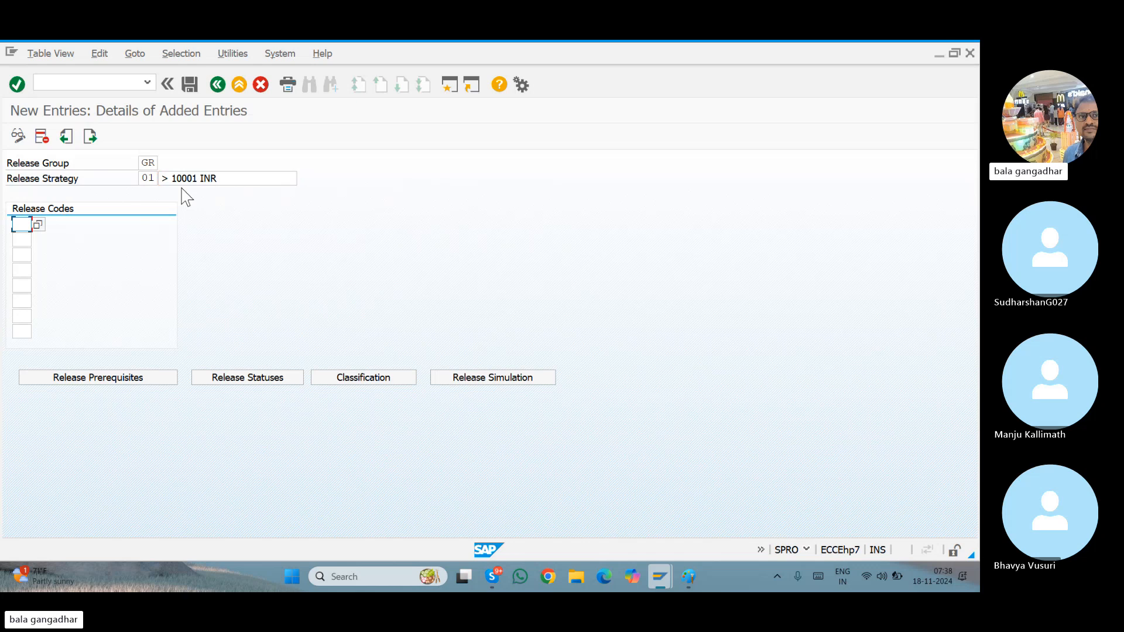
{"action": "key", "text": "Tab"}
{"action": "type", "text": "02"}
{"action": "key", "text": "Tab"}
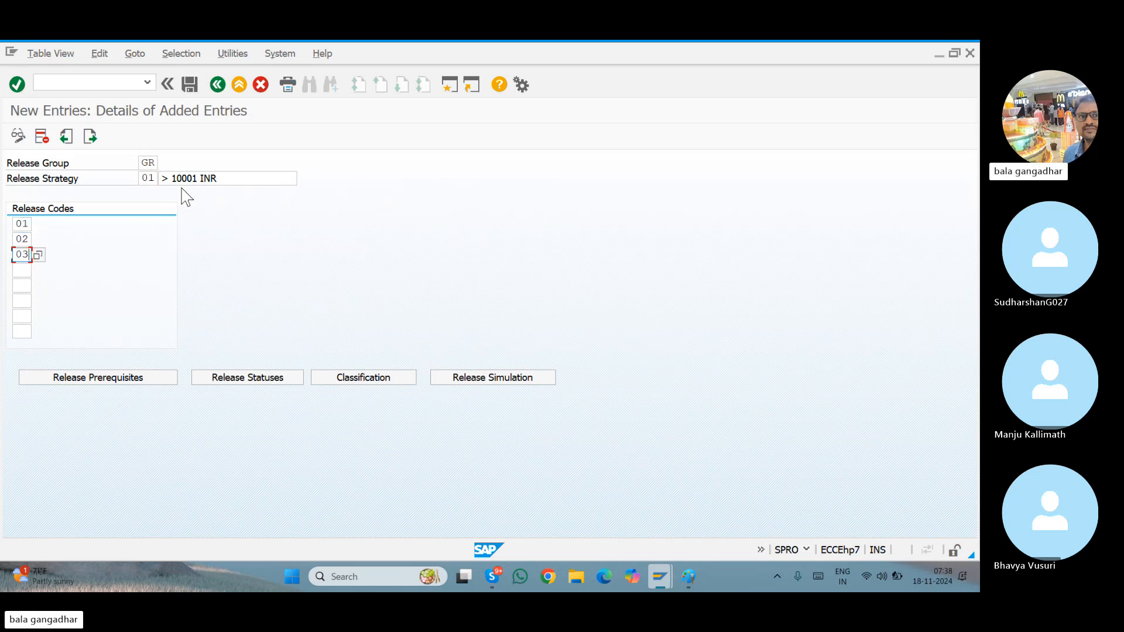
{"action": "type", "text": "03"}
{"action": "key", "text": "Return"}
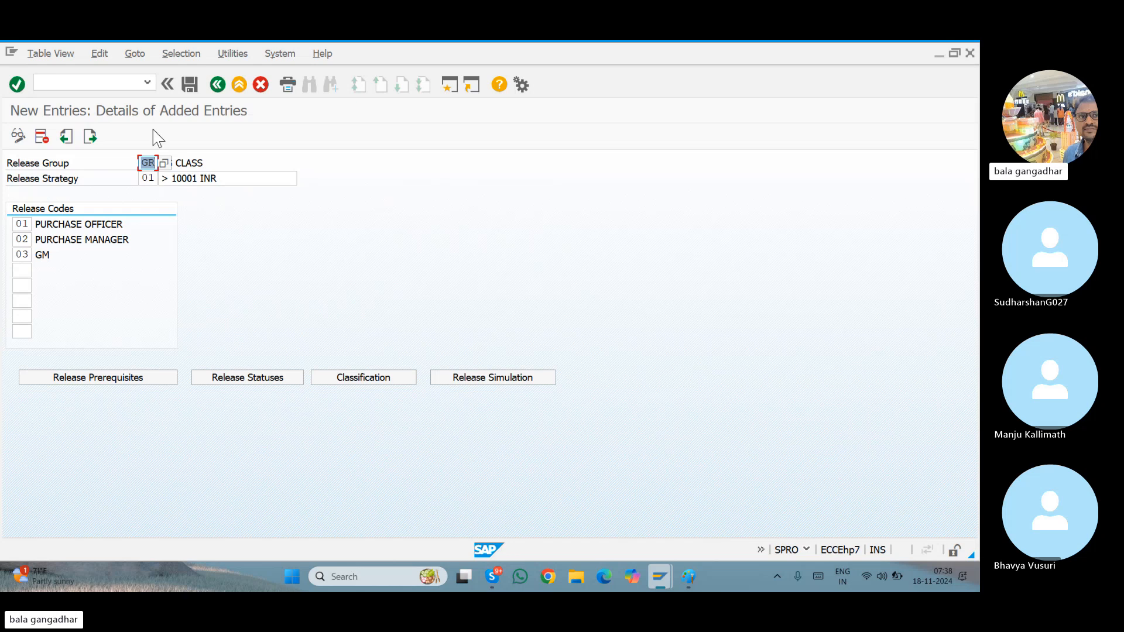
Set the release prerequisites so that code 02 requires 01, and code 03 requires both 01 and 02
{"action": "left_click", "coordinate": [189, 84]}
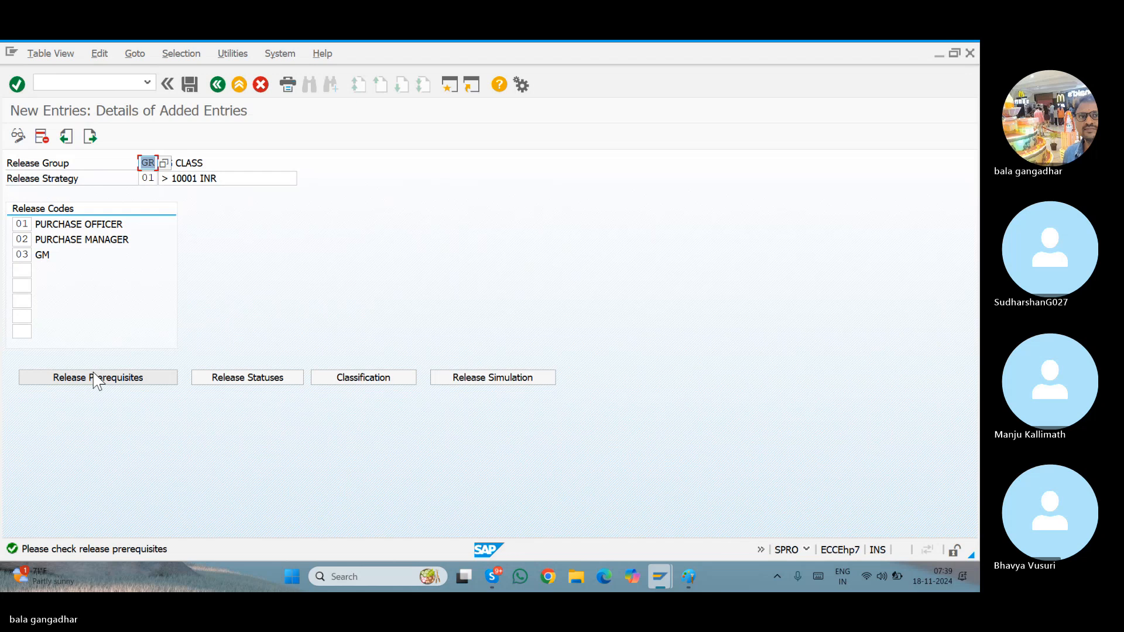
{"action": "left_click", "coordinate": [95, 380]}
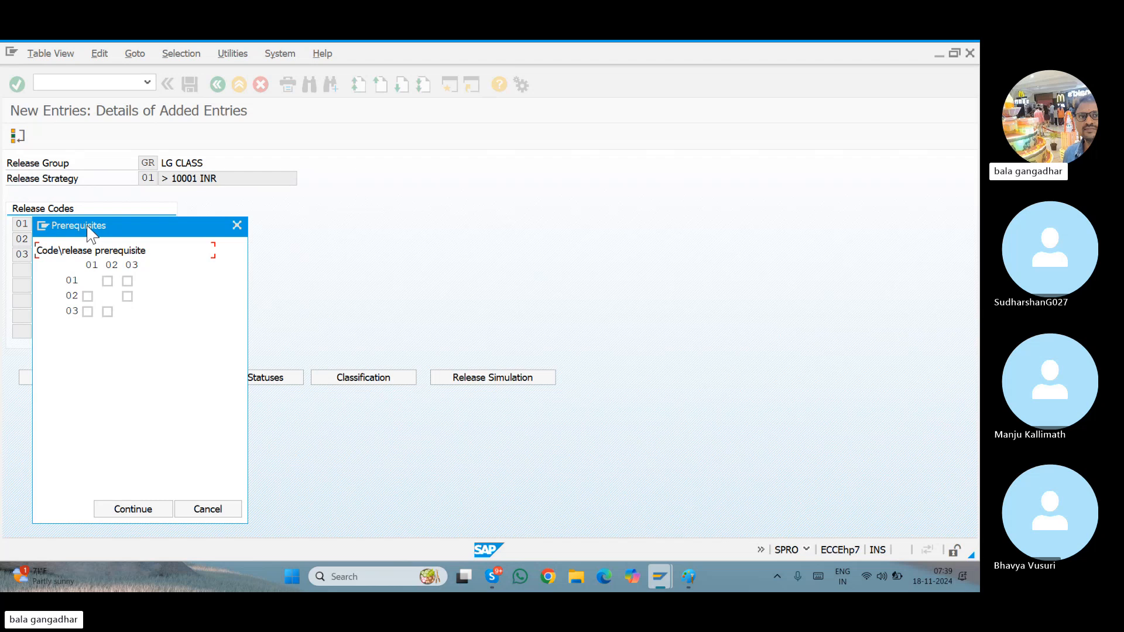
{"action": "left_click_drag", "start_coordinate": [89, 233], "coordinate": [303, 233]}
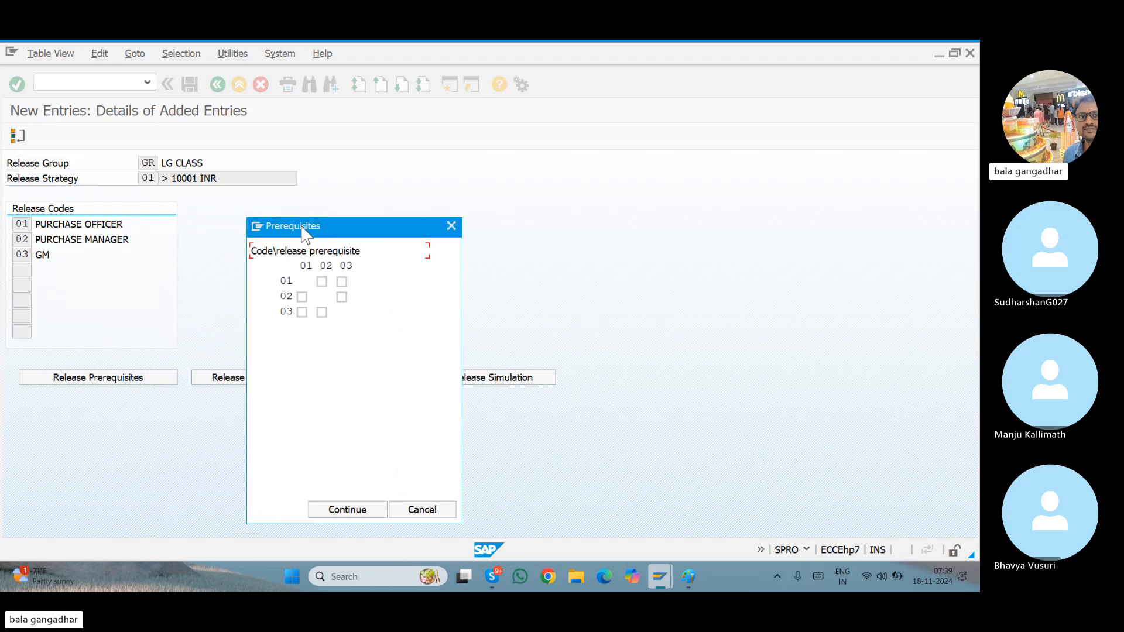
{"action": "left_click", "coordinate": [302, 297]}
{"action": "left_click", "coordinate": [302, 297]}
{"action": "left_click", "coordinate": [302, 313]}
{"action": "left_click", "coordinate": [322, 312]}
Switch to Paint, draw red down arrows from pur employee to pur manager (about 39 × 30 px) and to gm (about 39 × 37 px), and return to SAP
{"action": "left_click", "coordinate": [689, 577]}
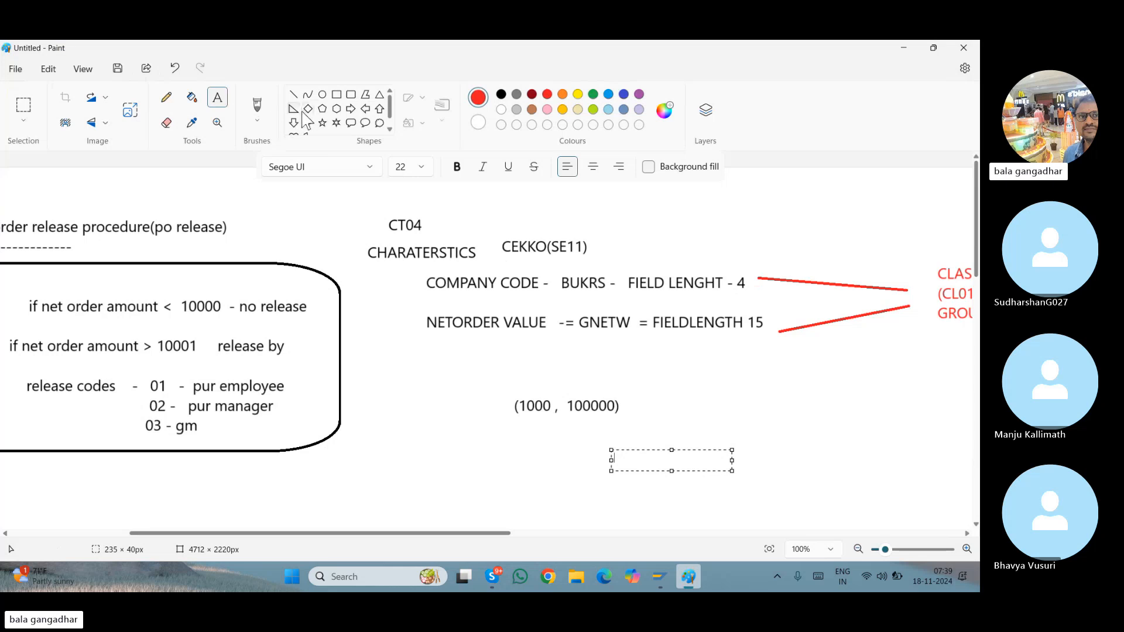
{"action": "left_click", "coordinate": [294, 124]}
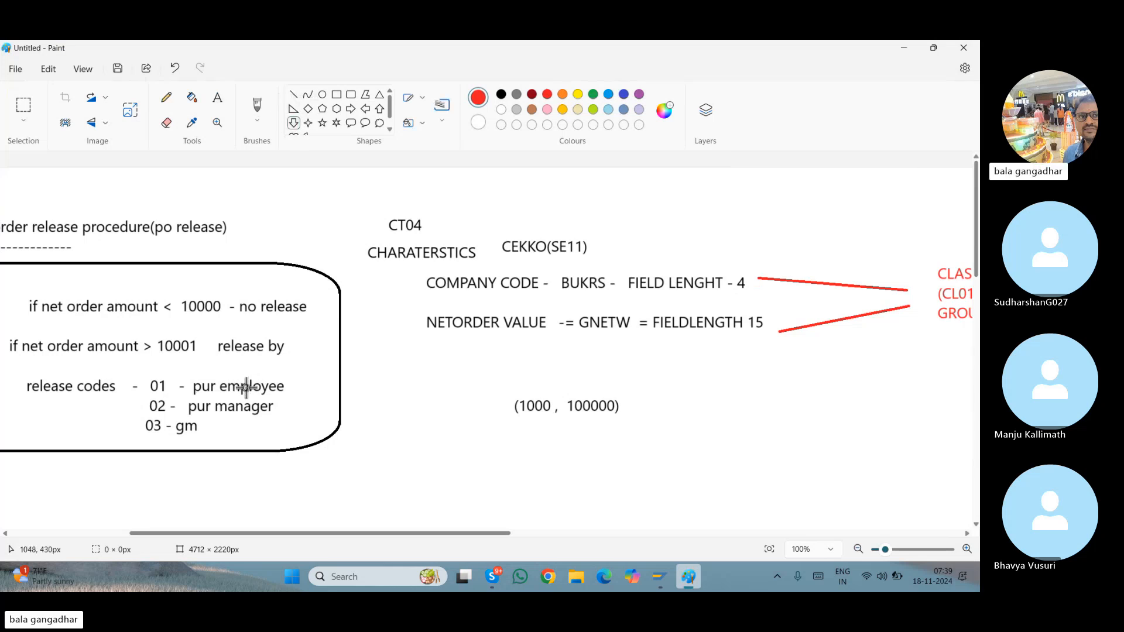
{"action": "left_click_drag", "start_coordinate": [246, 388], "coordinate": [267, 404]}
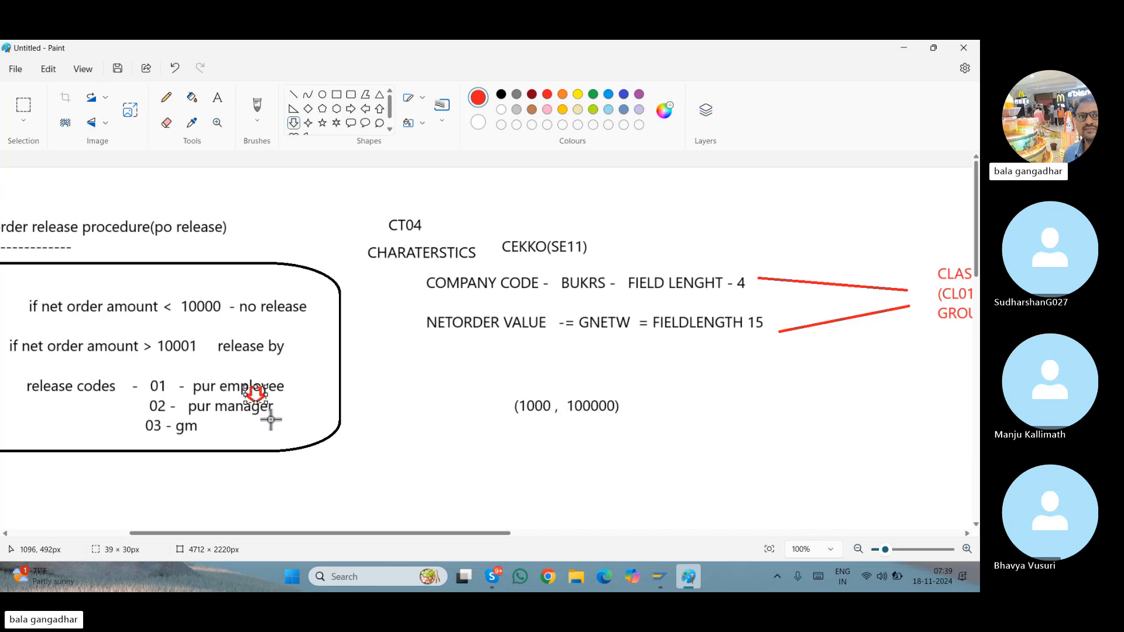
{"action": "left_click", "coordinate": [270, 420]}
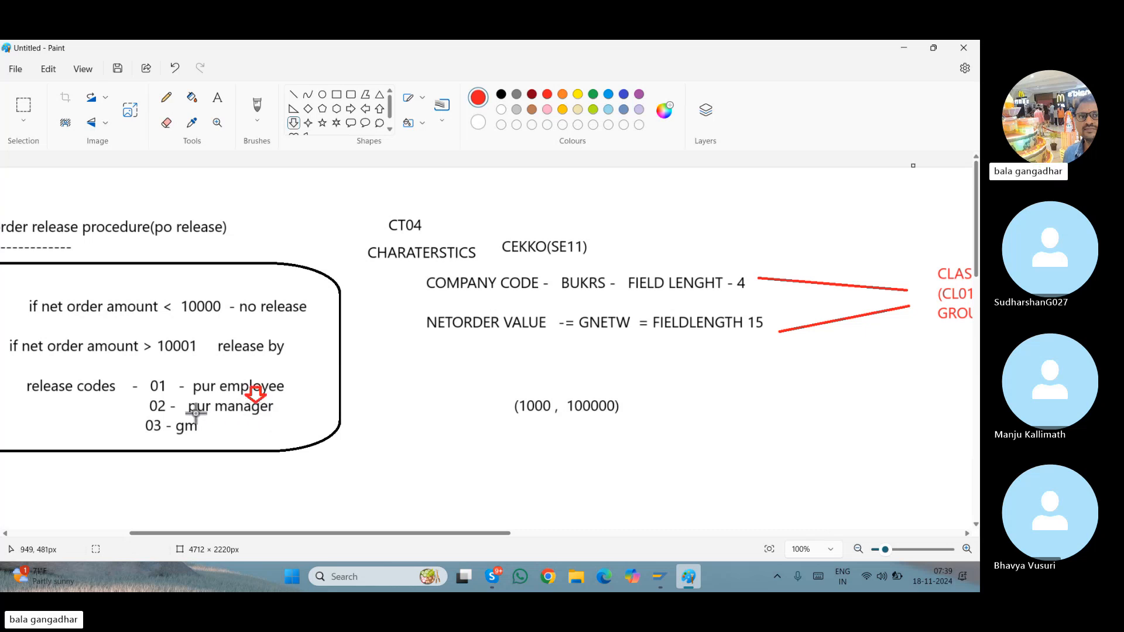
{"action": "mouse_move", "coordinate": [196, 414]}
{"action": "left_mouse_down"}
{"action": "mouse_move", "coordinate": [216, 419]}
{"action": "mouse_move", "coordinate": [216, 433]}
{"action": "left_mouse_up"}
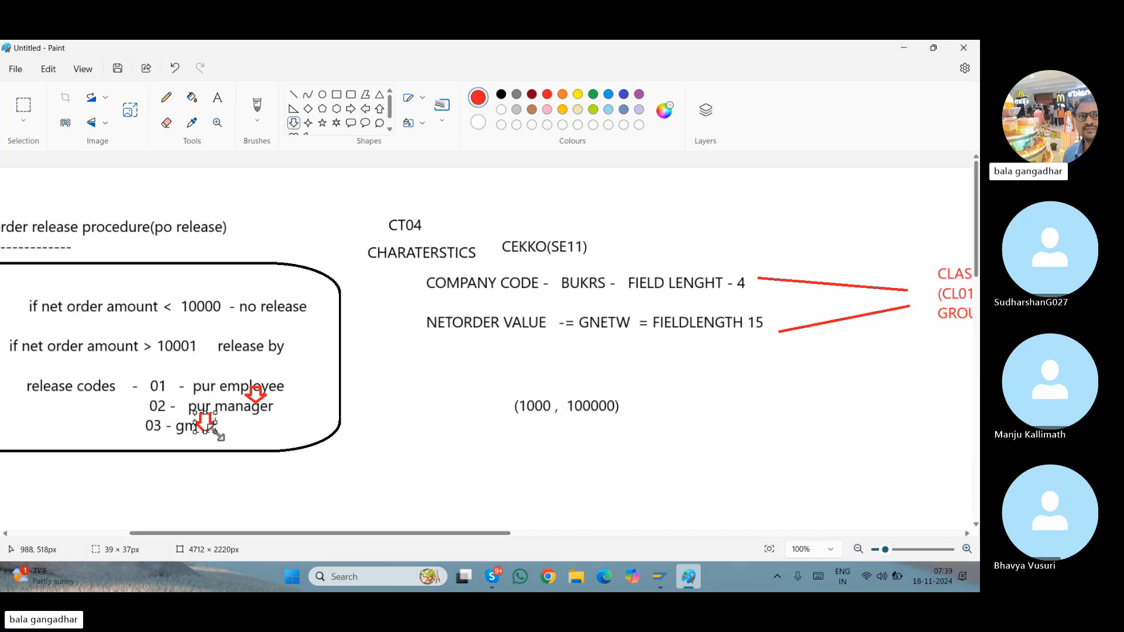
{"action": "left_click", "coordinate": [293, 440]}
{"action": "mouse_move", "coordinate": [694, 583]}
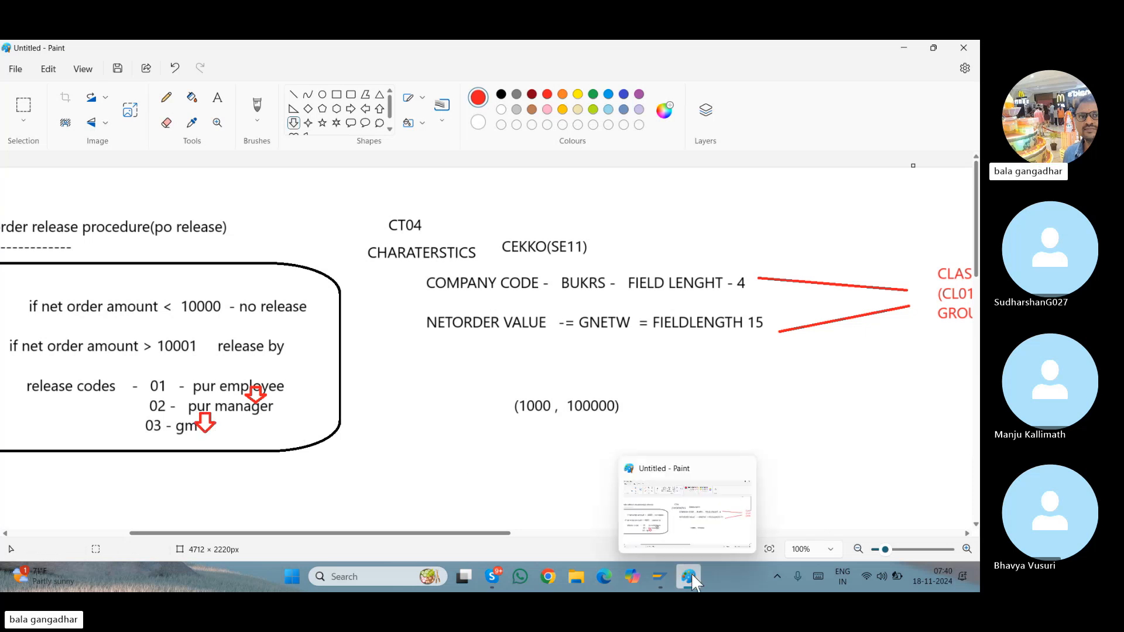
{"action": "left_click", "coordinate": [694, 575]}
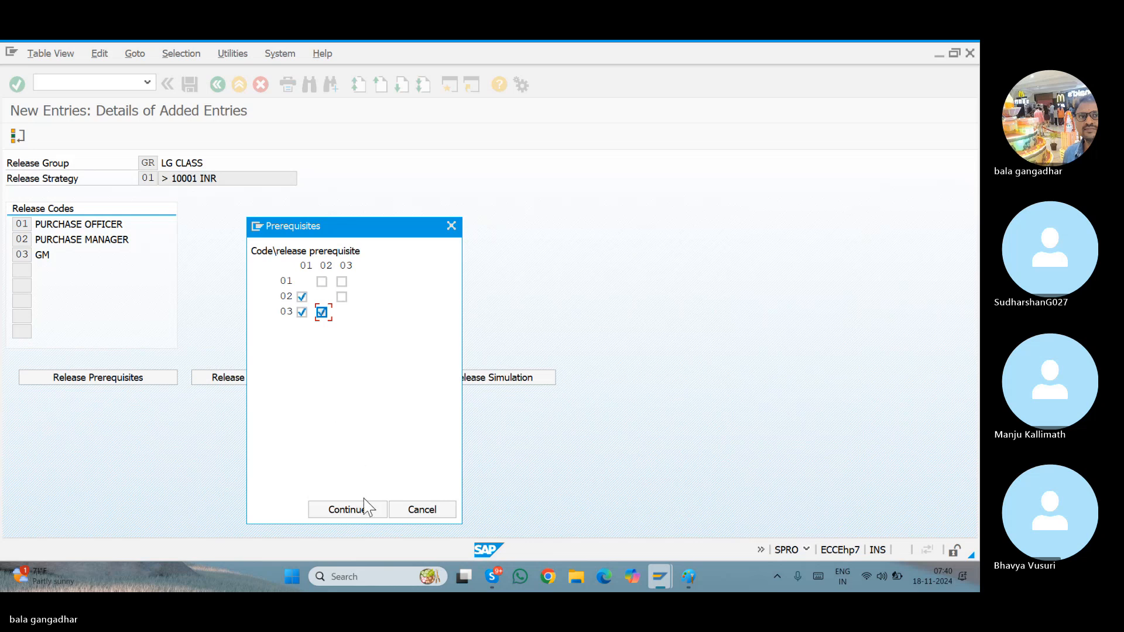
Accept the release prerequisites and try to save the release strategy
{"action": "left_click", "coordinate": [354, 511]}
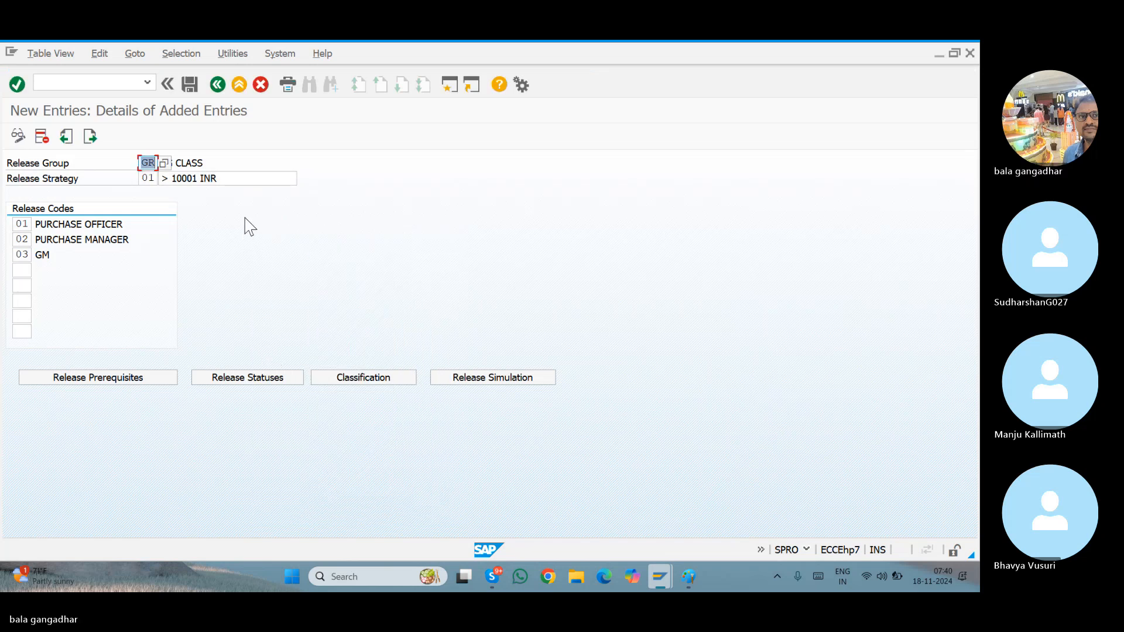
{"action": "left_click", "coordinate": [189, 86]}
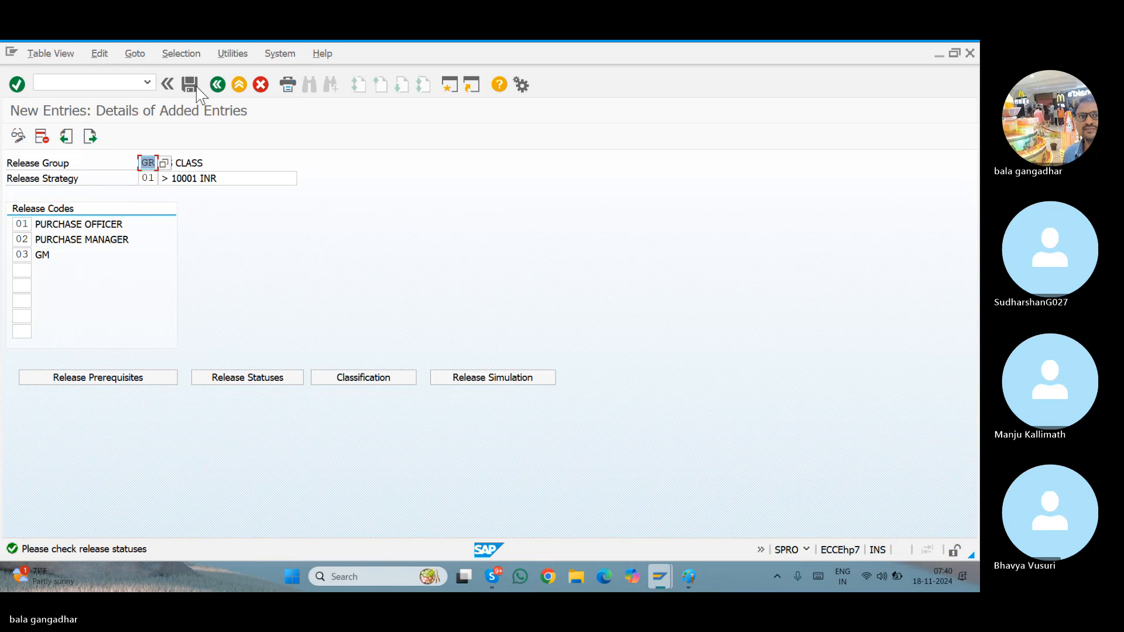
{"action": "left_click", "coordinate": [189, 85]}
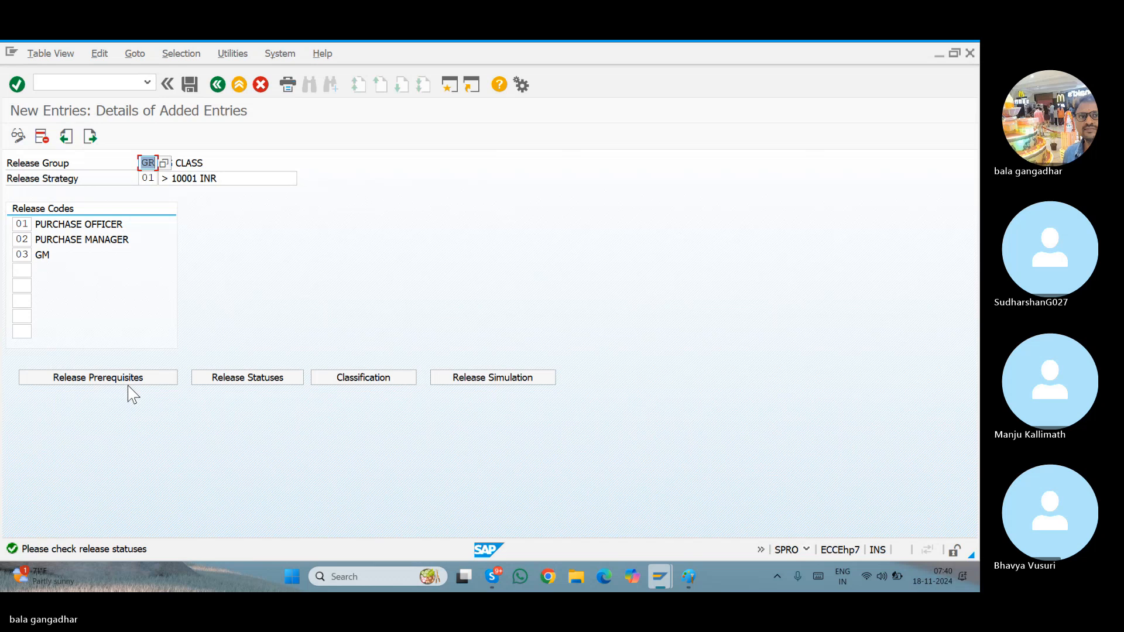
Review the release indicator for each combination of release codes in the release statuses, and accept the proposed statuses
{"action": "left_click", "coordinate": [240, 377]}
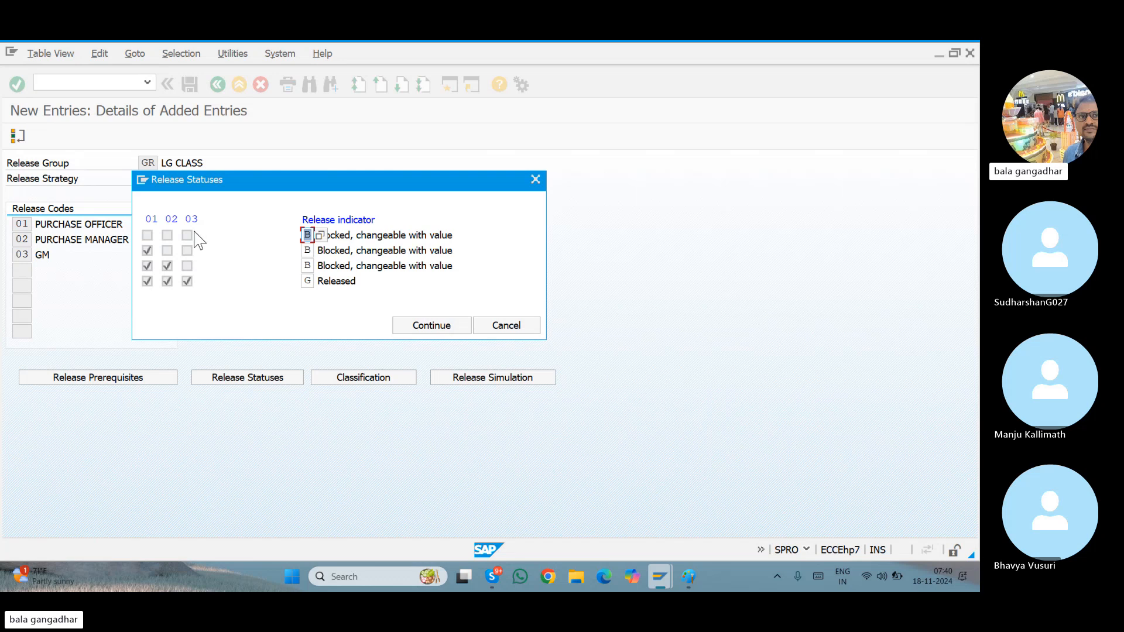
{"action": "left_click", "coordinate": [332, 236]}
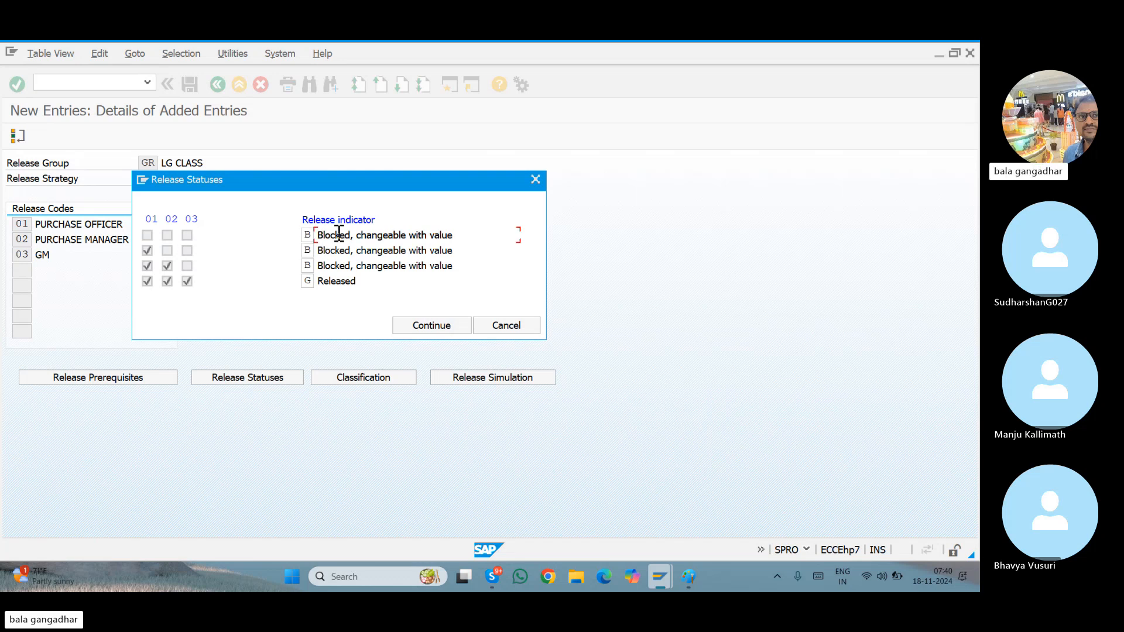
{"action": "left_click", "coordinate": [147, 252]}
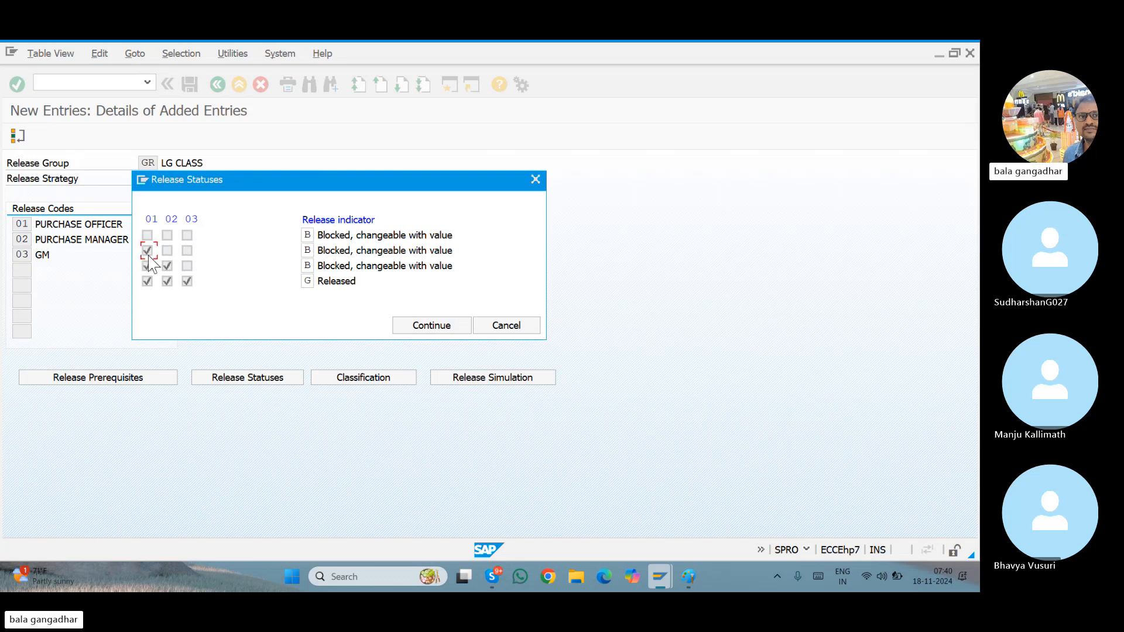
{"action": "left_click", "coordinate": [359, 251]}
{"action": "left_click", "coordinate": [350, 266]}
{"action": "left_click", "coordinate": [353, 281]}
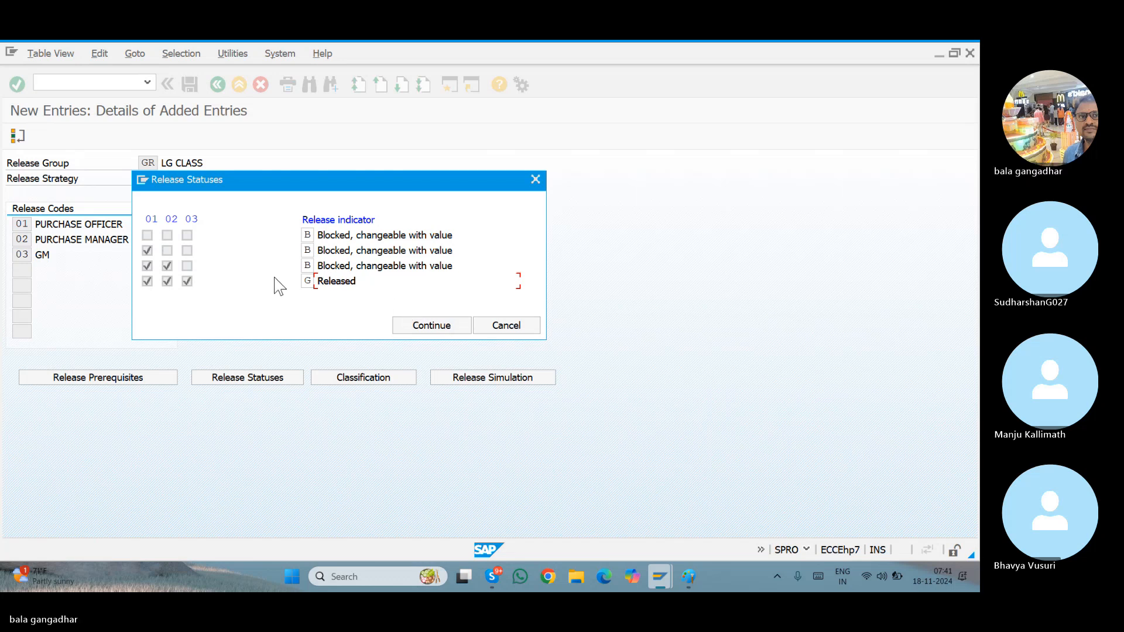
{"action": "left_click", "coordinate": [311, 282]}
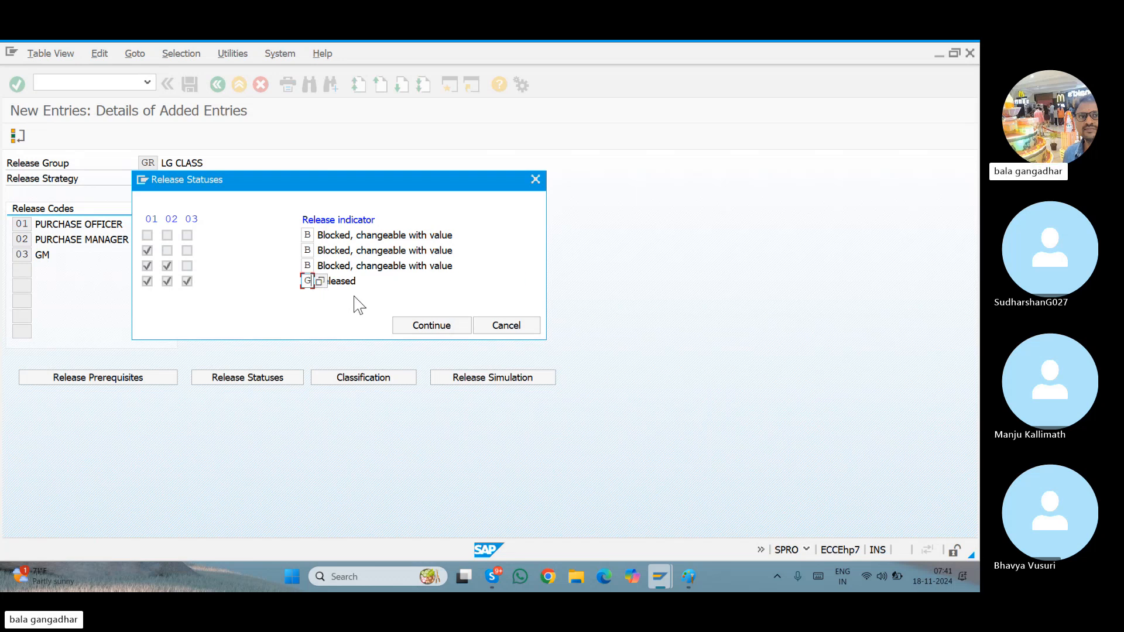
{"action": "left_click", "coordinate": [433, 326]}
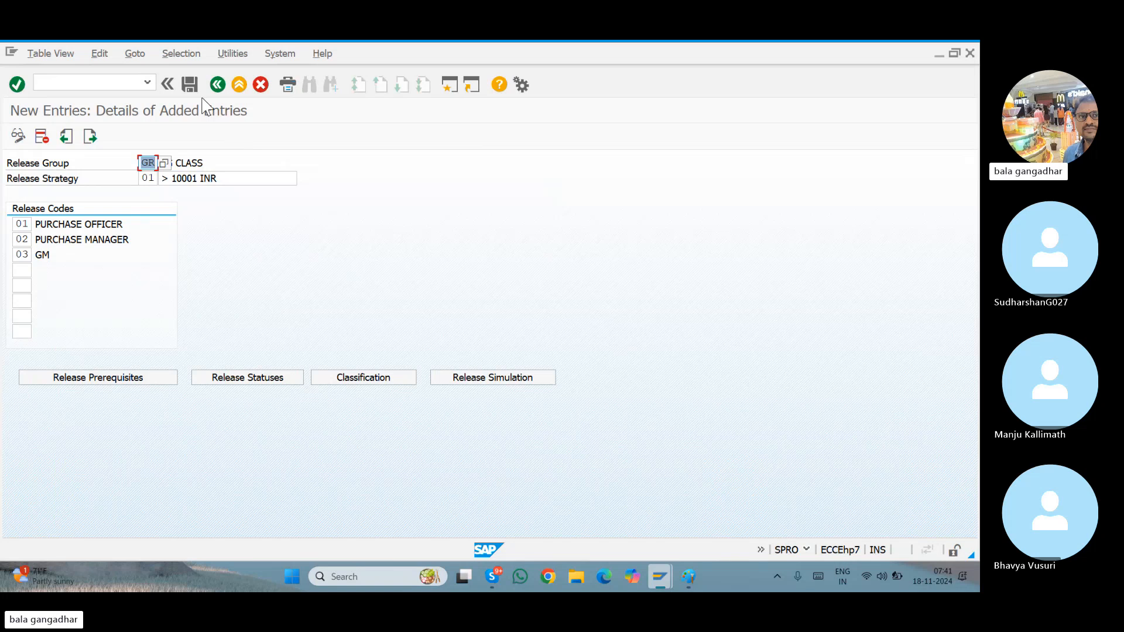
Save the release strategy in customizing request EH7K901105 and open its classification
{"action": "left_click", "coordinate": [189, 85]}
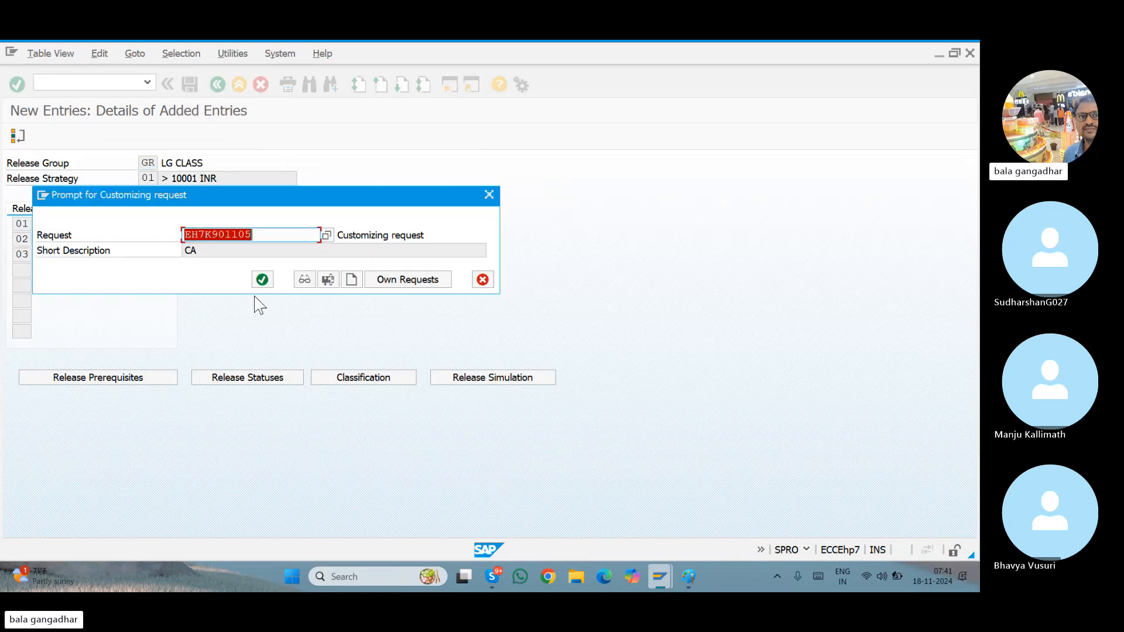
{"action": "left_click", "coordinate": [262, 280]}
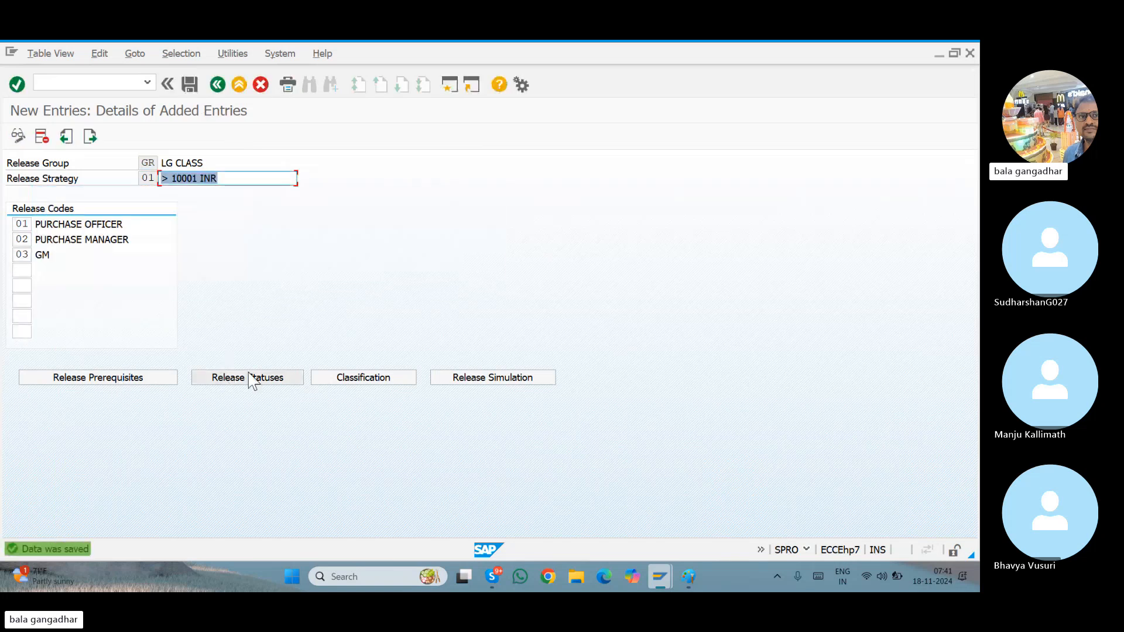
{"action": "left_click", "coordinate": [373, 382]}
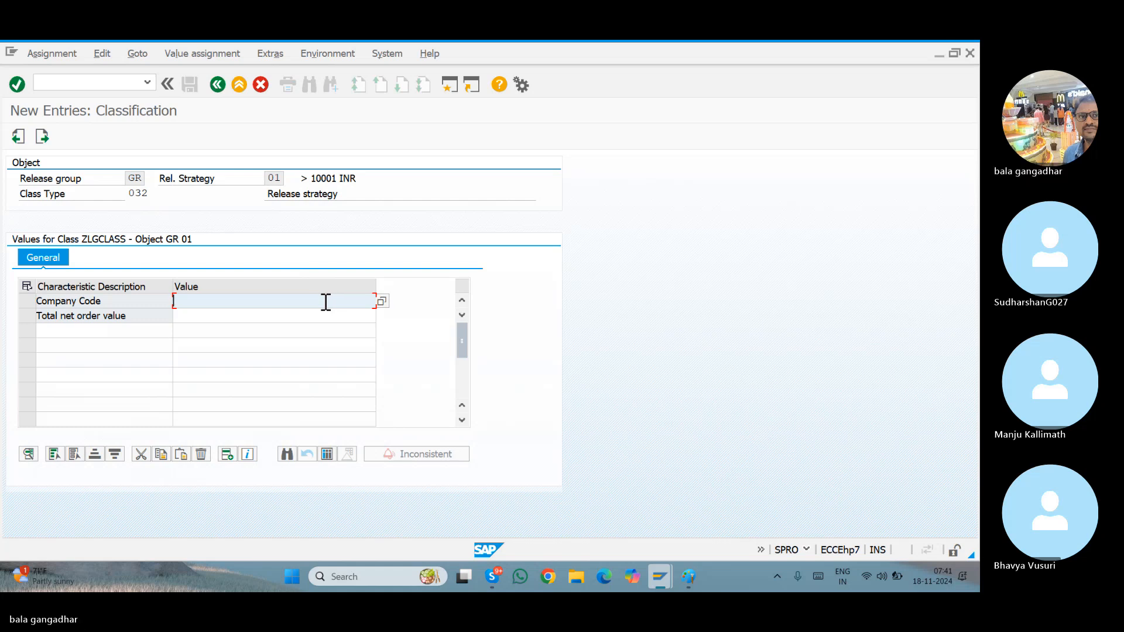
{"action": "type", "text": "LG"}
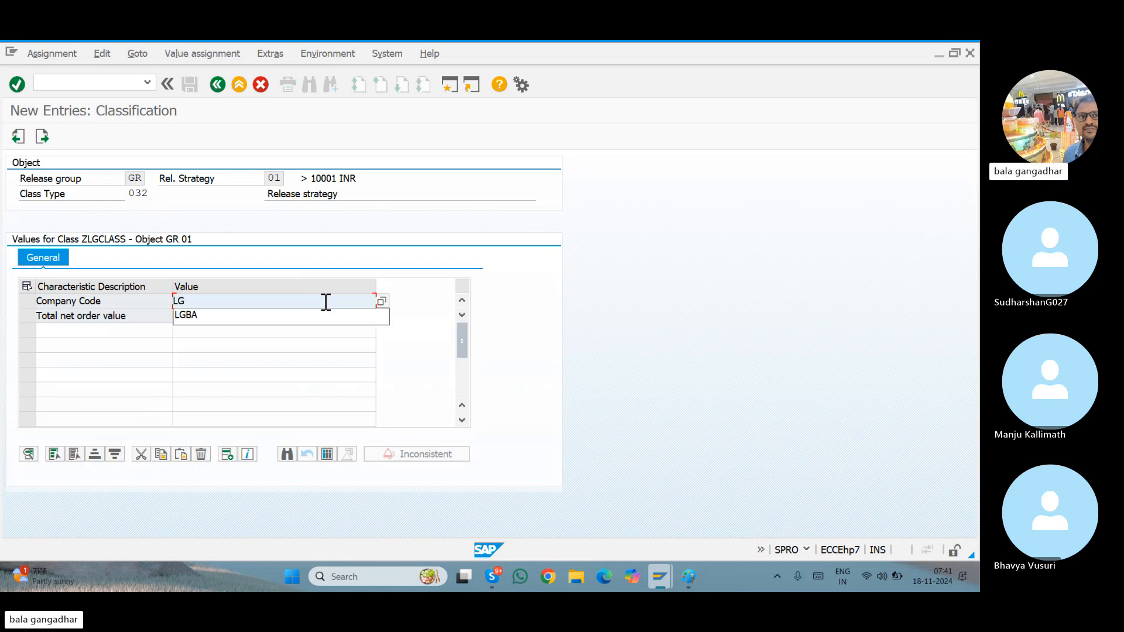
{"action": "type", "text": "05"}
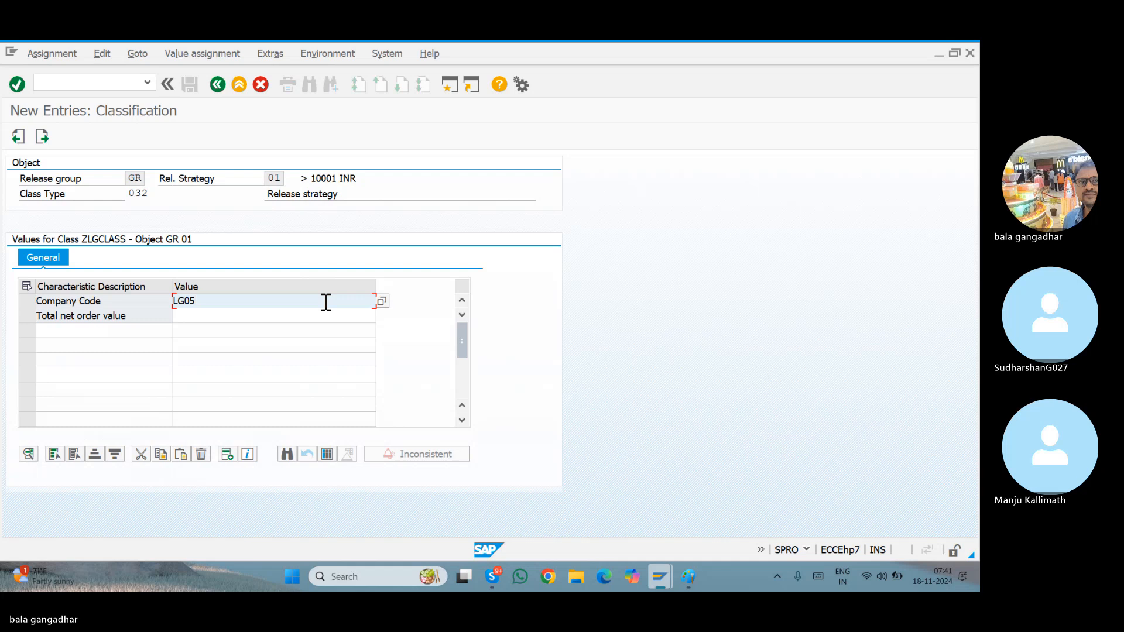
{"action": "key", "text": "BackSpace"}
{"action": "key", "text": "BackSpace"}
{"action": "key", "text": "BackSpace"}
{"action": "key", "text": "BackSpace"}
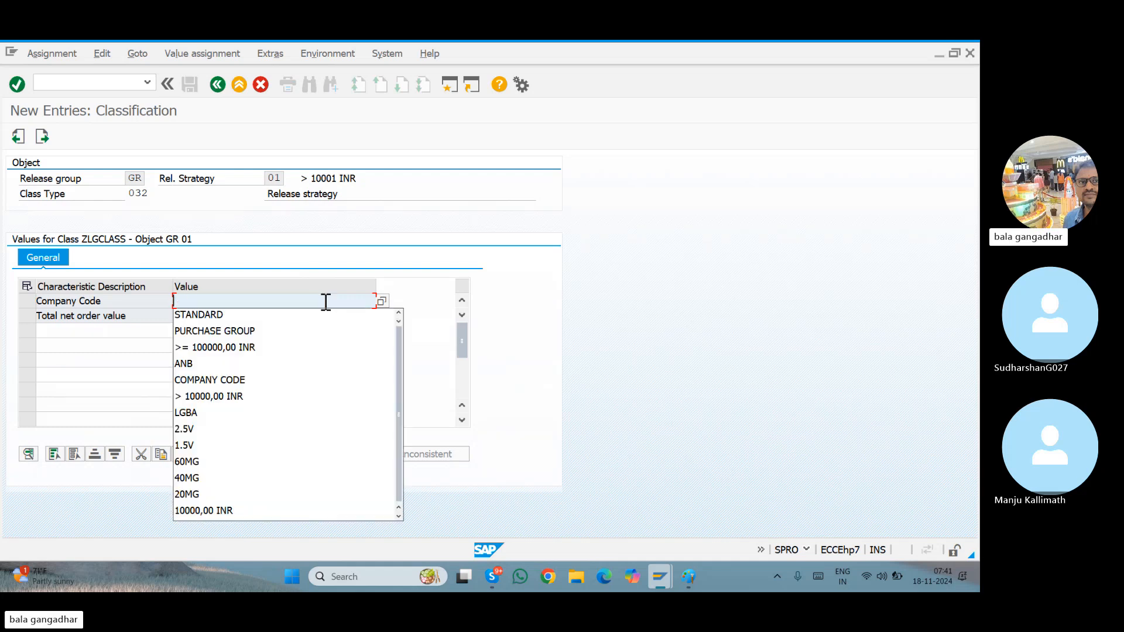
Classify the strategy with the allowed values company code LG05 and total net order value > 10001,00 INR, and save it
{"action": "left_click", "coordinate": [381, 302]}
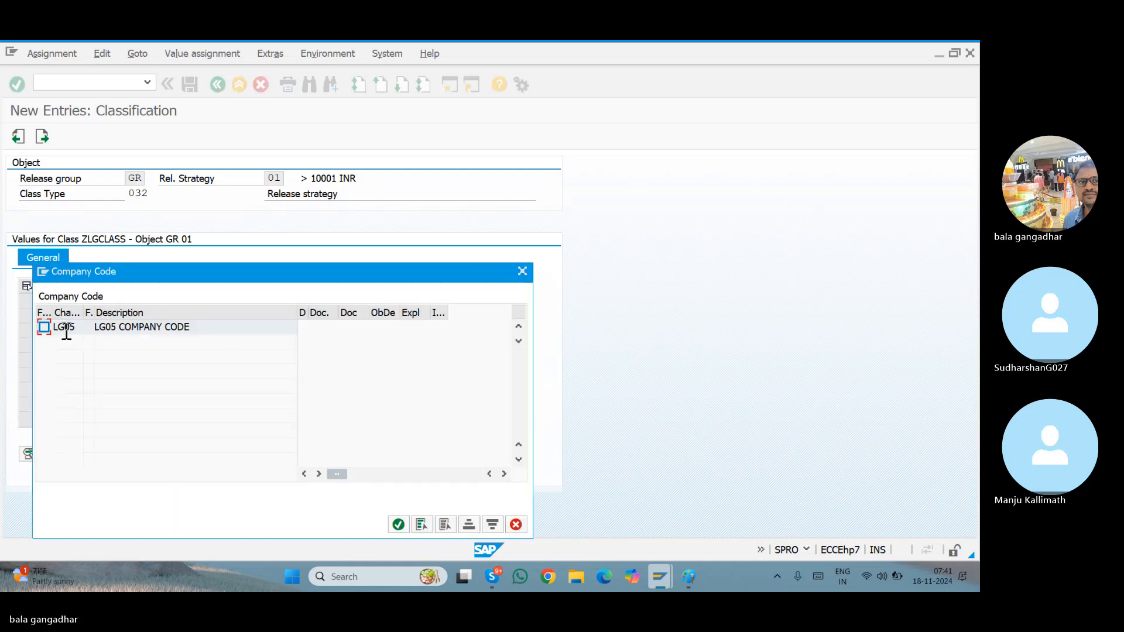
{"action": "left_click", "coordinate": [45, 328]}
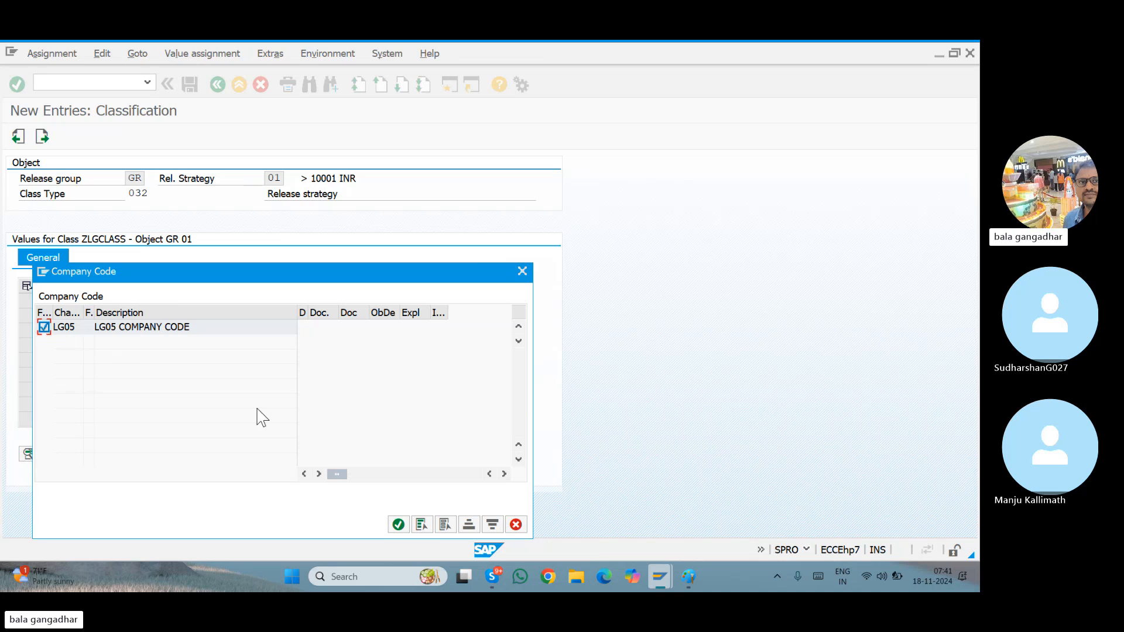
{"action": "left_click", "coordinate": [398, 524]}
{"action": "left_click", "coordinate": [258, 315]}
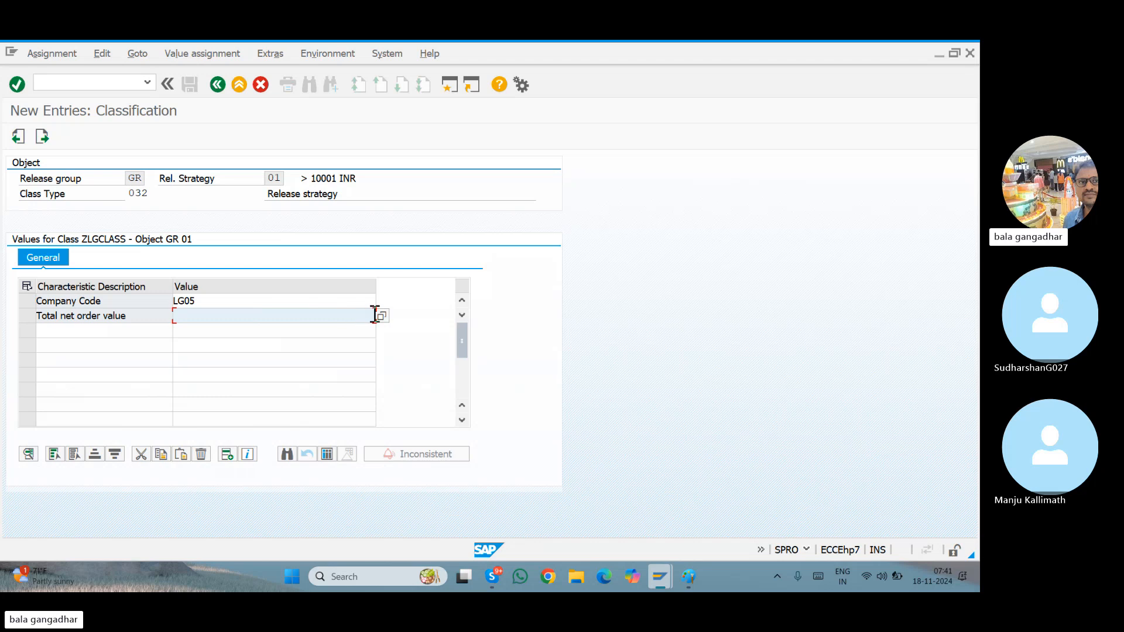
{"action": "key", "text": "F4"}
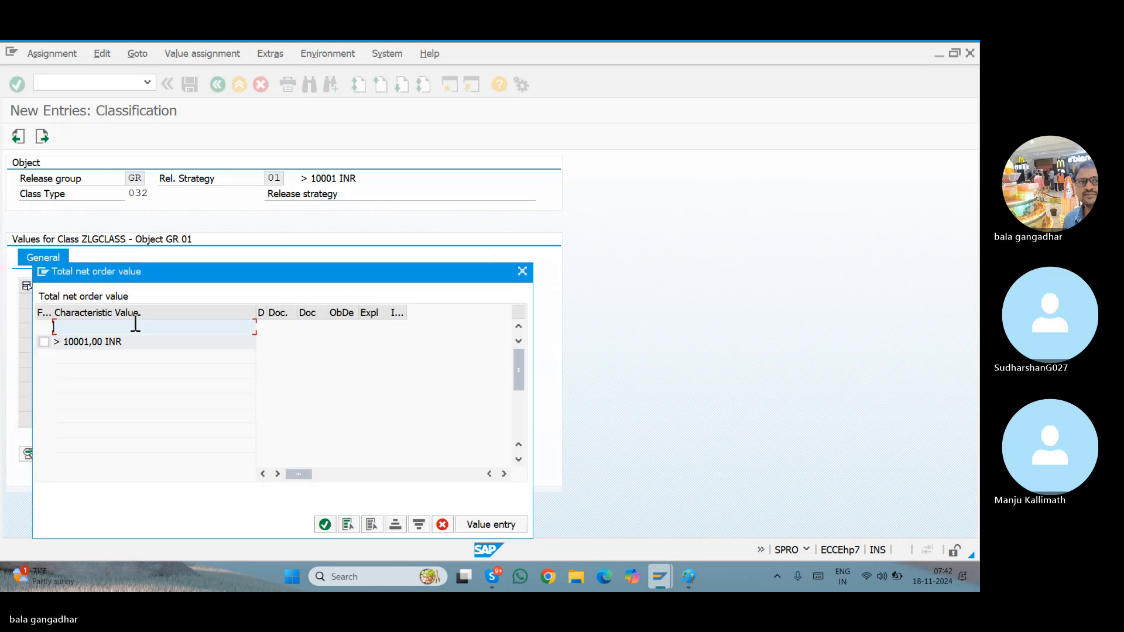
{"action": "left_click", "coordinate": [44, 342]}
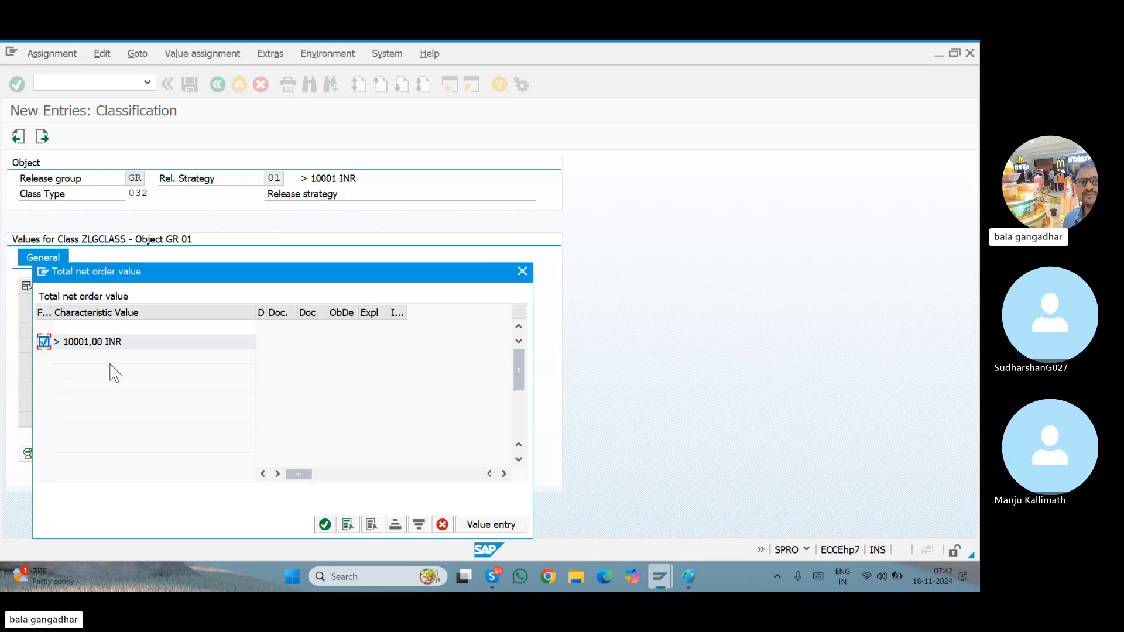
{"action": "left_click", "coordinate": [324, 520]}
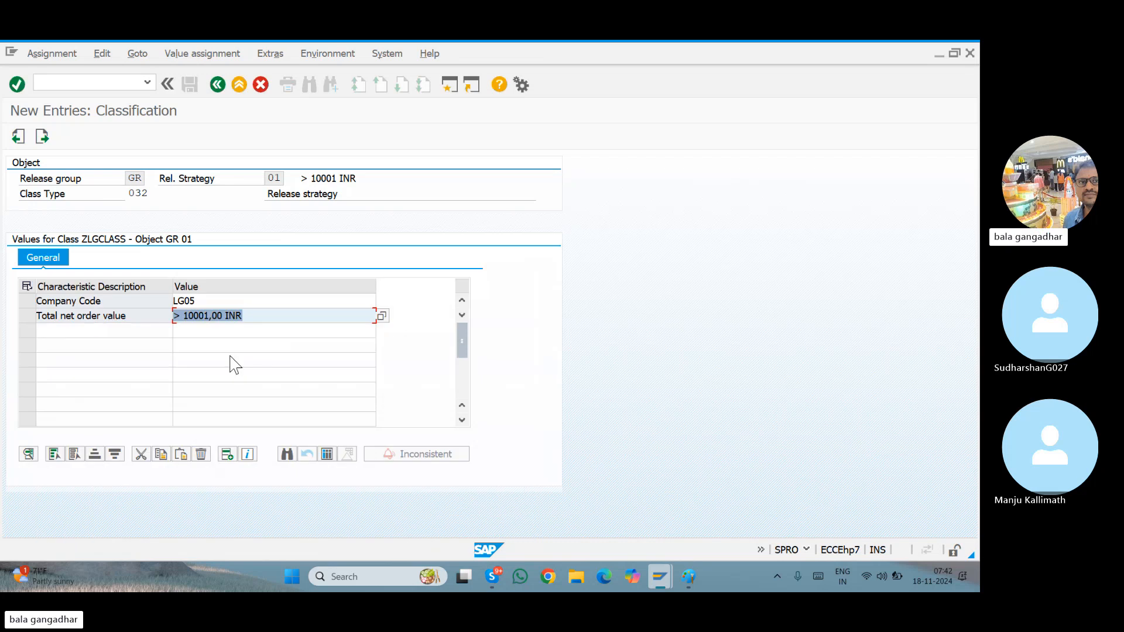
{"action": "left_click", "coordinate": [259, 314]}
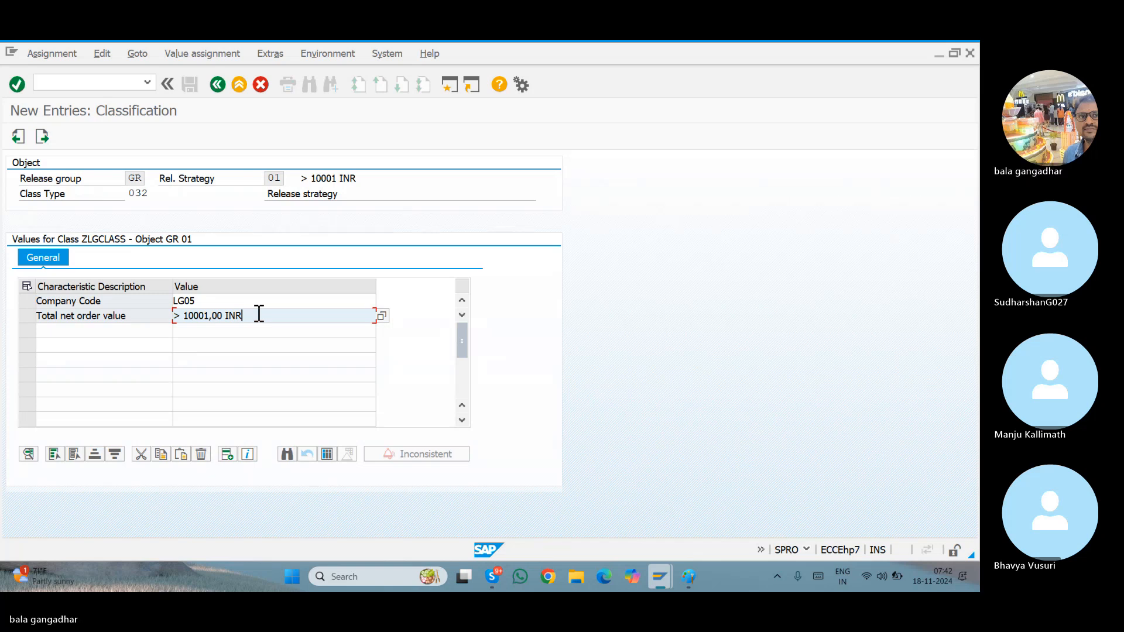
{"action": "left_click", "coordinate": [42, 137]}
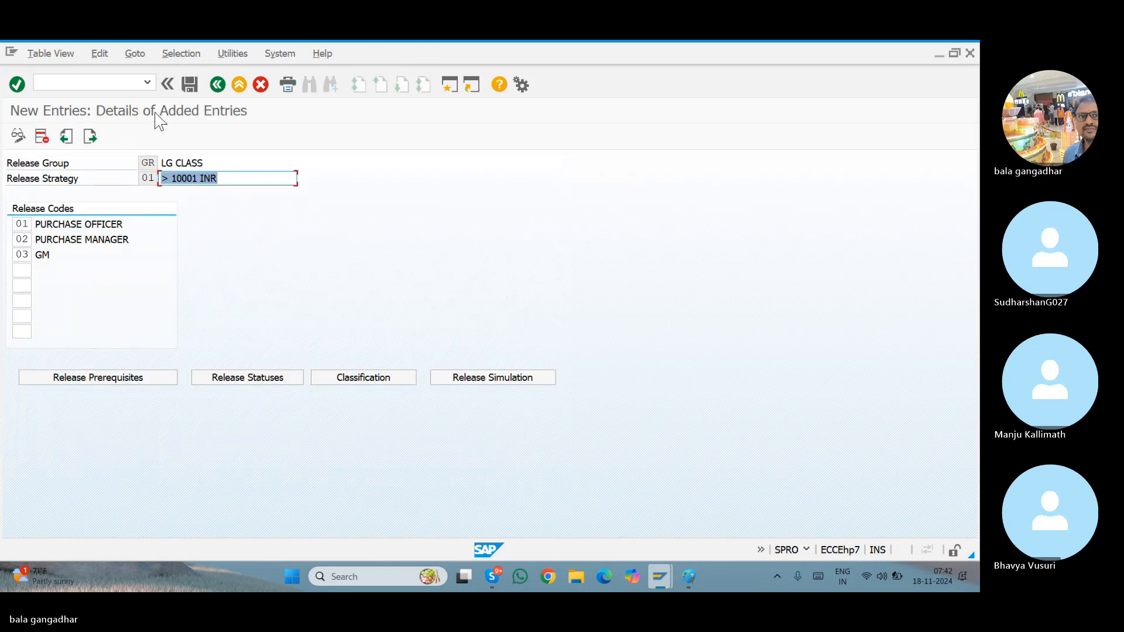
{"action": "left_click", "coordinate": [188, 88]}
{"action": "left_click", "coordinate": [188, 88]}
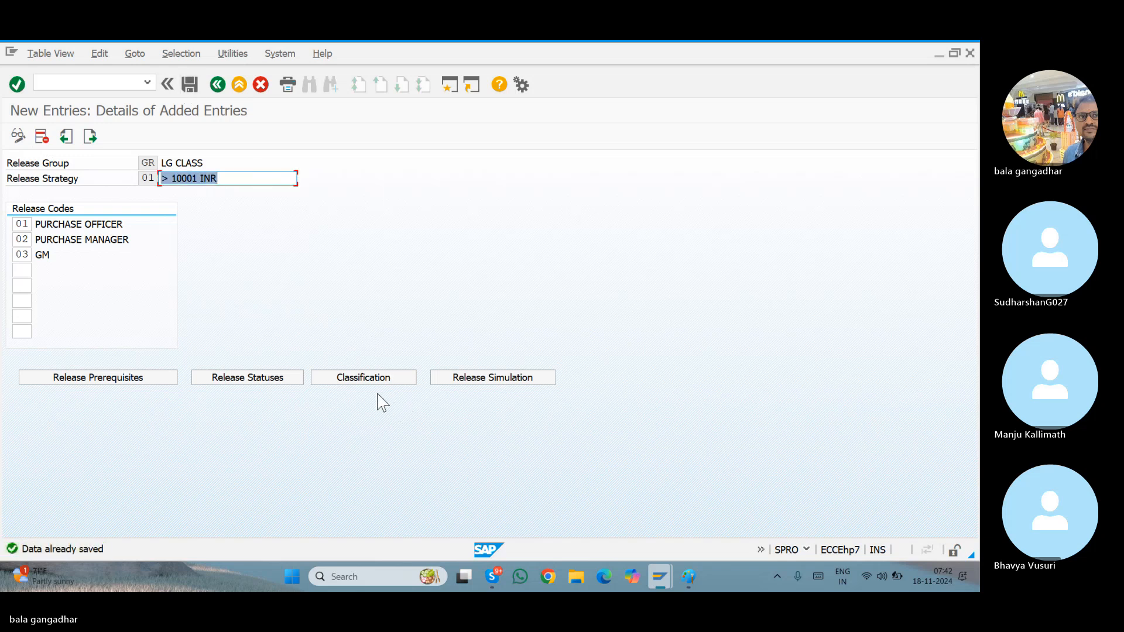
Simulate the release of the strategy with codes 01, 02 and 03 in sequence, close the simulation and save the strategy
{"action": "left_click", "coordinate": [482, 380]}
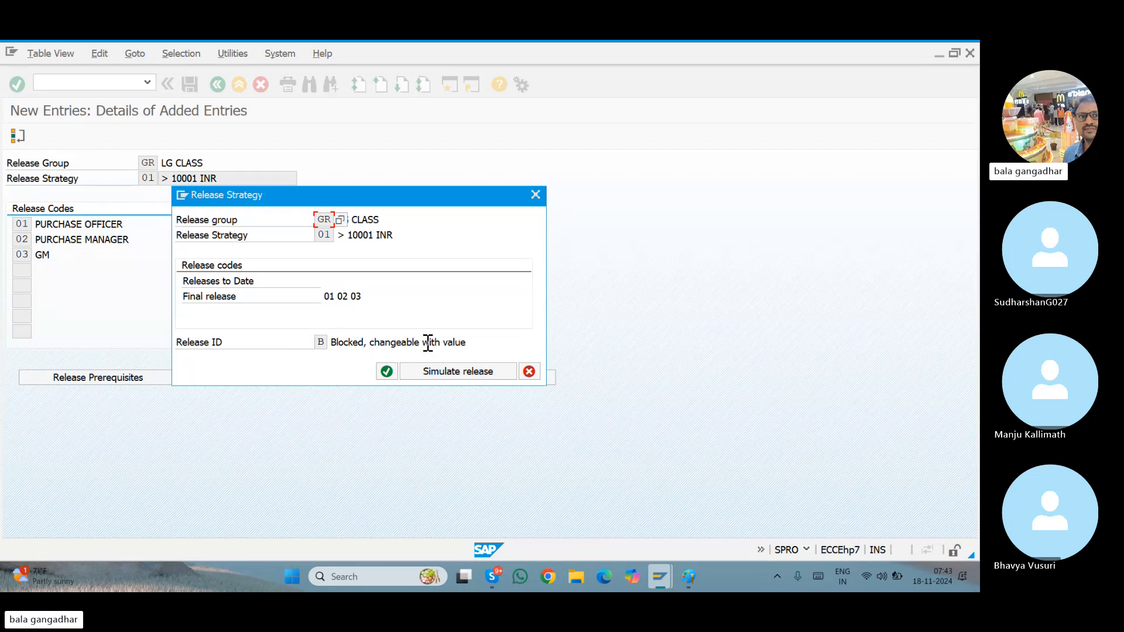
{"action": "left_click", "coordinate": [457, 371]}
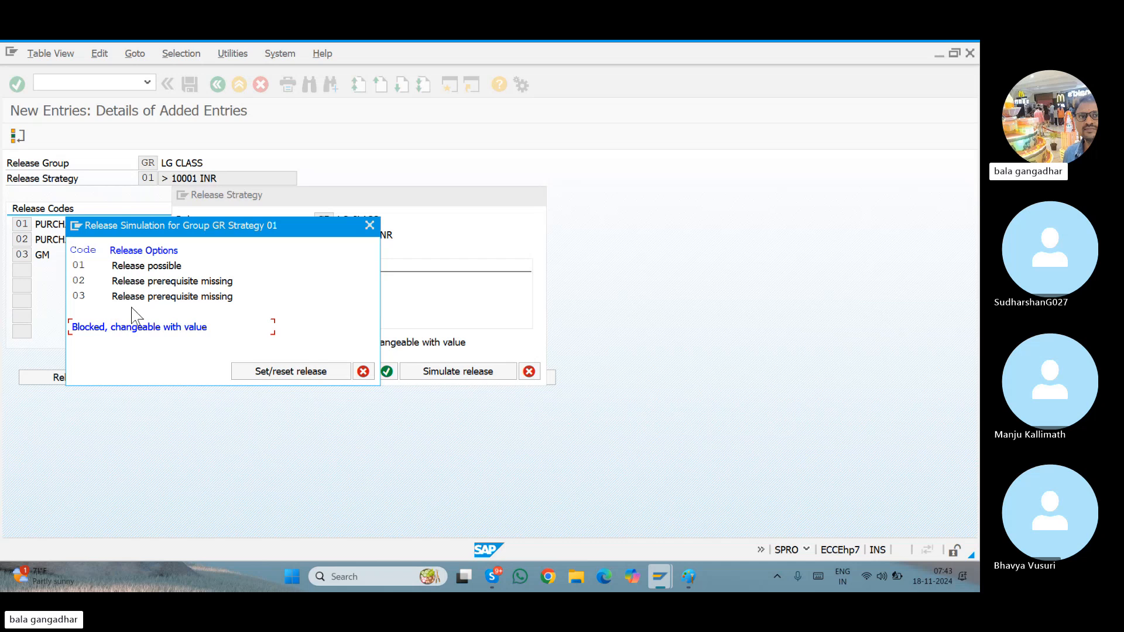
{"action": "double_click", "coordinate": [136, 266]}
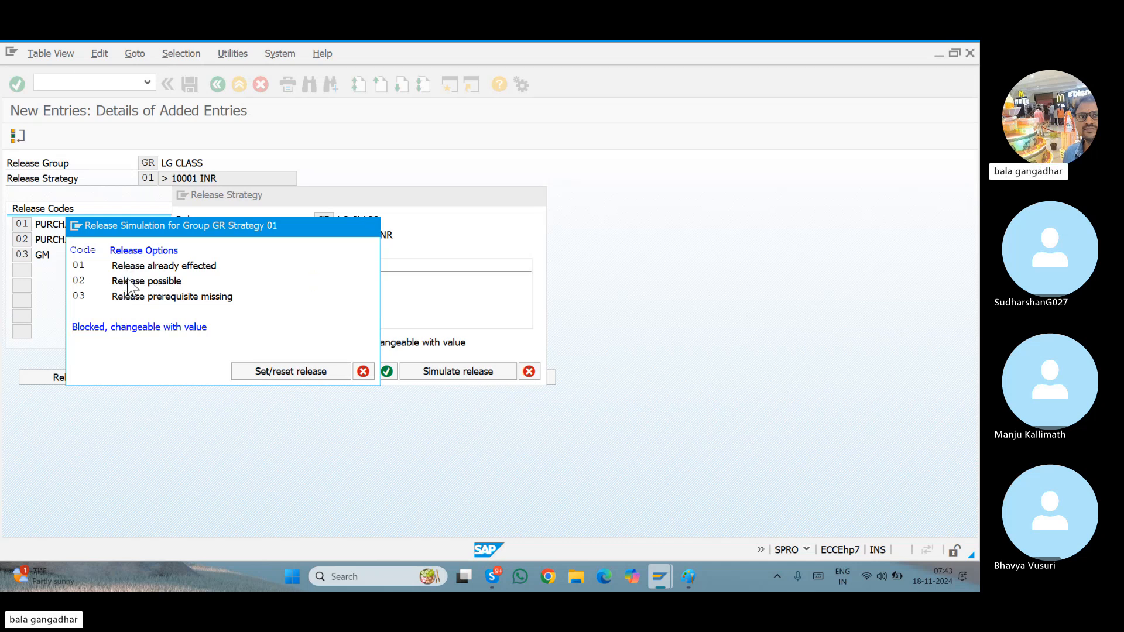
{"action": "double_click", "coordinate": [129, 281]}
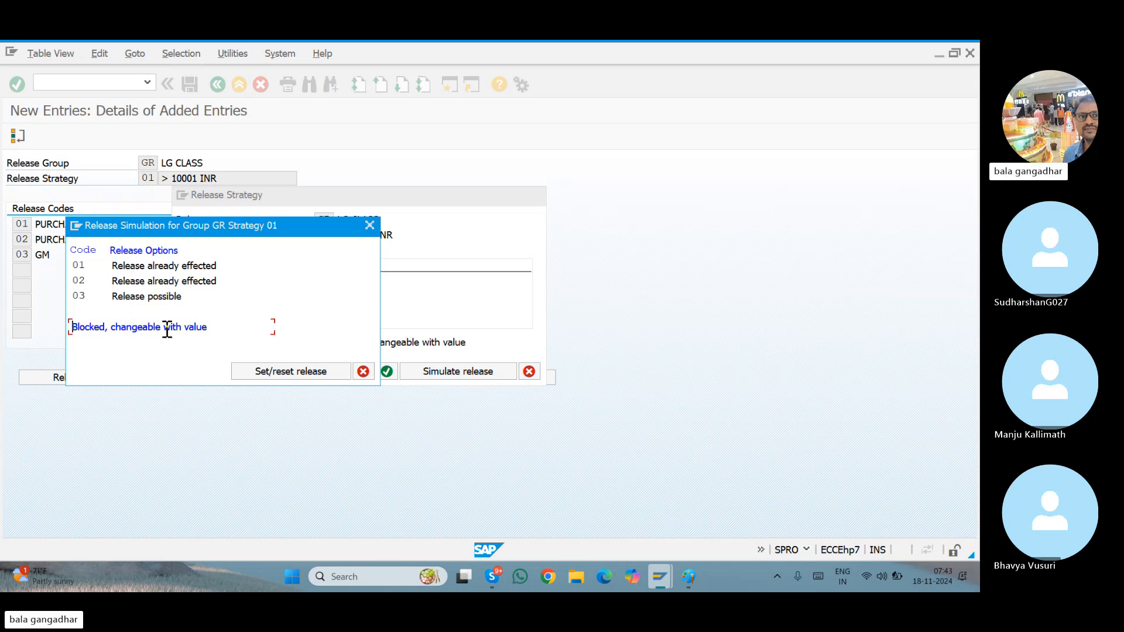
{"action": "double_click", "coordinate": [132, 297]}
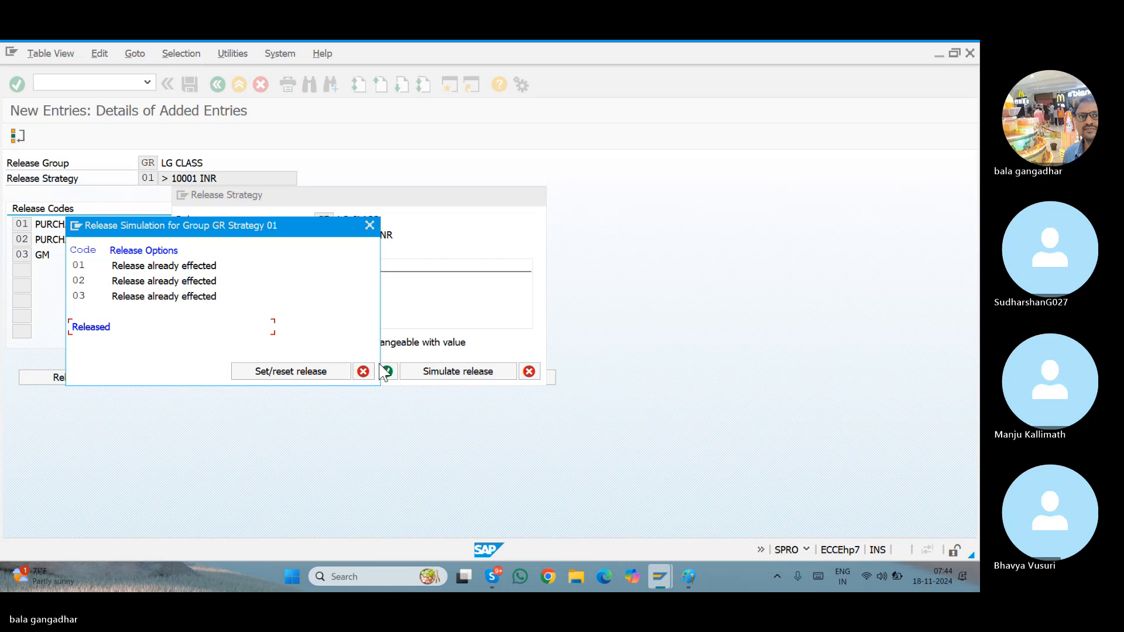
{"action": "left_click", "coordinate": [363, 372]}
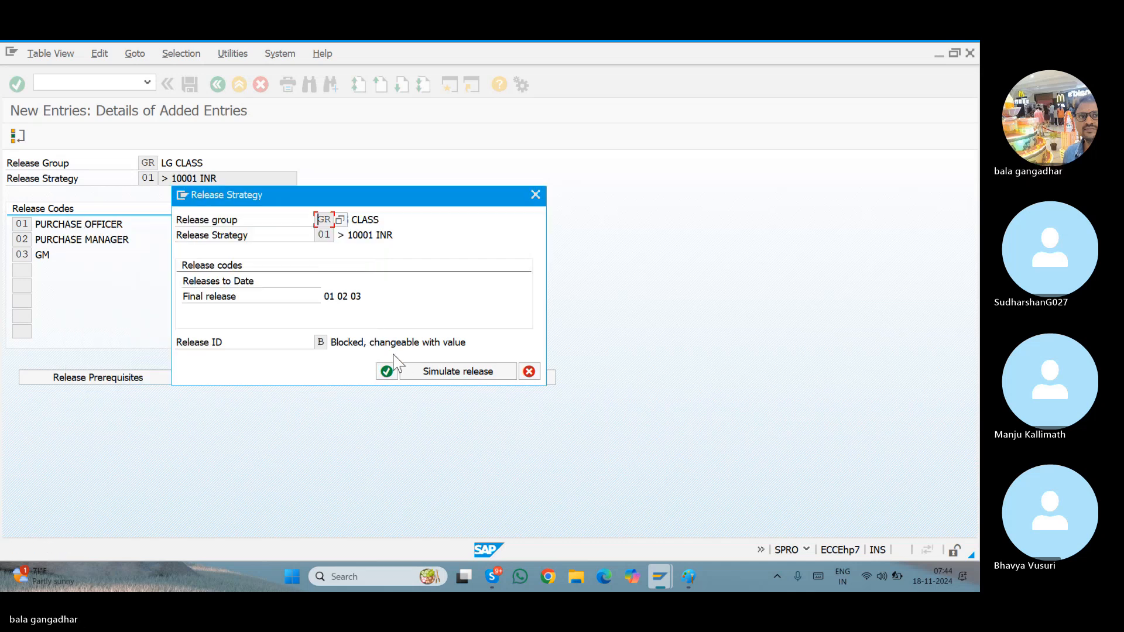
{"action": "left_click", "coordinate": [387, 371]}
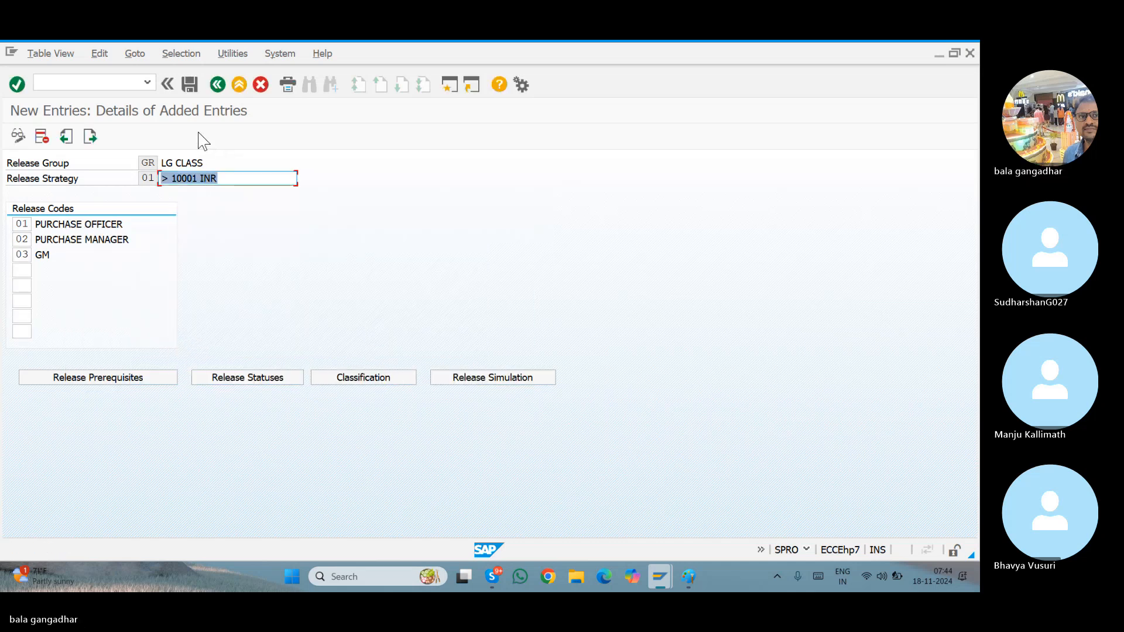
{"action": "left_click", "coordinate": [190, 85]}
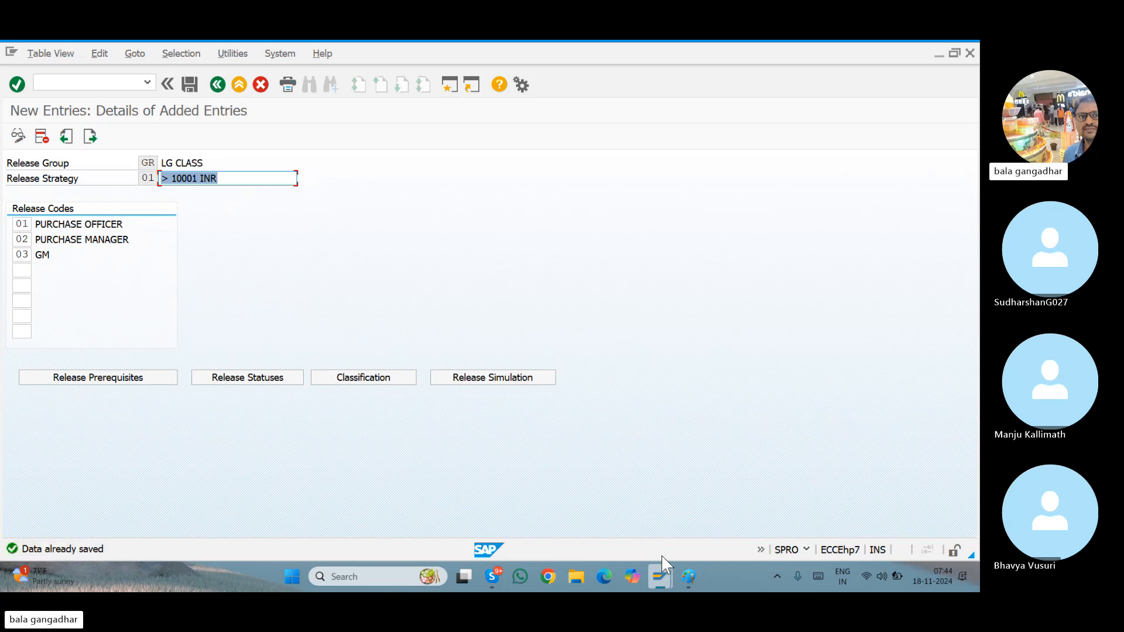
Switch to the session displaying the MRF STAD purchase order, leave that order and start transaction me21n
{"action": "mouse_move", "coordinate": [667, 580]}
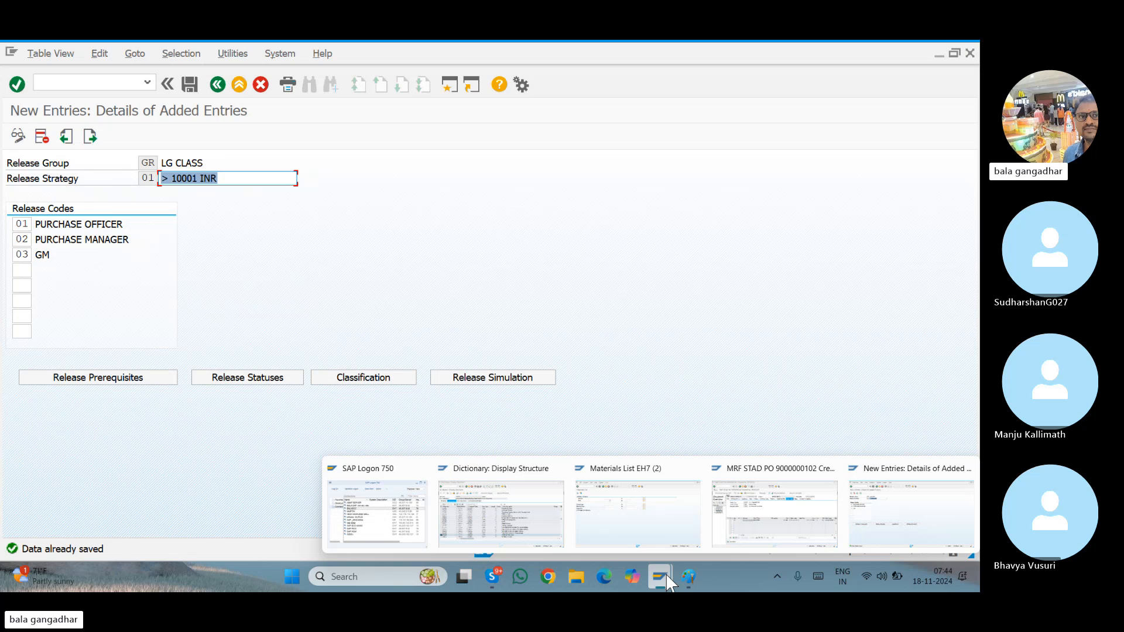
{"action": "left_click", "coordinate": [746, 504]}
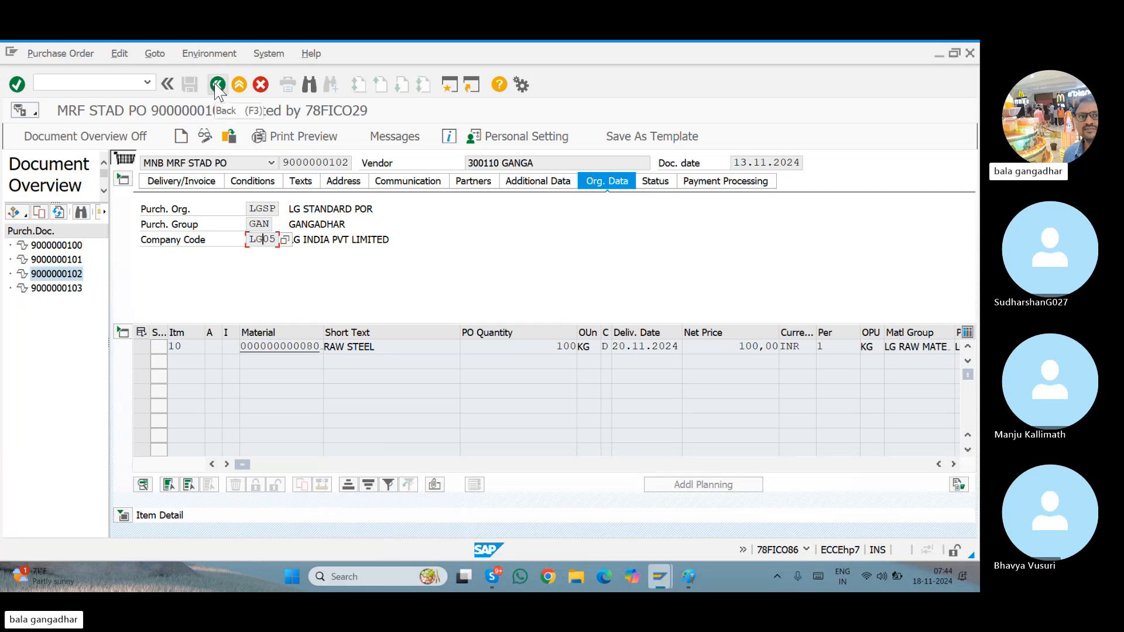
{"action": "left_click", "coordinate": [239, 86]}
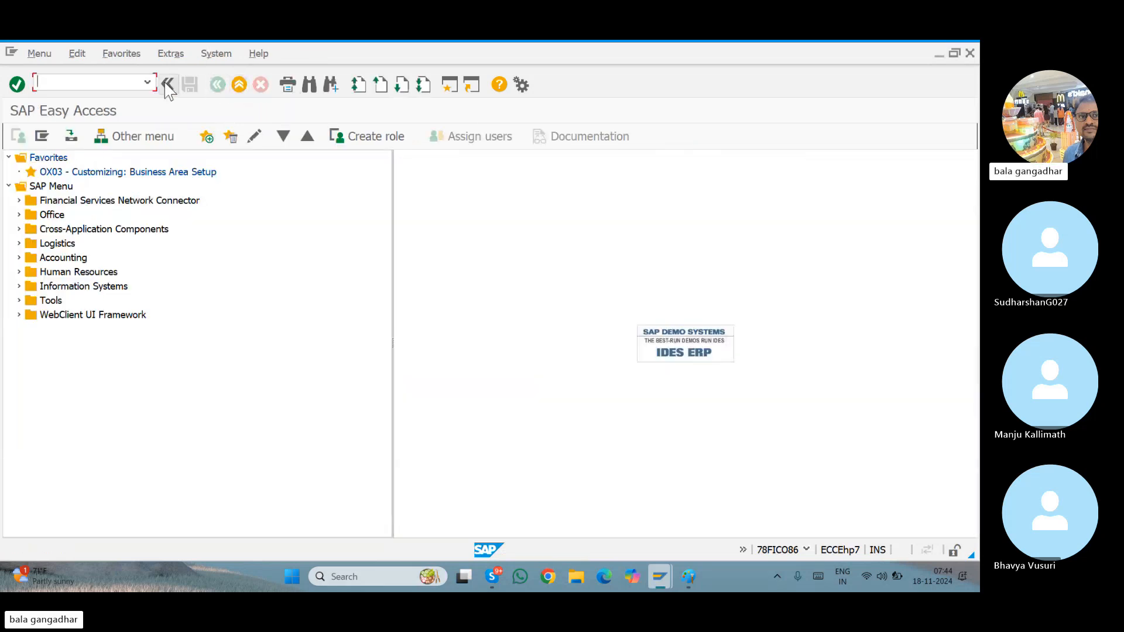
{"action": "left_click", "coordinate": [153, 83]}
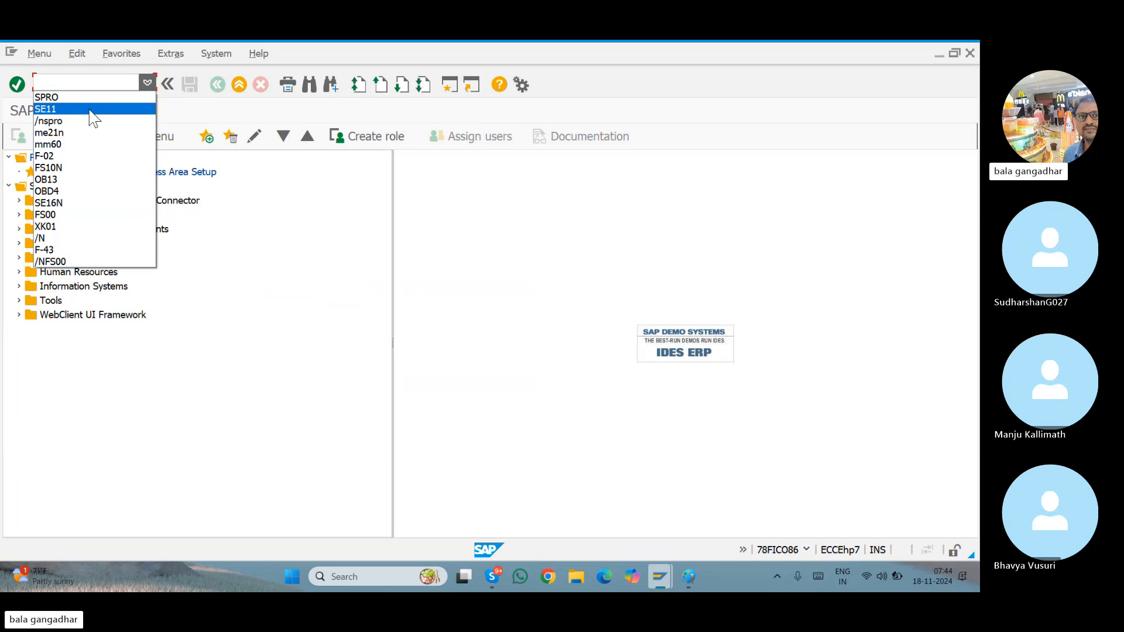
{"action": "left_click", "coordinate": [75, 134]}
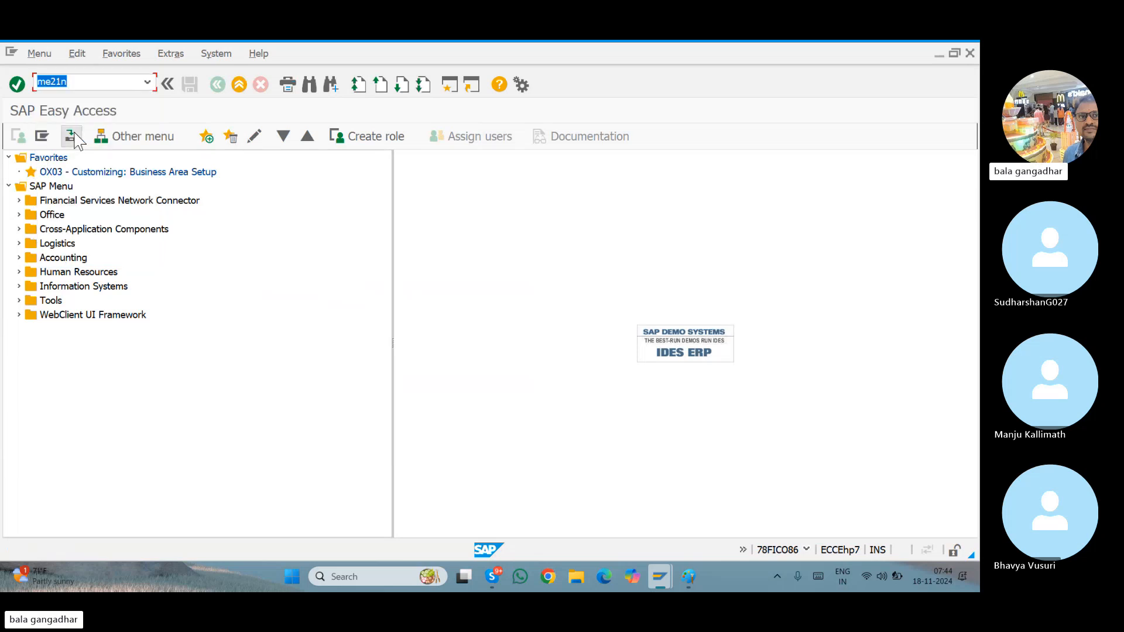
{"action": "key", "text": "Return"}
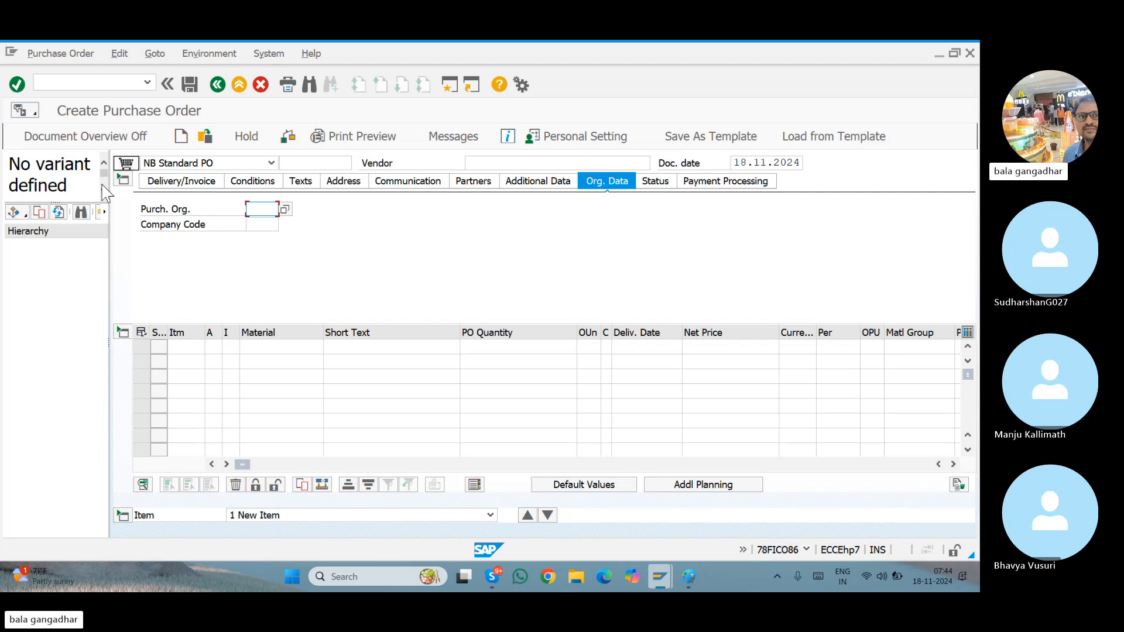
Set the new purchase order's document type to MNB MRF STAD PO
{"action": "left_click", "coordinate": [191, 168]}
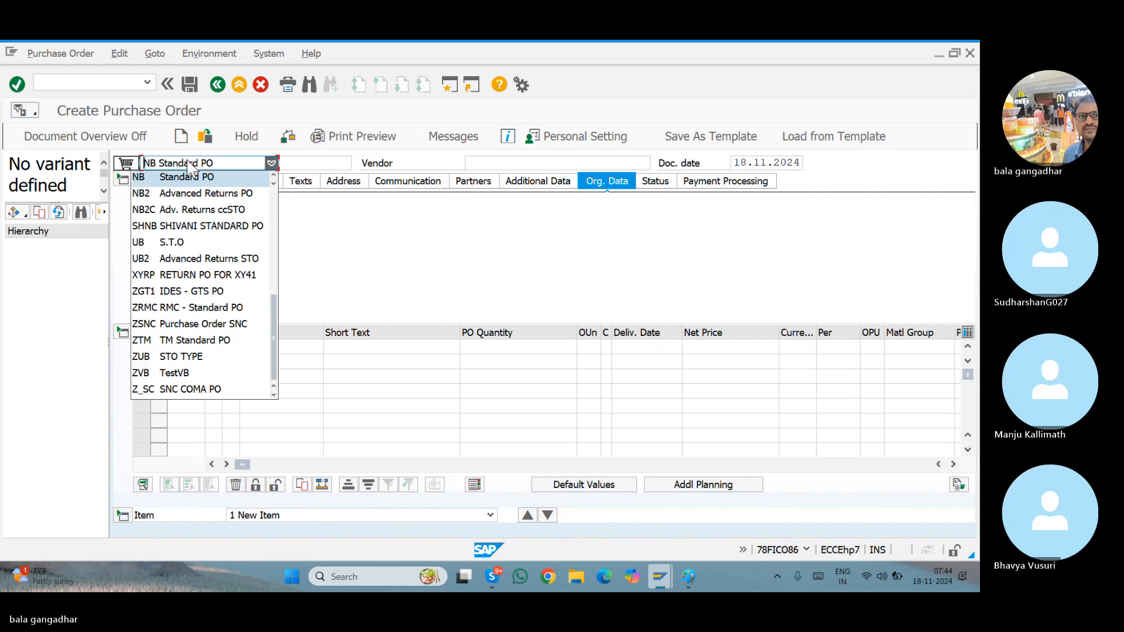
{"action": "key", "text": "Up"}
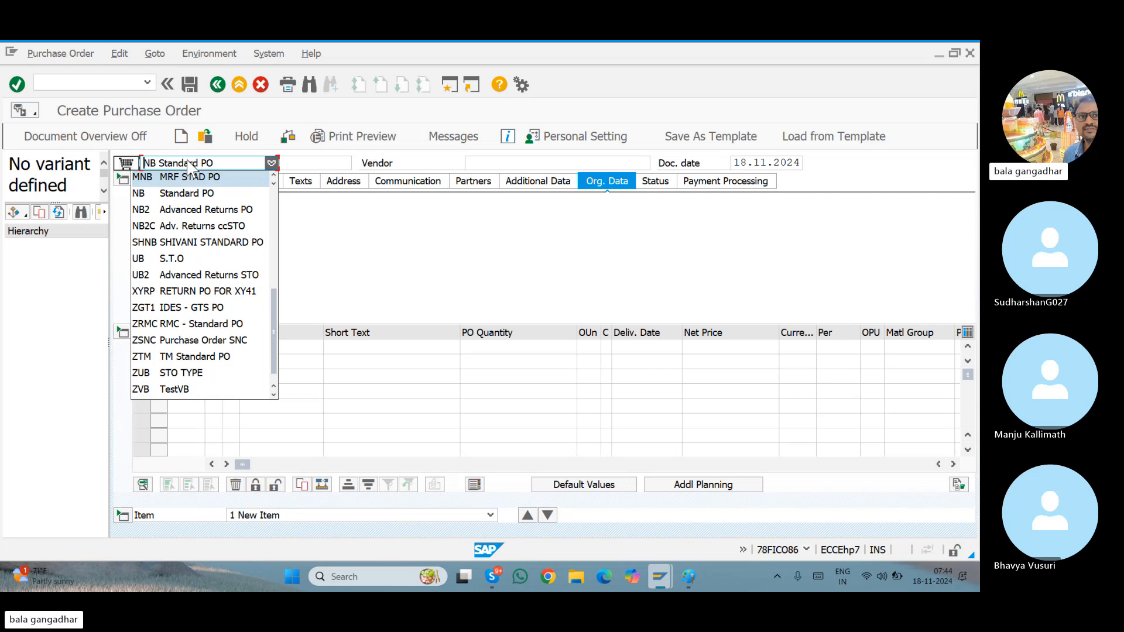
{"action": "key", "text": "Return"}
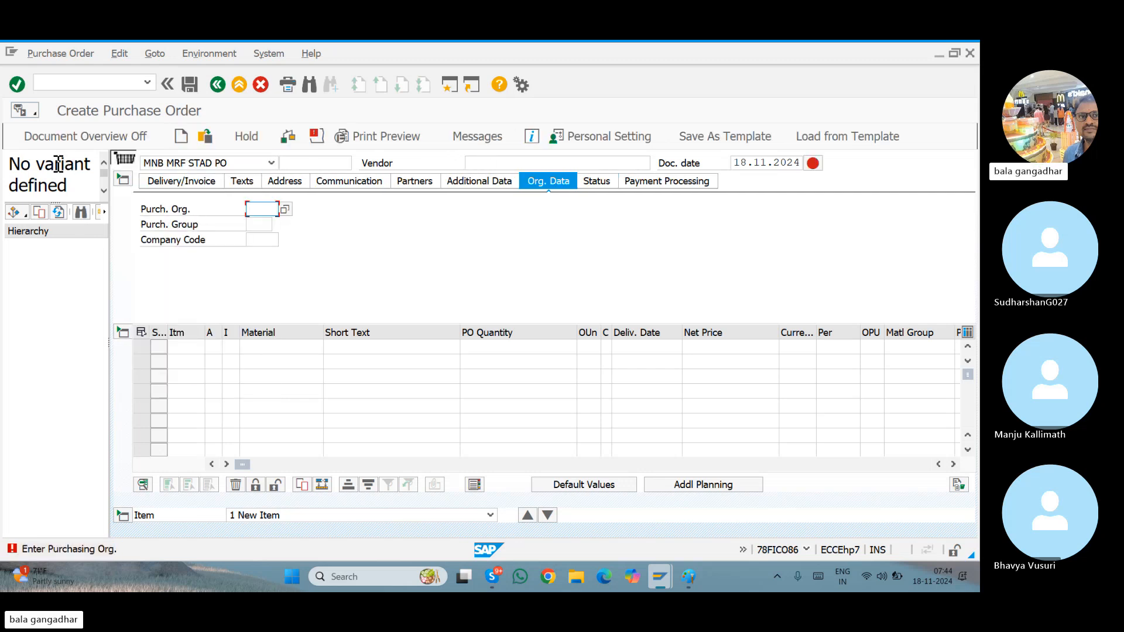
List the existing purchase orders of document type MNB in the document overview, with the purchasing document filter cleared
{"action": "left_click", "coordinate": [27, 217]}
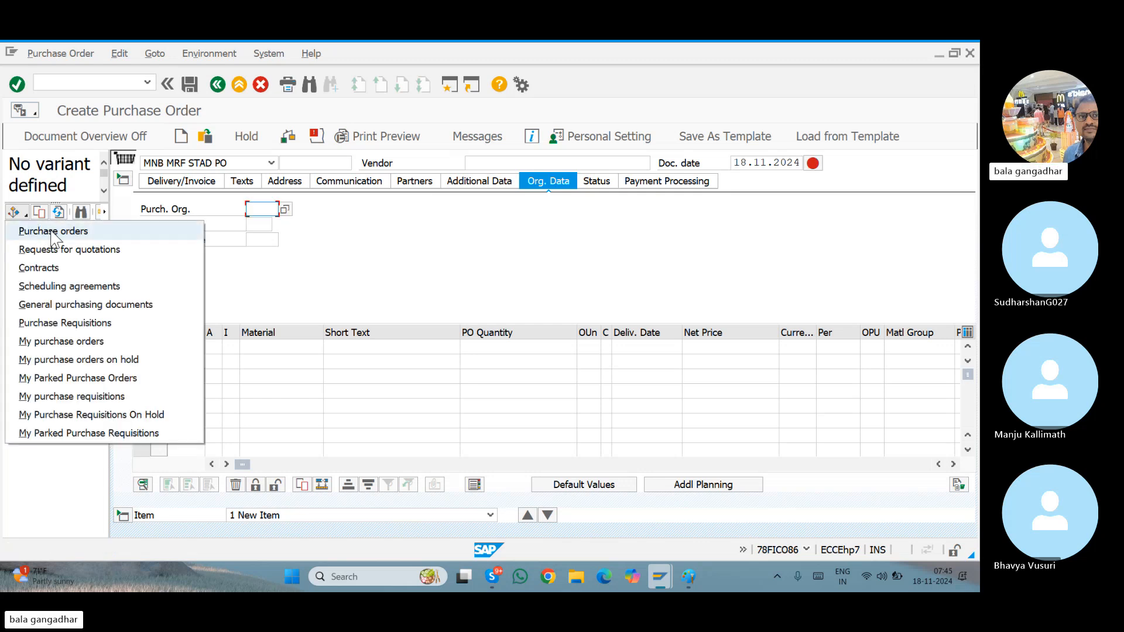
{"action": "left_click", "coordinate": [44, 230]}
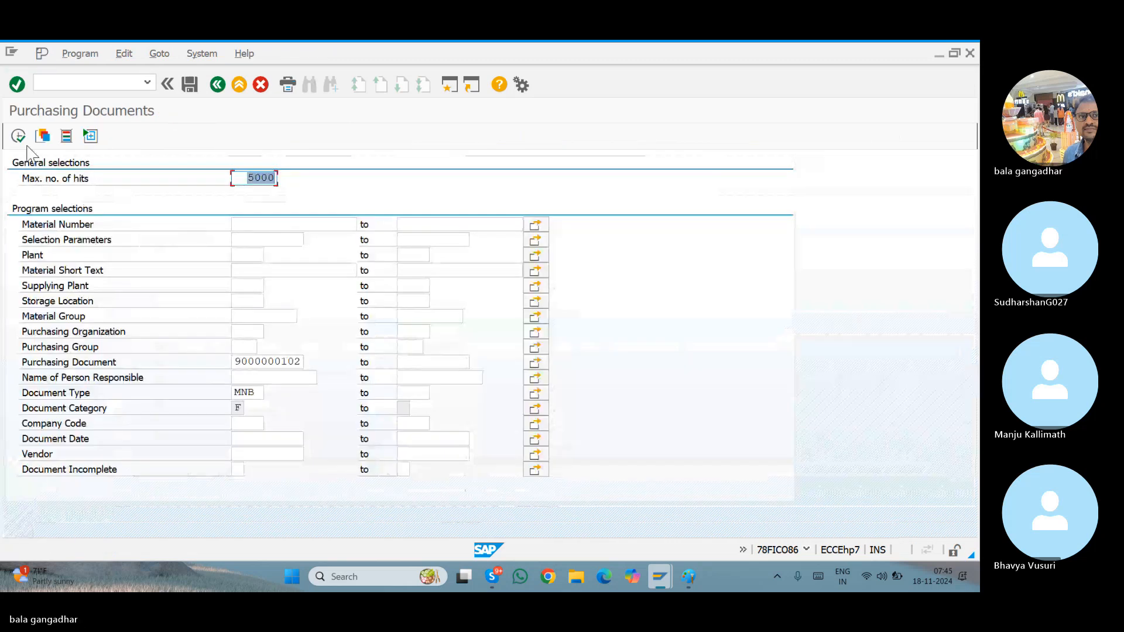
{"action": "left_click", "coordinate": [260, 363]}
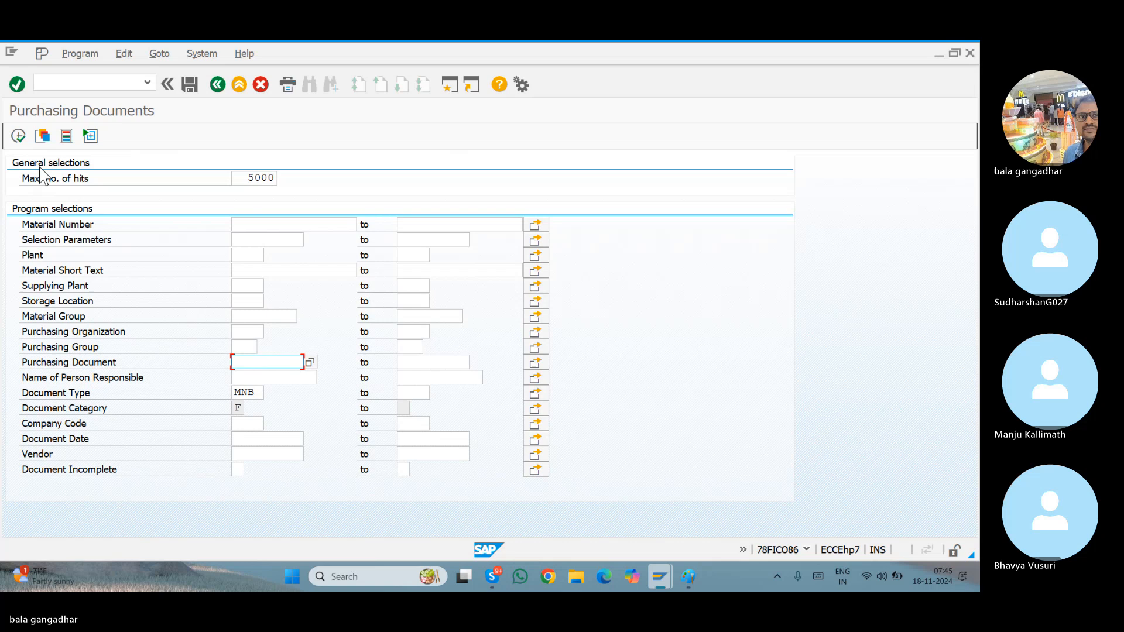
{"action": "left_click", "coordinate": [18, 138]}
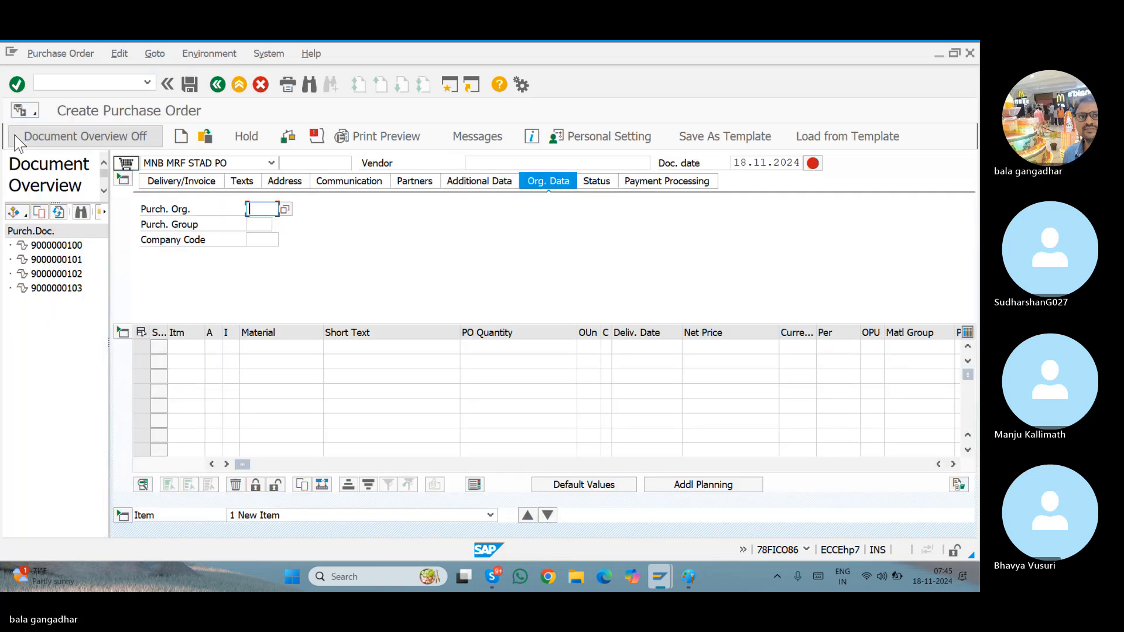
Copy the last listed purchase order into the new order, hide the document overview and check the item's net value
{"action": "left_click", "coordinate": [62, 288]}
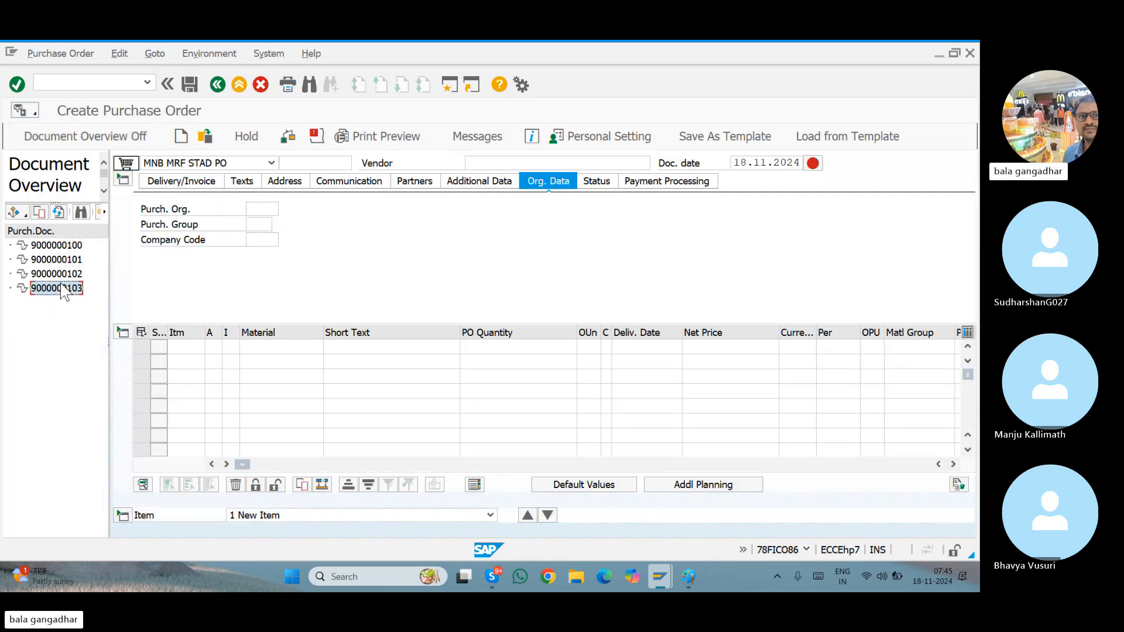
{"action": "left_click", "coordinate": [41, 214]}
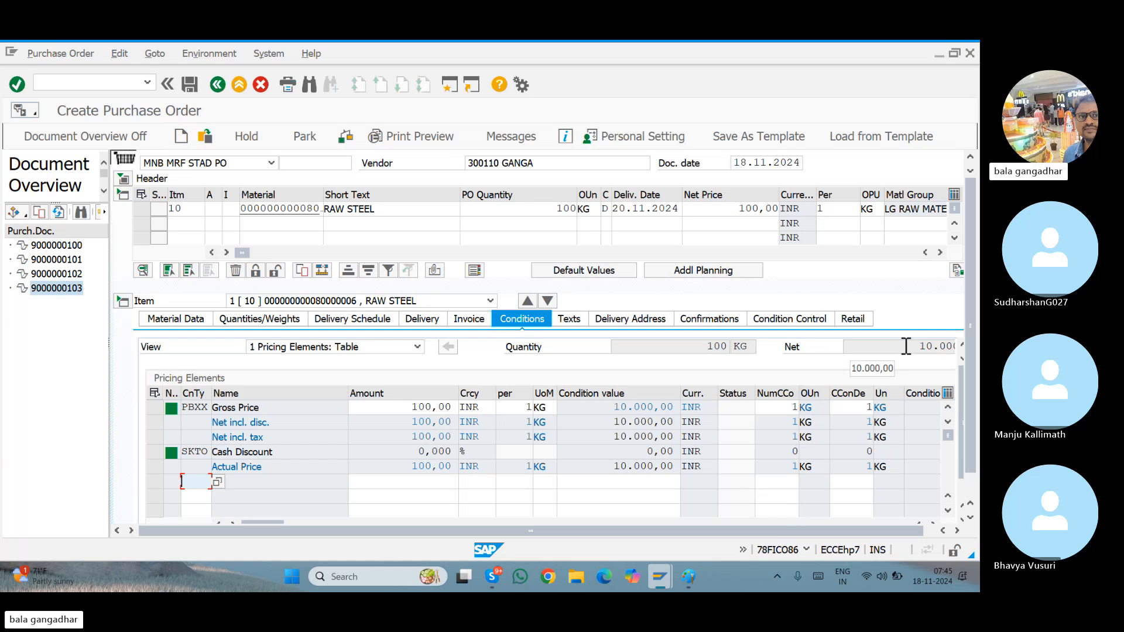
{"action": "left_click_drag", "start_coordinate": [907, 346], "coordinate": [949, 346]}
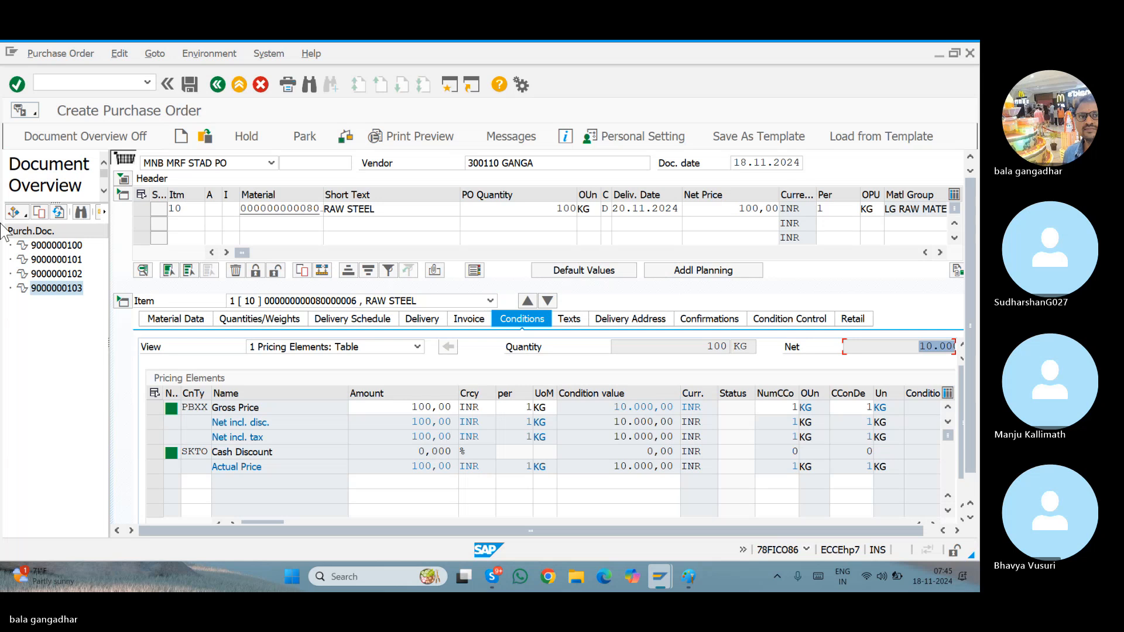
{"action": "left_click", "coordinate": [56, 137]}
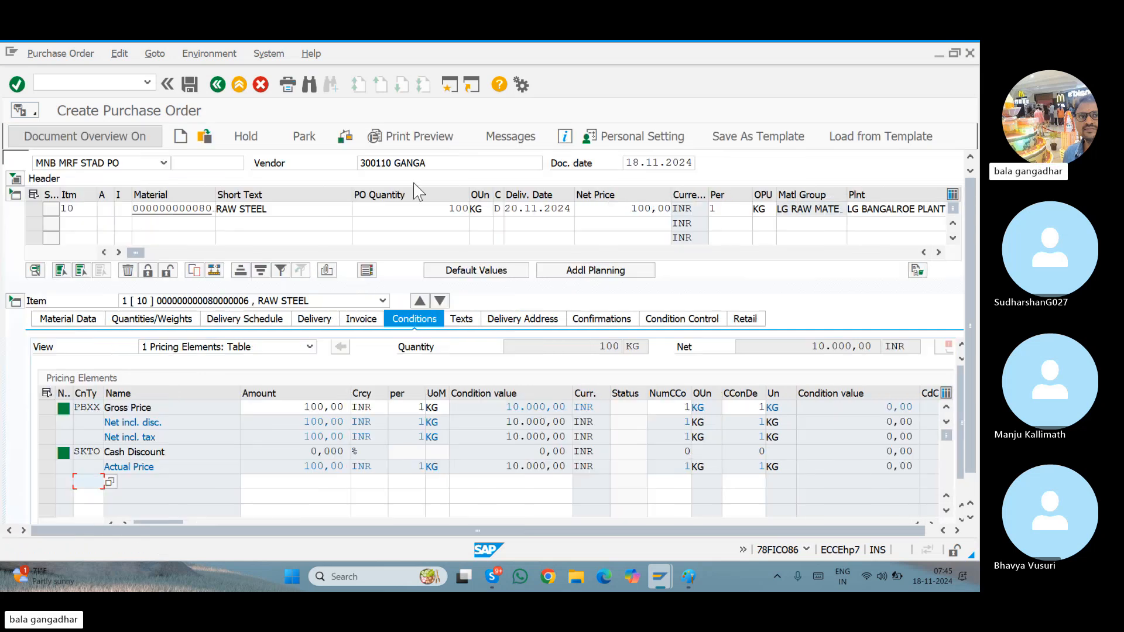
{"action": "left_click", "coordinate": [807, 349]}
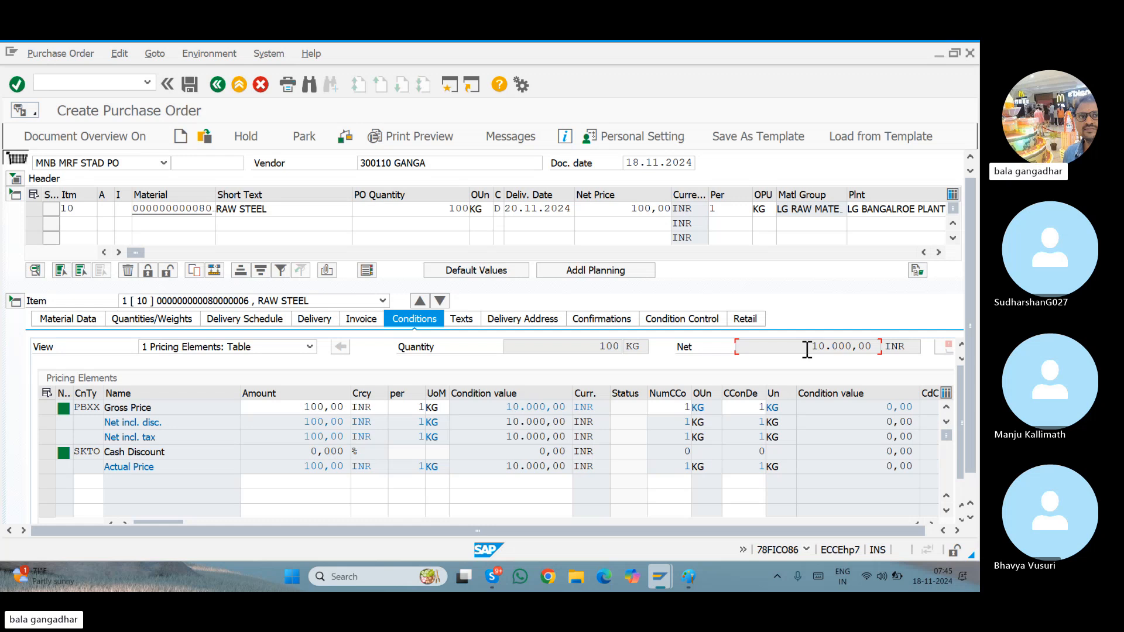
Set the RAW STEEL item's quantity to 101 KG and check its net value in the item conditions against the Paint notes
{"action": "left_click", "coordinate": [16, 179]}
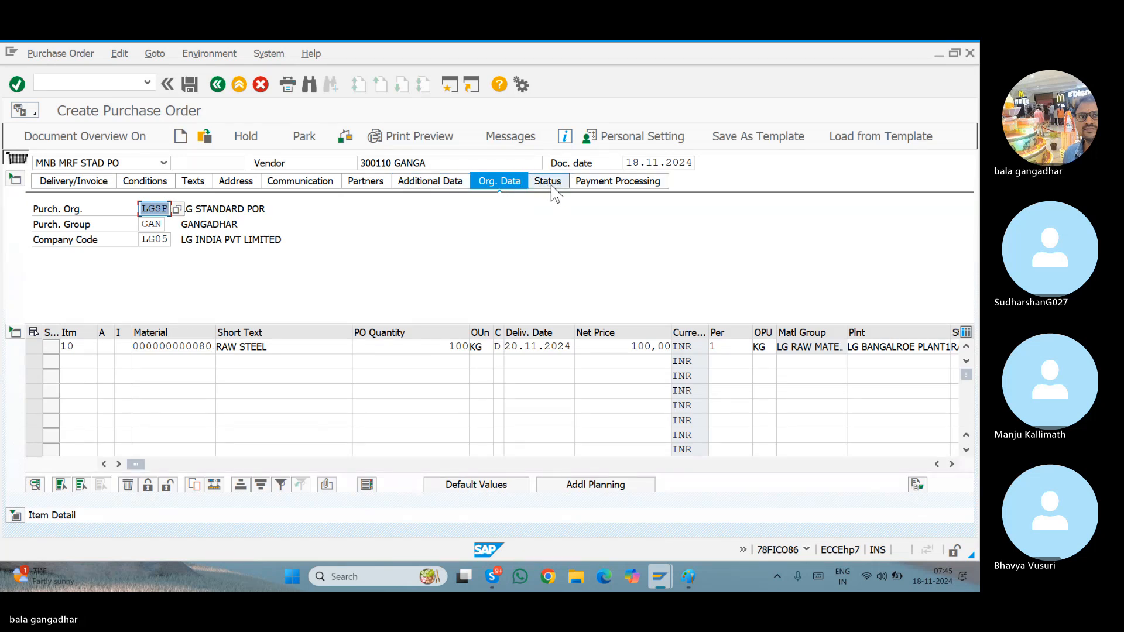
{"action": "left_click", "coordinate": [468, 350]}
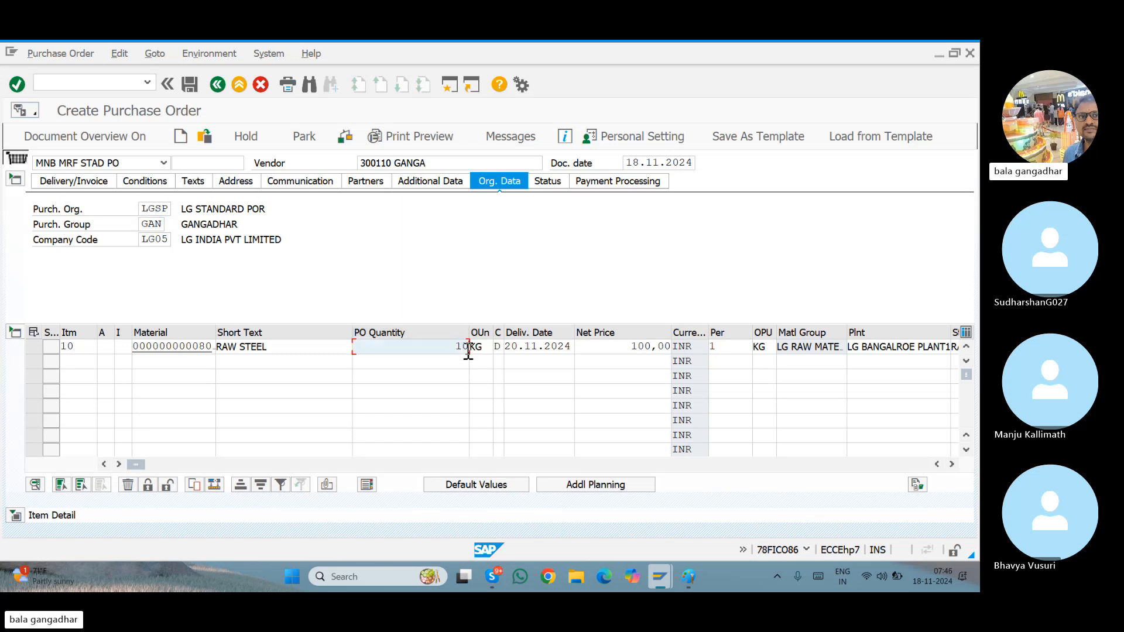
{"action": "type", "text": "1"}
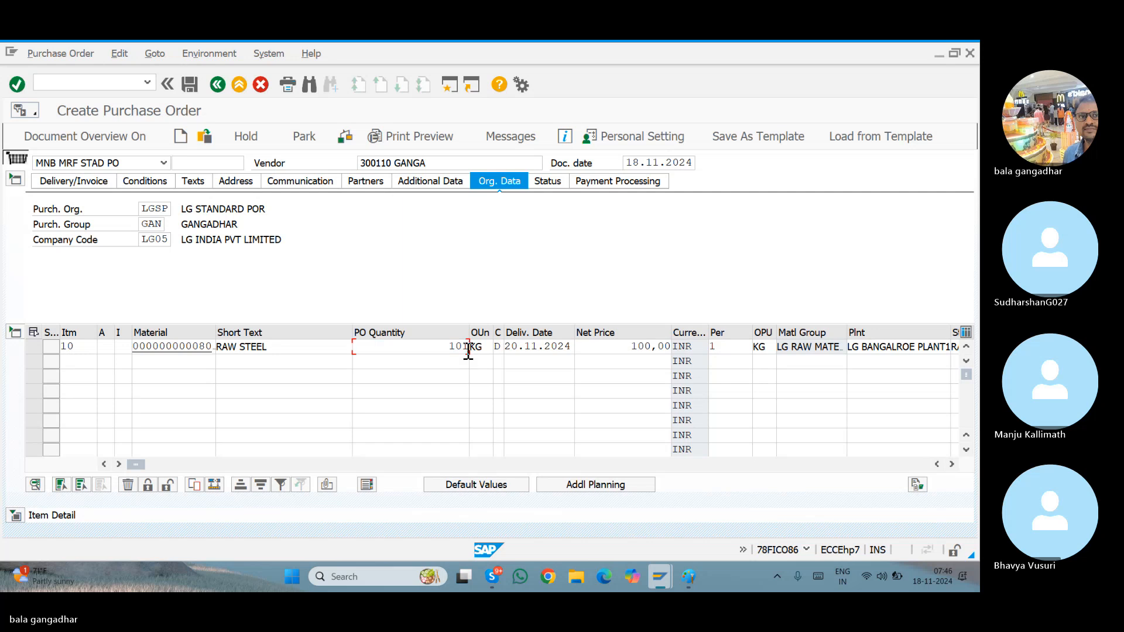
{"action": "double_click", "coordinate": [469, 351]}
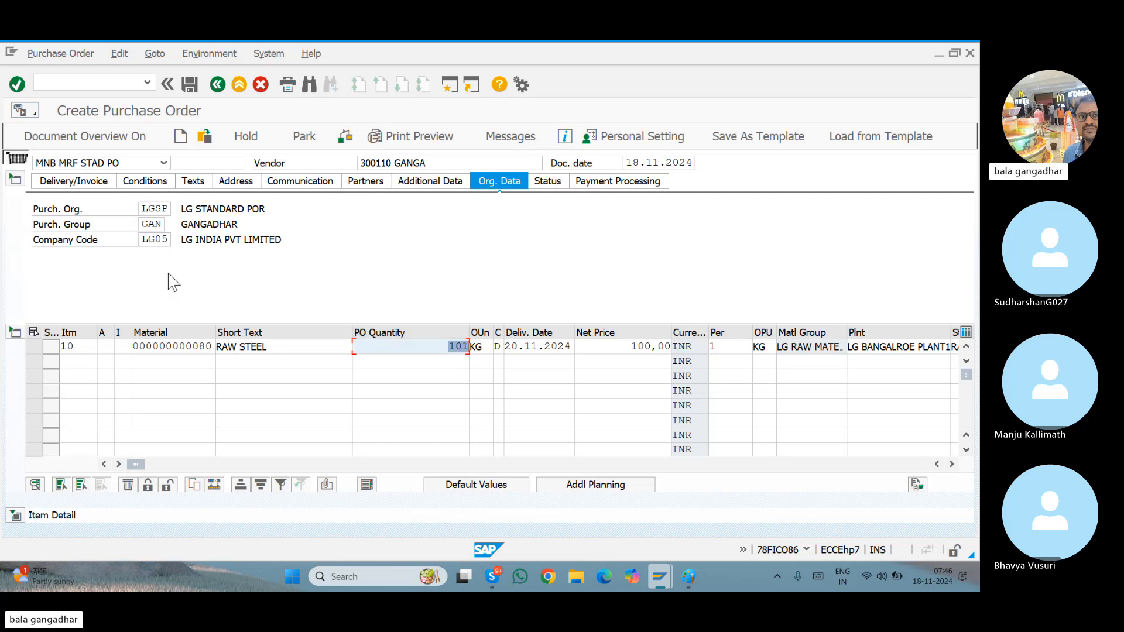
{"action": "left_click", "coordinate": [15, 180]}
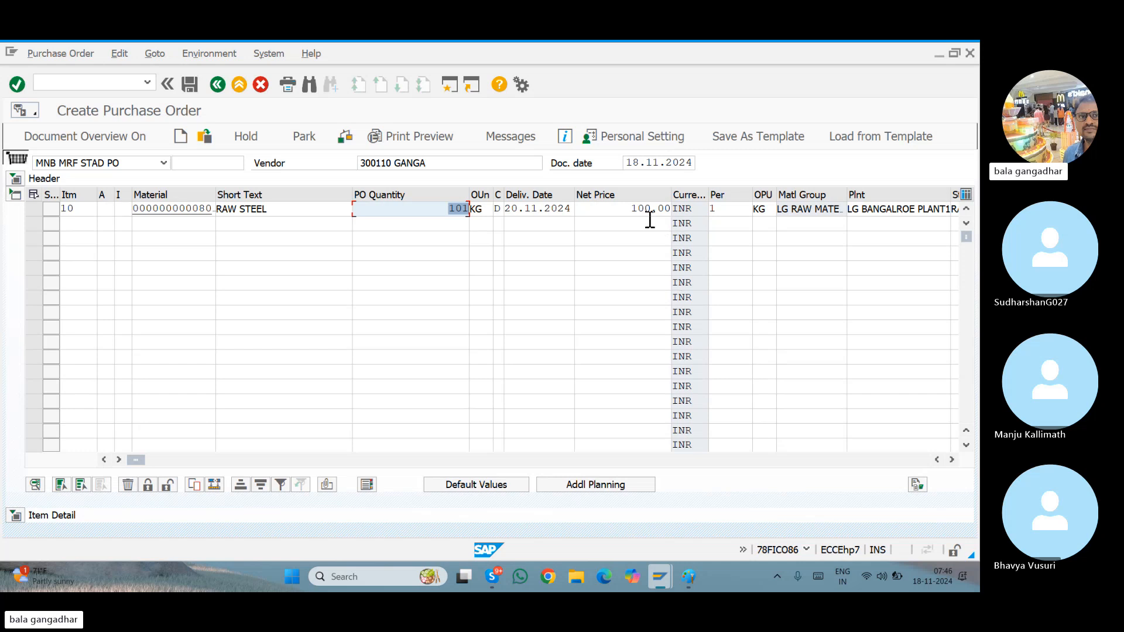
{"action": "left_click", "coordinate": [15, 195]}
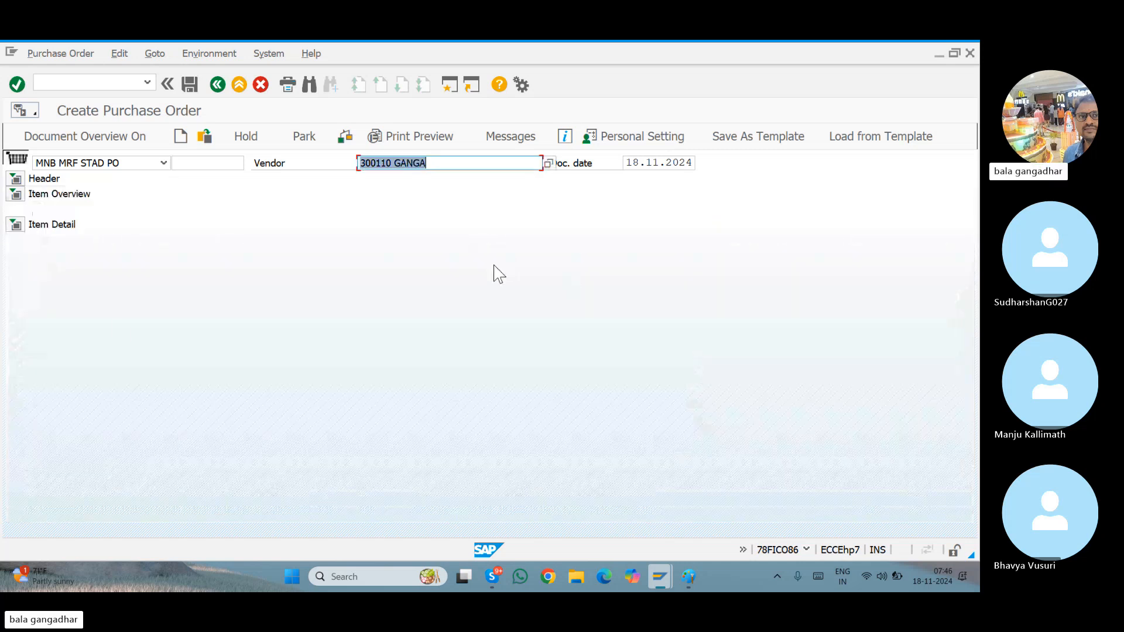
{"action": "left_click", "coordinate": [16, 226]}
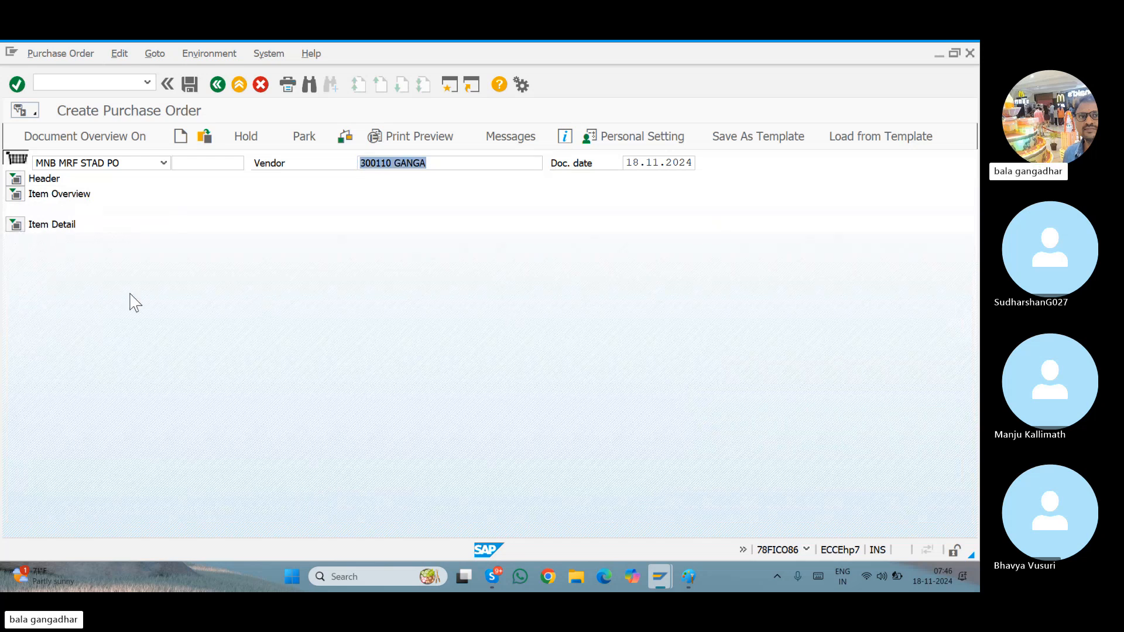
{"action": "left_click", "coordinate": [17, 228]}
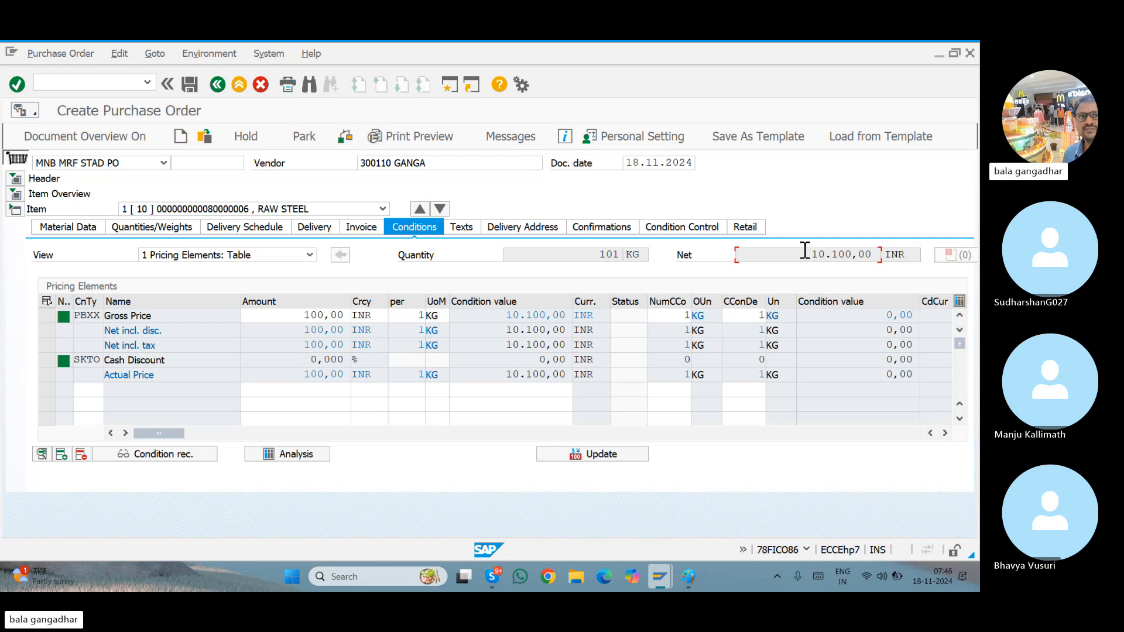
{"action": "left_click", "coordinate": [693, 584]}
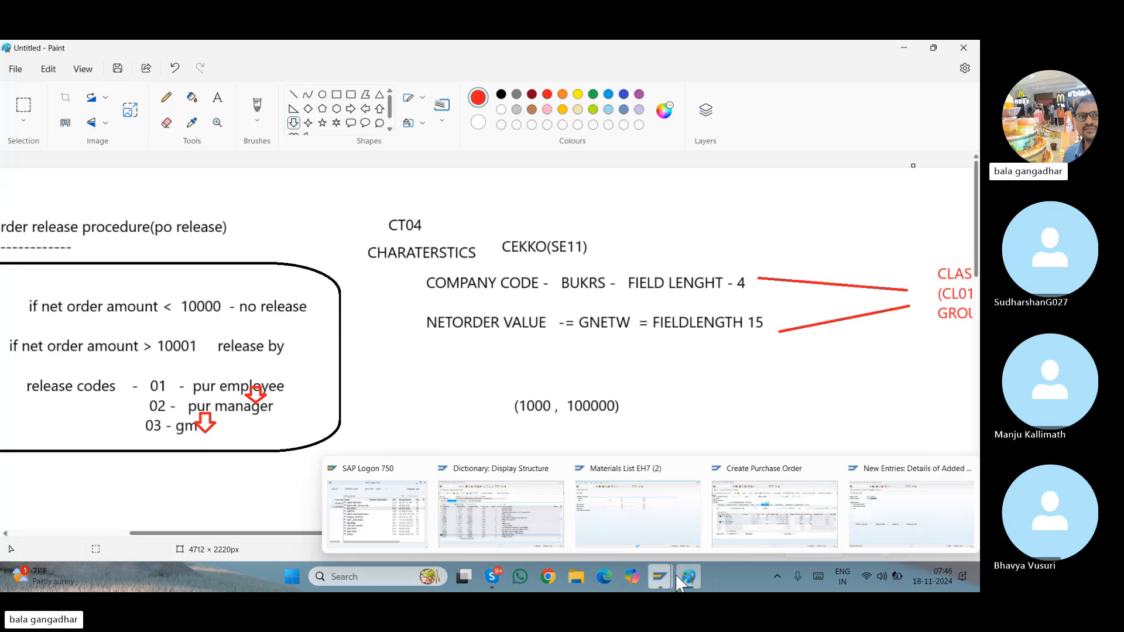
{"action": "left_click", "coordinate": [691, 576]}
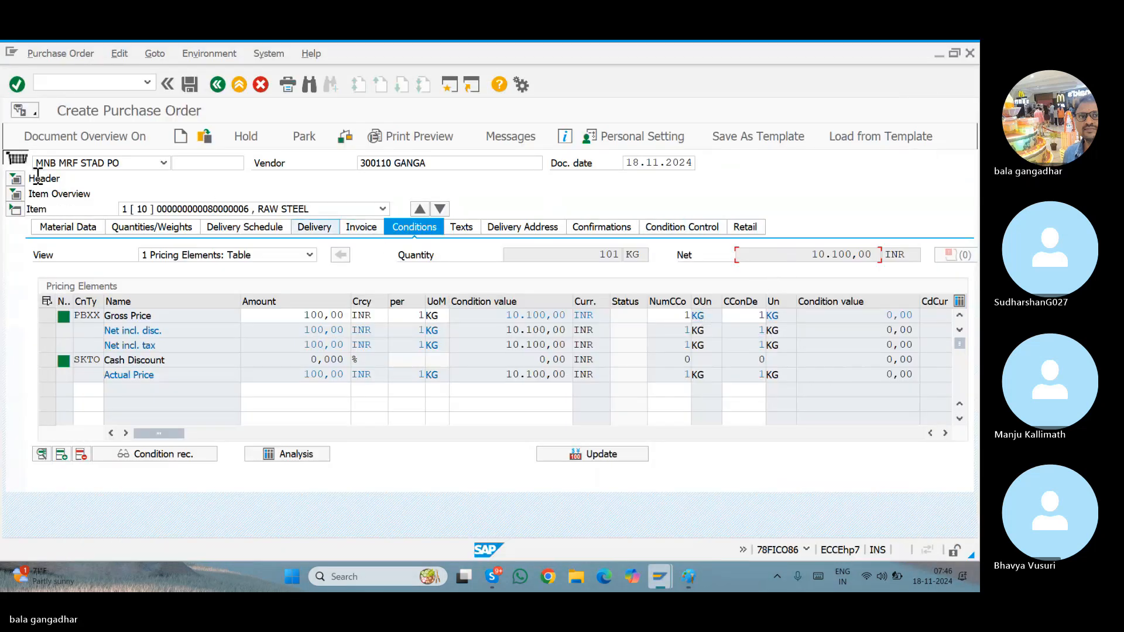
Run the check on the new purchase order and examine its header status and release strategy
{"action": "left_click", "coordinate": [16, 179]}
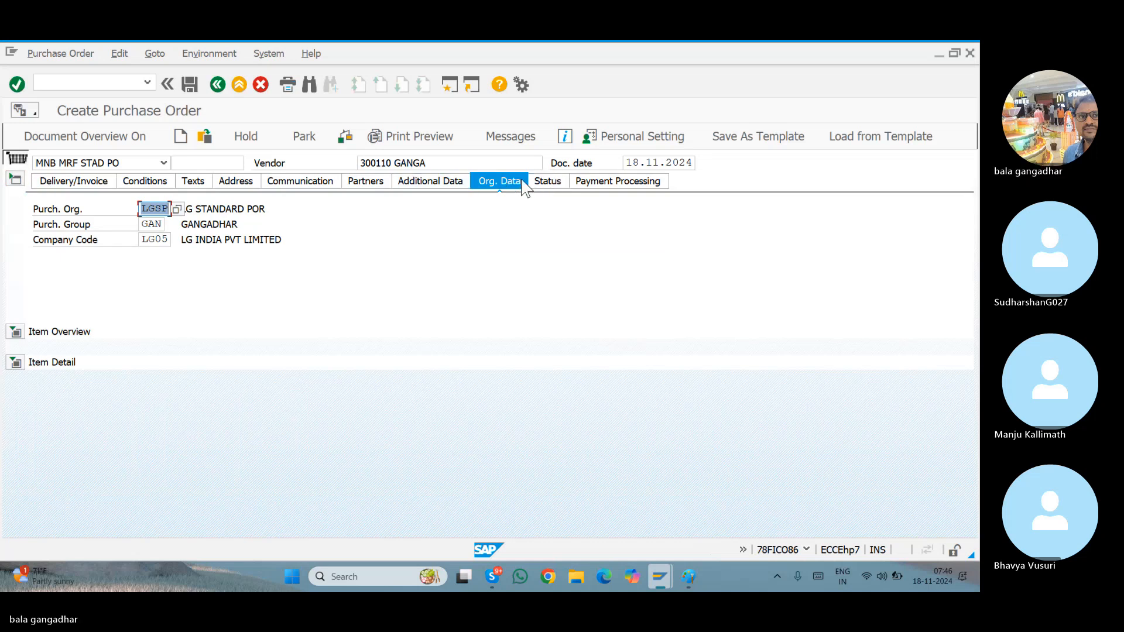
{"action": "left_click", "coordinate": [341, 139]}
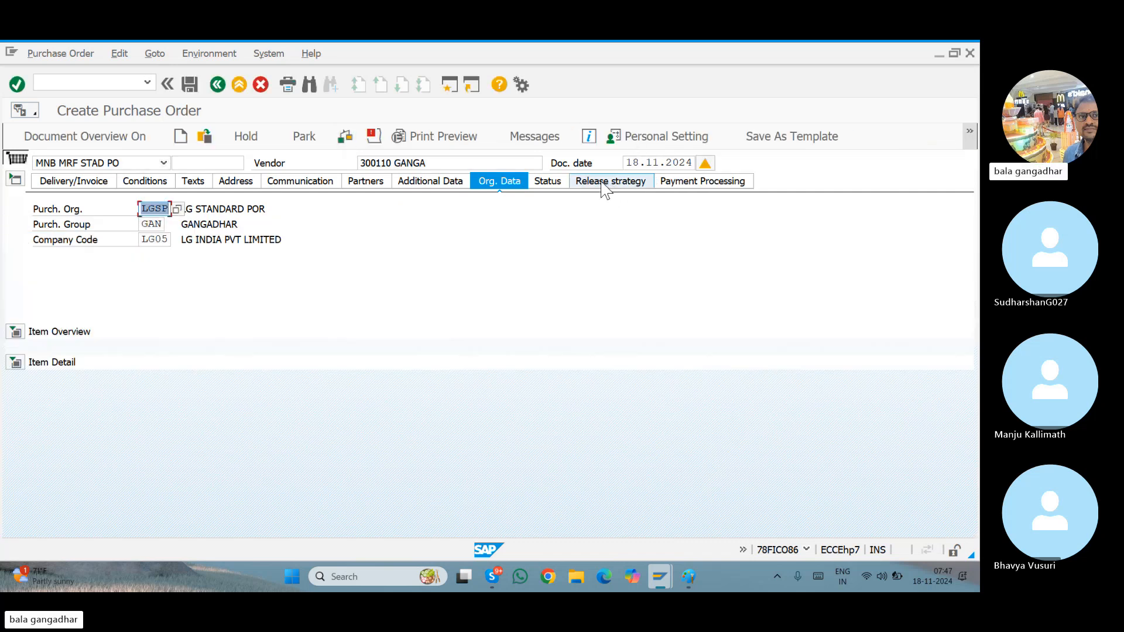
{"action": "left_click", "coordinate": [551, 182]}
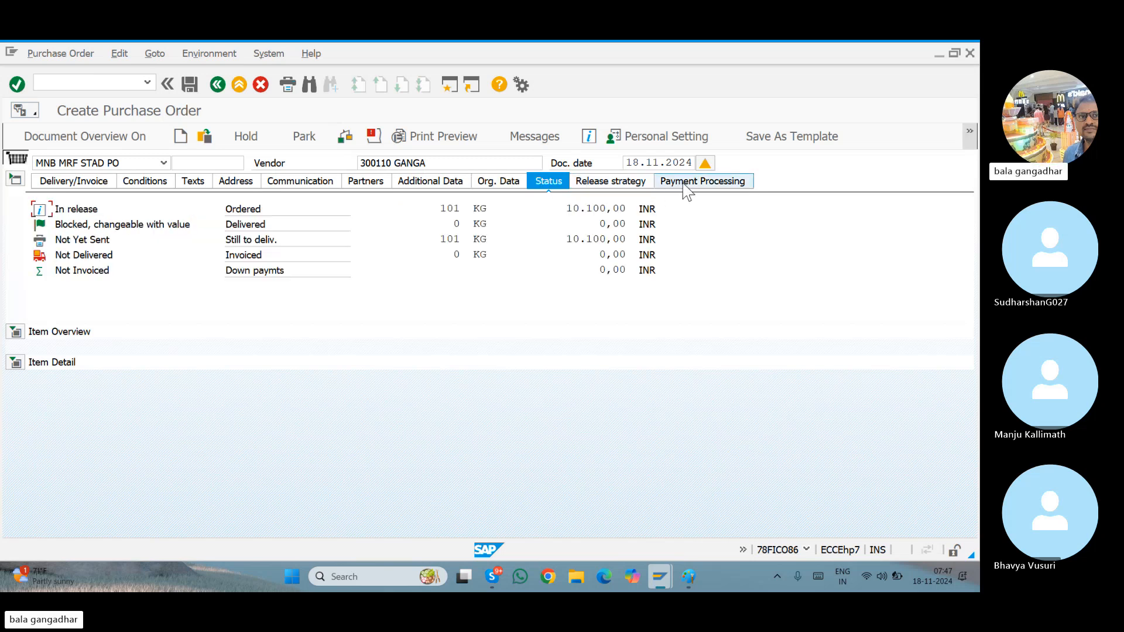
{"action": "left_click", "coordinate": [616, 187]}
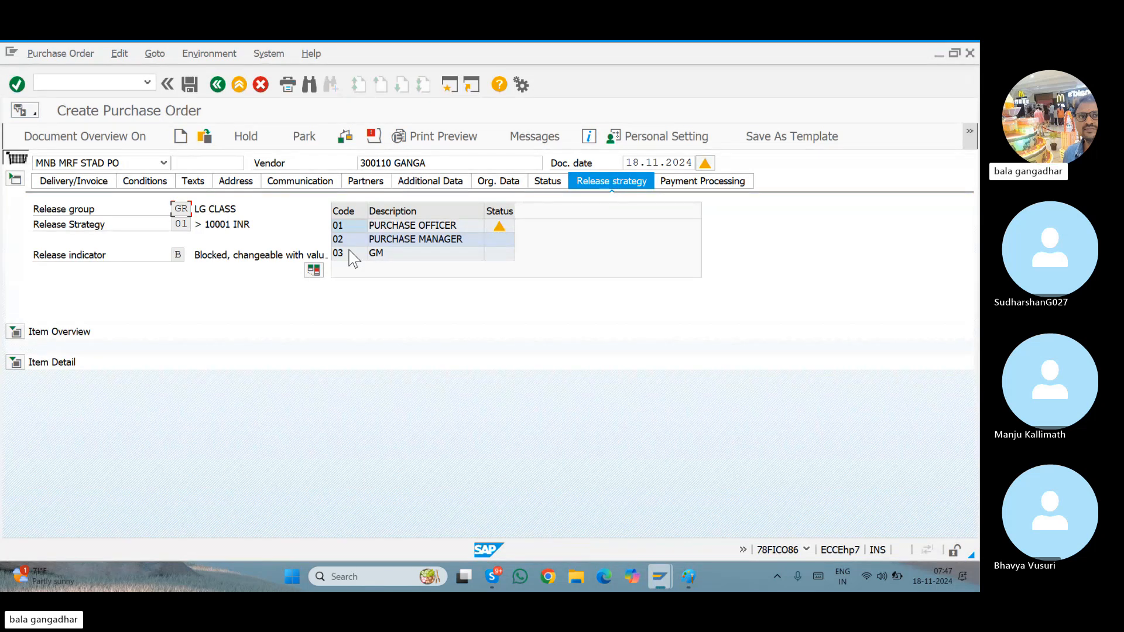
{"action": "mouse_move", "coordinate": [487, 582]}
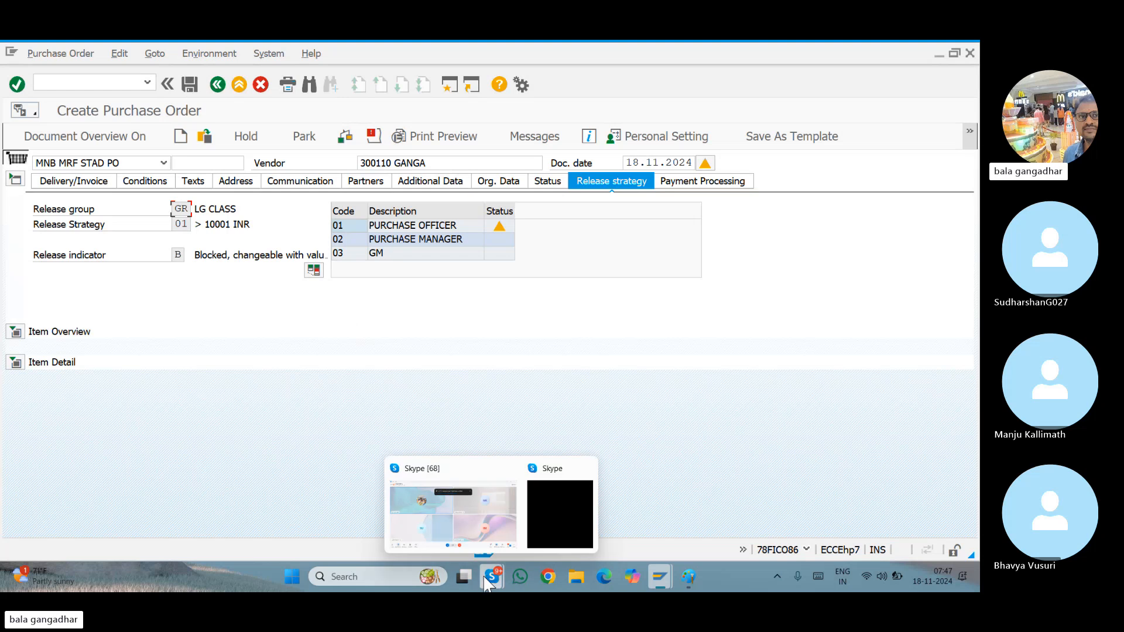
{"action": "left_click", "coordinate": [473, 507]}
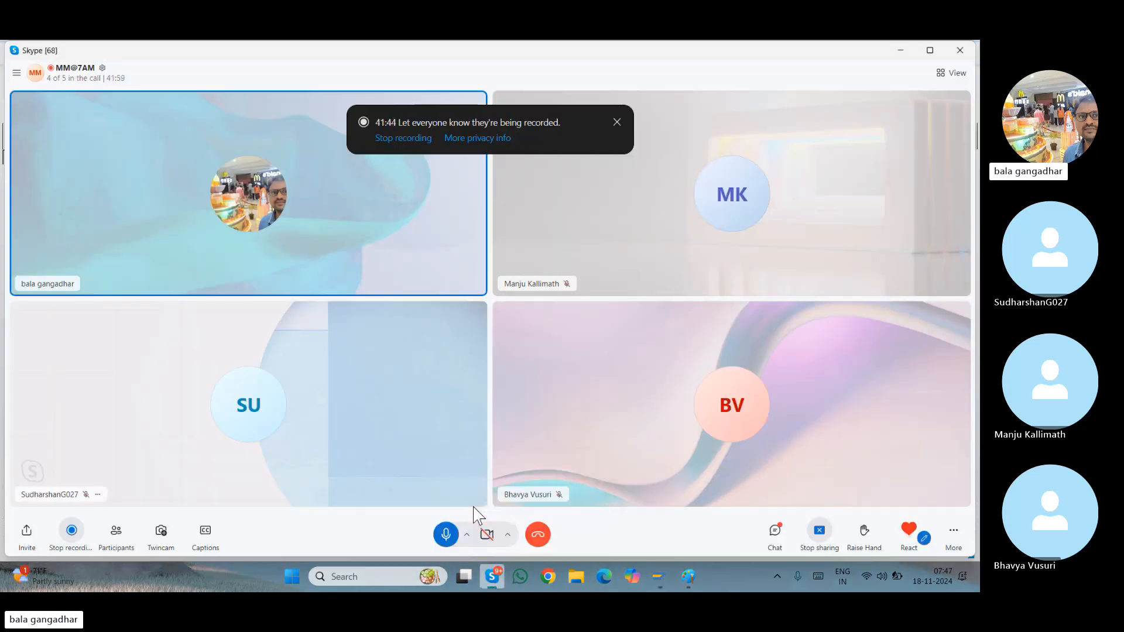
{"action": "left_click", "coordinate": [899, 51]}
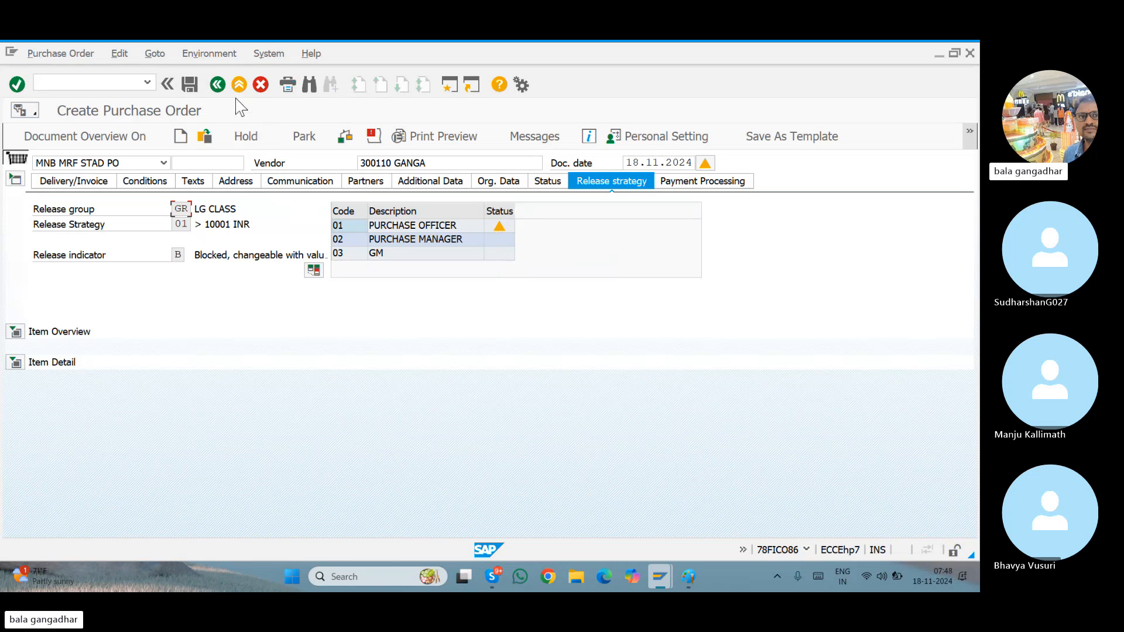
Save the purchase order despite the system messages, leave order creation and start transaction ME29N
{"action": "left_click", "coordinate": [189, 85]}
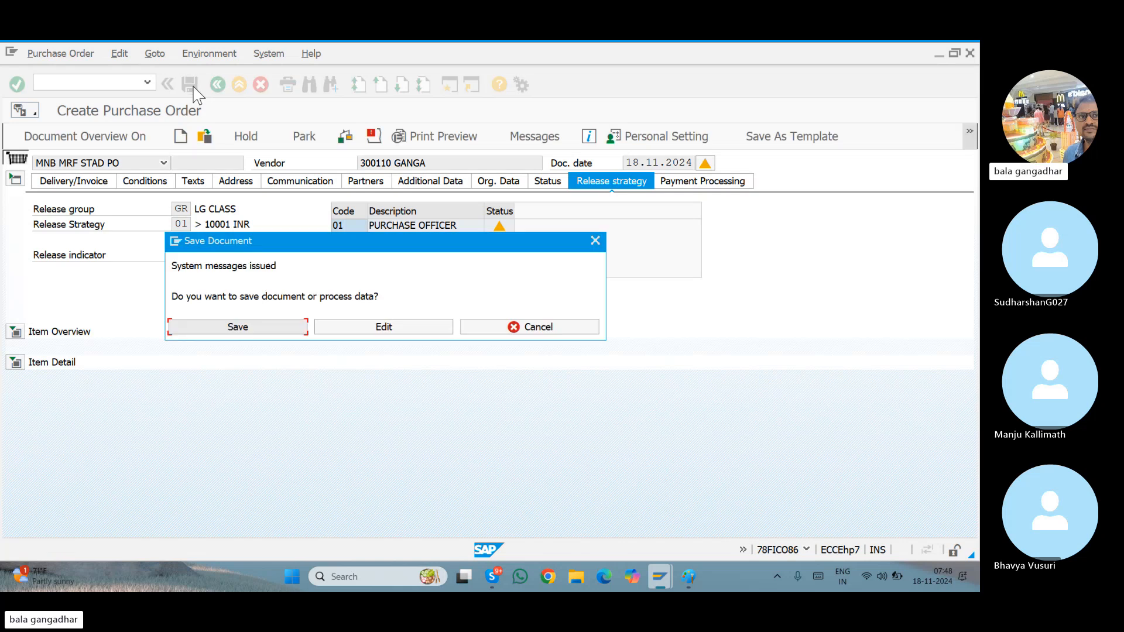
{"action": "left_click", "coordinate": [253, 327]}
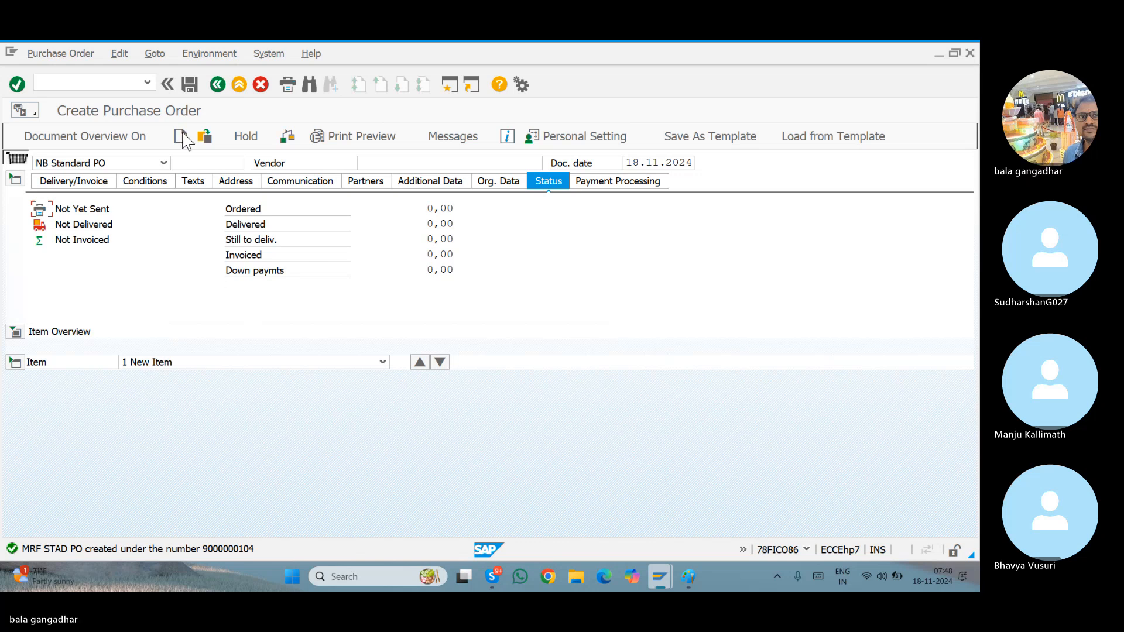
{"action": "left_click", "coordinate": [218, 85]}
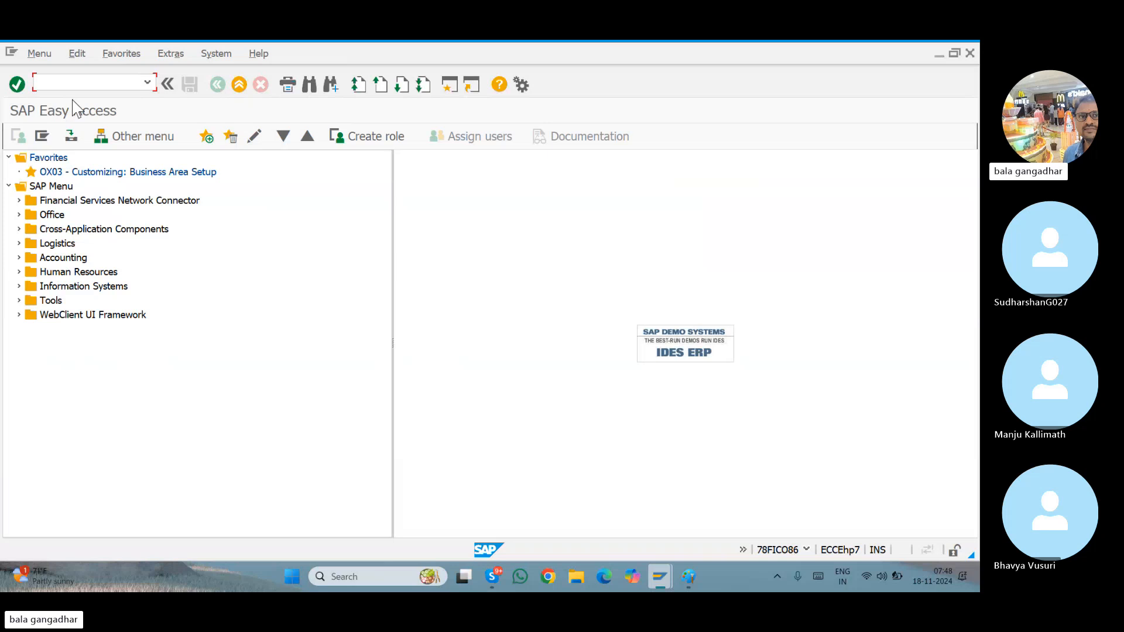
{"action": "type", "text": "ME29N"}
{"action": "key", "text": "Return"}
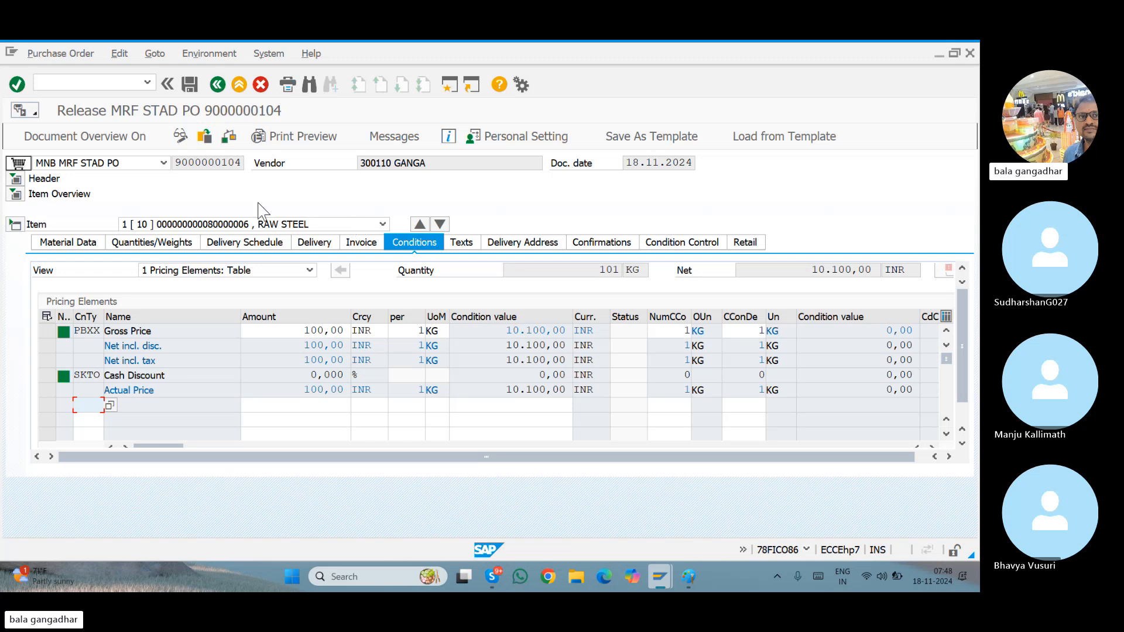
Release the purchase order in its header release strategy with codes 01, 02 and 03 in sequence
{"action": "left_click", "coordinate": [16, 178]}
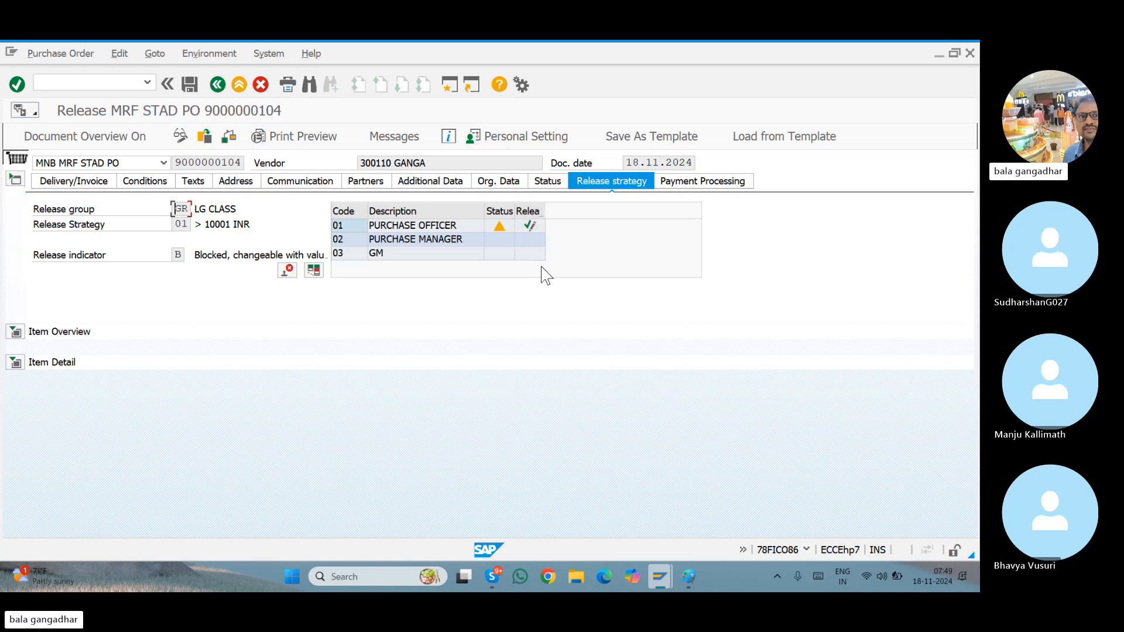
{"action": "left_click", "coordinate": [527, 225]}
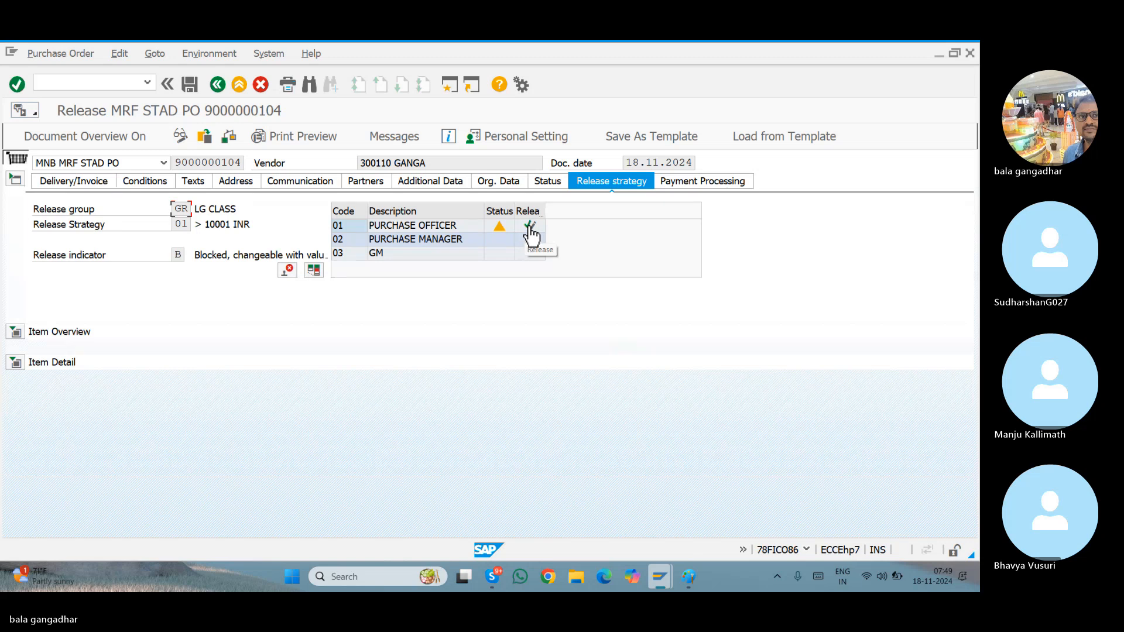
{"action": "left_click", "coordinate": [529, 227]}
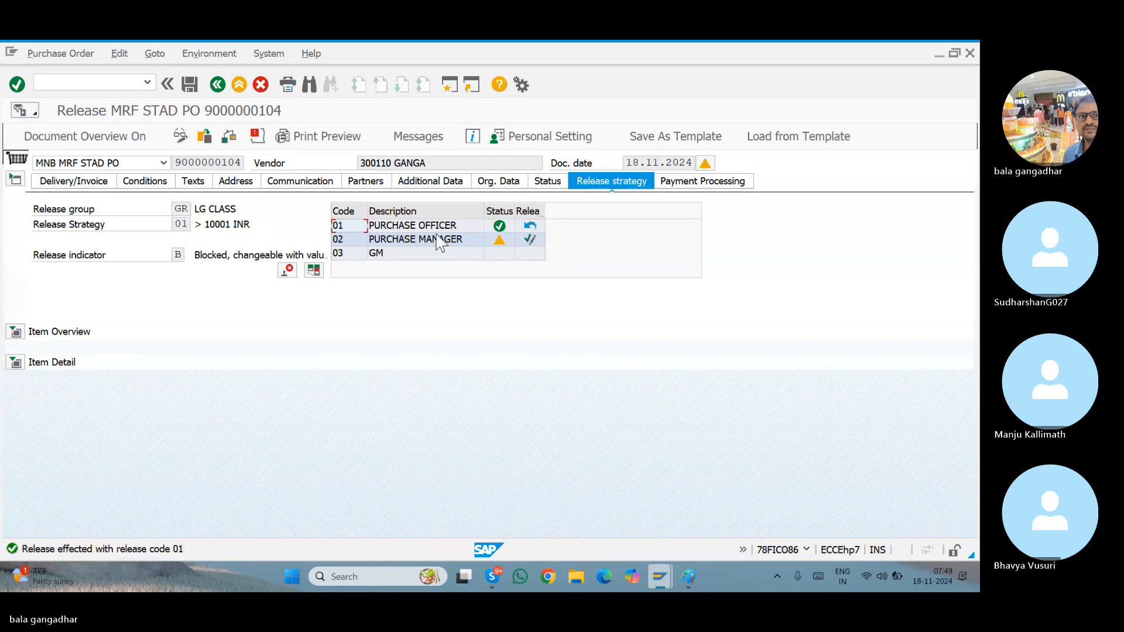
{"action": "left_click", "coordinate": [530, 240]}
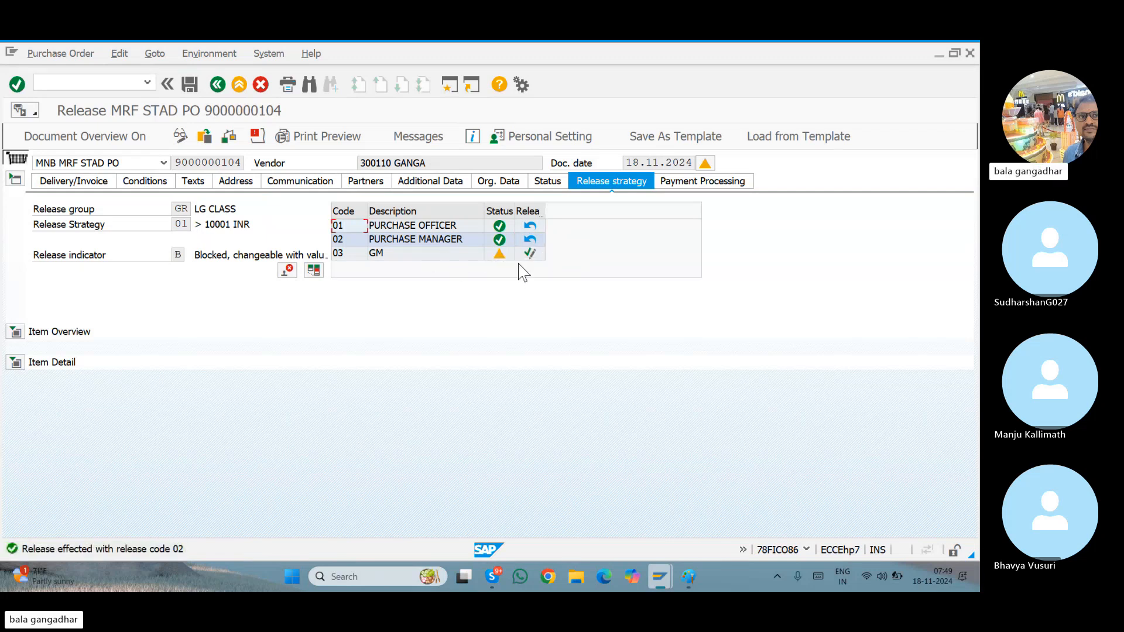
{"action": "left_click", "coordinate": [530, 255]}
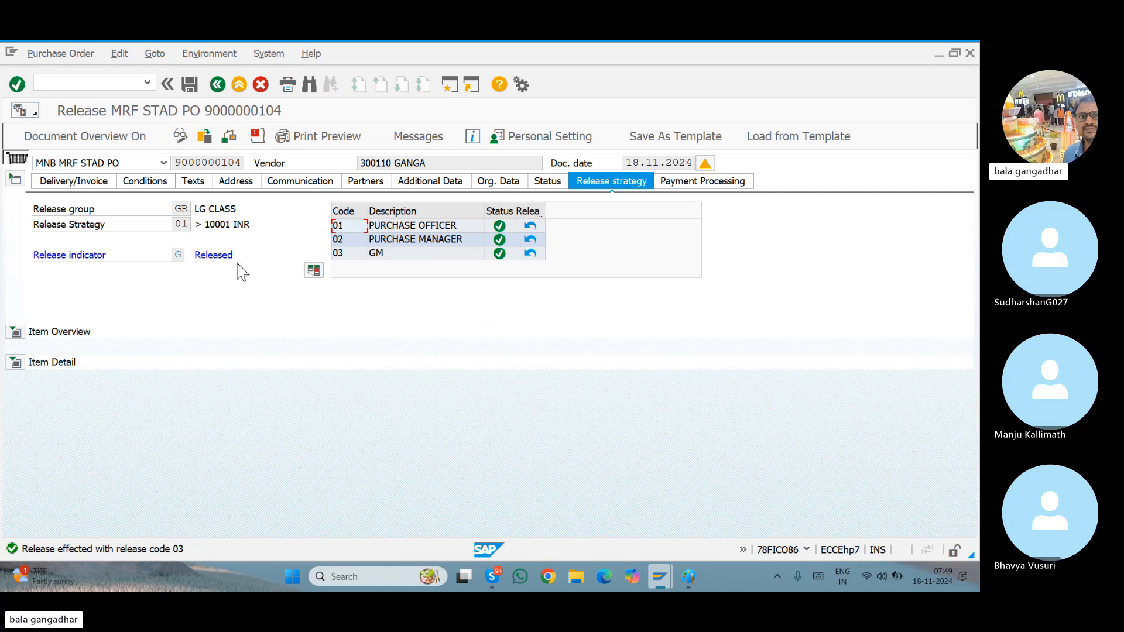
Save the released purchase order despite the system messages and leave the release transaction
{"action": "left_click_drag", "start_coordinate": [238, 258], "coordinate": [171, 244]}
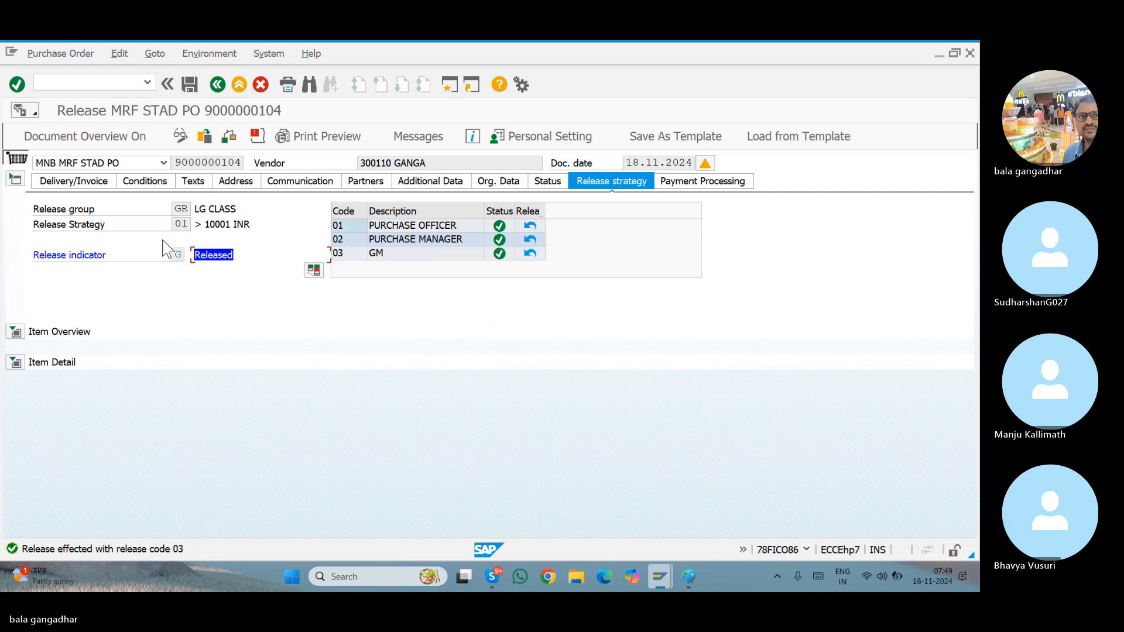
{"action": "left_click", "coordinate": [188, 85]}
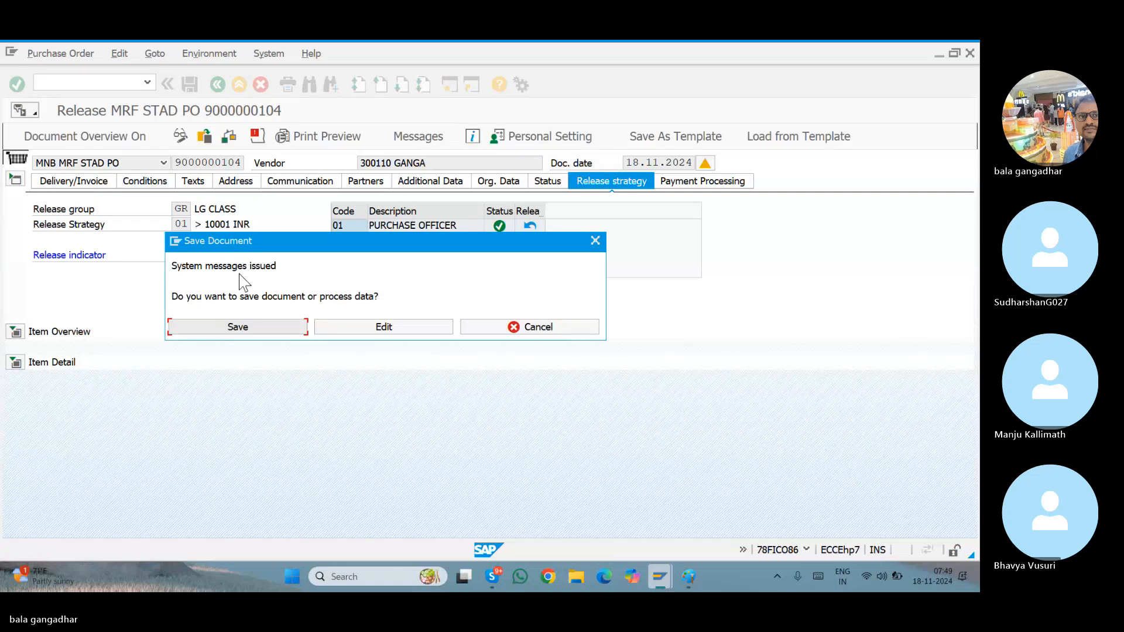
{"action": "left_click", "coordinate": [247, 330]}
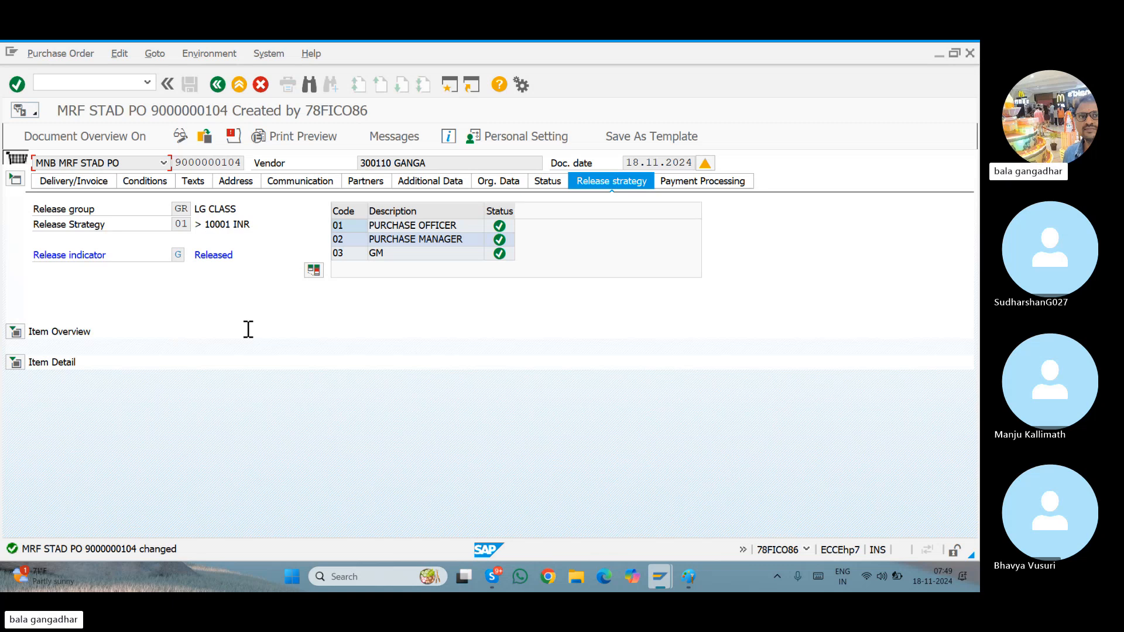
{"action": "key", "text": "F3"}
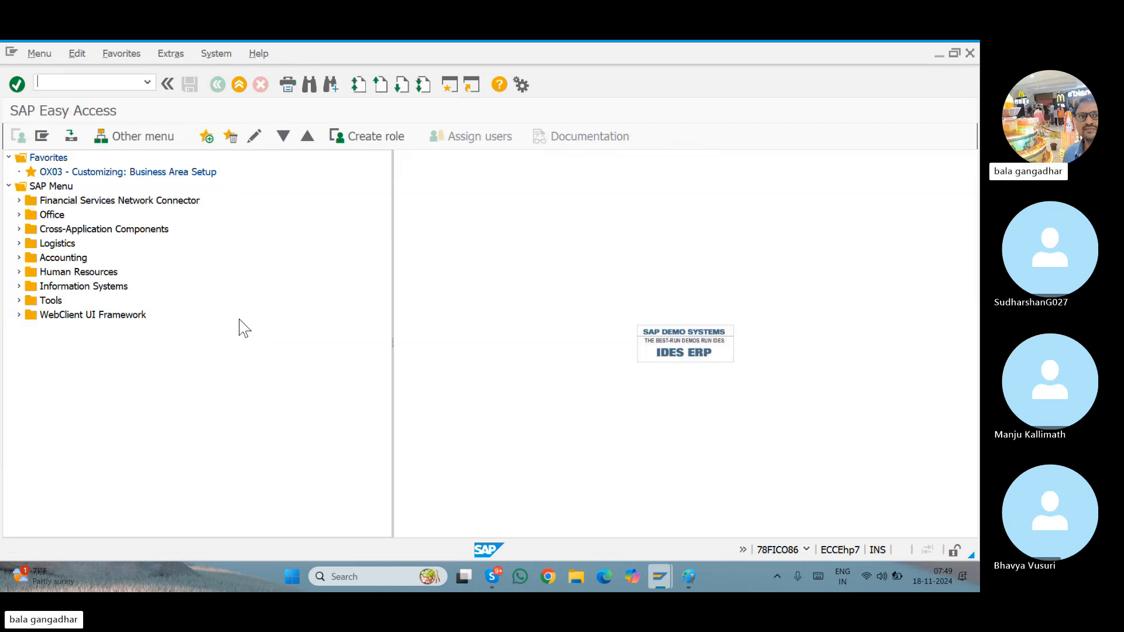
{"action": "key", "text": "alt+Tab"}
{"action": "key", "text": "alt+Tab"}
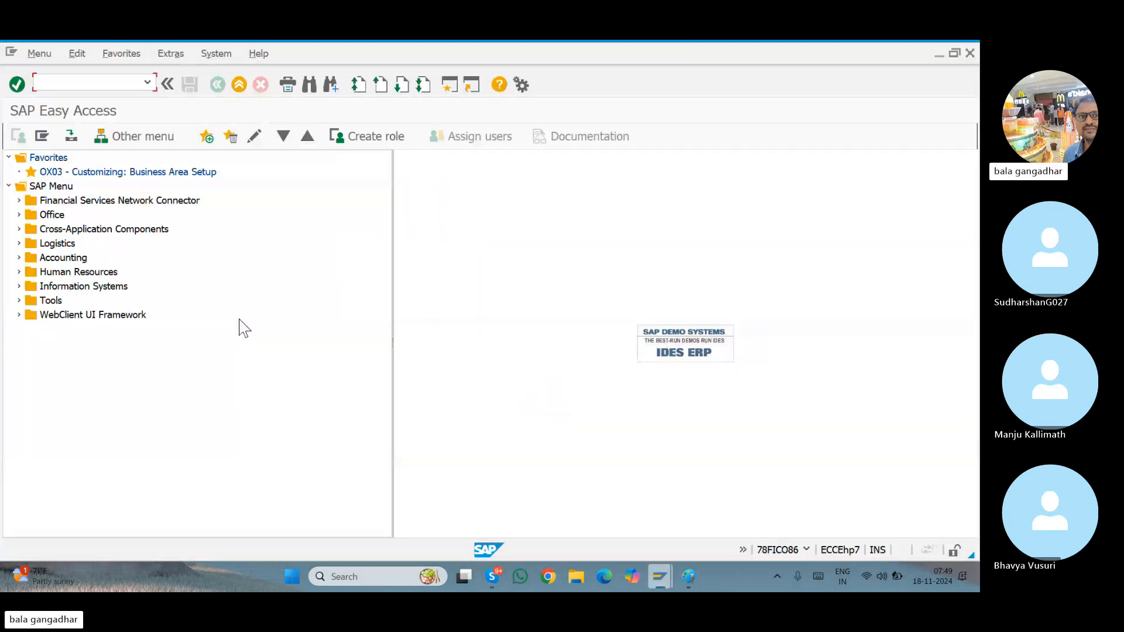
{"action": "key", "text": "Tab"}
{"action": "key", "text": "Down"}
{"action": "key", "text": "Down"}
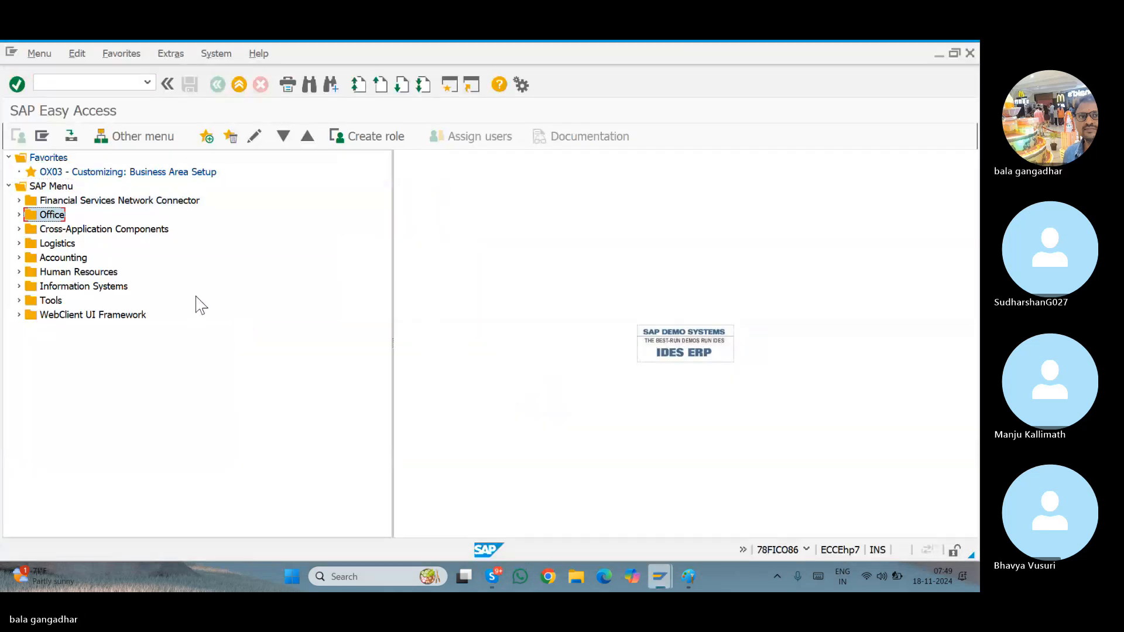
Start transaction ME21N and open the purchase orders selection from its document overview
{"action": "left_click", "coordinate": [147, 82]}
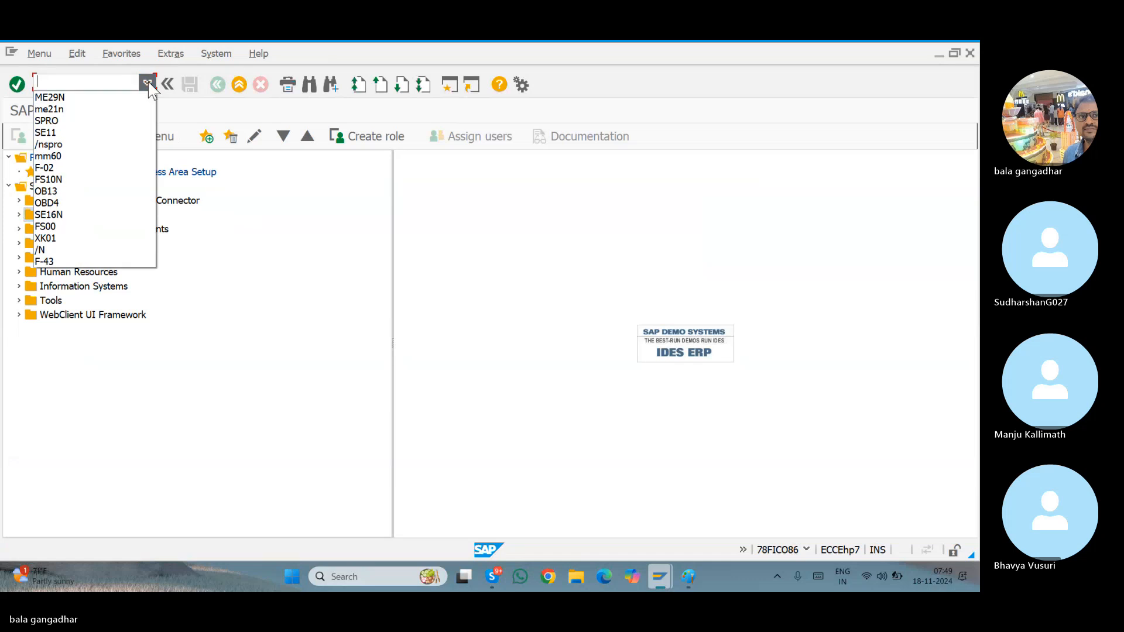
{"action": "left_click", "coordinate": [99, 109]}
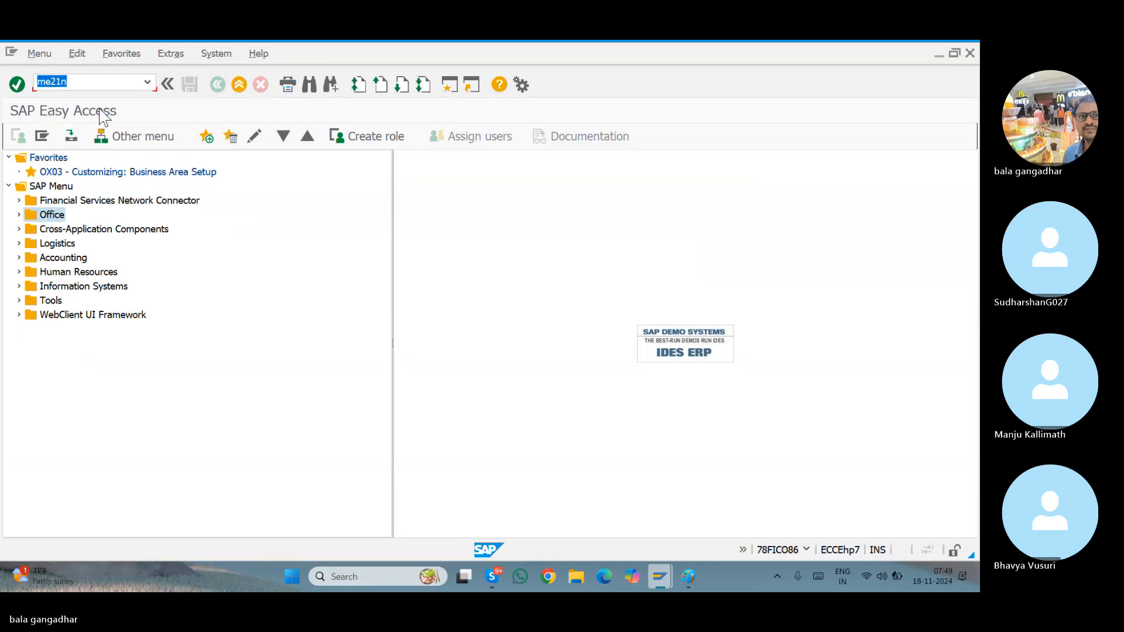
{"action": "key", "text": "Return"}
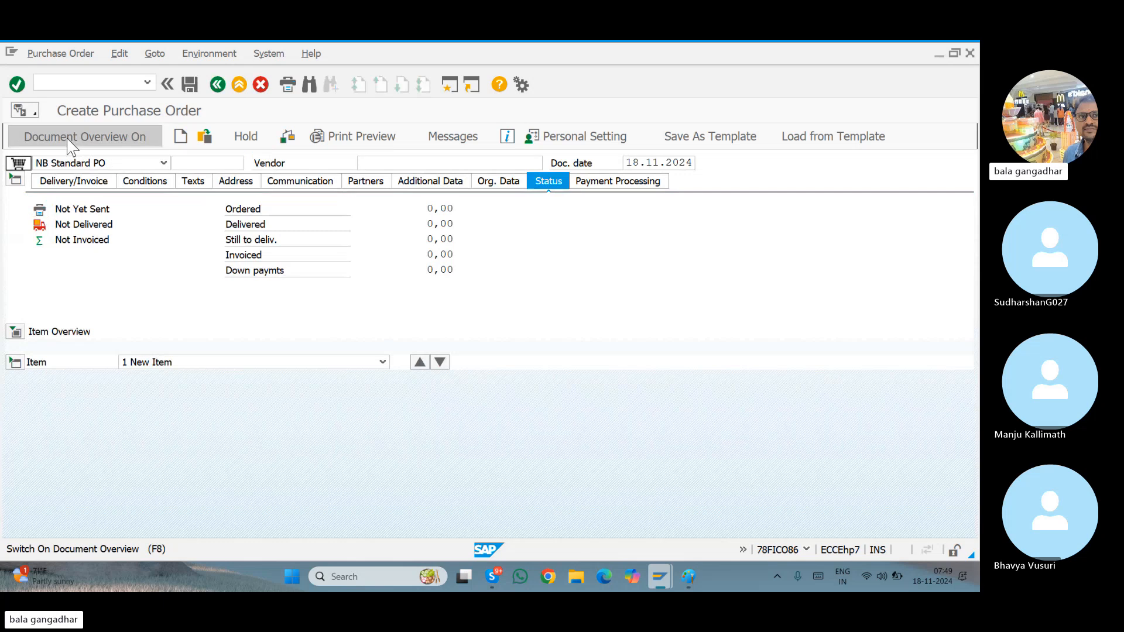
{"action": "left_click", "coordinate": [77, 137]}
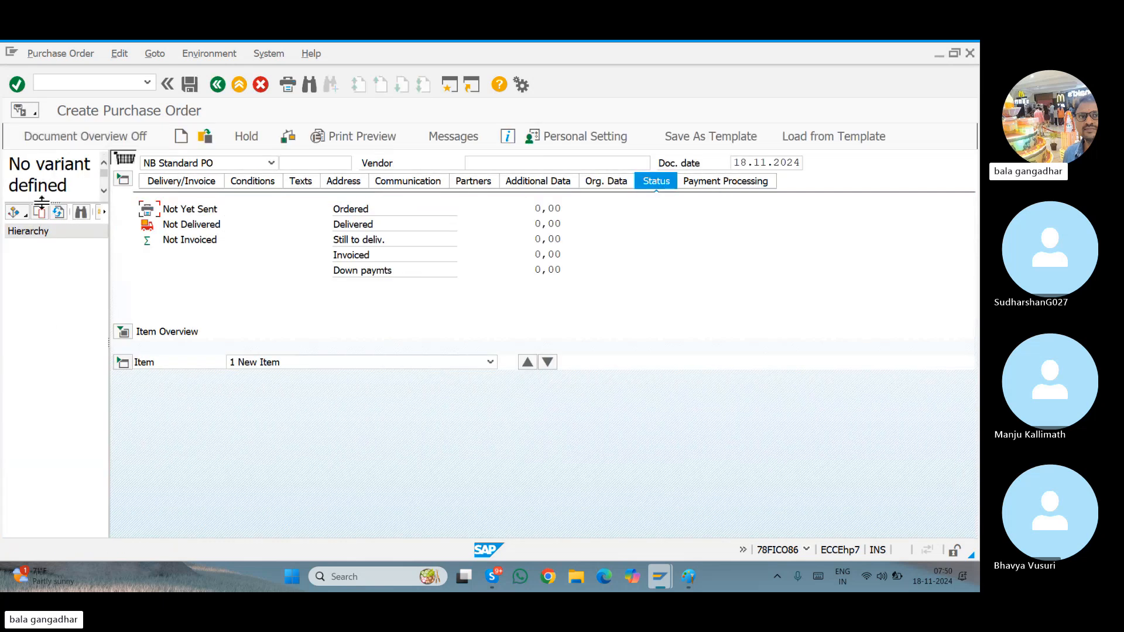
{"action": "left_click", "coordinate": [26, 215]}
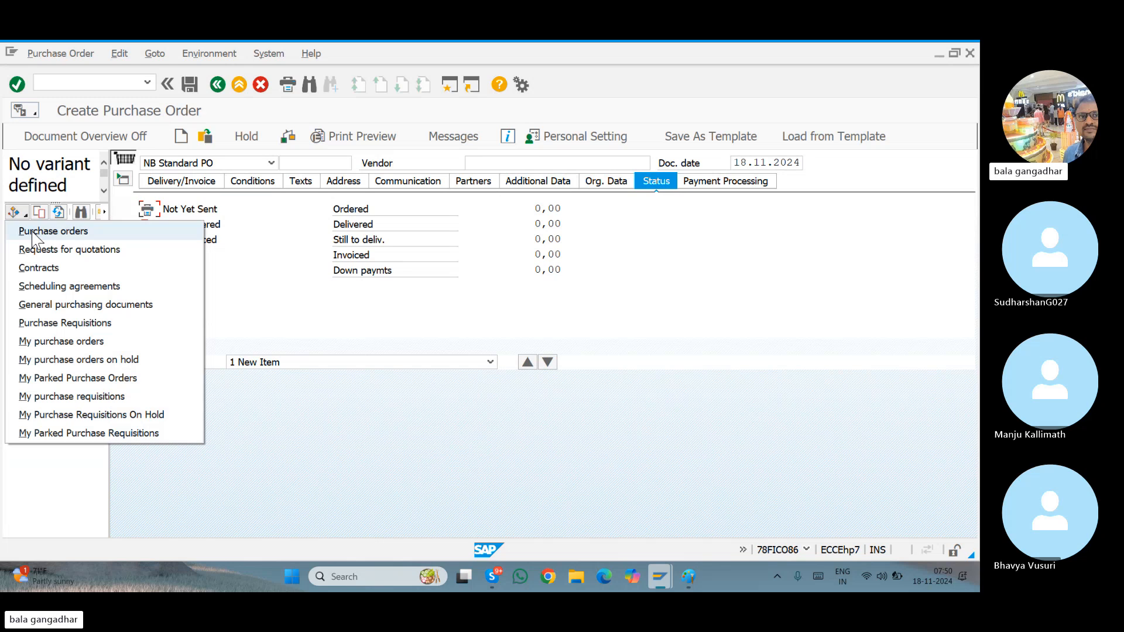
{"action": "left_click", "coordinate": [33, 233]}
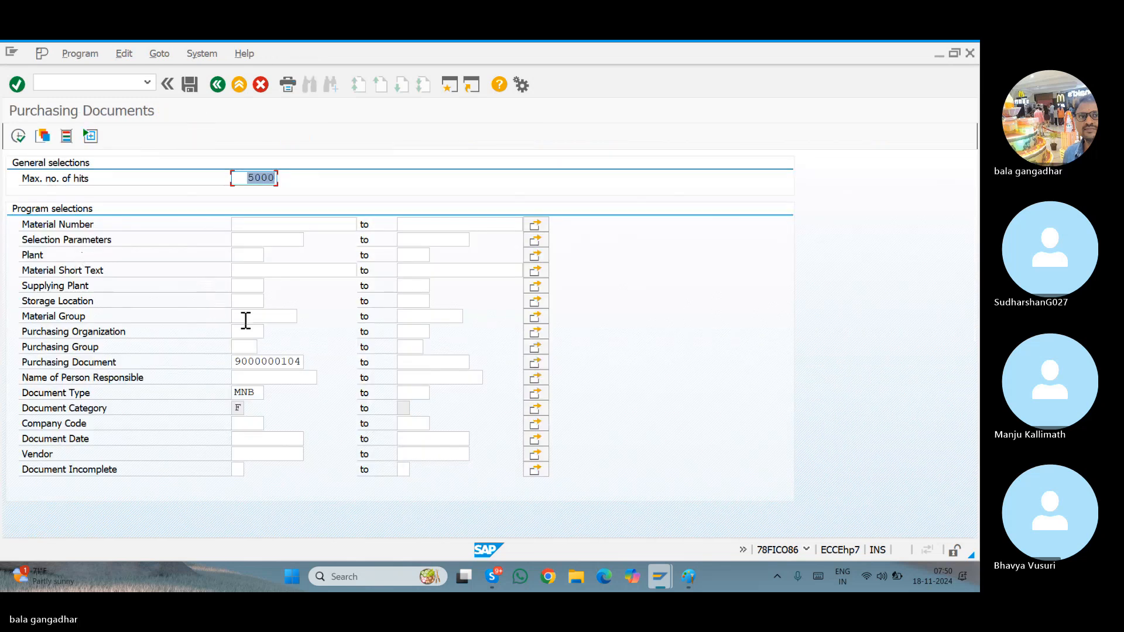
Clear the purchasing document number and run the selection for document type MNB
{"action": "left_click", "coordinate": [270, 361]}
{"action": "key", "text": "BackSpace"}
{"action": "key", "text": "BackSpace"}
{"action": "key", "text": "BackSpace"}
{"action": "key", "text": "BackSpace"}
{"action": "key", "text": "BackSpace"}
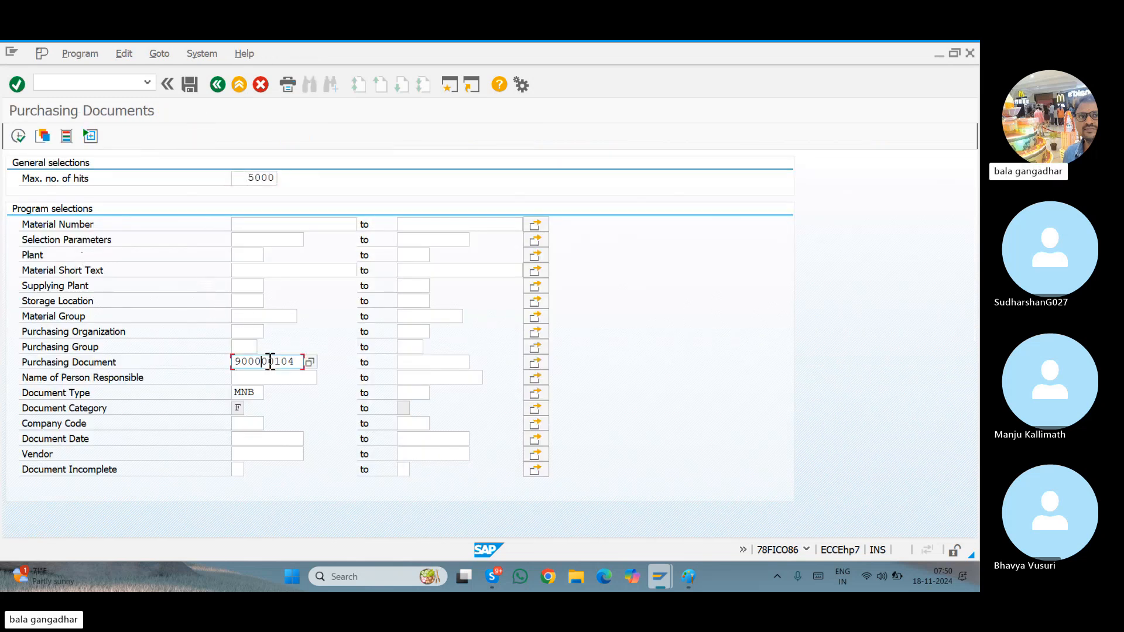
{"action": "key", "text": "Delete"}
{"action": "key", "text": "Delete"}
{"action": "key", "text": "Delete"}
{"action": "key", "text": "Delete"}
{"action": "key", "text": "Delete"}
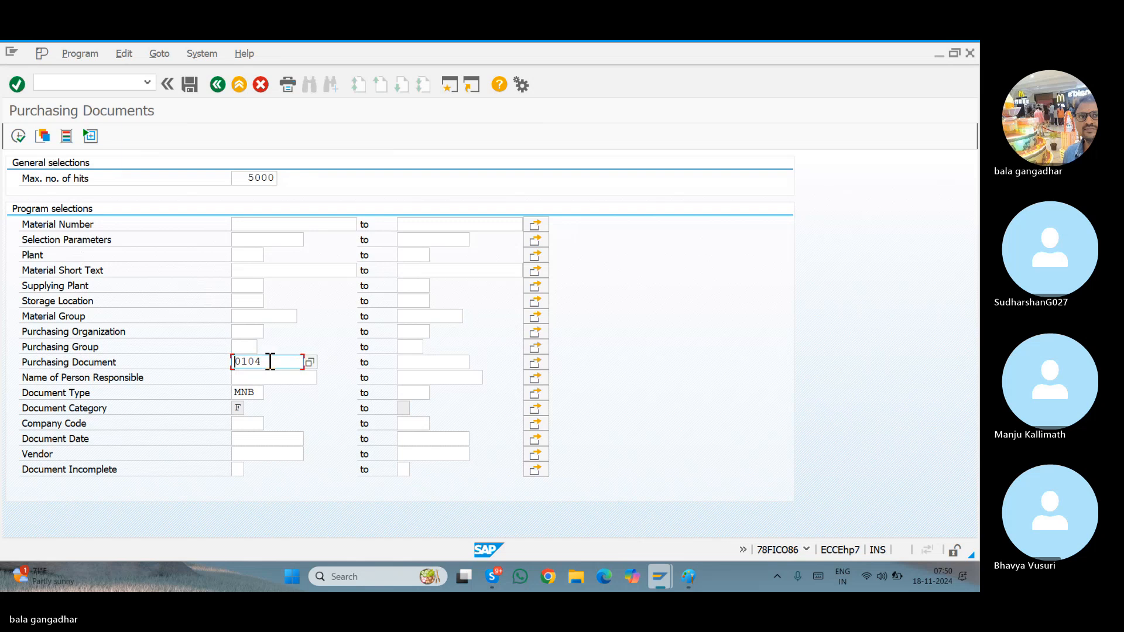
{"action": "left_click", "coordinate": [18, 137]}
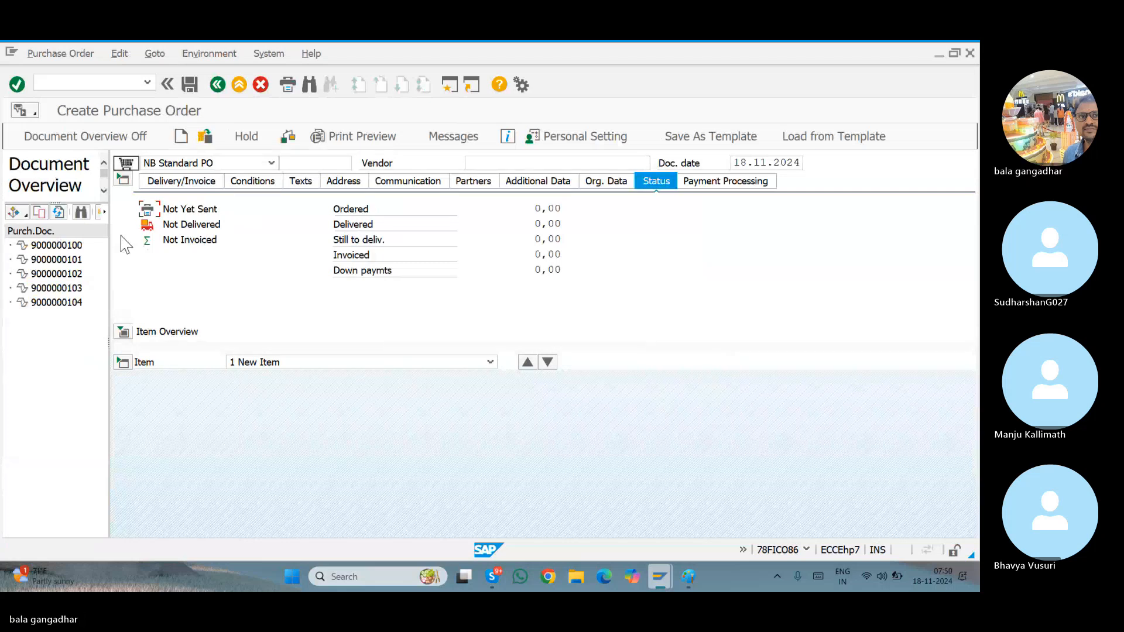
Copy the last listed purchase order into a new one, check its header status and save it despite the system messages
{"action": "left_click", "coordinate": [67, 305]}
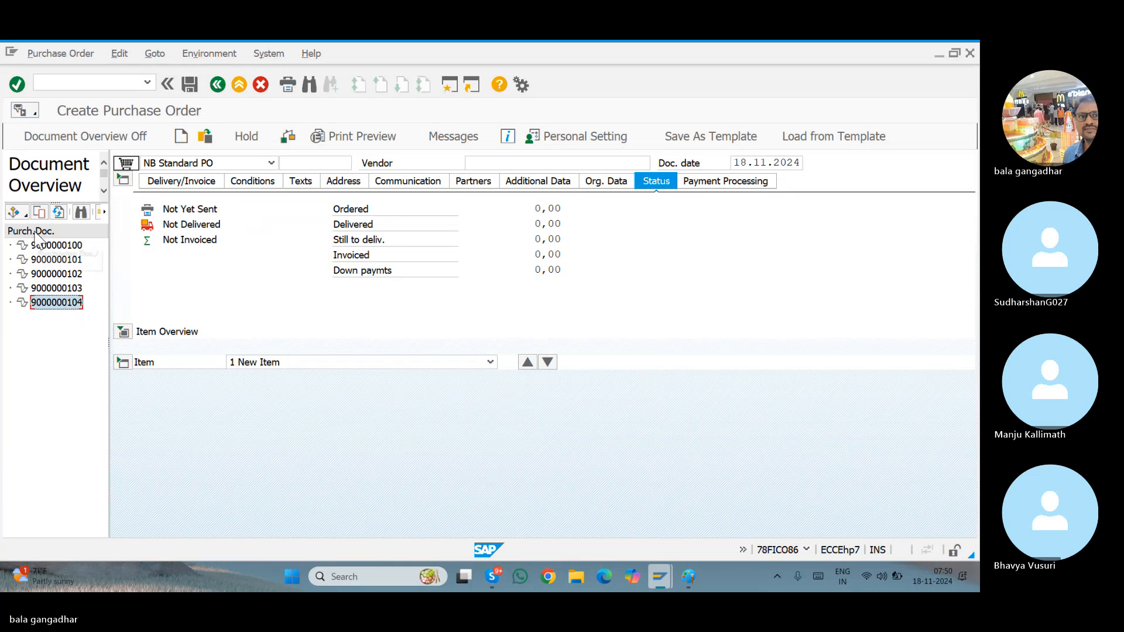
{"action": "left_click", "coordinate": [41, 212]}
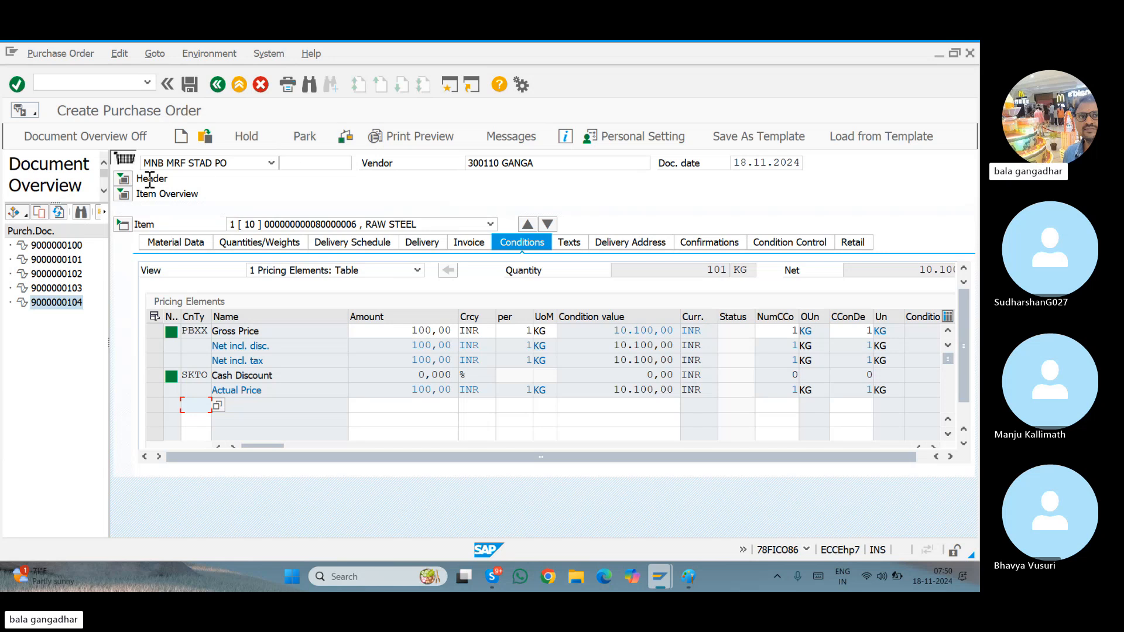
{"action": "left_click", "coordinate": [123, 180]}
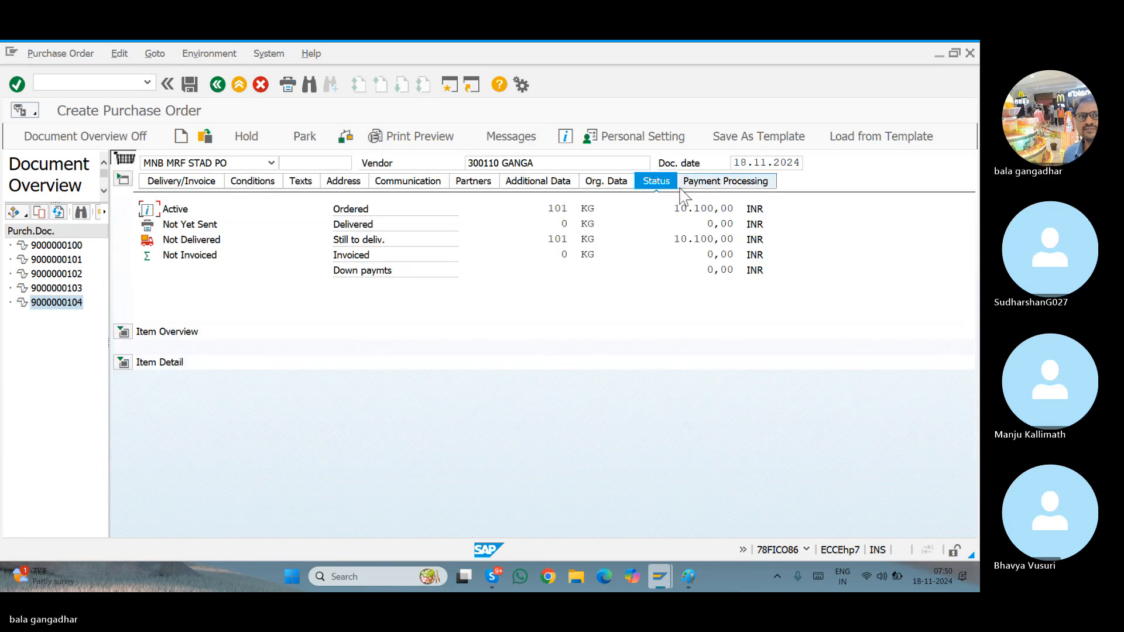
{"action": "left_click", "coordinate": [188, 84]}
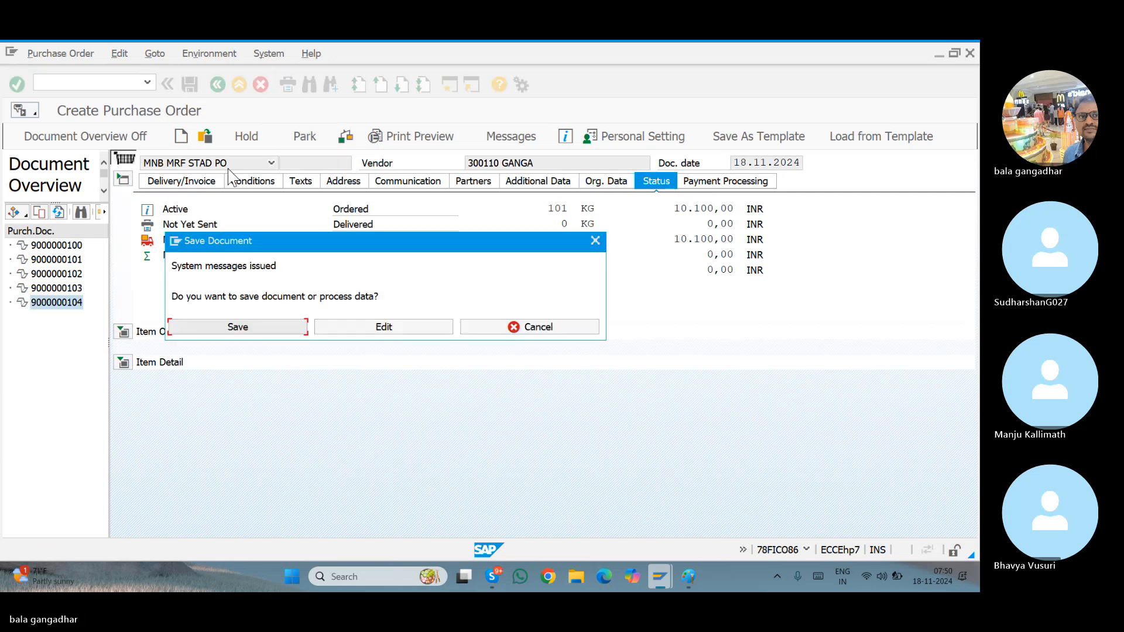
{"action": "left_click", "coordinate": [262, 328]}
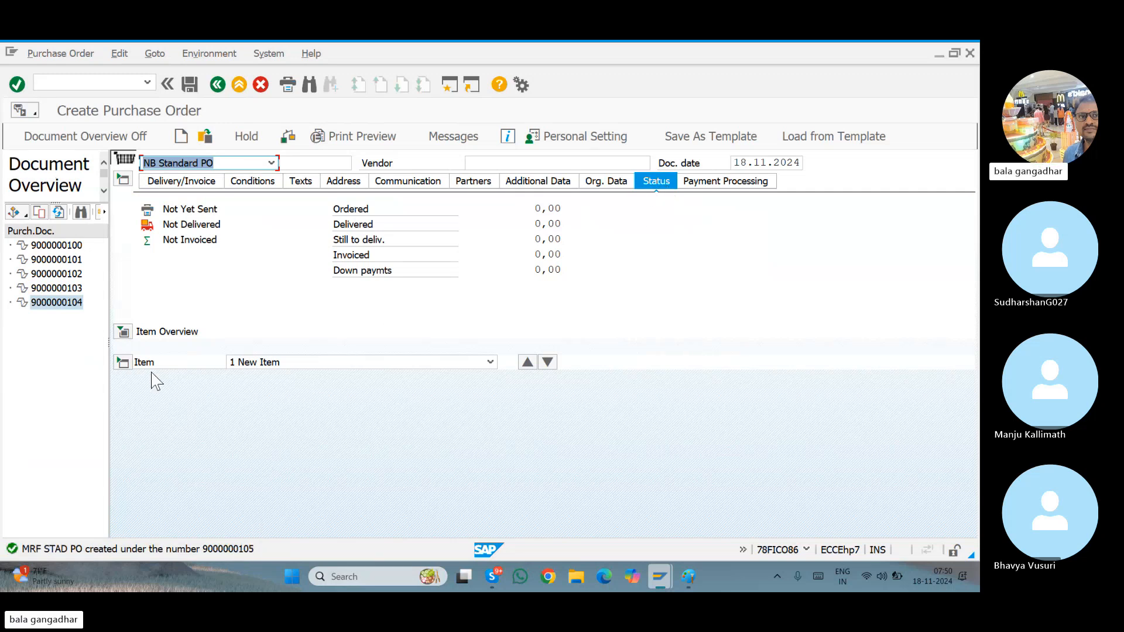
Refresh the document overview, open the newly created purchase order and examine its header release strategy
{"action": "left_click", "coordinate": [60, 211]}
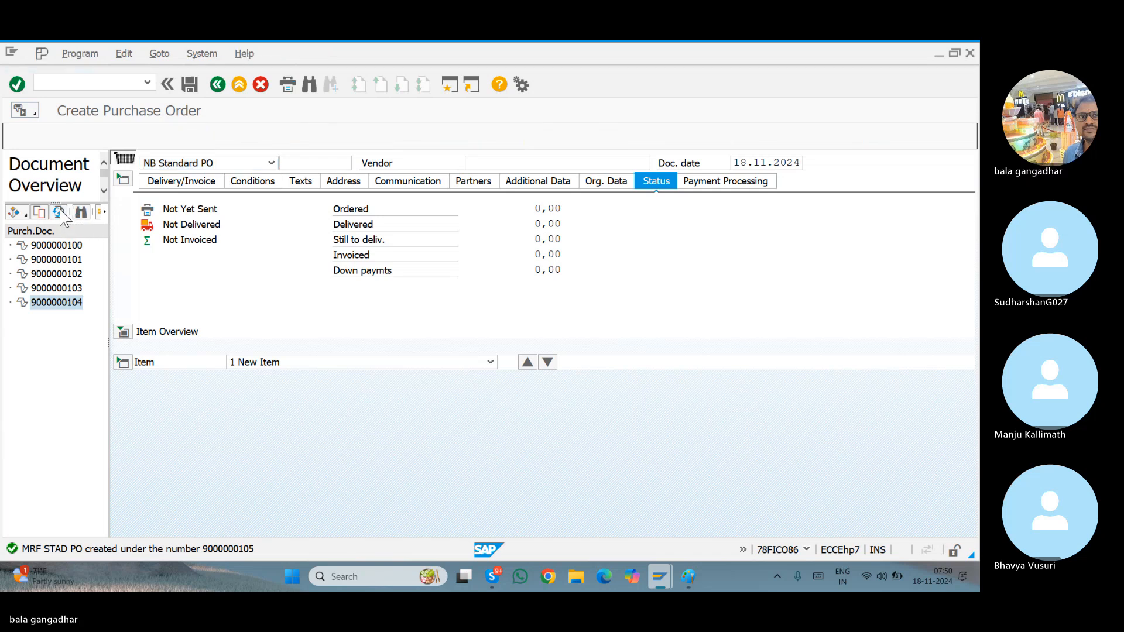
{"action": "left_click", "coordinate": [18, 137]}
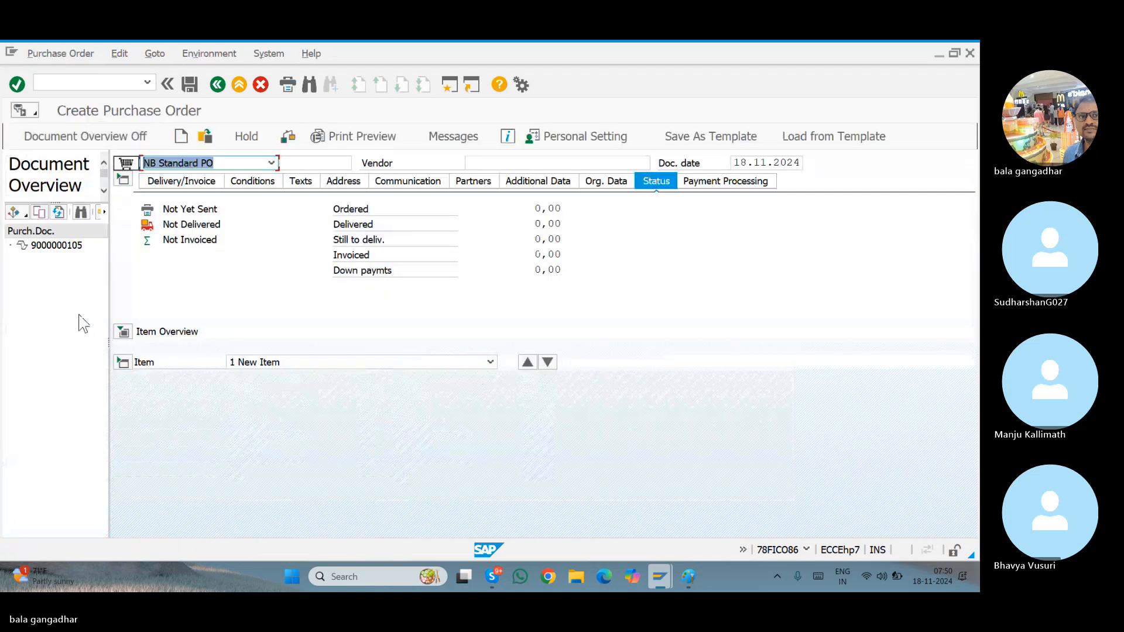
{"action": "double_click", "coordinate": [65, 245]}
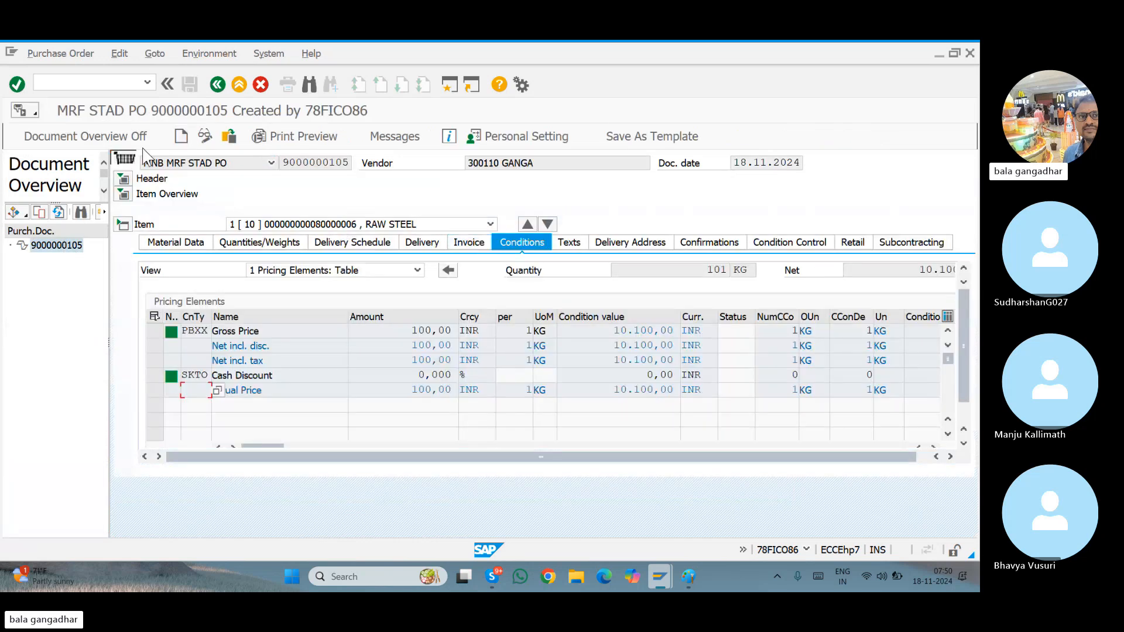
{"action": "left_click", "coordinate": [123, 178]}
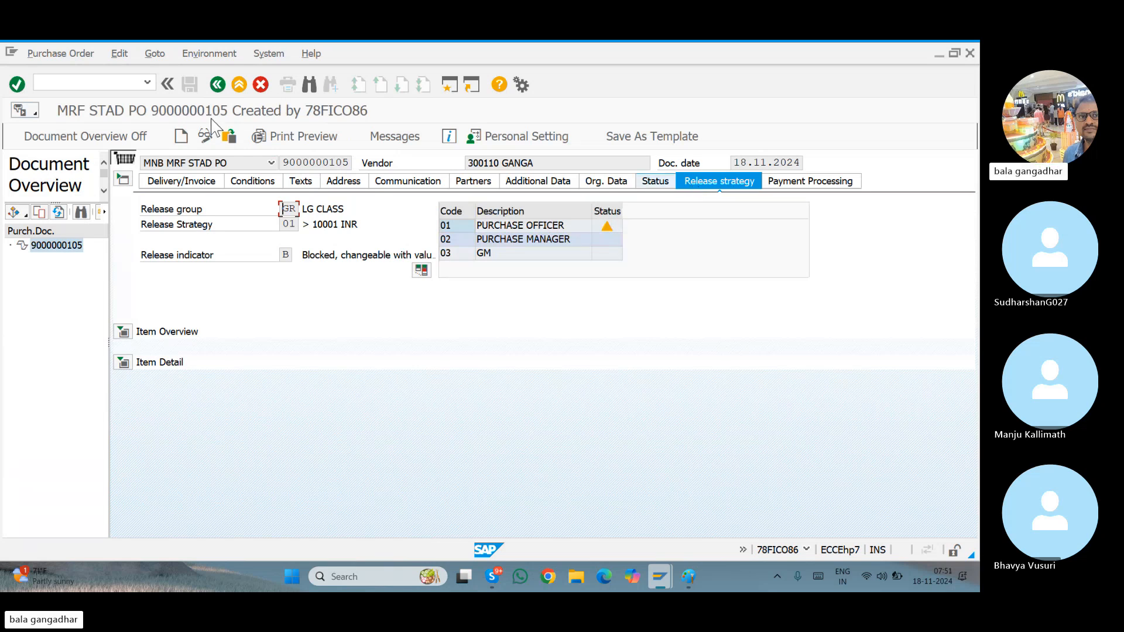
Leave order creation and release the new purchase order in transaction ME29N with codes 01, 02 and 03 in sequence
{"action": "left_click", "coordinate": [239, 85]}
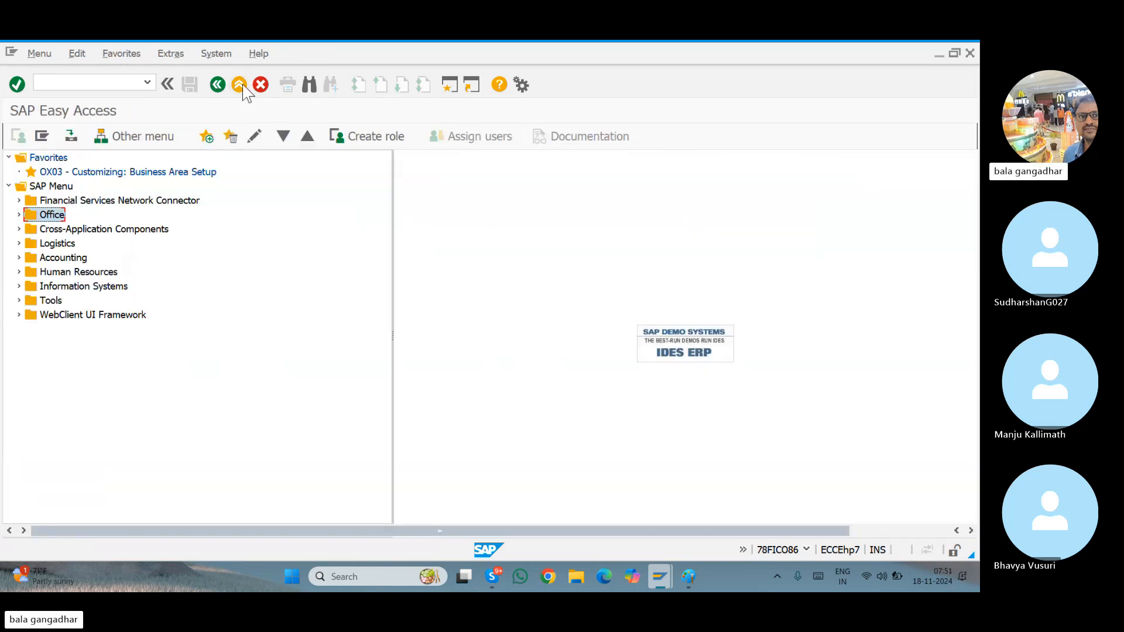
{"action": "left_click", "coordinate": [148, 83]}
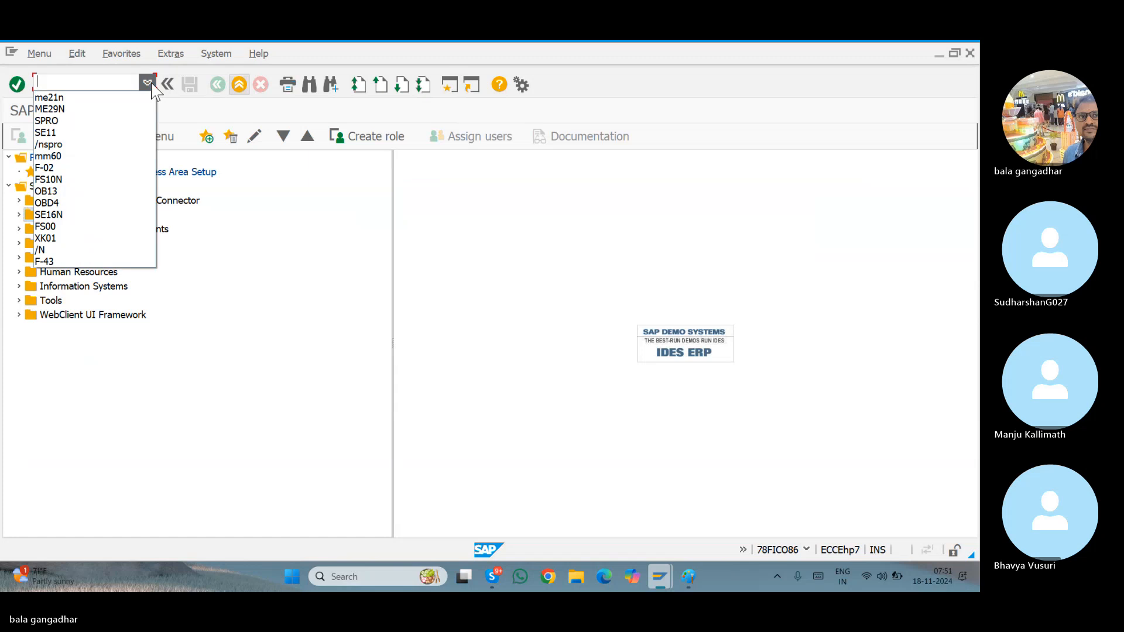
{"action": "left_click", "coordinate": [63, 112]}
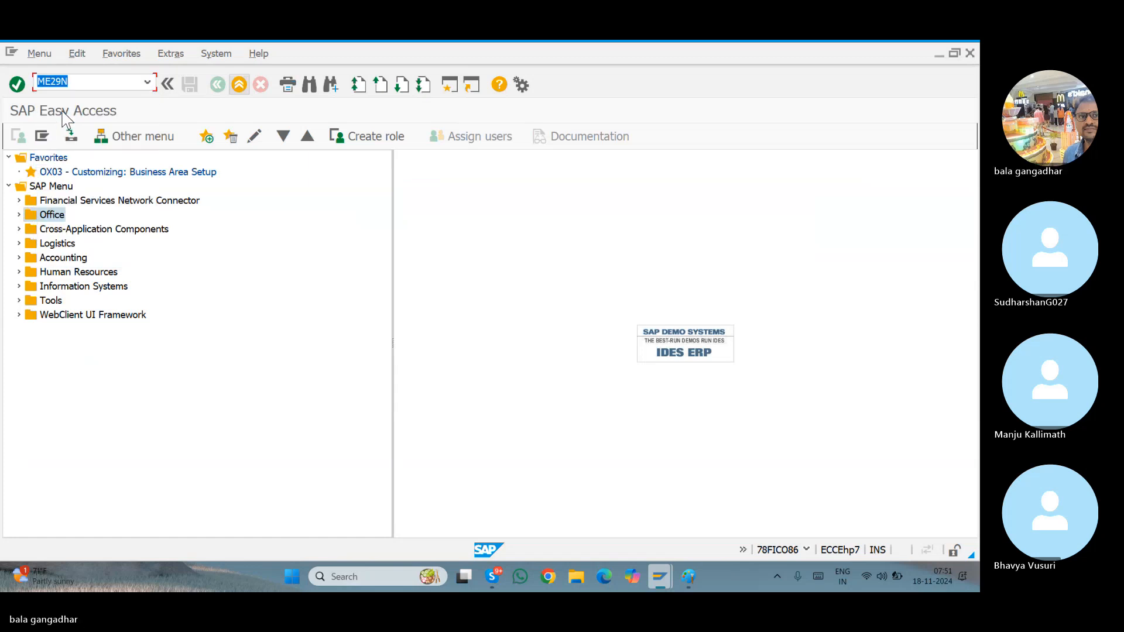
{"action": "left_click", "coordinate": [21, 85]}
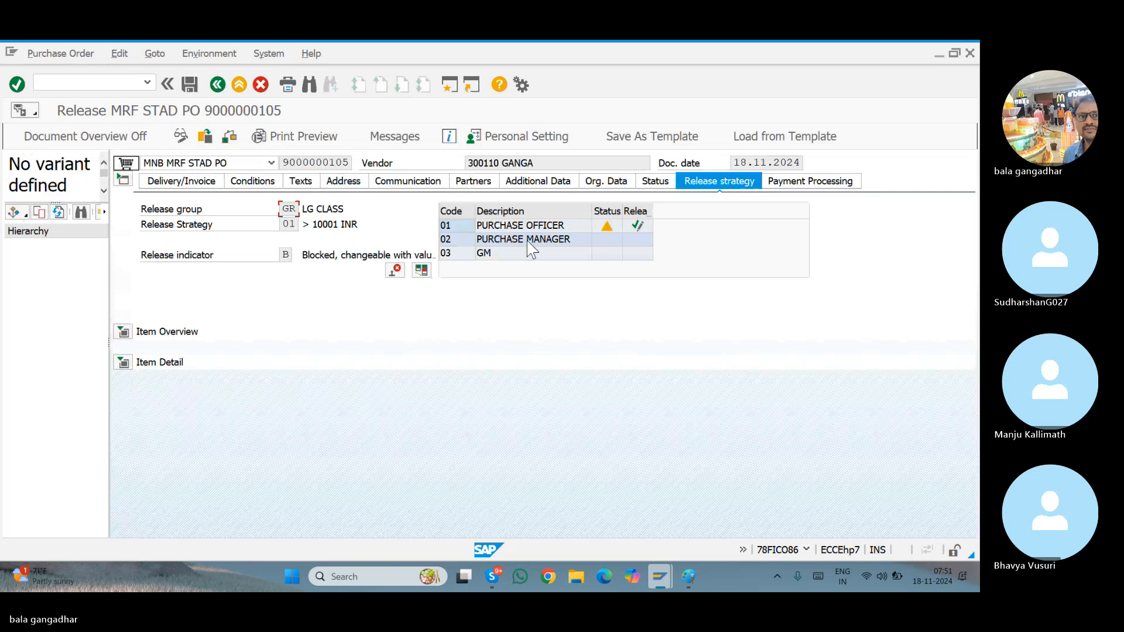
{"action": "left_click", "coordinate": [550, 228]}
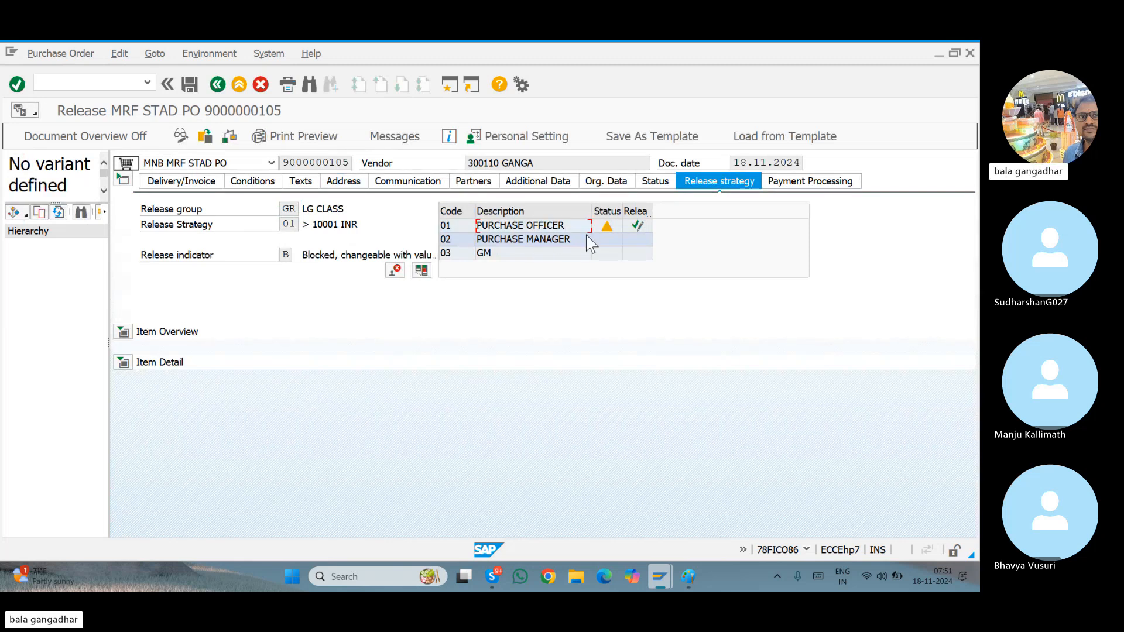
{"action": "left_click", "coordinate": [635, 227]}
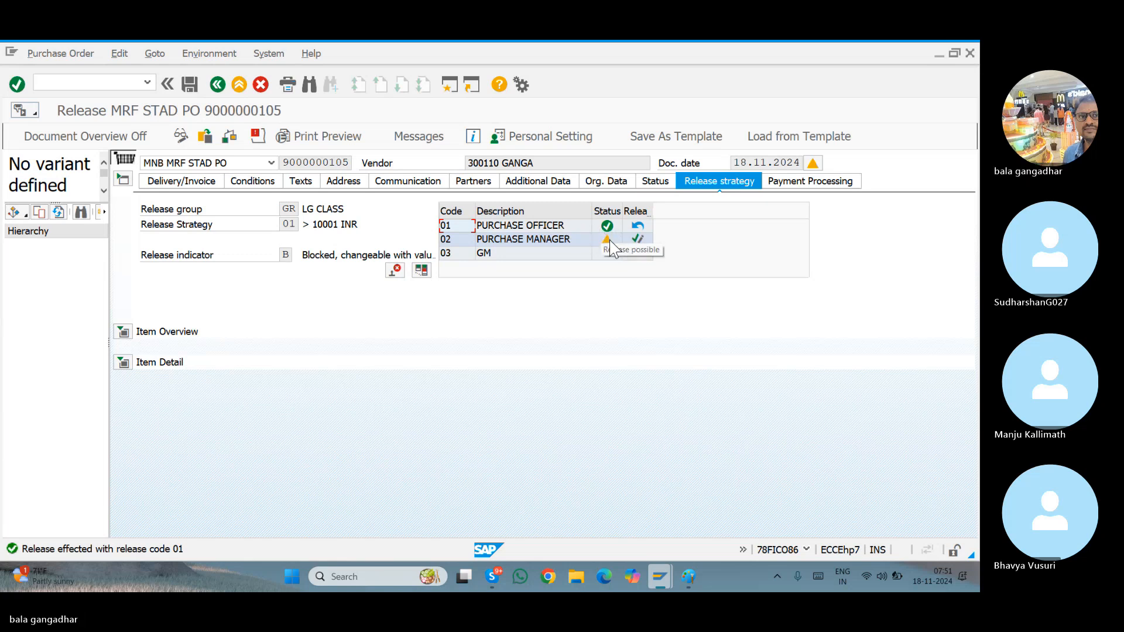
{"action": "left_click", "coordinate": [638, 240]}
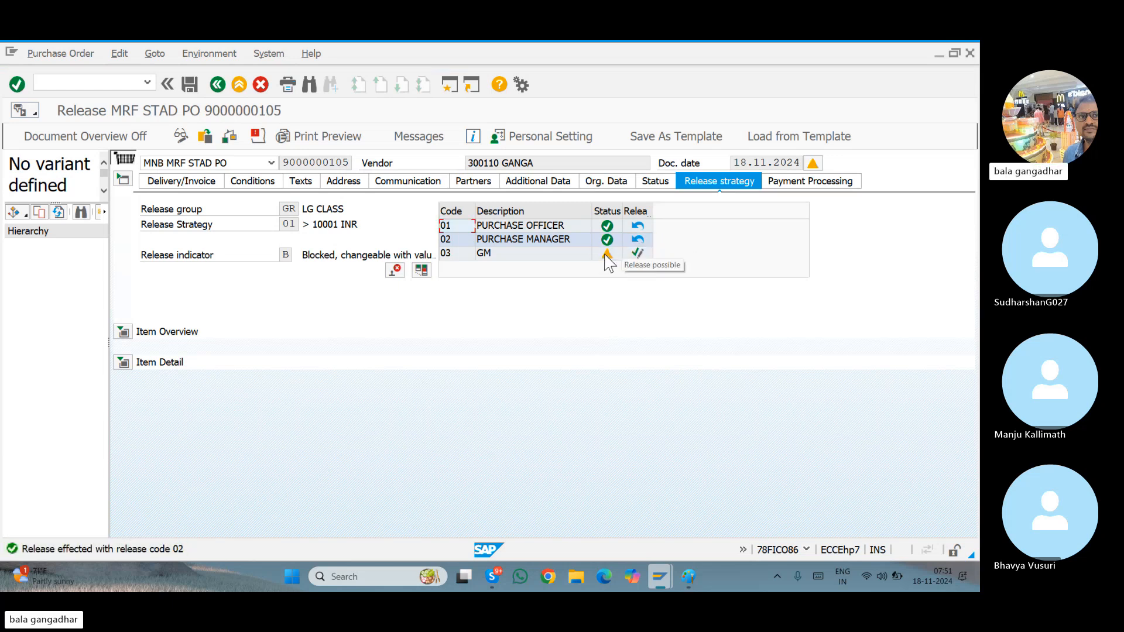
{"action": "left_click", "coordinate": [606, 256]}
{"action": "left_click", "coordinate": [641, 255]}
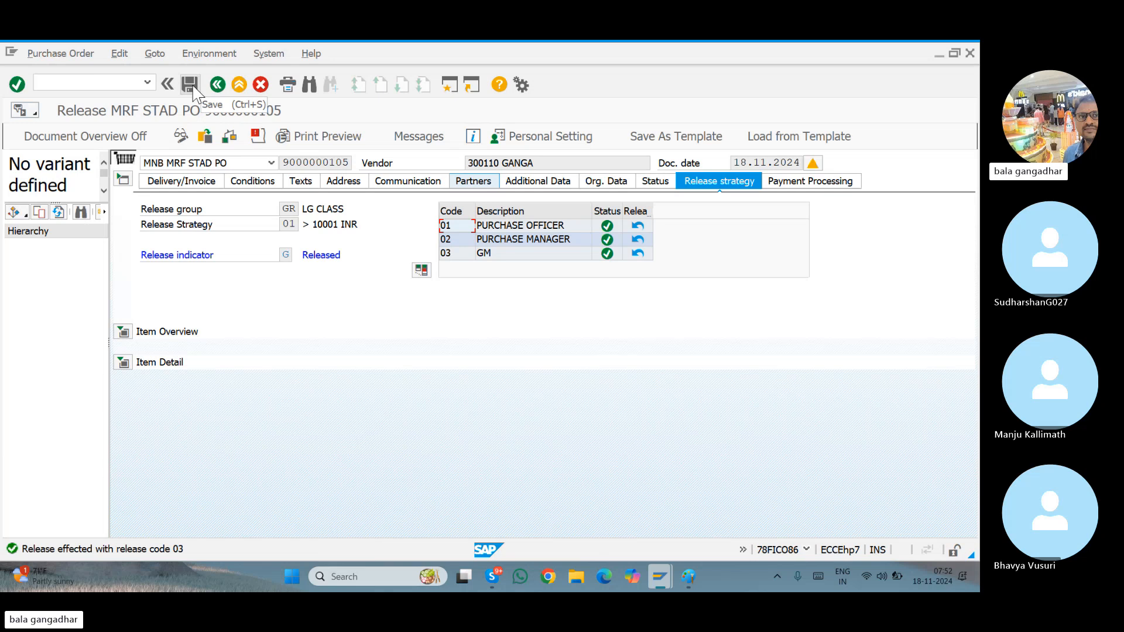
Save the release of the copied purchase order despite the system messages and exit the release screen
{"action": "left_click", "coordinate": [189, 84]}
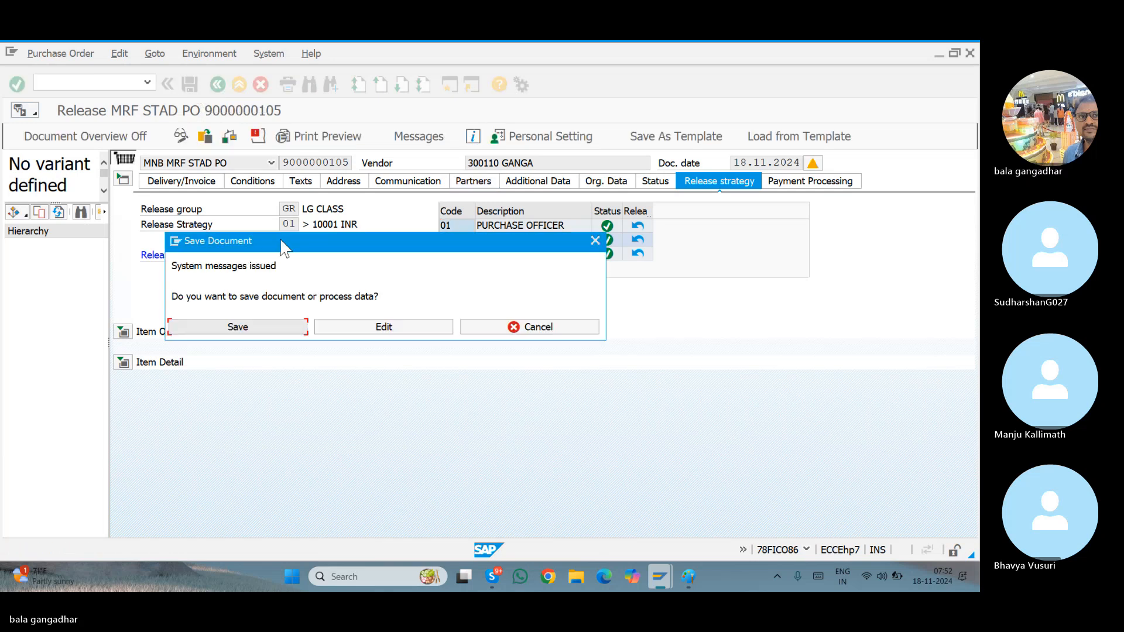
{"action": "left_click", "coordinate": [265, 325]}
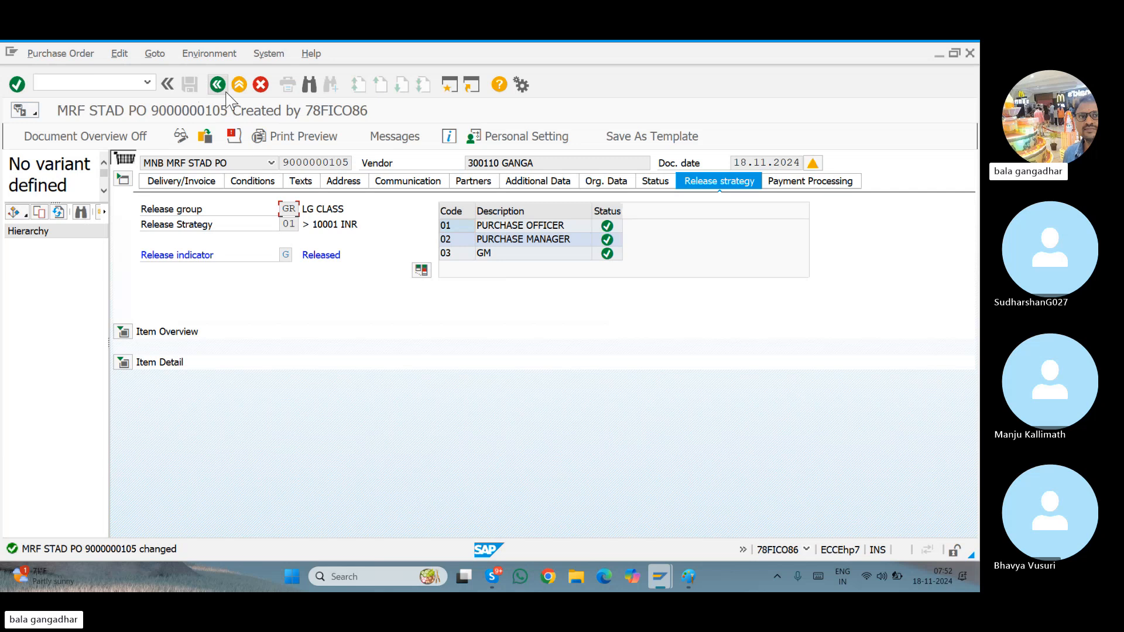
{"action": "left_click", "coordinate": [226, 92]}
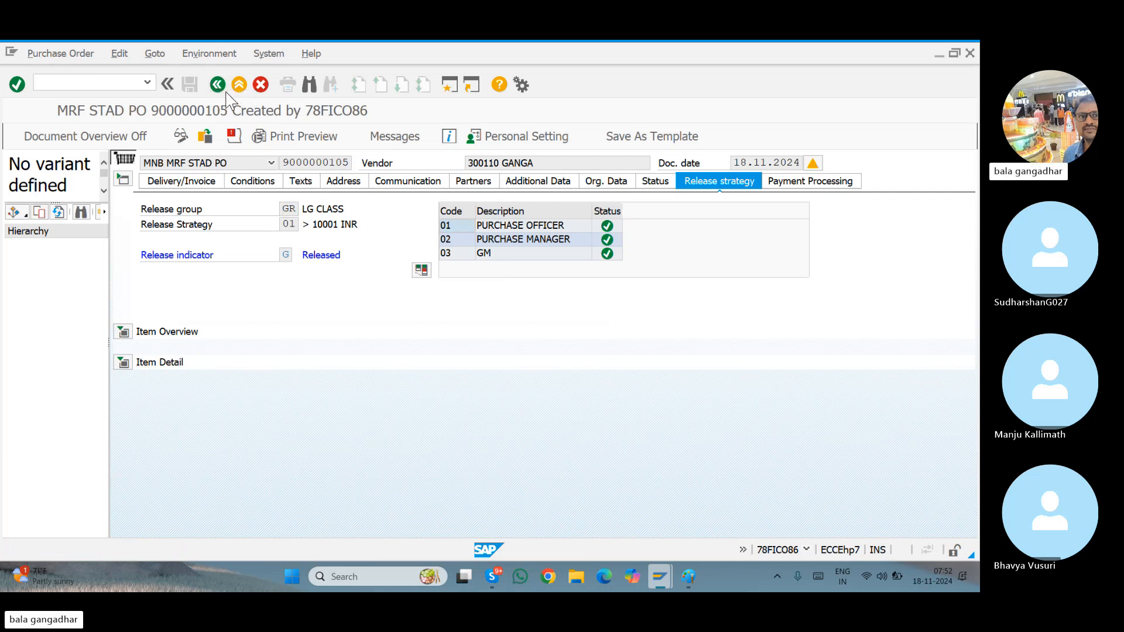
Start transaction ME21N, list the latest purchase order in the document overview and copy it into a new order
{"action": "left_click", "coordinate": [147, 82]}
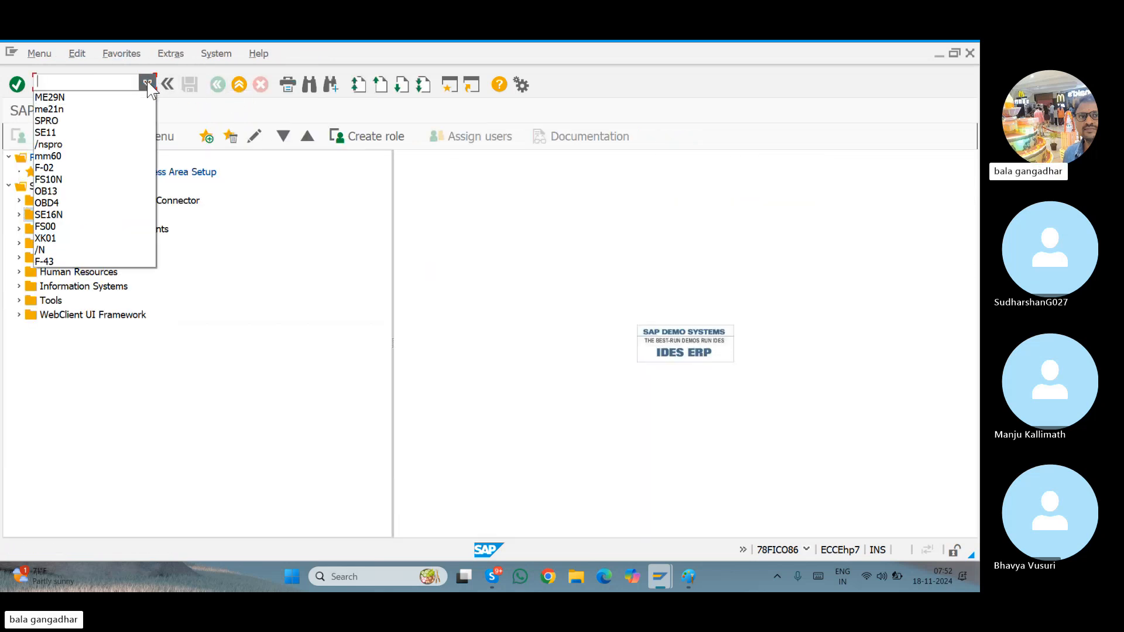
{"action": "left_click", "coordinate": [59, 109]}
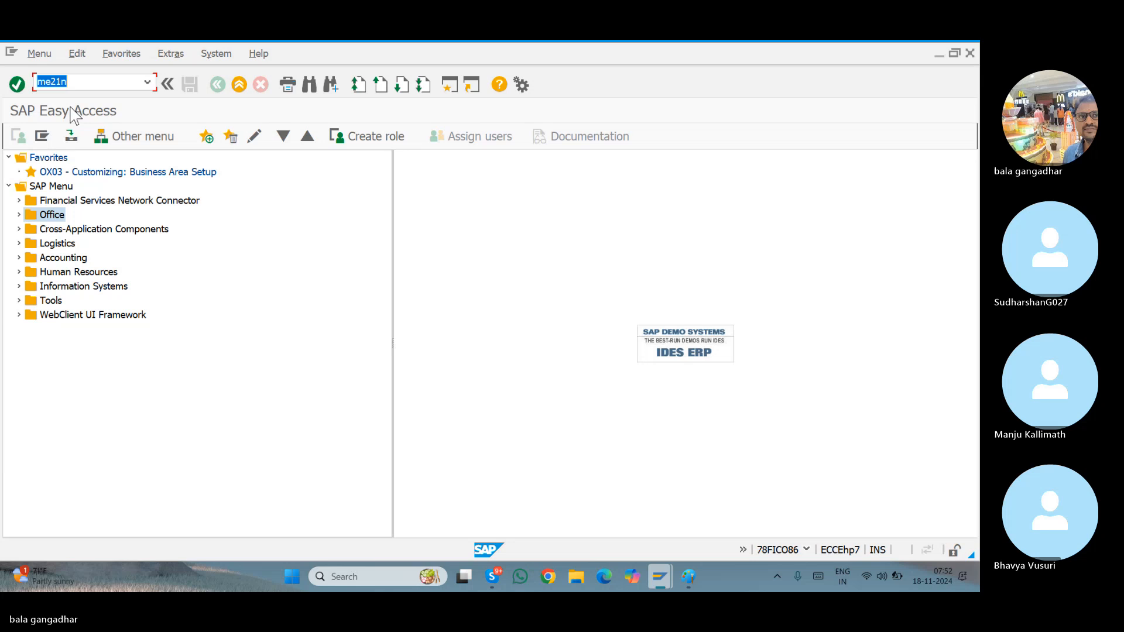
{"action": "left_click", "coordinate": [17, 84]}
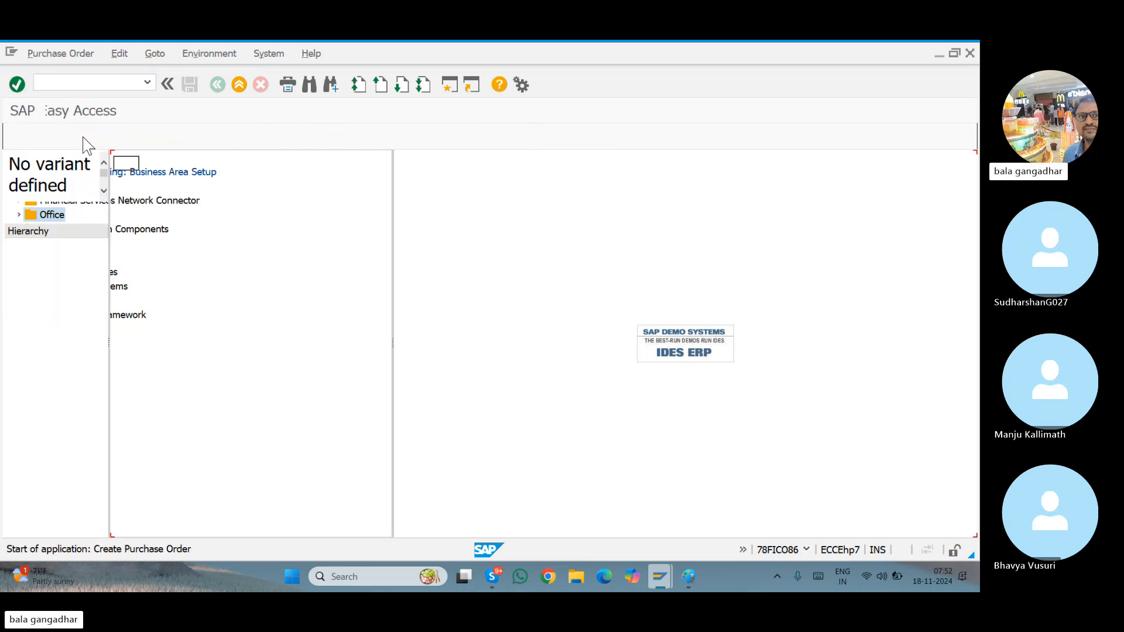
{"action": "left_click", "coordinate": [26, 214]}
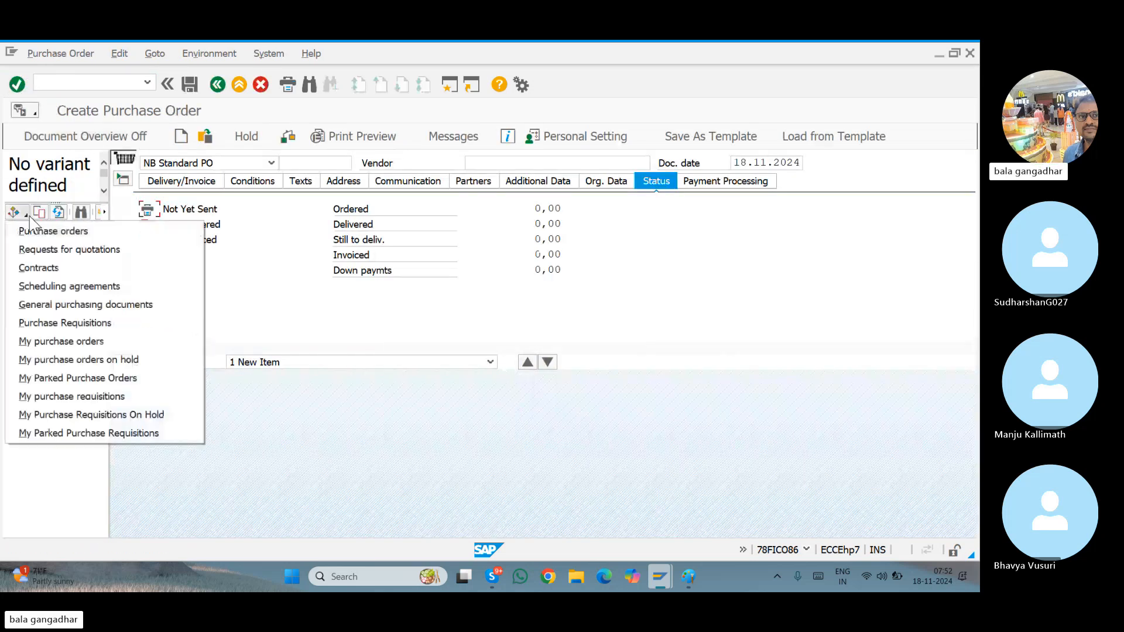
{"action": "left_click", "coordinate": [65, 231]}
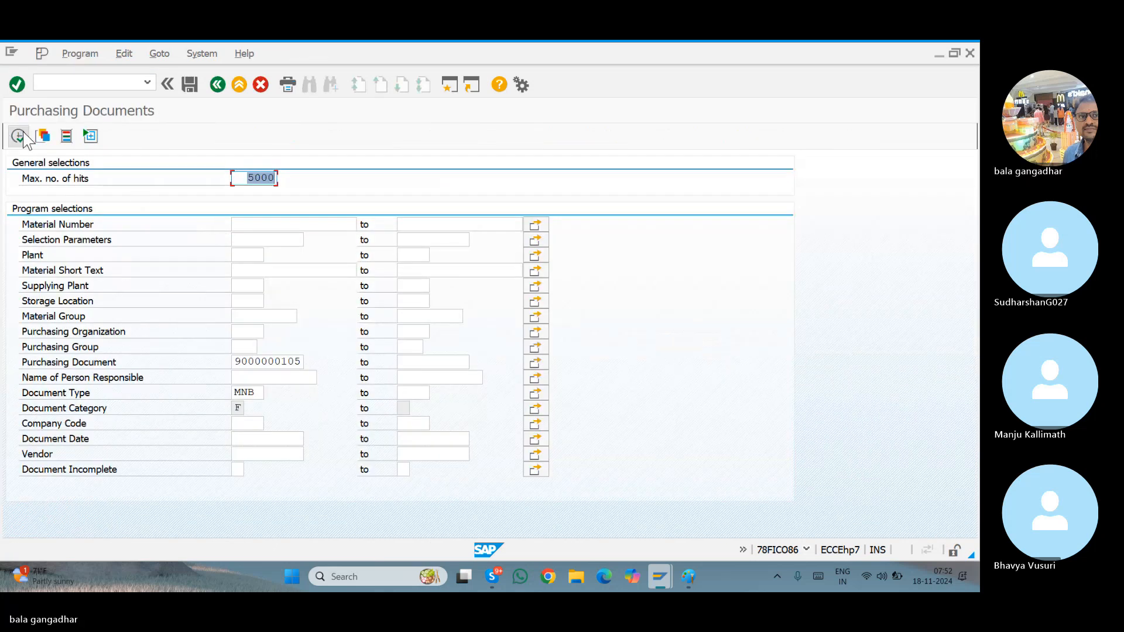
{"action": "left_click", "coordinate": [20, 136]}
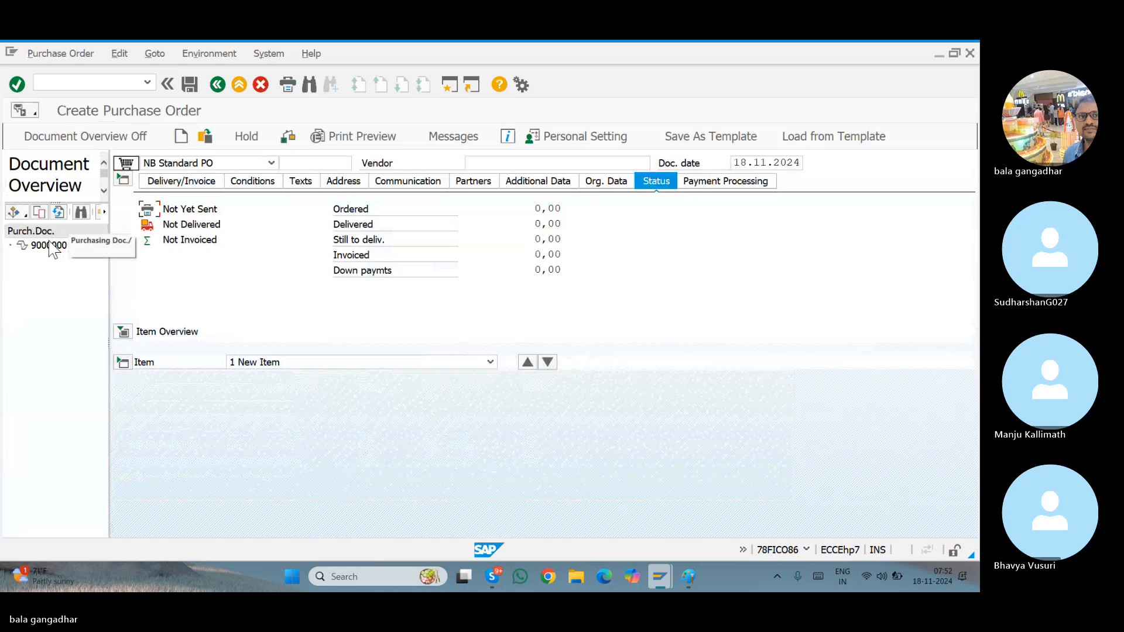
{"action": "left_click", "coordinate": [50, 246]}
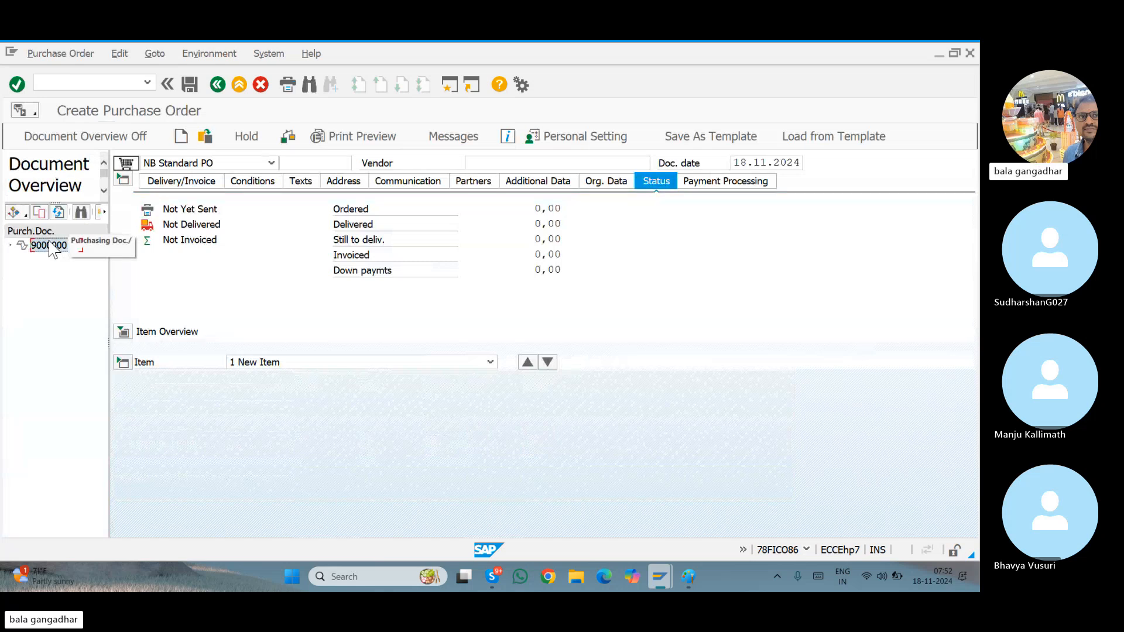
{"action": "left_click", "coordinate": [43, 215]}
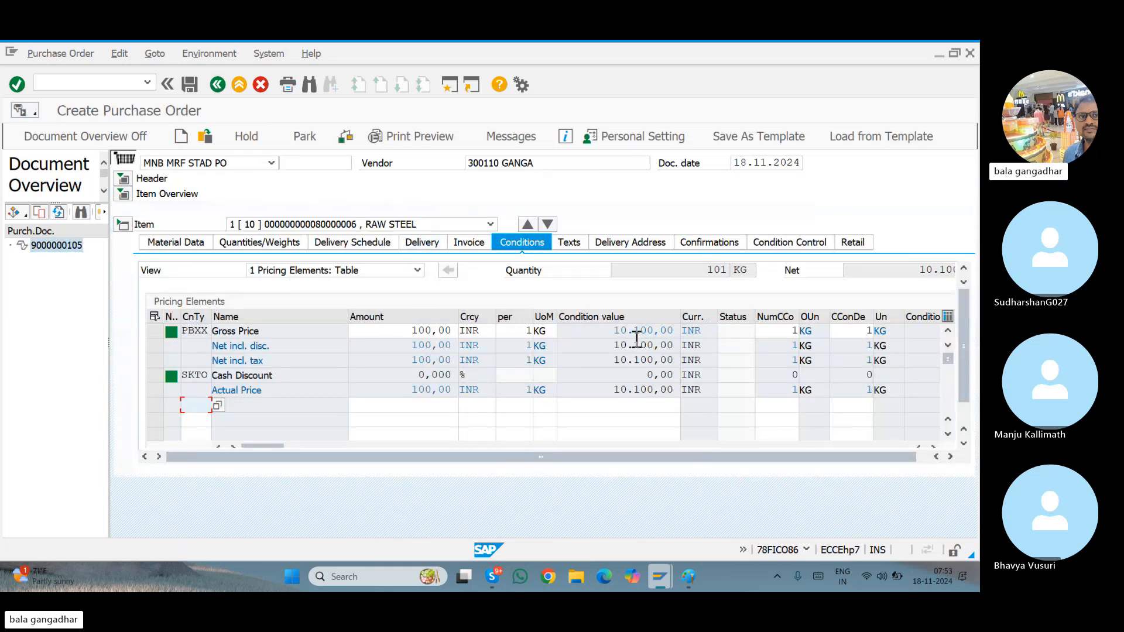
Set the item's gross price (PBXX) to 90 INR in the copied order's pricing conditions
{"action": "left_click", "coordinate": [409, 332]}
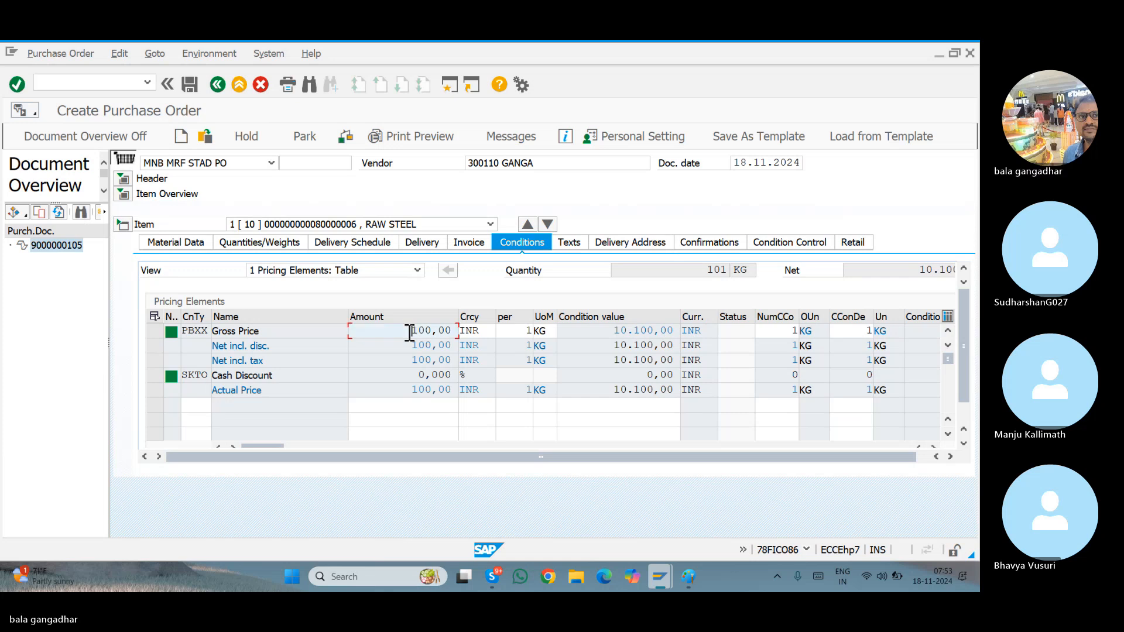
{"action": "key", "text": "Delete"}
{"action": "key", "text": "Return"}
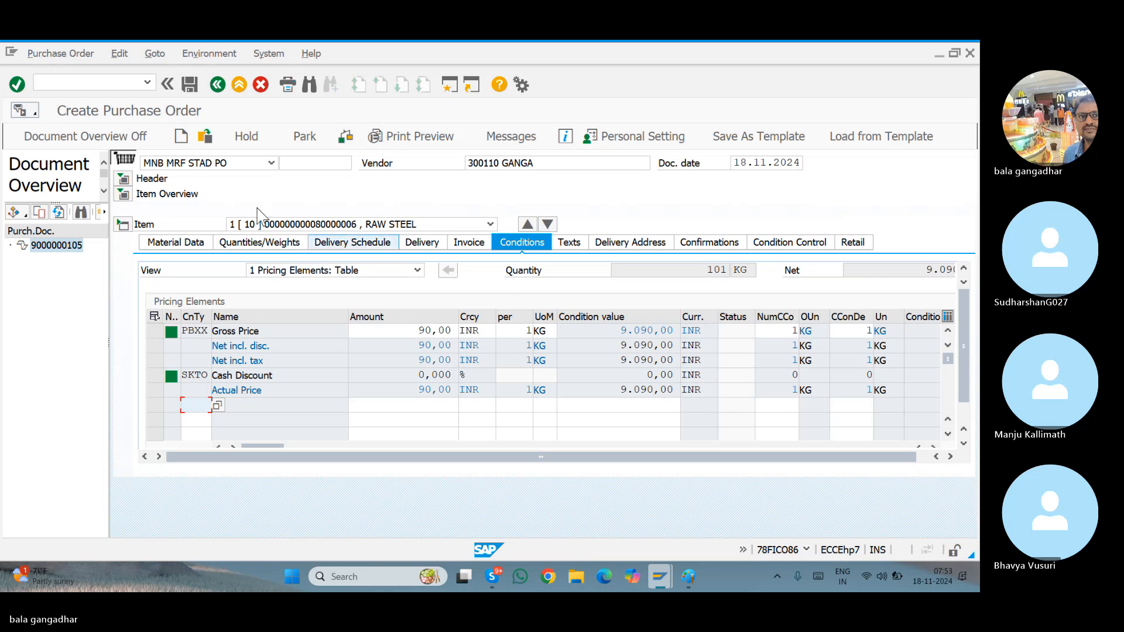
Expand the new order's header, check the order for a release strategy and save it despite the system messages
{"action": "left_click", "coordinate": [123, 179]}
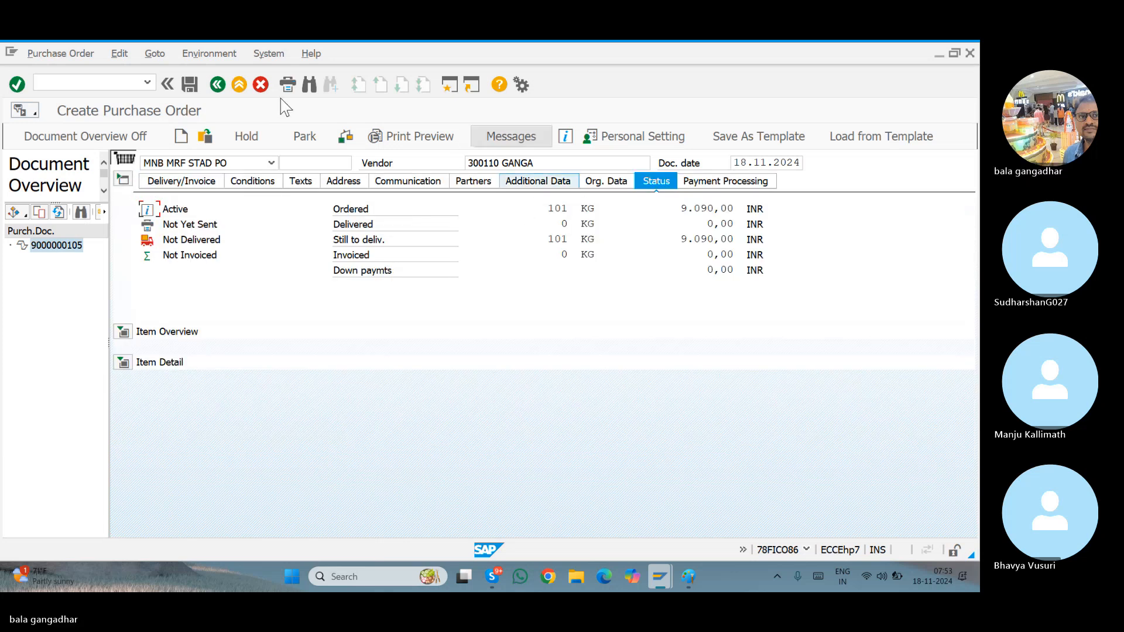
{"action": "left_click", "coordinate": [352, 141]}
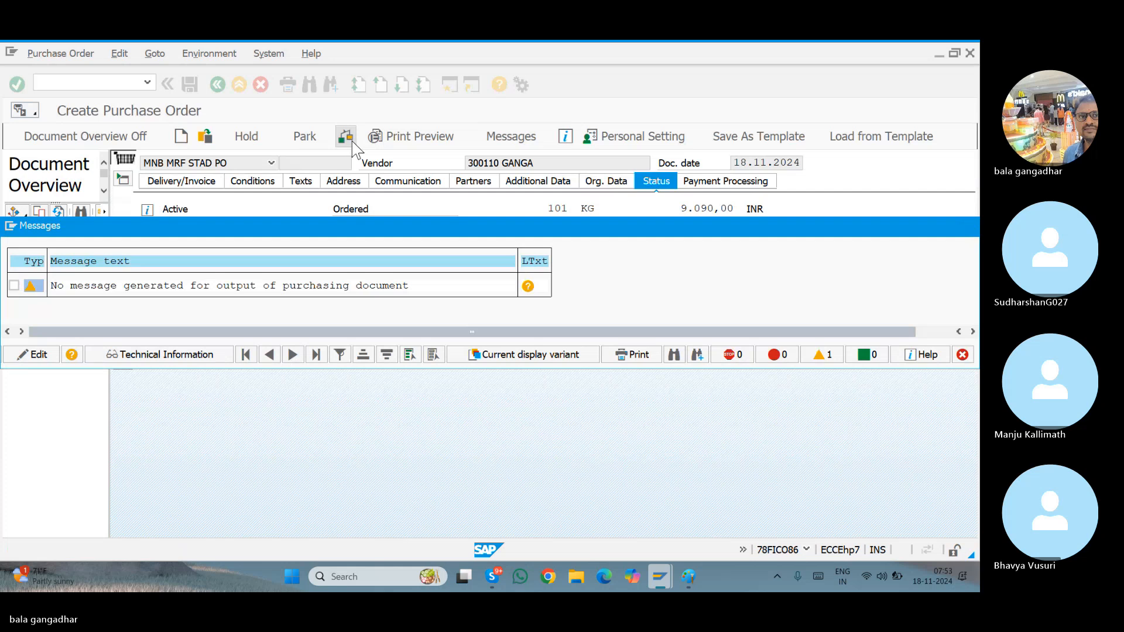
{"action": "key", "text": "Return"}
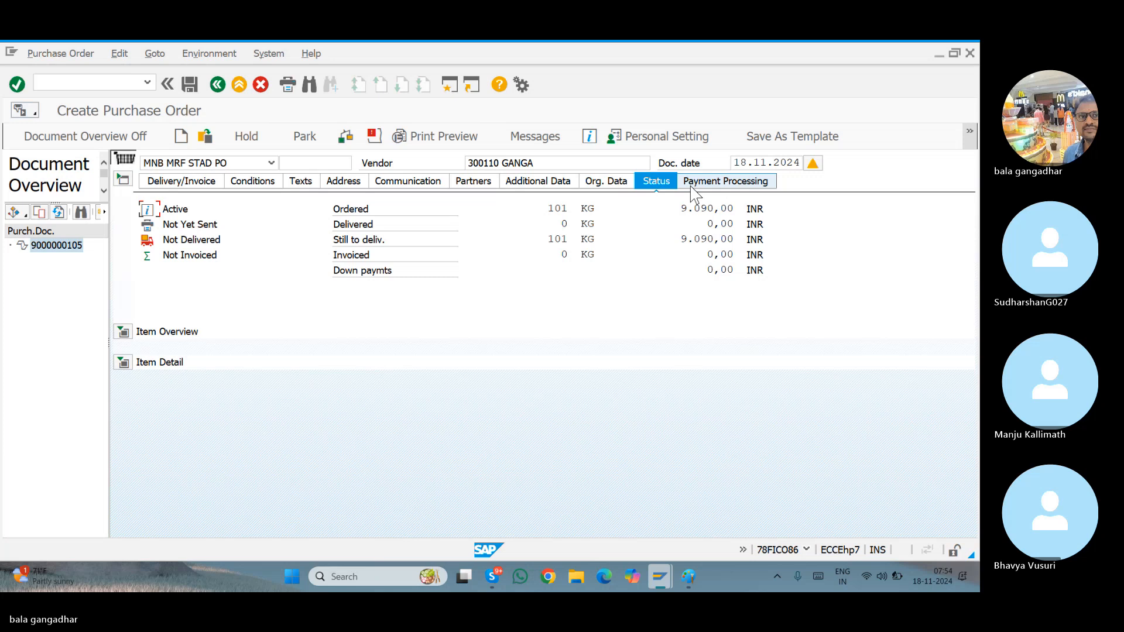
{"action": "left_click", "coordinate": [189, 83]}
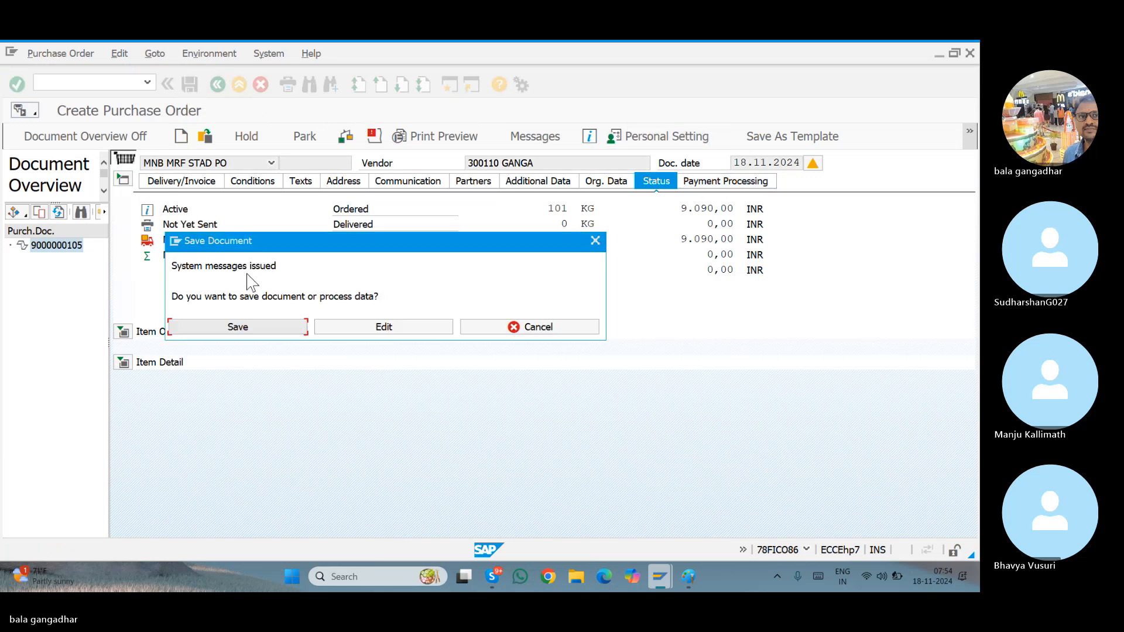
{"action": "left_click", "coordinate": [245, 325]}
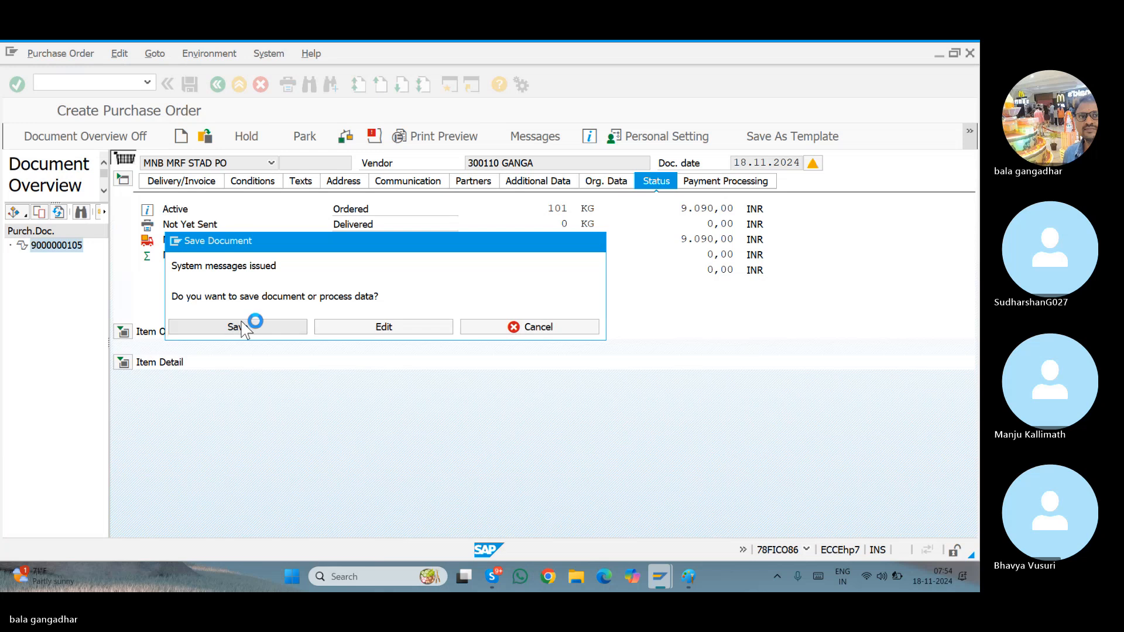
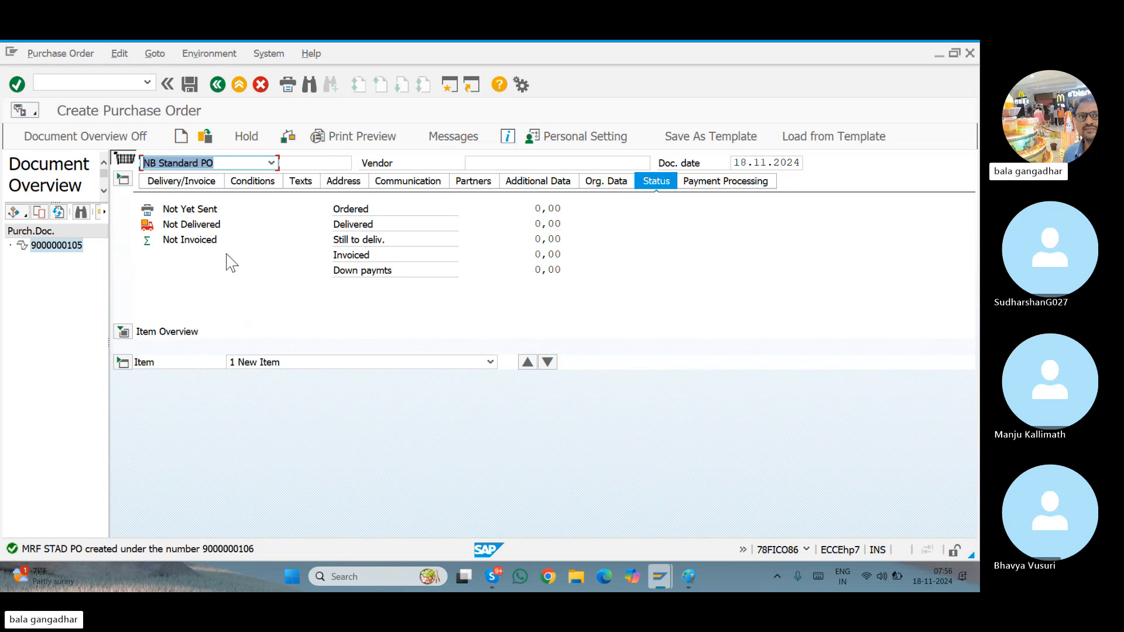
Leave order creation, switch to the SAP session showing the Materials List and exit that report
{"action": "left_click", "coordinate": [217, 85]}
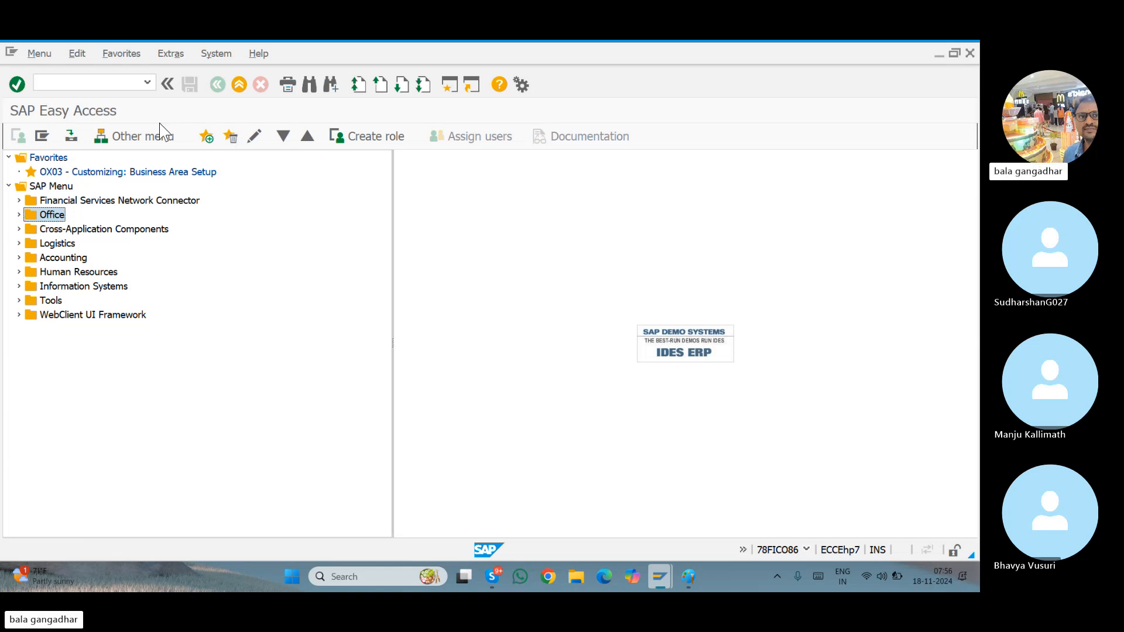
{"action": "key", "text": "Return"}
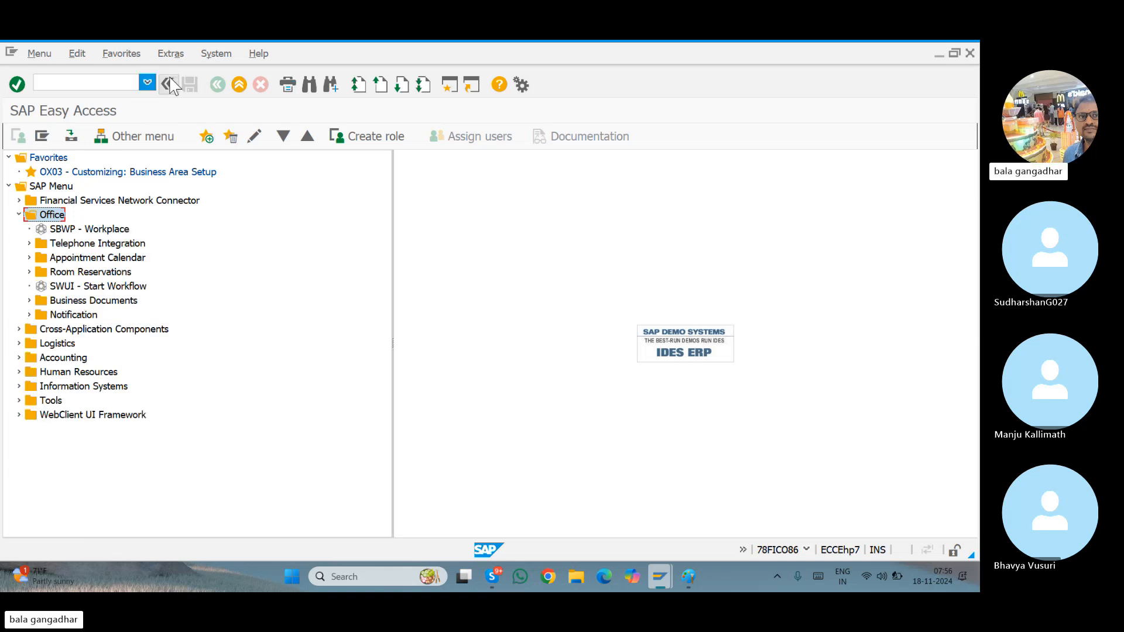
{"action": "left_click", "coordinate": [236, 83]}
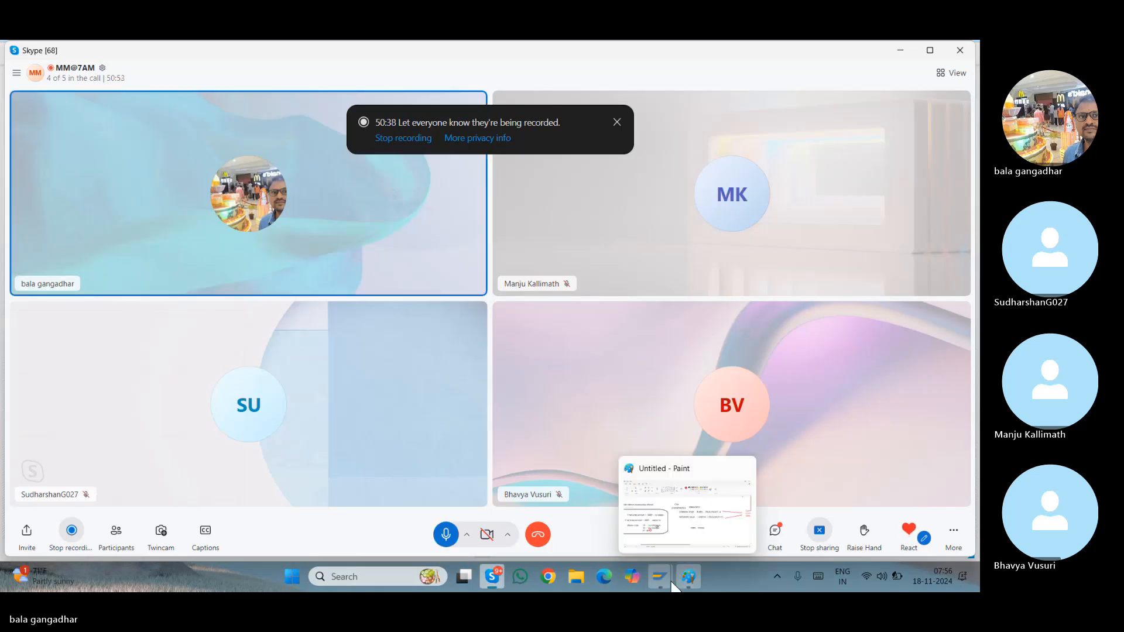
{"action": "mouse_move", "coordinate": [659, 577]}
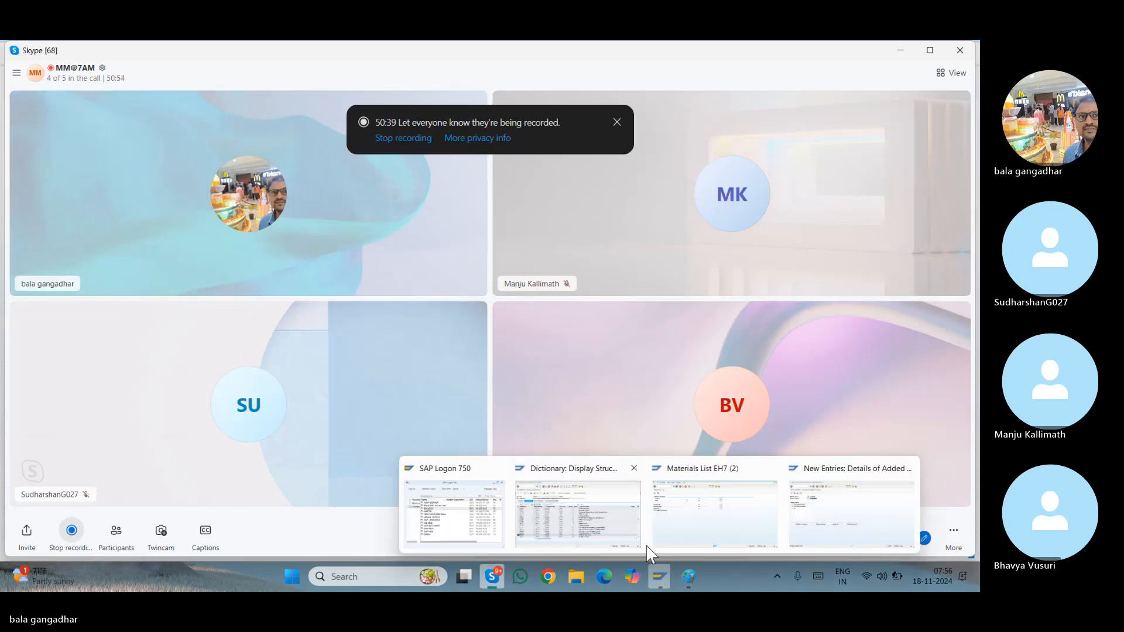
{"action": "left_click", "coordinate": [664, 504]}
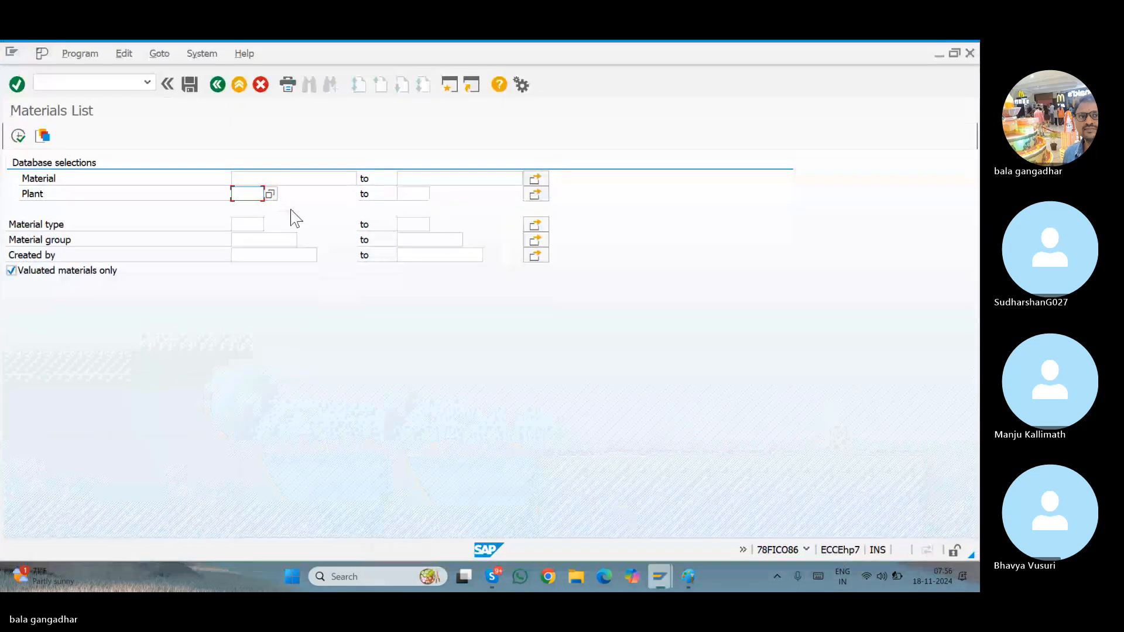
{"action": "left_click", "coordinate": [218, 85]}
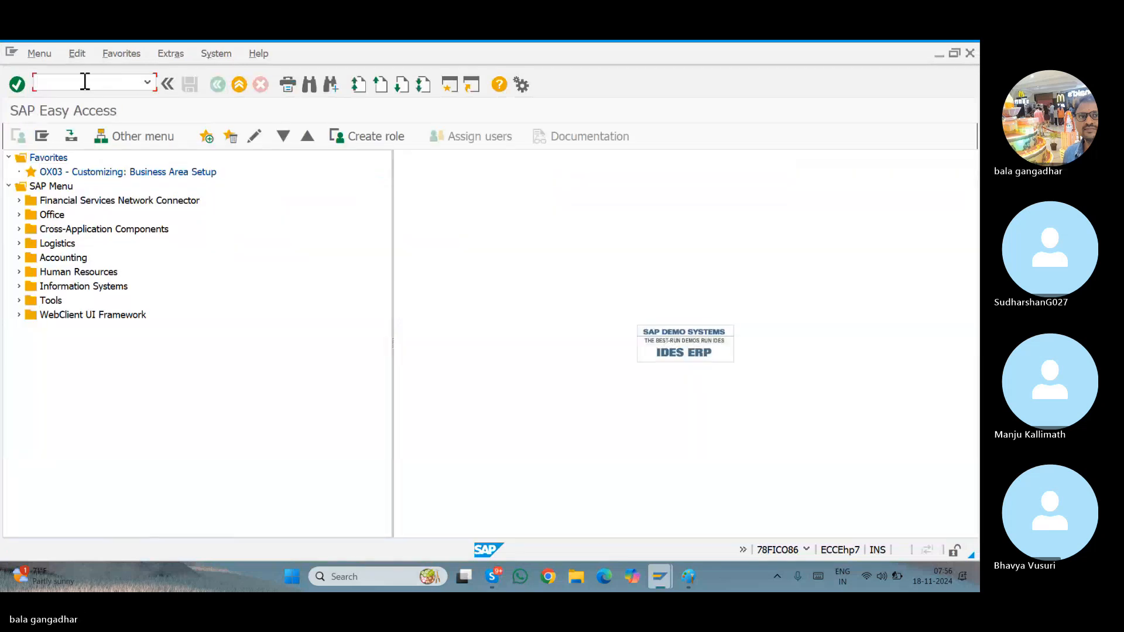
Run transaction MMRV for company code LG05 and examine its current and previous posting periods
{"action": "type", "text": "MMRV"}
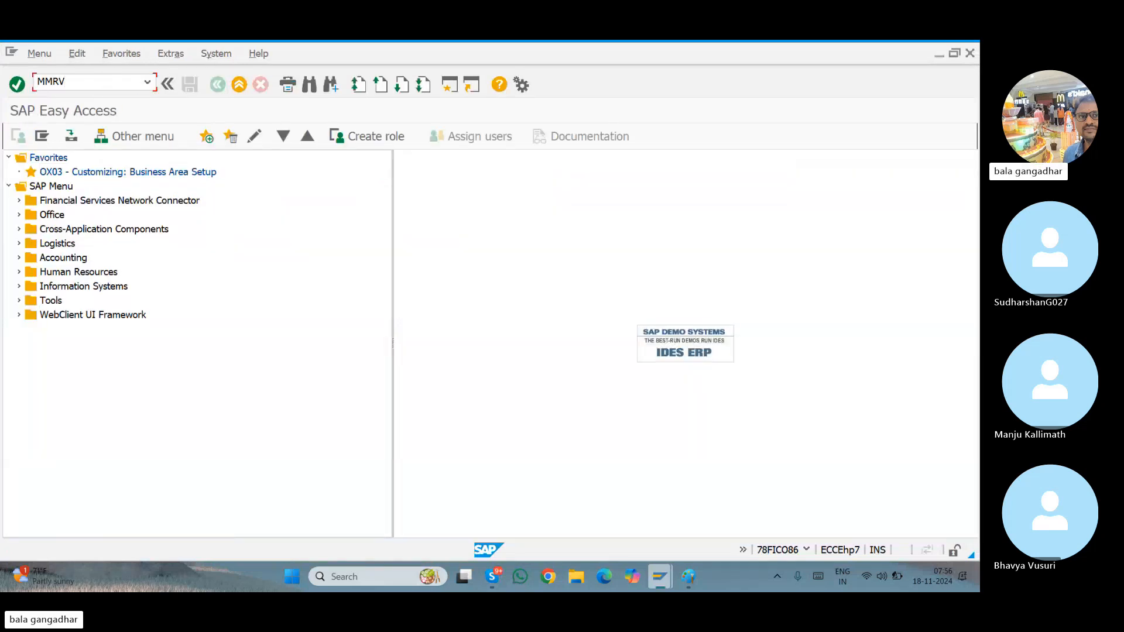
{"action": "key", "text": "Return"}
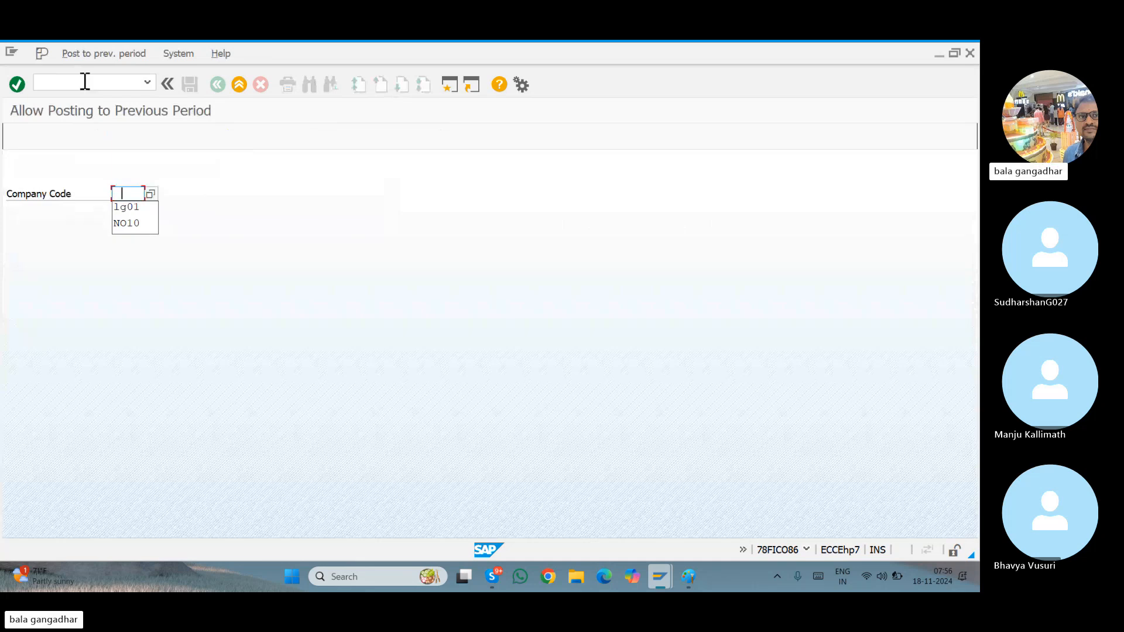
{"action": "key", "text": "Down"}
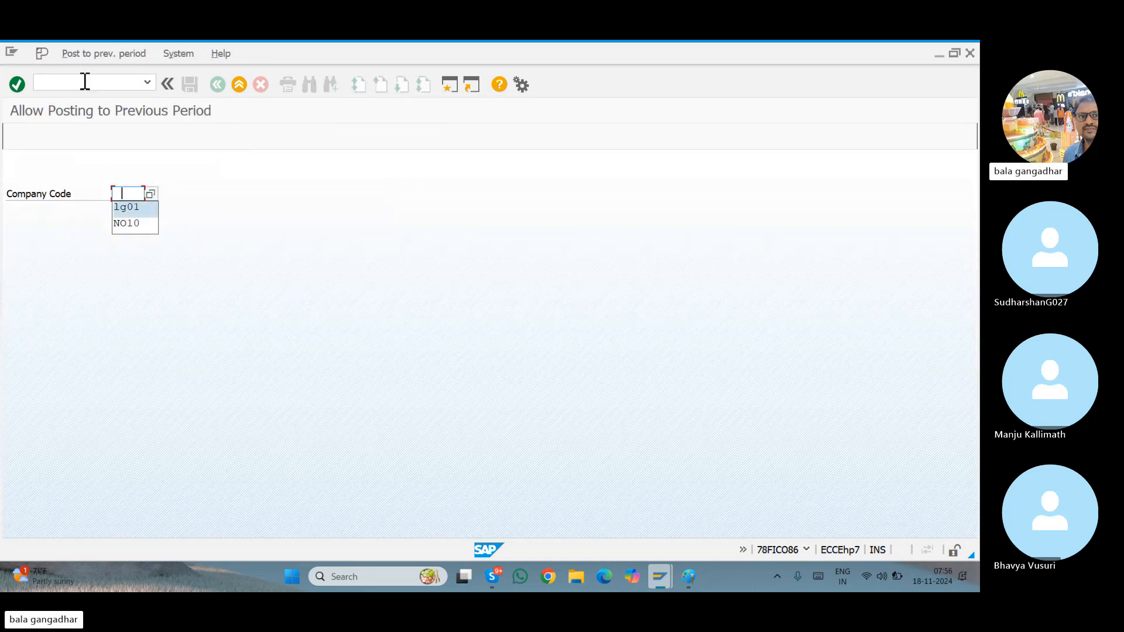
{"action": "type", "text": "1g05"}
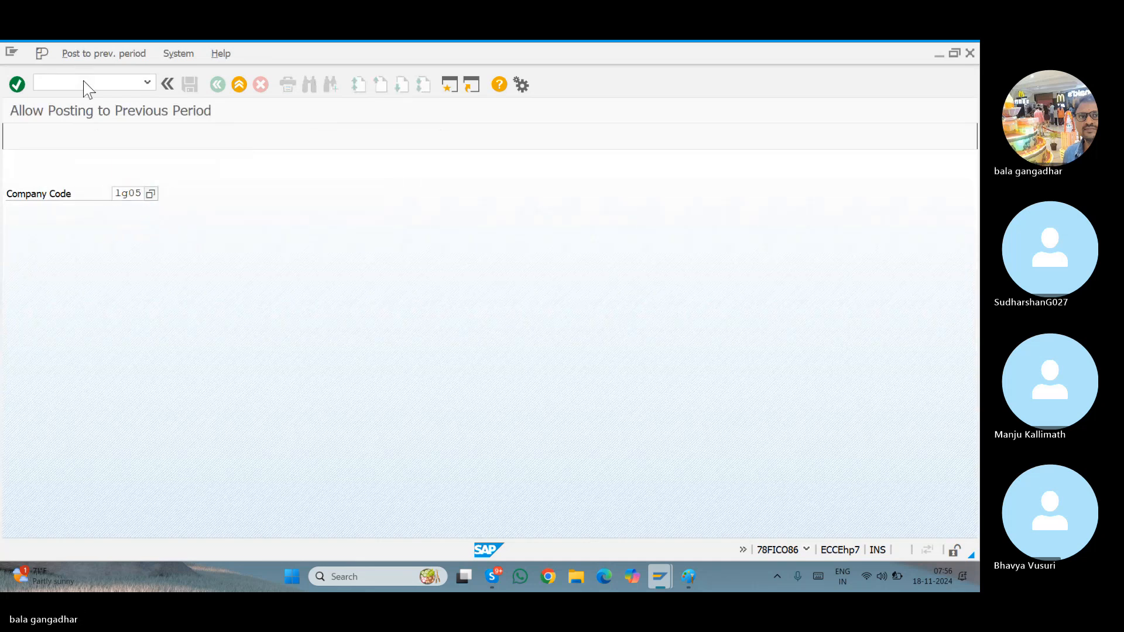
{"action": "key", "text": "Return"}
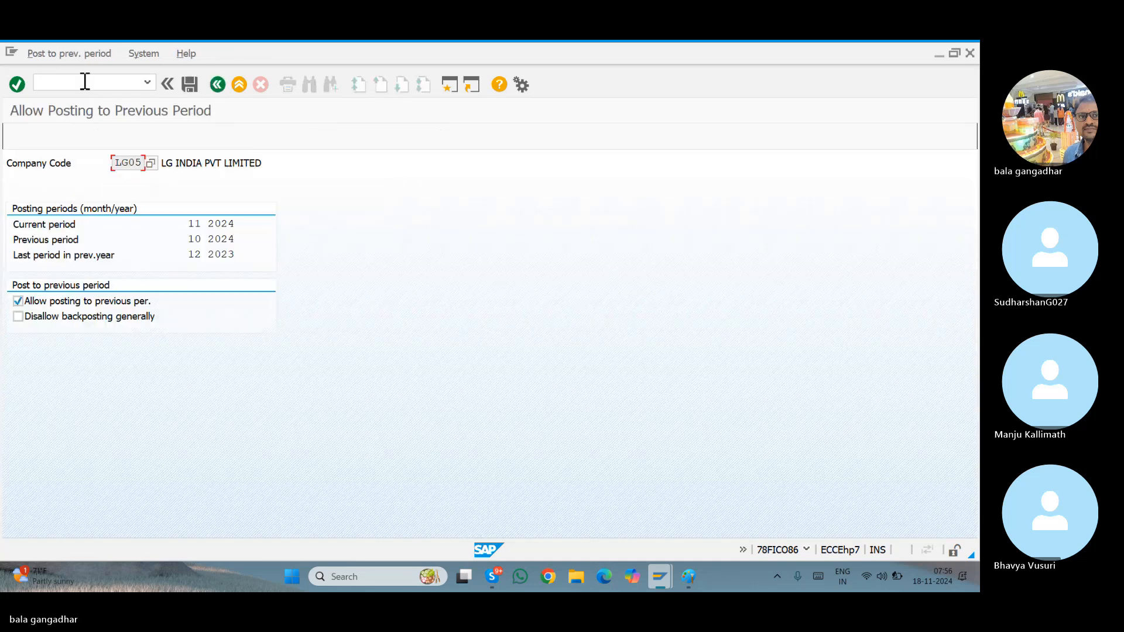
{"action": "left_click", "coordinate": [196, 239]}
Open a new SAP session and run transaction MMPV to reach the material period closing
{"action": "left_click", "coordinate": [455, 89]}
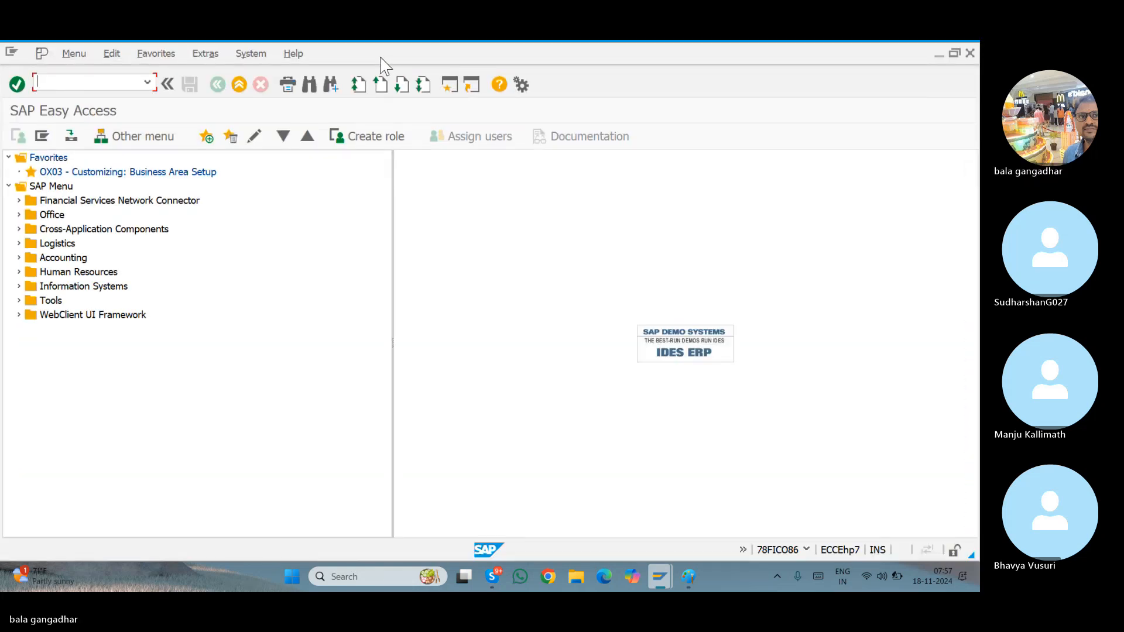
{"action": "type", "text": "MMPV"}
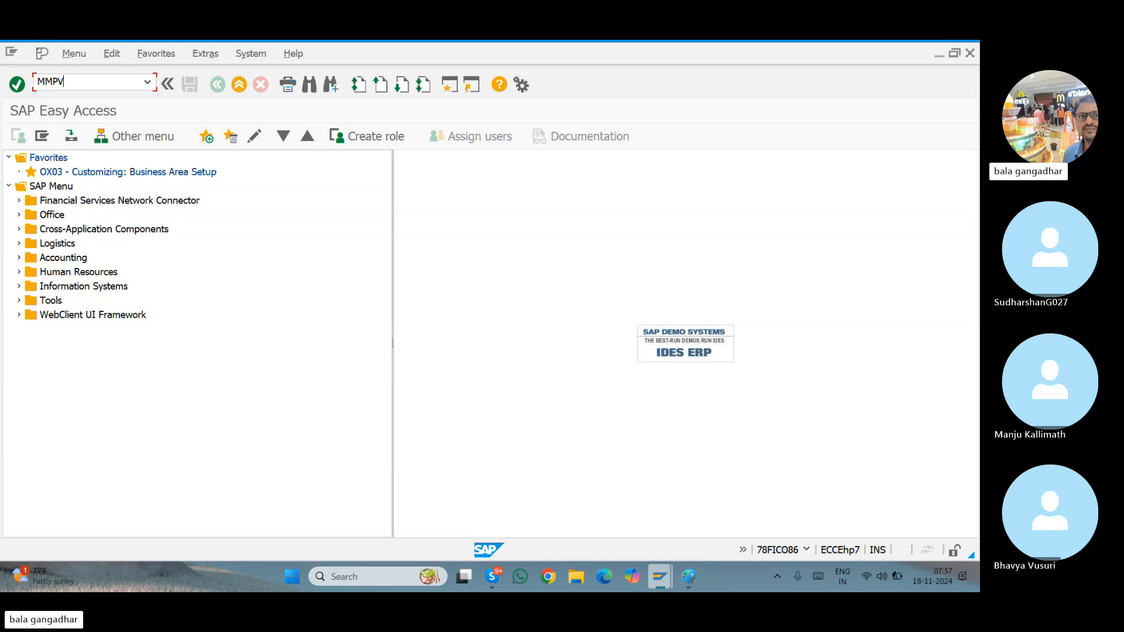
{"action": "key", "text": "Return"}
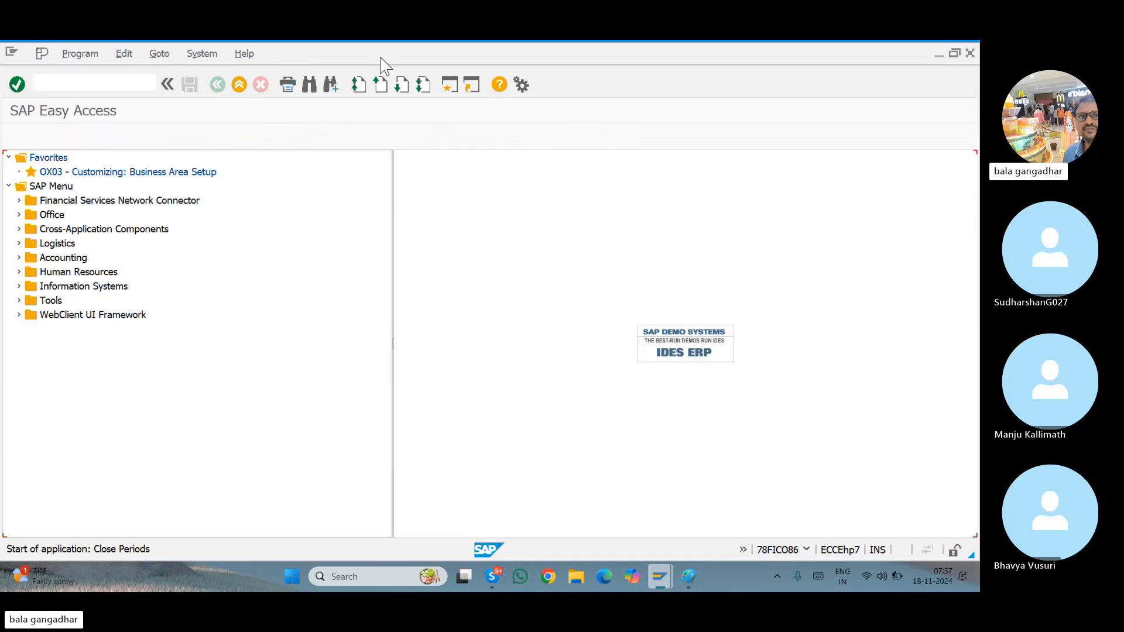
Limit the period closing to company code LG05 by entering it as both the start and end of the range
{"action": "type", "text": "L"}
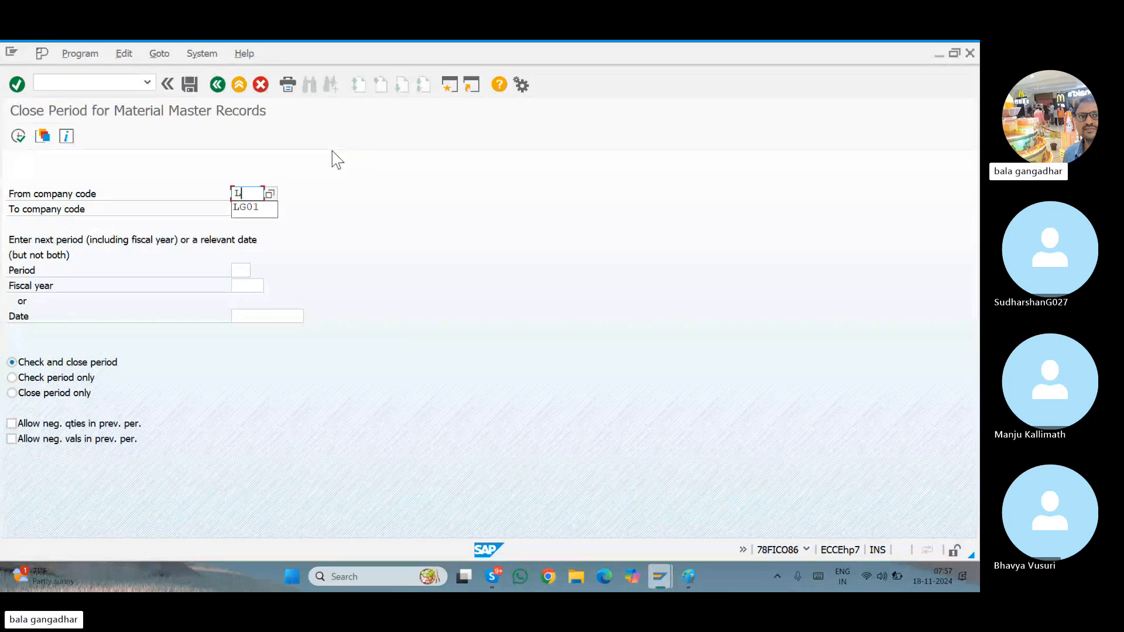
{"action": "type", "text": "G0"}
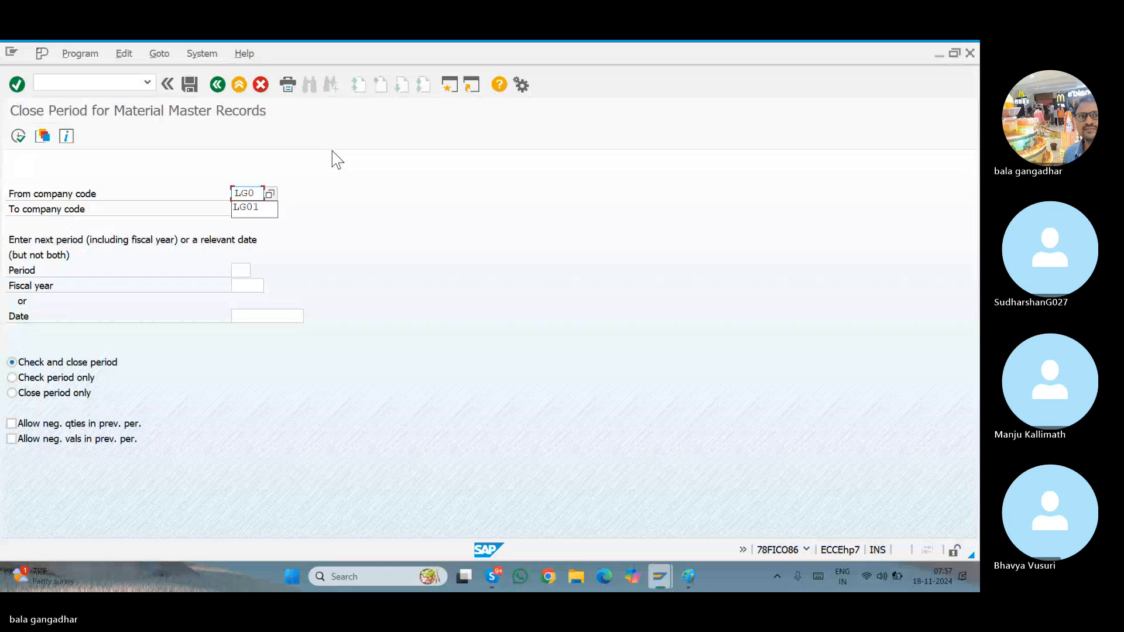
{"action": "type", "text": "5"}
{"action": "key", "text": "Tab"}
{"action": "type", "text": "L"}
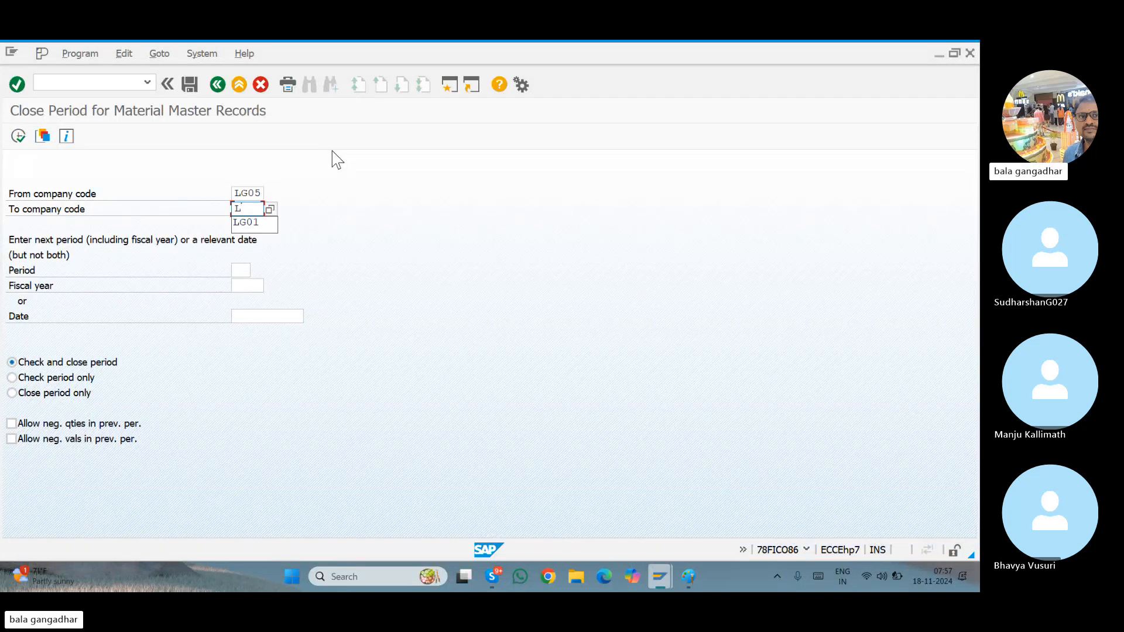
{"action": "type", "text": "G05"}
{"action": "key", "text": "Tab"}
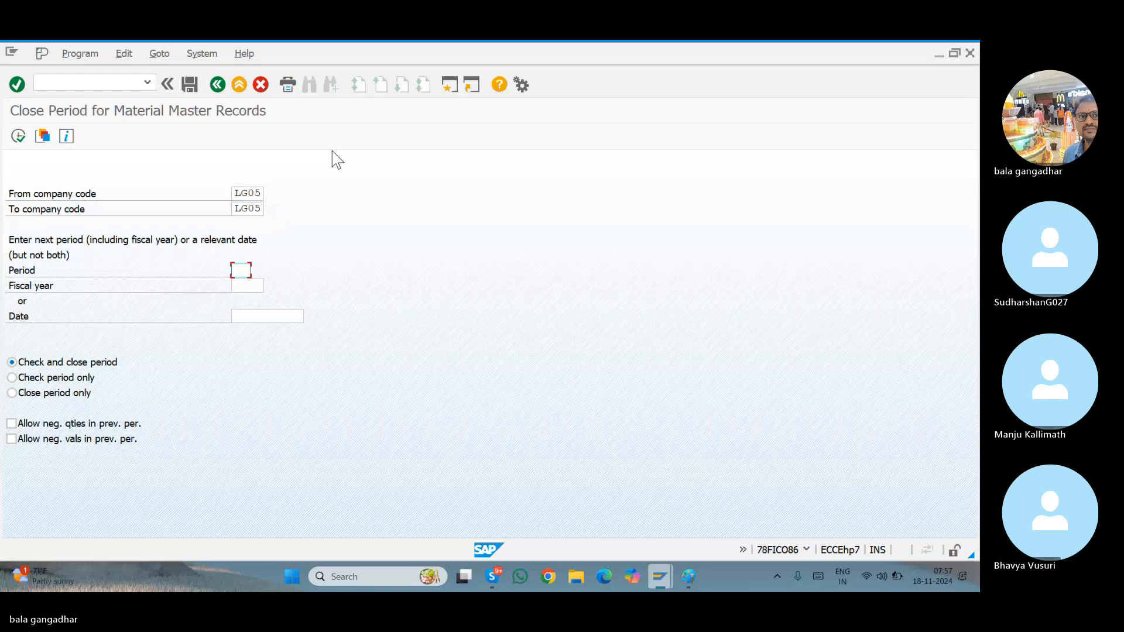
Set the period to 11 and the fiscal year to 2024 for the material period closing
{"action": "type", "text": "11"}
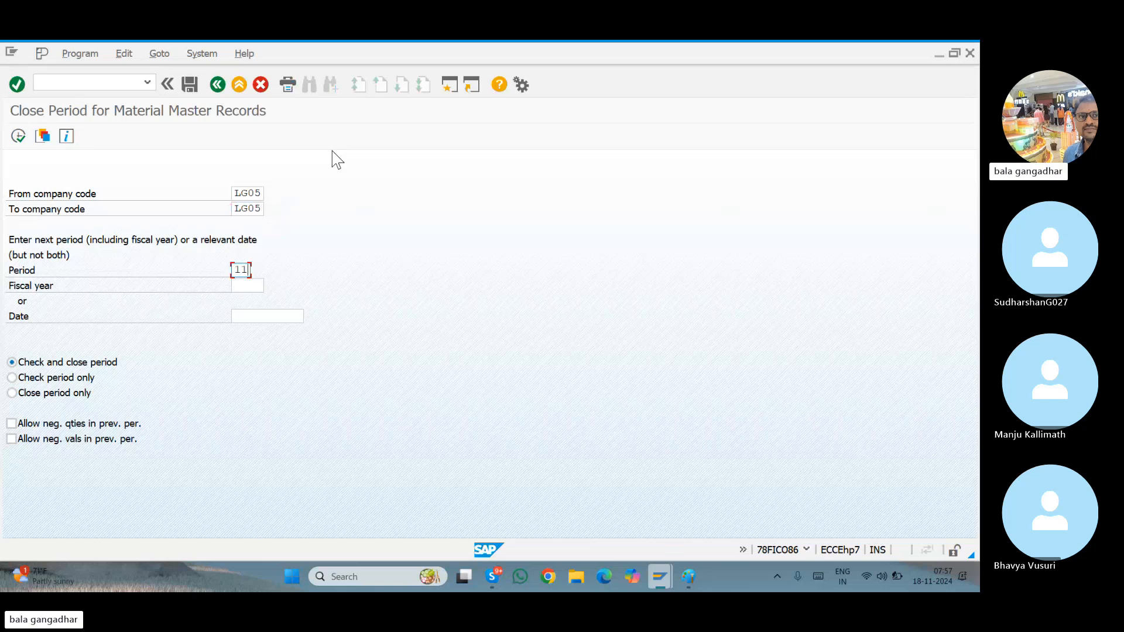
{"action": "key", "text": "Tab"}
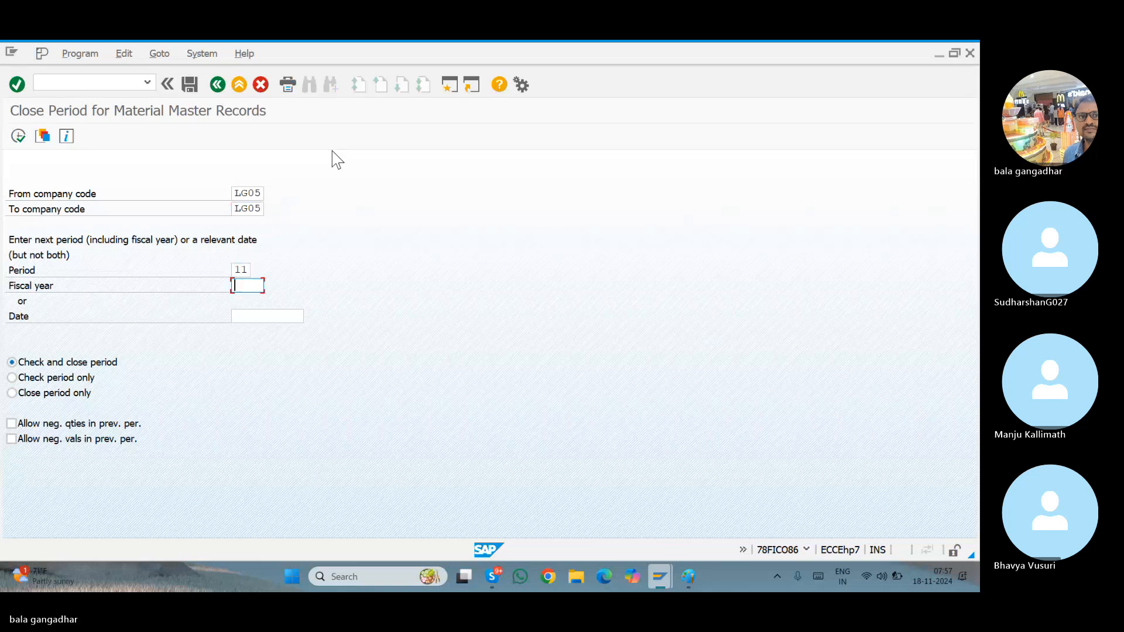
{"action": "type", "text": "202"}
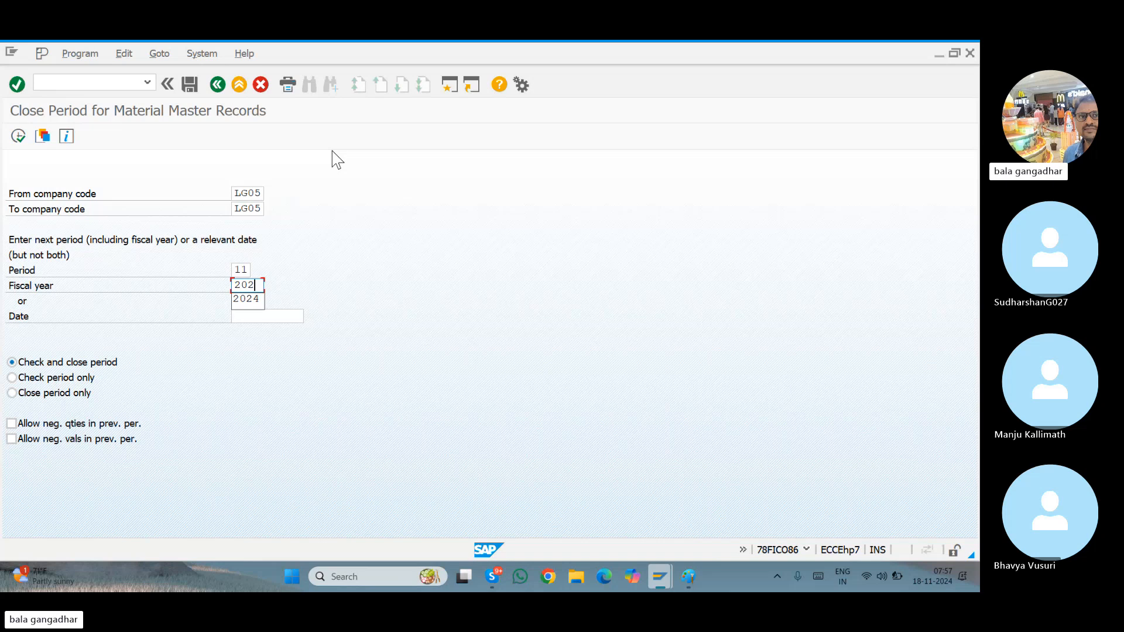
{"action": "type", "text": "4"}
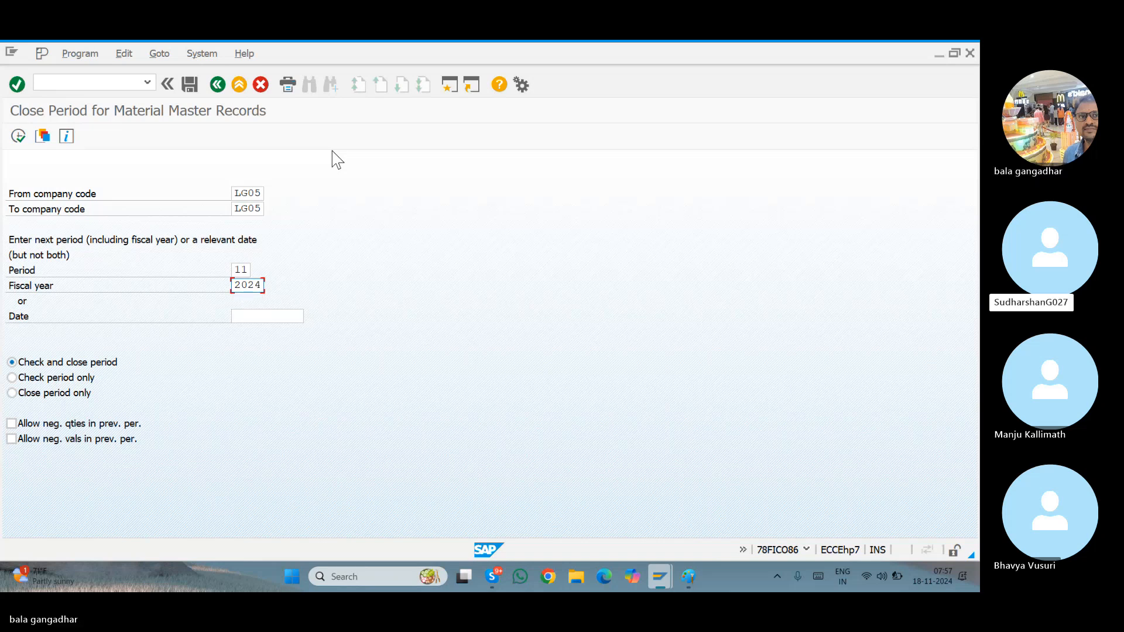
{"action": "left_click", "coordinate": [20, 138]}
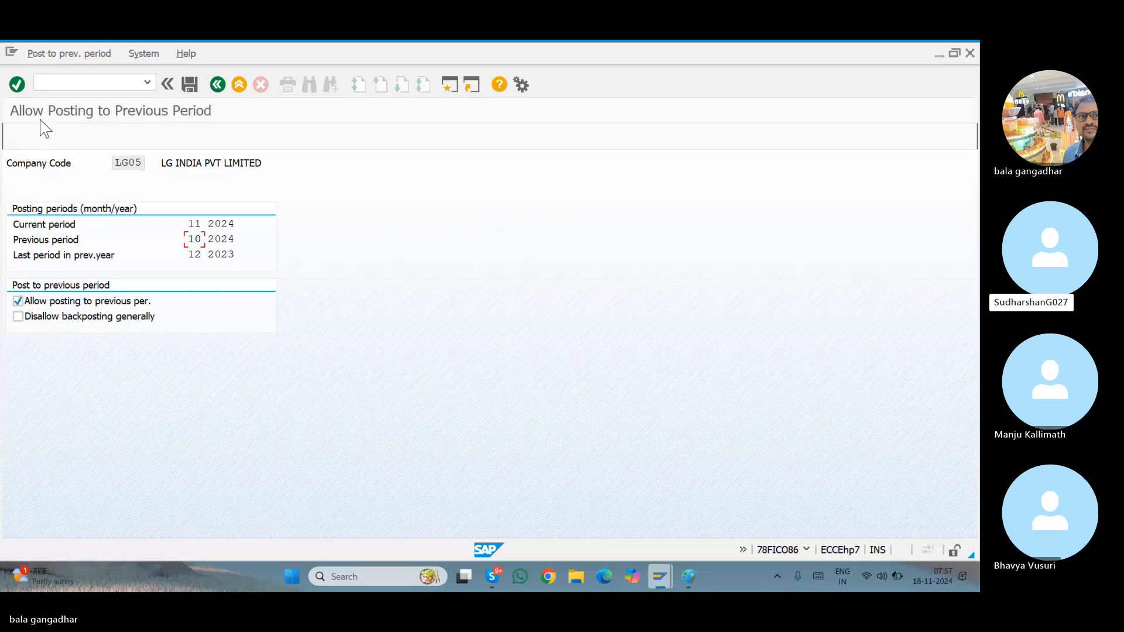
Leave the Allow Posting to Previous Period screen and run transaction ME2L for purchasing documents per vendor
{"action": "left_click", "coordinate": [224, 87]}
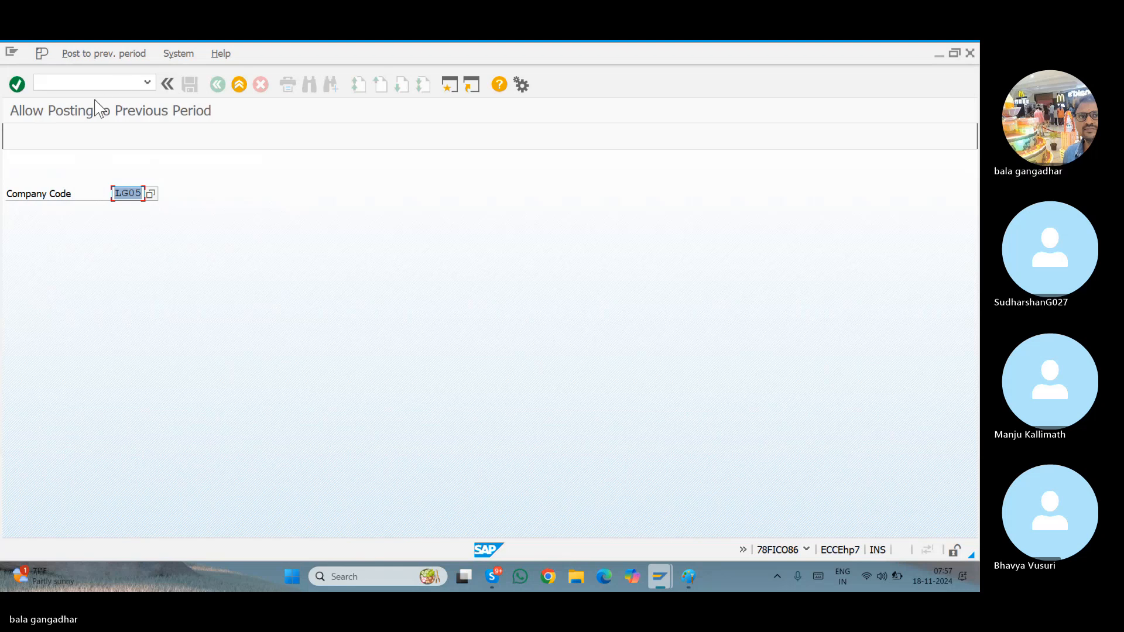
{"action": "left_click", "coordinate": [238, 84]}
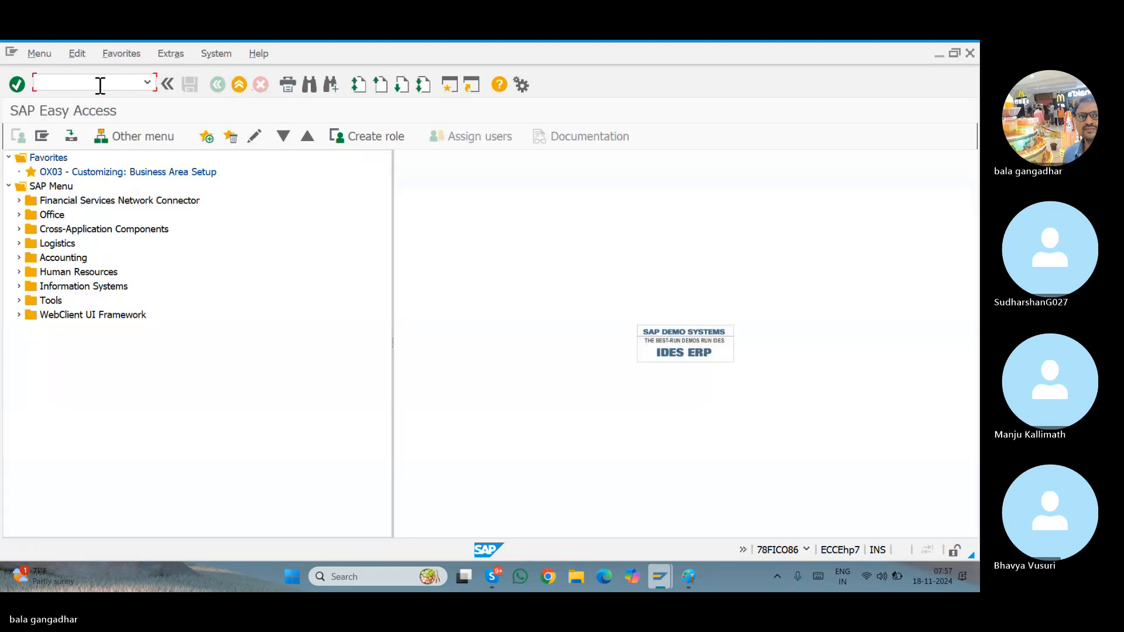
{"action": "left_click", "coordinate": [97, 88]}
{"action": "type", "text": "M"}
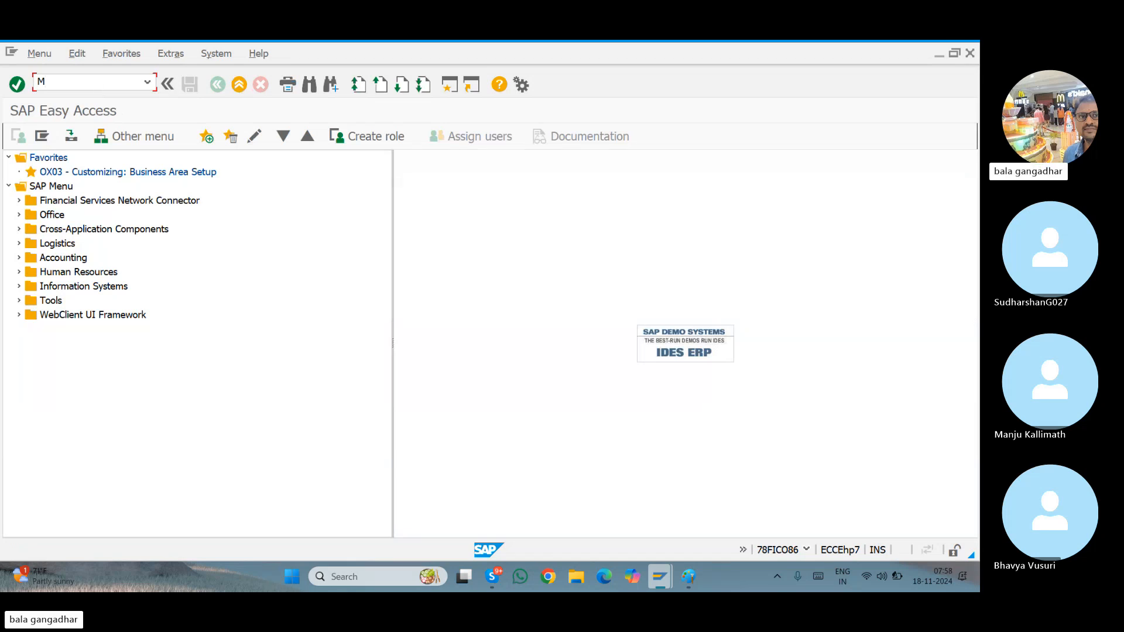
{"action": "type", "text": "E2L"}
{"action": "key", "text": "Return"}
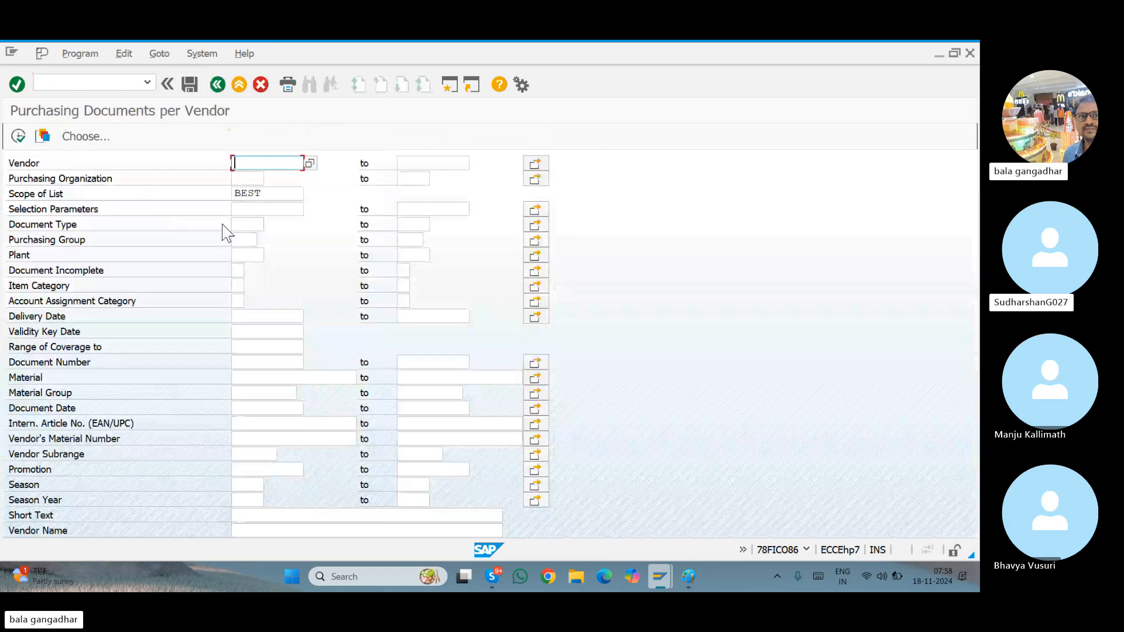
{"action": "left_click", "coordinate": [239, 256]}
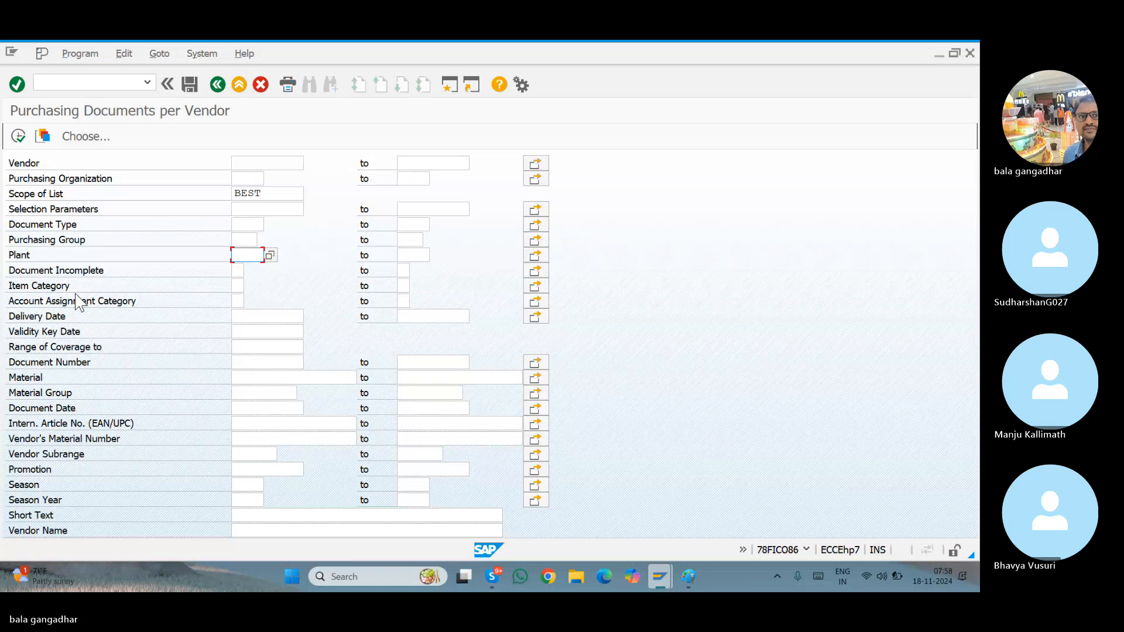
{"action": "key", "text": "alt+Tab"}
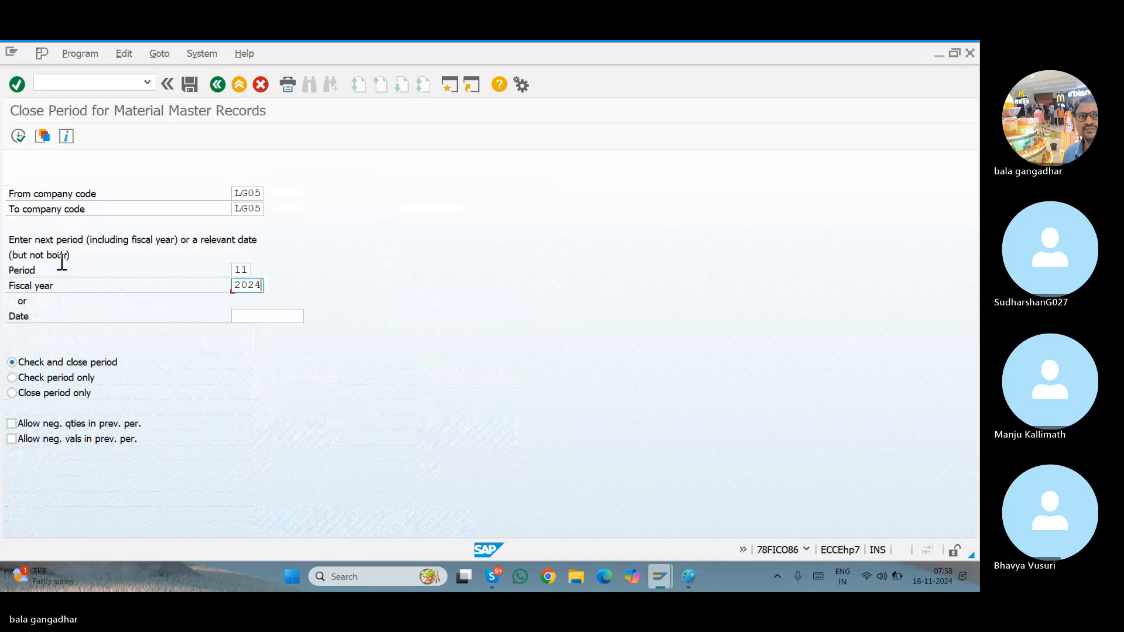
{"action": "key", "text": "alt+Tab"}
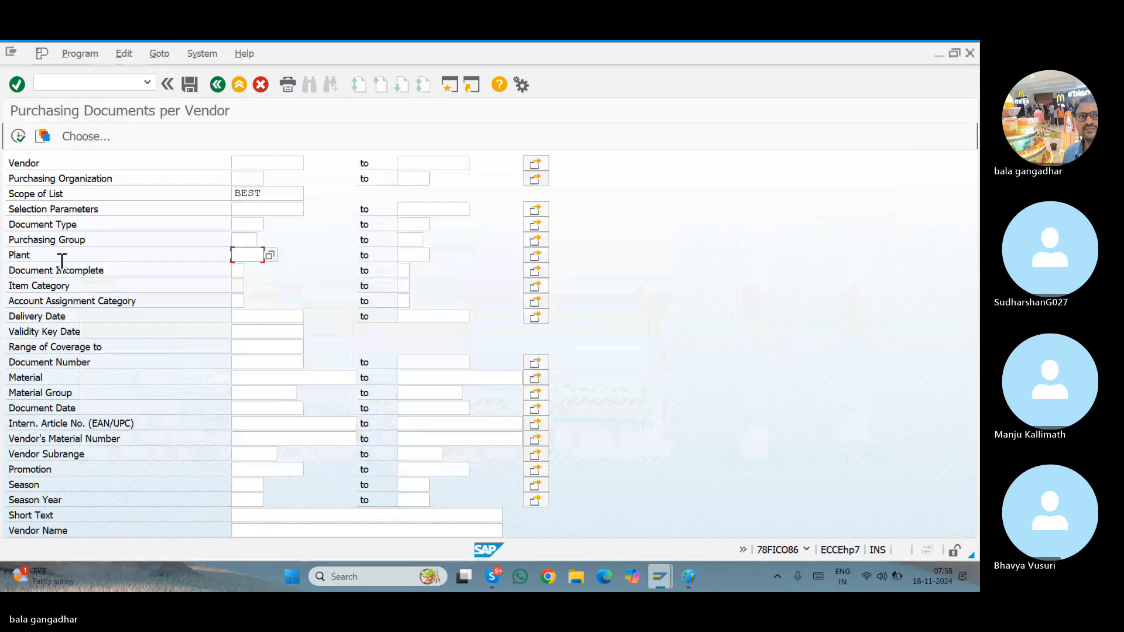
{"action": "key", "text": "alt+Tab"}
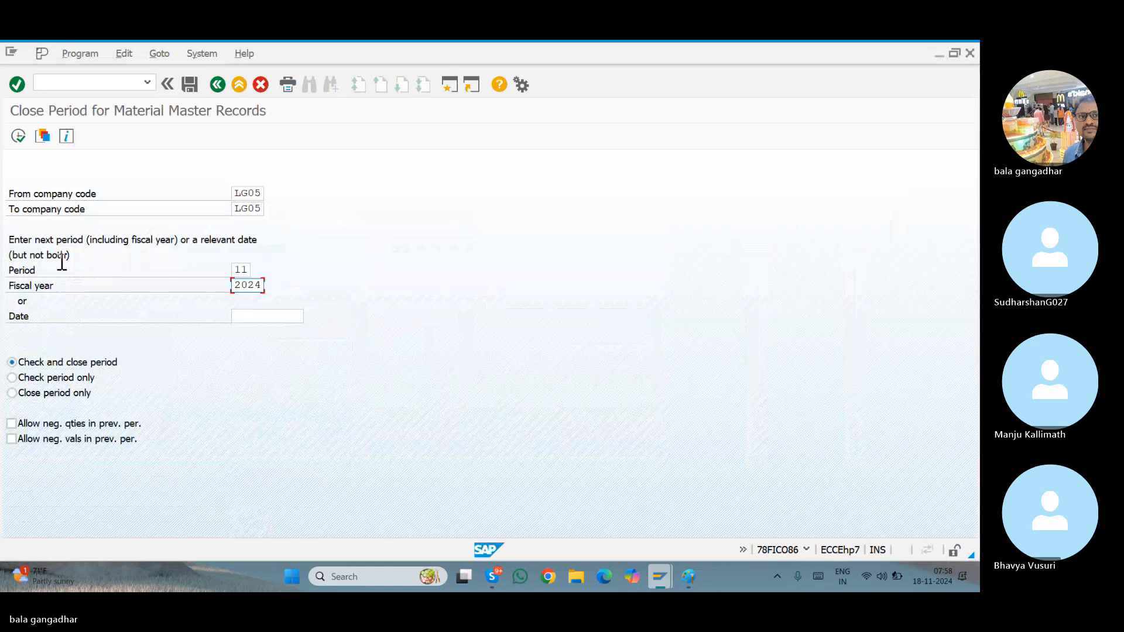
{"action": "key", "text": "alt+Tab"}
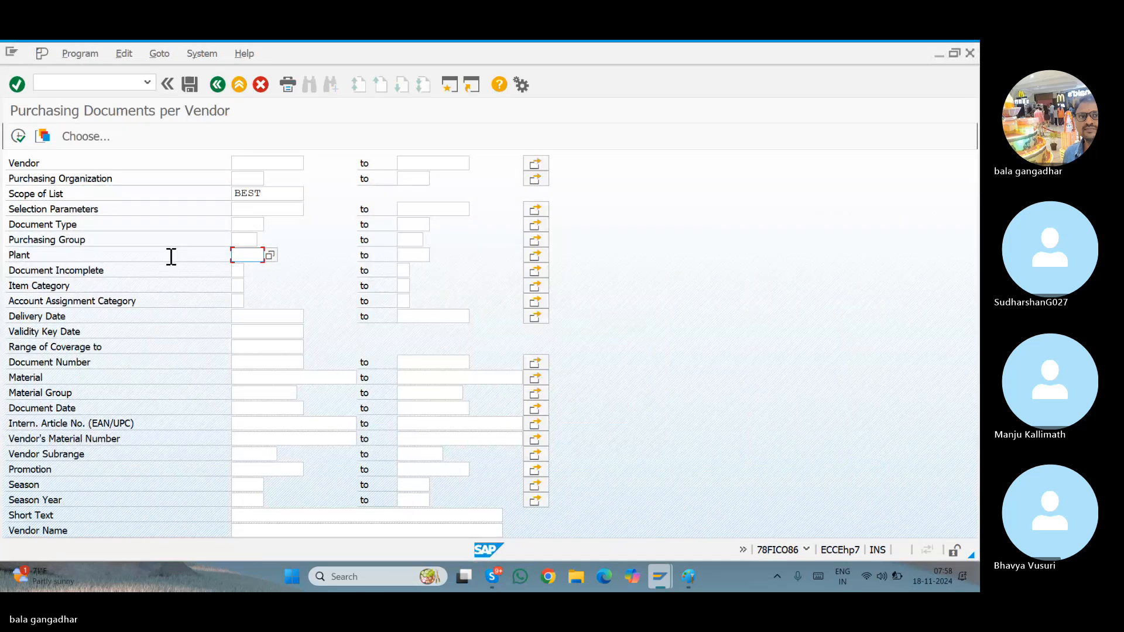
List the purchasing documents per vendor for document type MNB and look through the resulting purchase orders
{"action": "left_click", "coordinate": [245, 226]}
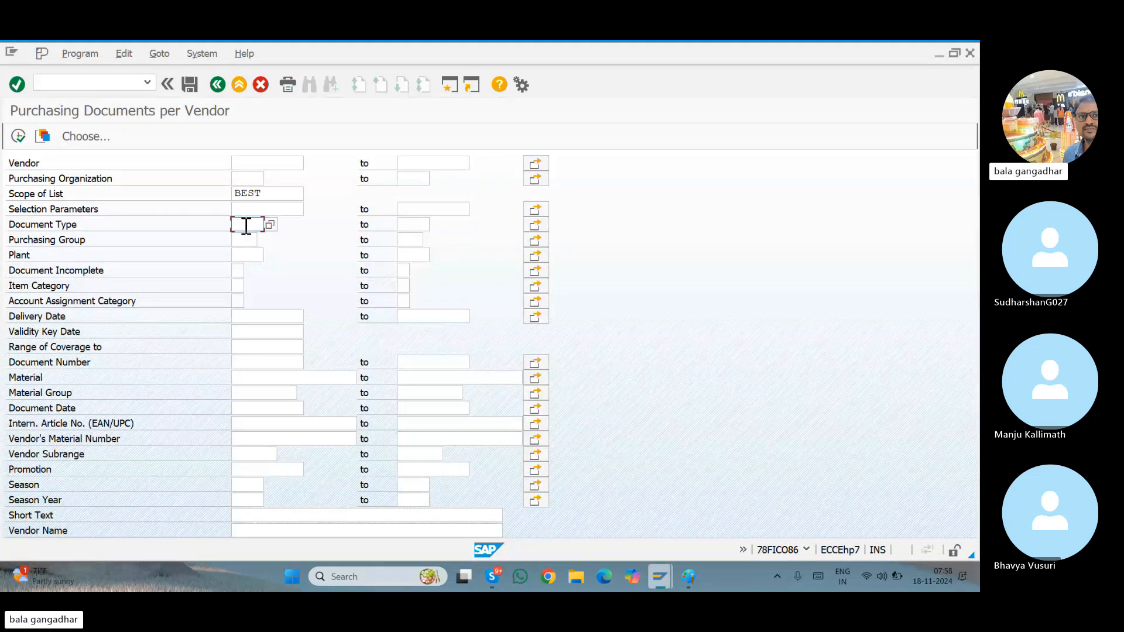
{"action": "type", "text": "MNB"}
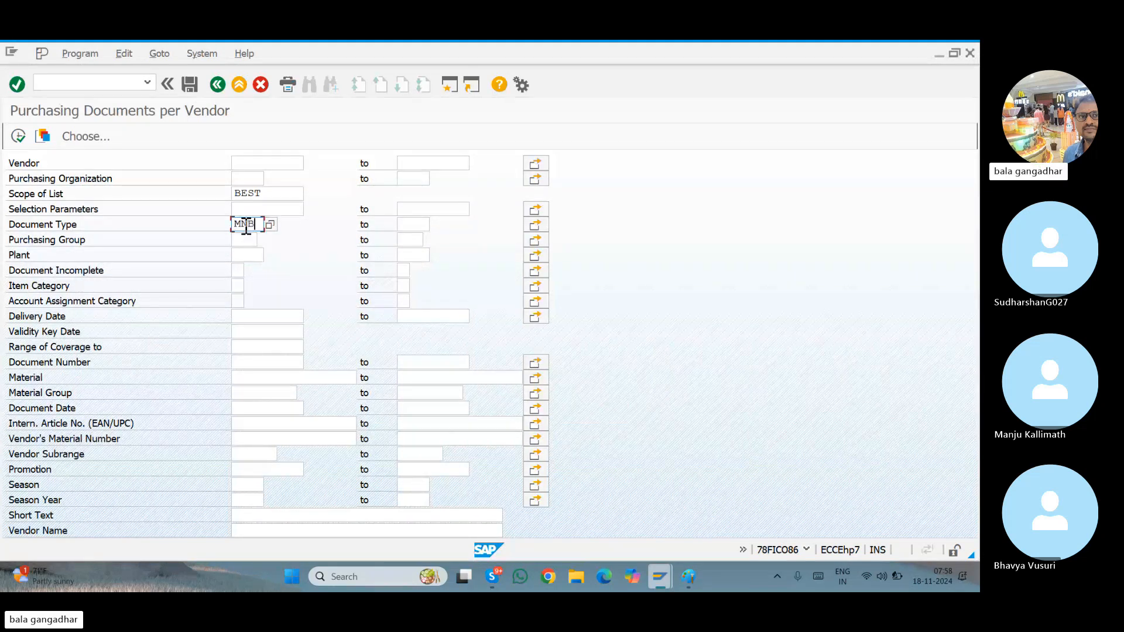
{"action": "left_click", "coordinate": [18, 136]}
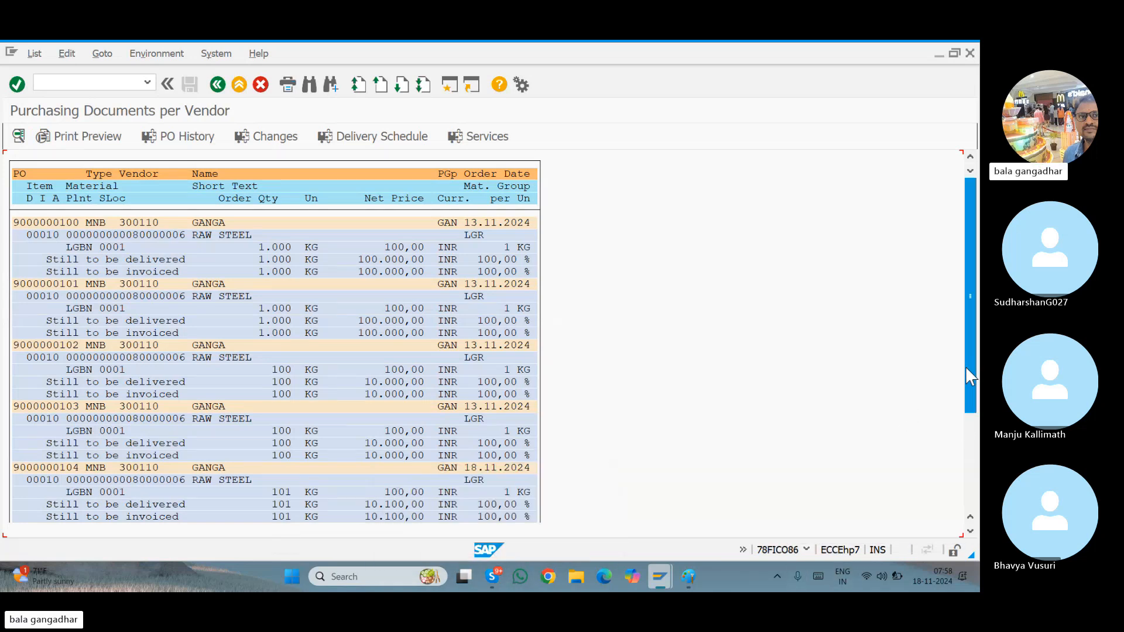
{"action": "left_click_drag", "start_coordinate": [966, 368], "coordinate": [973, 441]}
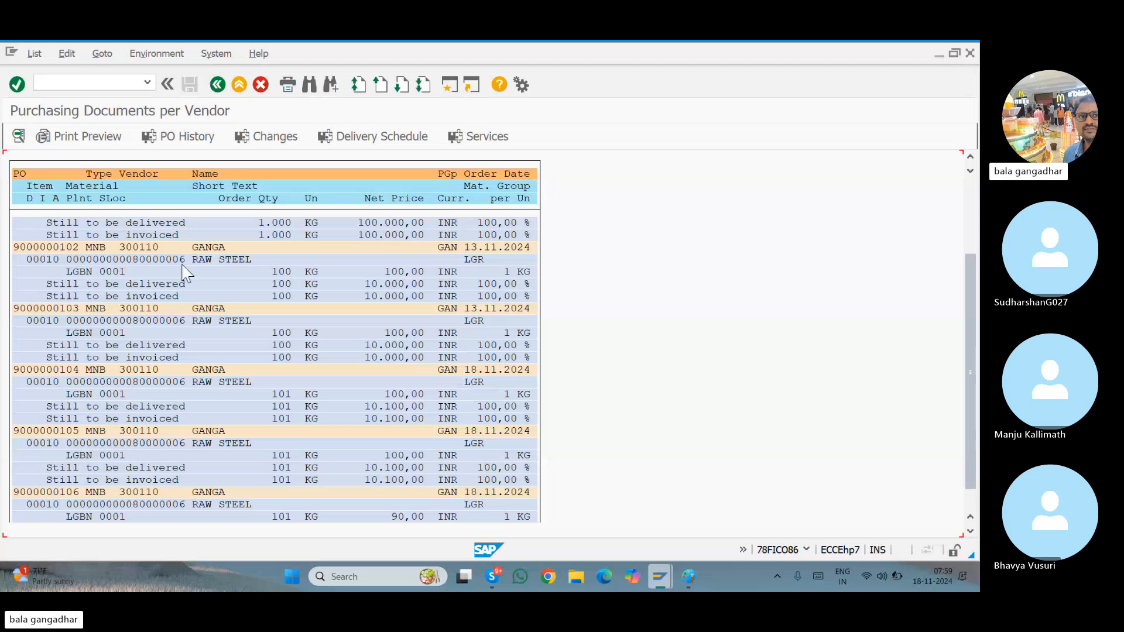
Exit the purchasing documents per vendor report and run transaction ME2M for purchasing documents by material
{"action": "left_click", "coordinate": [217, 84]}
{"action": "left_click", "coordinate": [218, 84]}
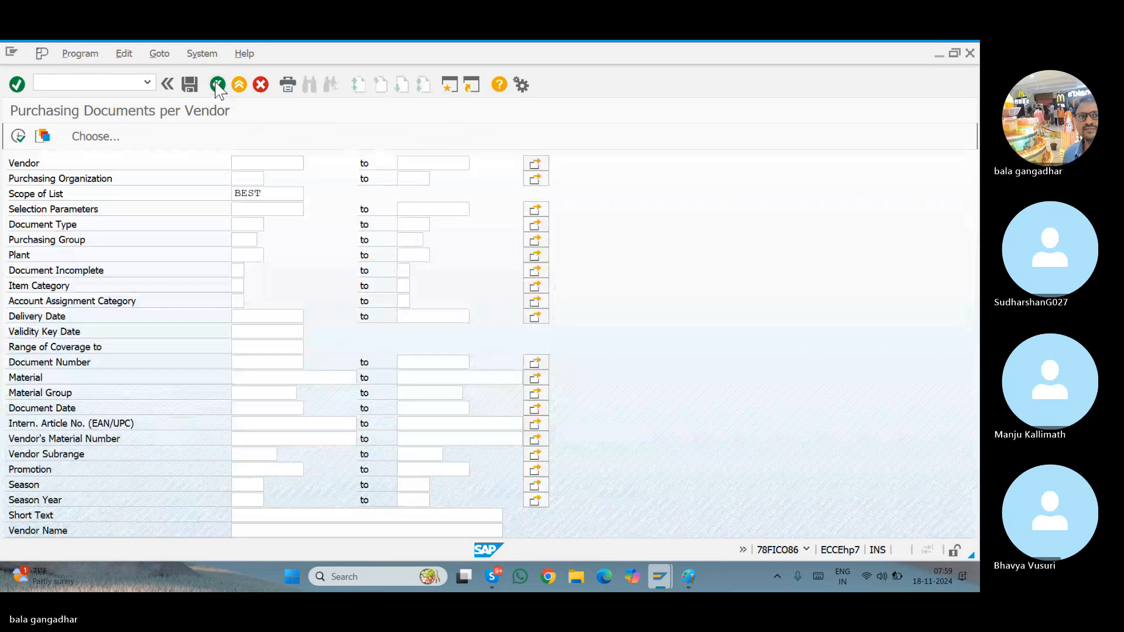
{"action": "left_click", "coordinate": [217, 85]}
{"action": "type", "text": "ME2"}
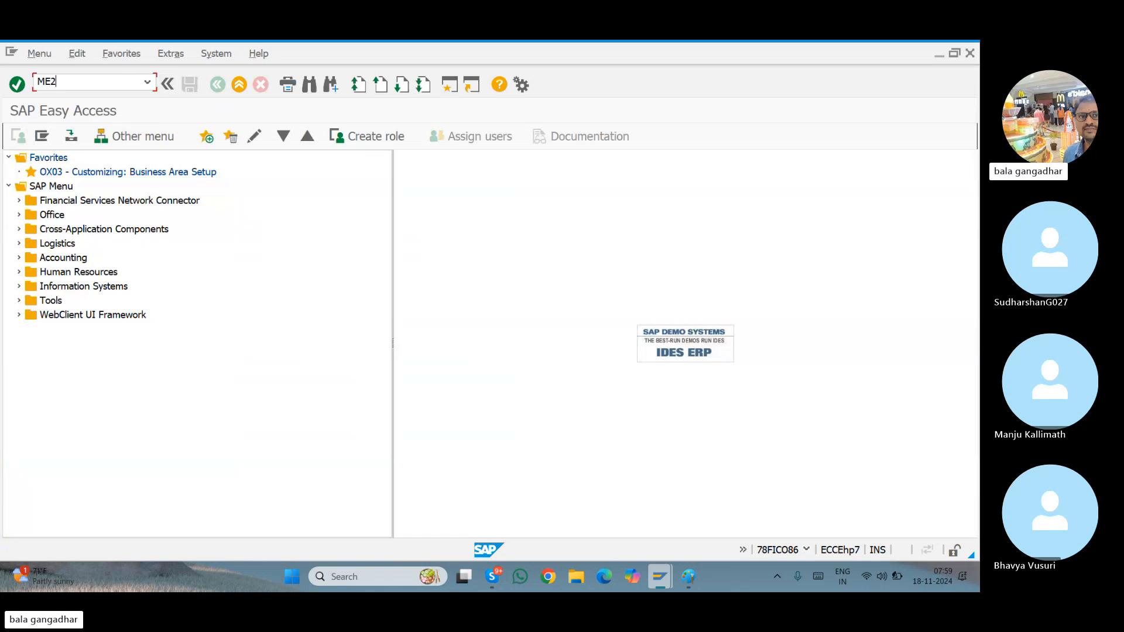
{"action": "type", "text": "M"}
{"action": "key", "text": "Return"}
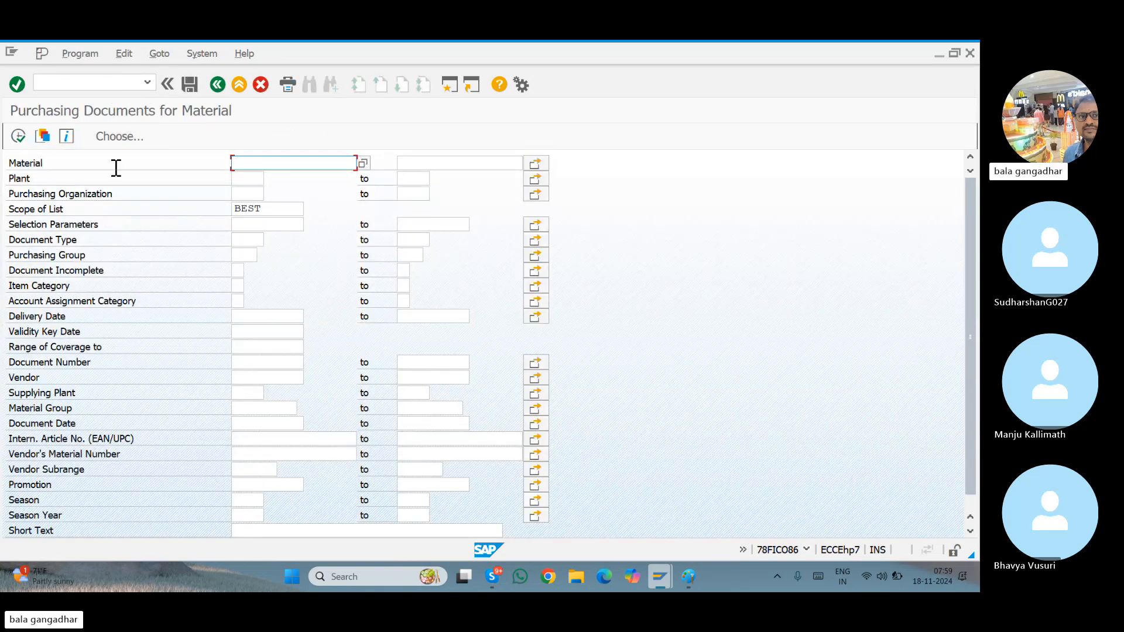
List the purchasing documents by material for document type MNB and examine the purchase orders
{"action": "left_click", "coordinate": [248, 240]}
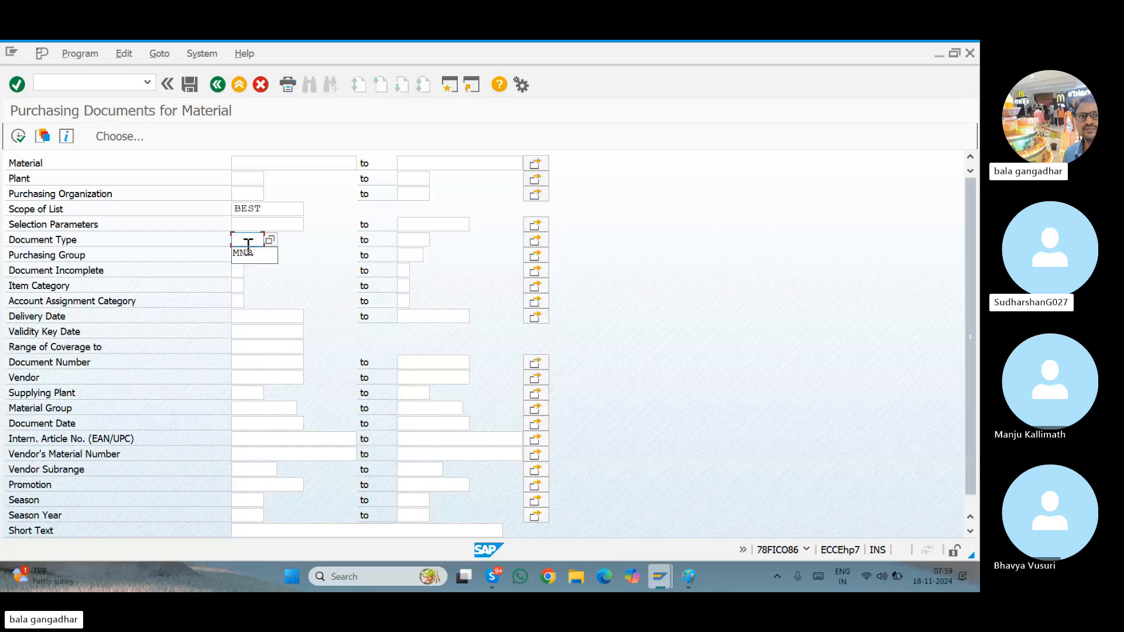
{"action": "left_click", "coordinate": [246, 253]}
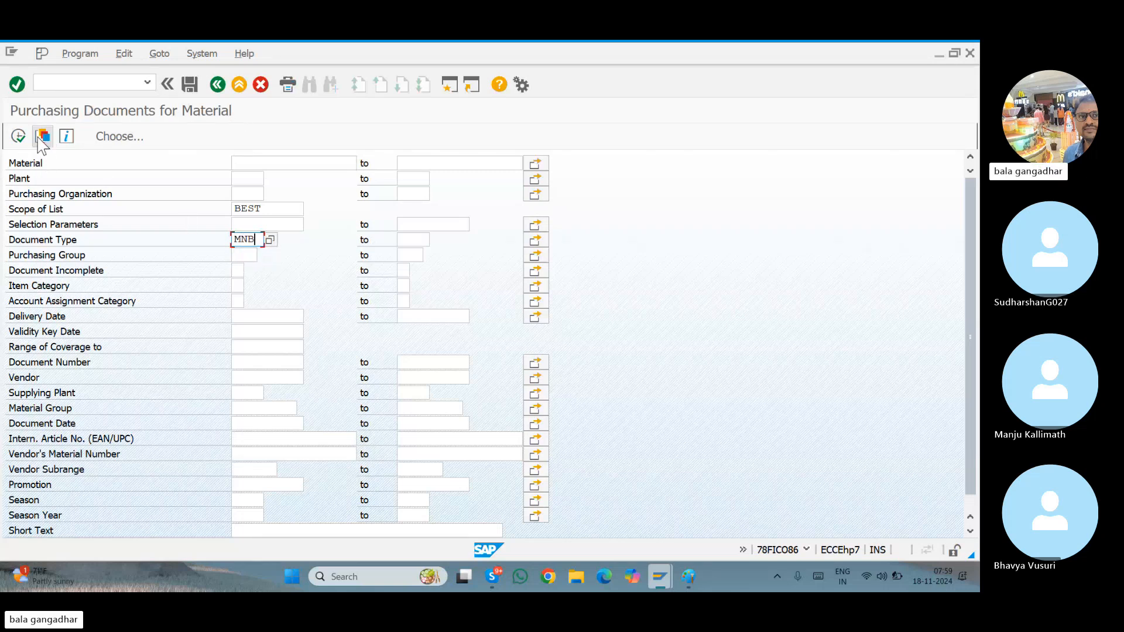
{"action": "left_click", "coordinate": [18, 136]}
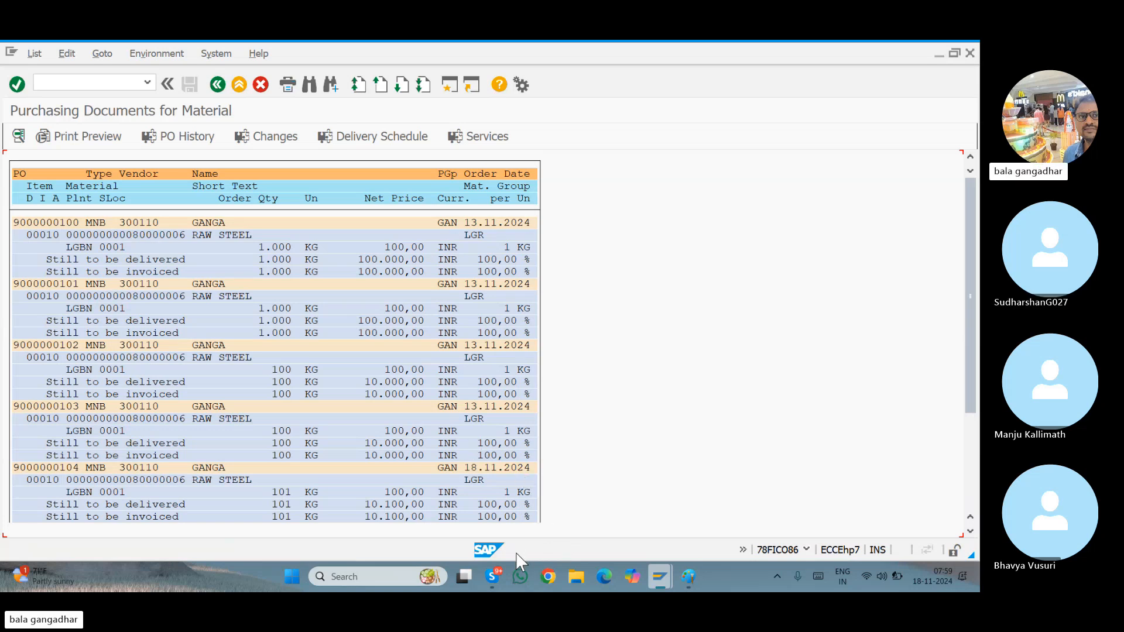
Switch to the Skype call window
{"action": "mouse_move", "coordinate": [501, 564]}
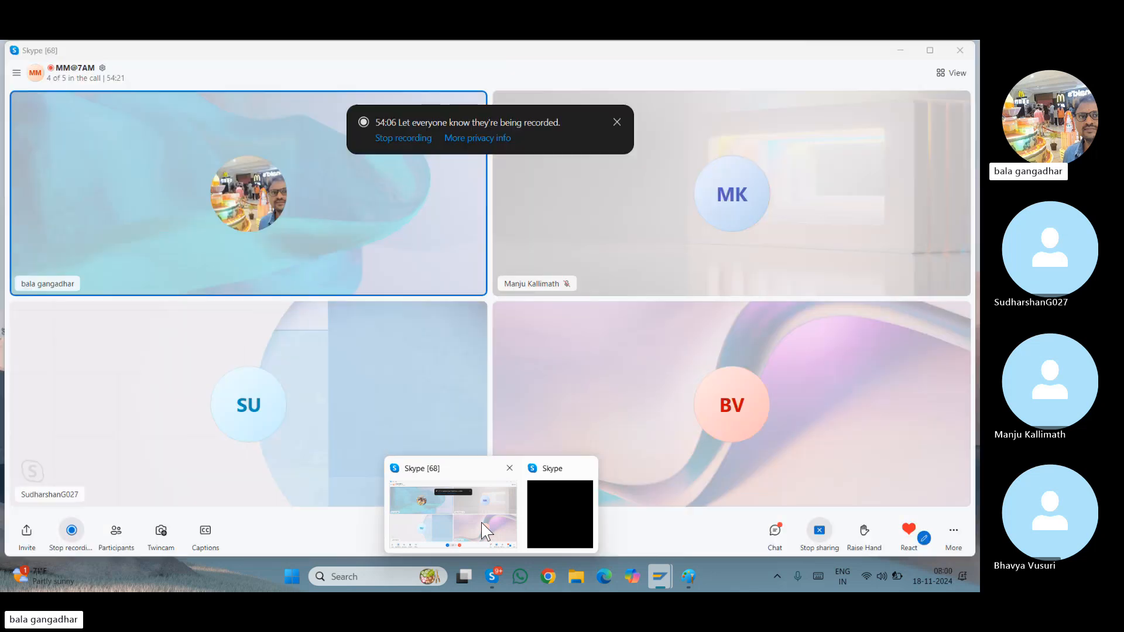
{"action": "left_click", "coordinate": [482, 522]}
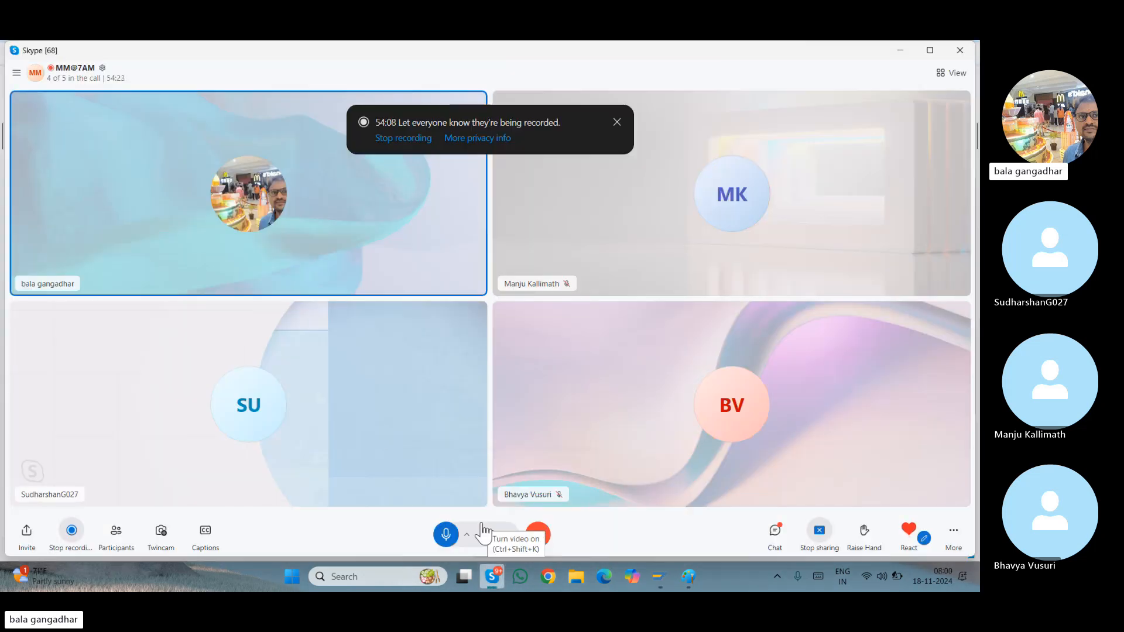